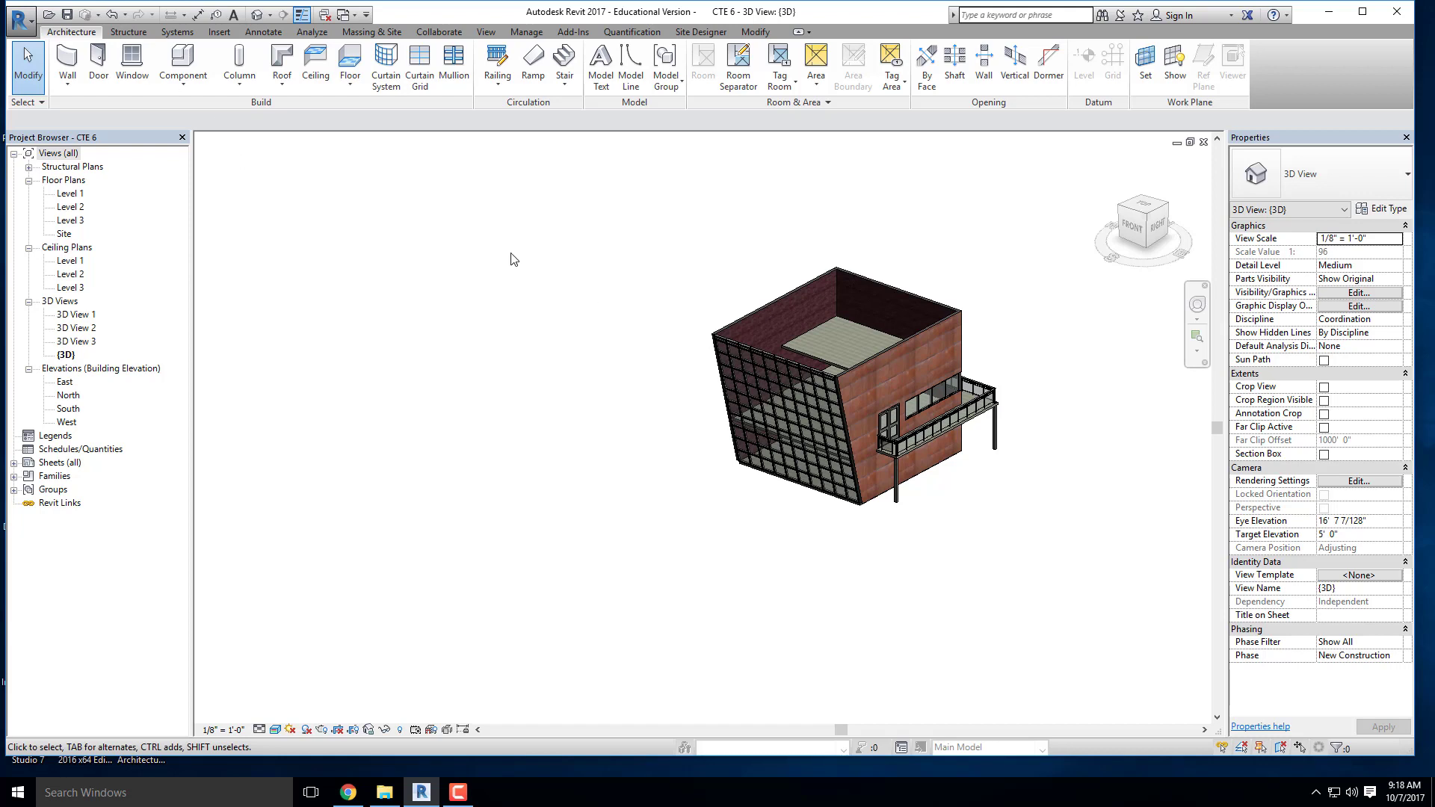
Step: Start a new in-place mass and accept the name Mass 1
middle_click_drag(339, 207, 337, 165, "shift")
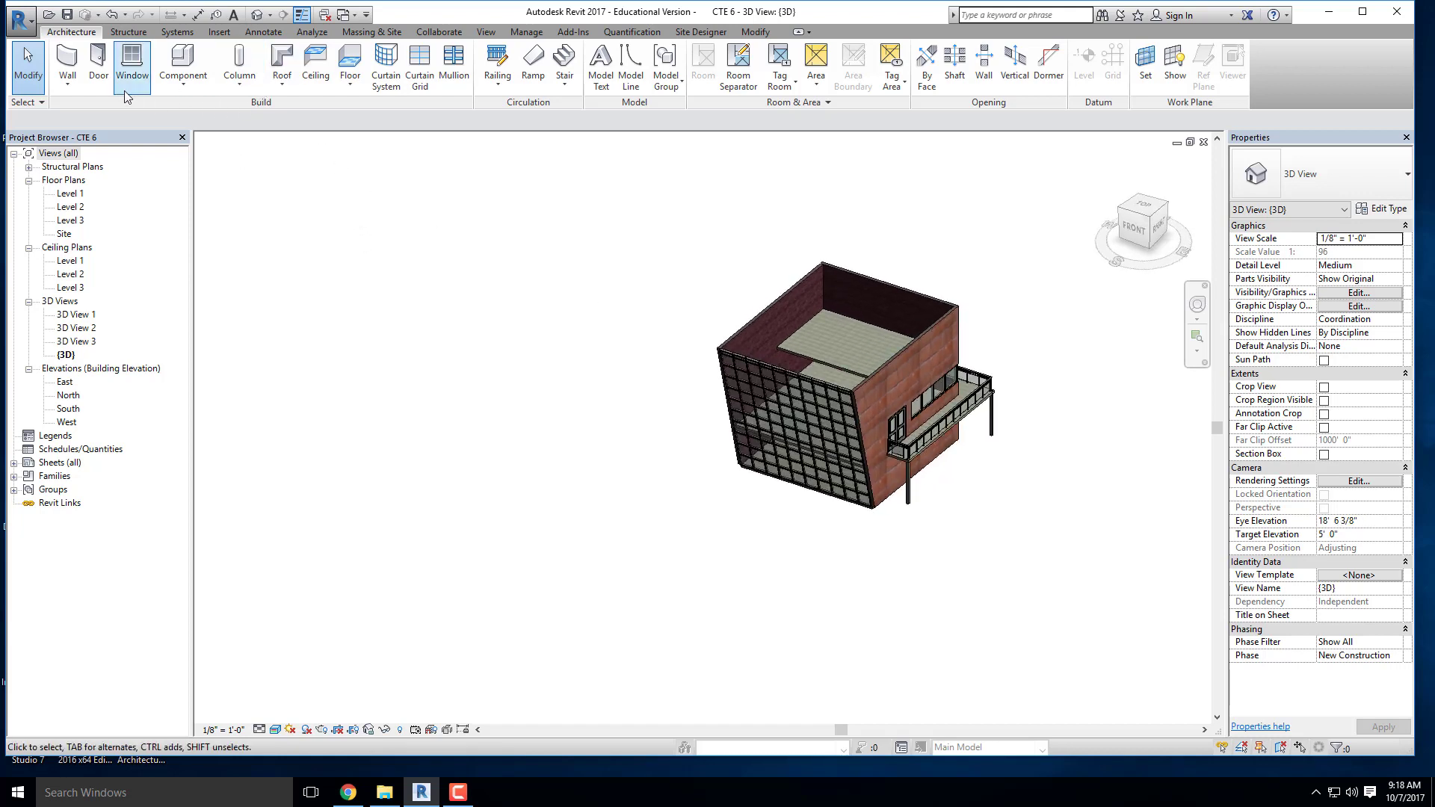
left_click(393, 33)
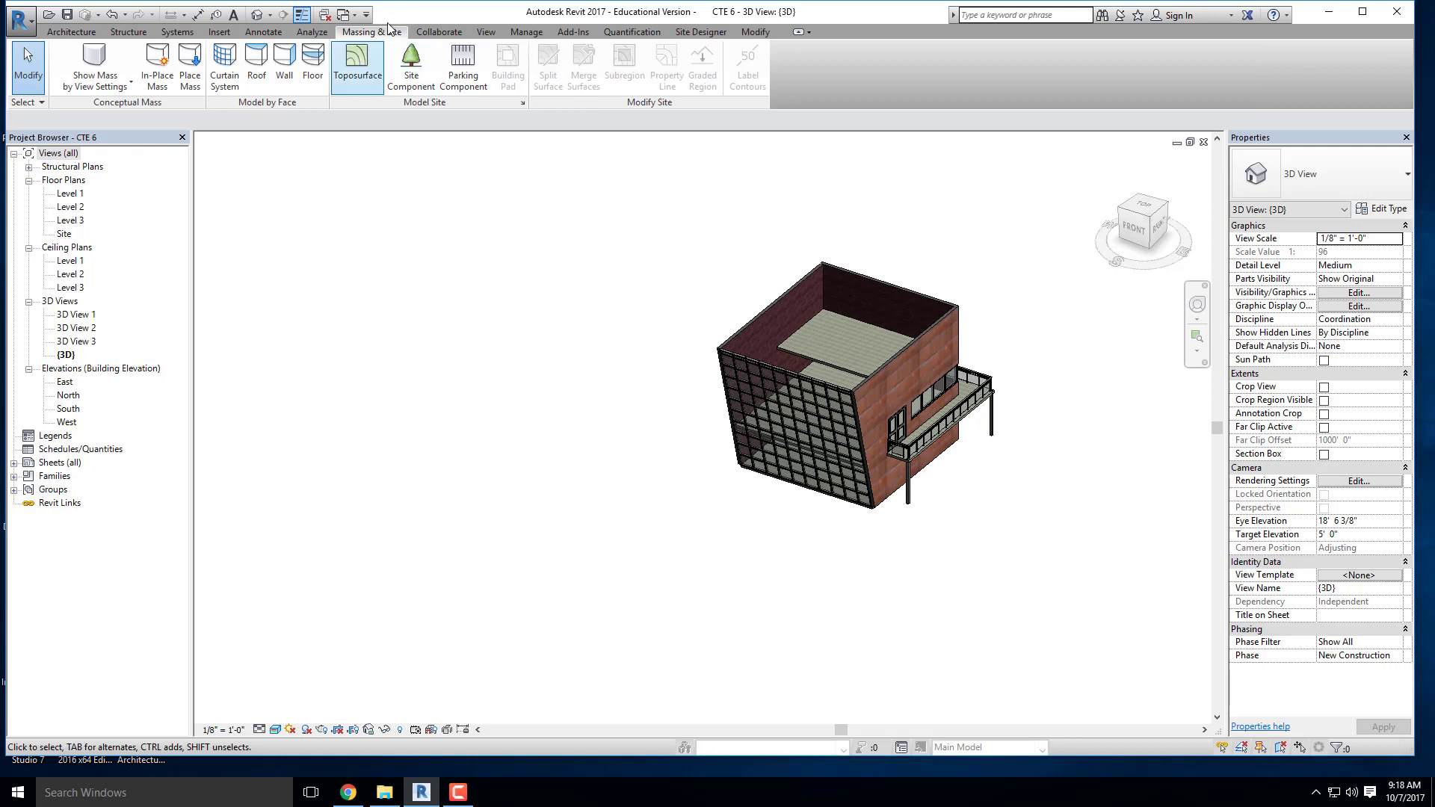
left_click(165, 68)
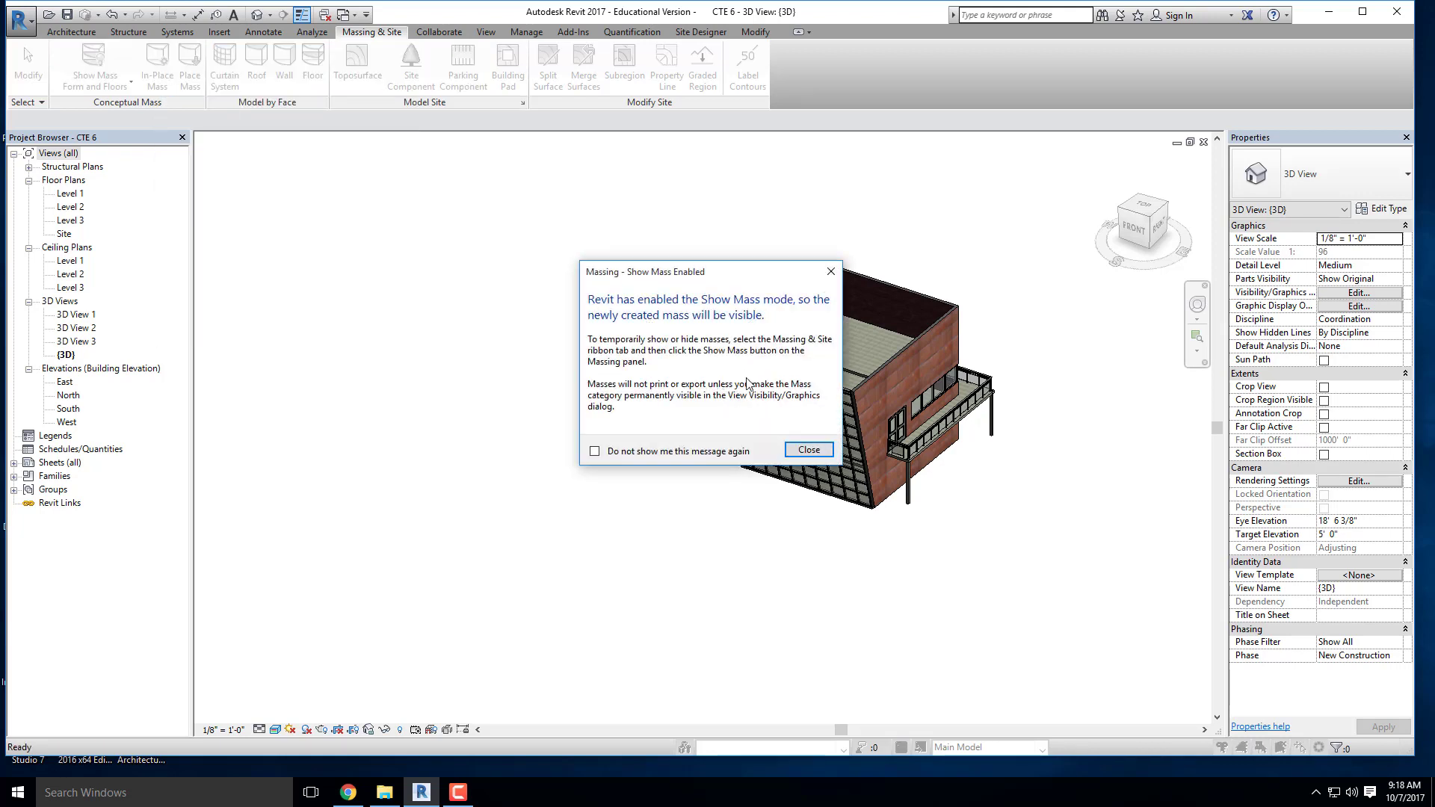
left_click(814, 451)
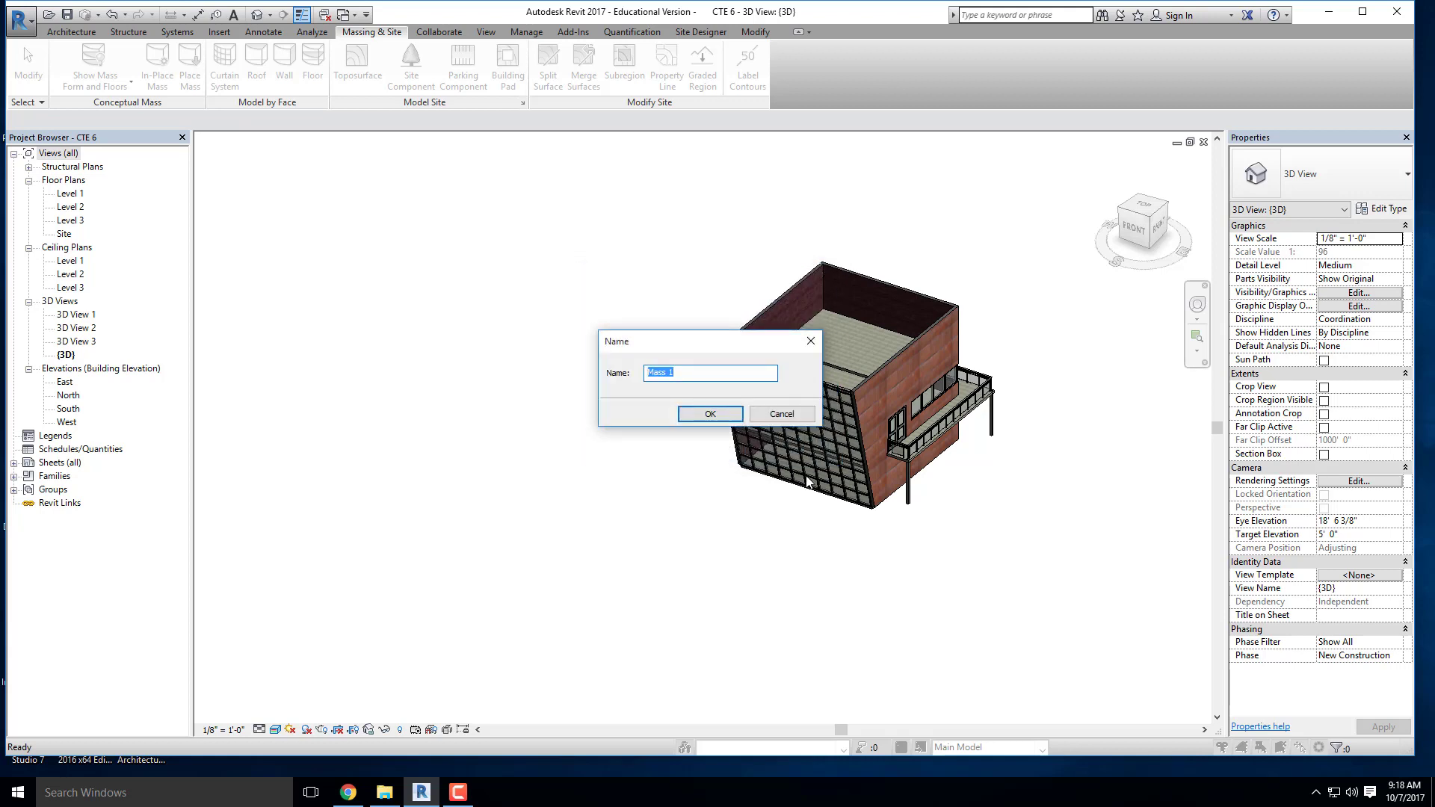
left_click(704, 417)
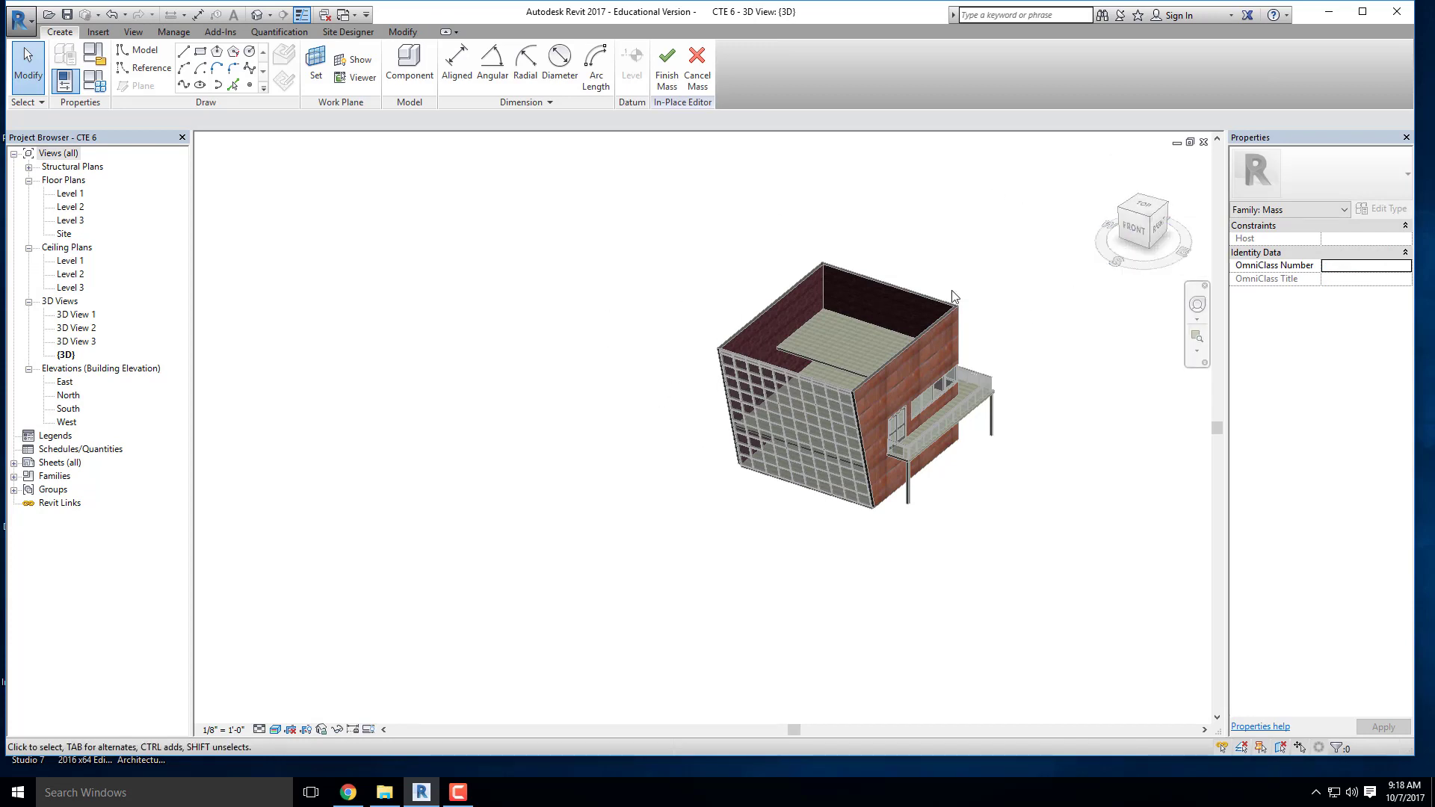
Step: From the top view, sketch a 30' by 30' square on Level 1 in open space south of the building
left_click(1148, 207)
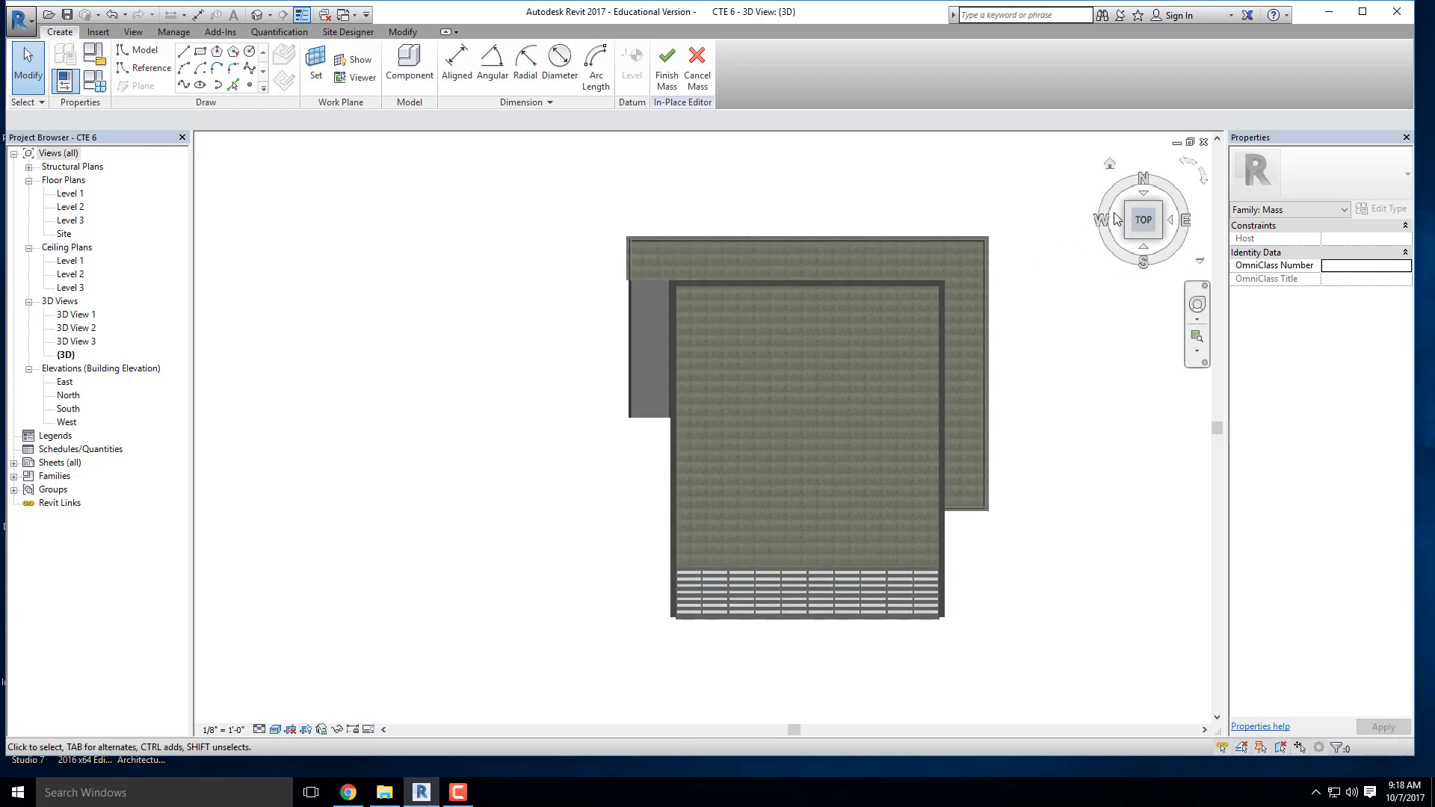
middle_click_drag(976, 343, 982, 239)
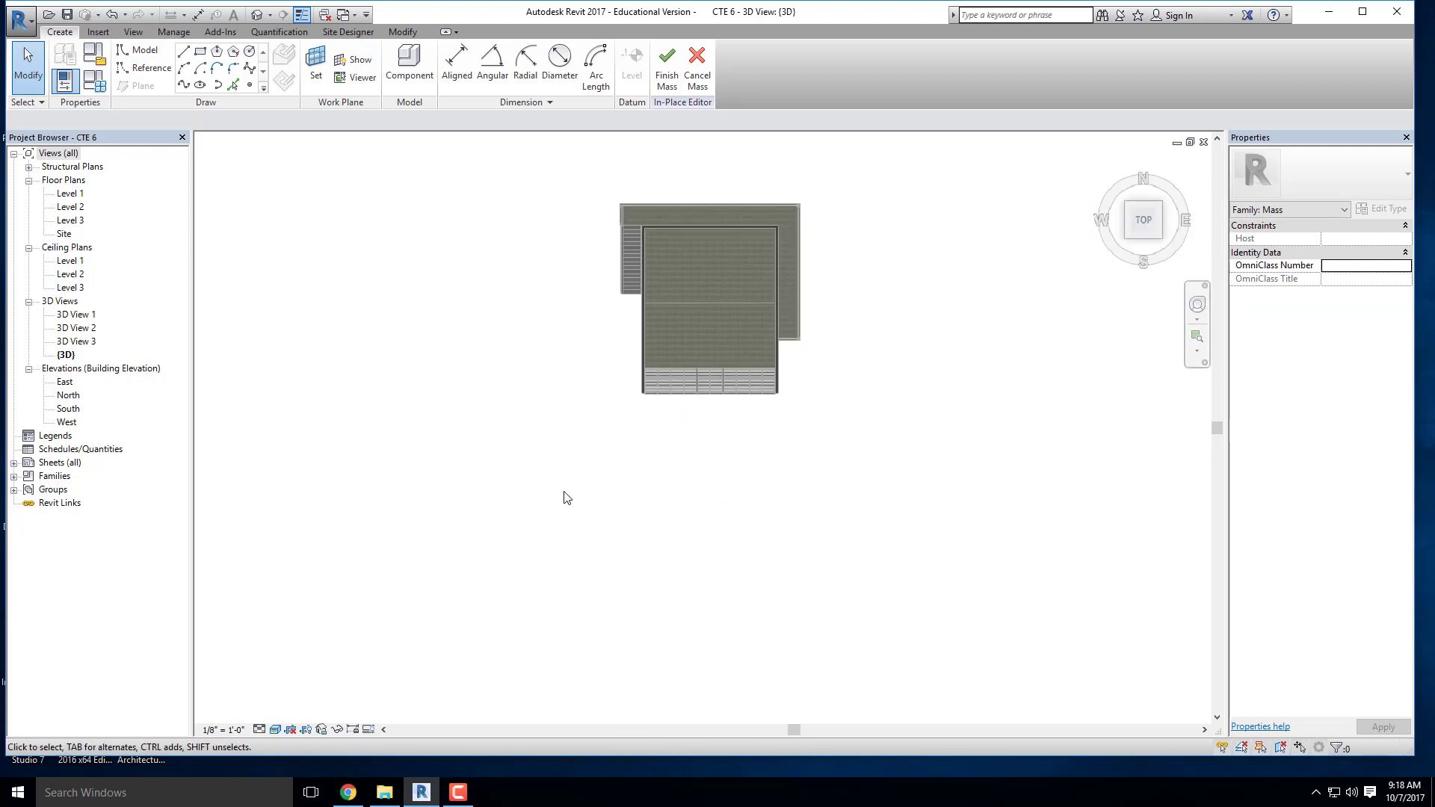
scroll(563, 489, "up", 2)
middle_click_drag(596, 443, 628, 374, "shift")
left_click(1135, 214)
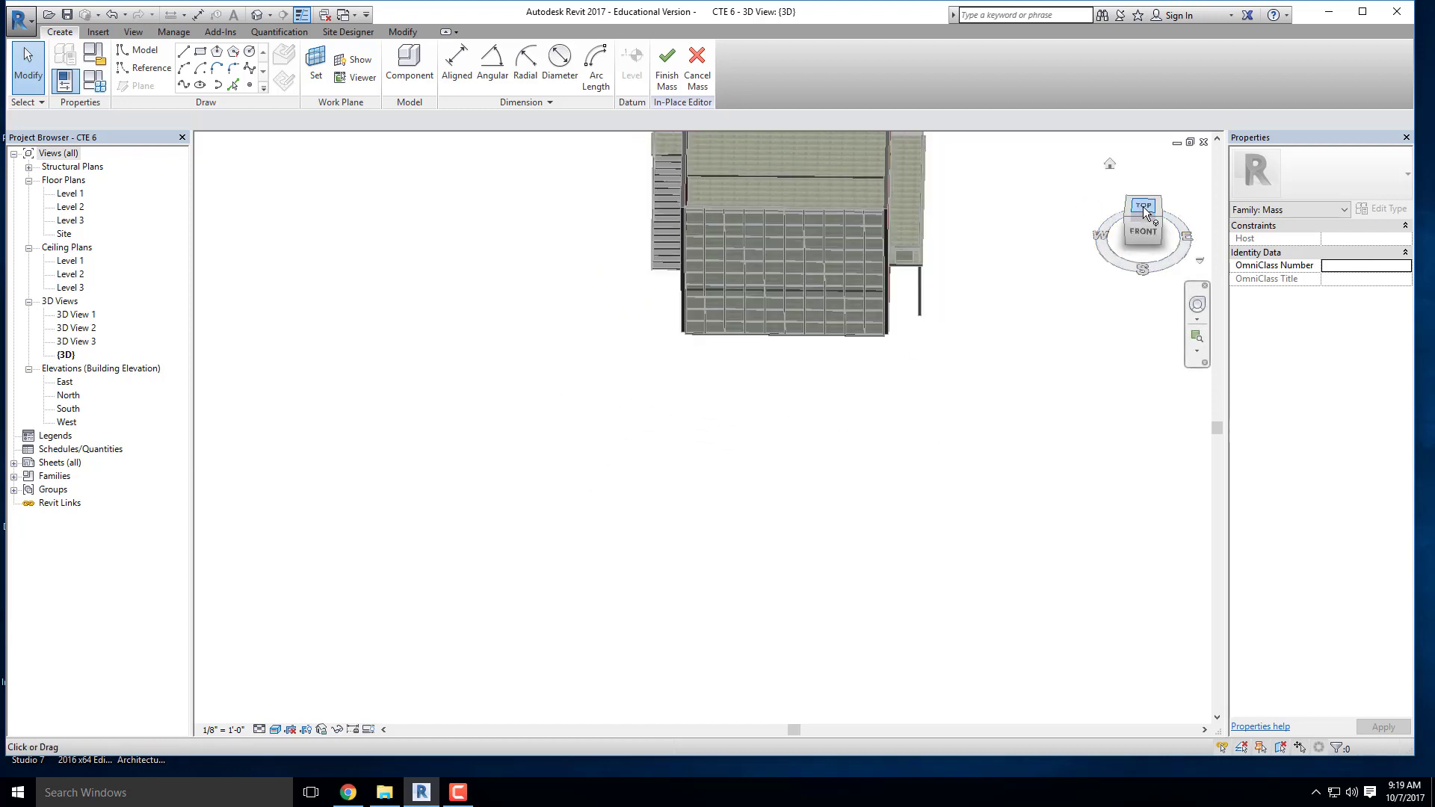
scroll(639, 281, "down", 3)
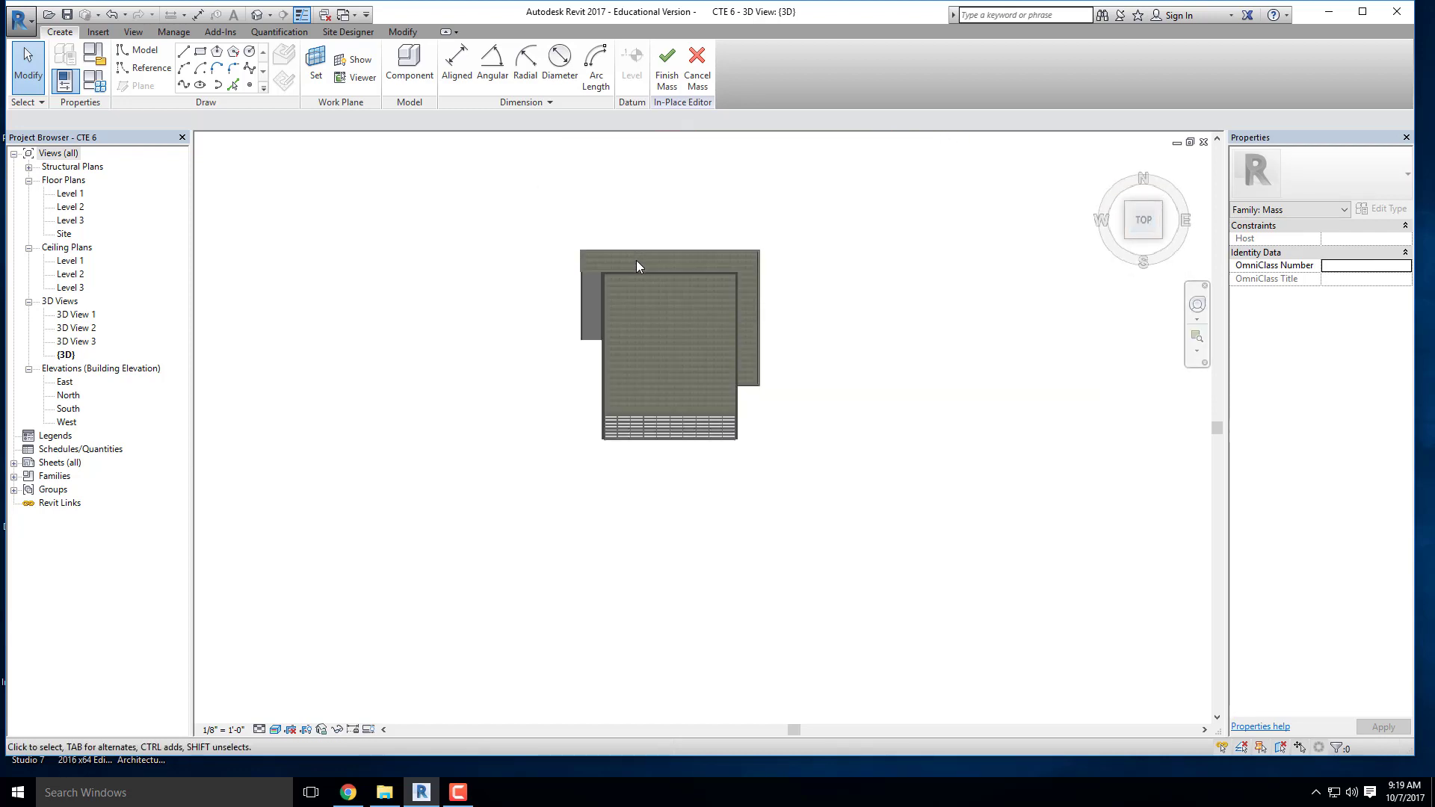
middle_click_drag(598, 378, 594, 318)
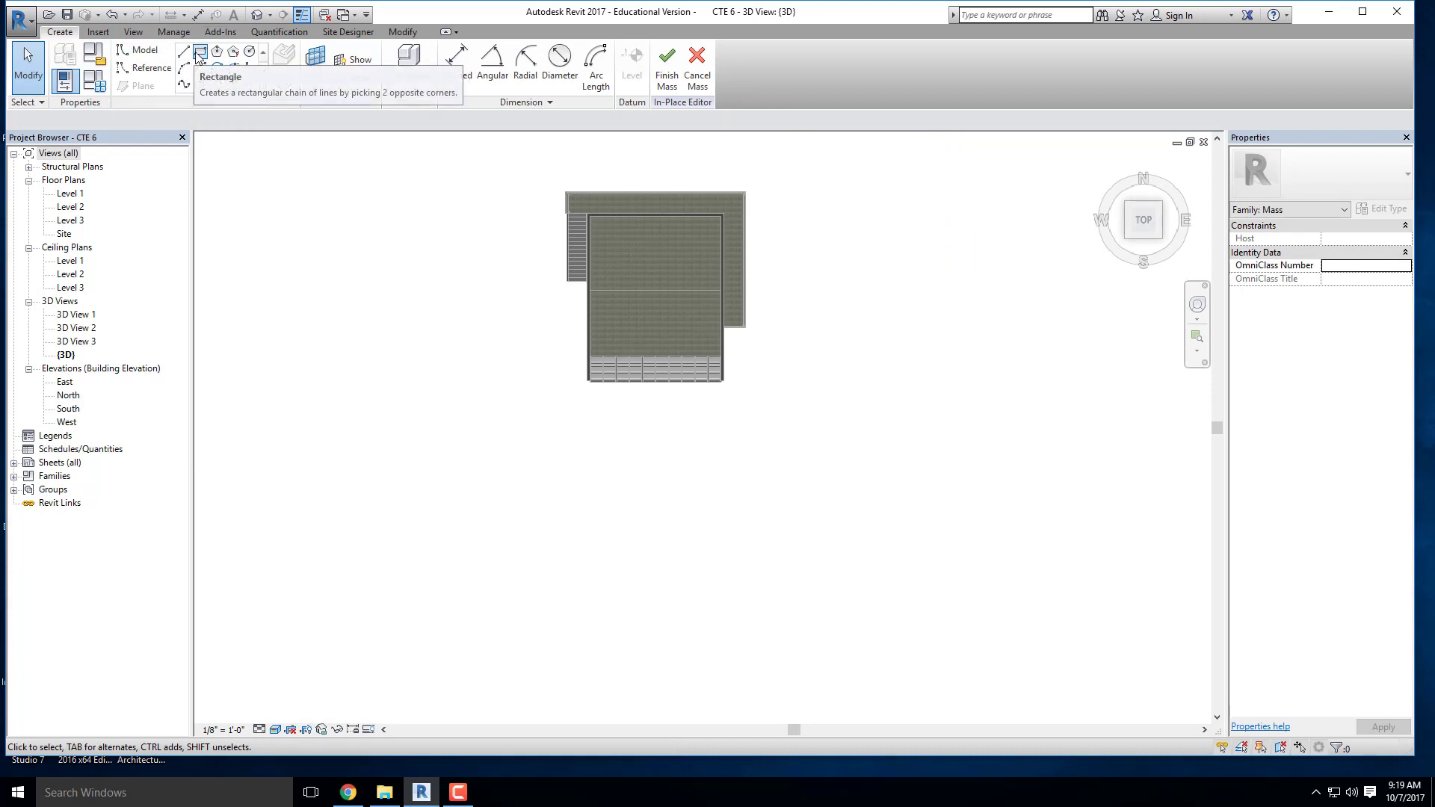
left_click(199, 54)
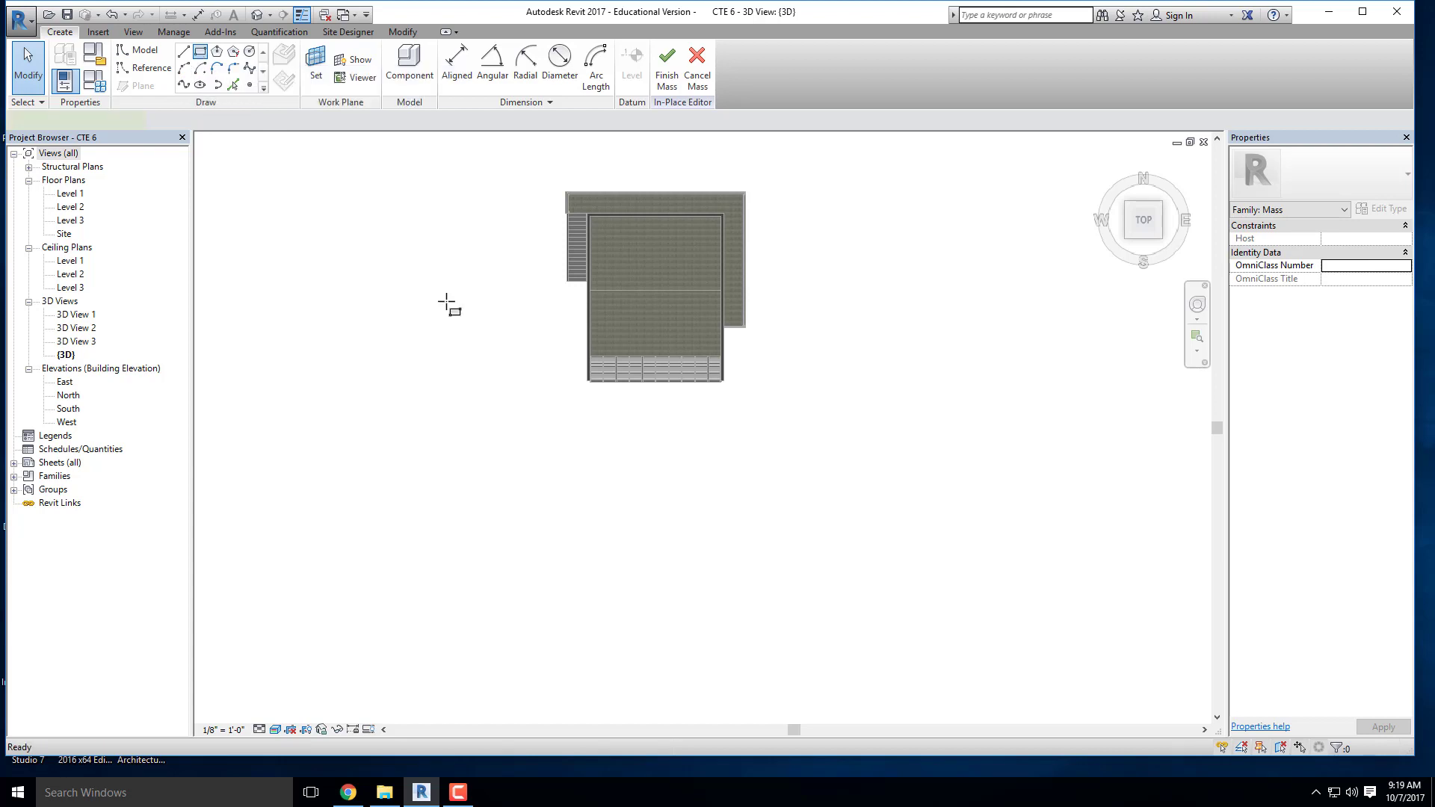
scroll(568, 432, "down", 4)
middle_click_drag(624, 519, 616, 383)
scroll(583, 415, "up", 3)
left_click(575, 434)
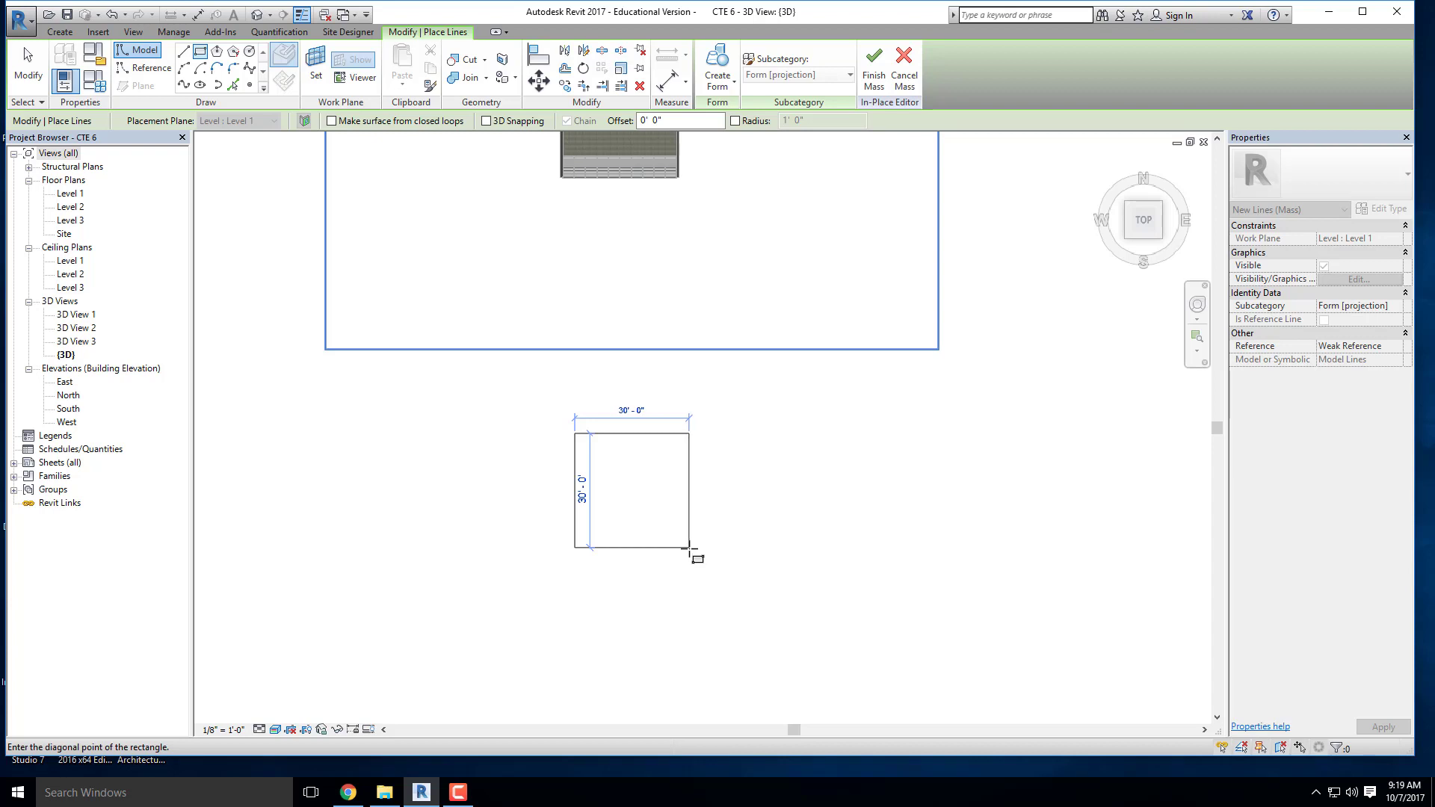
left_click(689, 548)
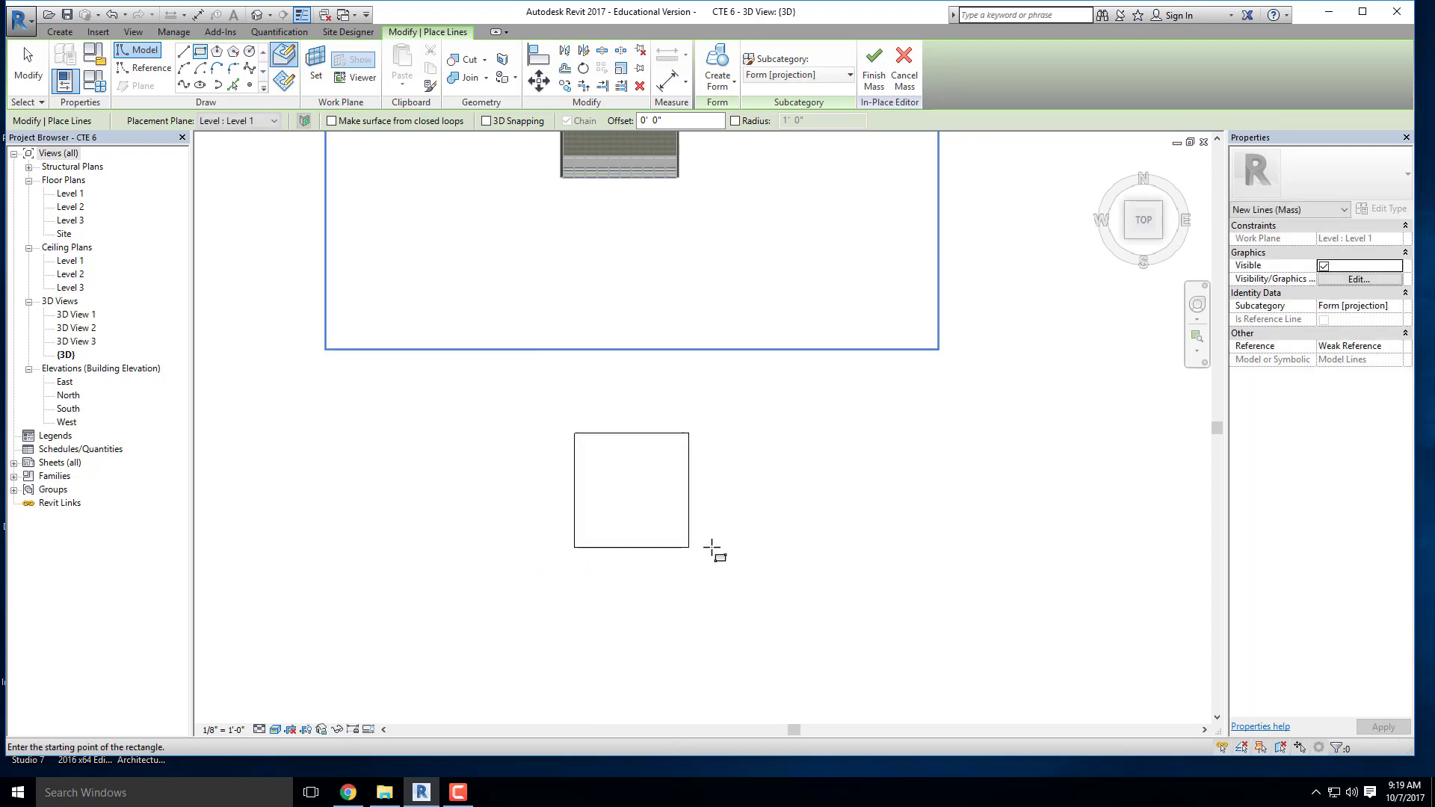
key("Escape")
key("Escape")
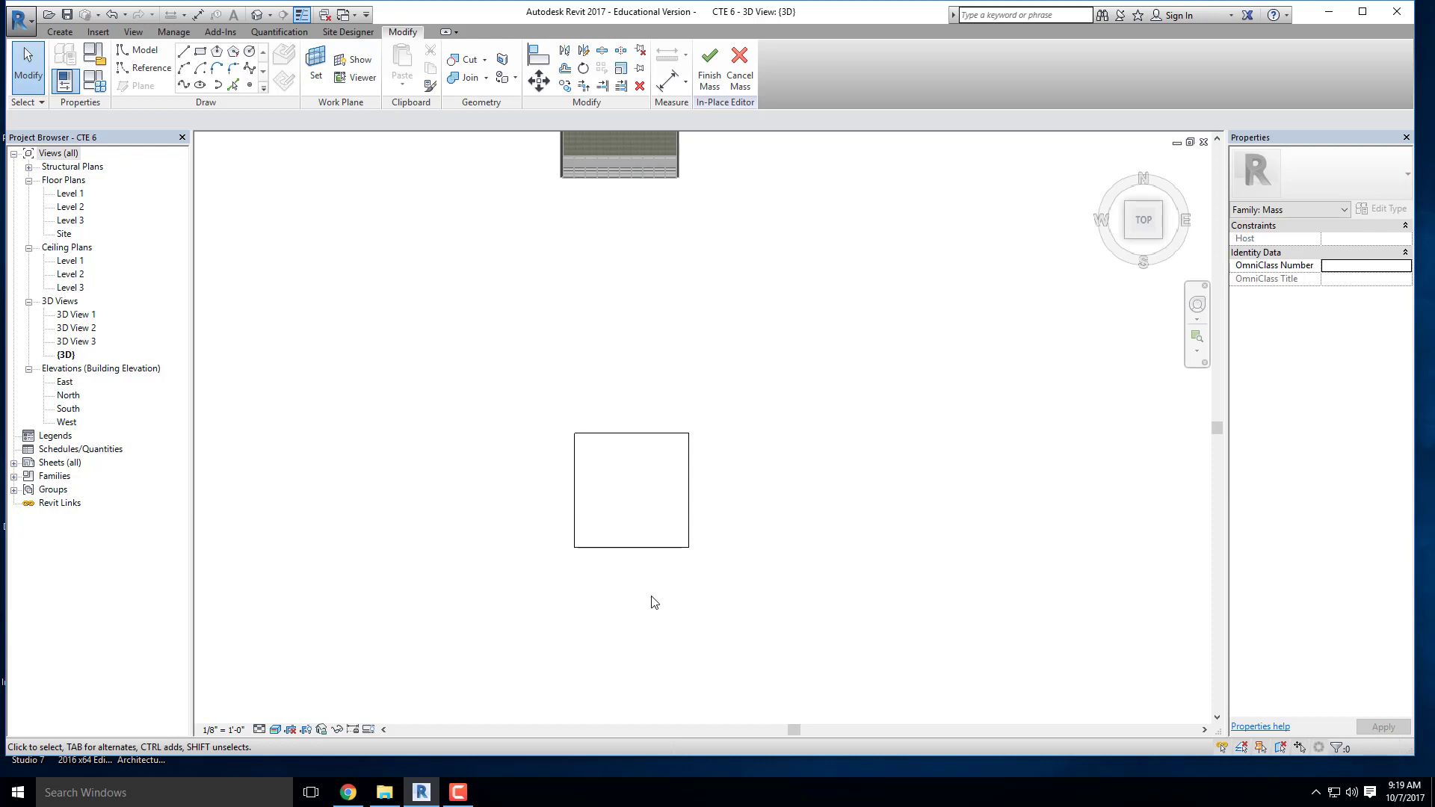
Step: Select the square's whole chain of lines and create a solid form from it
middle_click_drag(759, 615, 672, 424, "shift")
scroll(854, 531, "down", 3)
scroll(671, 418, "up", 4)
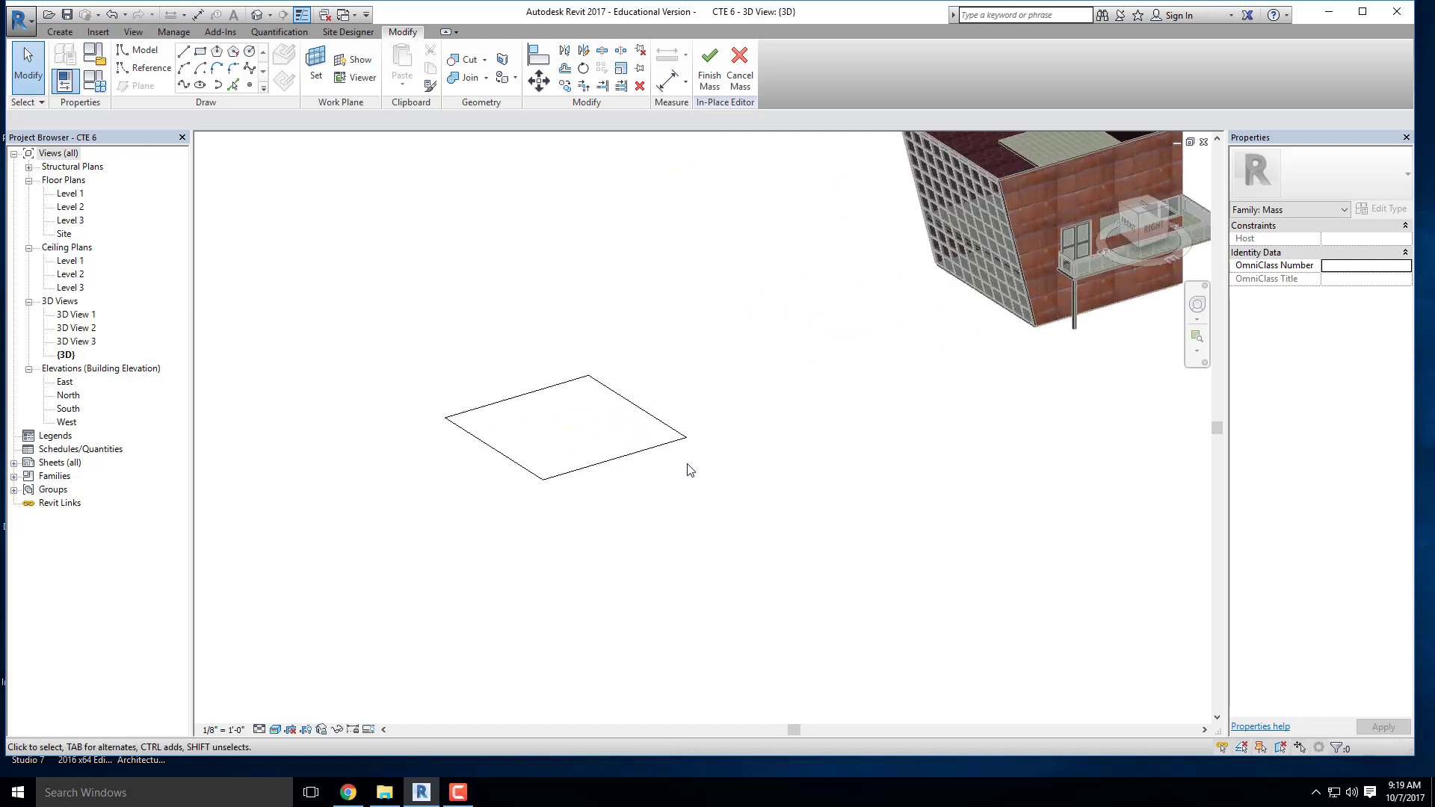
key("Tab")
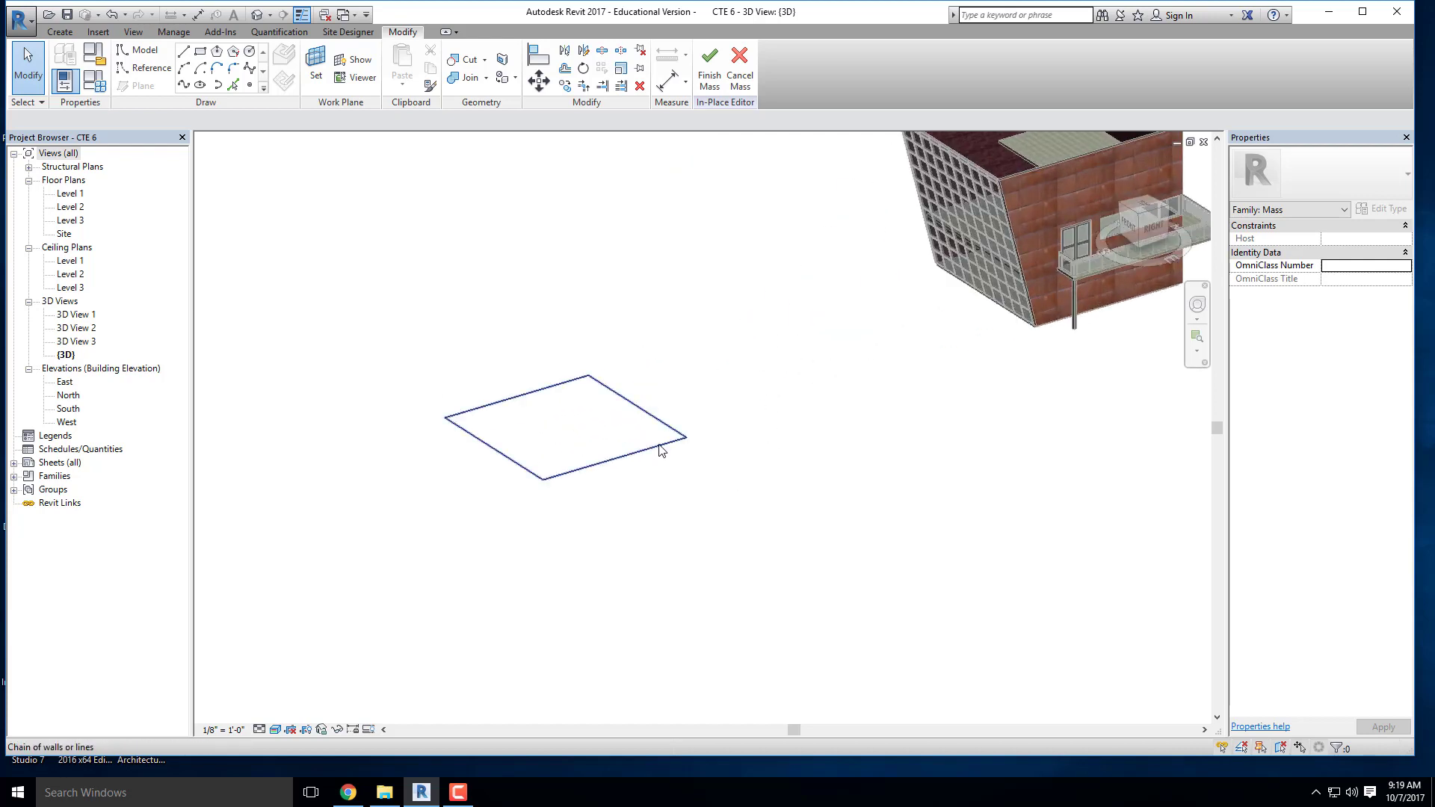
left_click(660, 447)
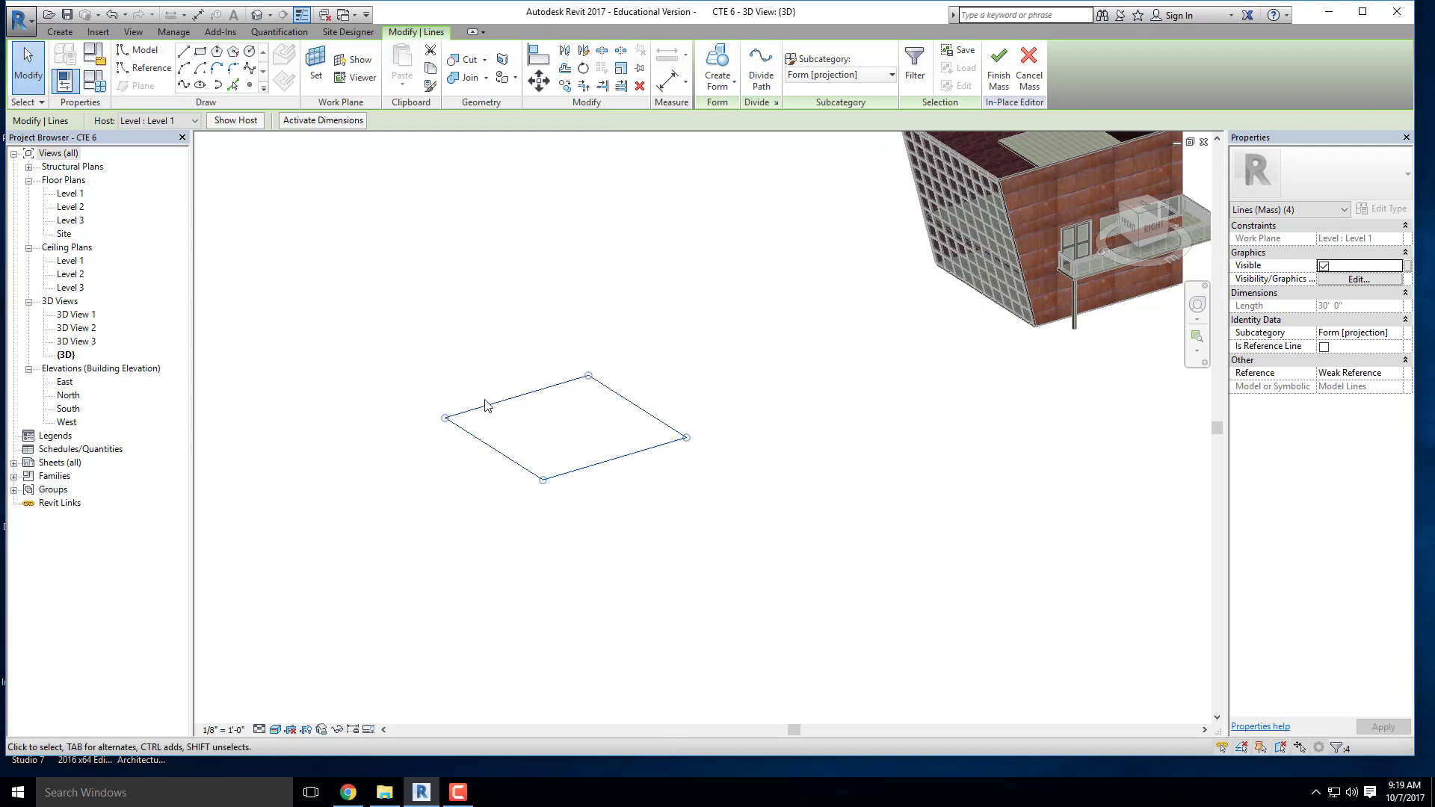
left_click(692, 496)
key("Tab")
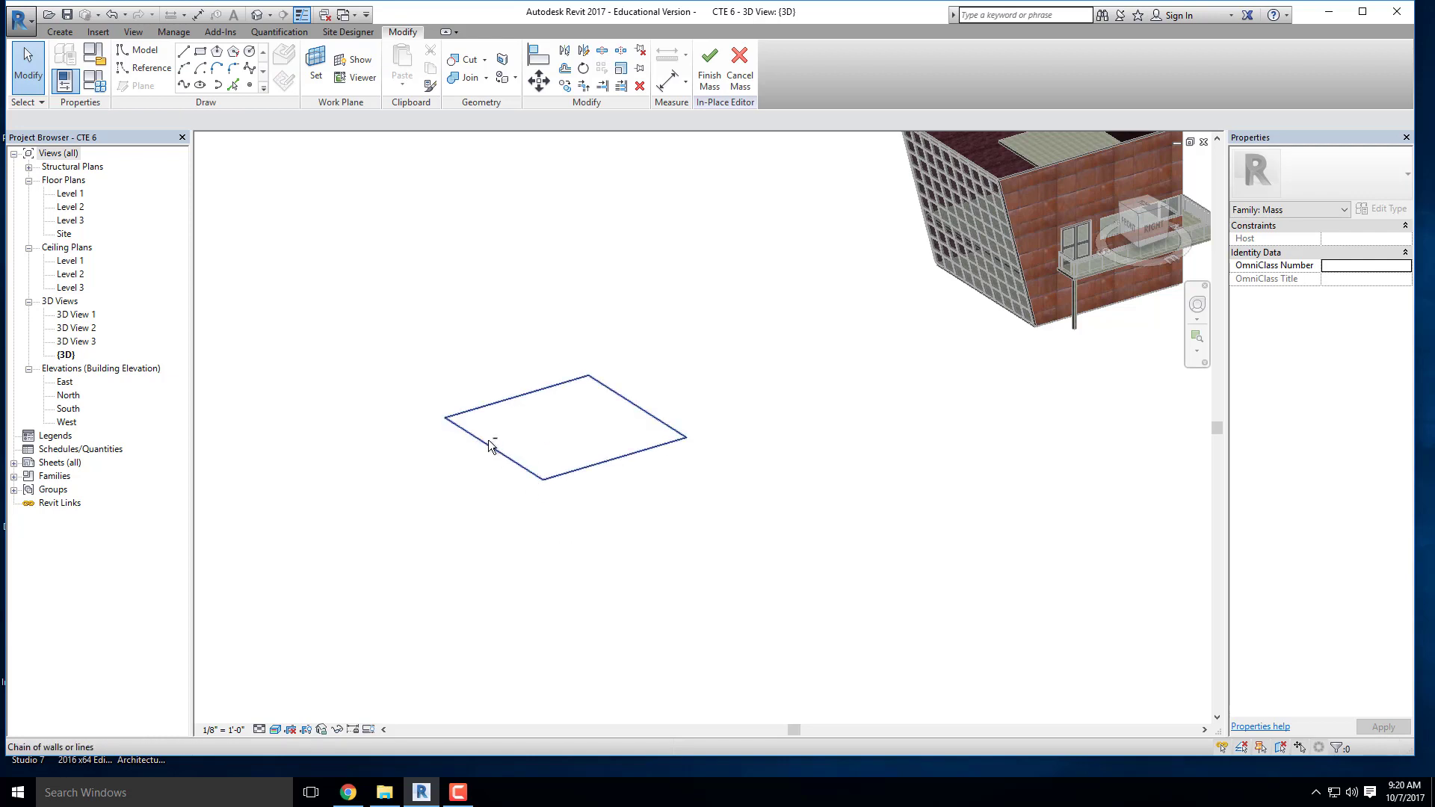
mouse_move(490, 446)
middle_mouse_down("shift")
mouse_move(529, 448)
mouse_move(541, 416)
mouse_move(570, 496)
mouse_move(663, 378)
middle_mouse_up("shift")
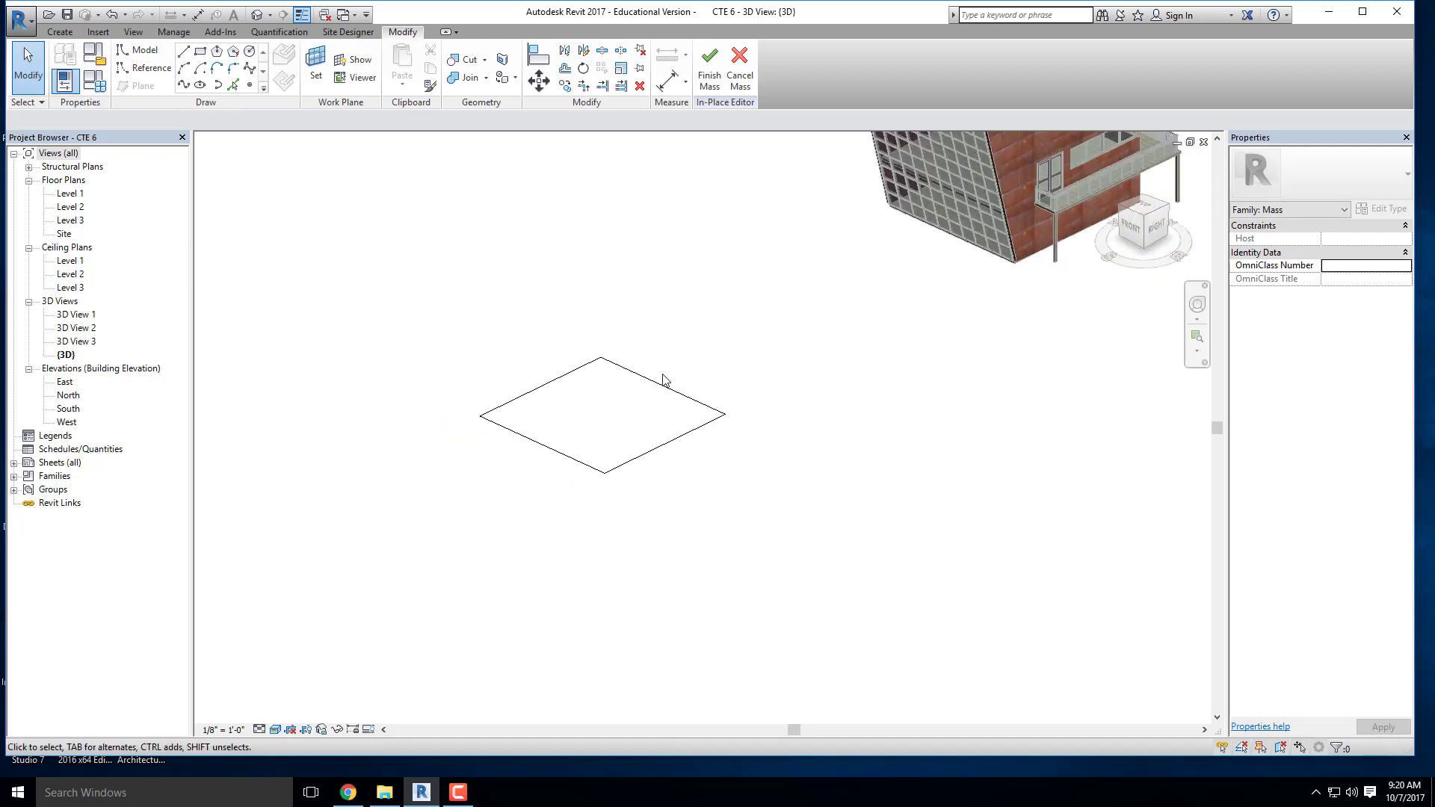
left_click(637, 458)
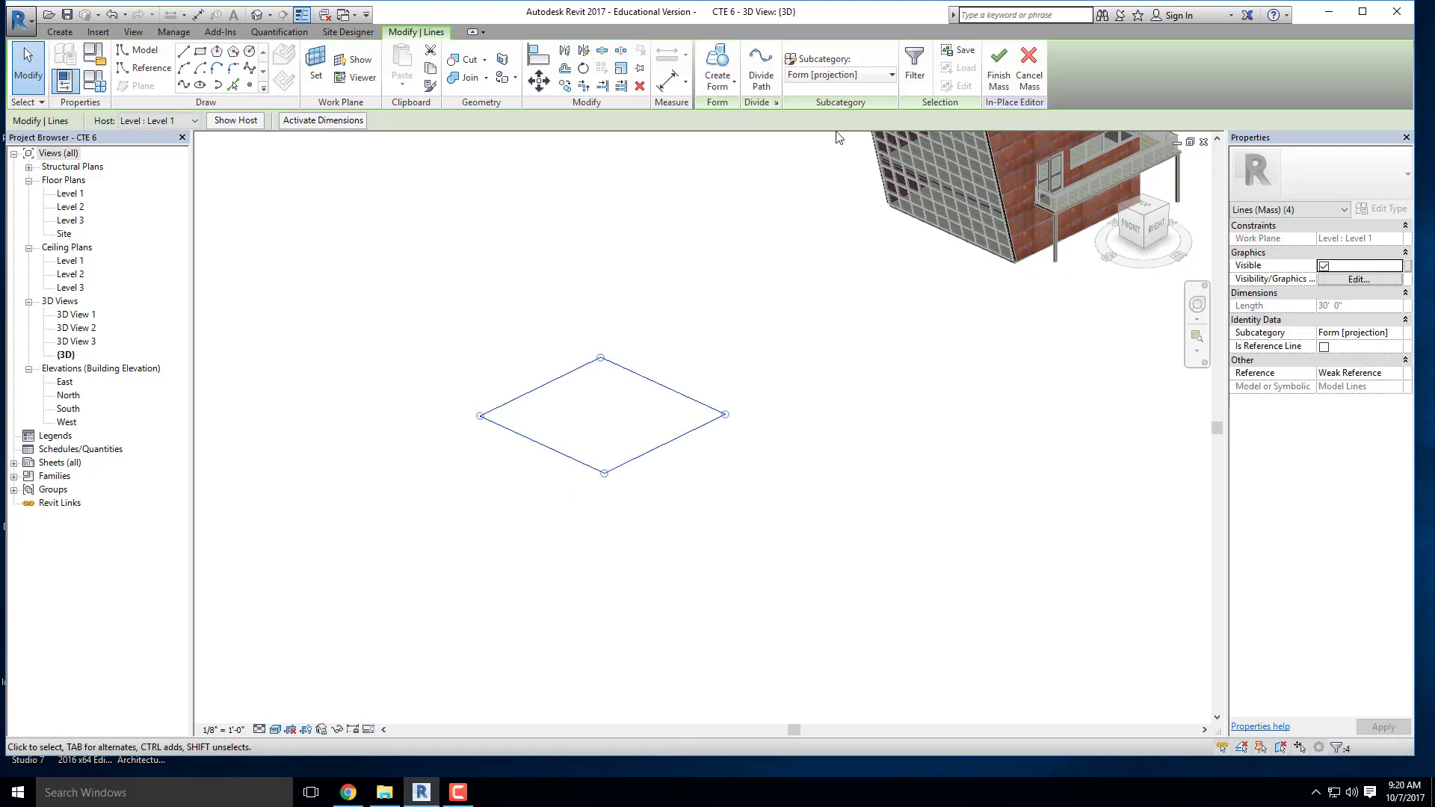
left_click(732, 88)
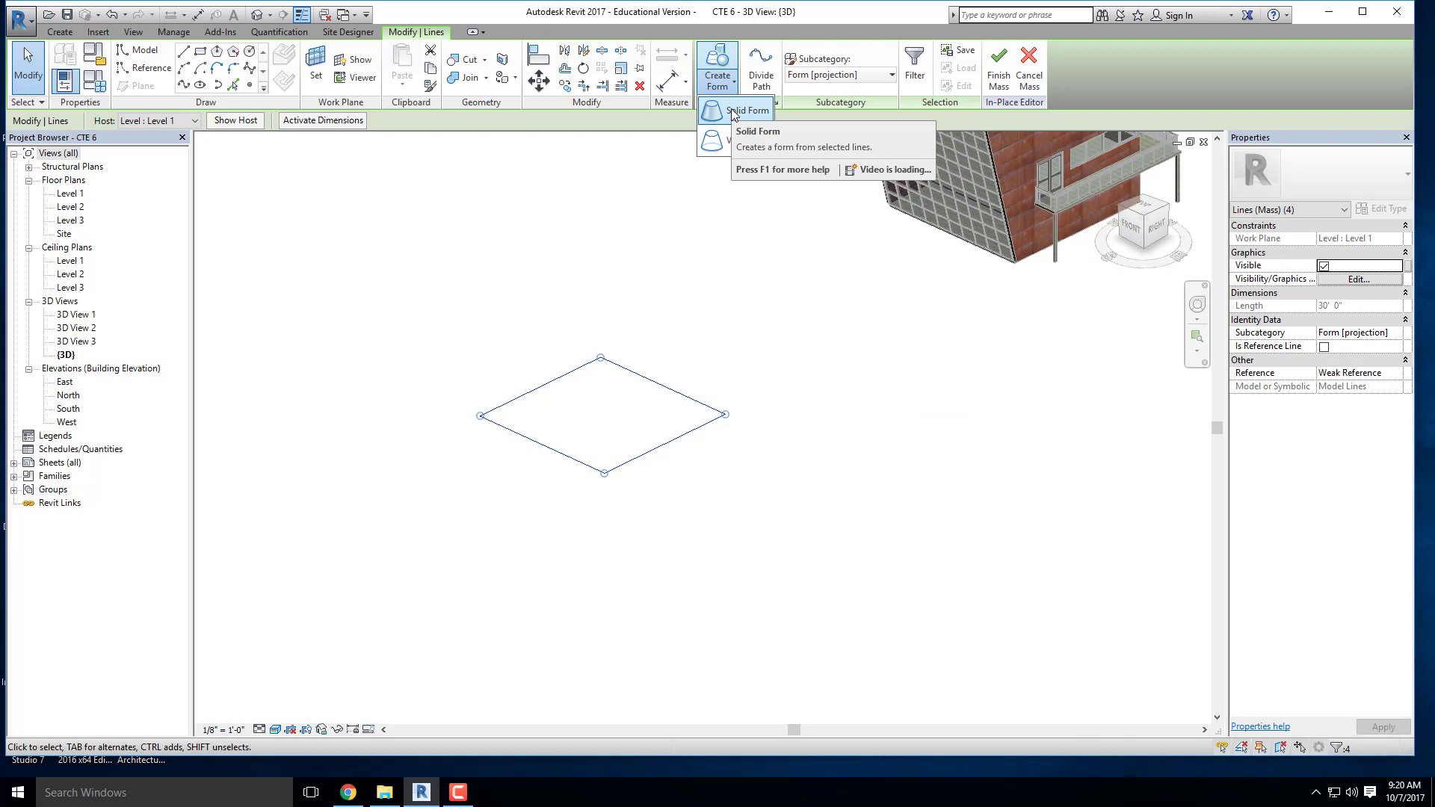
left_click(732, 112)
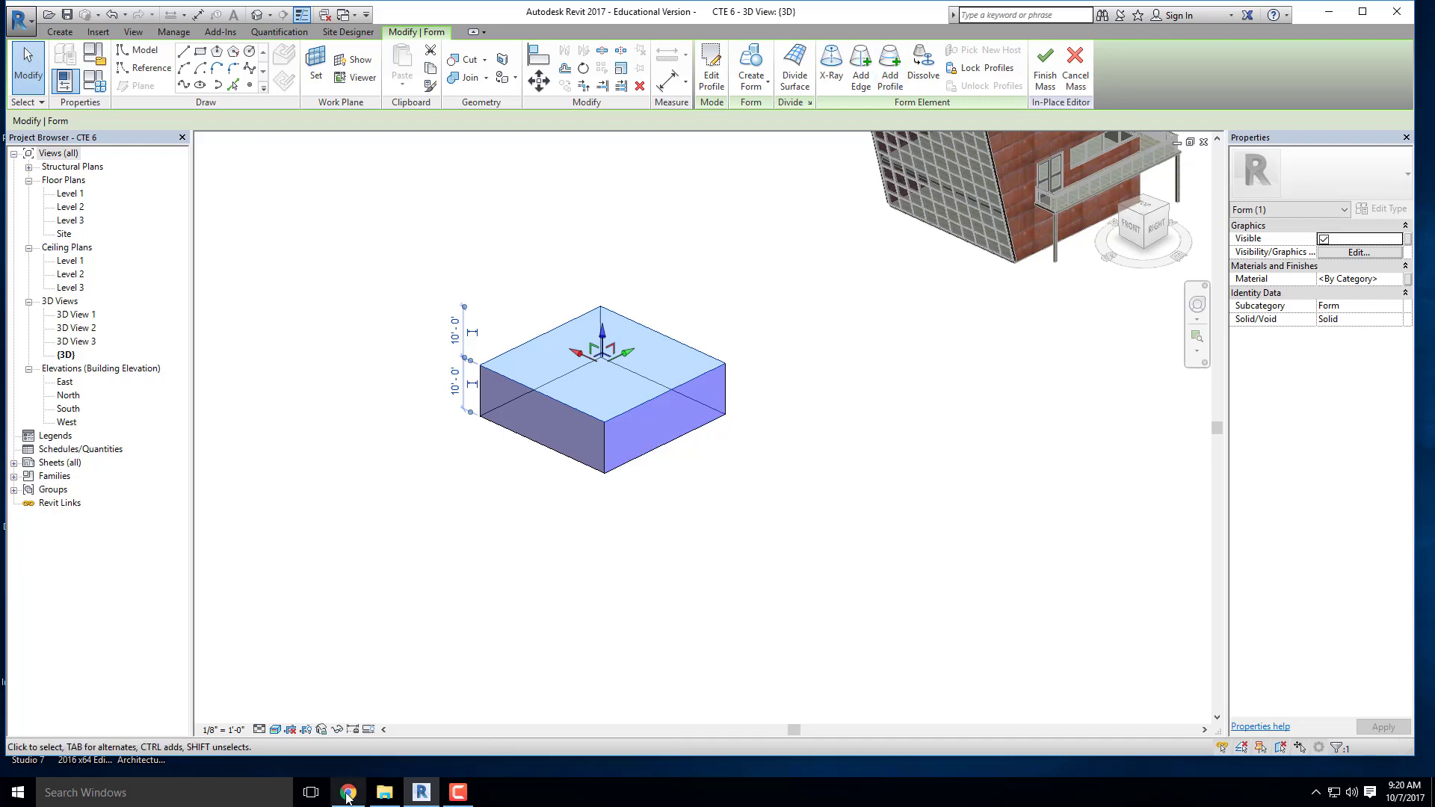
Step: Switch to Chrome to check the massing requirements in the Critical Thinking Exercise #6 PDF and return to Revit
left_click(349, 794)
scroll(622, 422, "up", 5)
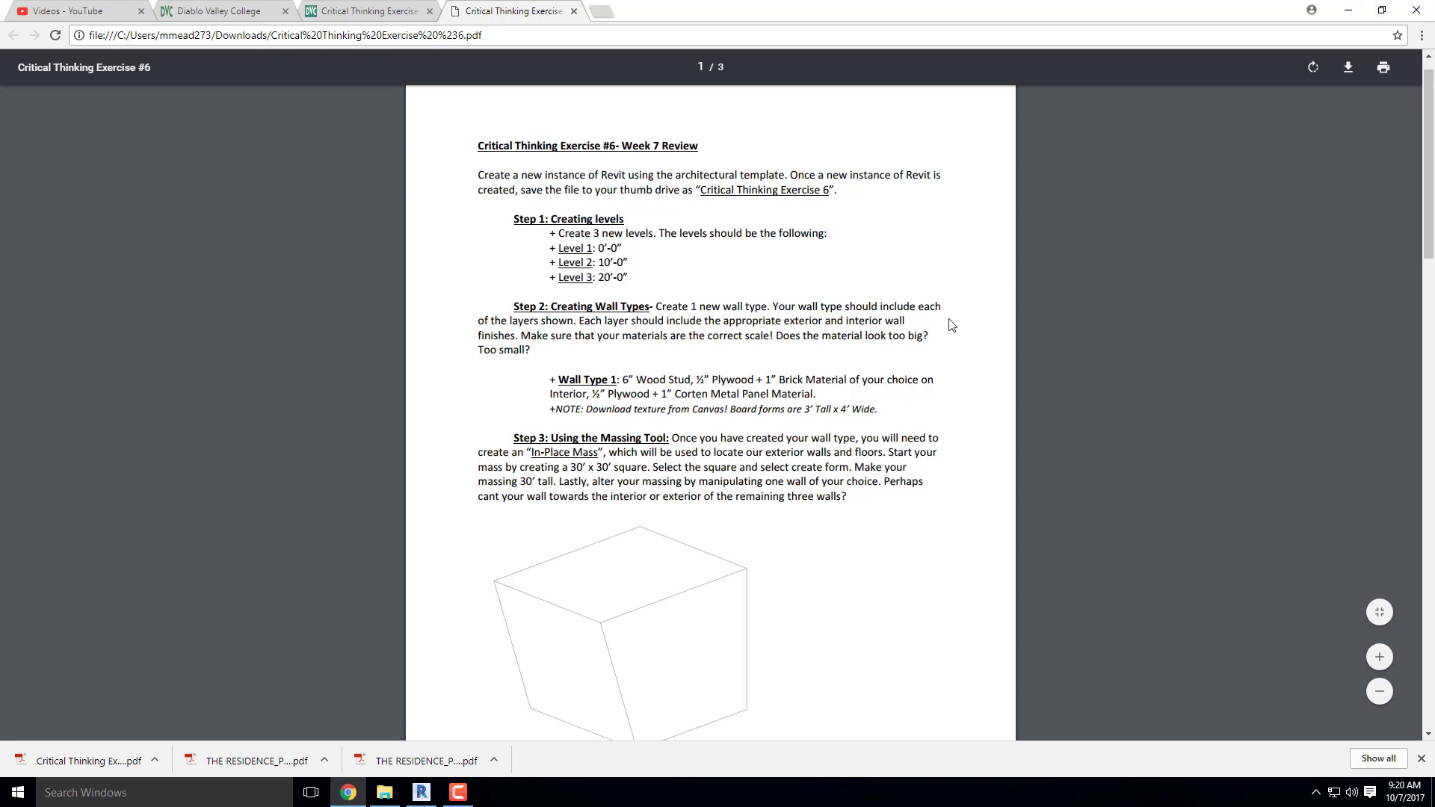
left_click(1348, 10)
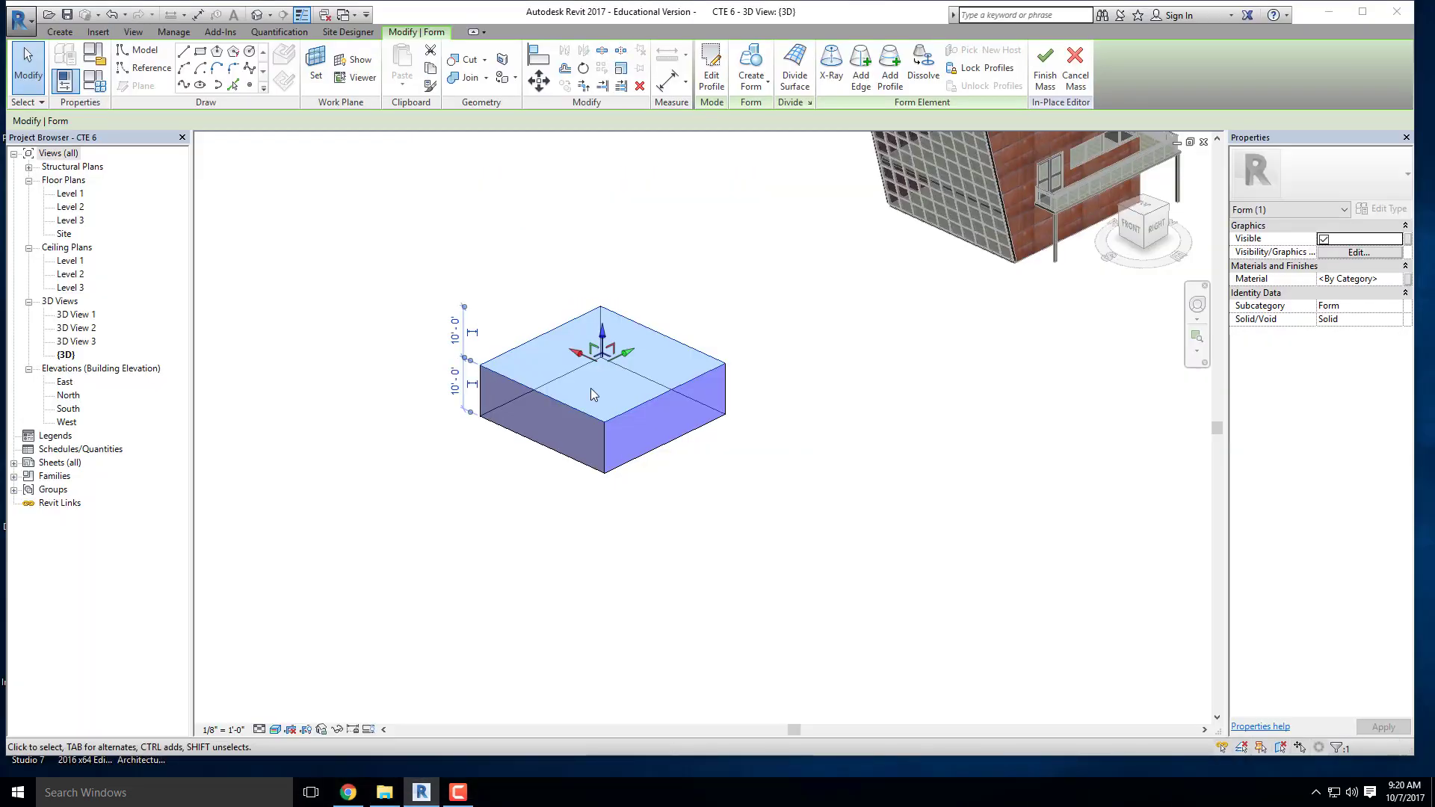
Step: Examine the solid form's selectable elements: its top surface, two upper edges and the front corner point
scroll(427, 422, "up", 3)
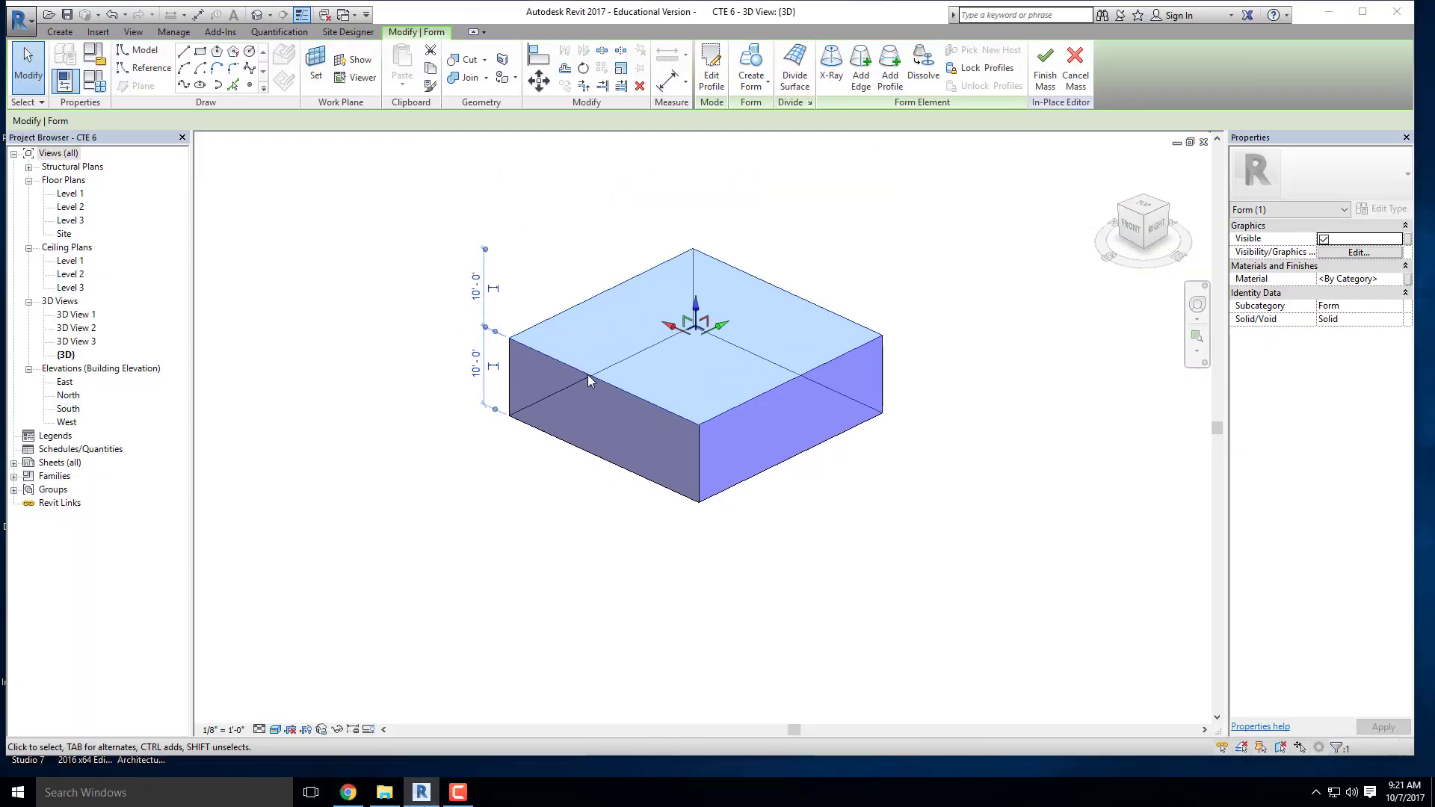
key("Escape")
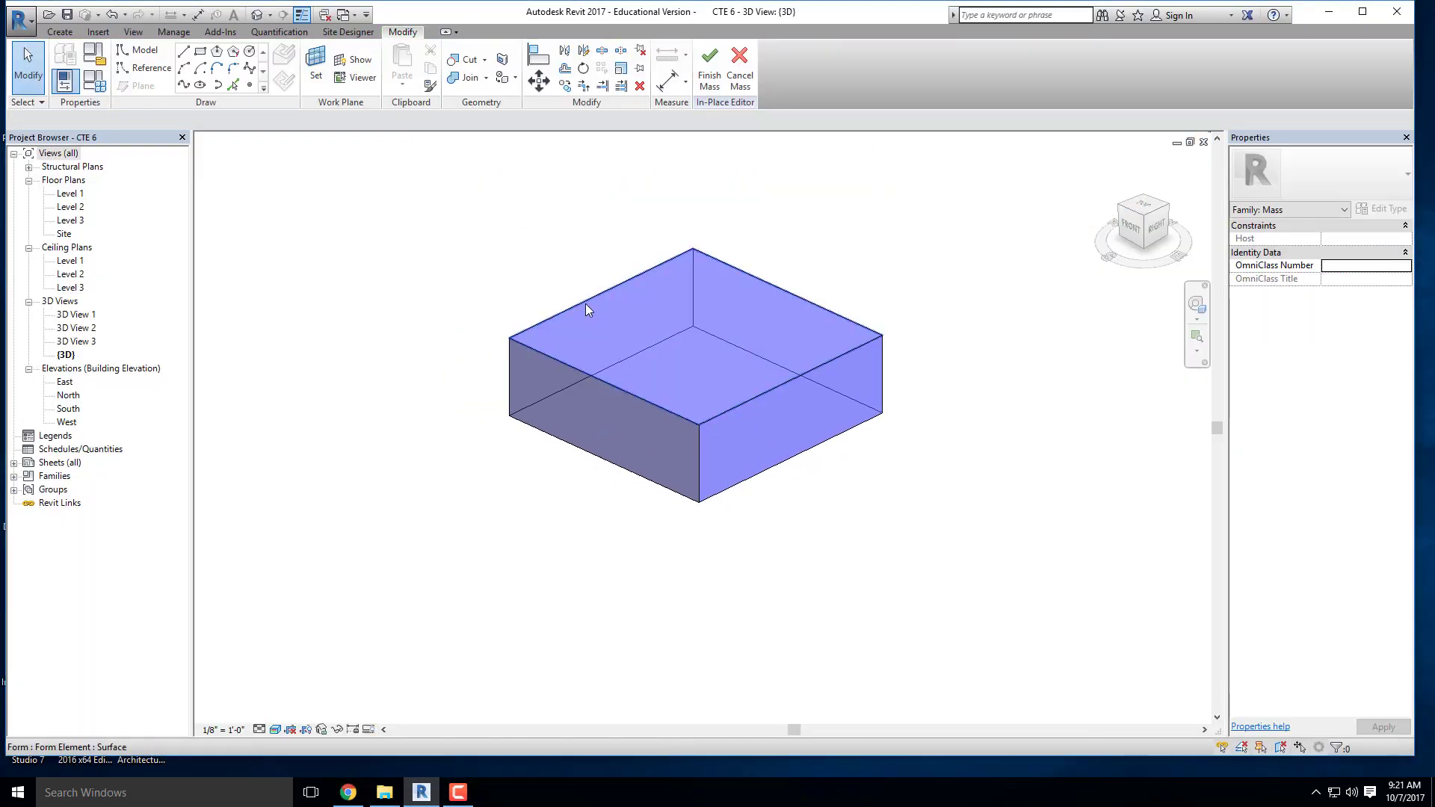
left_click(585, 304)
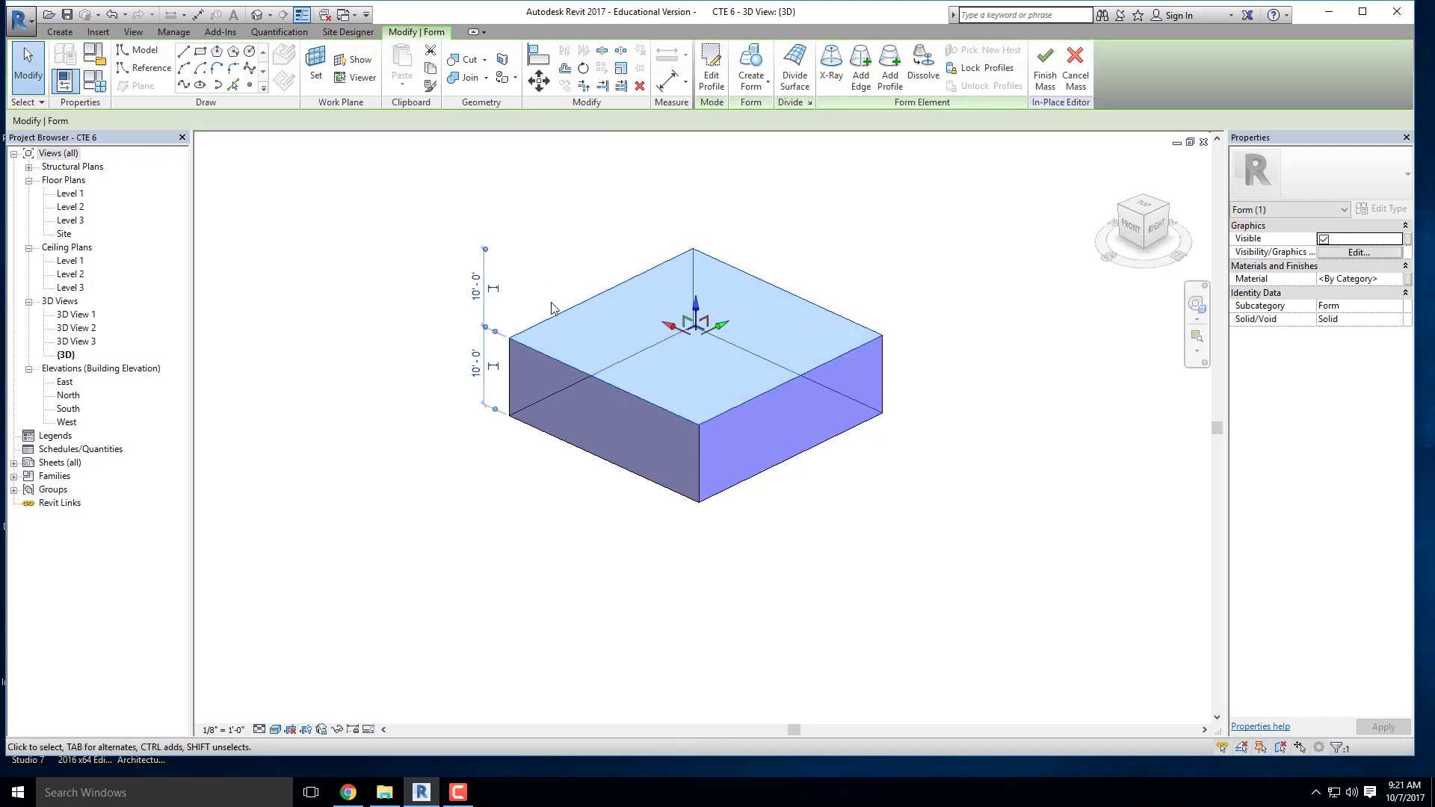
left_click(494, 495)
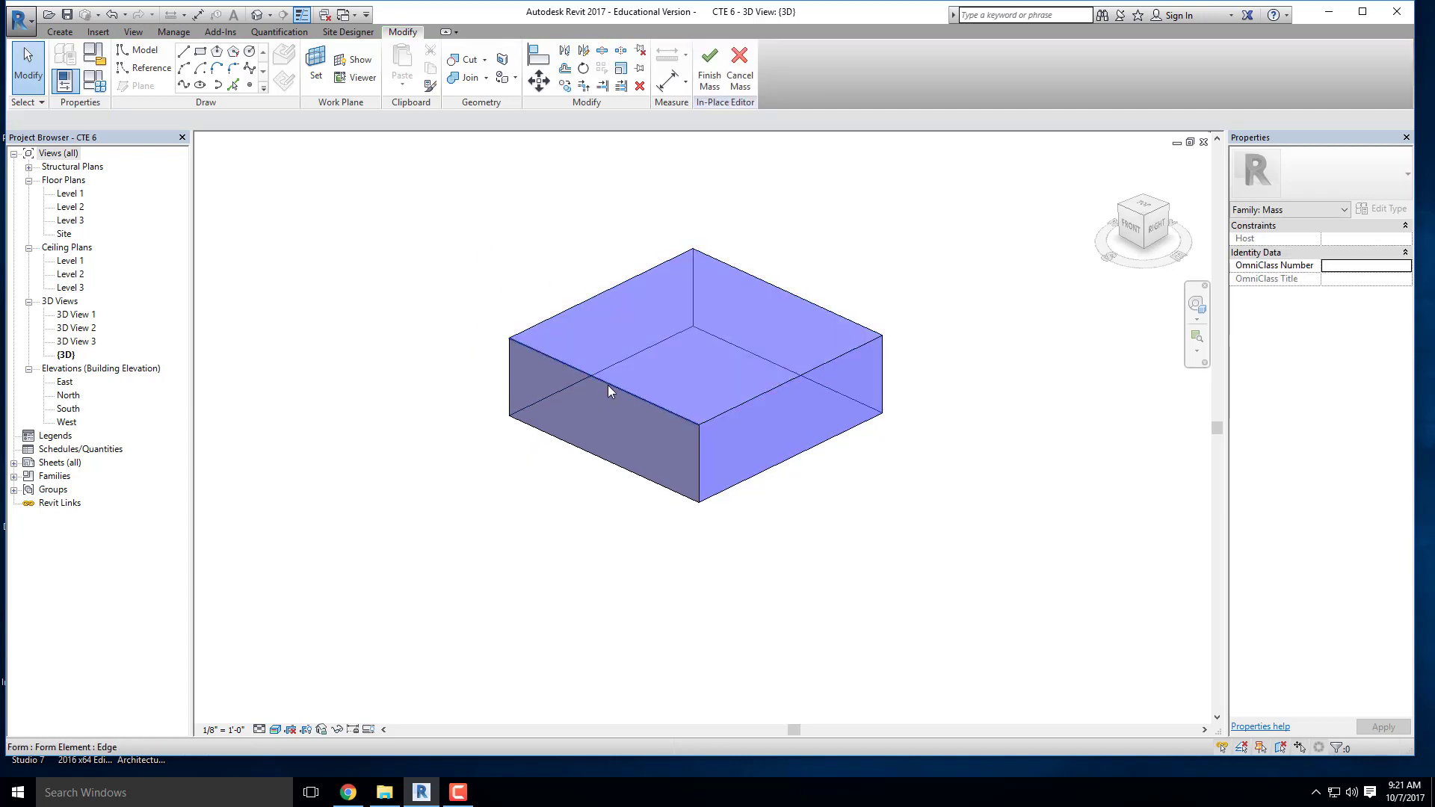
left_click(608, 385)
left_click(759, 392)
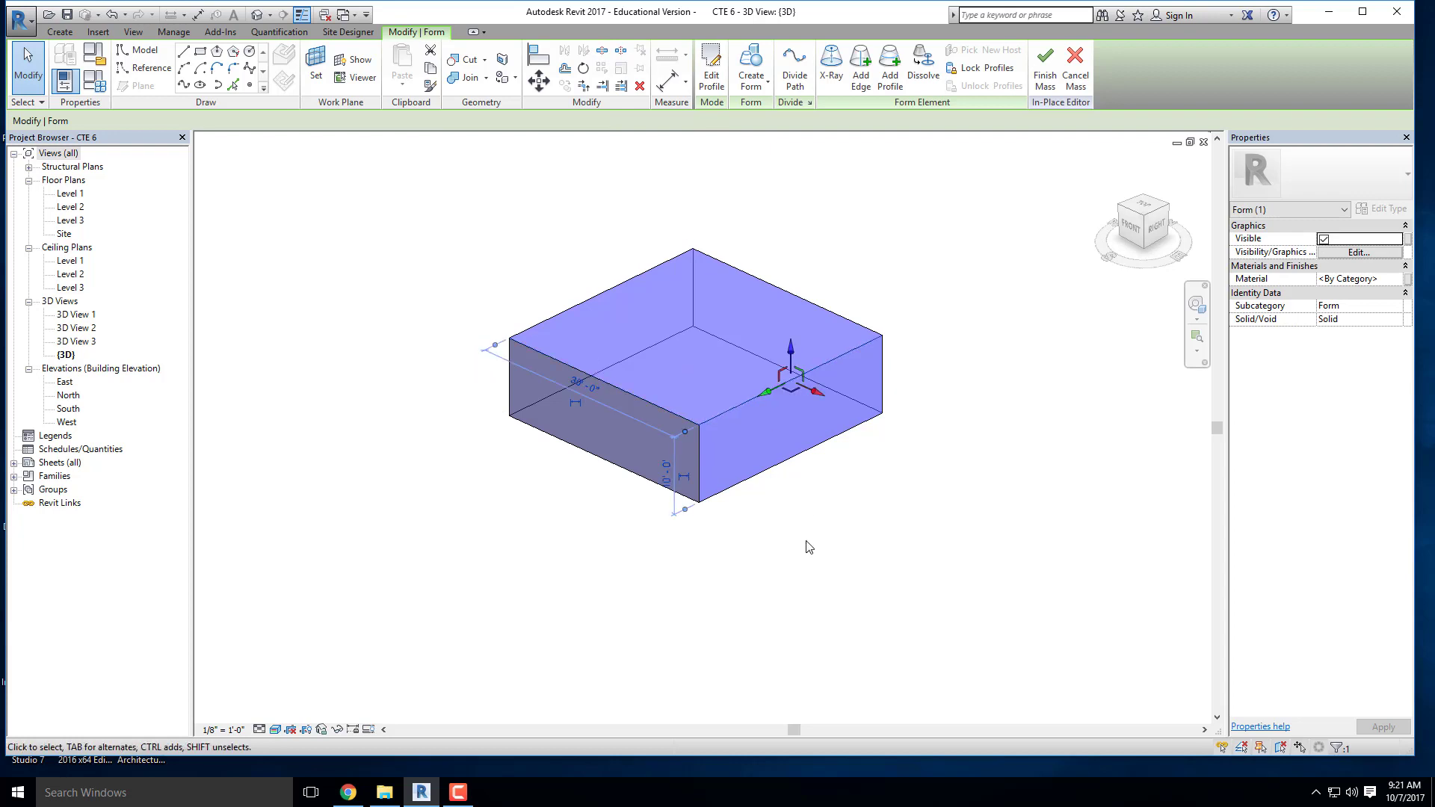
left_click(804, 545)
left_click(698, 425)
left_click(772, 551)
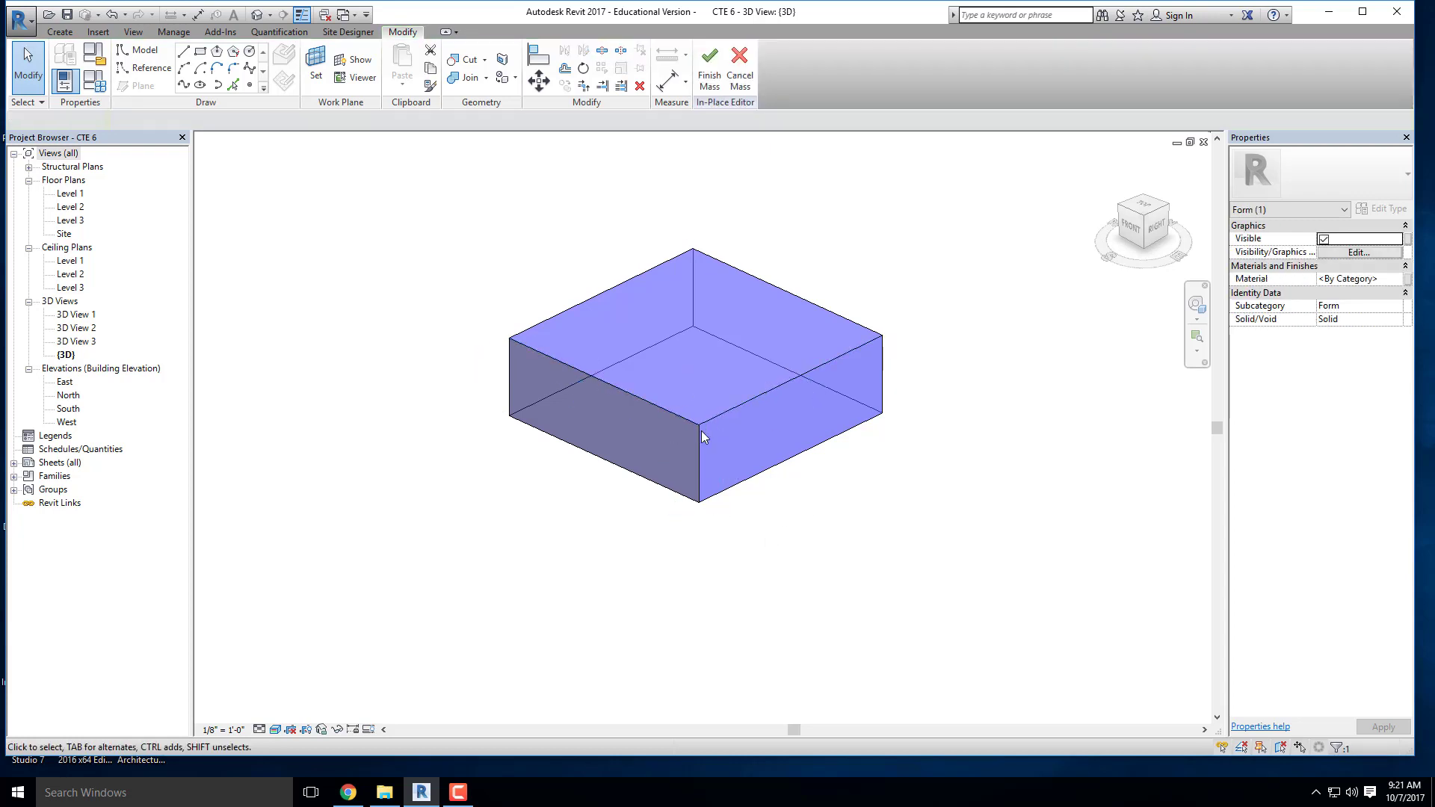
Step: Select the form's top surface and set the mass height to 30'
left_click(596, 299)
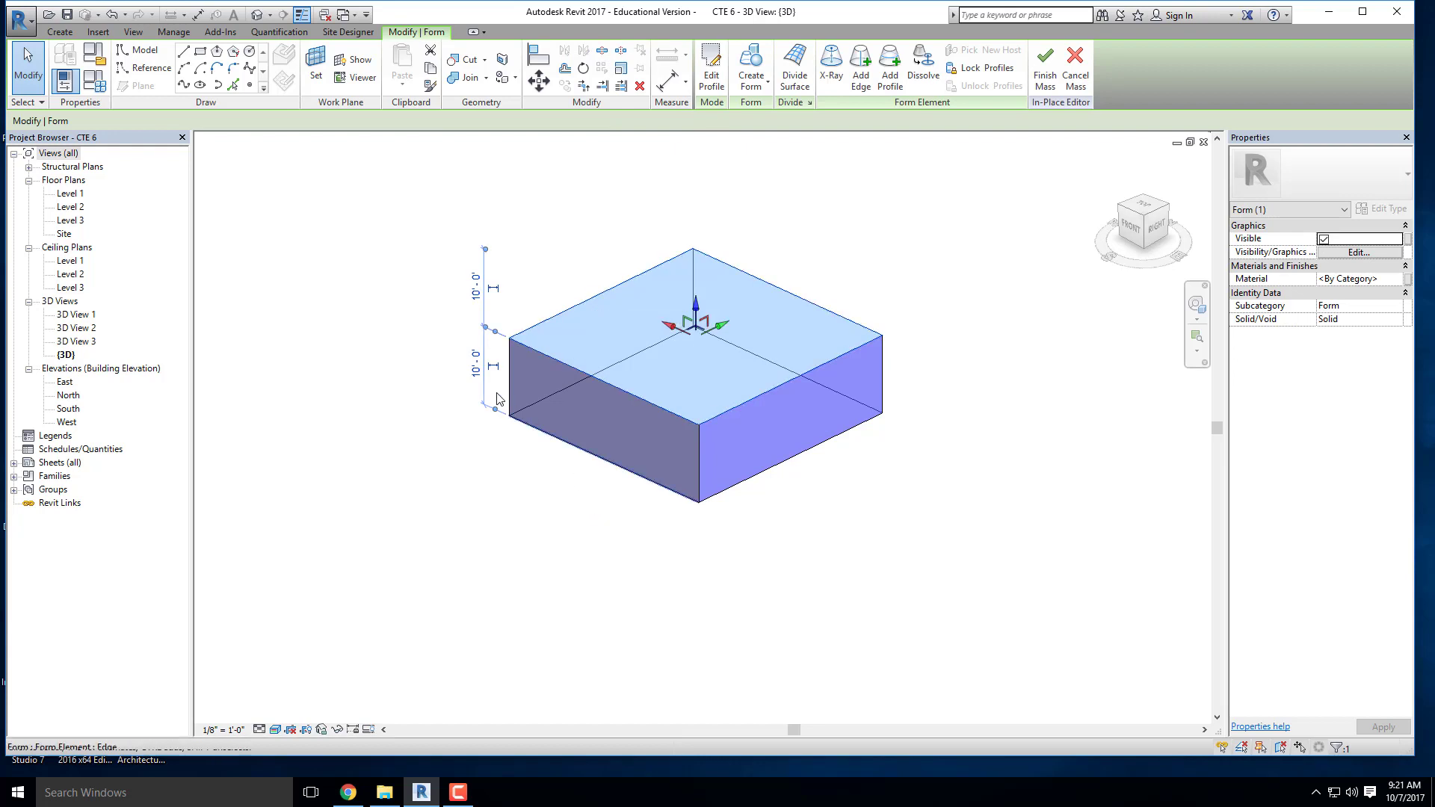
left_click(474, 369)
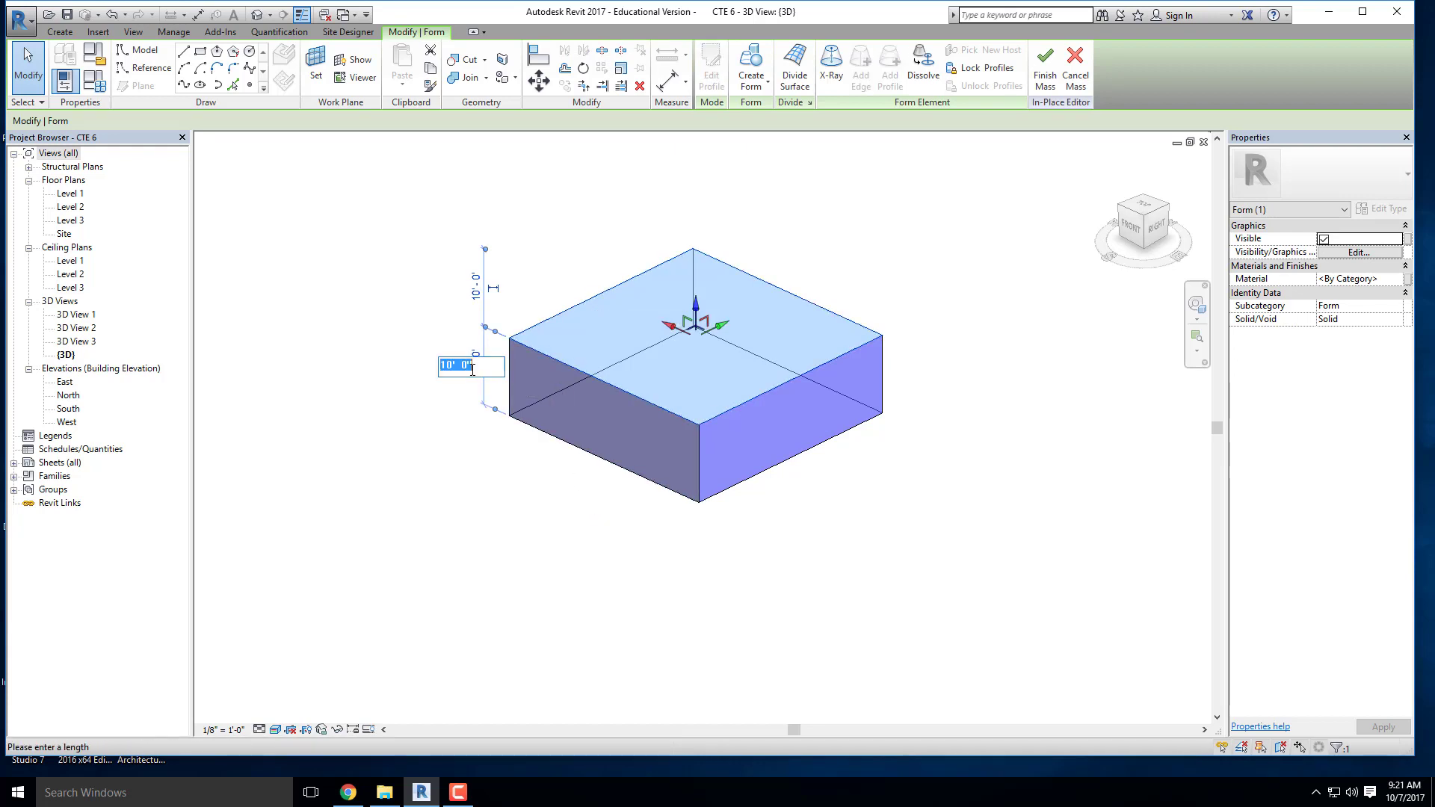
type("30")
key("Return")
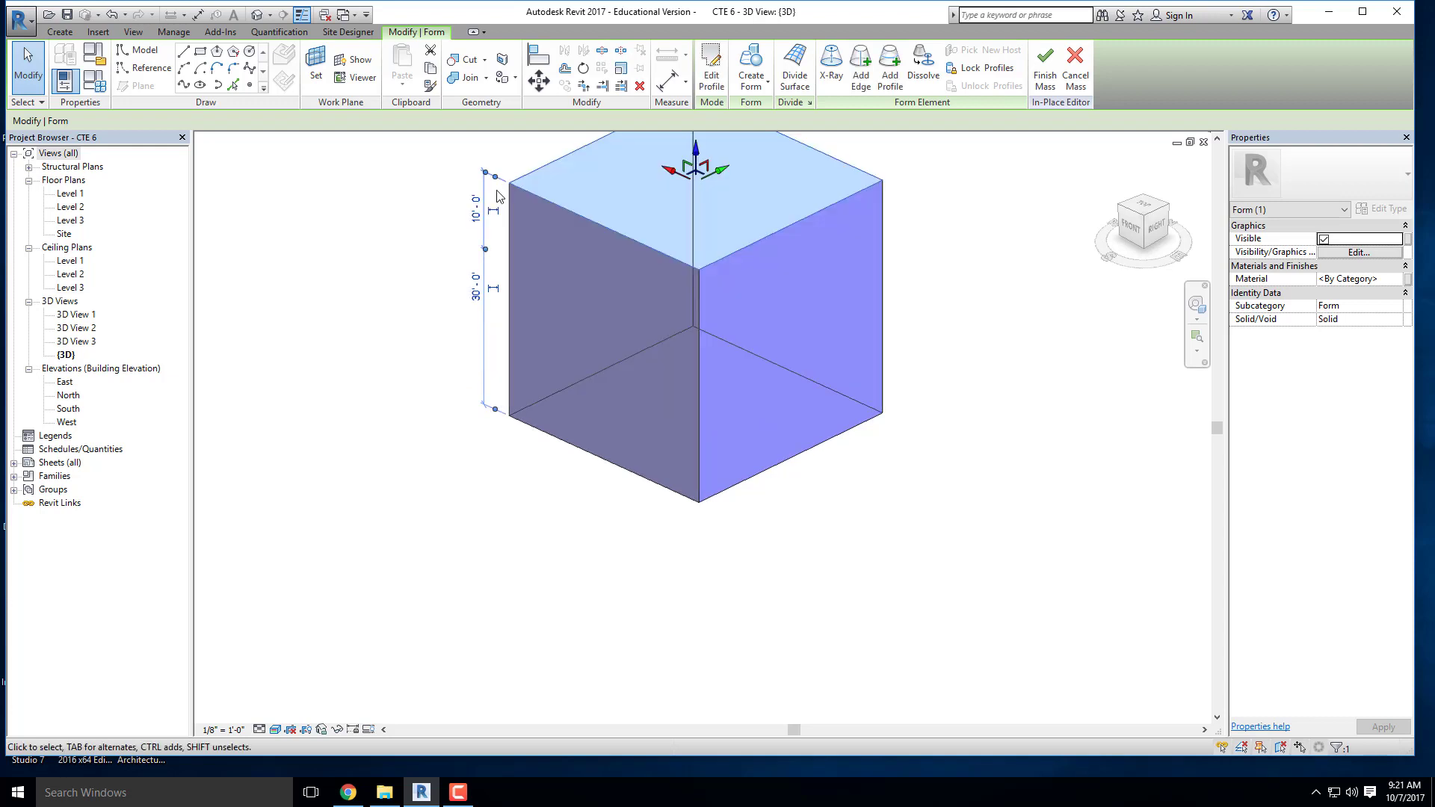
left_click(432, 321)
middle_click_drag(432, 321, 442, 458, "shift")
scroll(708, 489, "down", 3)
scroll(571, 334, "up", 3)
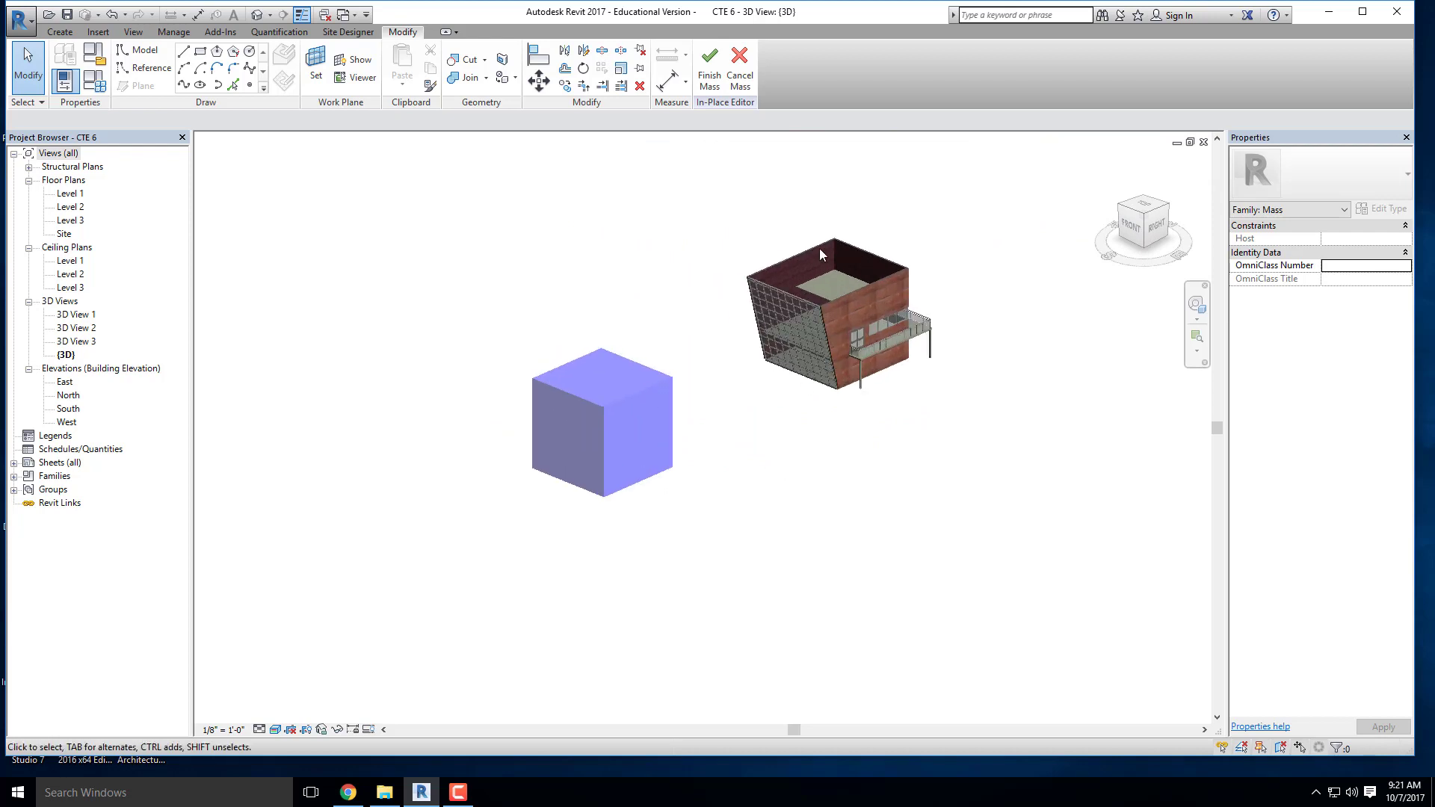
scroll(822, 292, "up", 2)
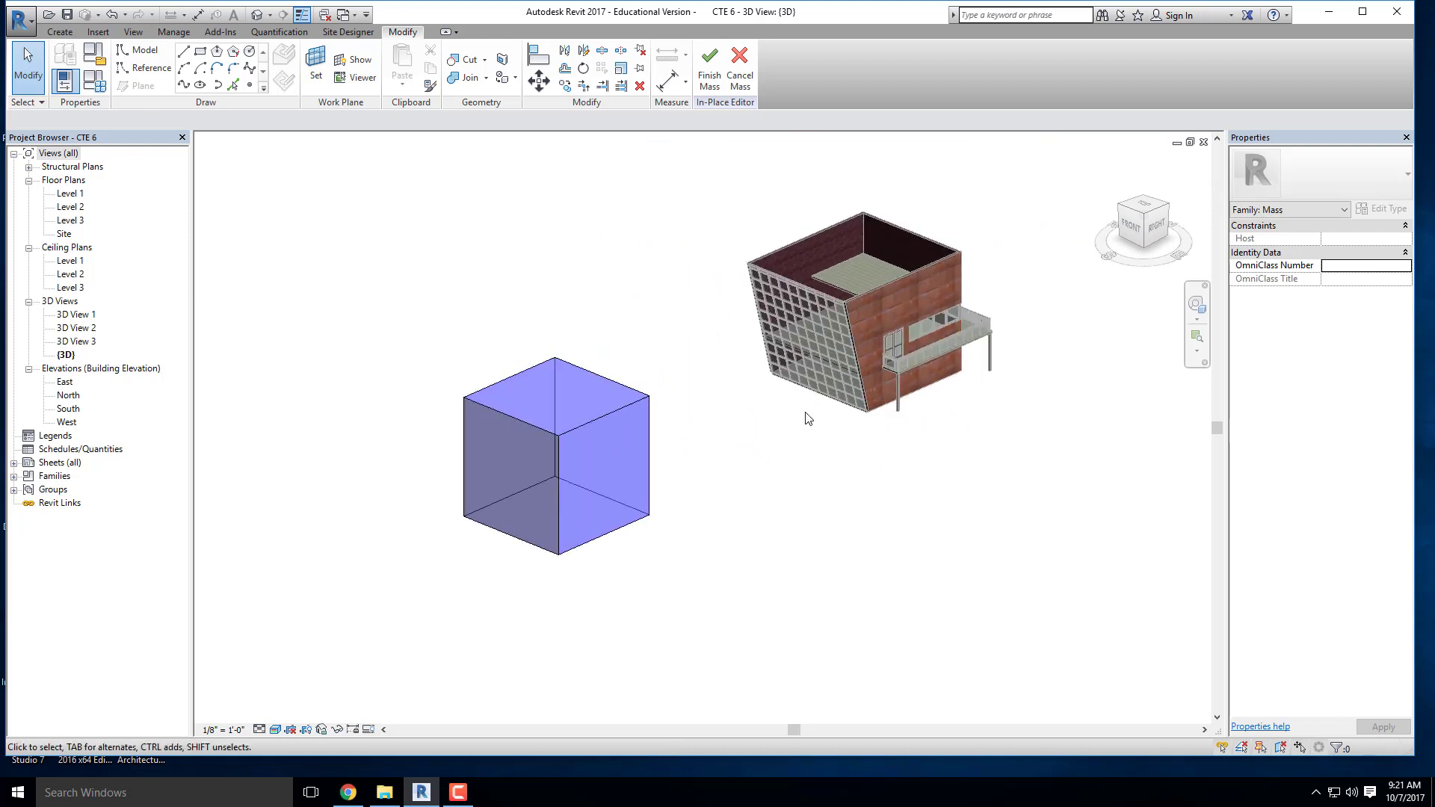
Step: Select the form's upper front edge and pull it outward until the top is about 37'-3" long
scroll(816, 441, "down", 1)
scroll(718, 496, "up", 3)
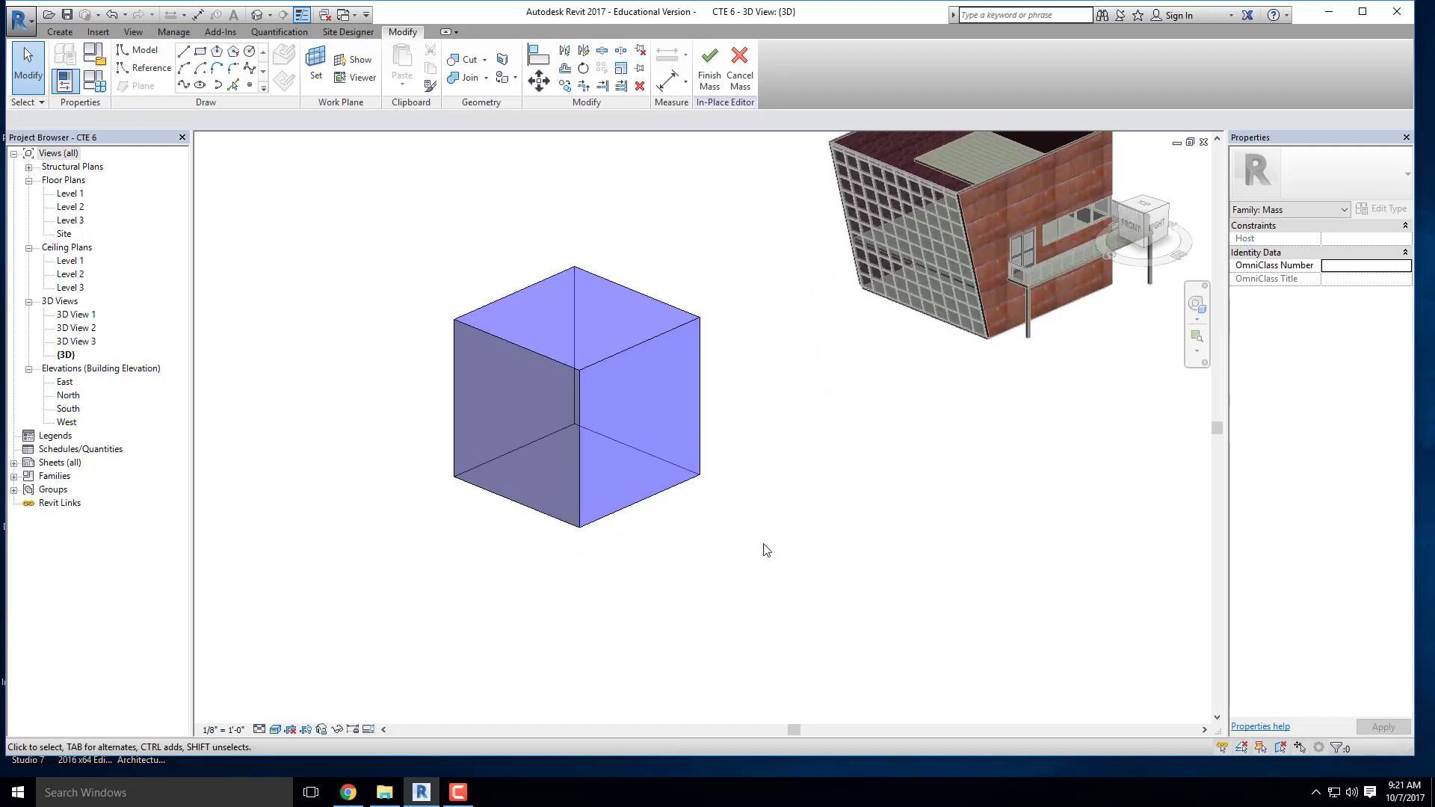
scroll(613, 428, "down", 4)
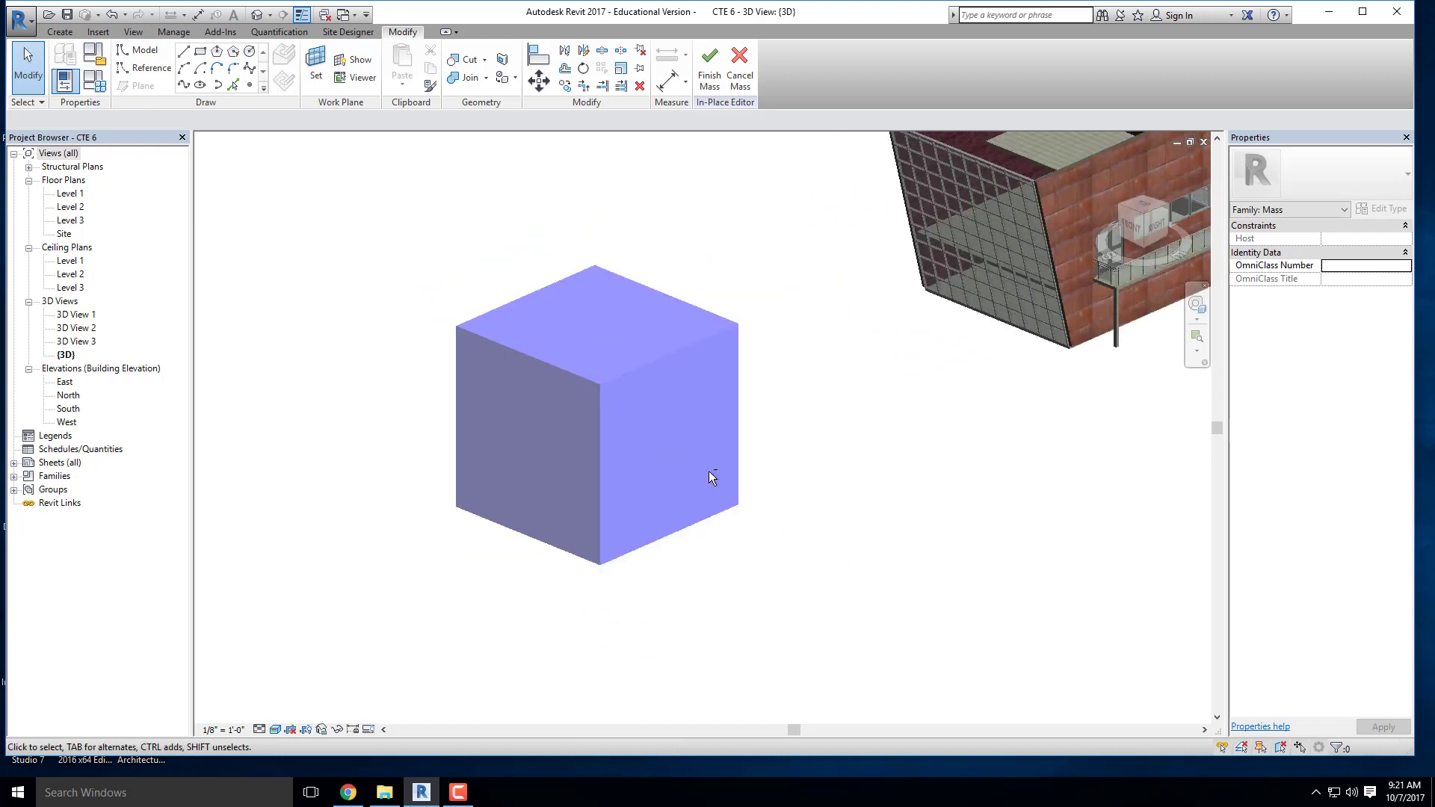
middle_click_drag(707, 477, 499, 470, "shift")
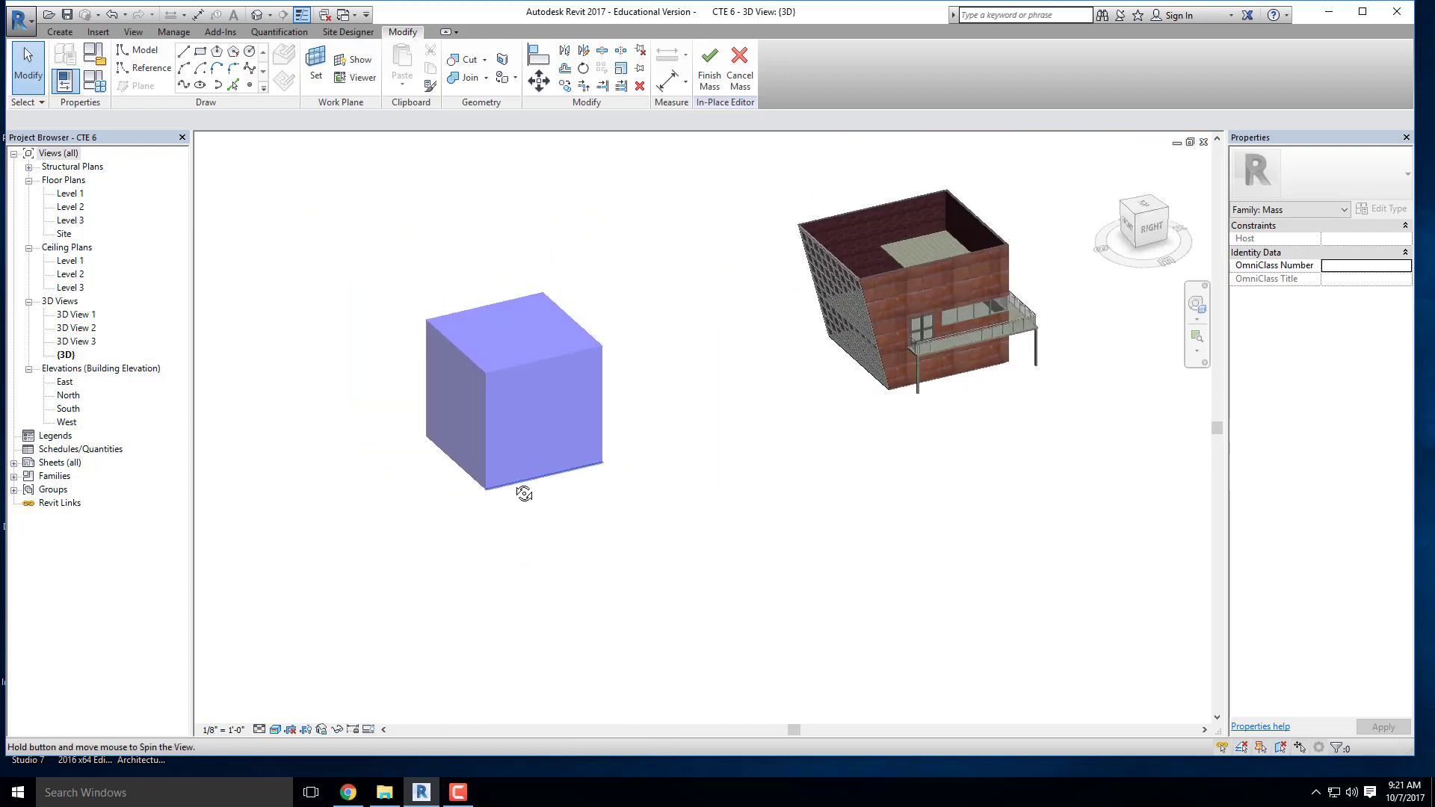
scroll(480, 298, "up", 3)
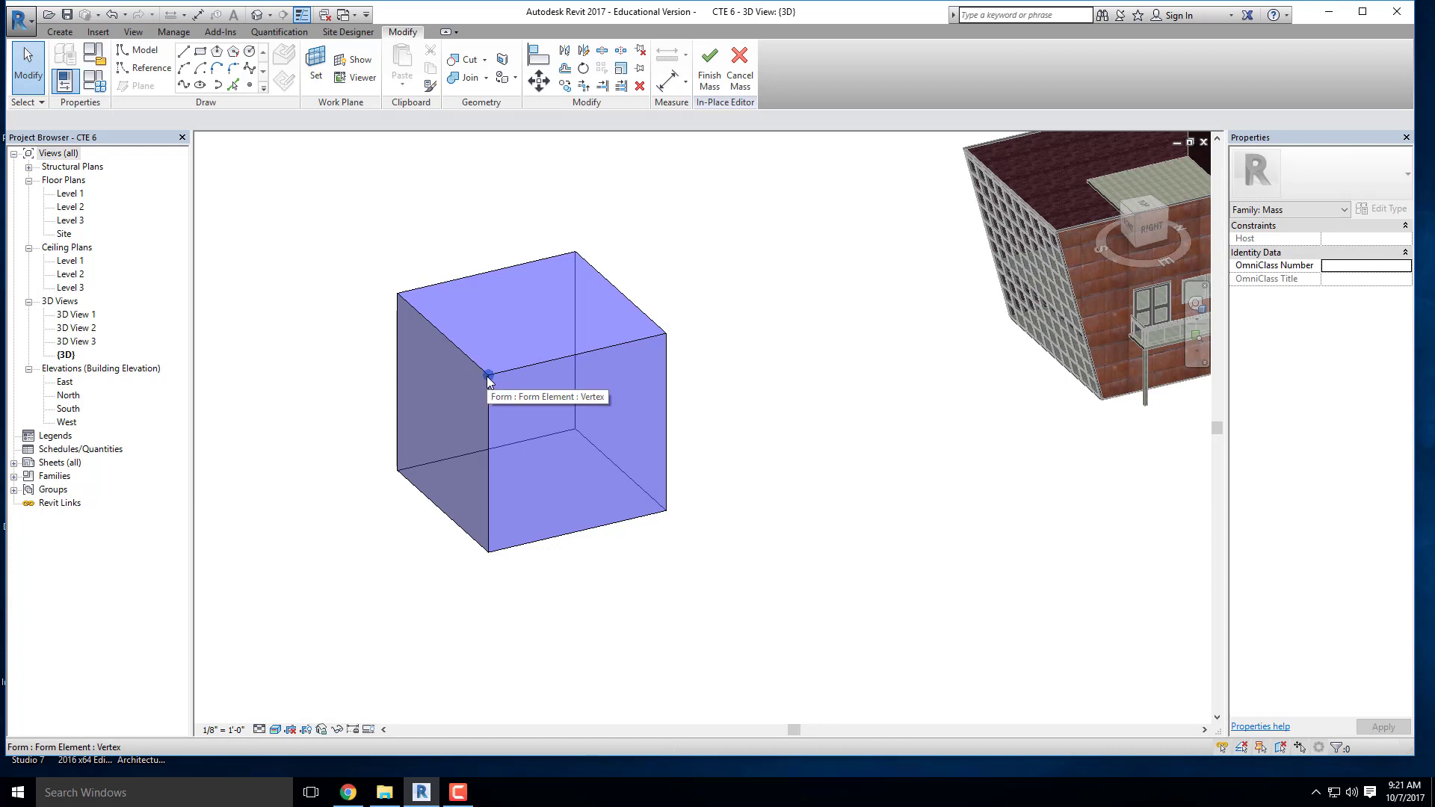
scroll(580, 452, "down", 2)
middle_click_drag(587, 447, 650, 456, "shift")
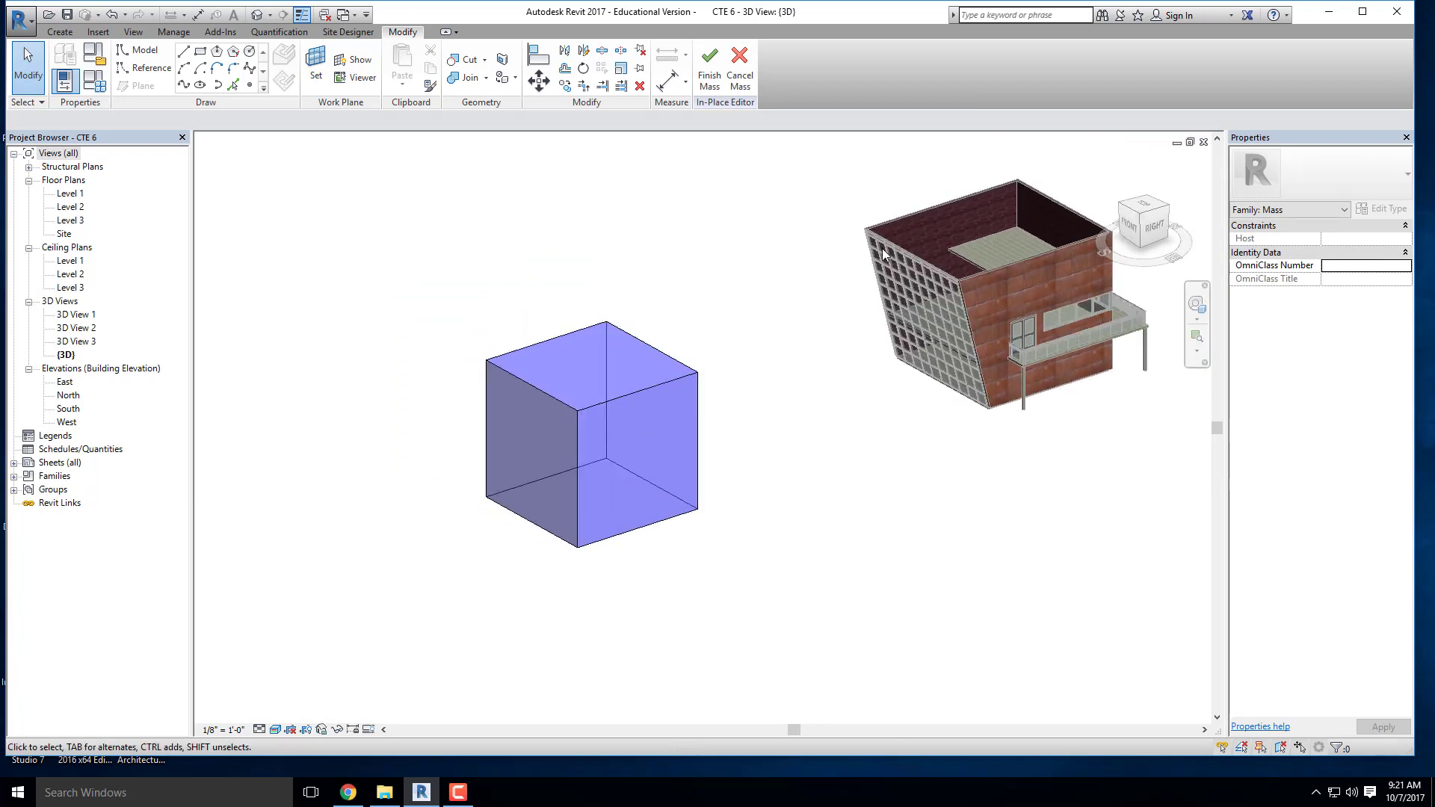
left_click(532, 388)
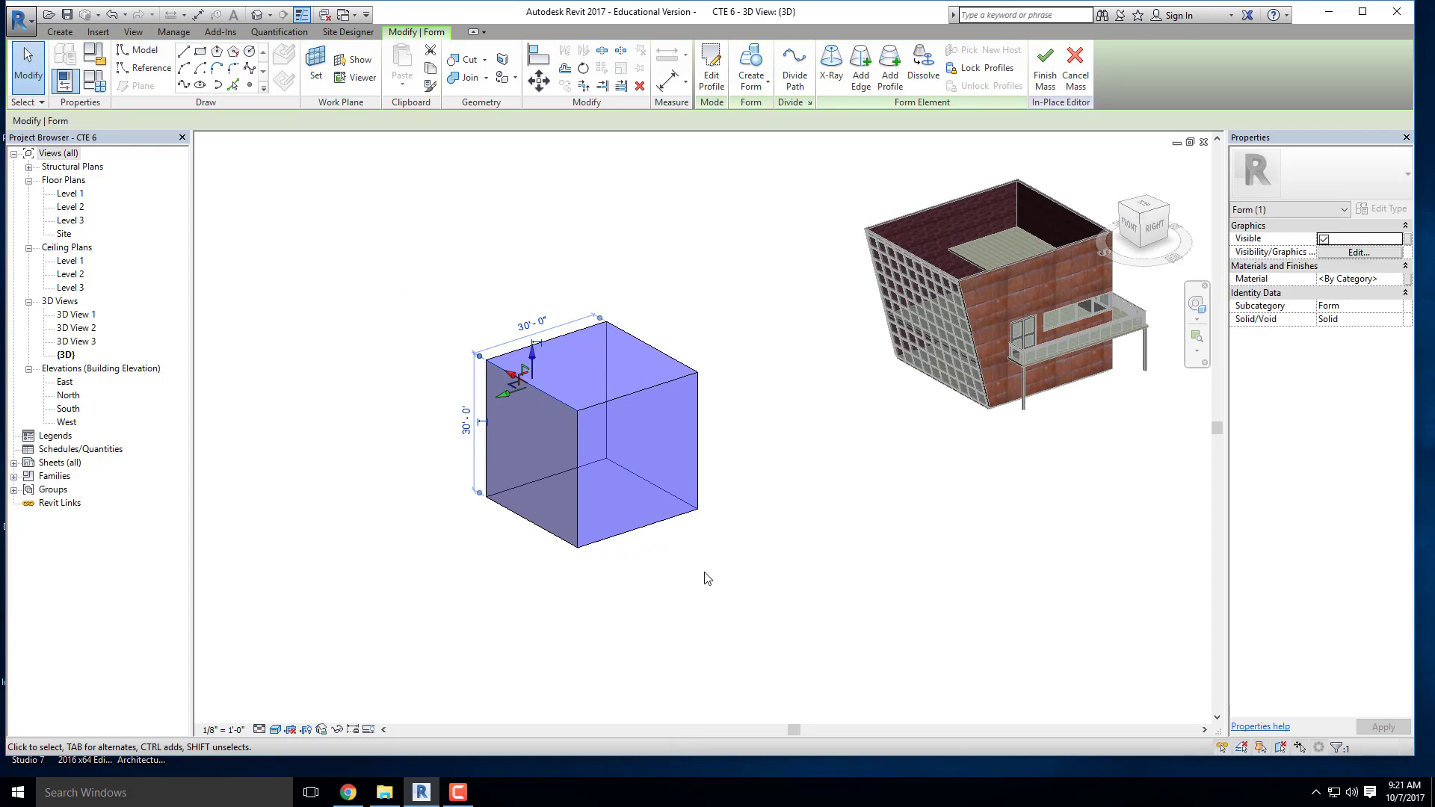
left_click_drag(504, 379, 473, 402)
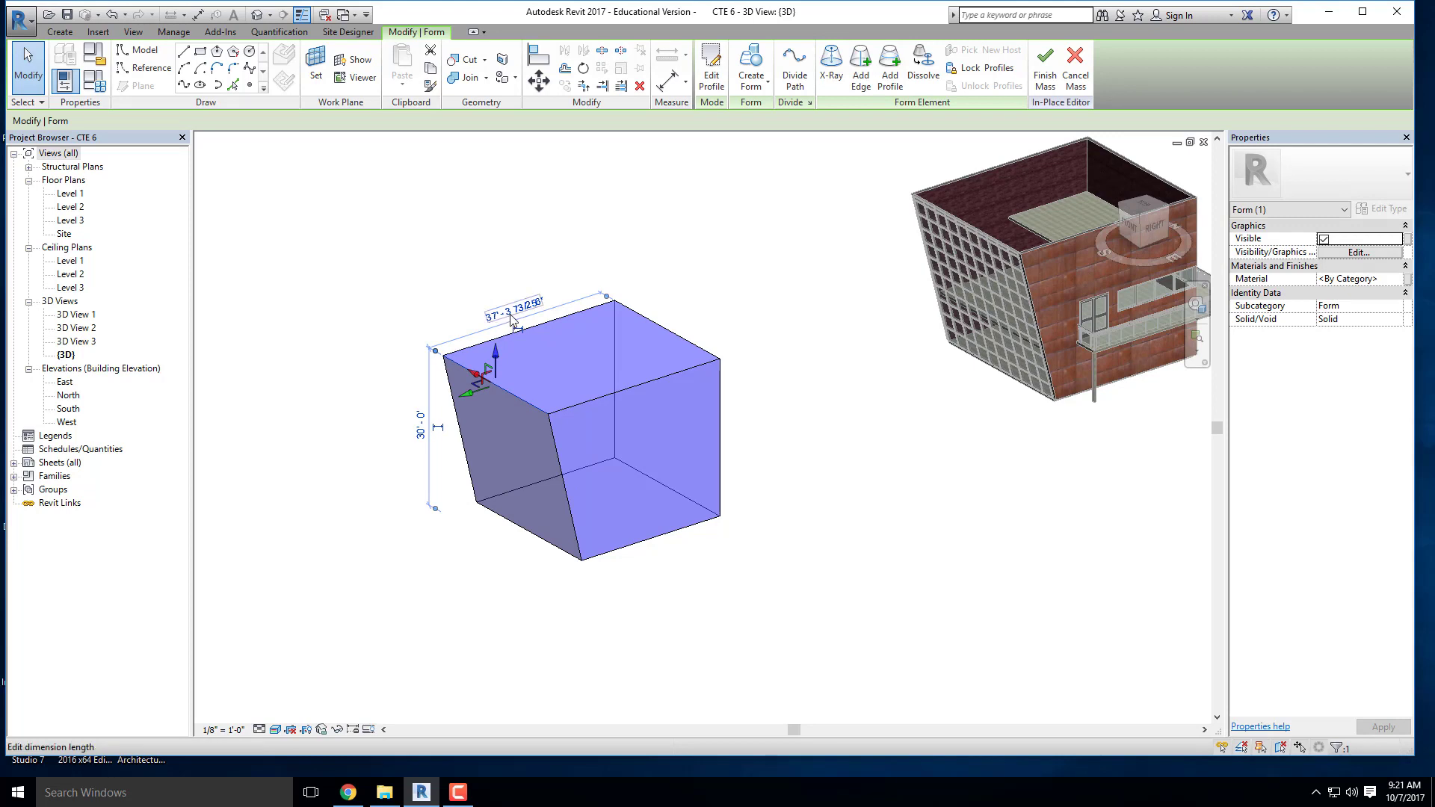
Step: Set the length of the form's top to 35' so that the front face slopes outward
left_click(484, 542)
left_click(508, 391)
left_click(522, 312)
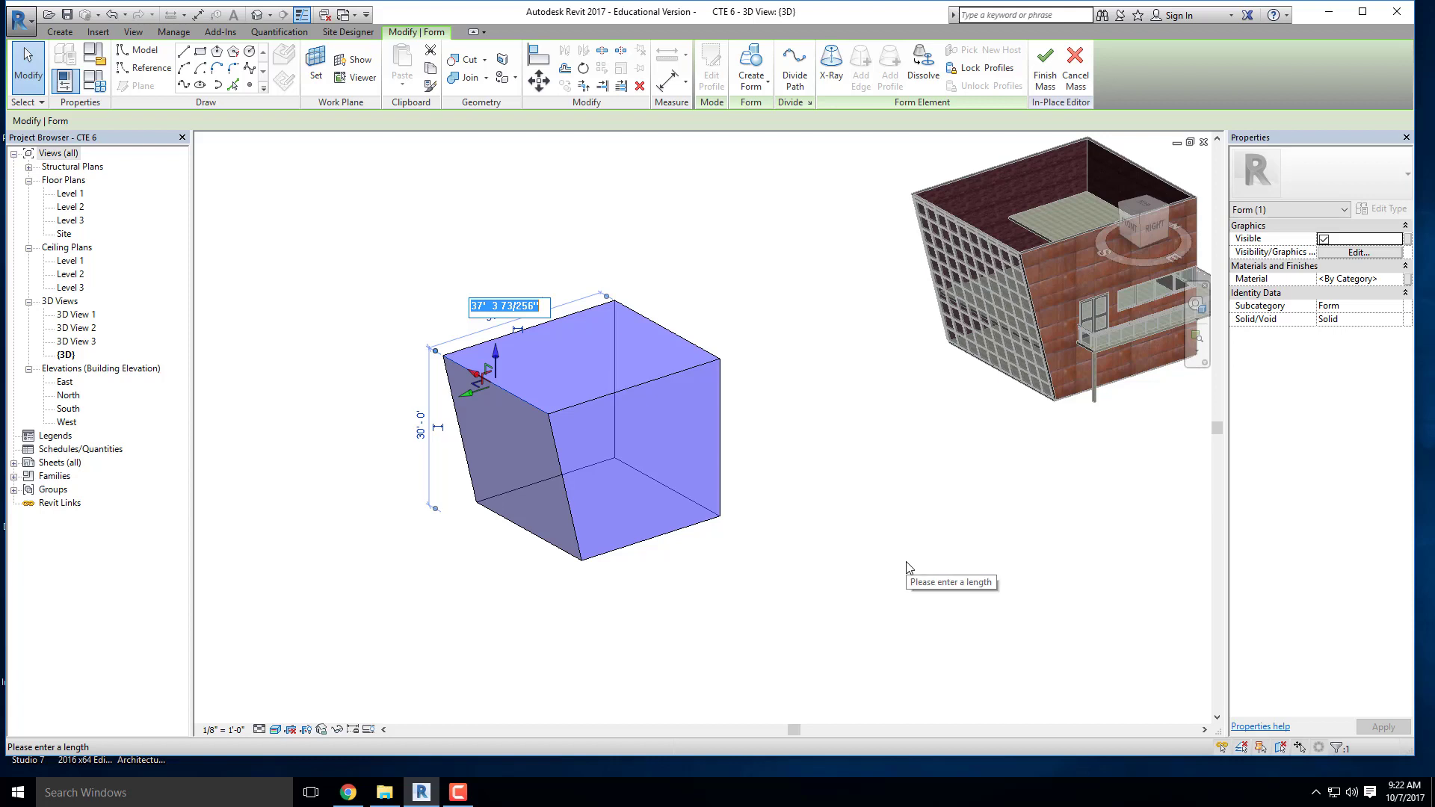
type("35")
key("Return")
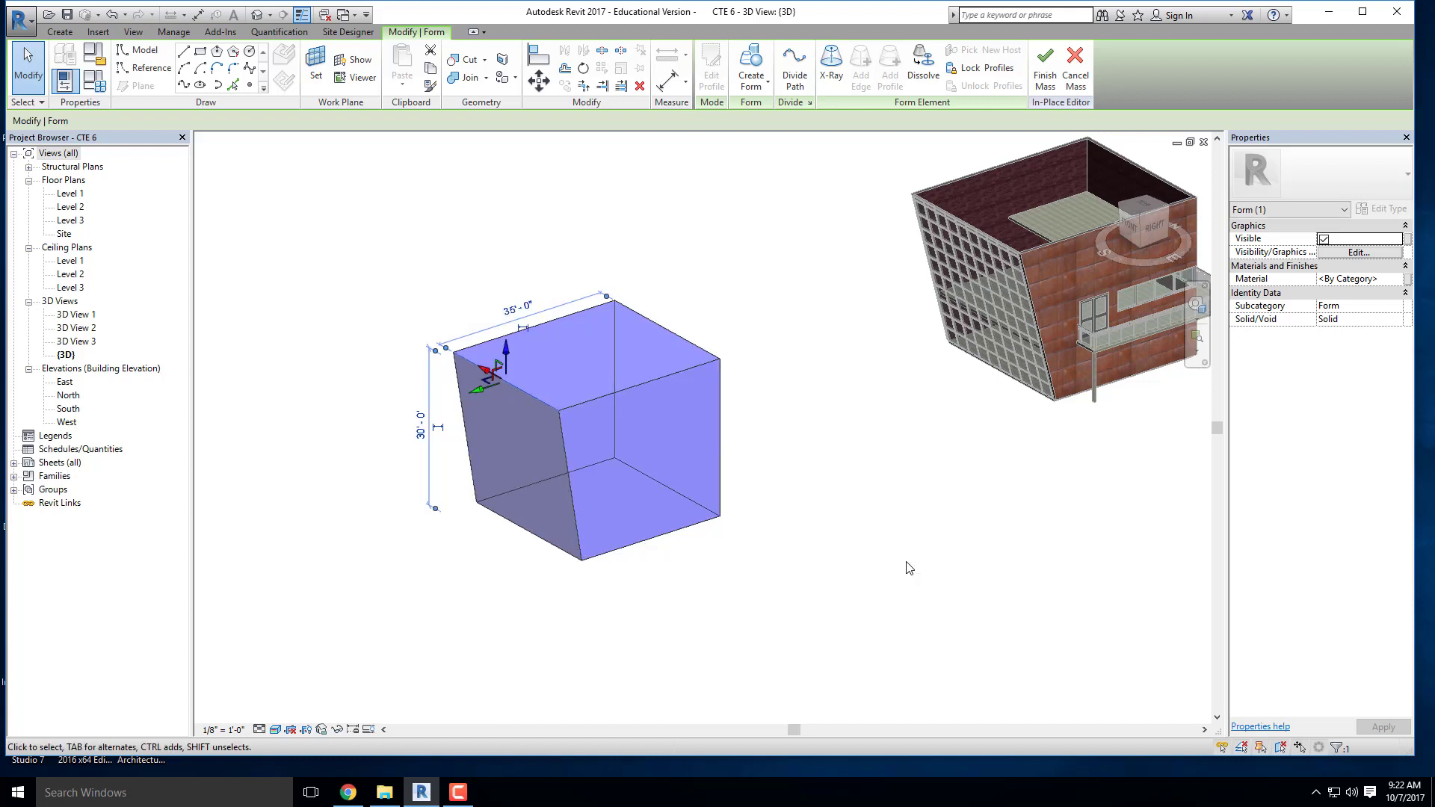
Step: Deselect the form and finish the in-place mass
left_click(830, 584)
middle_click_drag(858, 595, 644, 469, "shift")
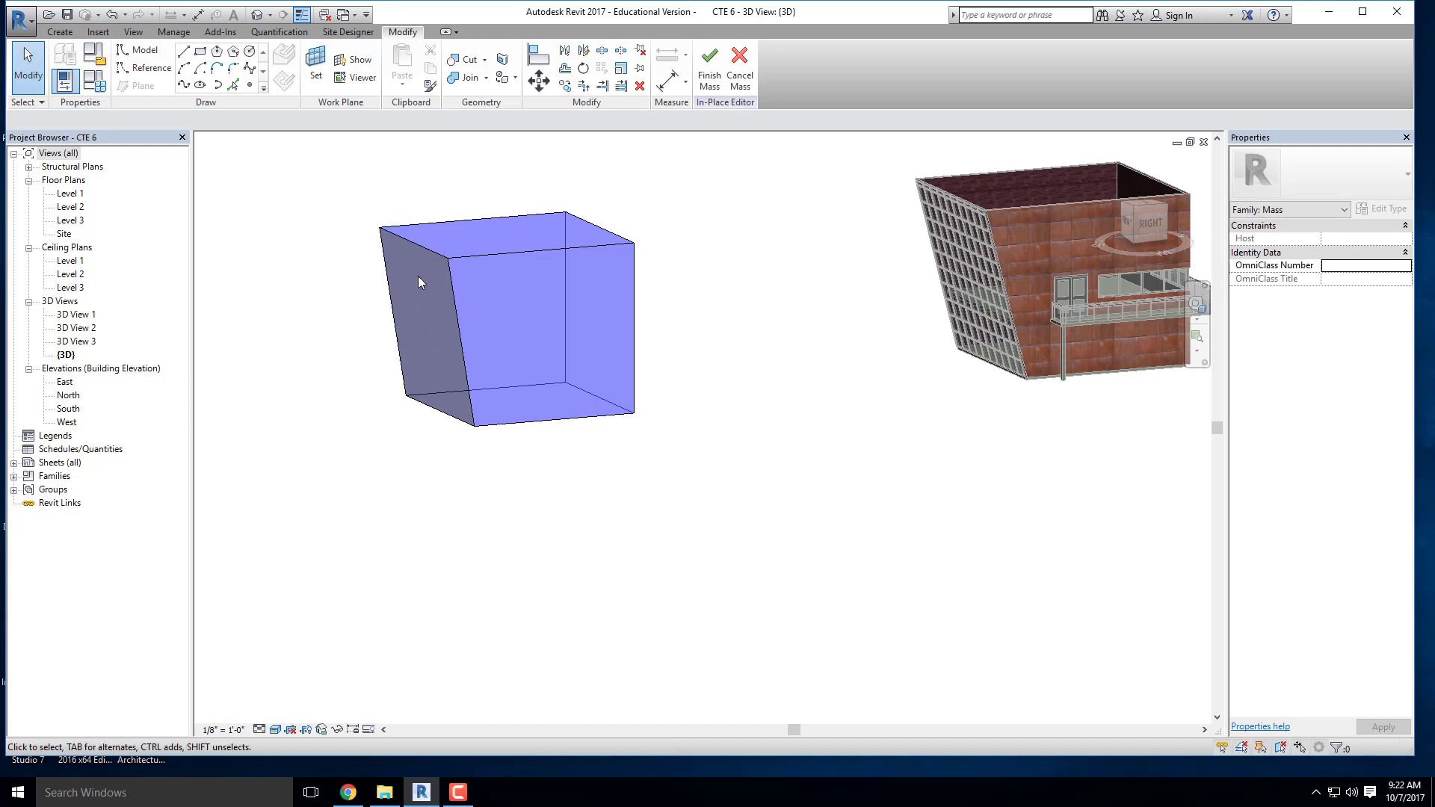
middle_click_drag(419, 276, 528, 445, "shift")
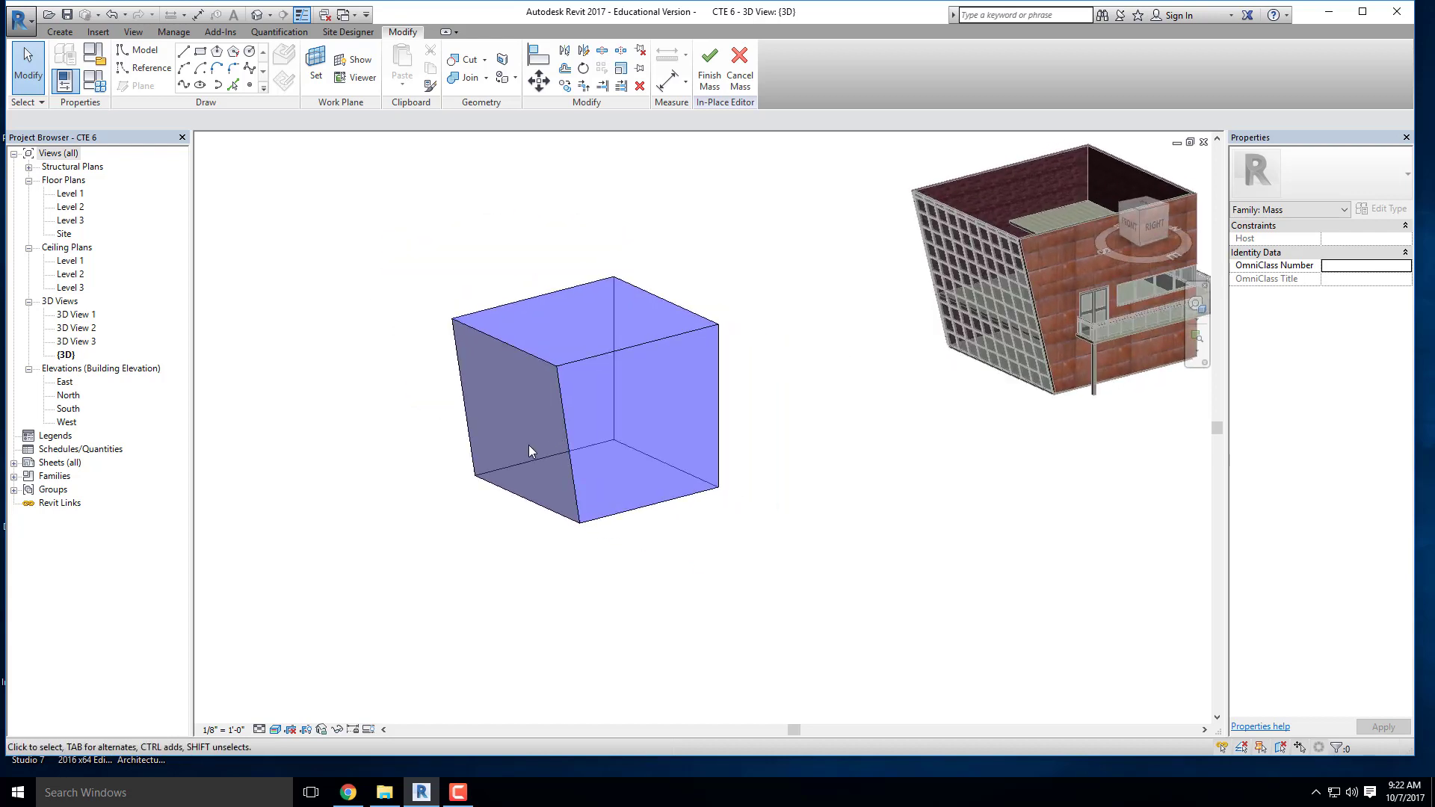
middle_click_drag(572, 385, 573, 392, "shift")
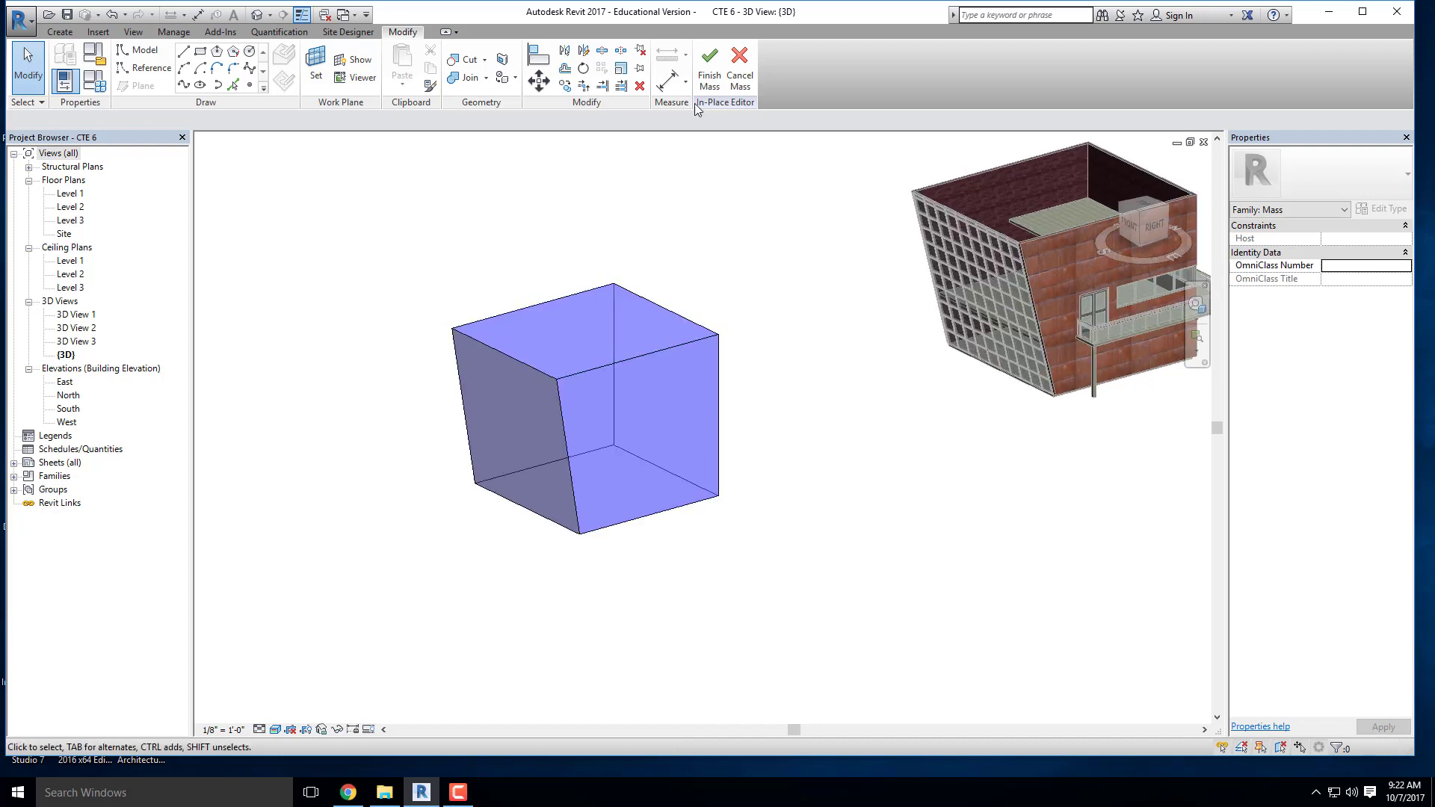
left_click(712, 85)
middle_click_drag(830, 458, 974, 576, "shift")
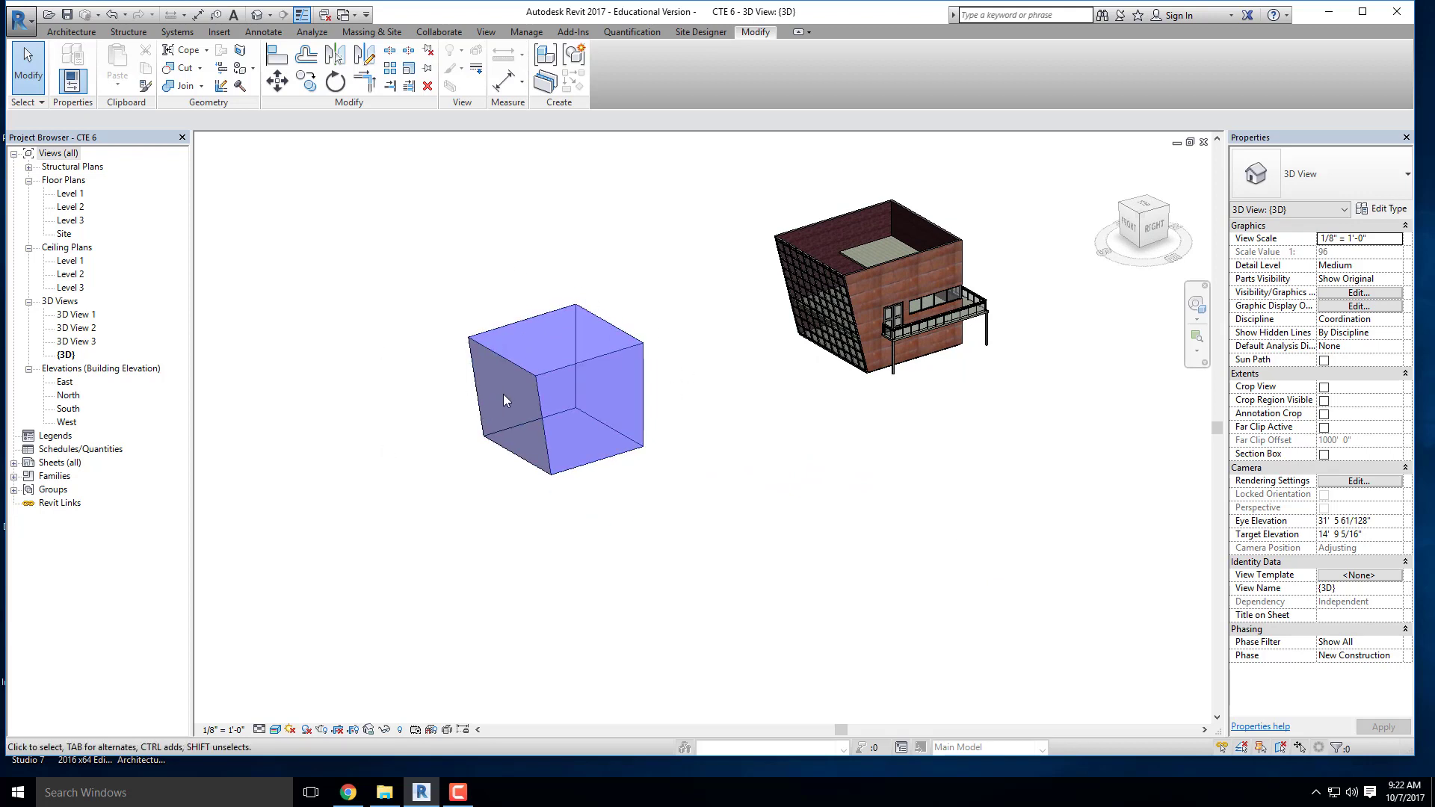
middle_click_drag(846, 276, 822, 469, "shift")
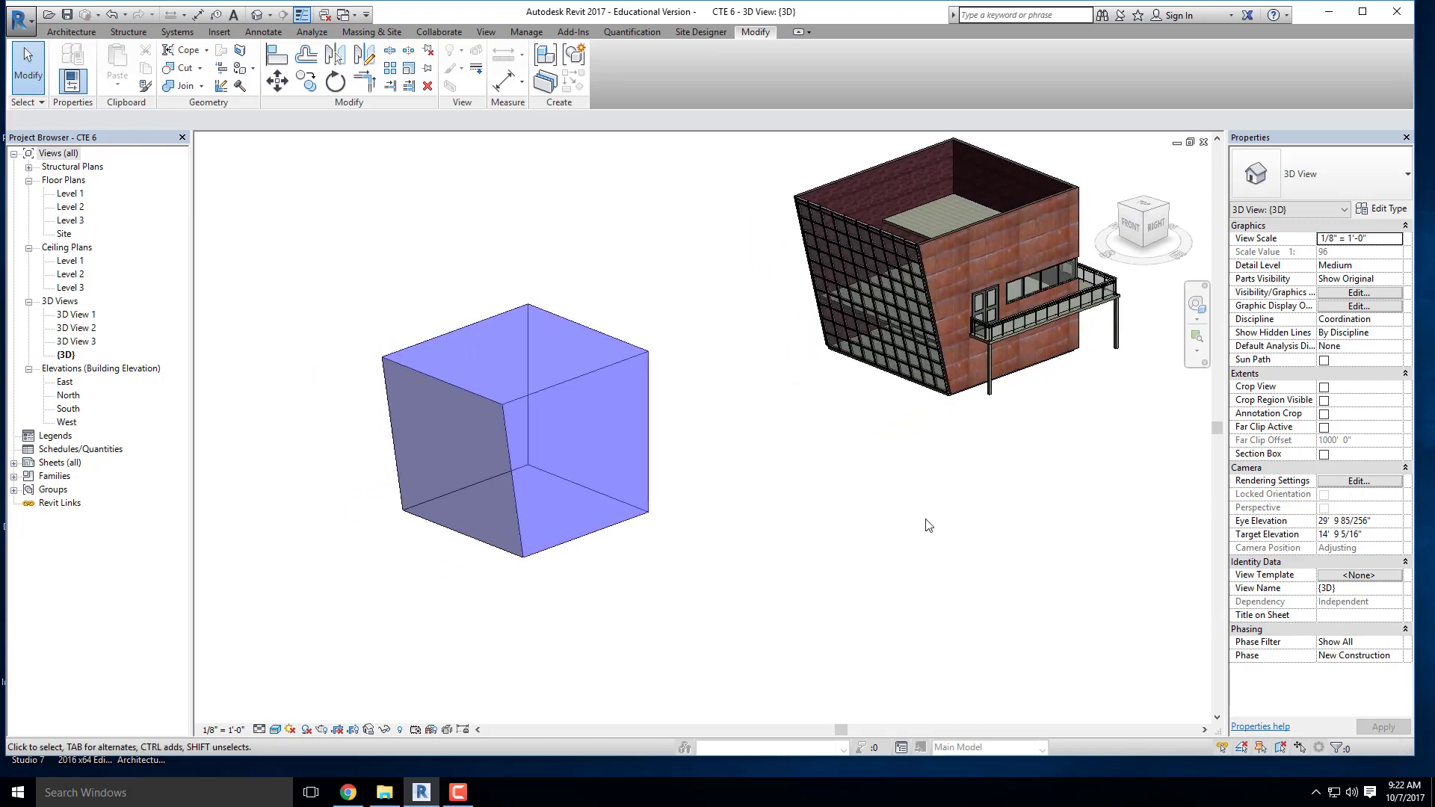
Step: Start a Wall by Face and choose the Basic Wall type Wall Type 1
left_click(74, 32)
left_click(68, 87)
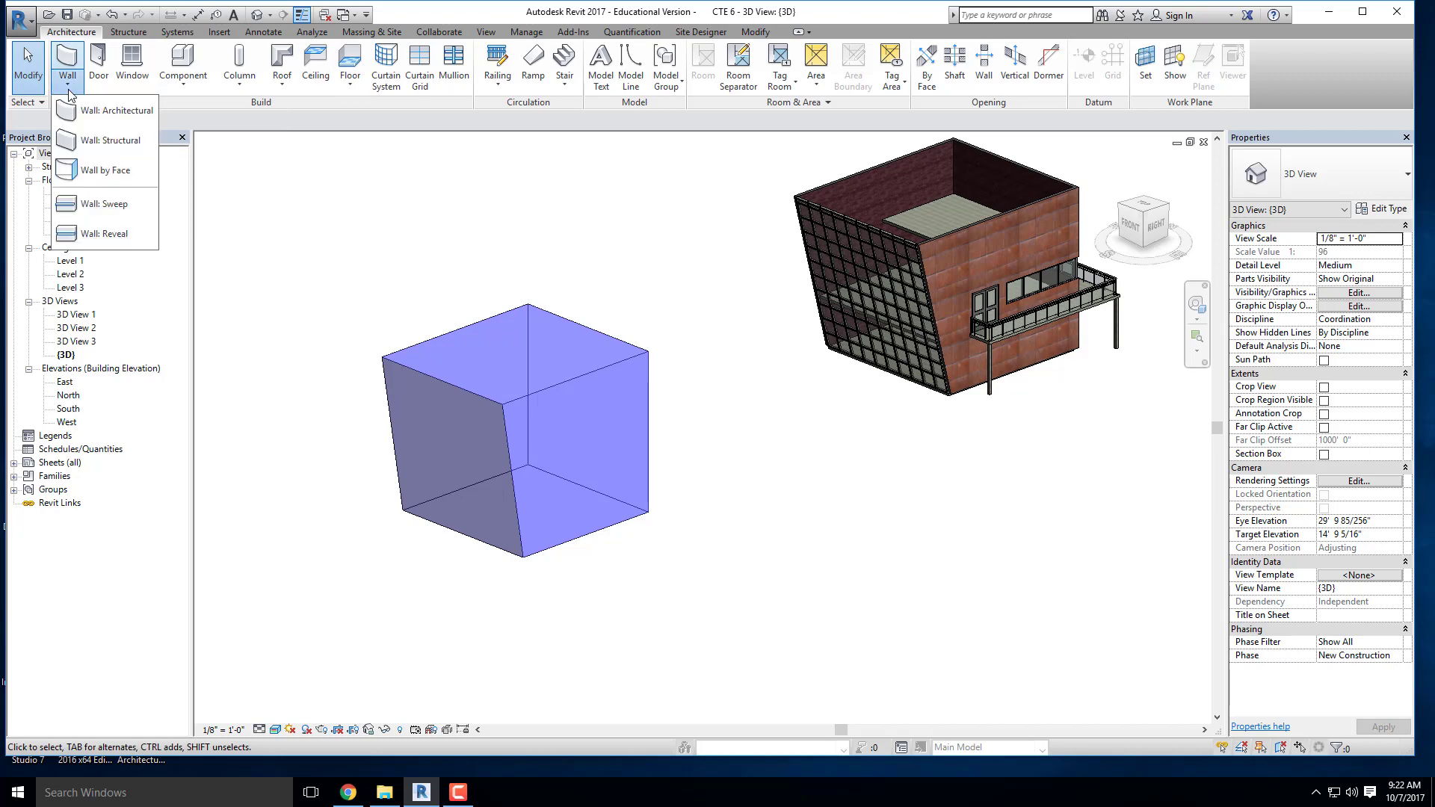
left_click(96, 170)
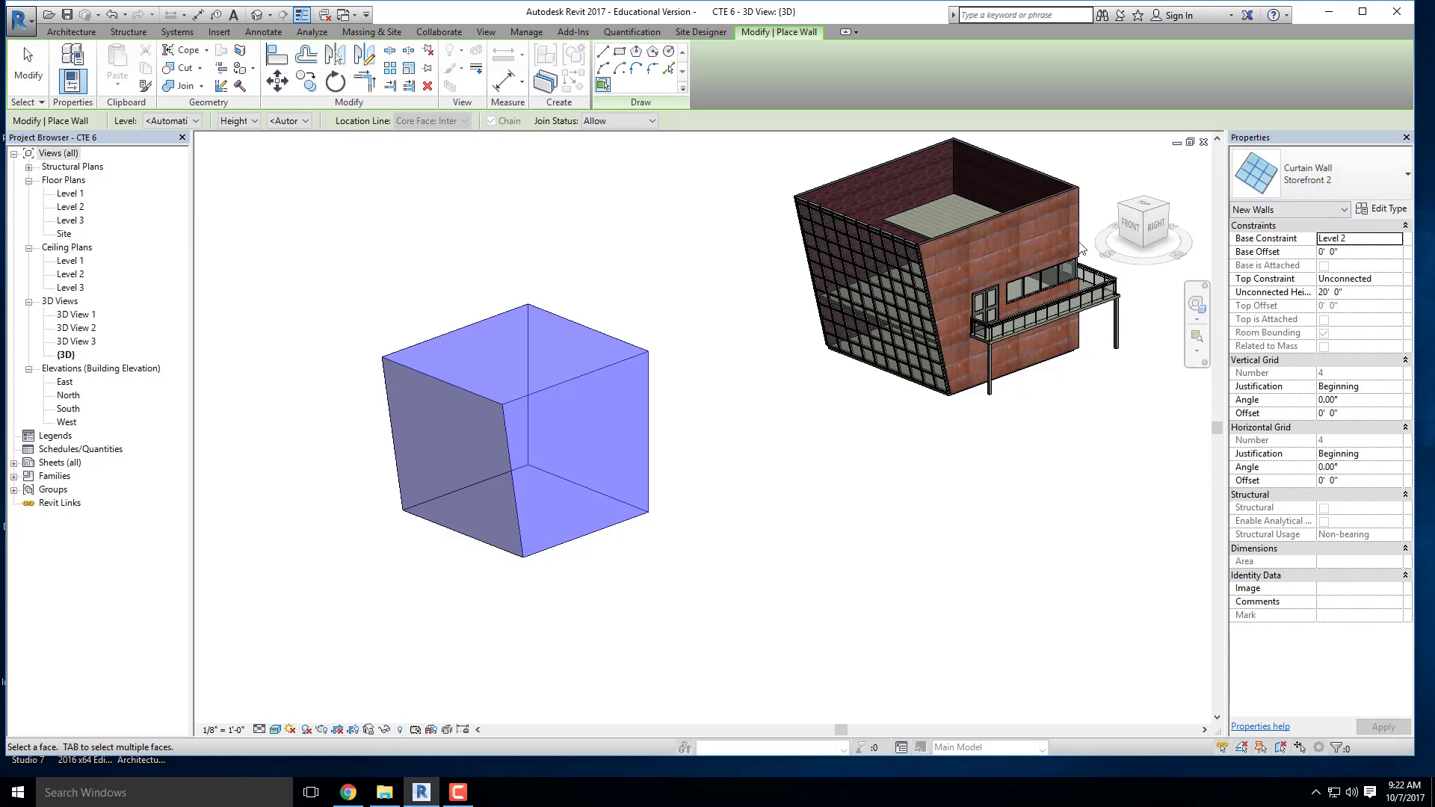
scroll(1043, 230, "up", 2)
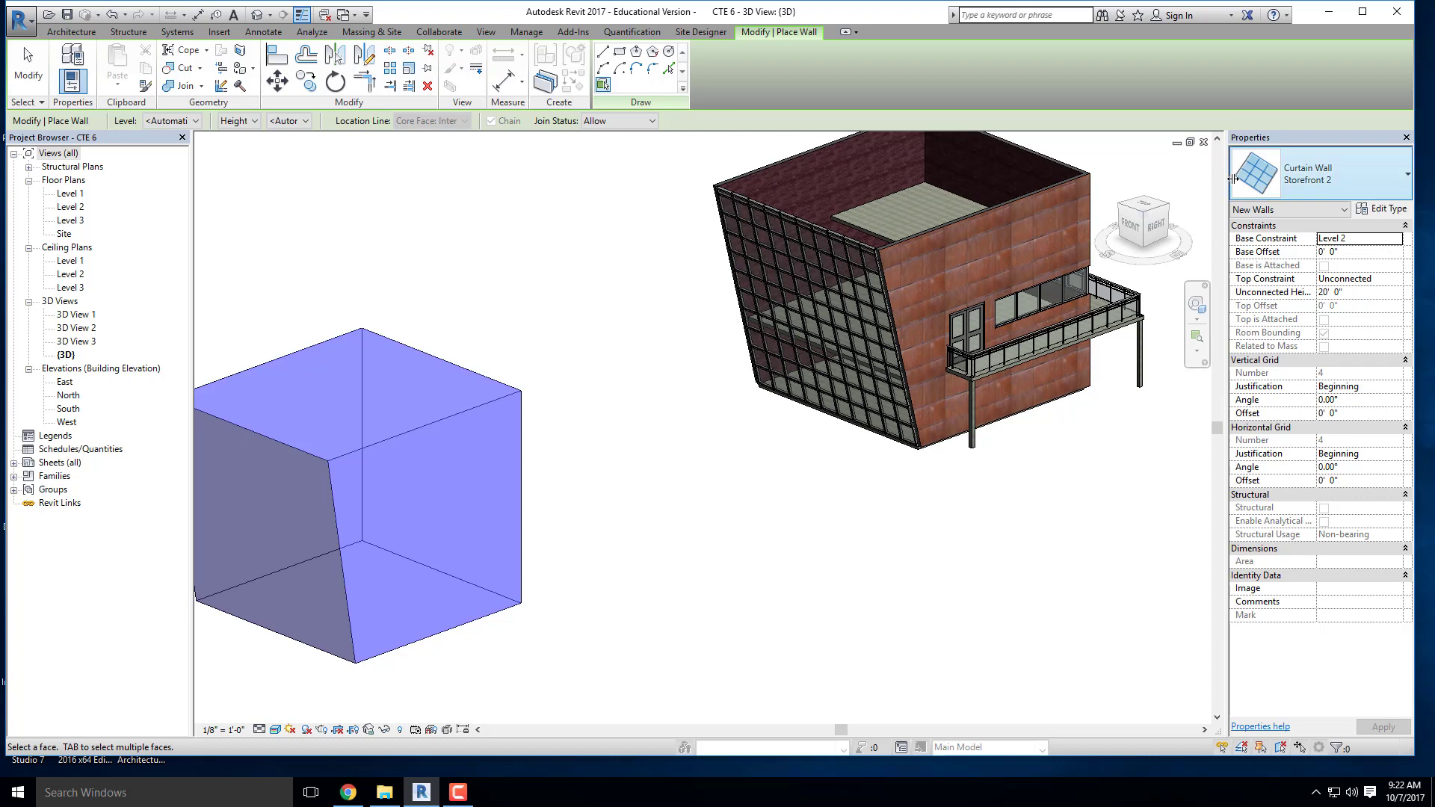
left_click(1331, 183)
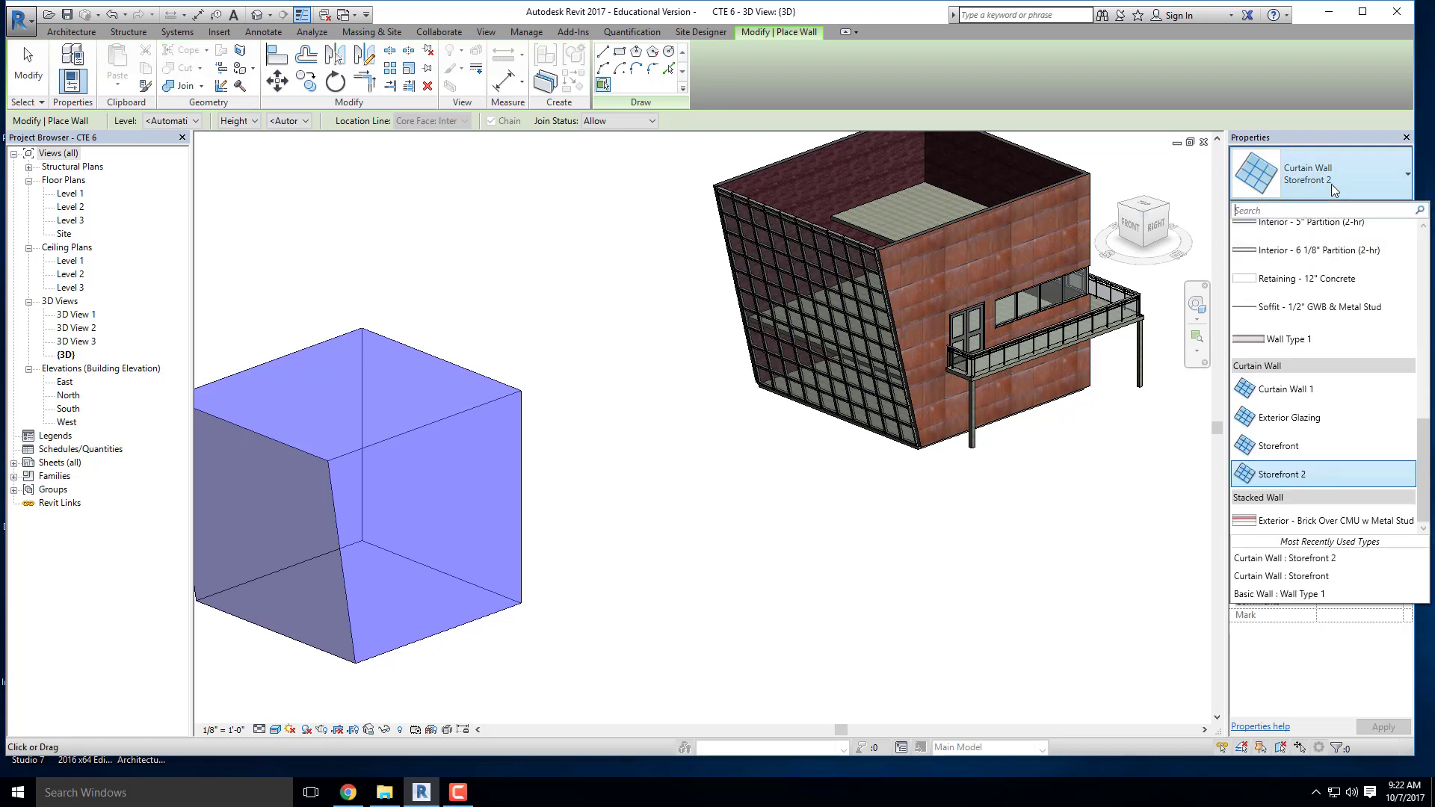
left_click(1300, 339)
scroll(1203, 295, "down", 2)
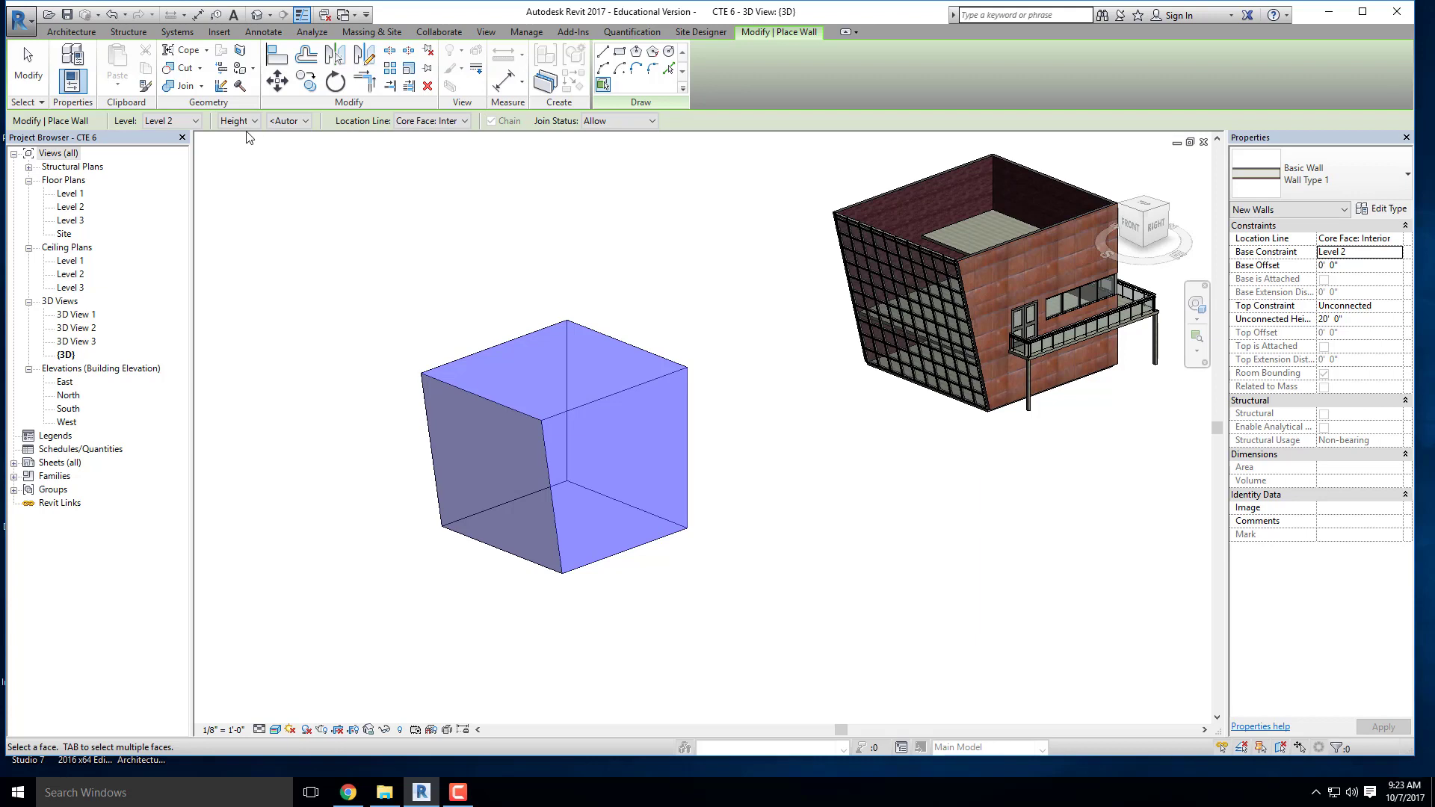
Step: Set the wall's location line to Core Face: Exterior and place the wall on the right face of the mass
scroll(459, 133, "up", 3)
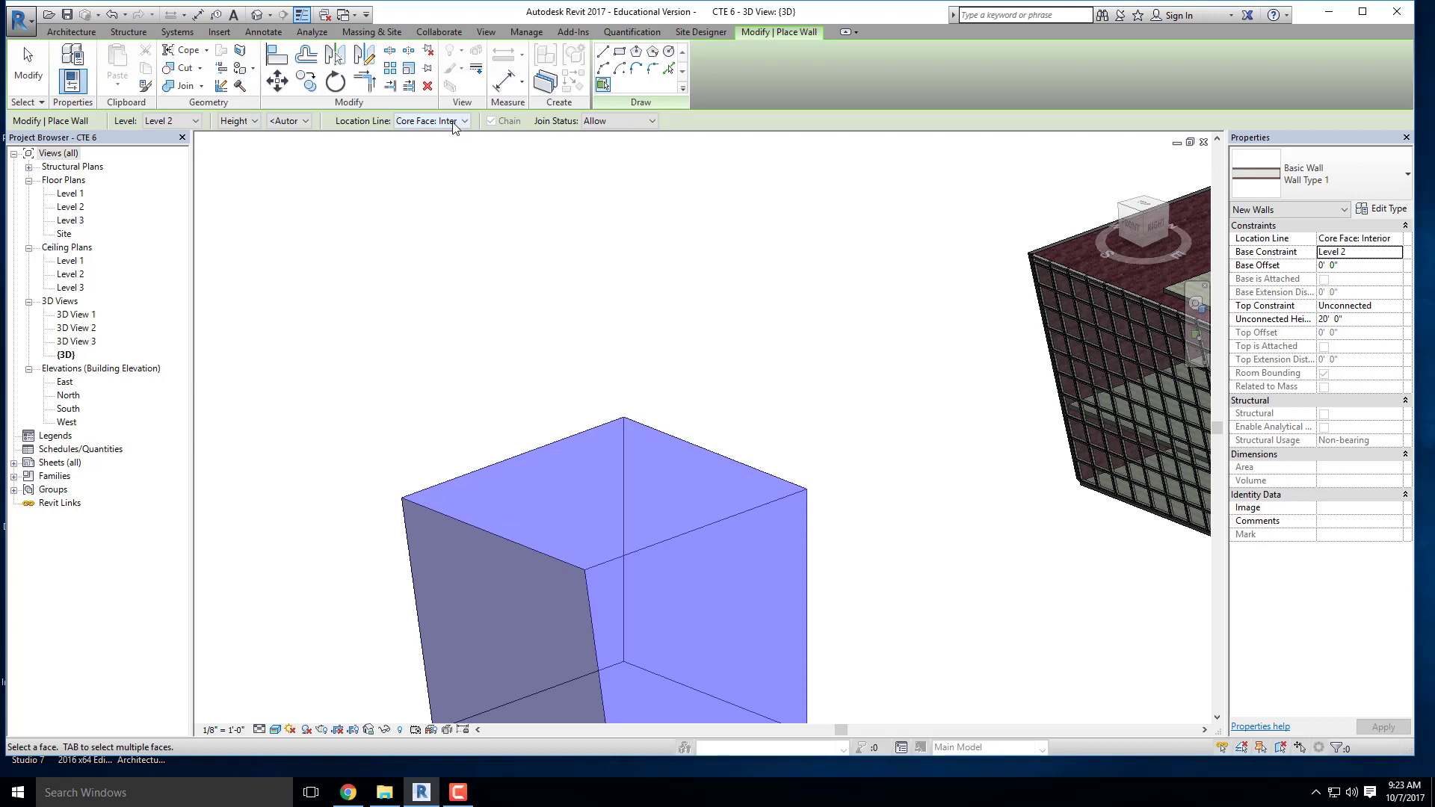
left_click(454, 122)
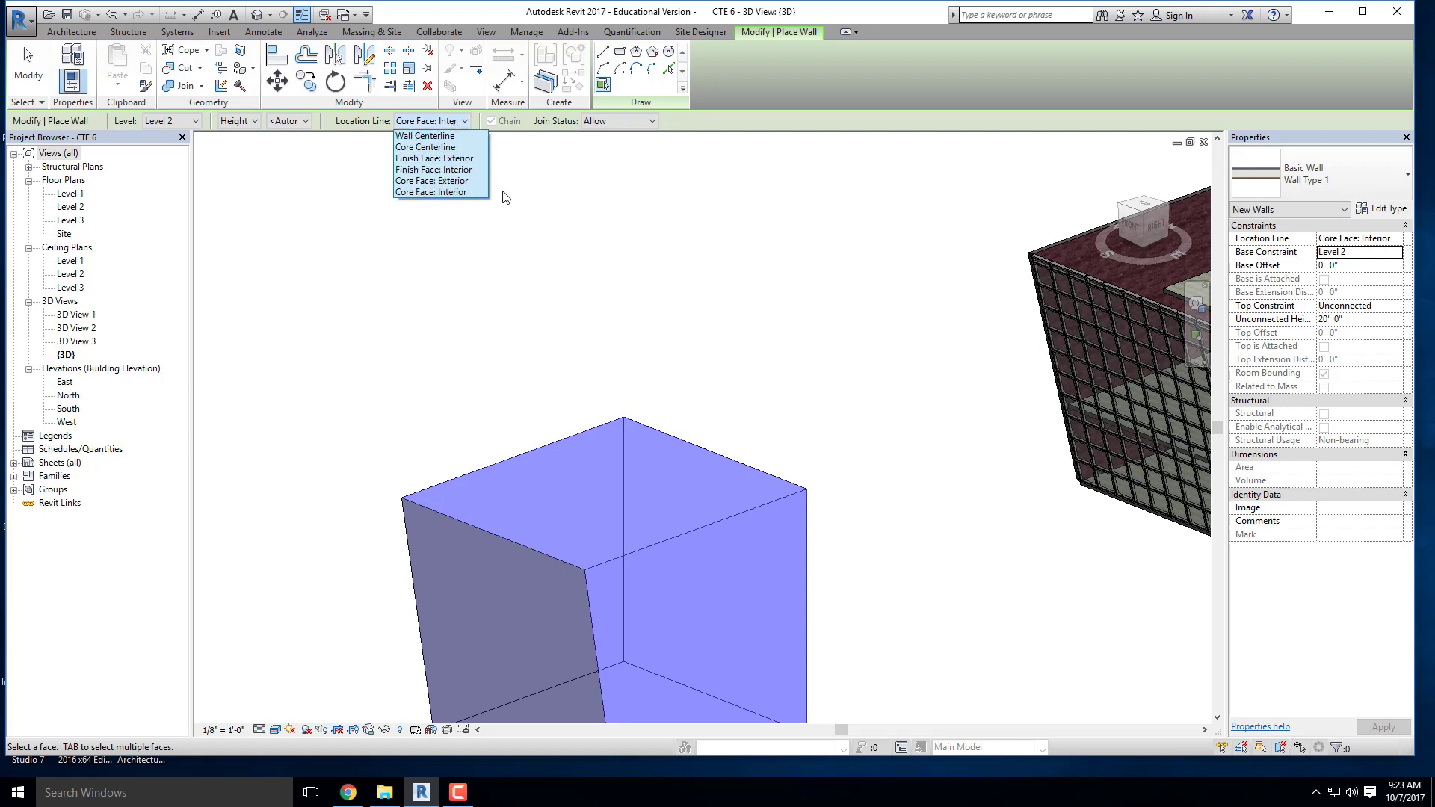
left_click(454, 180)
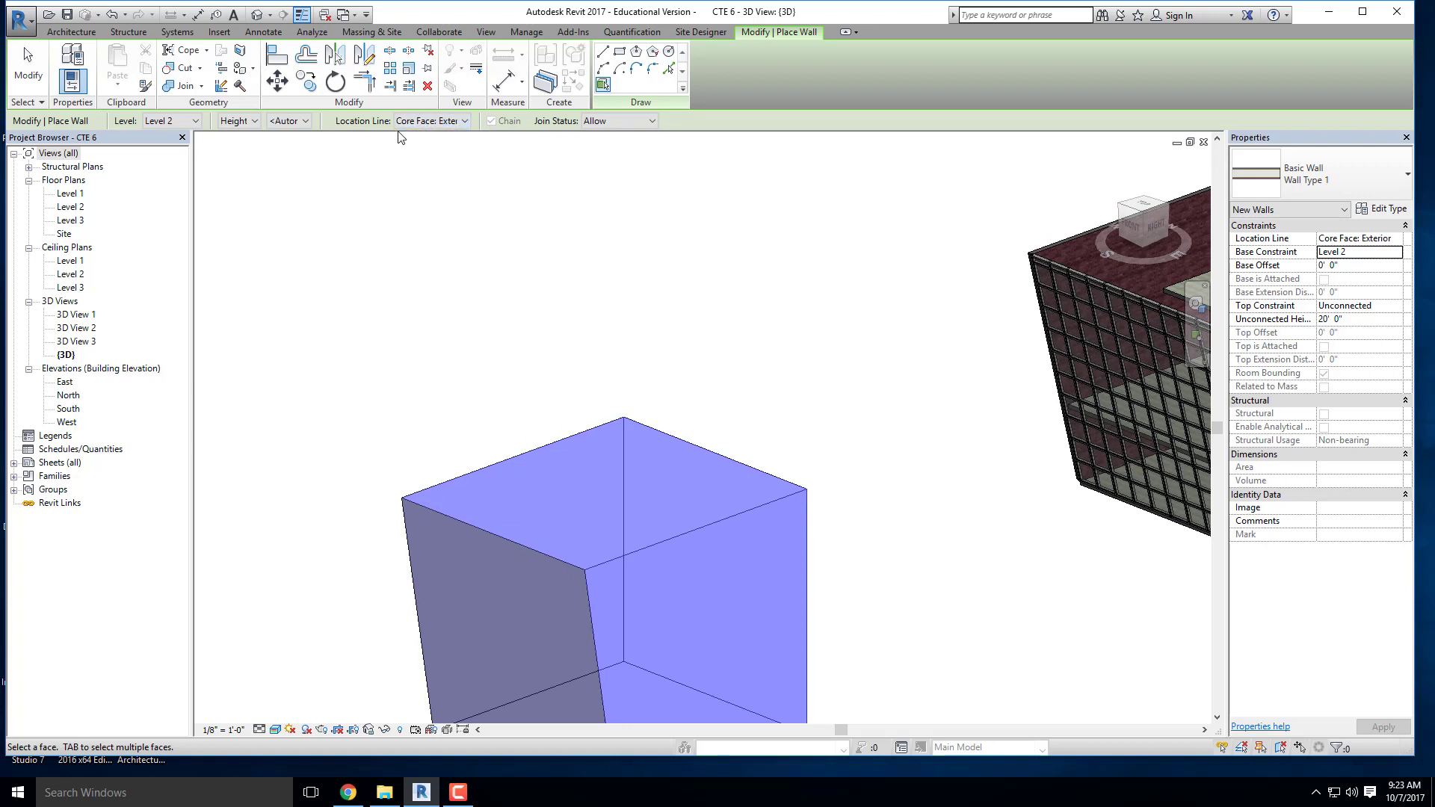
middle_click_drag(625, 381, 528, 252)
scroll(553, 390, "up", 3)
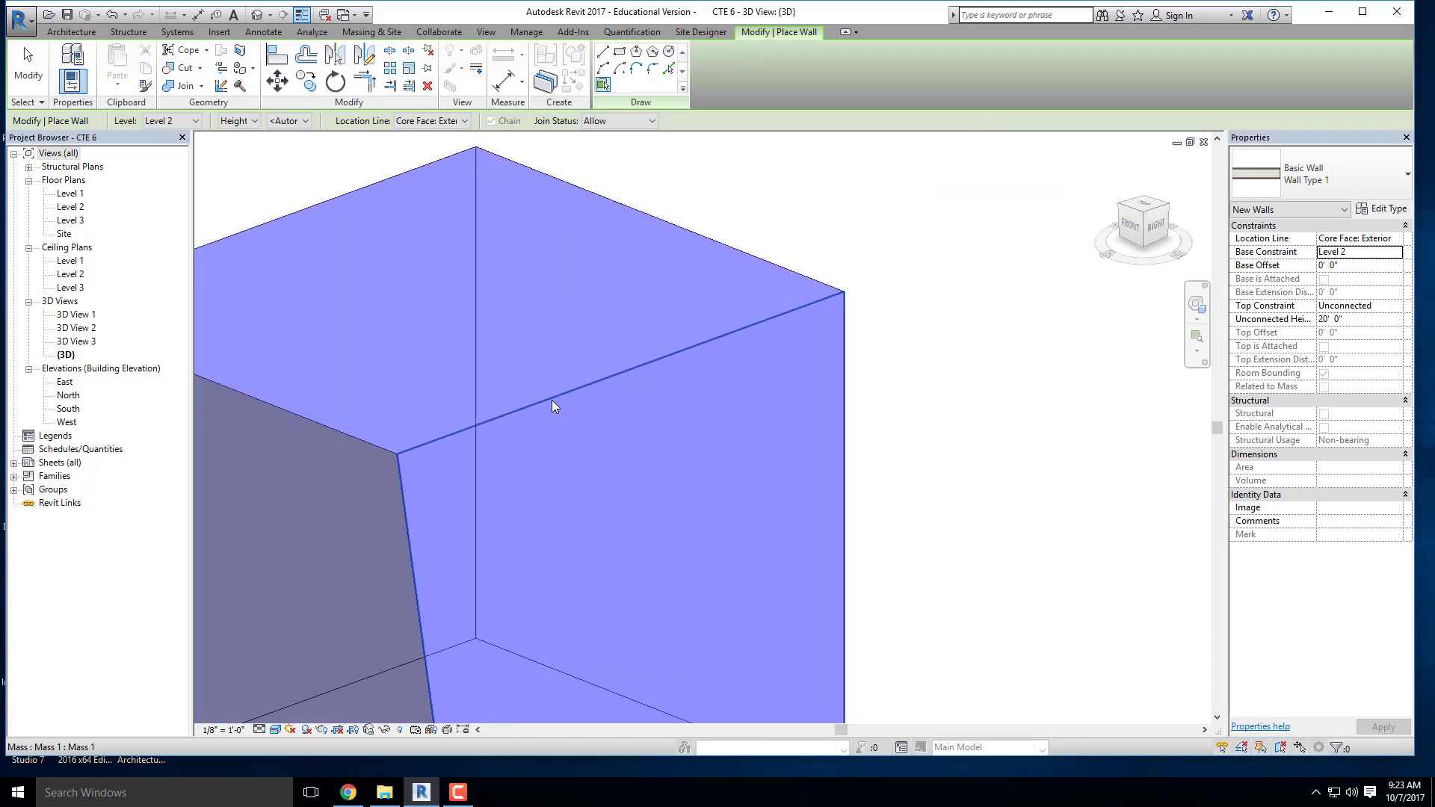
scroll(552, 400, "up", 2)
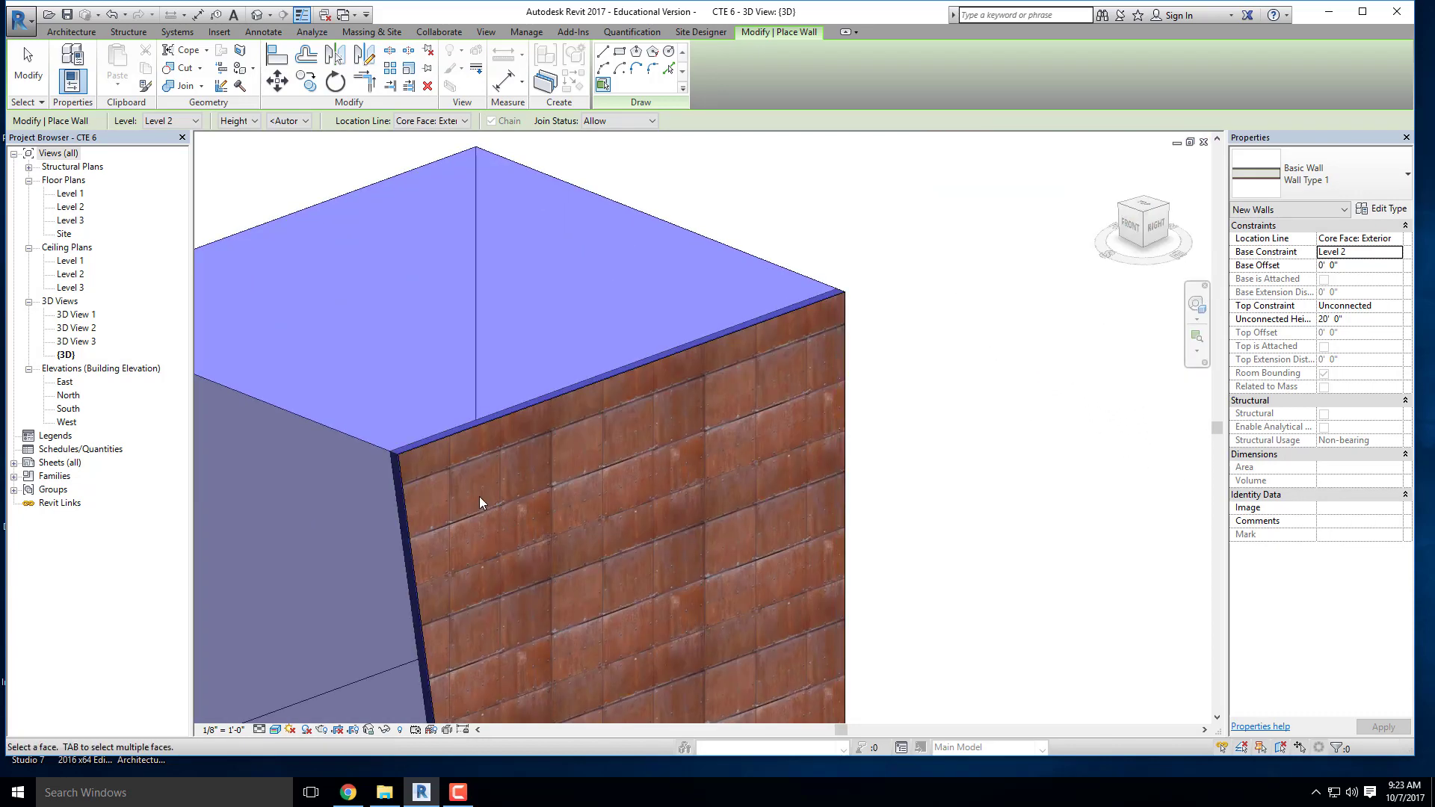
Step: Examine how the new wall's core and exterior finish sit against the mass at its upper front corner
middle_click_drag(479, 496, 683, 437, "shift")
middle_click_drag(684, 437, 112, 175)
scroll(807, 429, "up", 2)
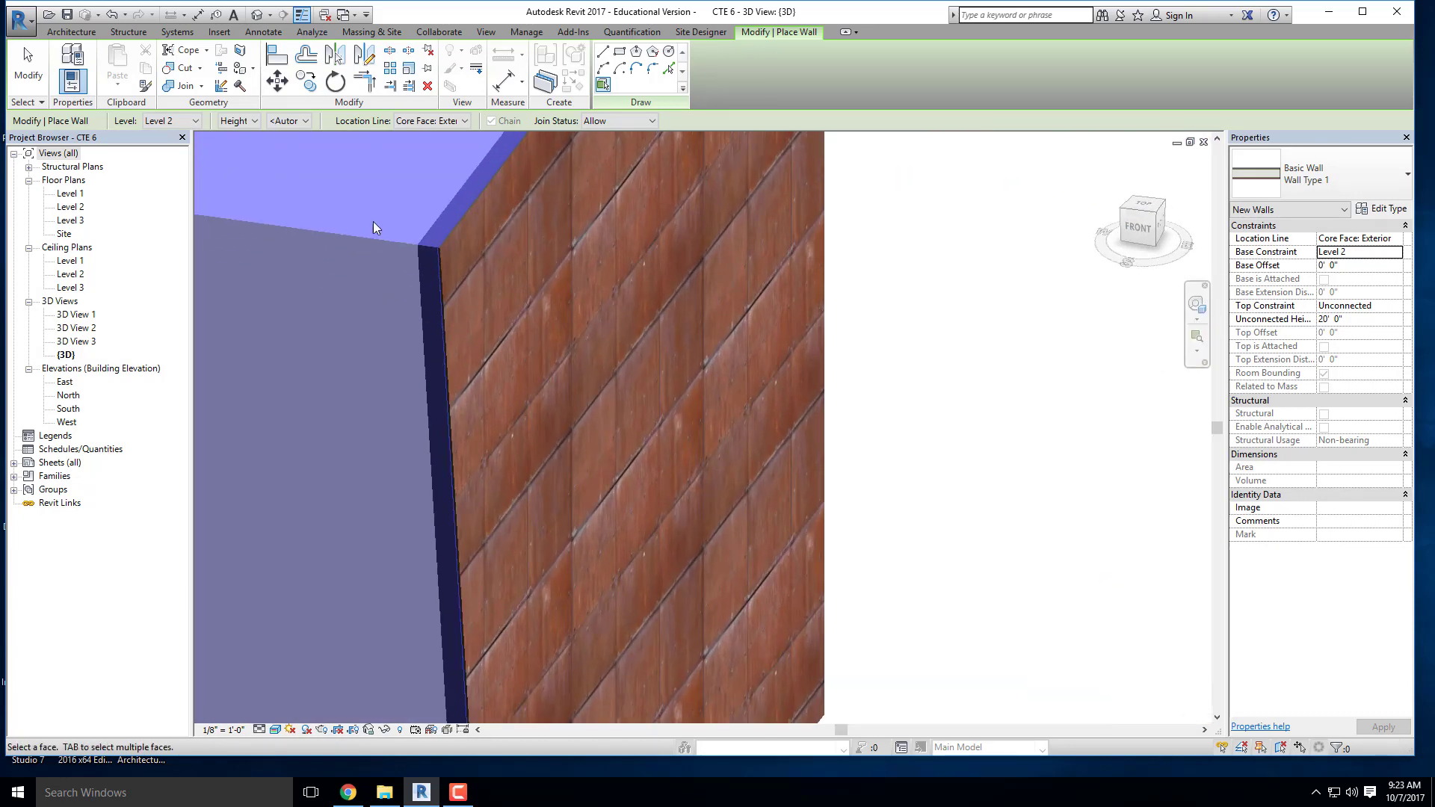
scroll(470, 276, "up", 4)
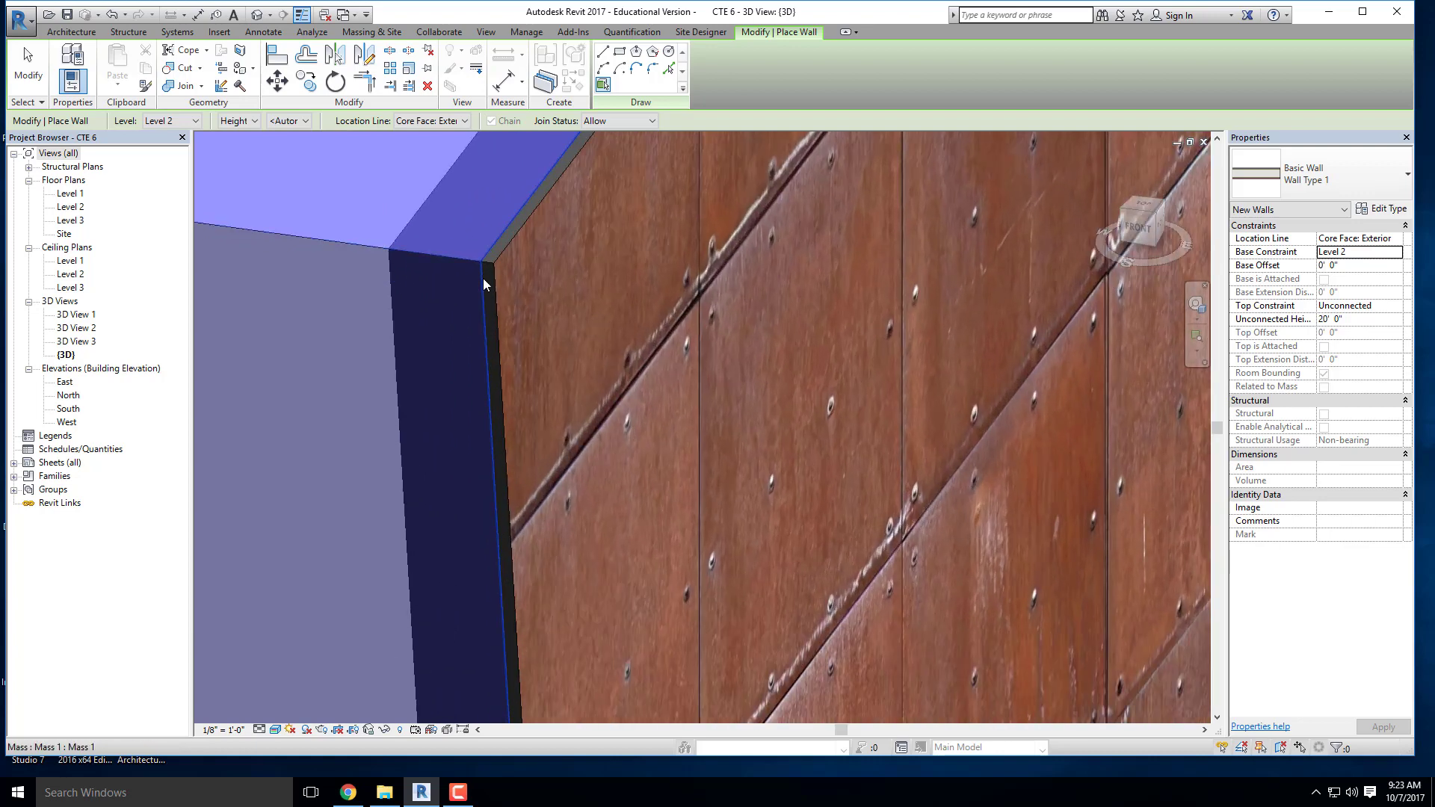
scroll(479, 275, "down", 3)
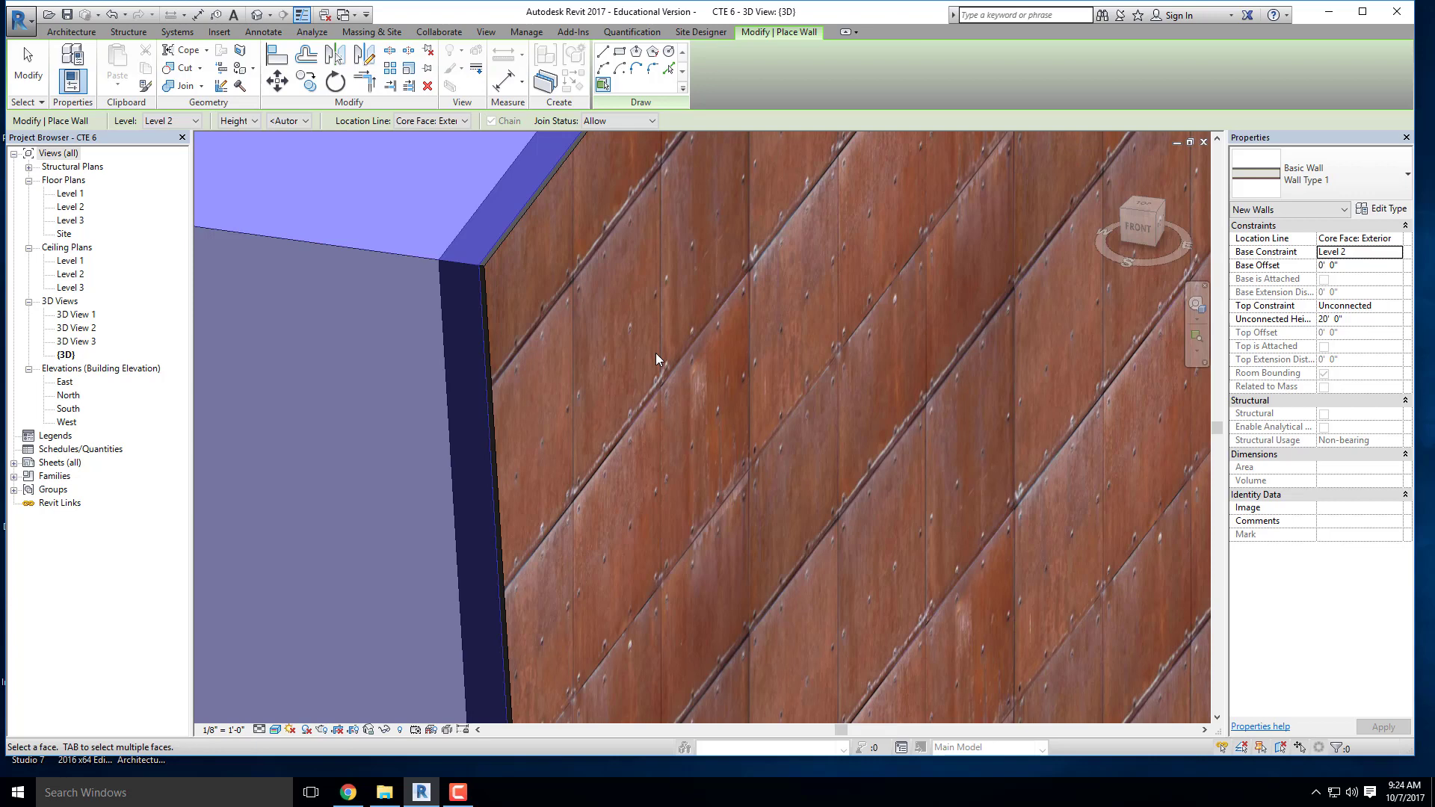
scroll(652, 351, "down", 5)
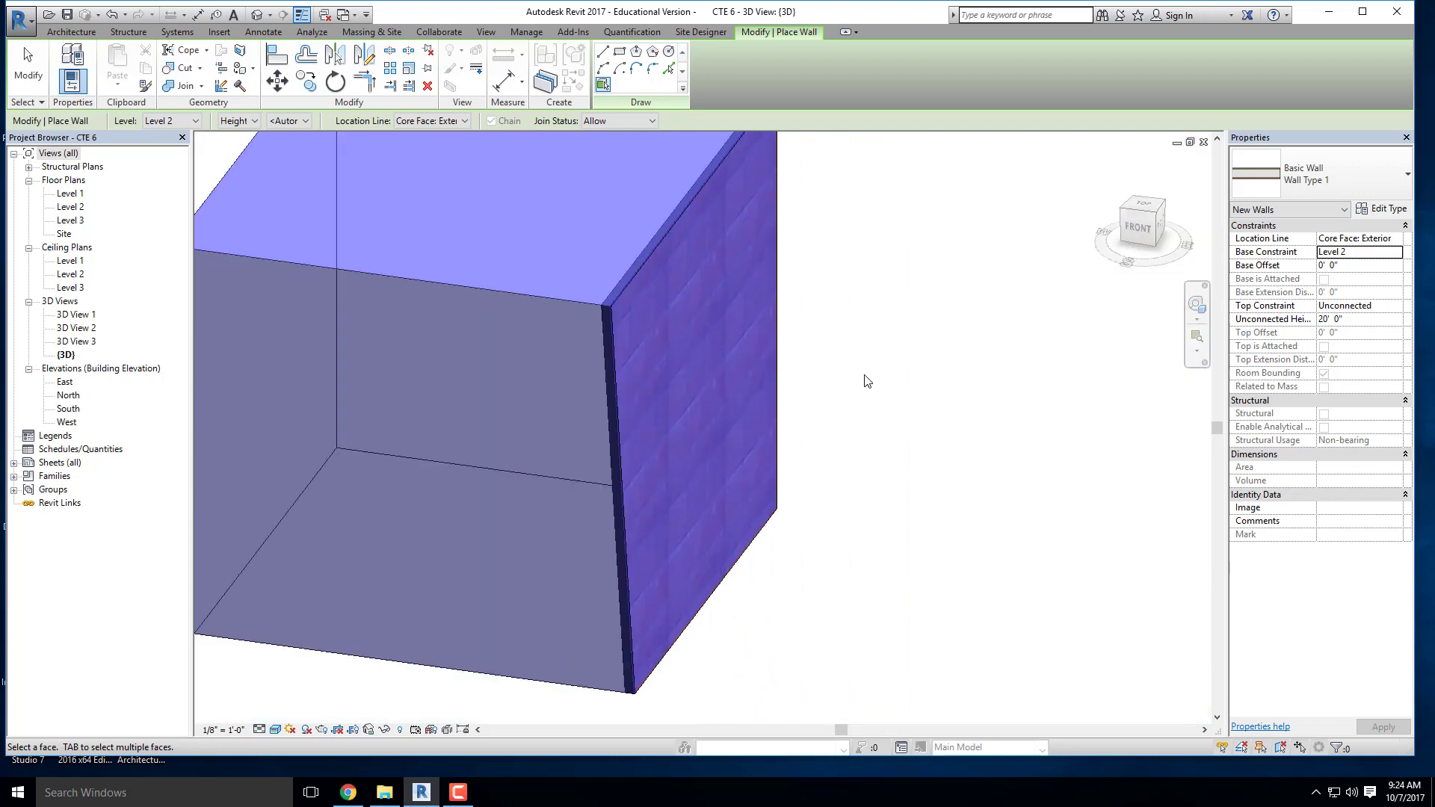
middle_click_drag(924, 382, 899, 431, "shift")
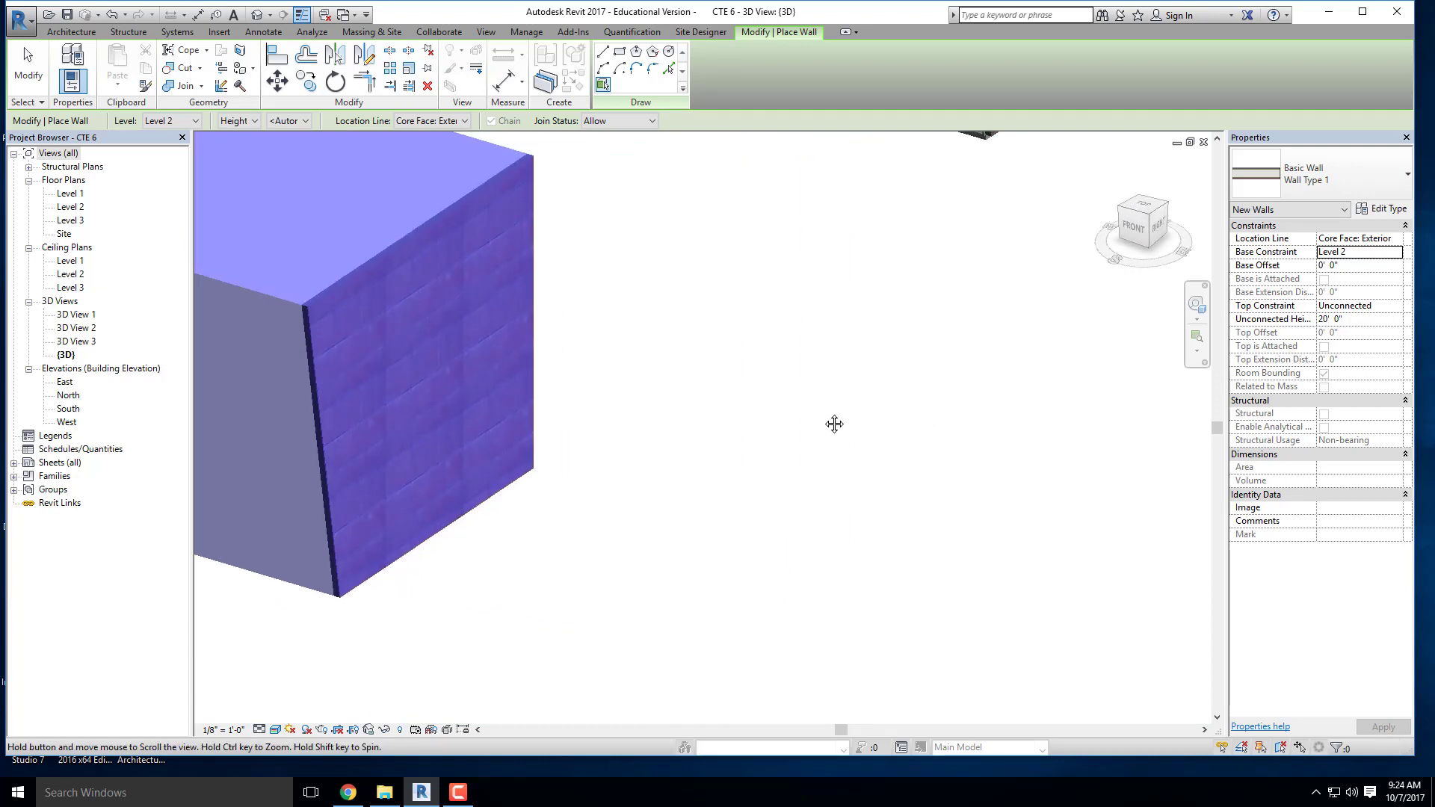
scroll(512, 405, "up", 5)
scroll(548, 288, "down", 2)
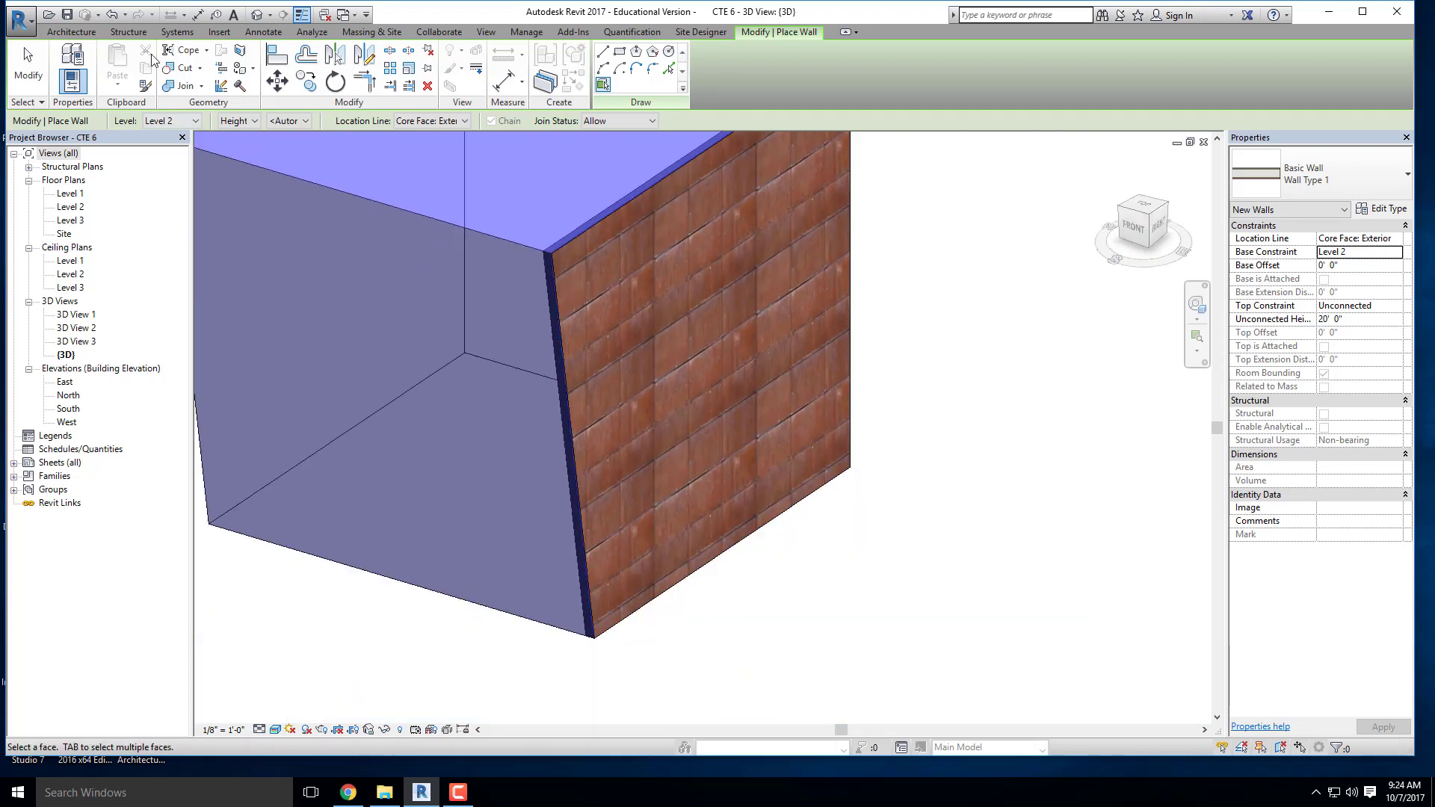
Step: Restart Wall by Face and place Wall Type 1 walls on the back and left faces of the mass
left_click(71, 32)
left_click(69, 85)
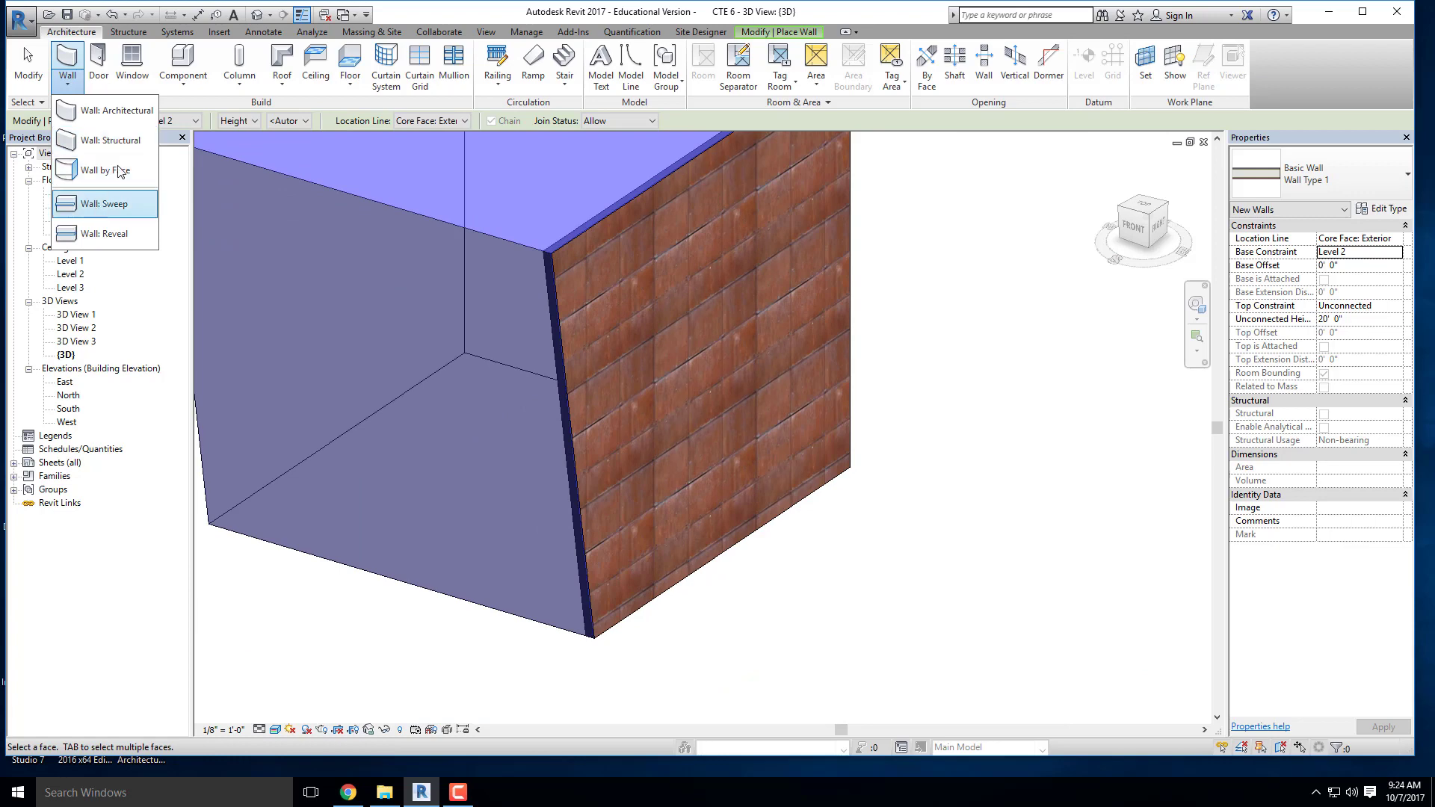
left_click(82, 172)
scroll(768, 413, "down", 3)
middle_click_drag(767, 413, 665, 319, "shift")
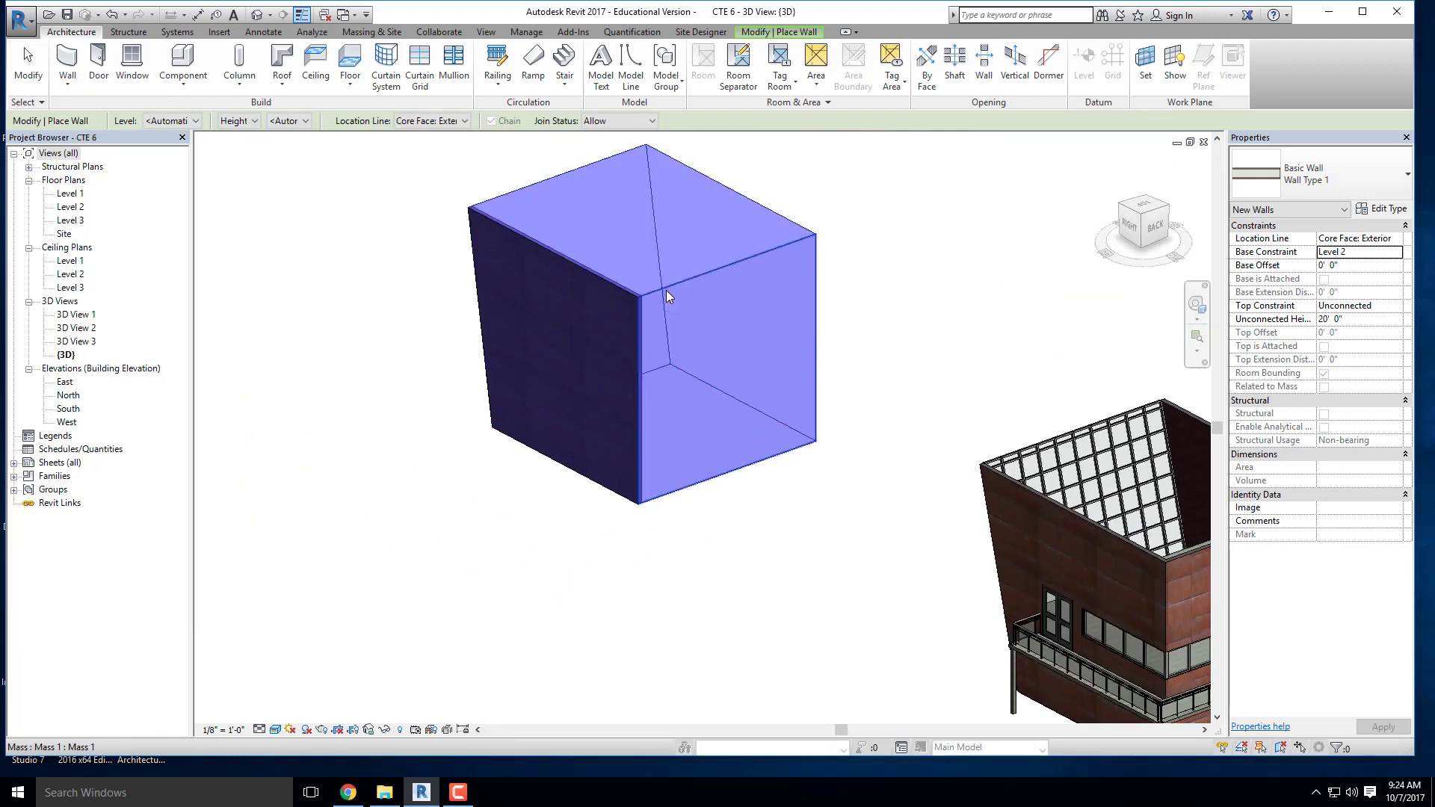
middle_click_drag(900, 371, 557, 256, "shift")
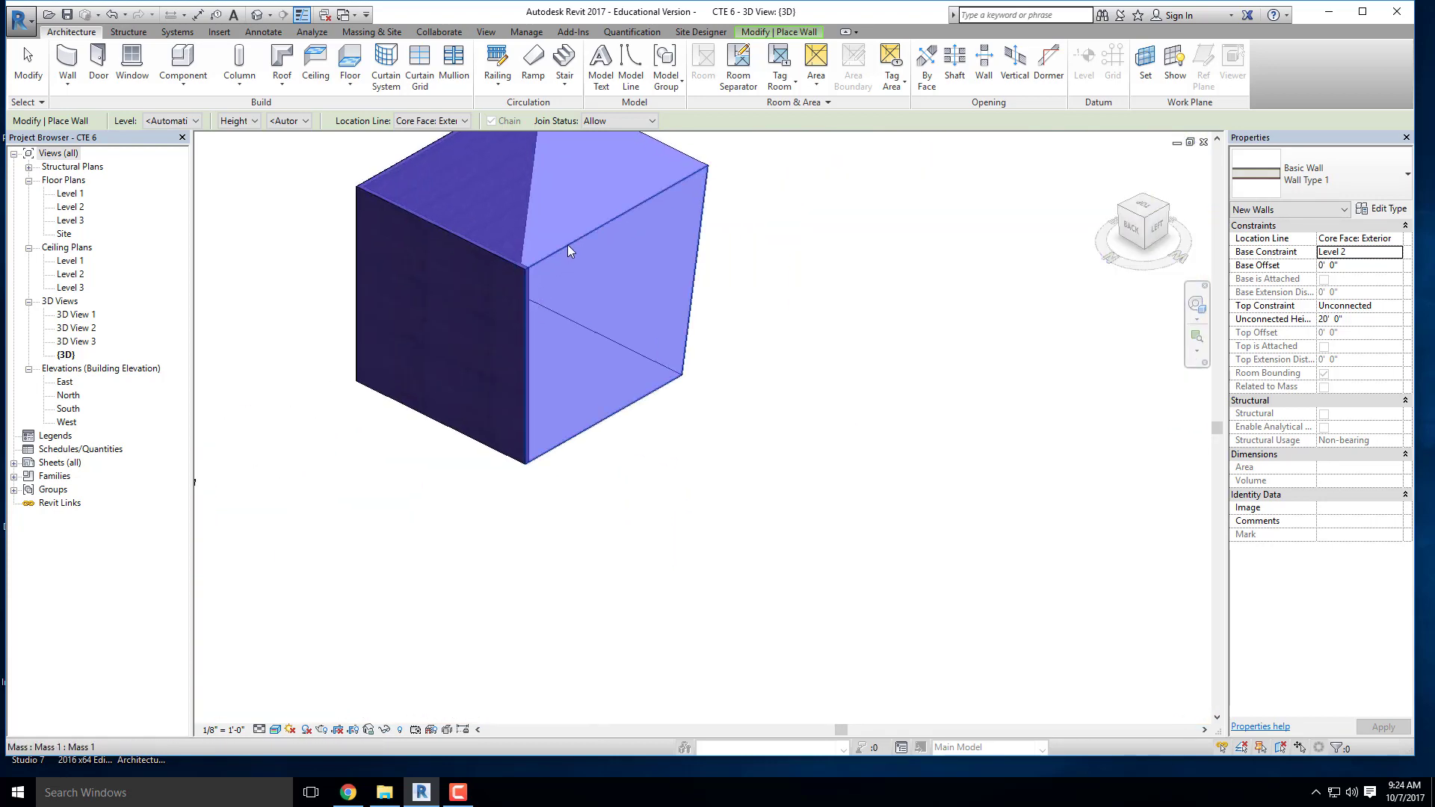
scroll(606, 411, "down", 4)
scroll(549, 284, "up", 5)
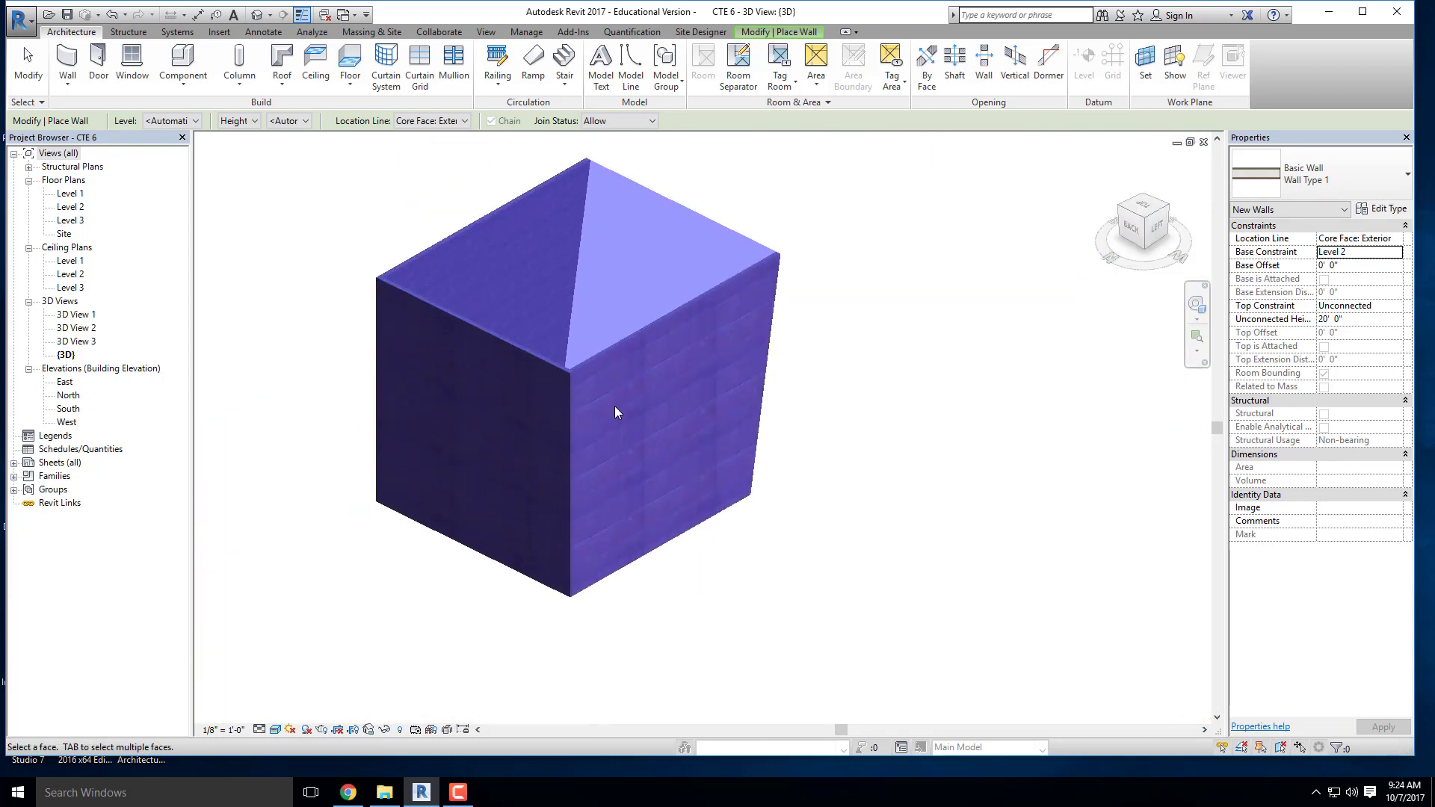
scroll(684, 417, "up", 3)
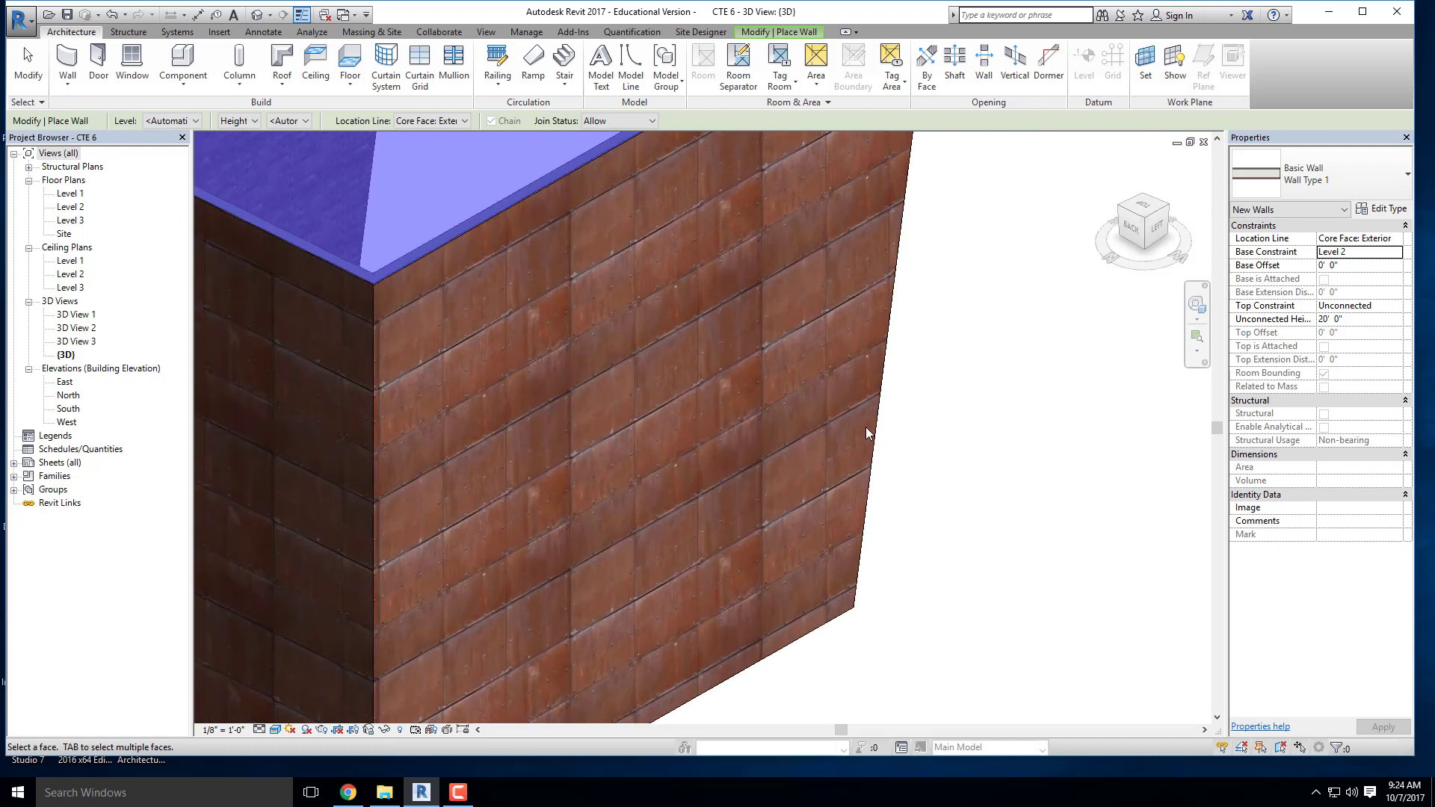
Step: Create a 3' x 3' curtain system on the sloped front face of the mass
key("Escape")
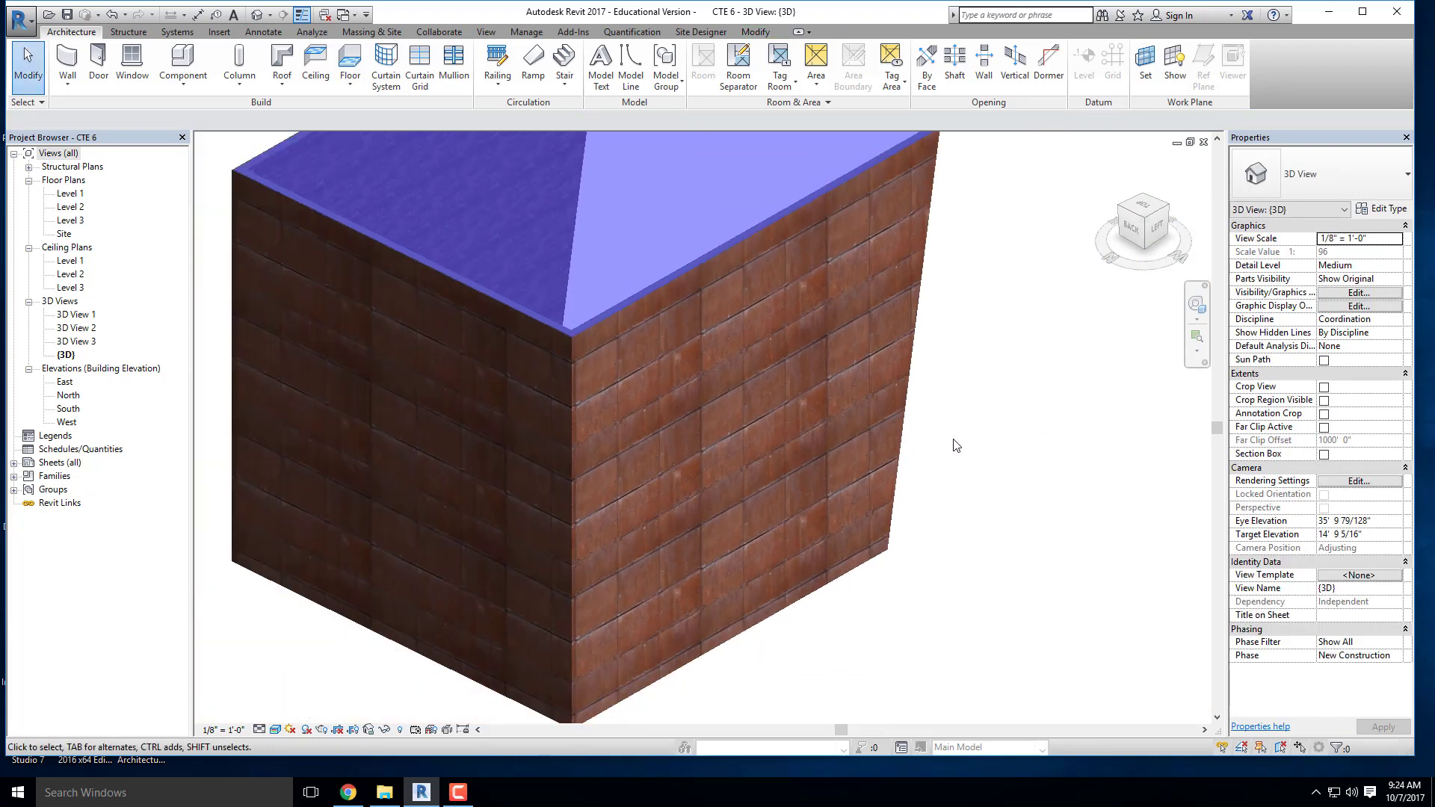
left_click(782, 216)
middle_click_drag(1018, 401, 331, 285, "shift")
scroll(331, 285, "down", 1)
left_click(321, 302)
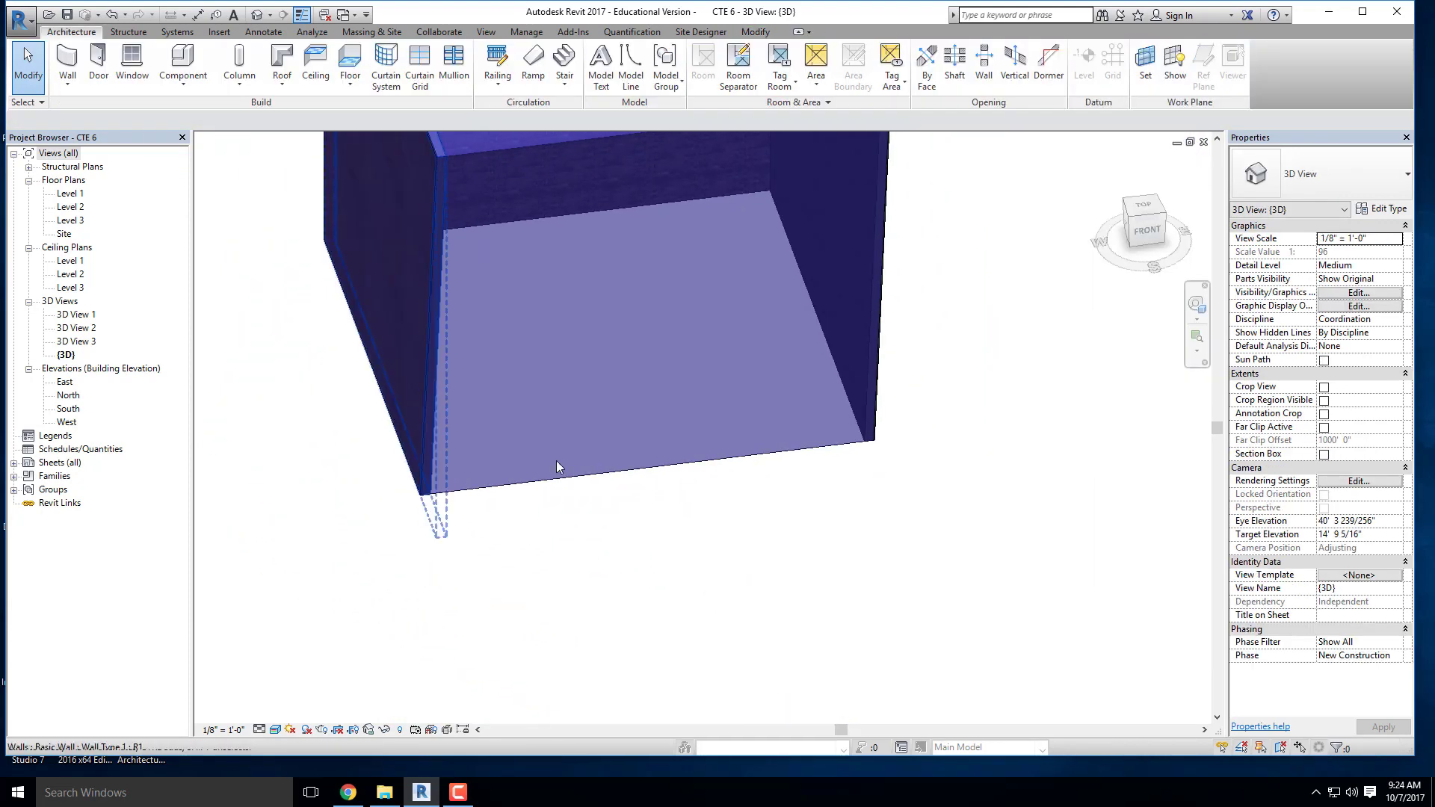
left_click(385, 65)
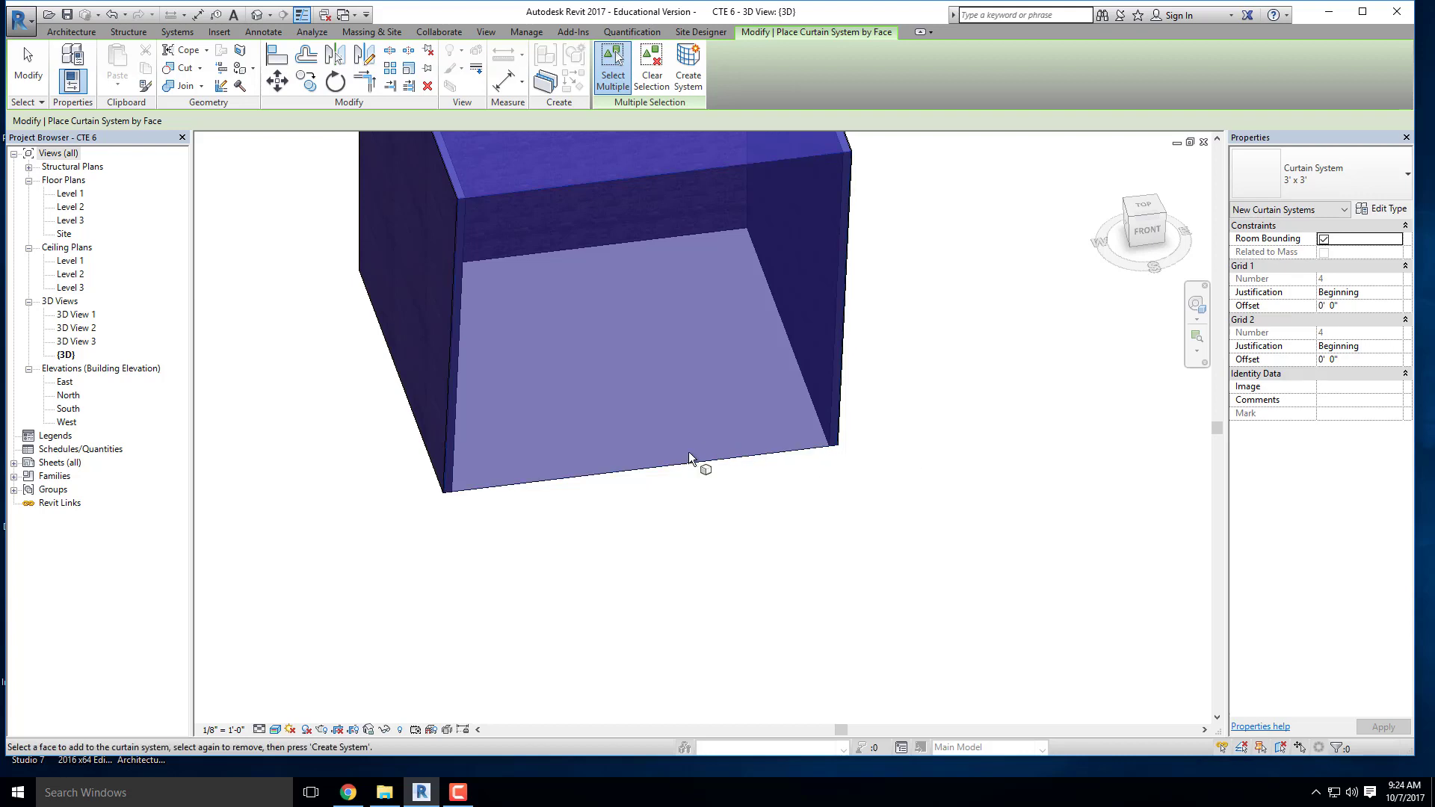
middle_click_drag(628, 470, 602, 521)
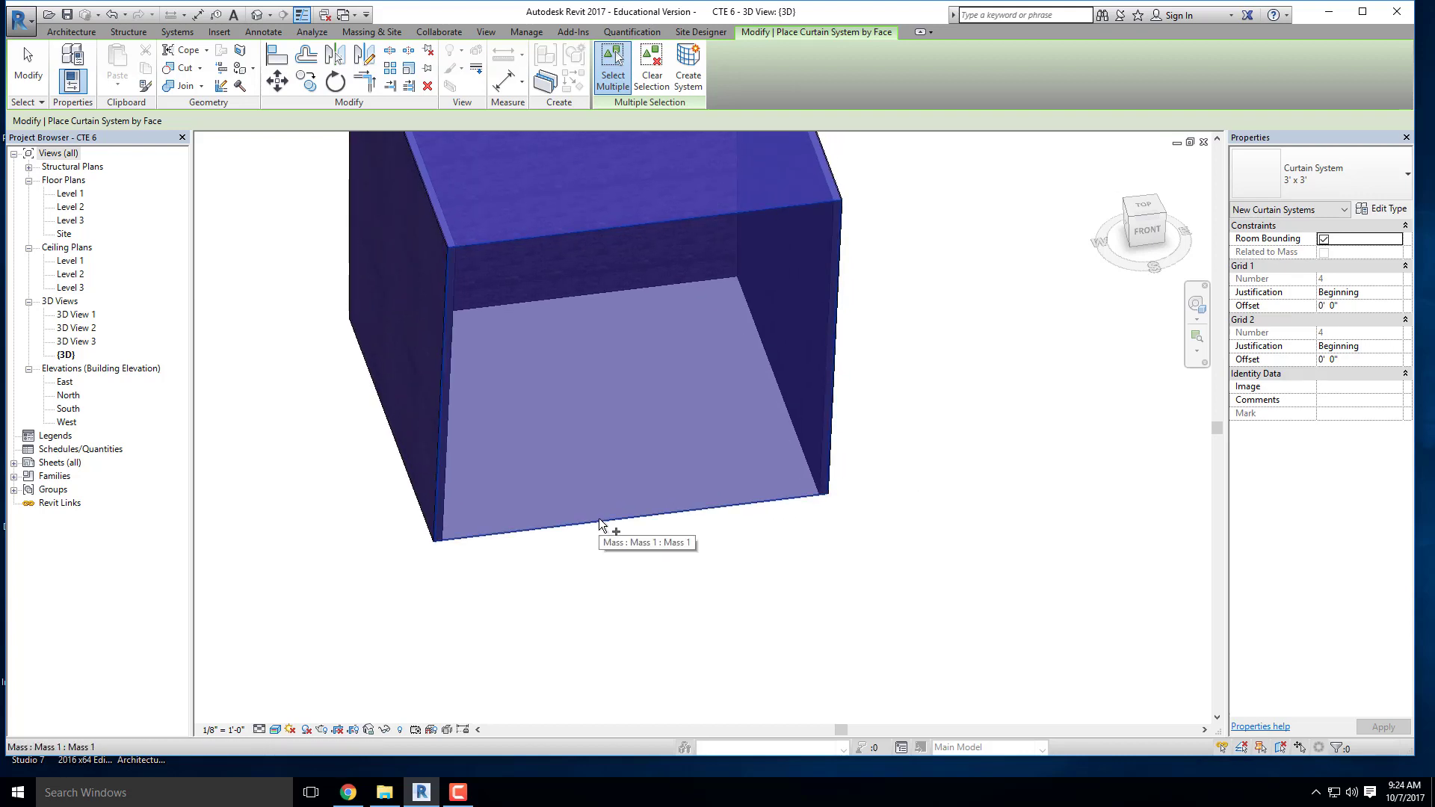
left_click(581, 233)
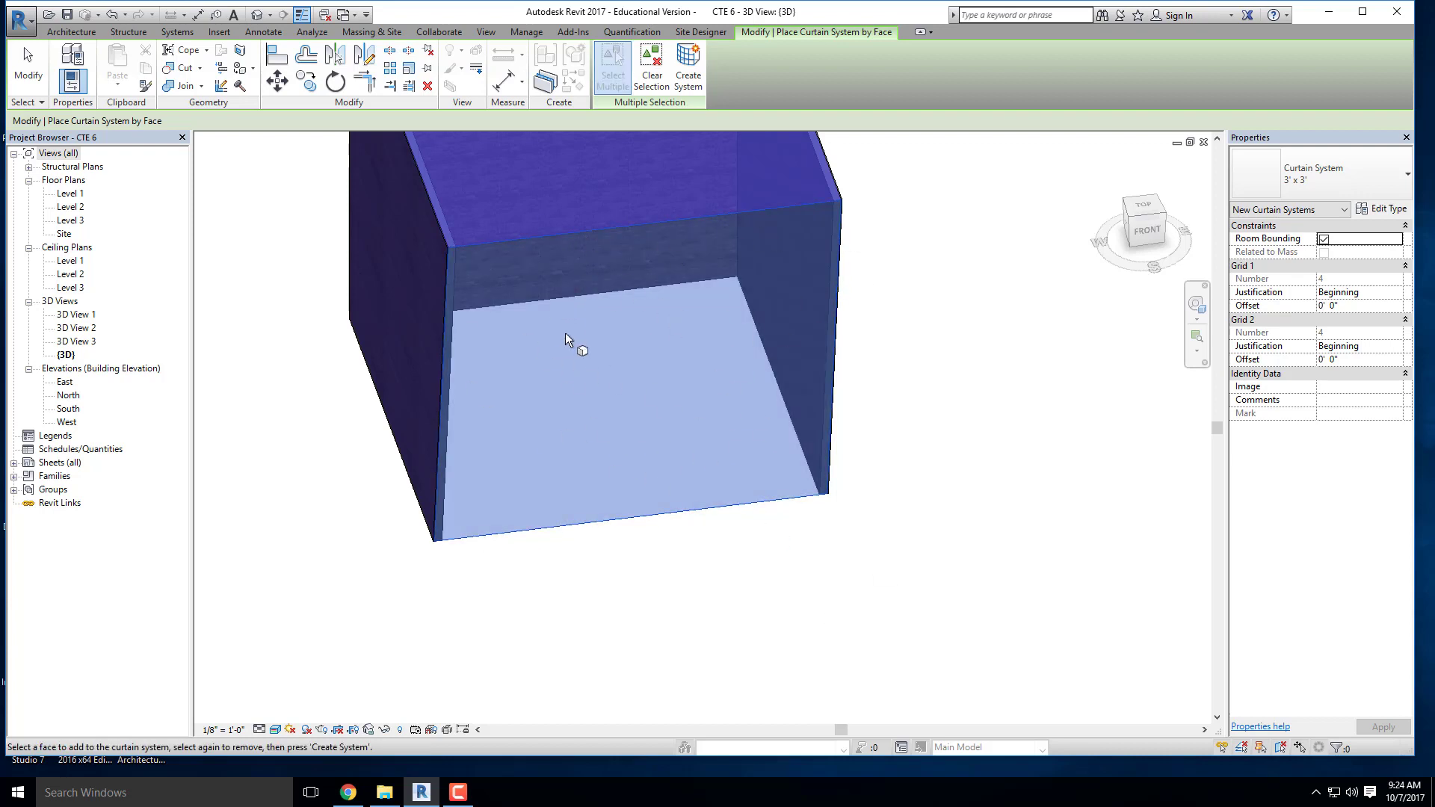
left_click(695, 65)
Step: Examine the new curtain system's grid on the sloped front face up close and from an angle
middle_click_drag(999, 567, 709, 528, "shift")
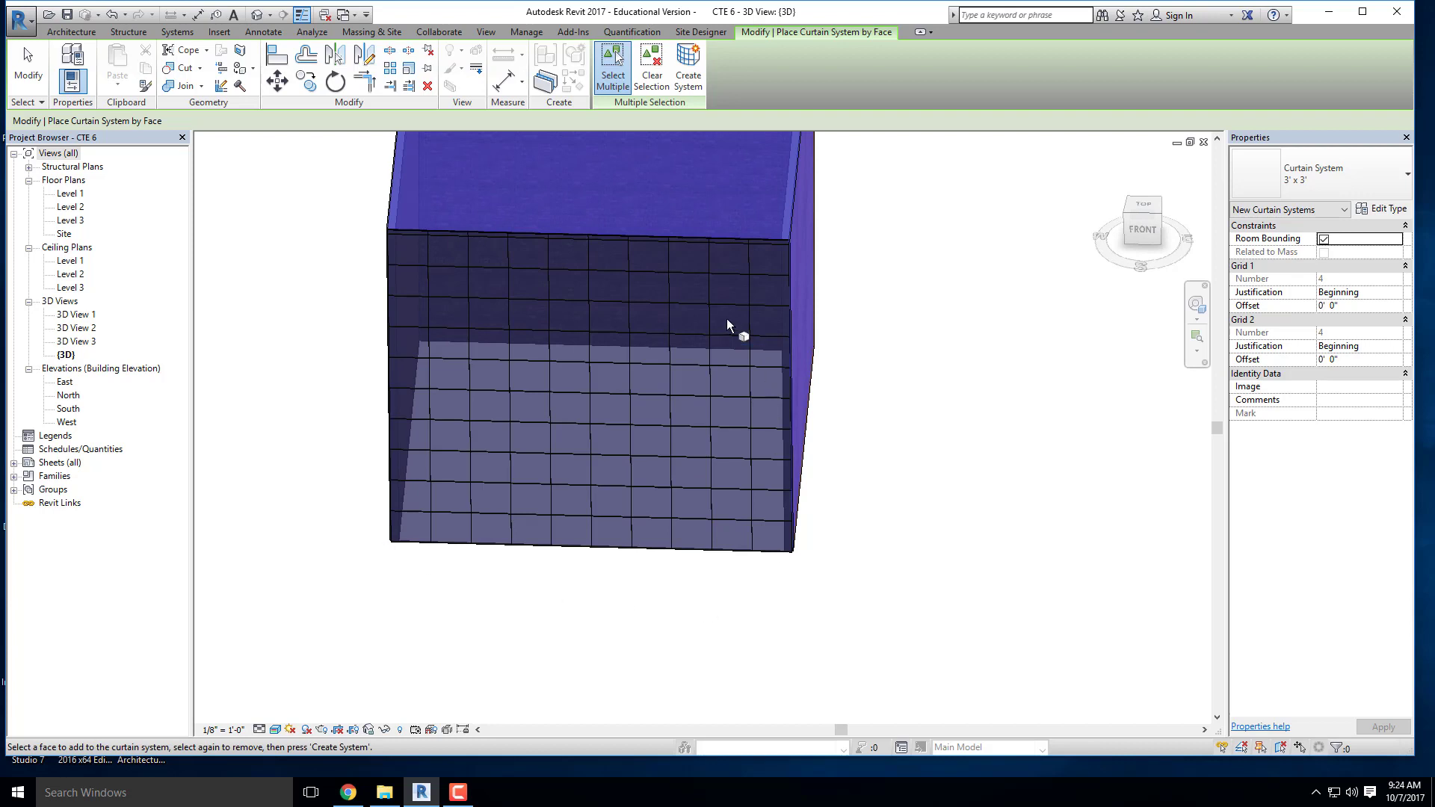
scroll(560, 351, "up", 8)
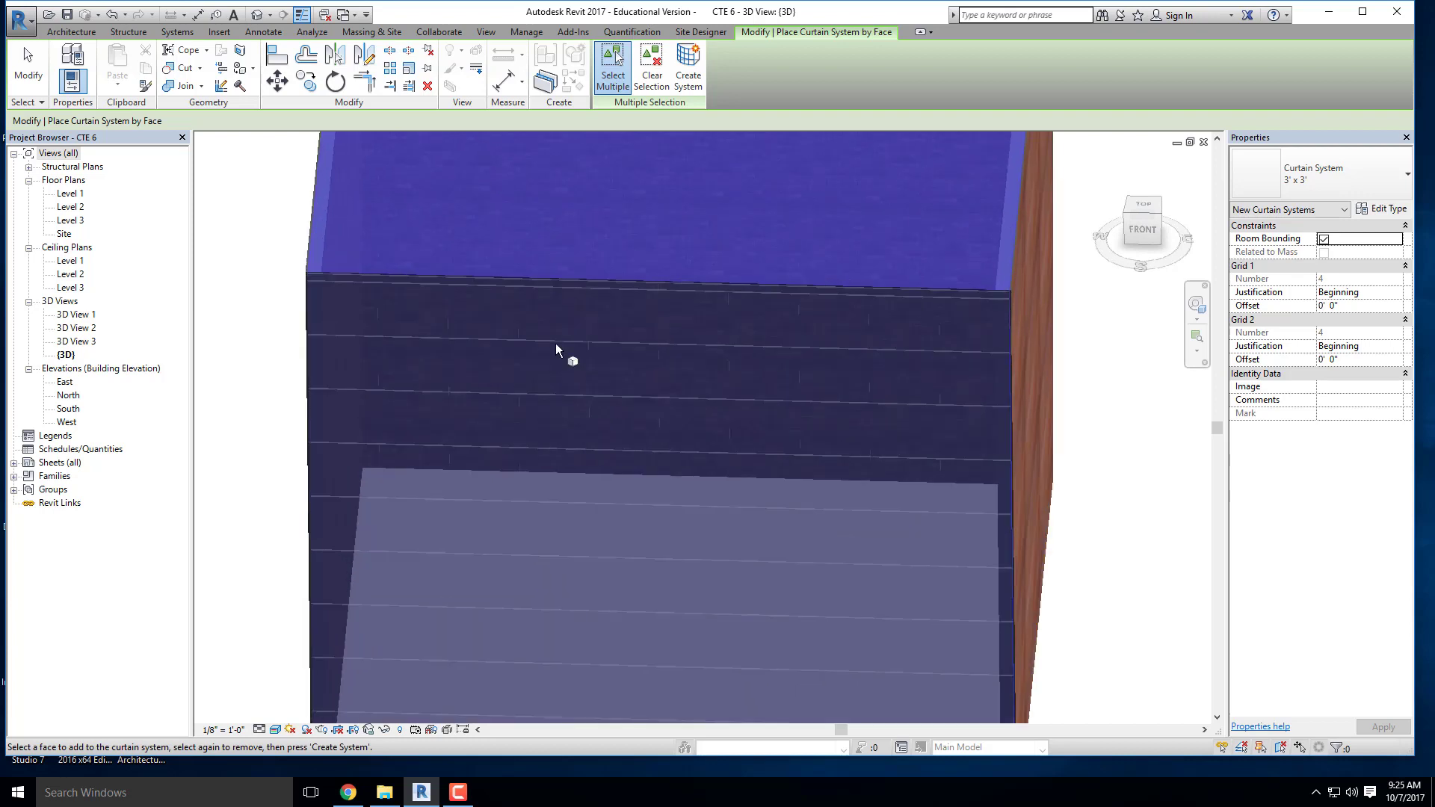
scroll(553, 343, "up", 2)
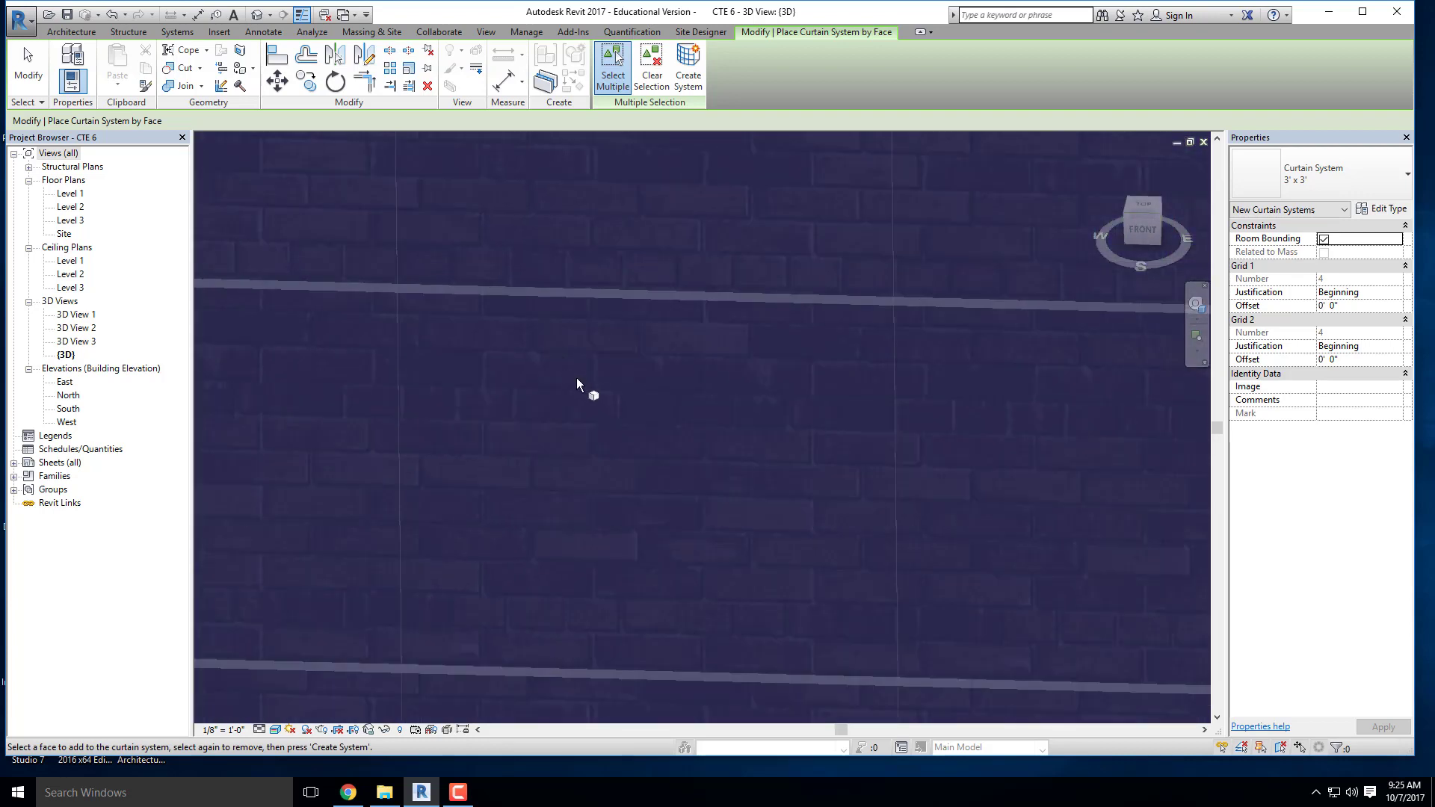
scroll(456, 246, "down", 8)
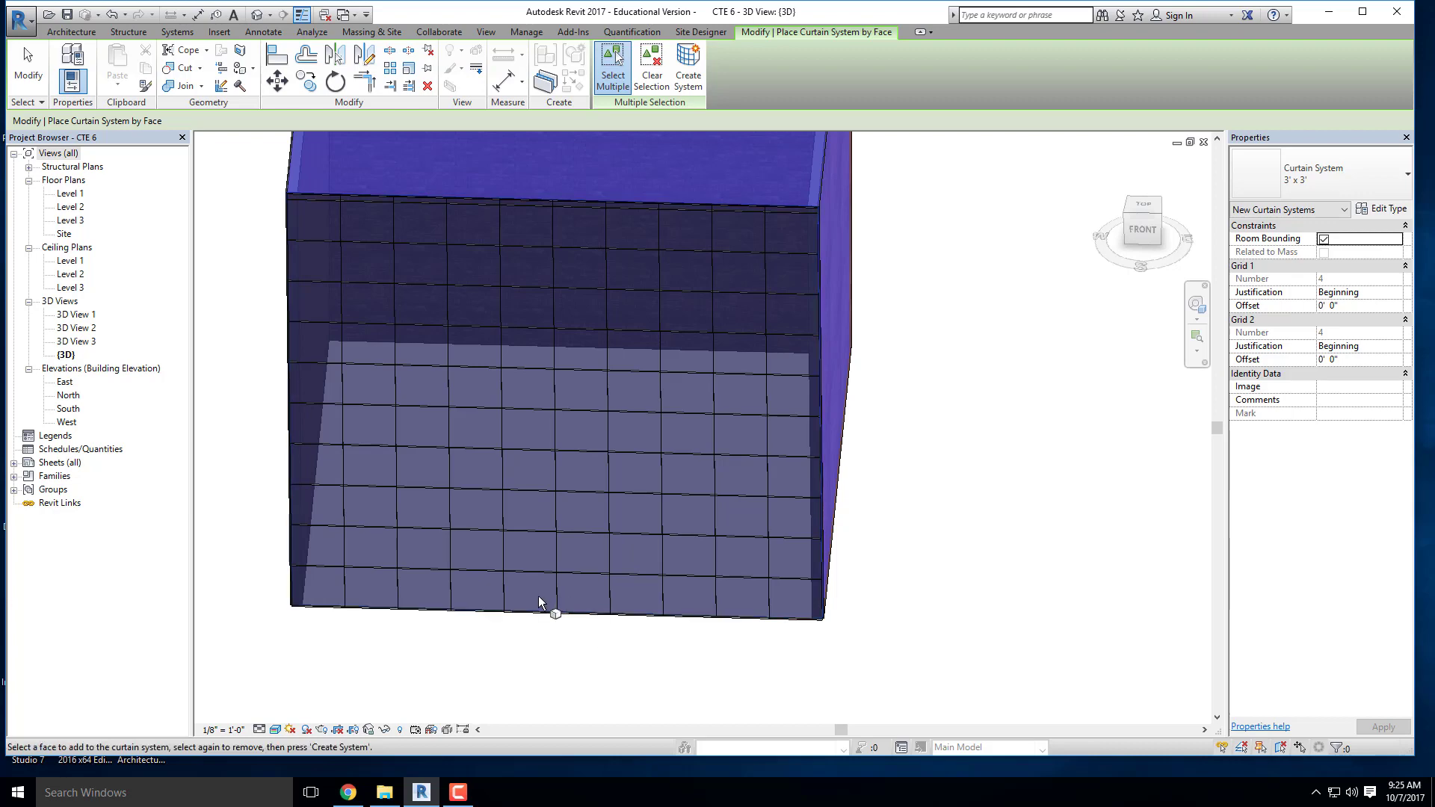
middle_click_drag(540, 602, 737, 575, "shift")
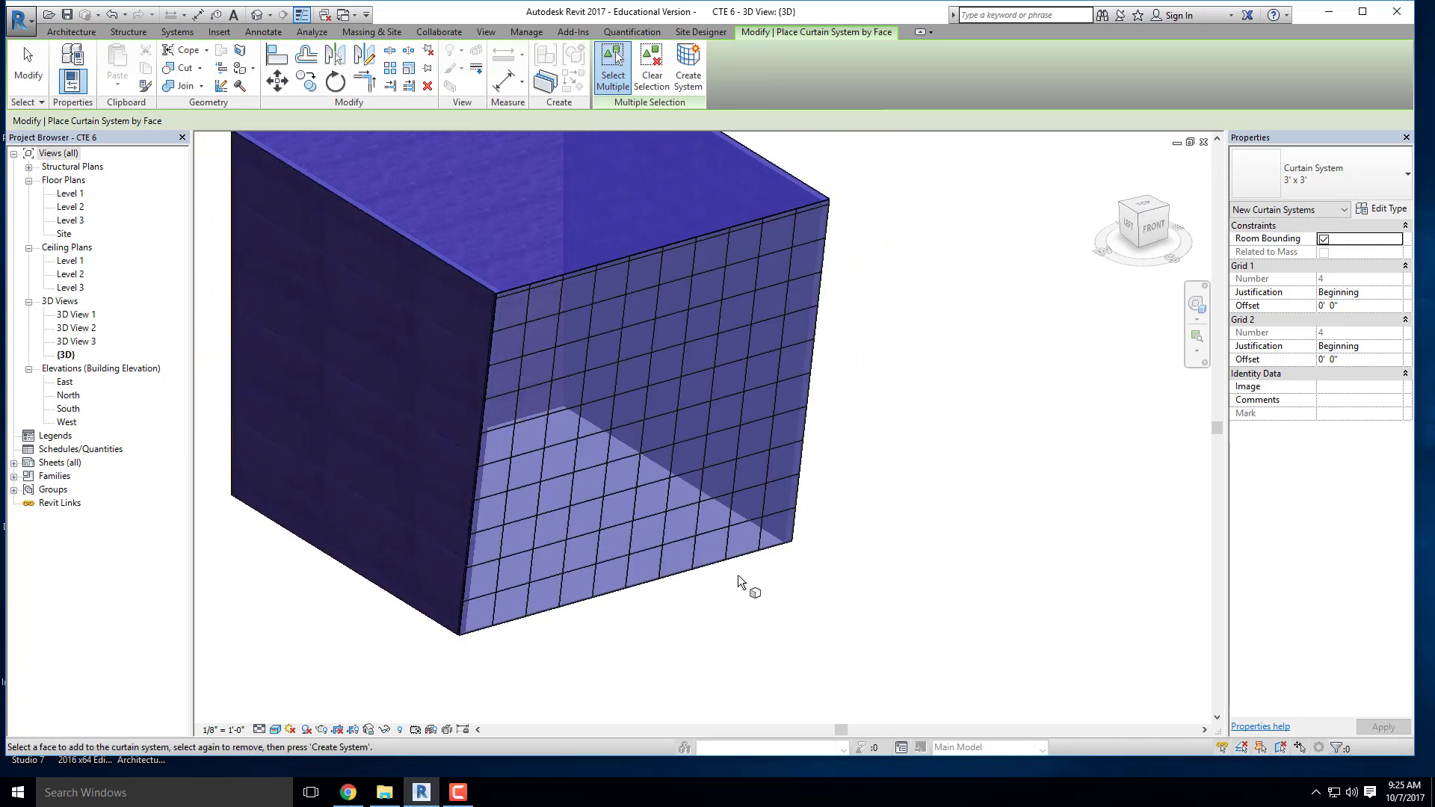
key("Escape")
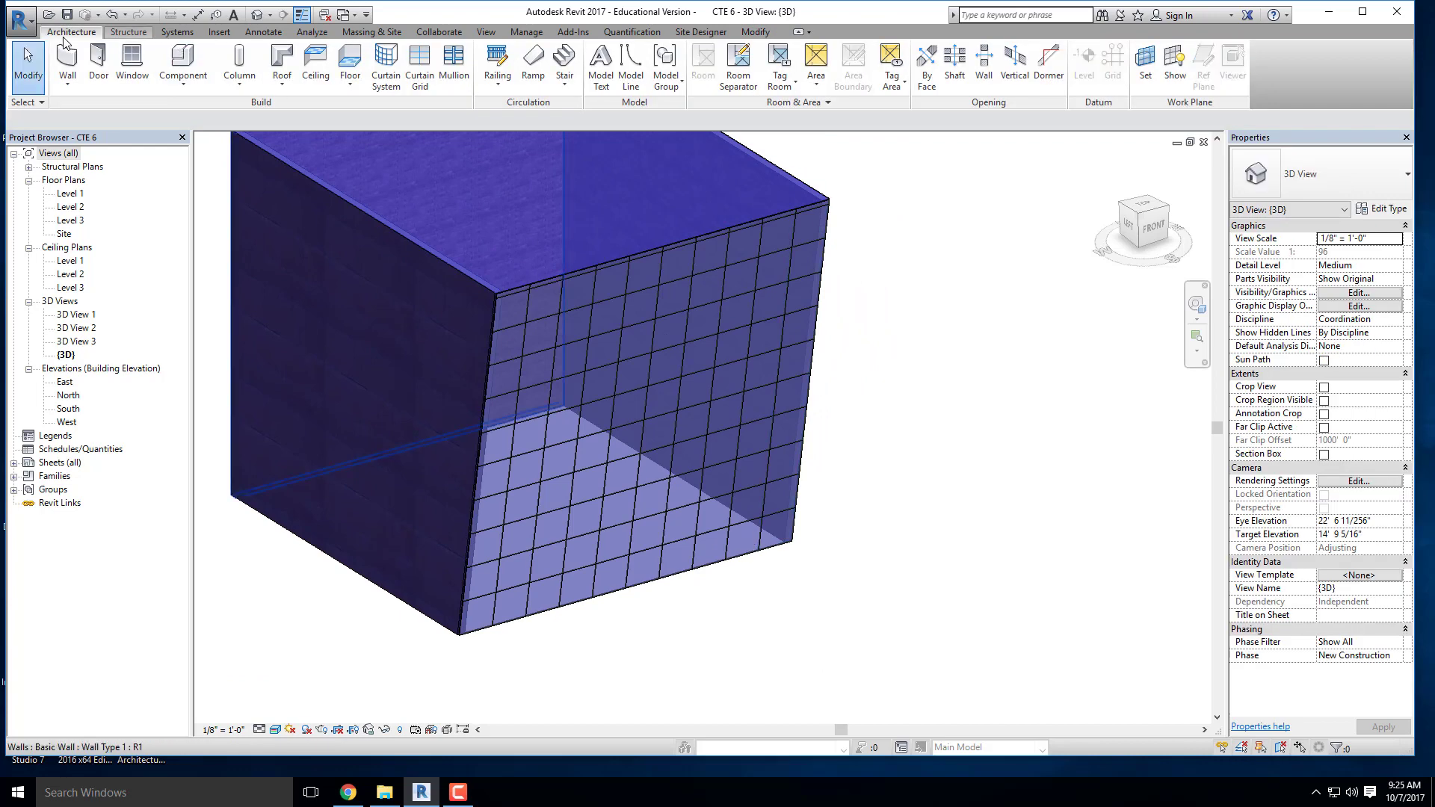
Step: Open the type properties of the front curtain system and review its grid and mullion settings
left_click(453, 66)
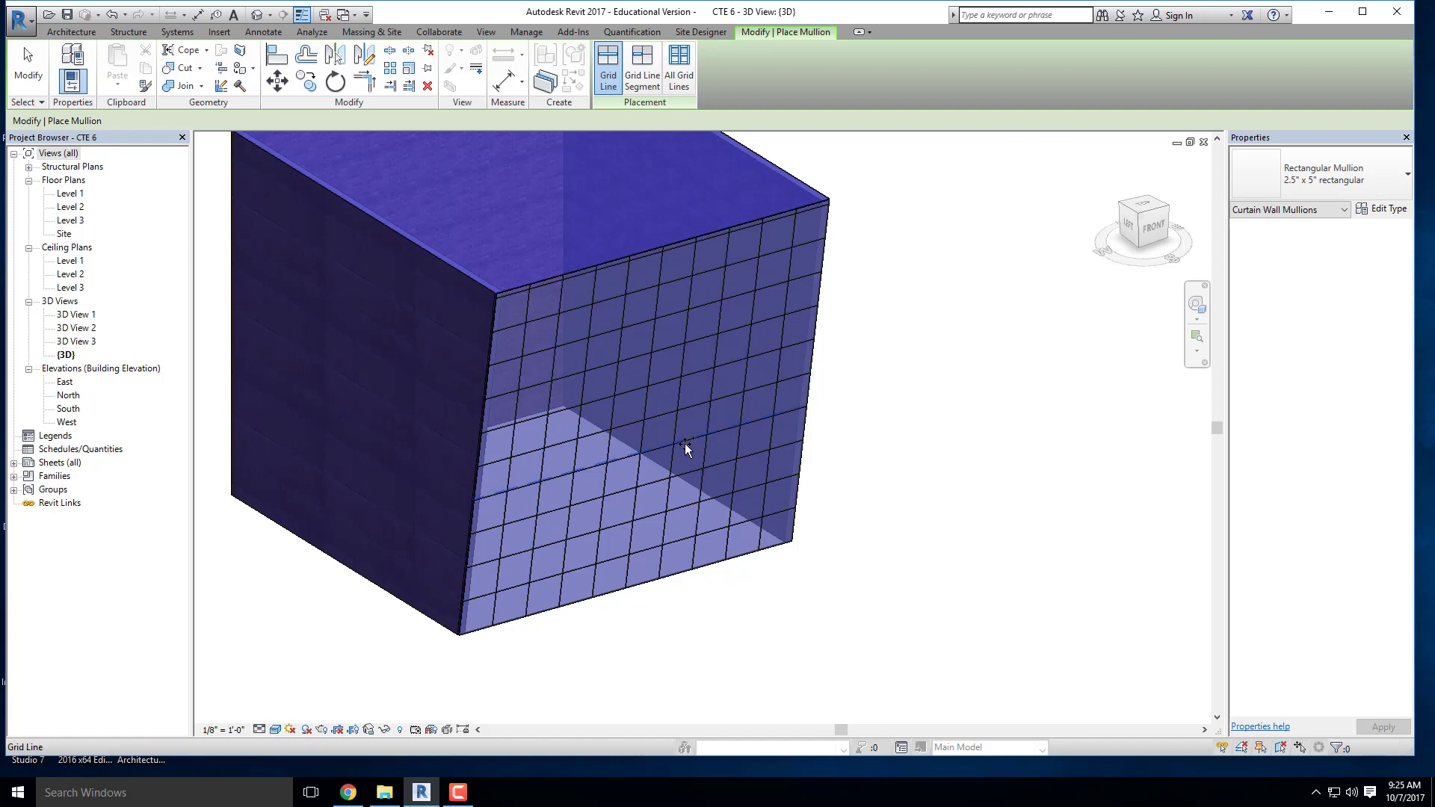
key("Escape")
left_click(604, 263)
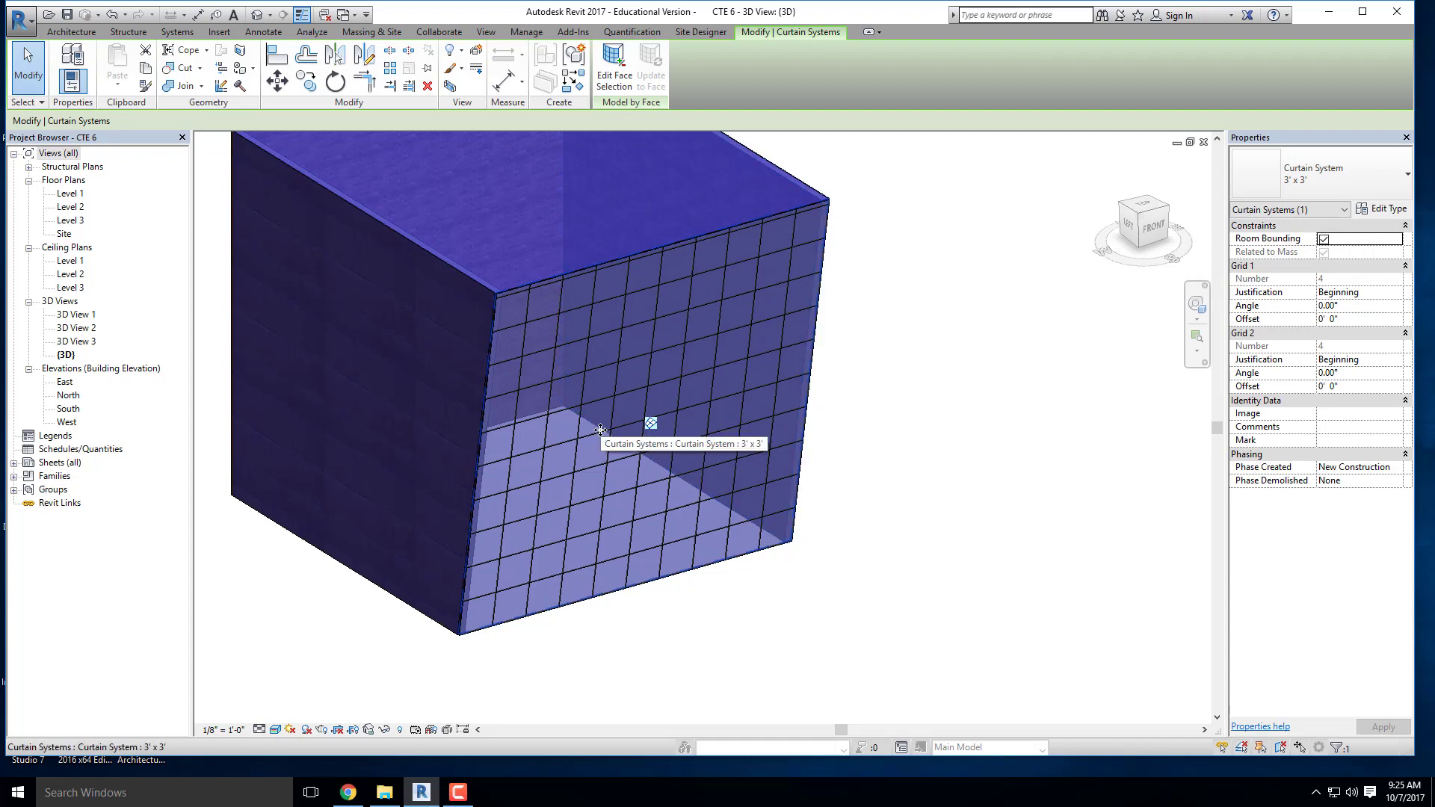
left_click(1383, 210)
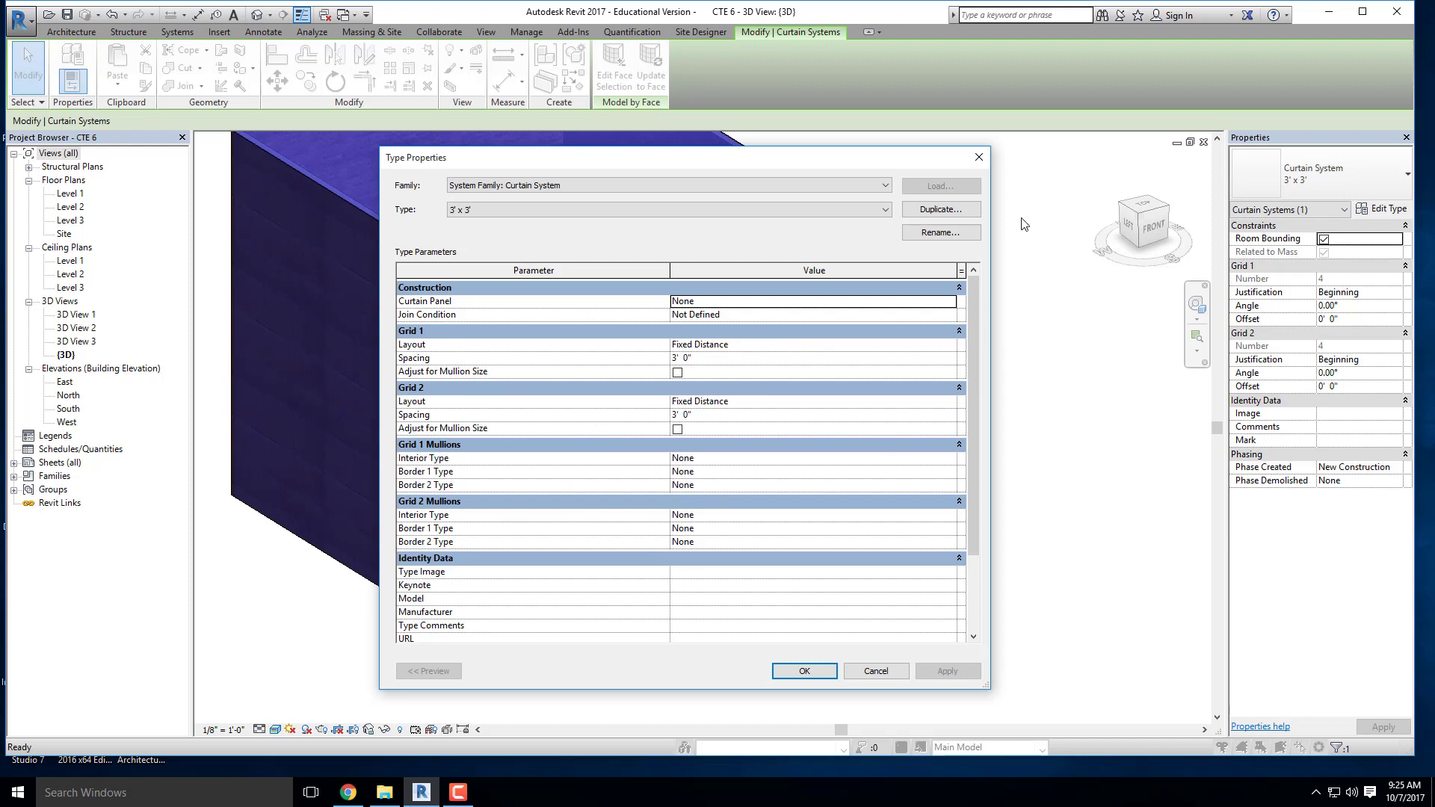
left_click(978, 158)
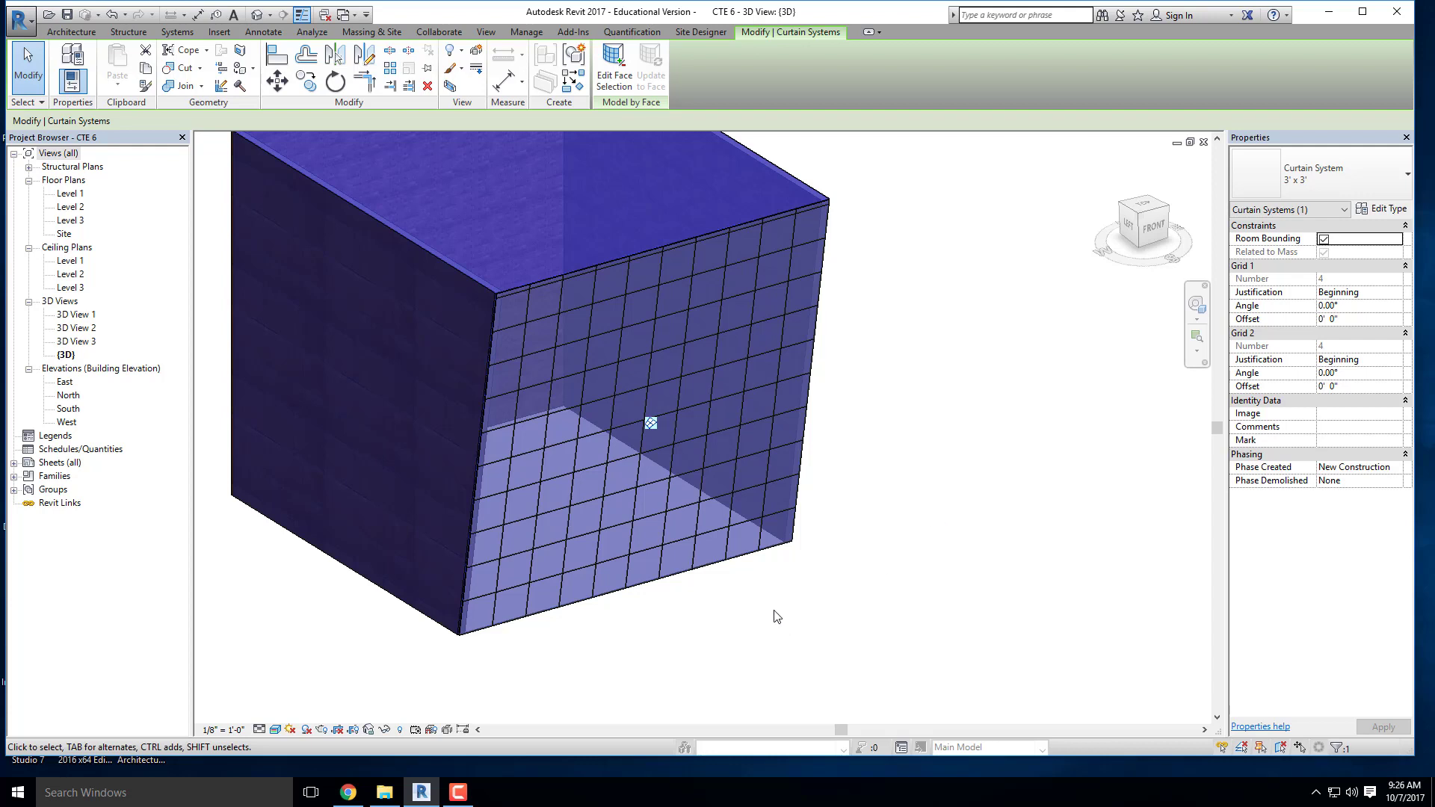
Step: Place 2.5" x 5" rectangular mullions on all grid lines of the front curtain system
left_click(72, 32)
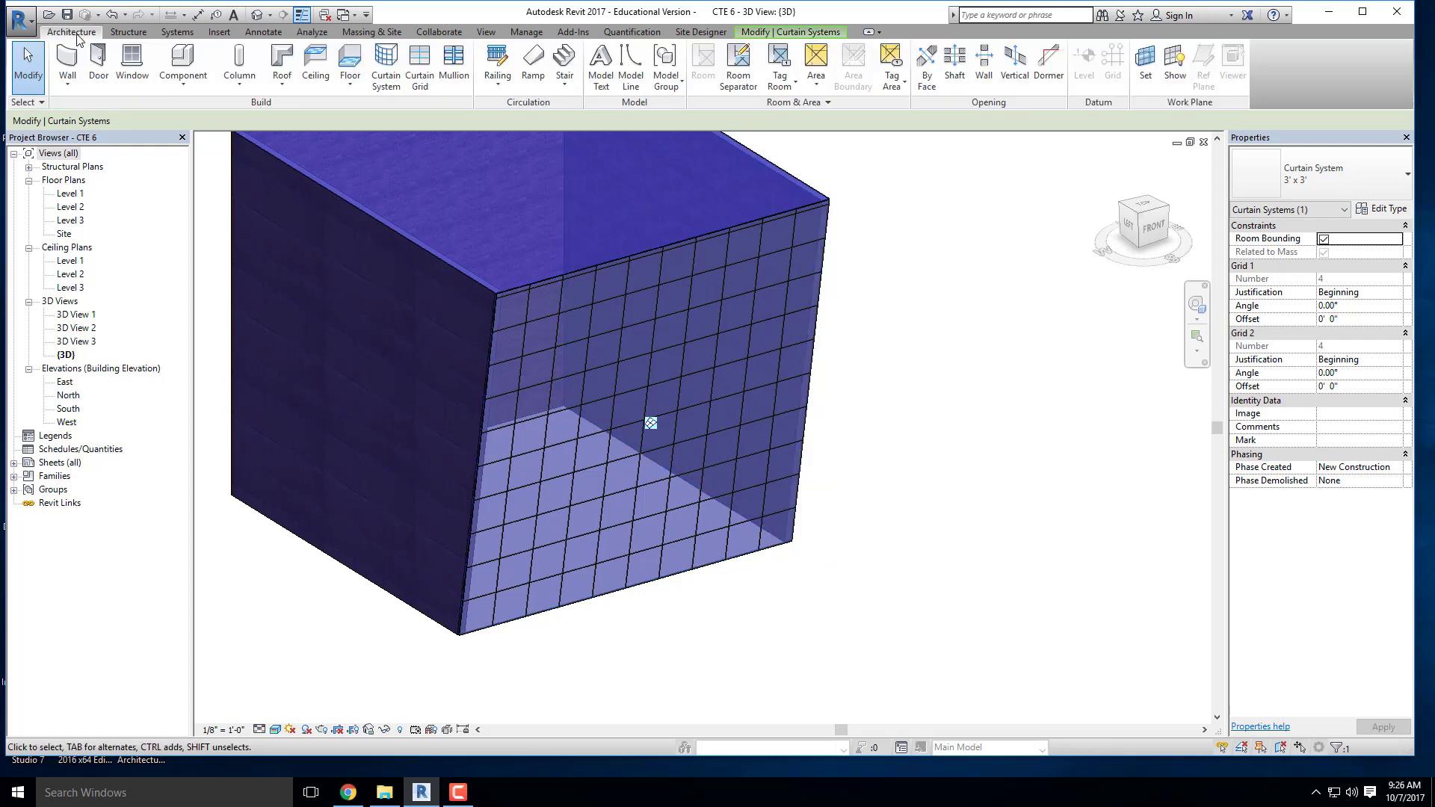
left_click(453, 67)
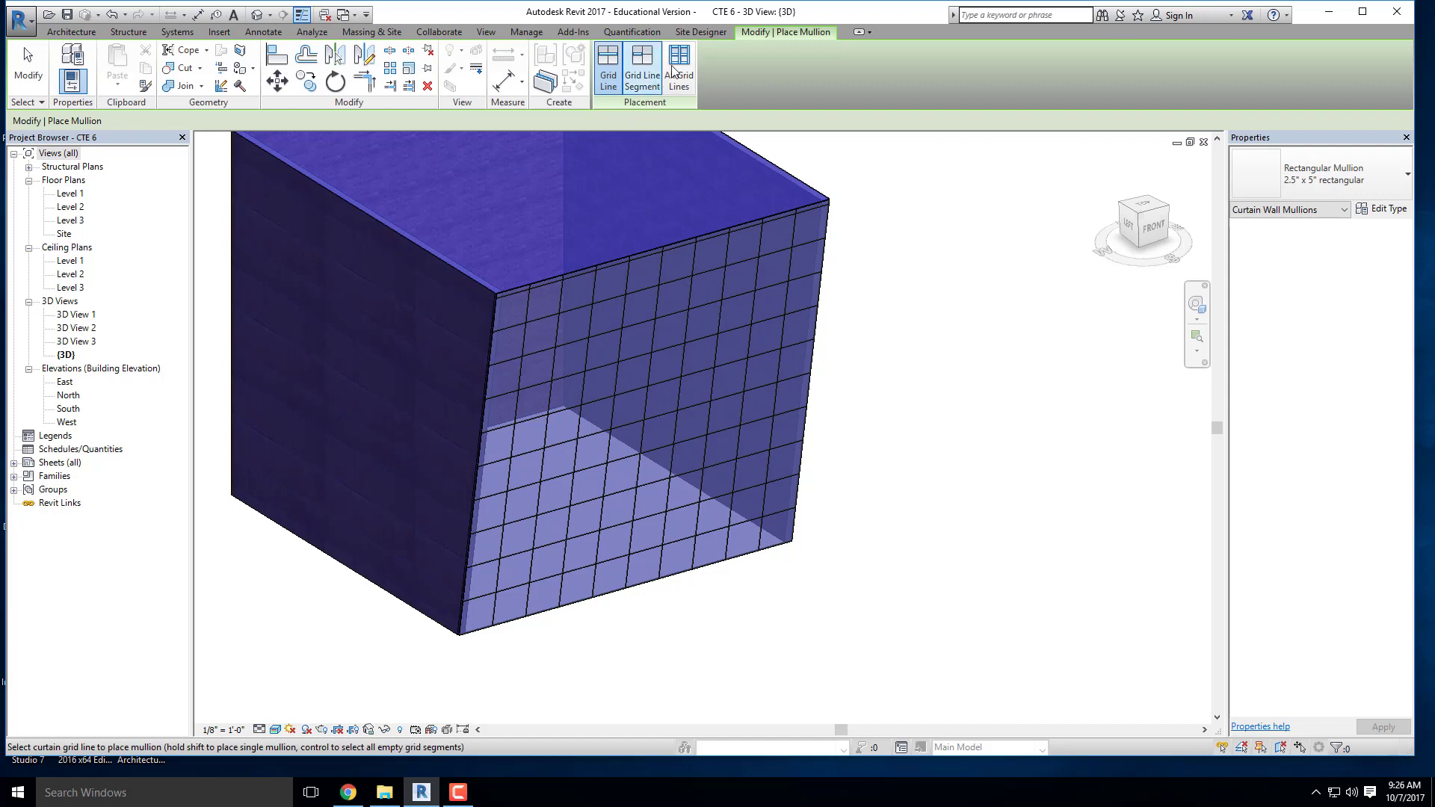
left_click(678, 69)
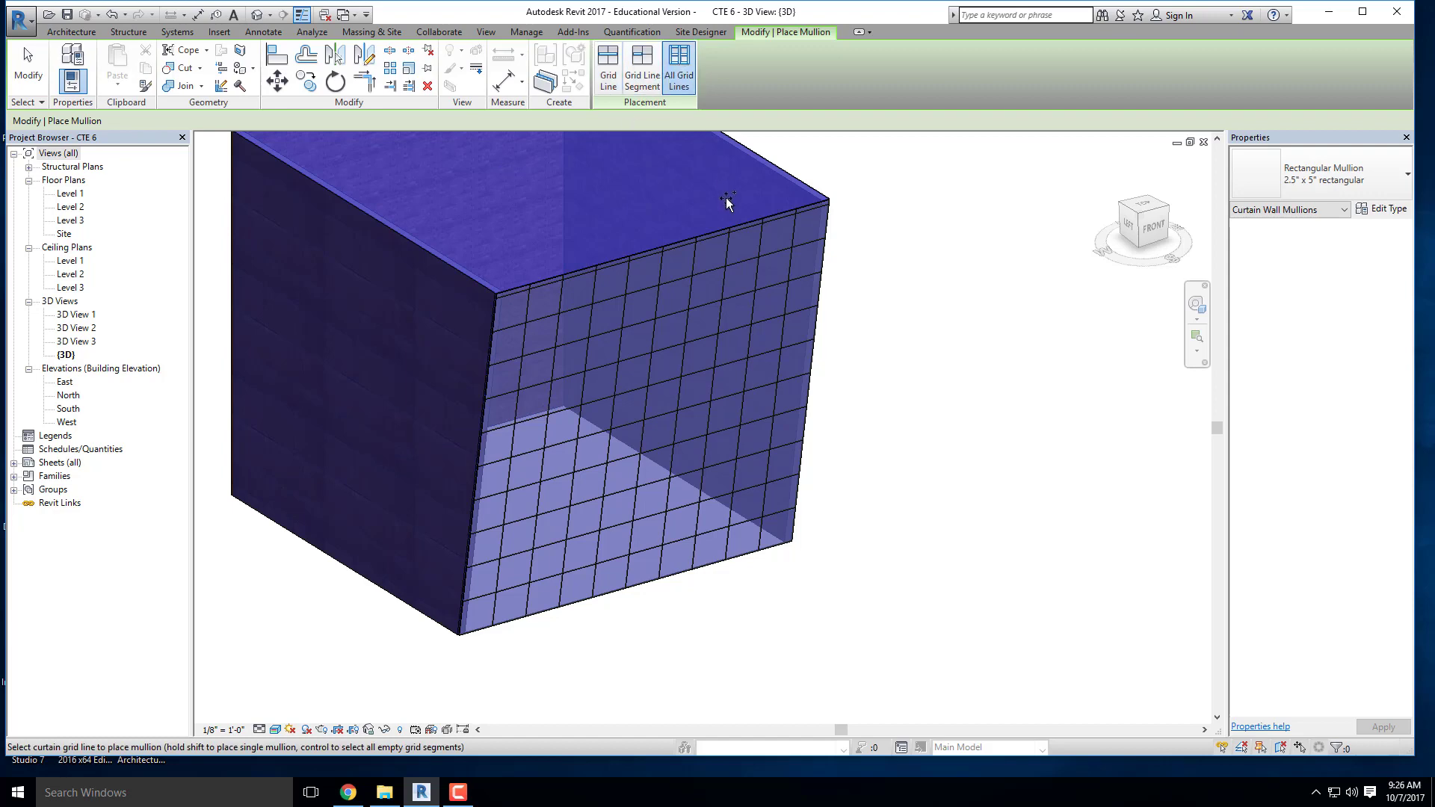
left_click(673, 257)
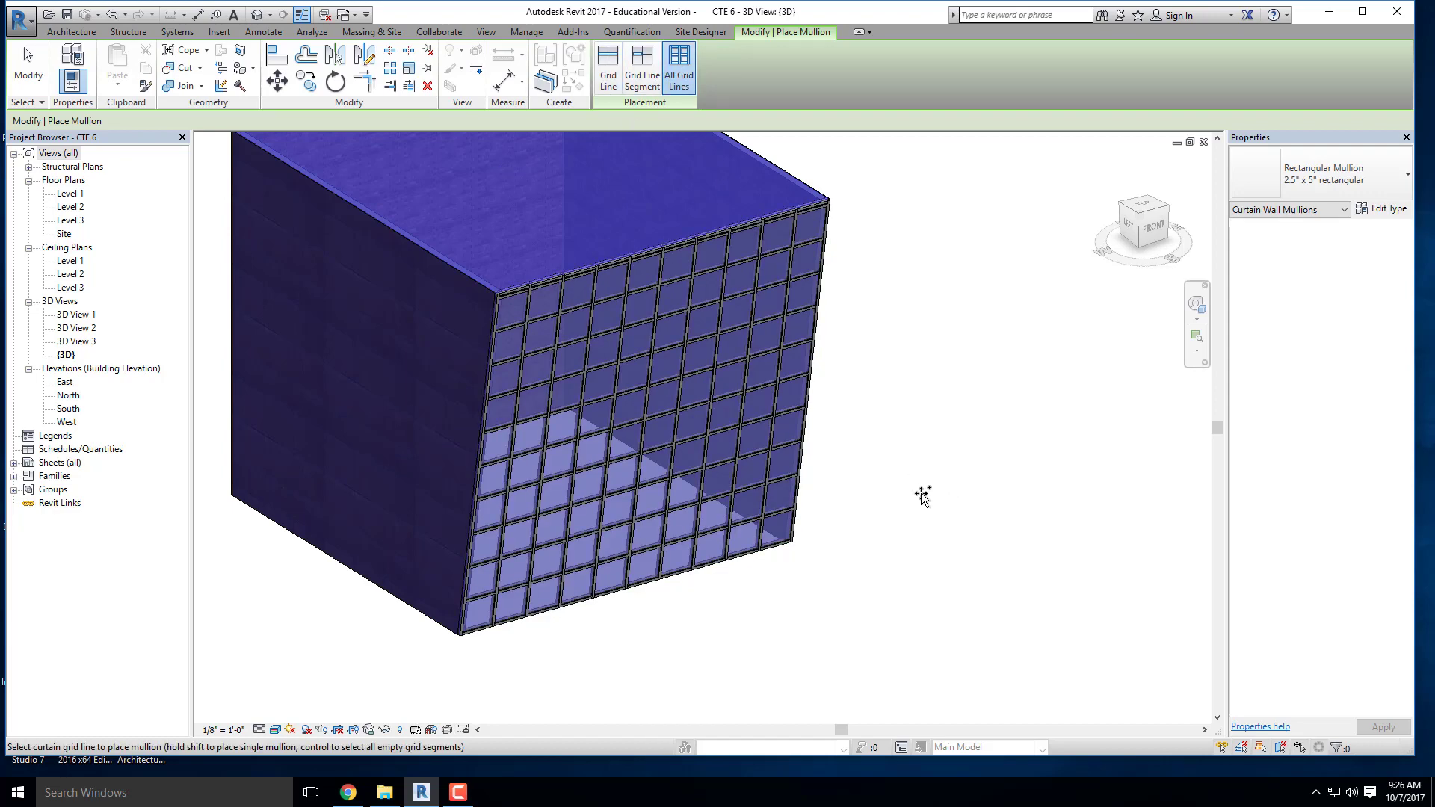
key("Escape")
key("Escape")
Step: Examine the mullions and walls from both sides, including where they meet at the upper front corner of the mass
middle_click_drag(690, 603, 503, 544, "shift")
middle_click_drag(674, 423, 654, 523, "shift")
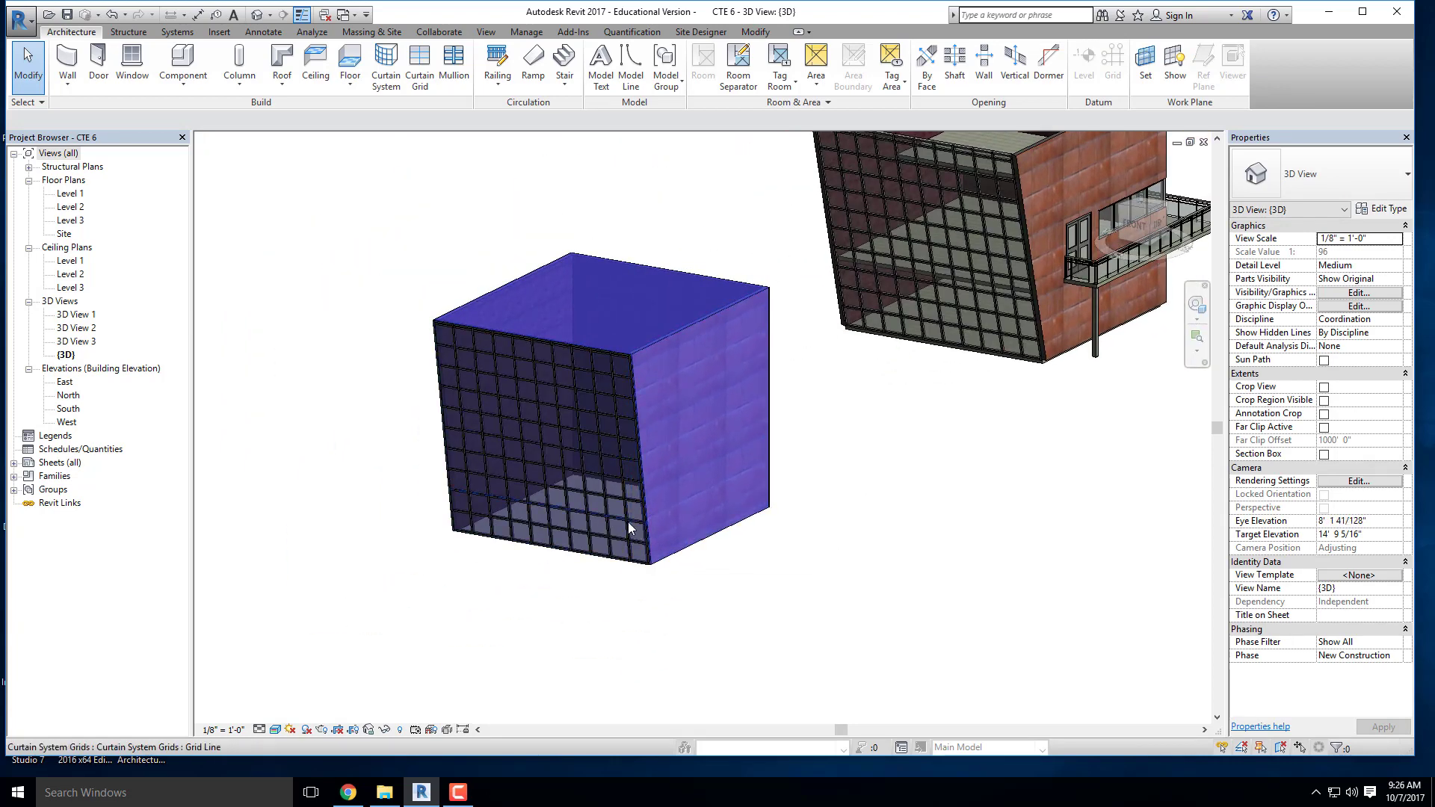
middle_click_drag(506, 459, 740, 516, "shift")
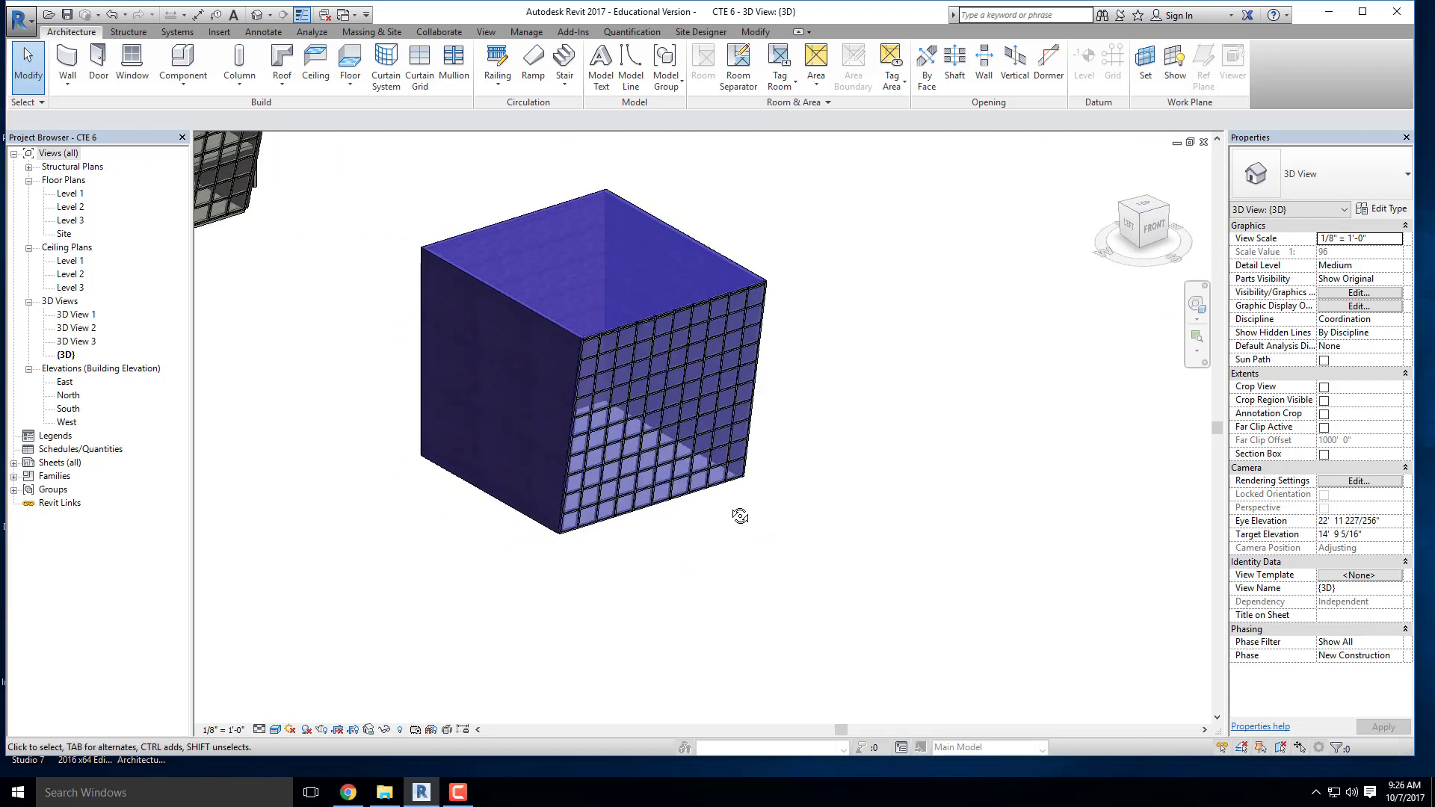
scroll(594, 266, "up", 2)
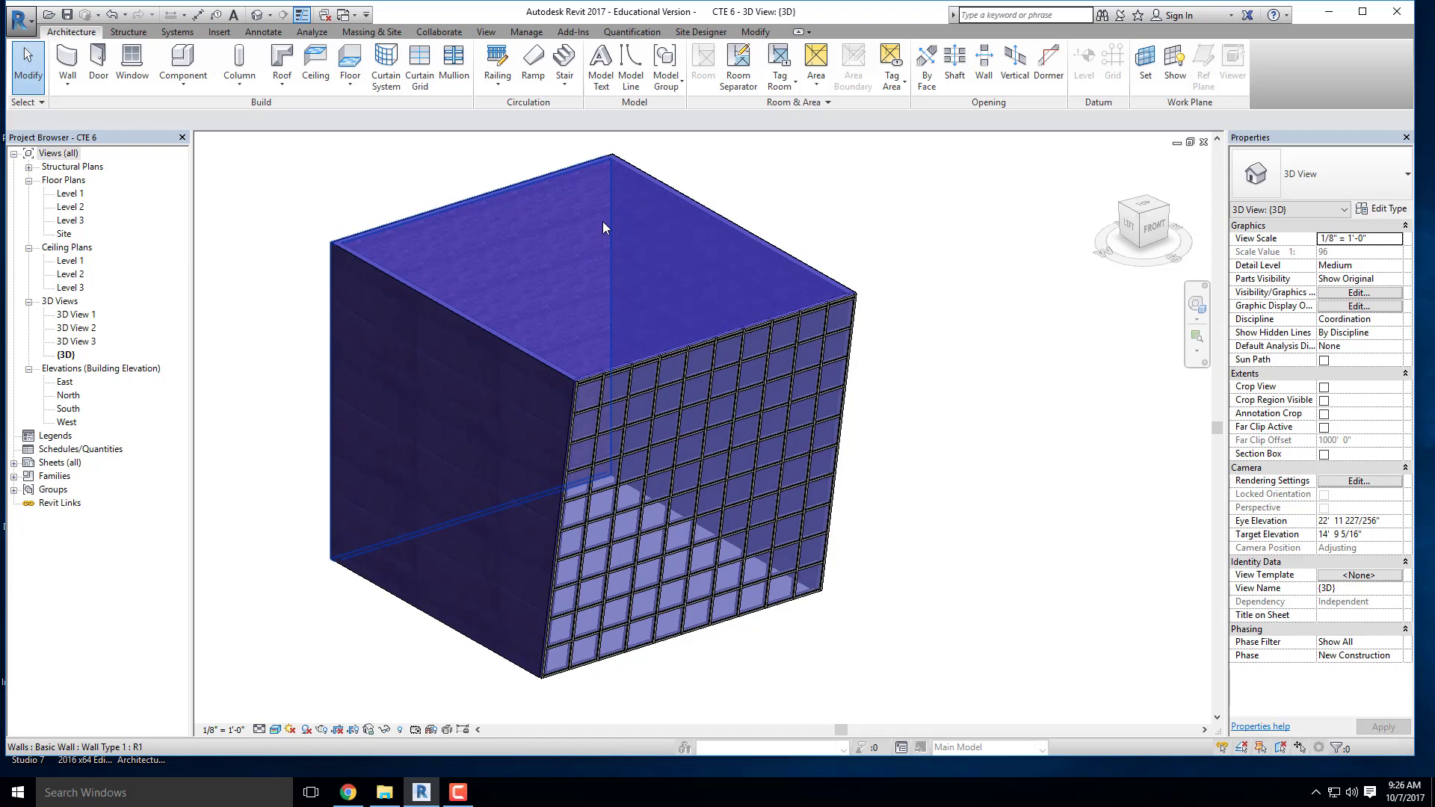
scroll(418, 219, "up", 1)
left_click(417, 221)
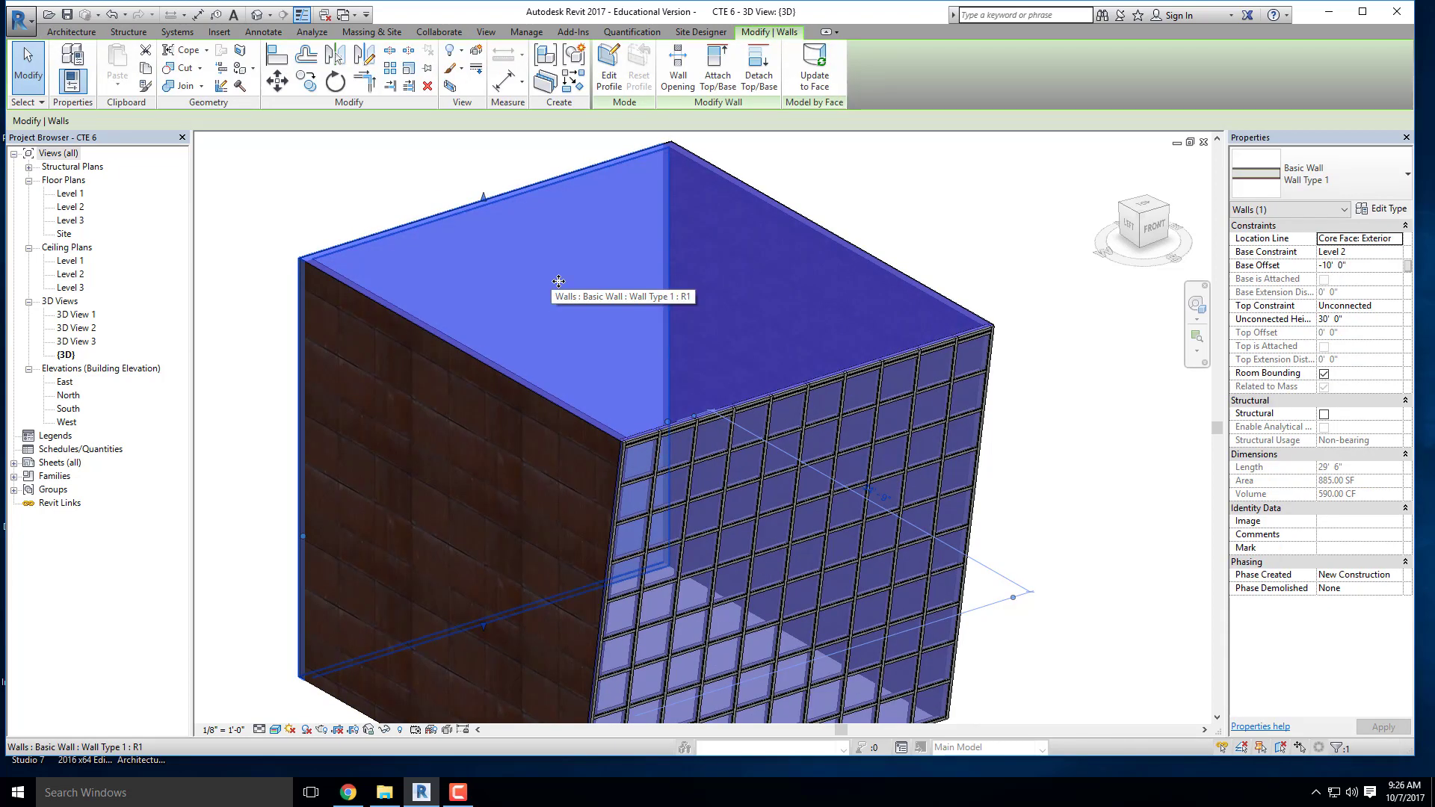
left_click(942, 222)
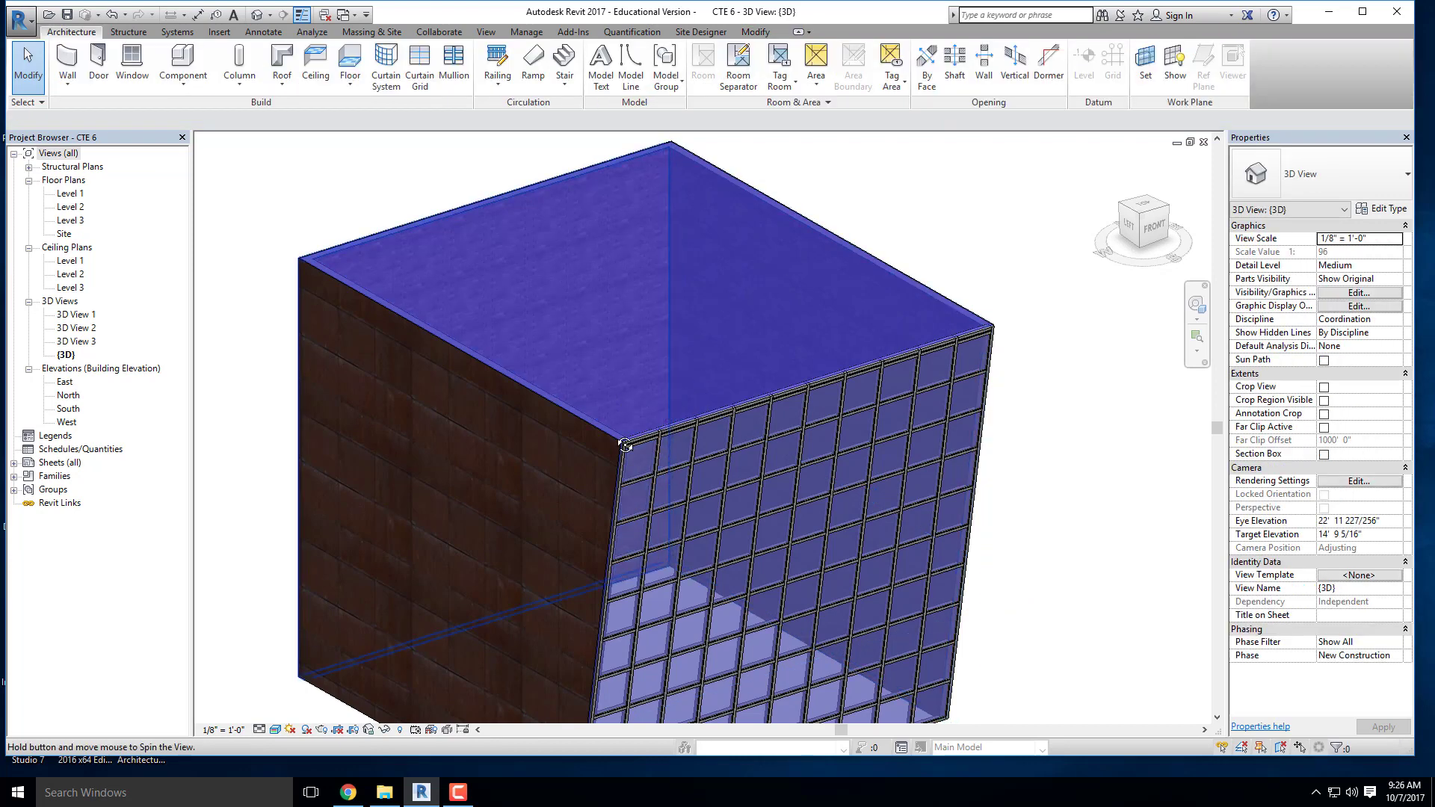
scroll(673, 500, "up", 5)
scroll(621, 343, "down", 8)
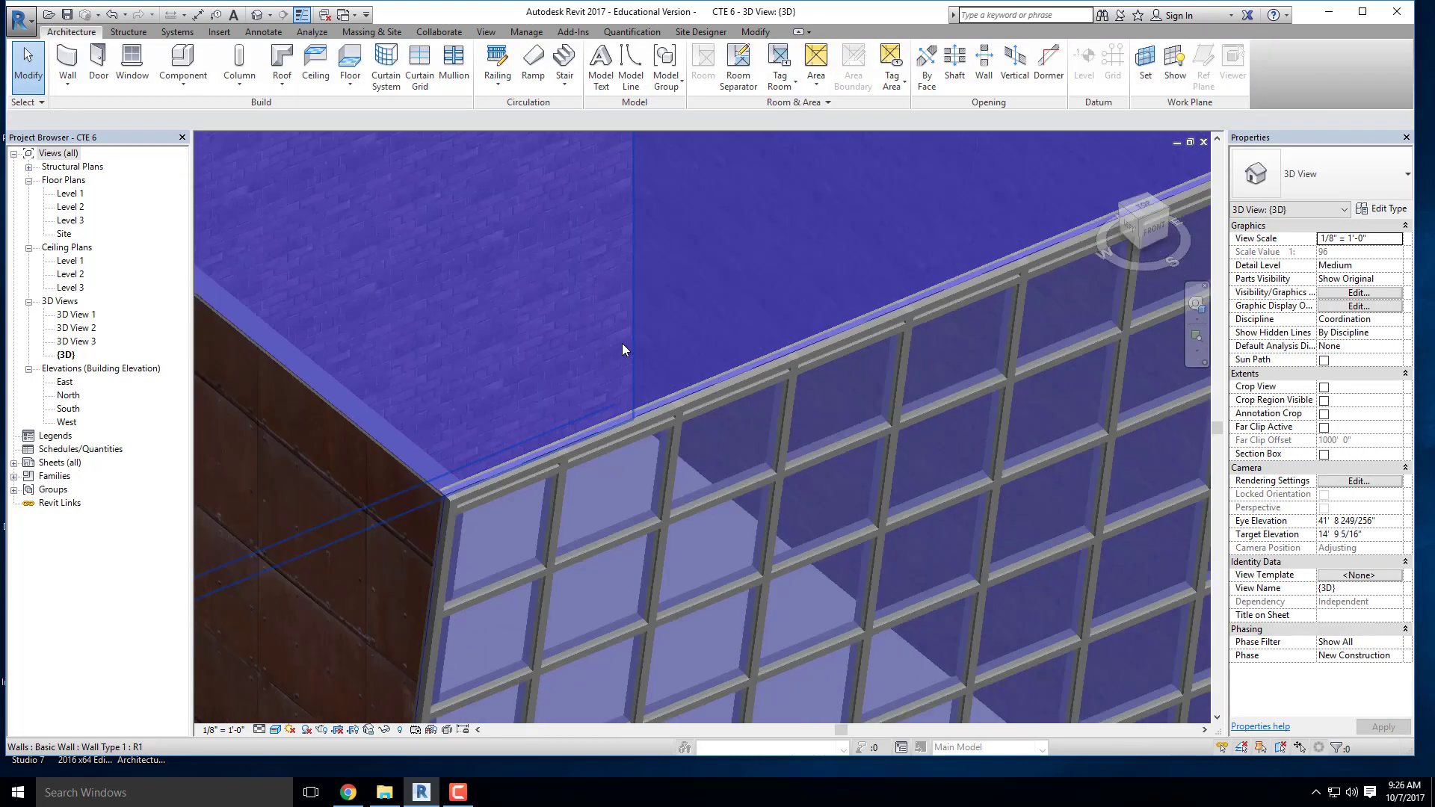
Step: Select the whole new building and filter the selection down to the Mass category only
left_click_drag(593, 302, 465, 204)
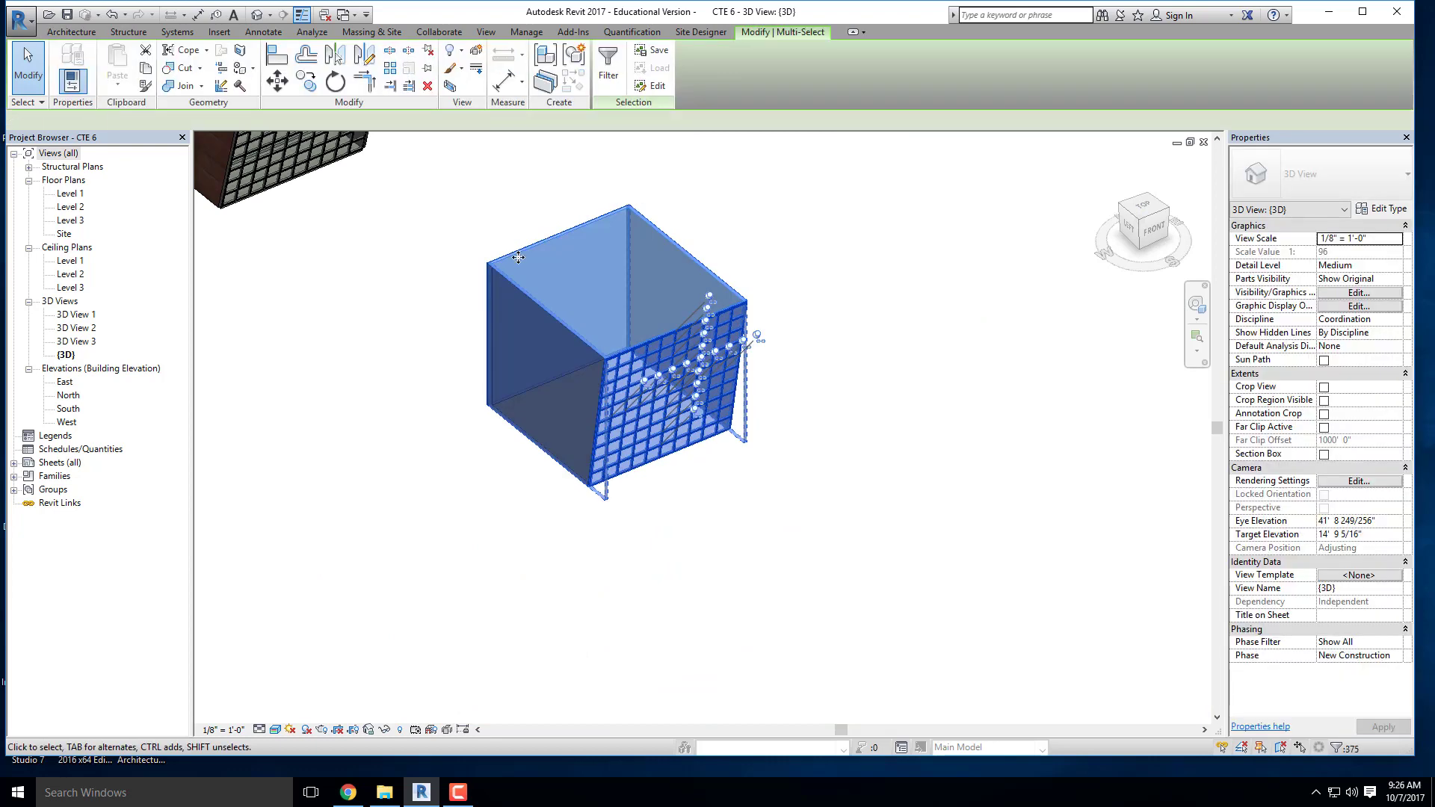
left_click(607, 63)
left_click(576, 350)
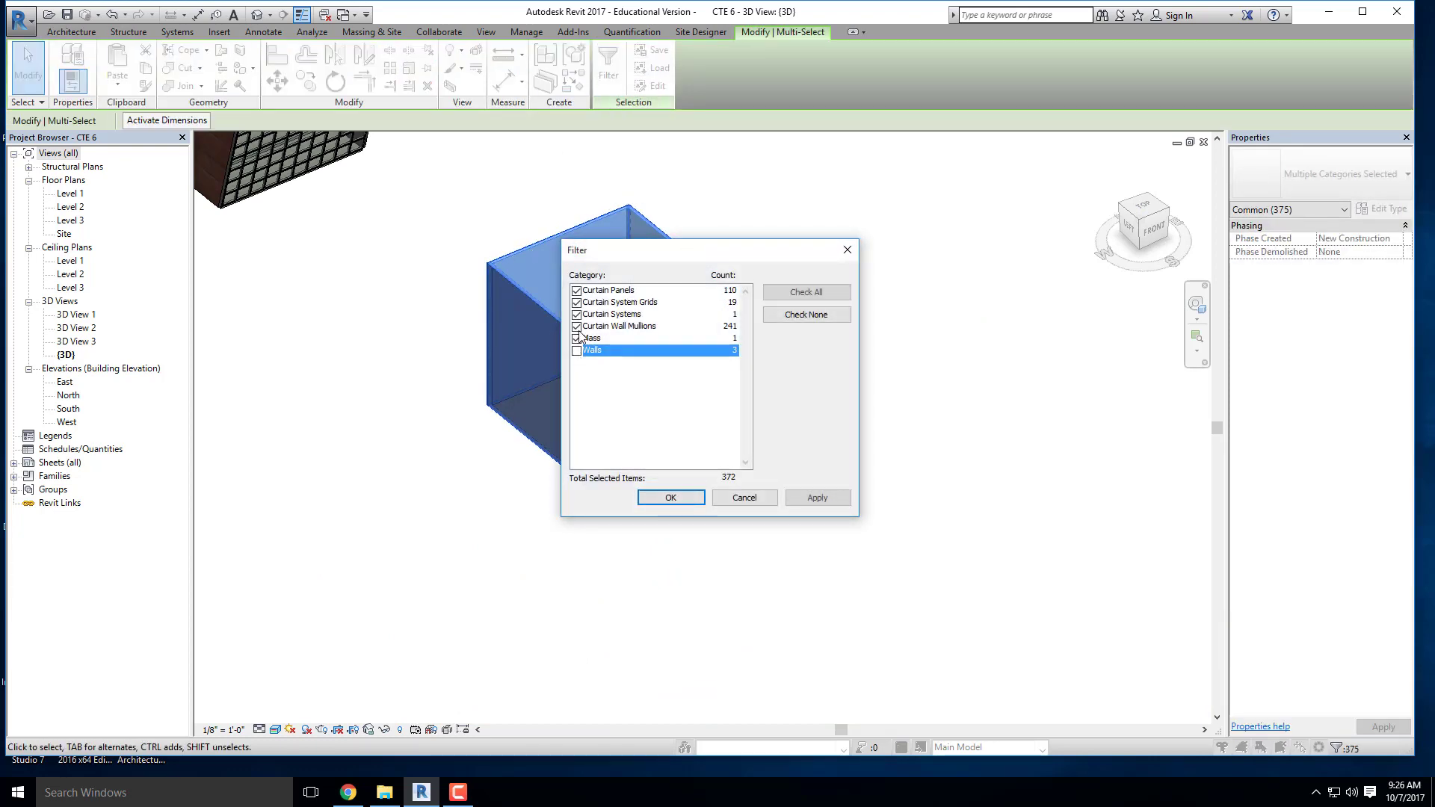
left_click(576, 326)
left_click(576, 314)
left_click(576, 302)
left_click(576, 291)
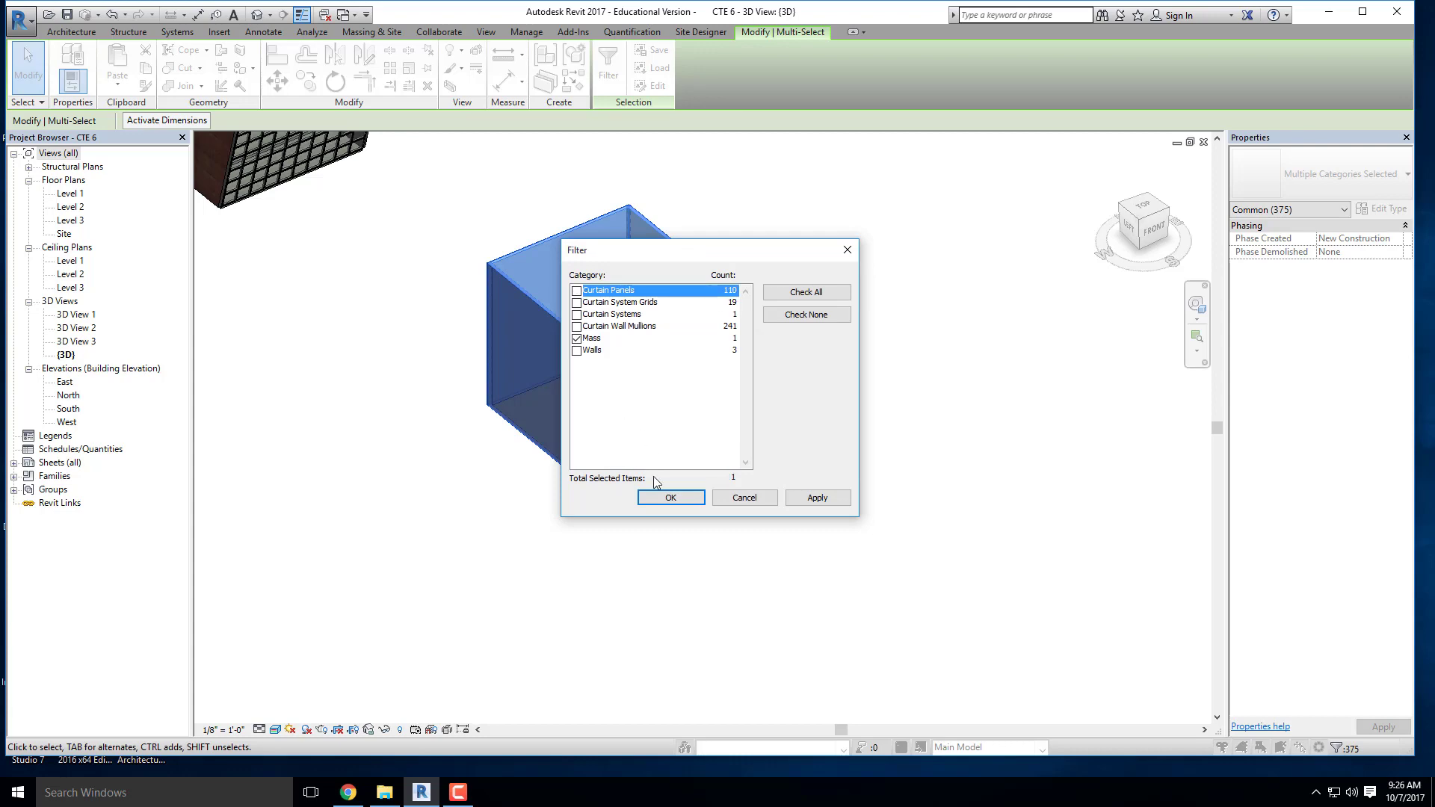
left_click(670, 498)
Step: Hide the selected mass element in the 3D view, leaving the walls and curtain system shown
middle_click_drag(750, 529, 649, 281, "shift")
right_click(641, 272)
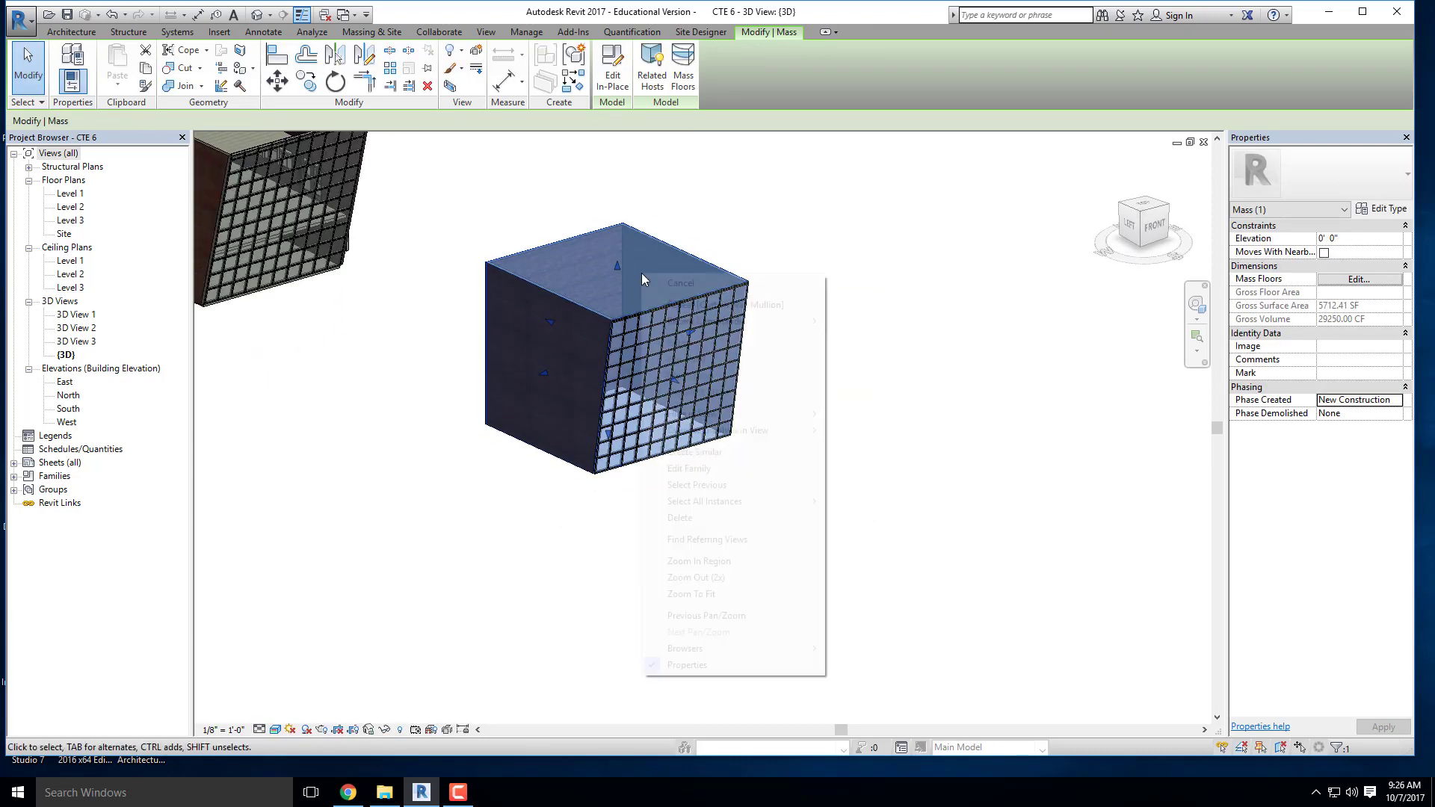
mouse_move(719, 423)
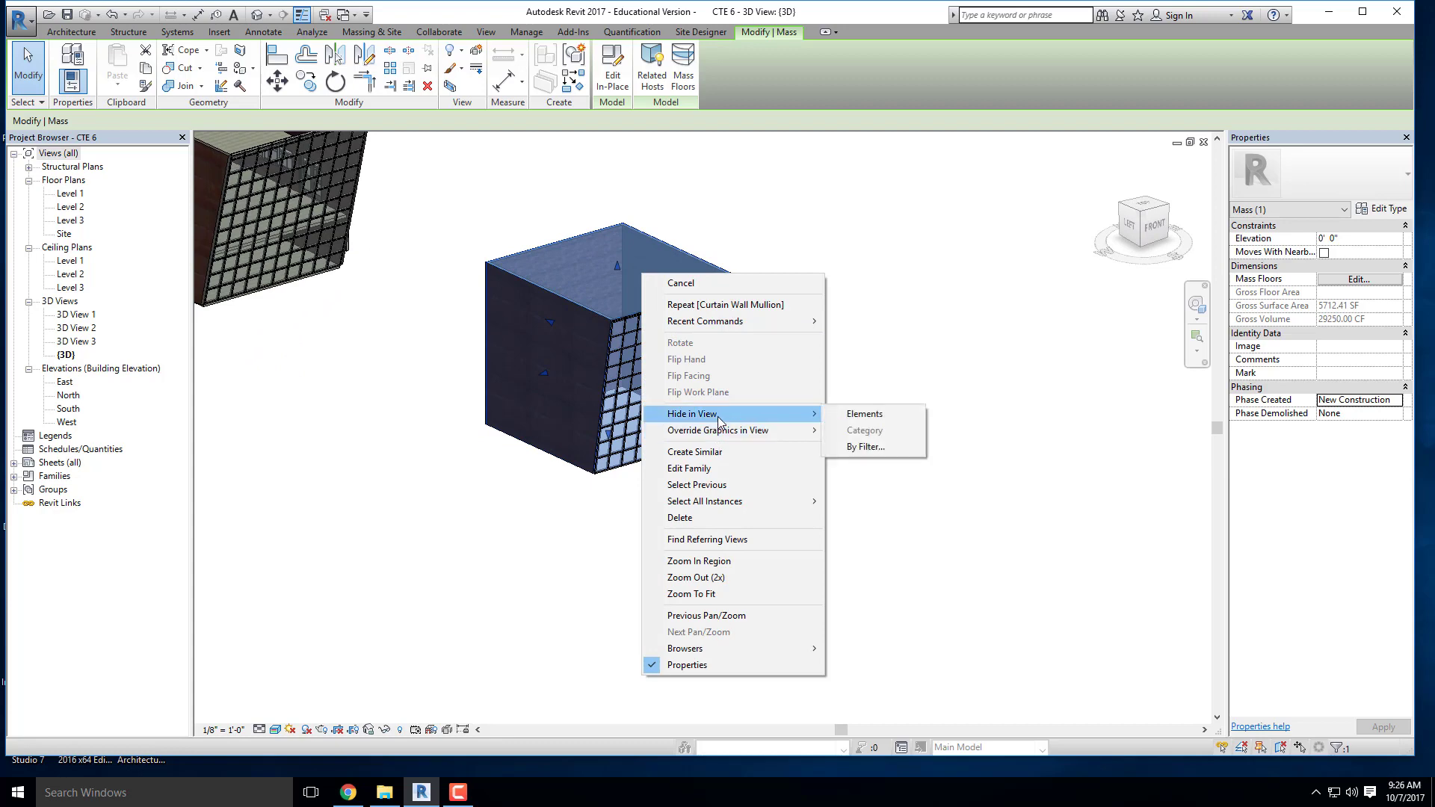
left_click(896, 415)
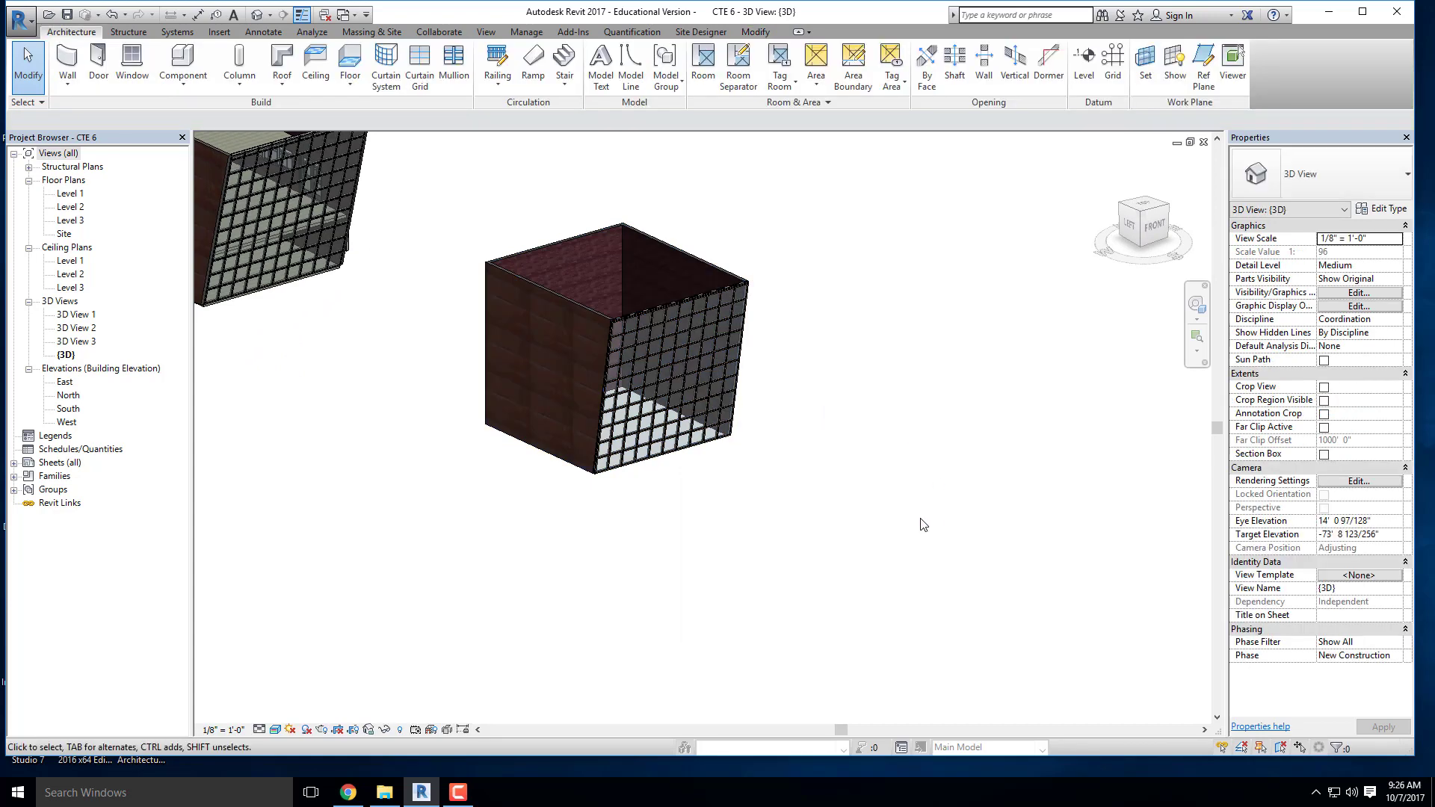
middle_click_drag(766, 543, 791, 550, "shift")
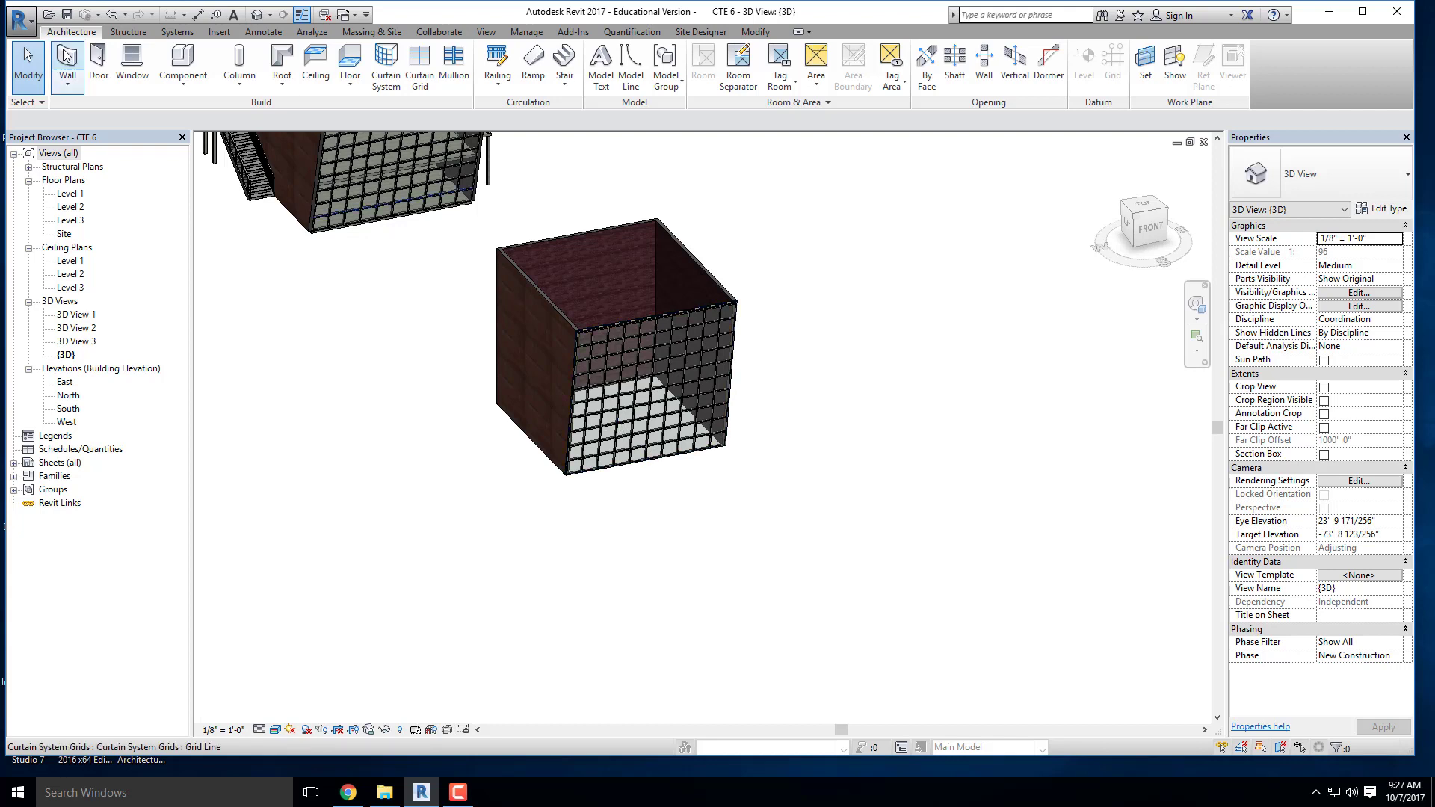
Step: Undo the hiding of the mass in the 3D view
left_click(528, 32)
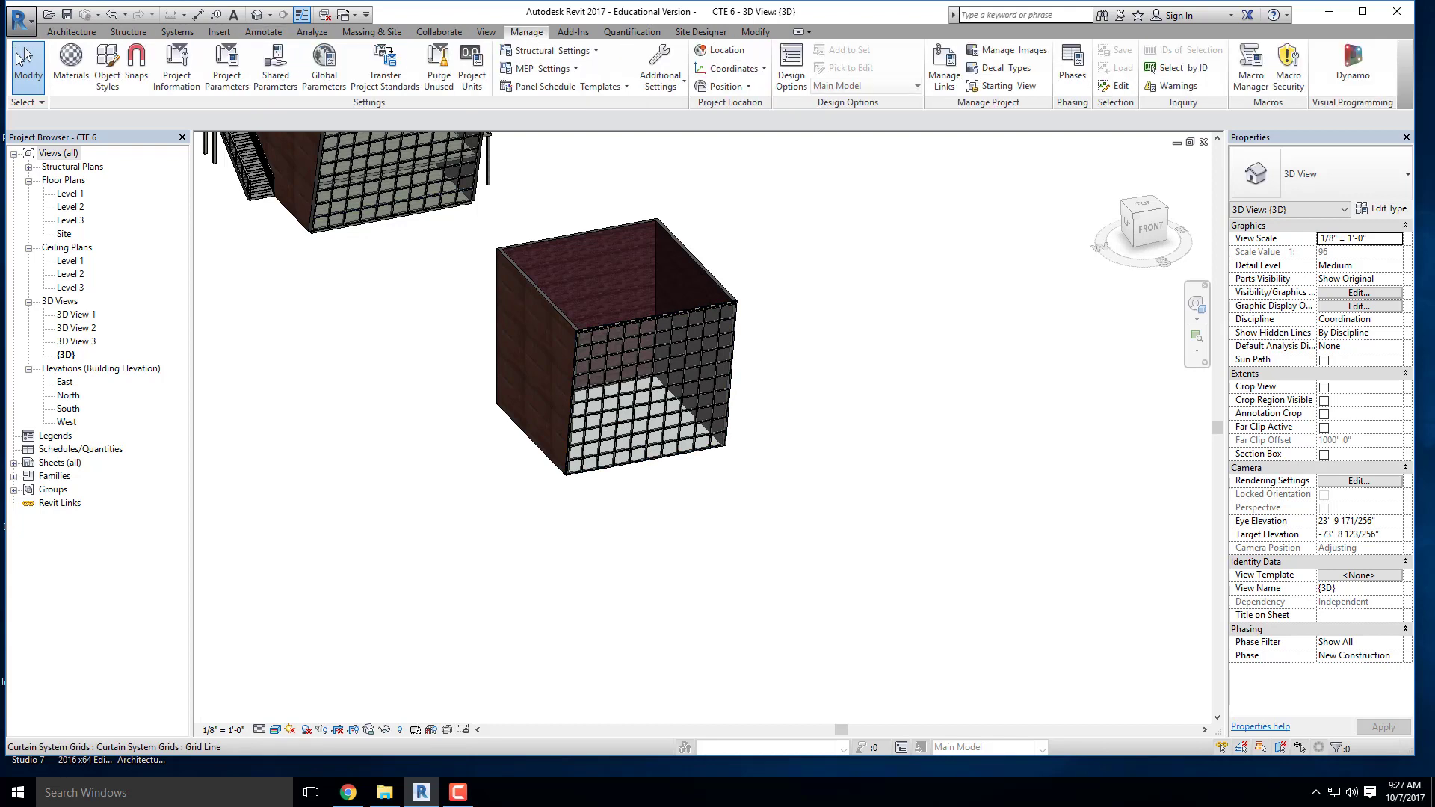
left_click(485, 32)
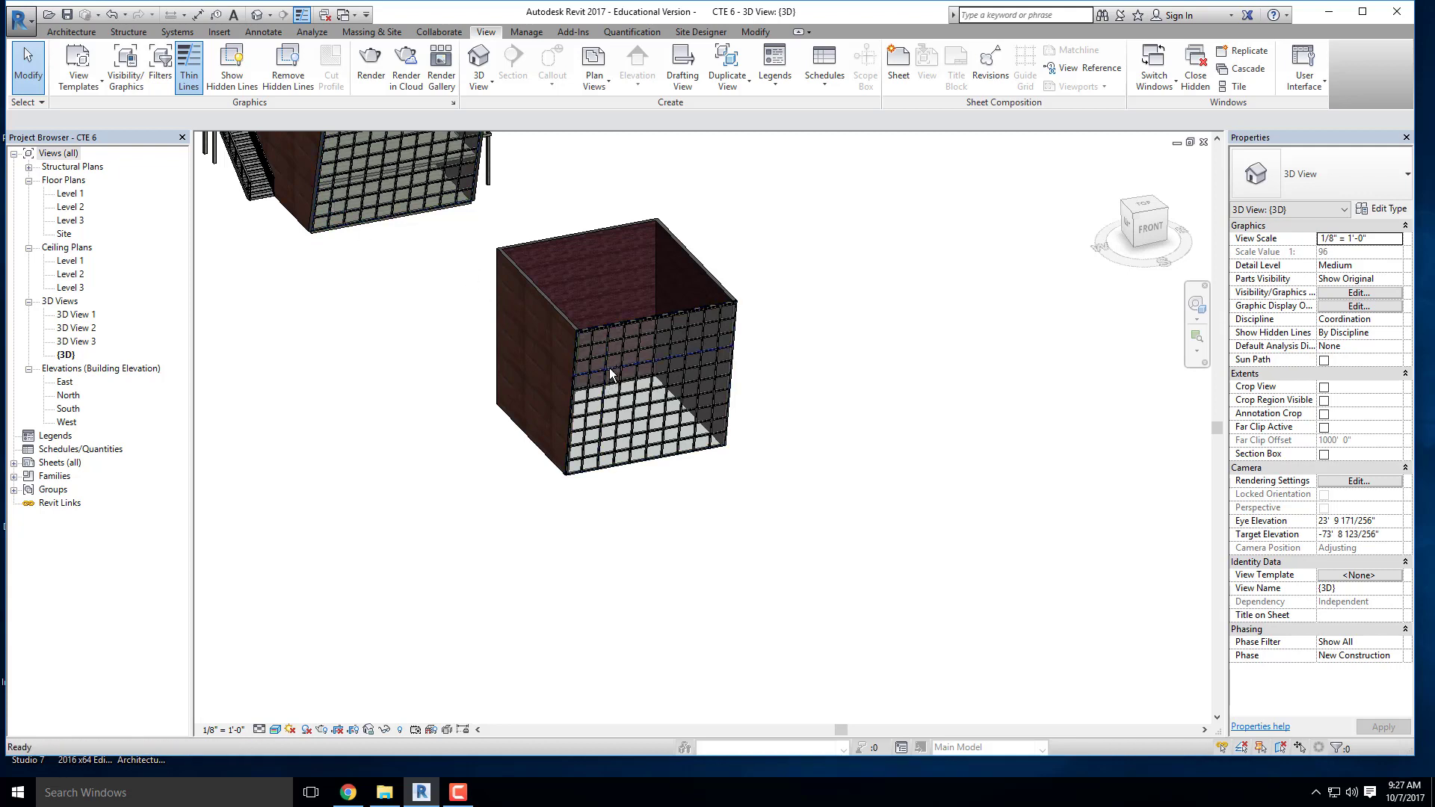
middle_click_drag(538, 419, 451, 491, "shift")
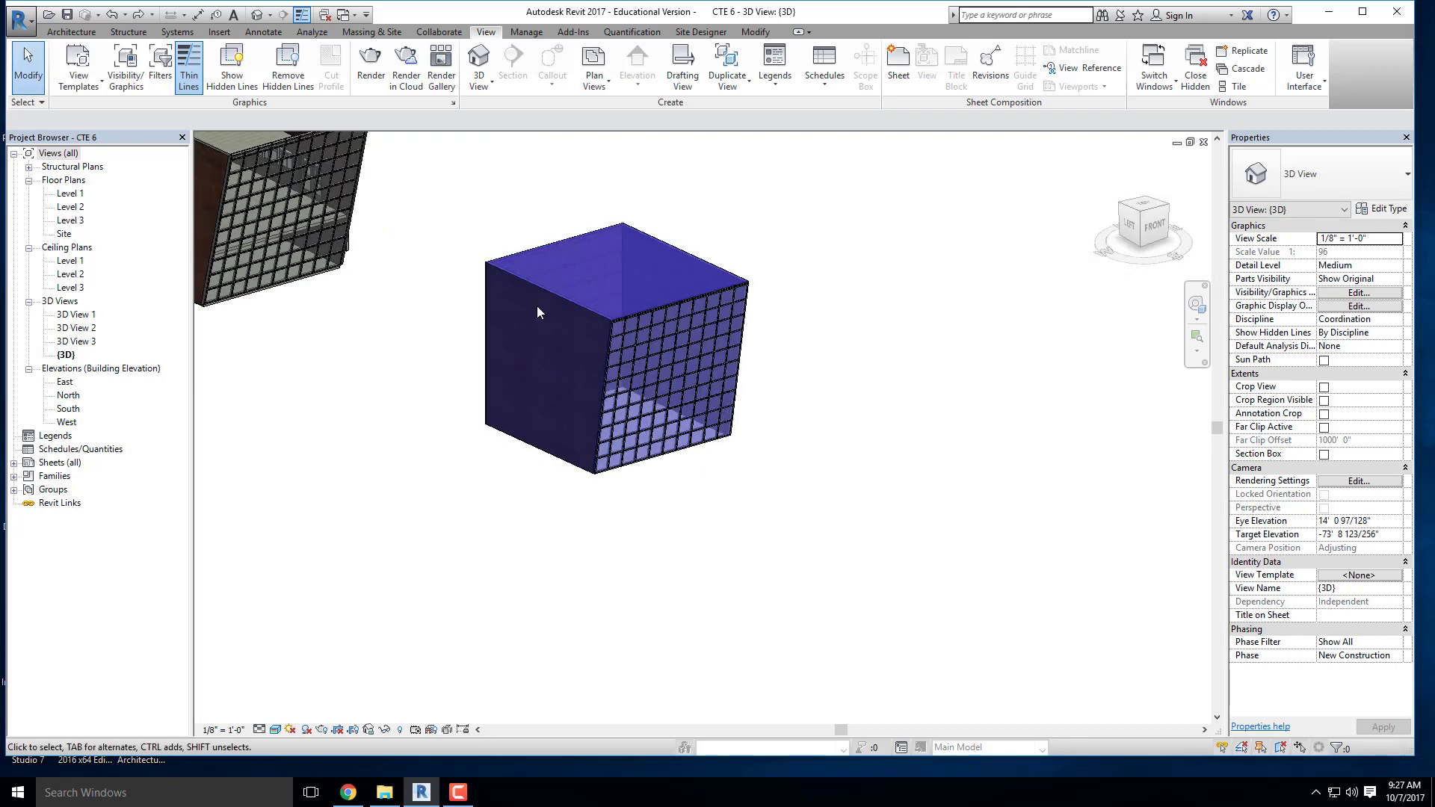
Step: Select the whole new building and filter the selection so only the Mass category stays checked
scroll(531, 261, "up", 2)
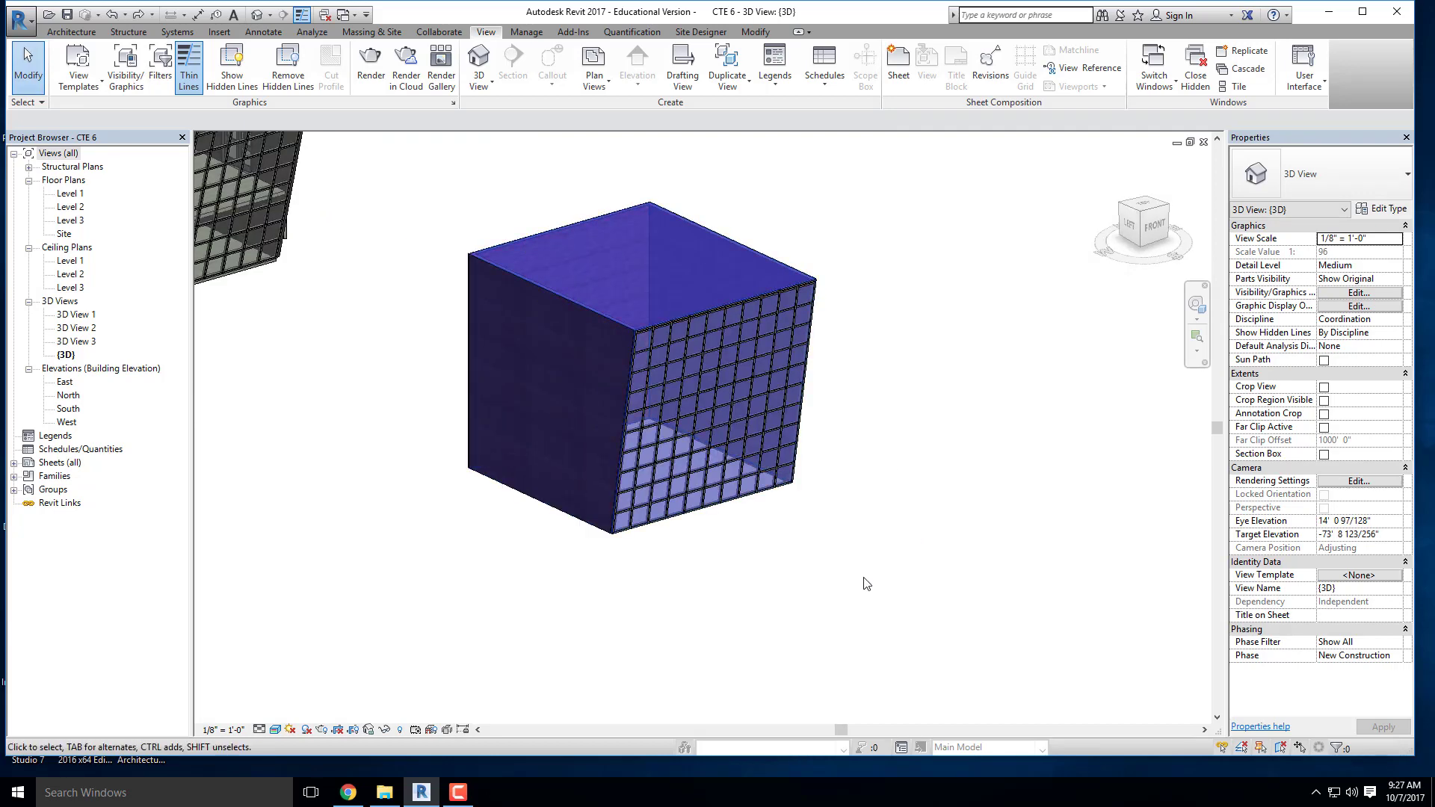
left_click_drag(658, 378, 446, 210)
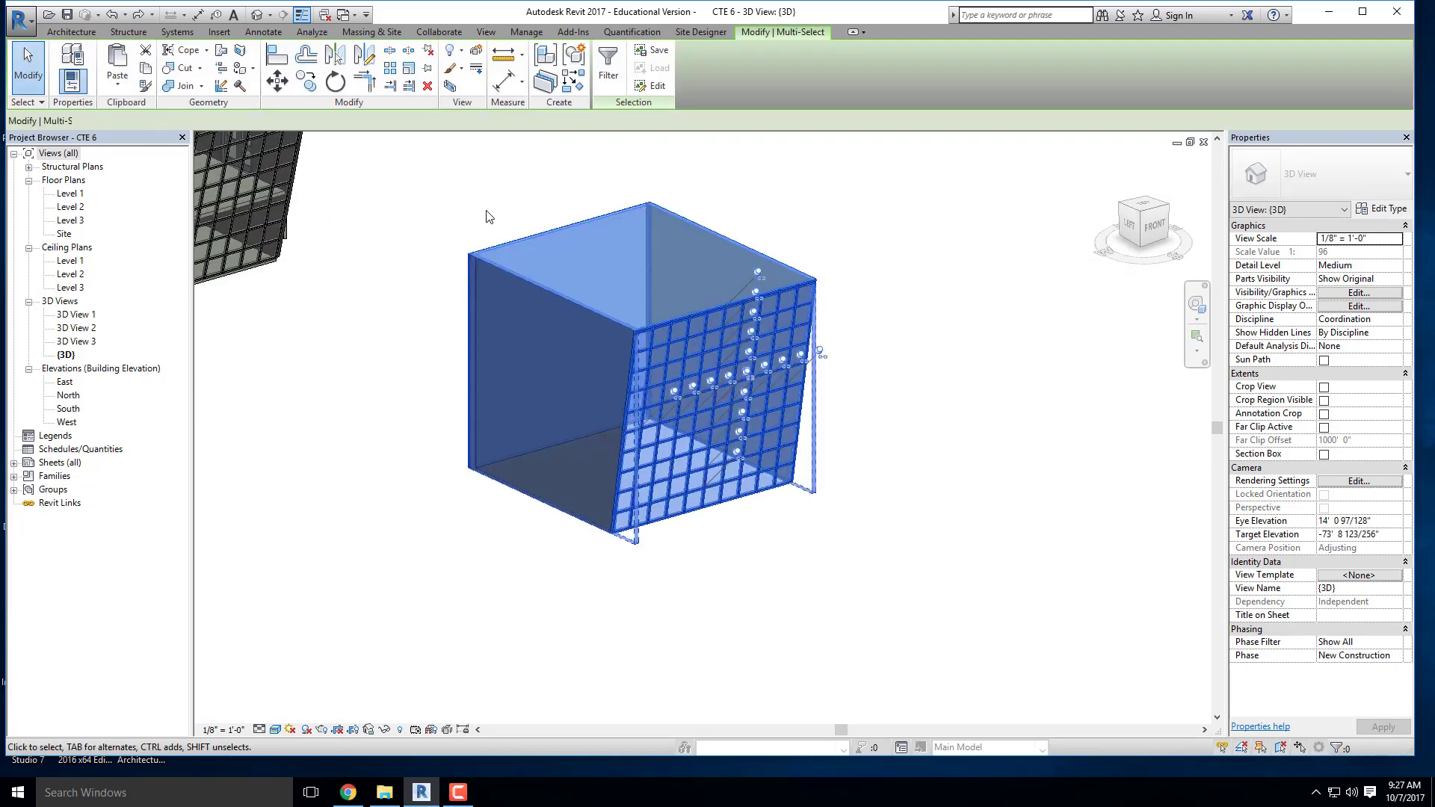
left_click(604, 65)
left_click(576, 350)
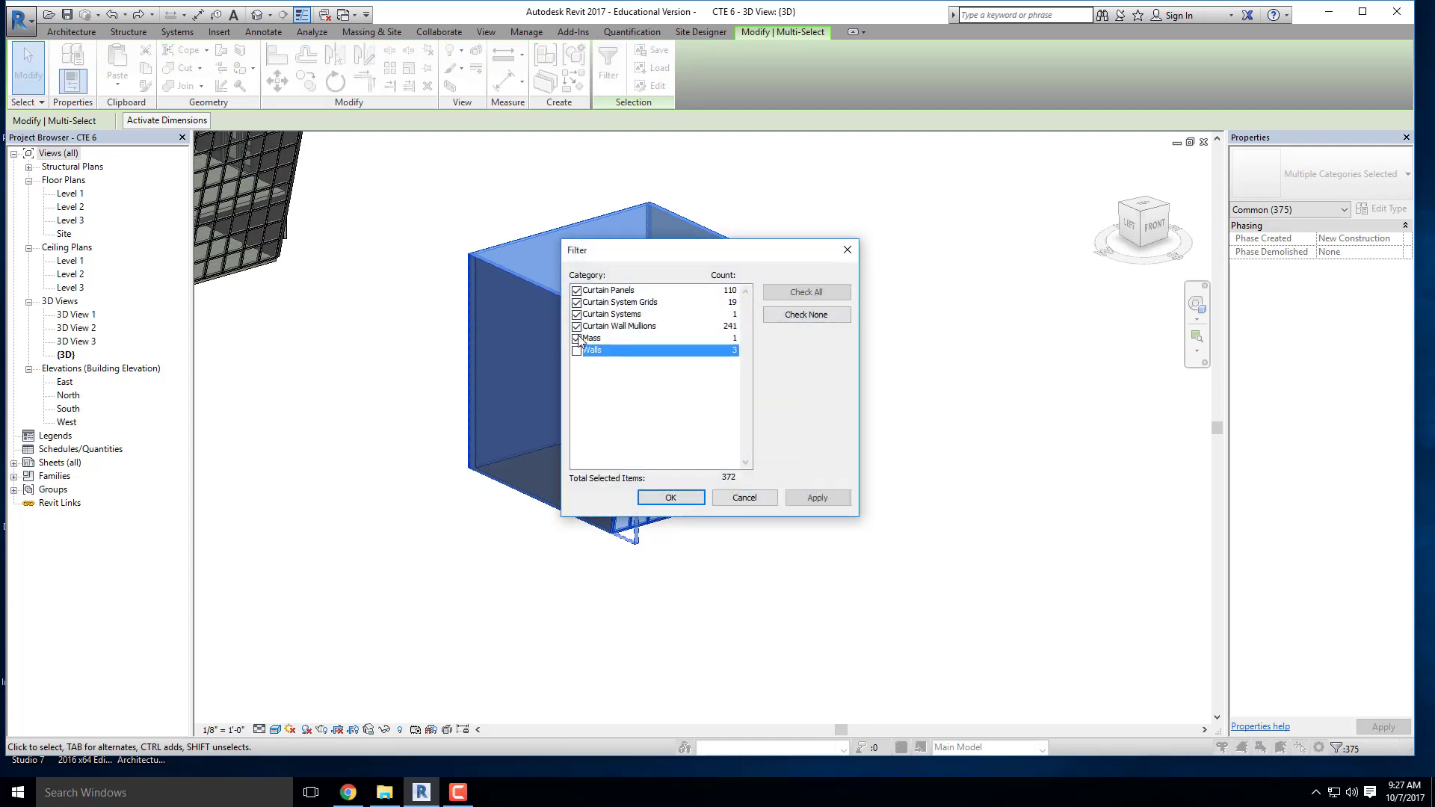
left_click(576, 326)
left_click(576, 314)
left_click(576, 302)
left_click(576, 290)
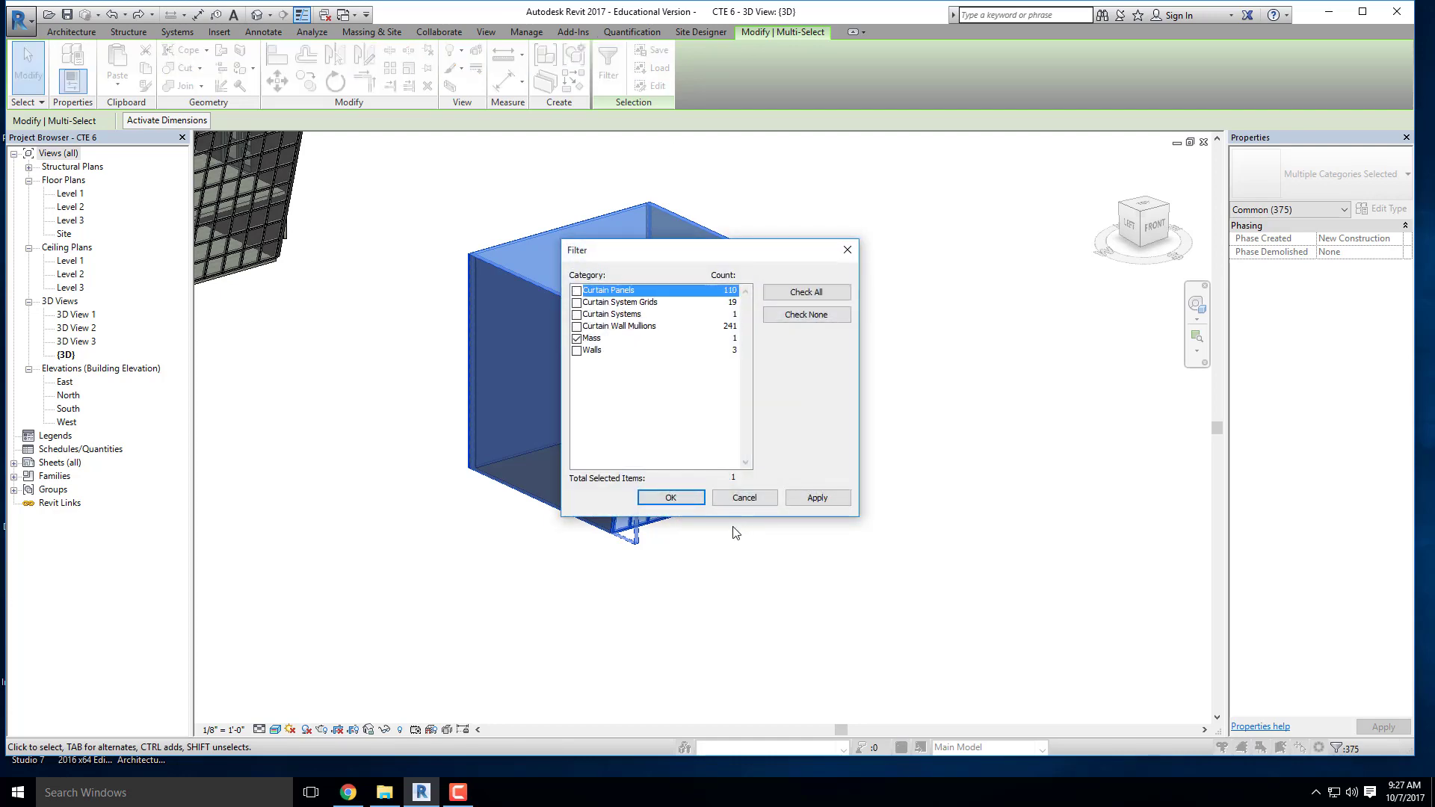
left_click(670, 497)
Step: Edit the mass in place, pull the top edge of its rear face outward so the face slopes, and finish the mass
middle_click_drag(622, 379, 817, 397, "shift")
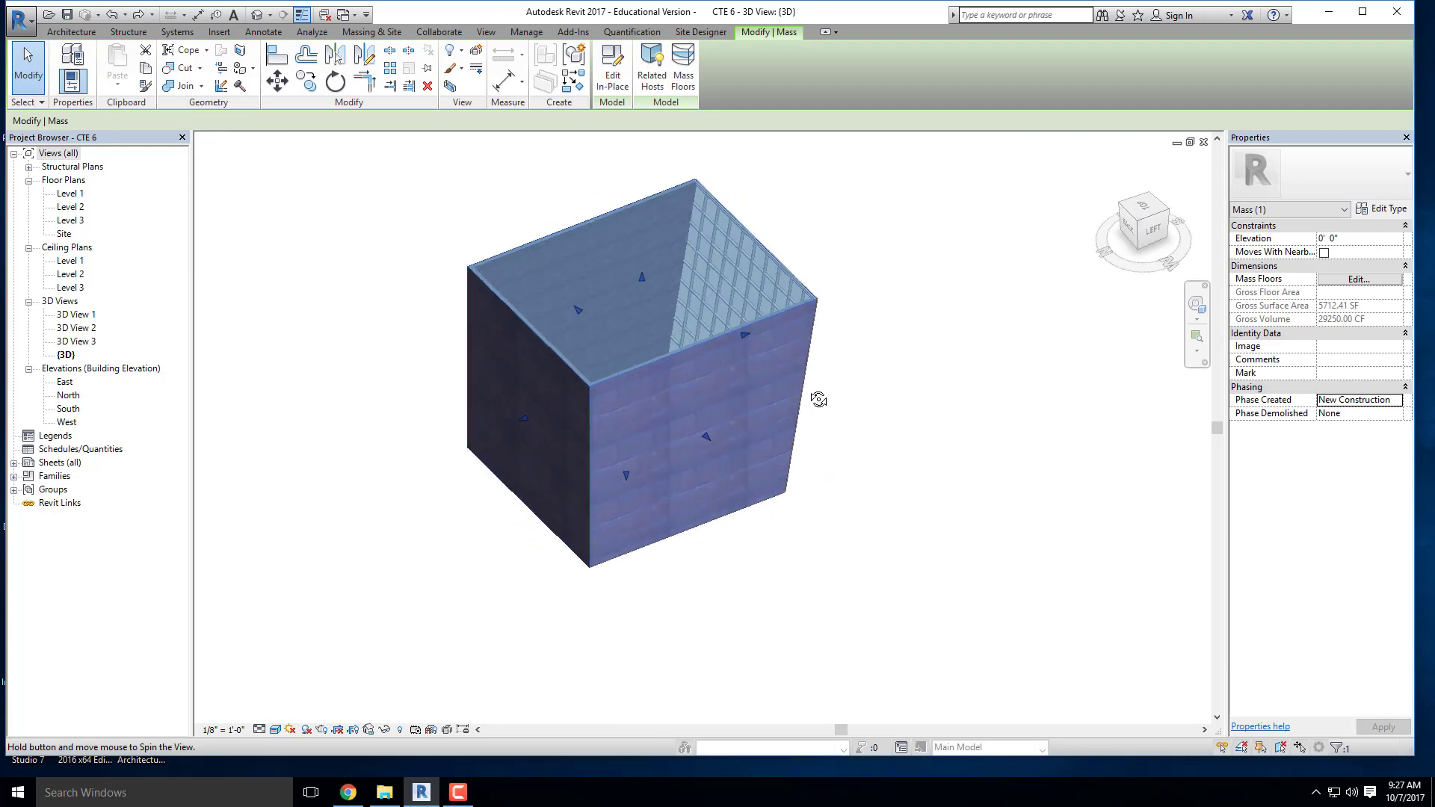
left_click(607, 81)
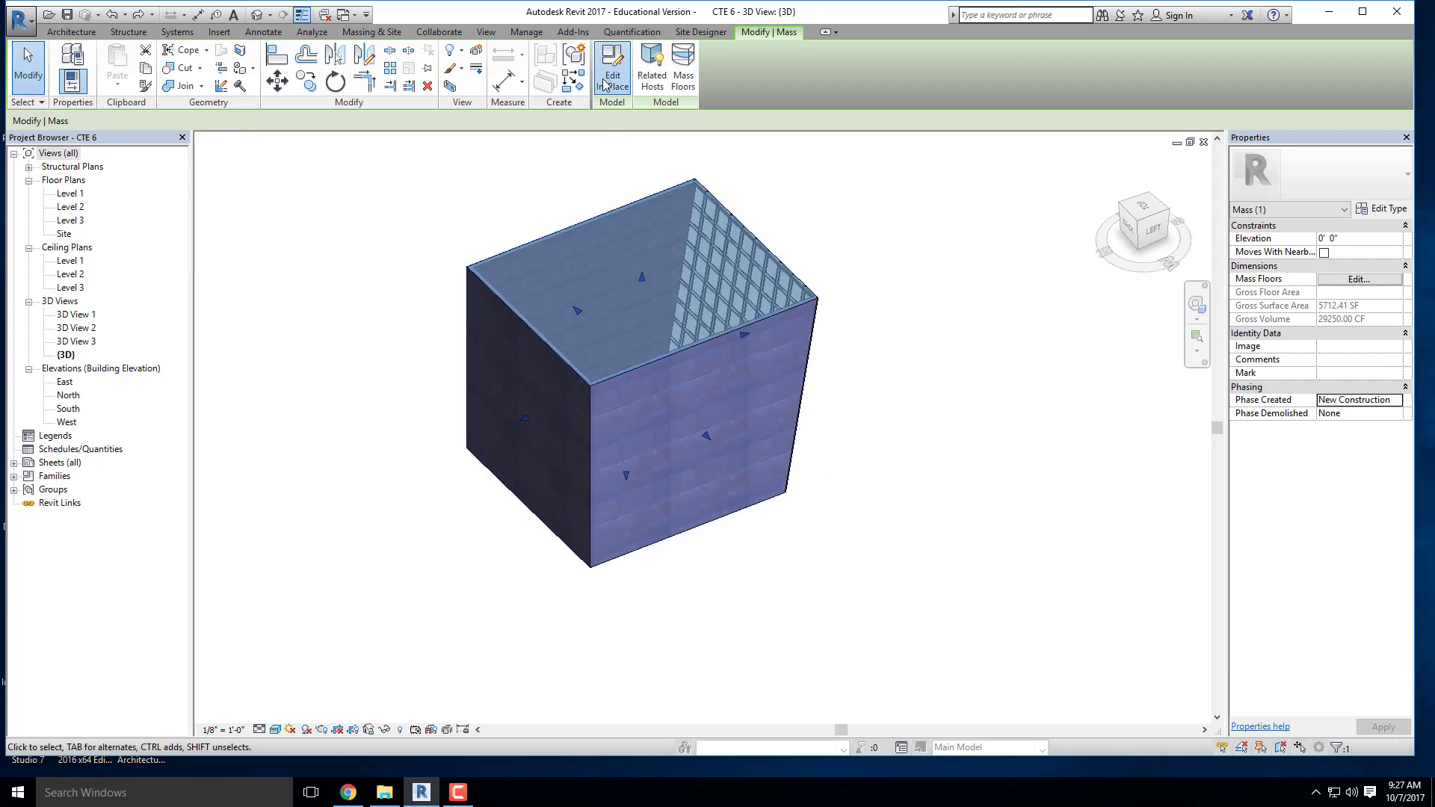
left_click(524, 307)
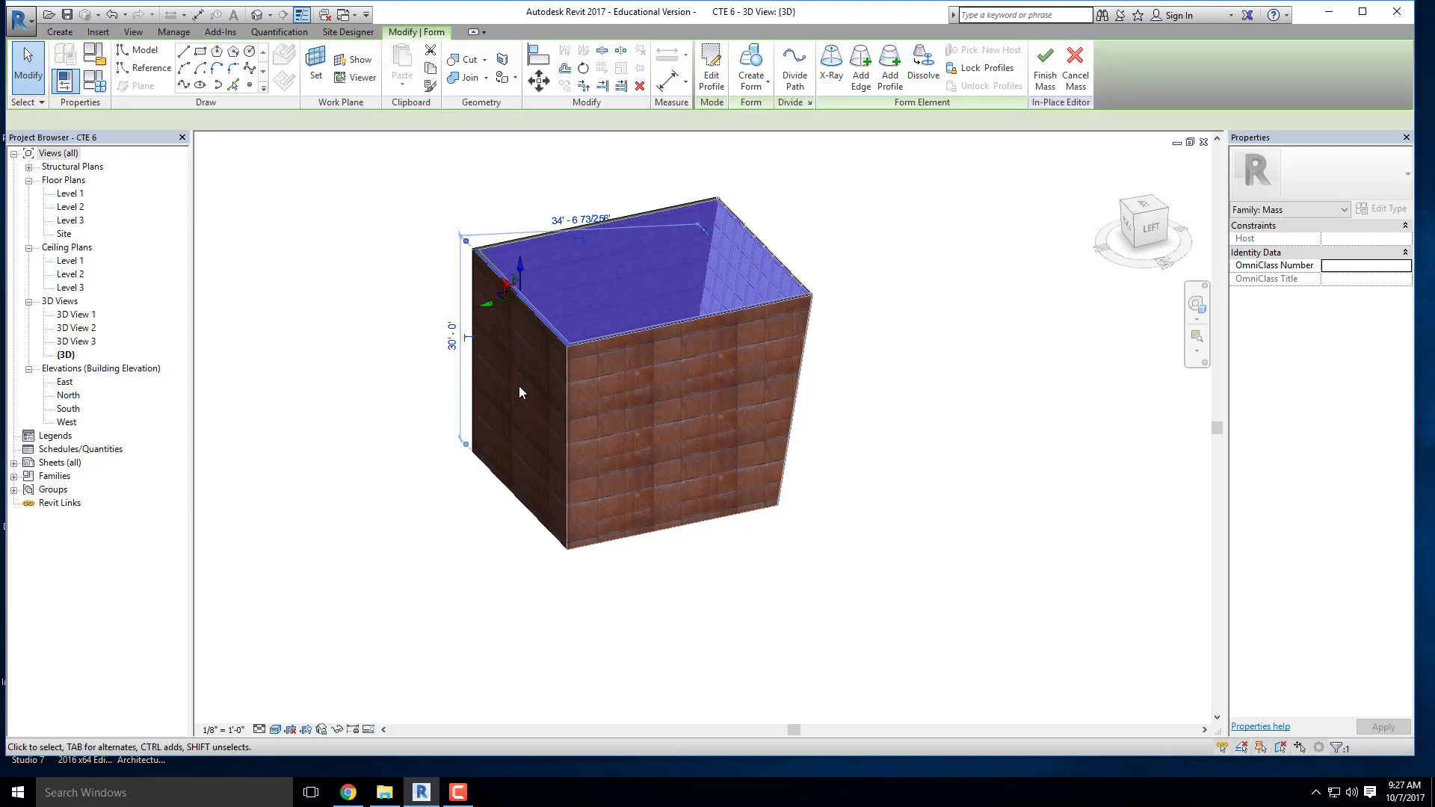
left_click_drag(495, 308, 451, 315)
left_click(684, 581)
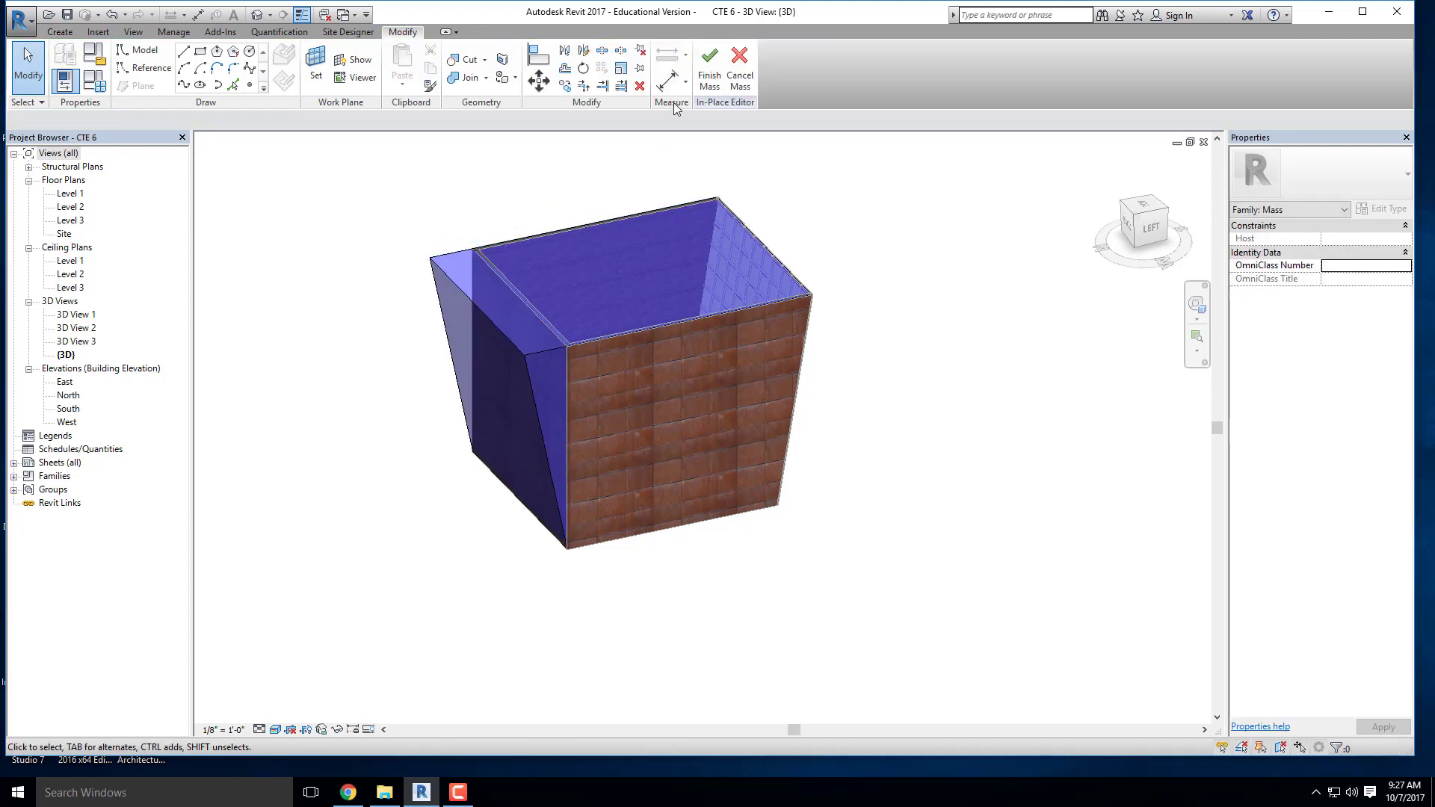
left_click(709, 69)
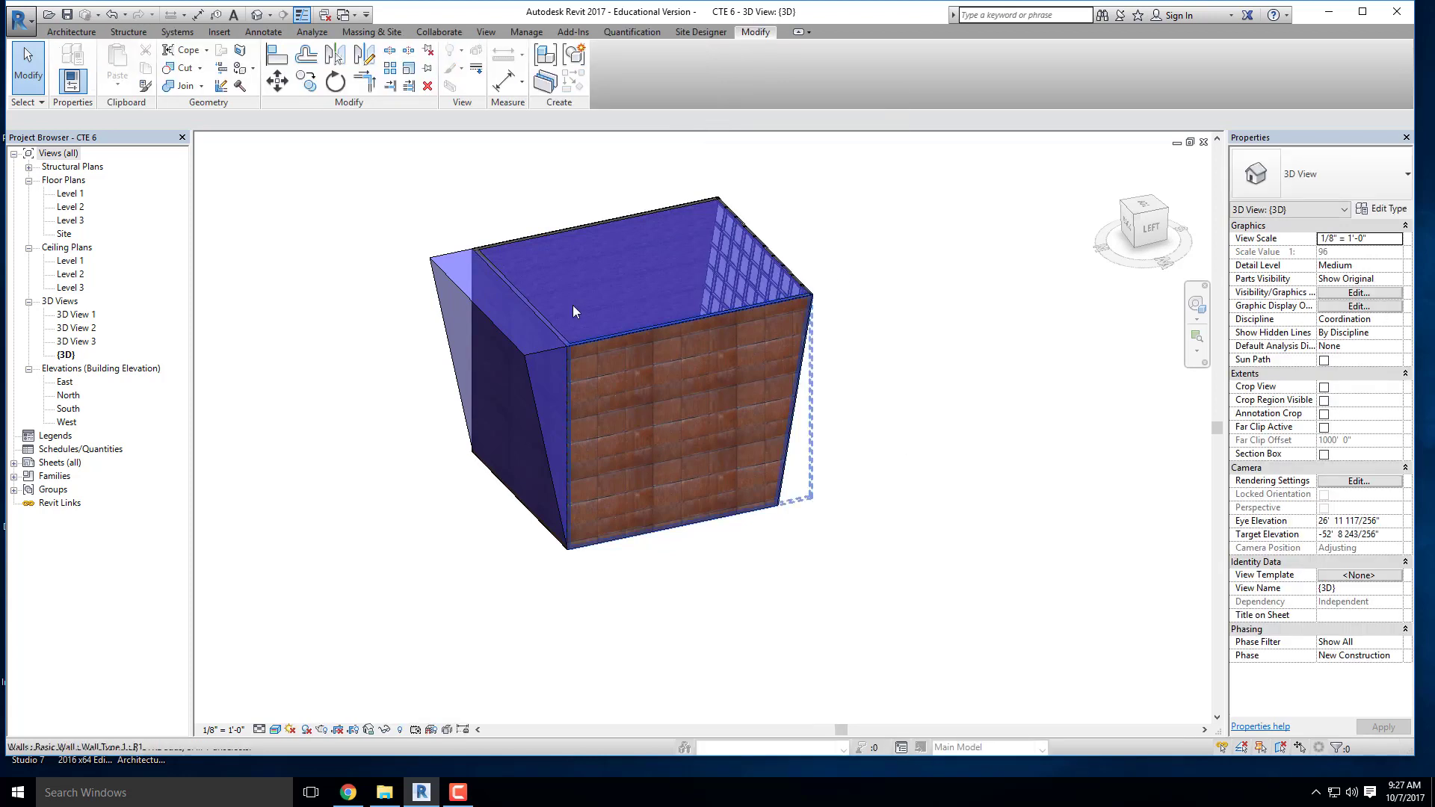
Step: Try to update the vertical rear wall to the mass's sloped rear face
left_click(540, 320)
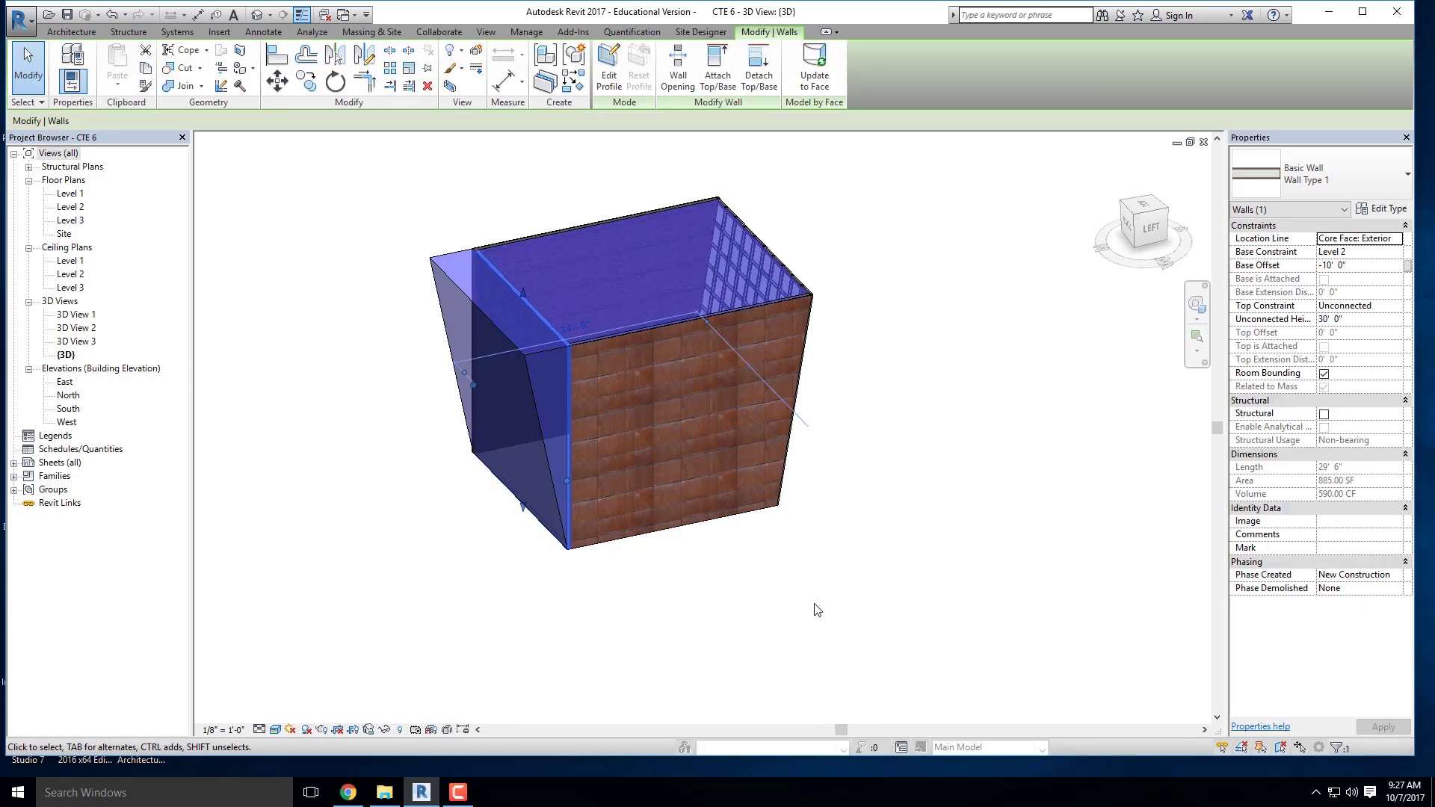
left_click(814, 75)
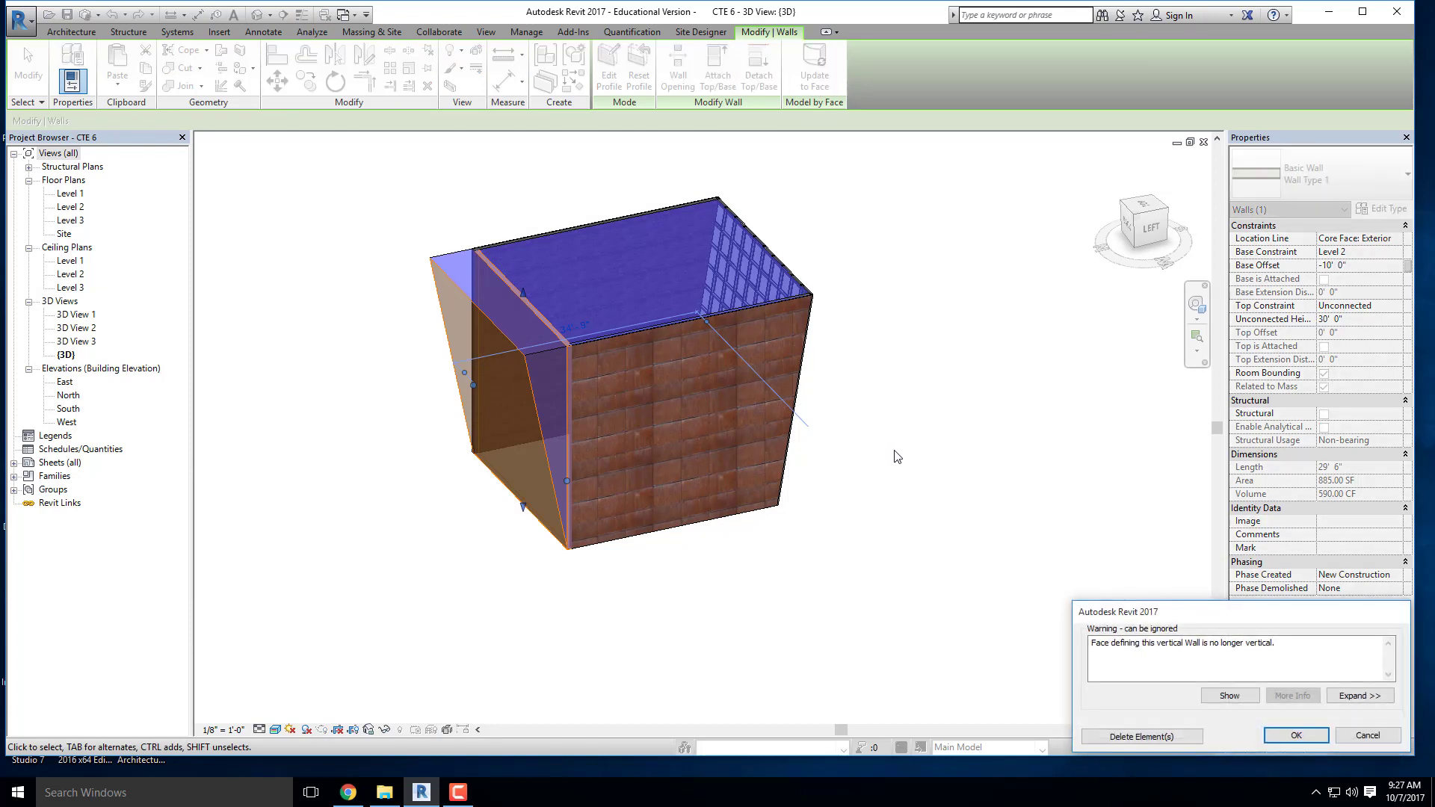
left_click(1296, 735)
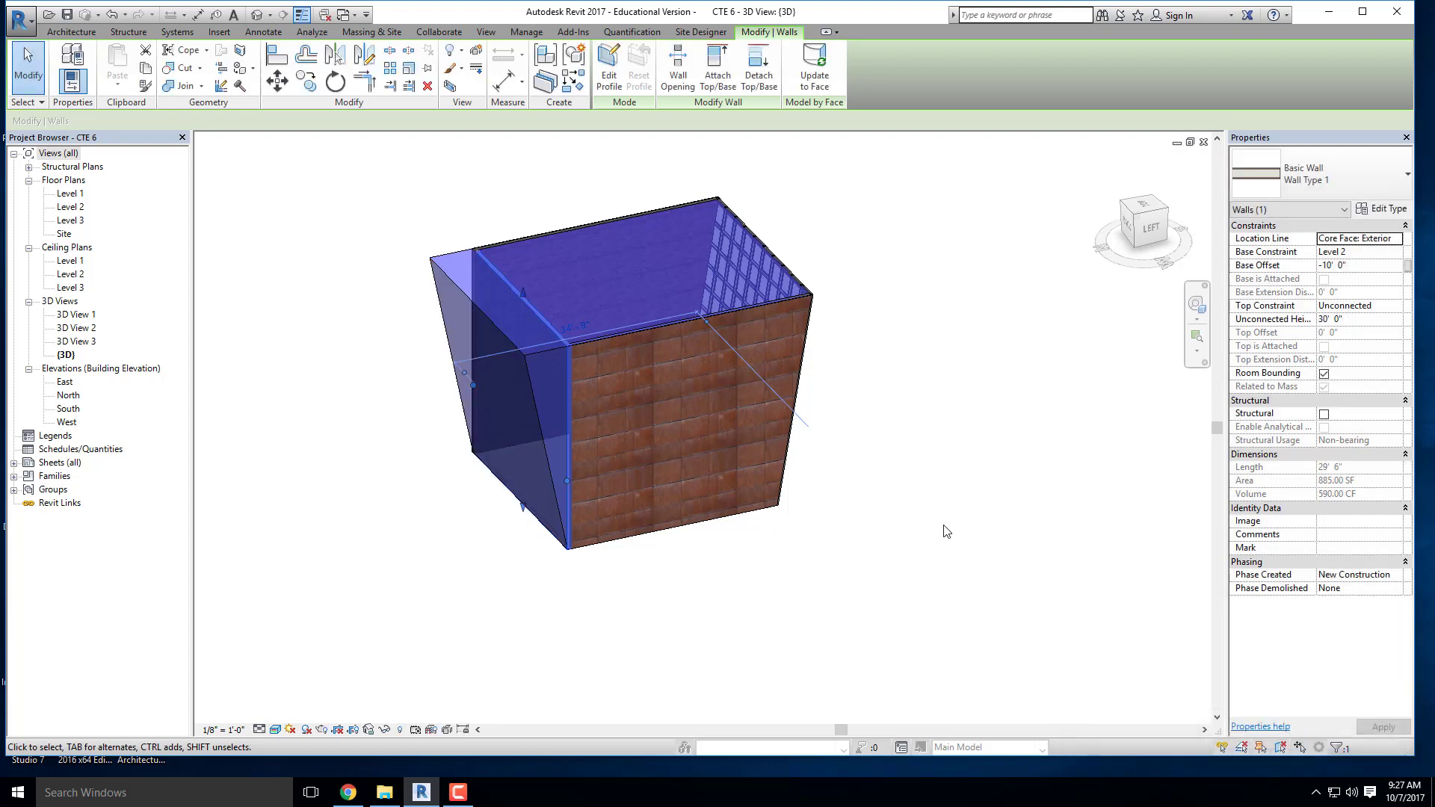
left_click(944, 528)
left_click(518, 300)
scroll(516, 312, "up", 2)
left_click(814, 71)
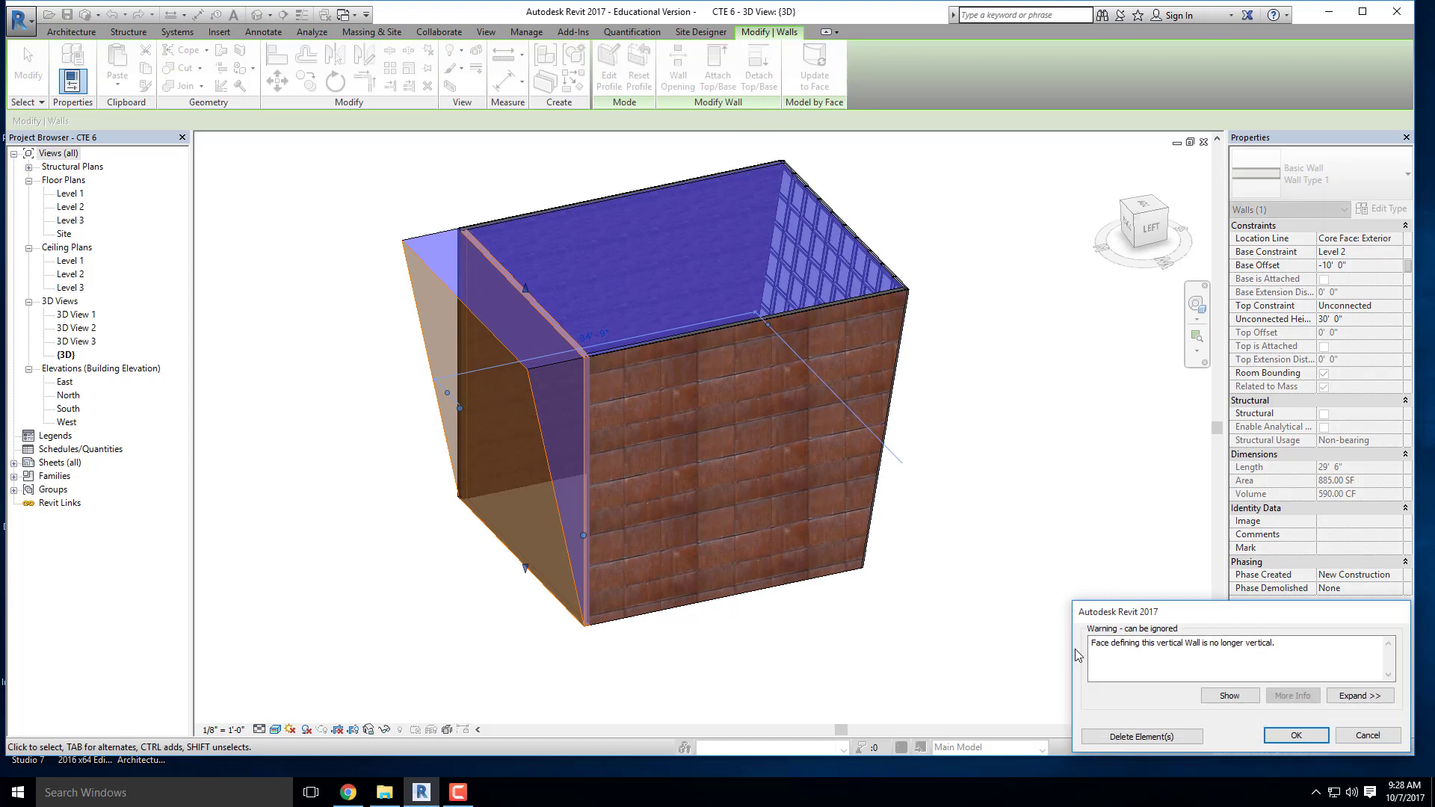
left_click(1367, 735)
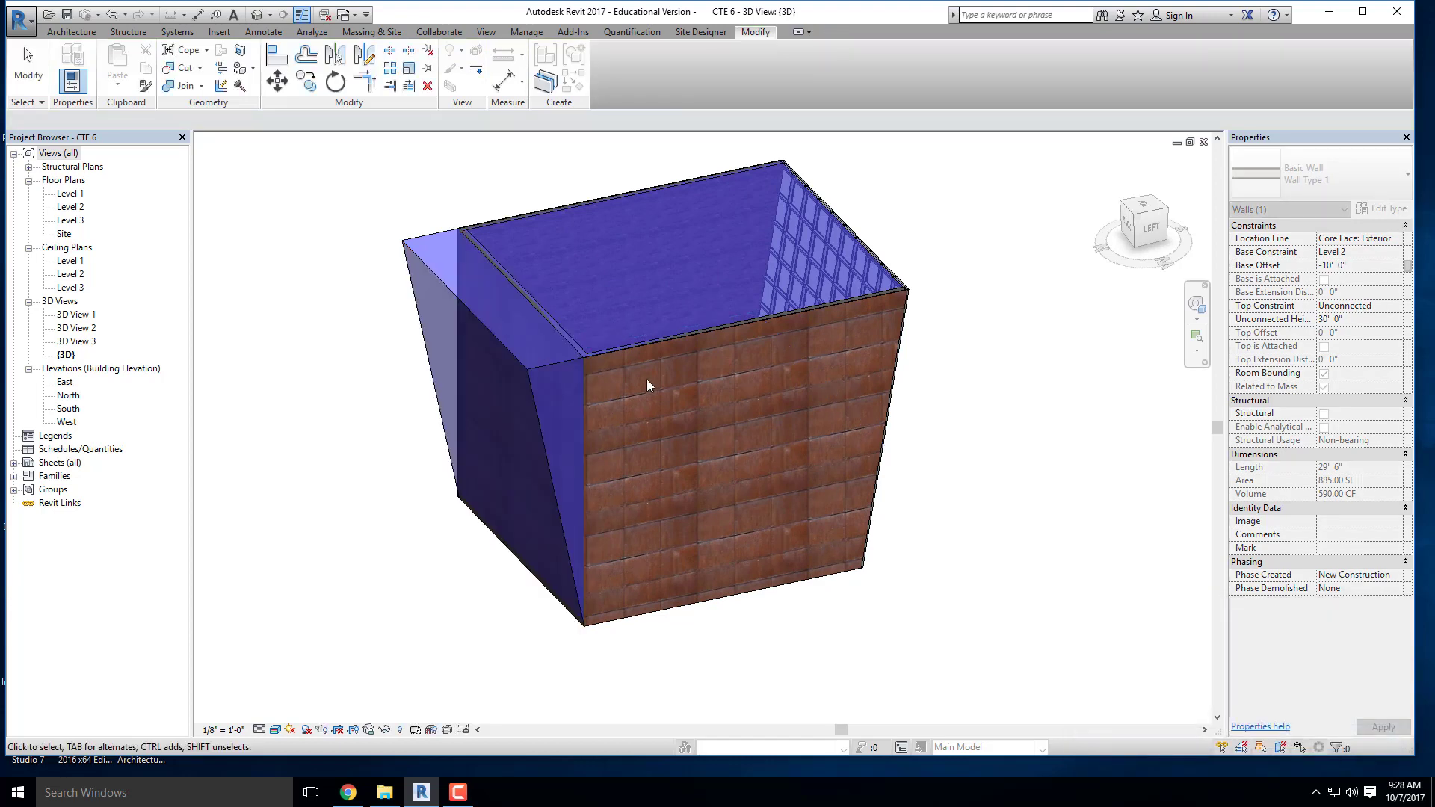
Step: Delete the vertical rear wall and place a Wall Type 1 wall by face on the mass's sloped rear face
left_click(563, 338)
key("Escape")
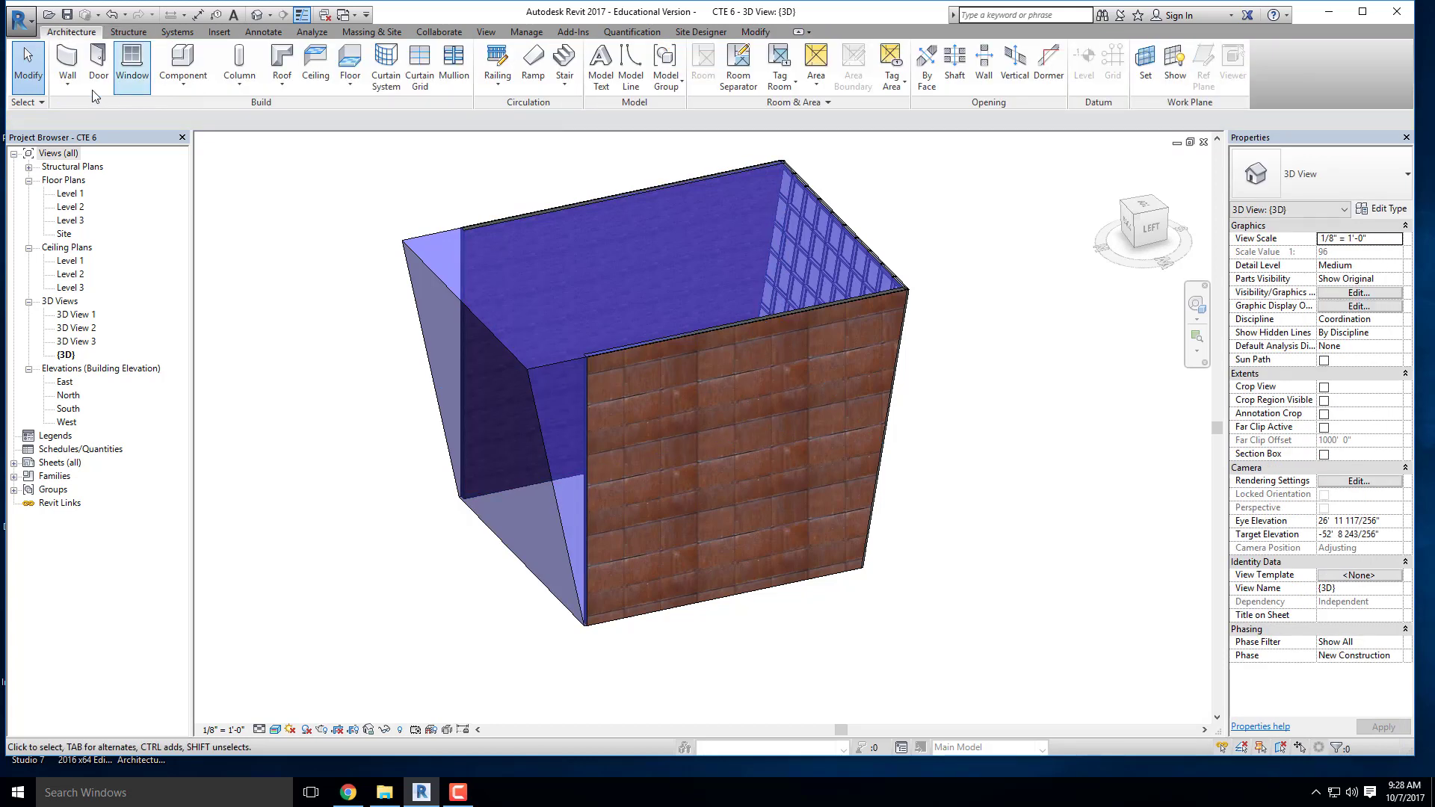
left_click(68, 82)
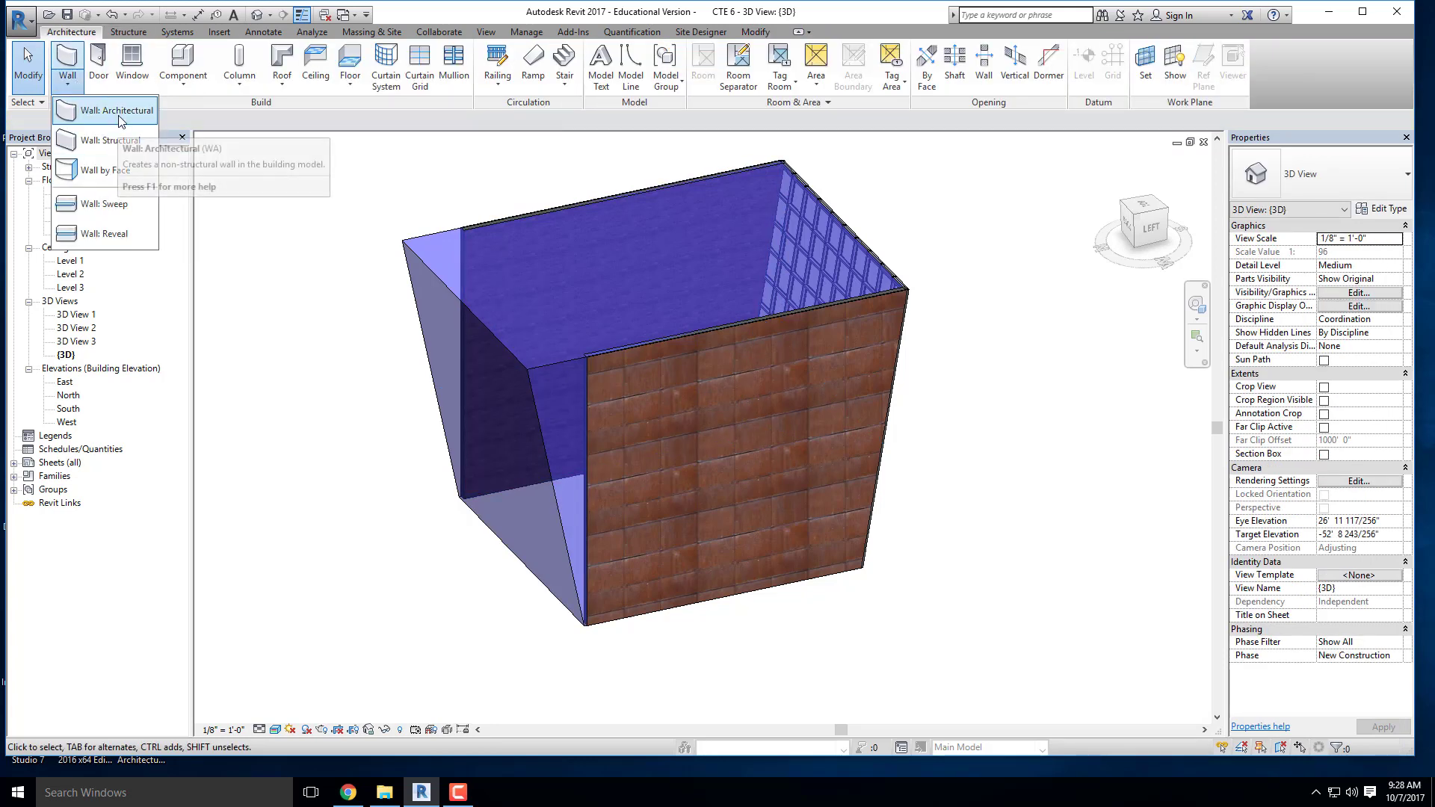
left_click(109, 170)
left_click(513, 355)
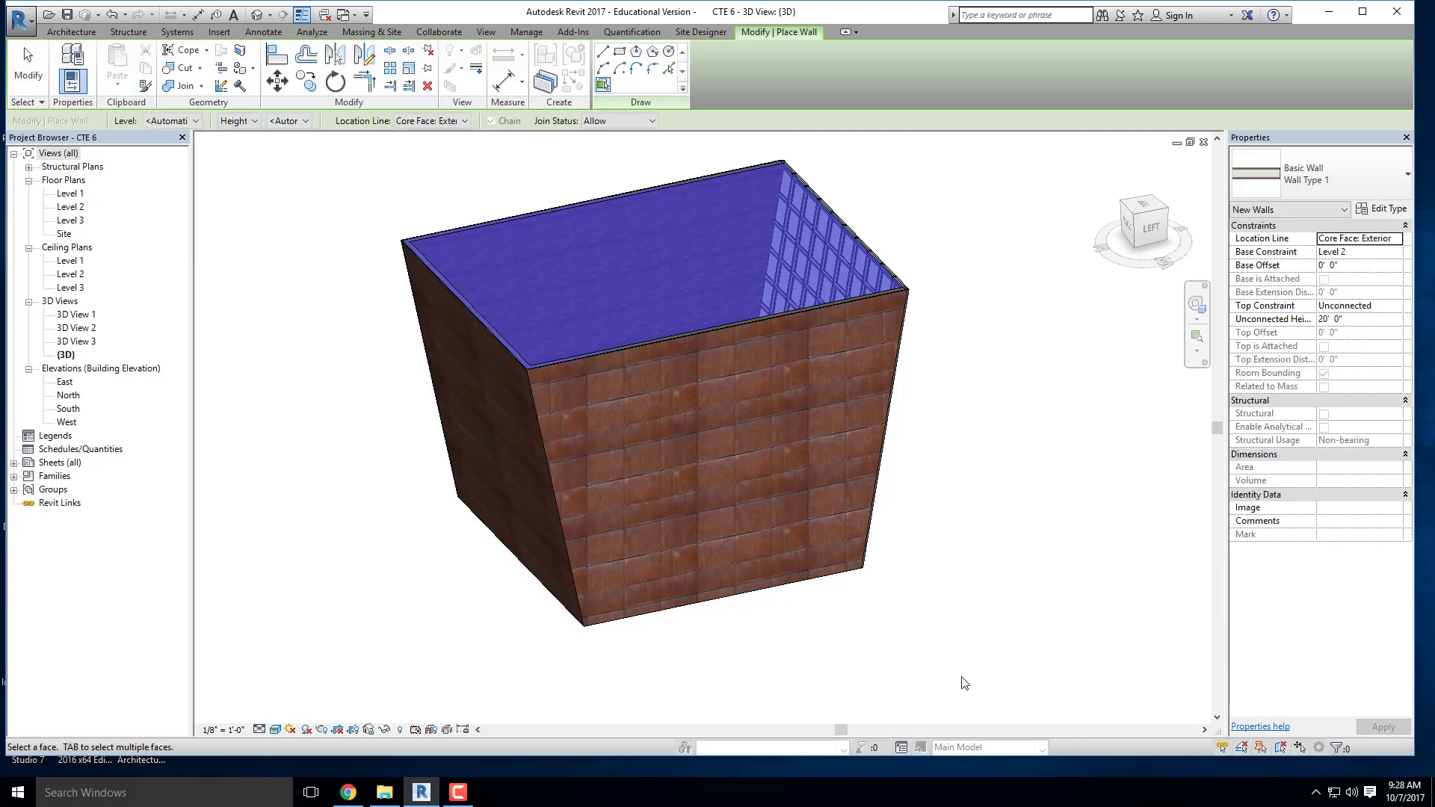
middle_click_drag(571, 388, 561, 382, "shift")
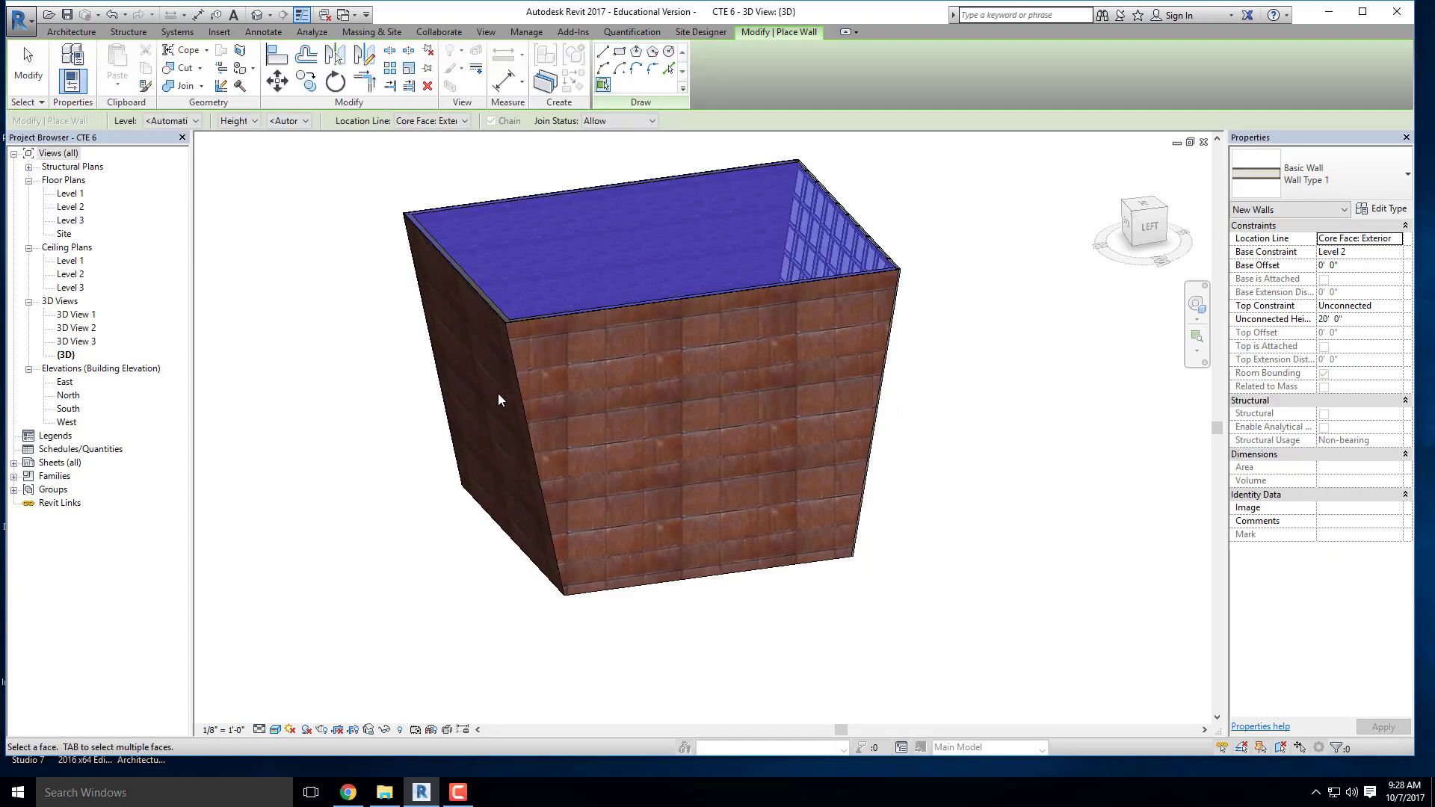
middle_click_drag(499, 399, 814, 370, "shift")
middle_click_drag(588, 460, 806, 551, "shift")
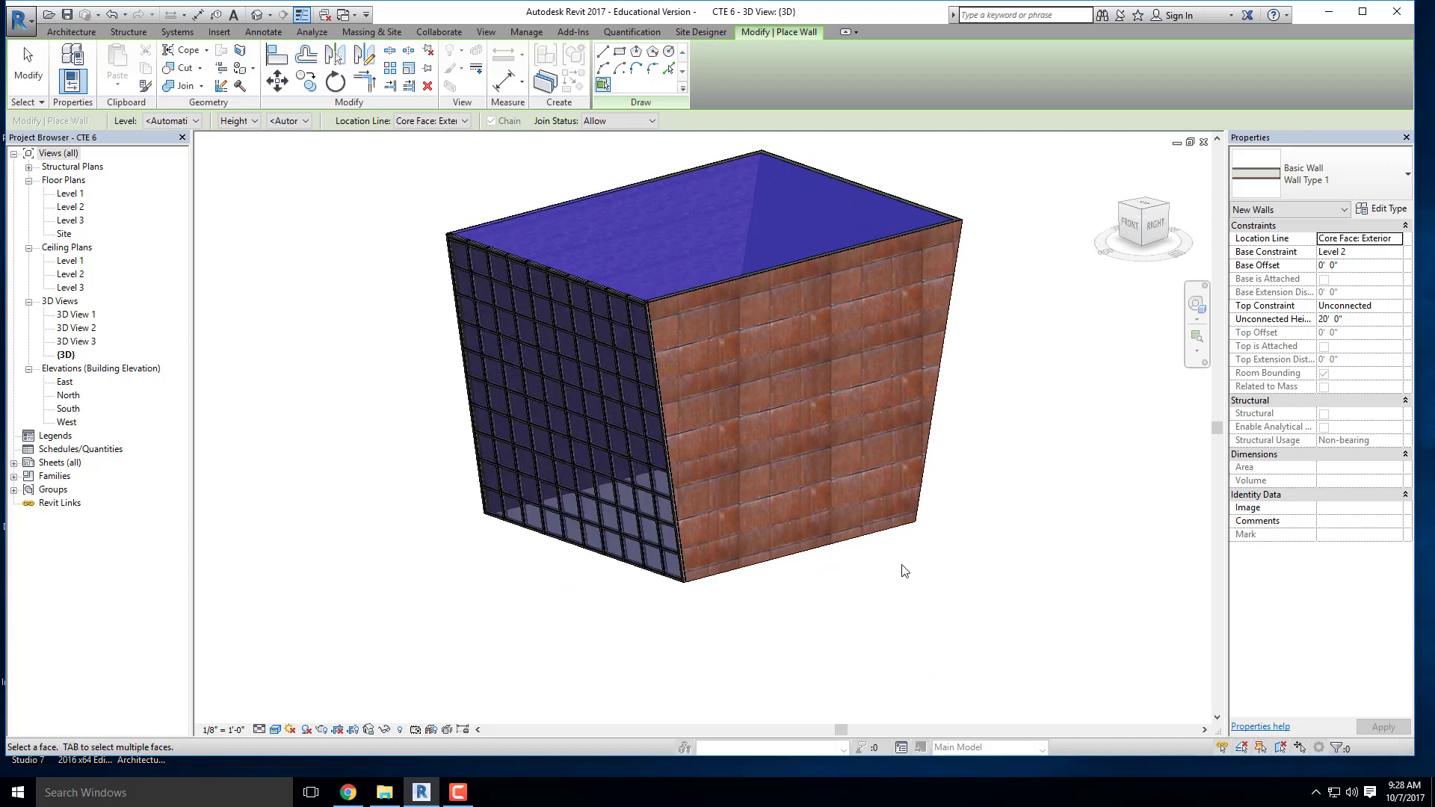
Step: Undo the rear wall replacement and the sloping of the mass's rear face, and finish the mass edit
key("ctrl+z")
key("ctrl+z")
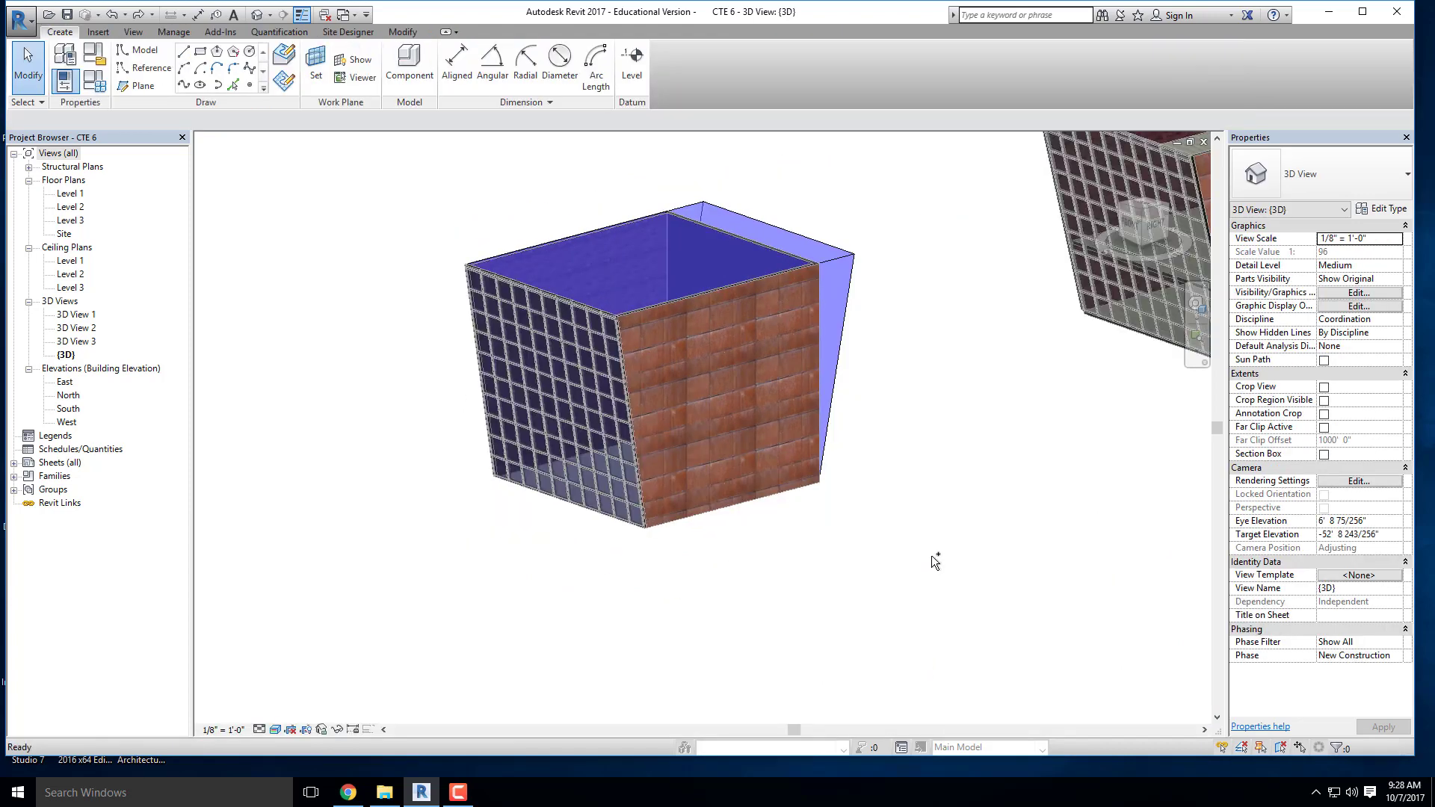
key("ctrl+z")
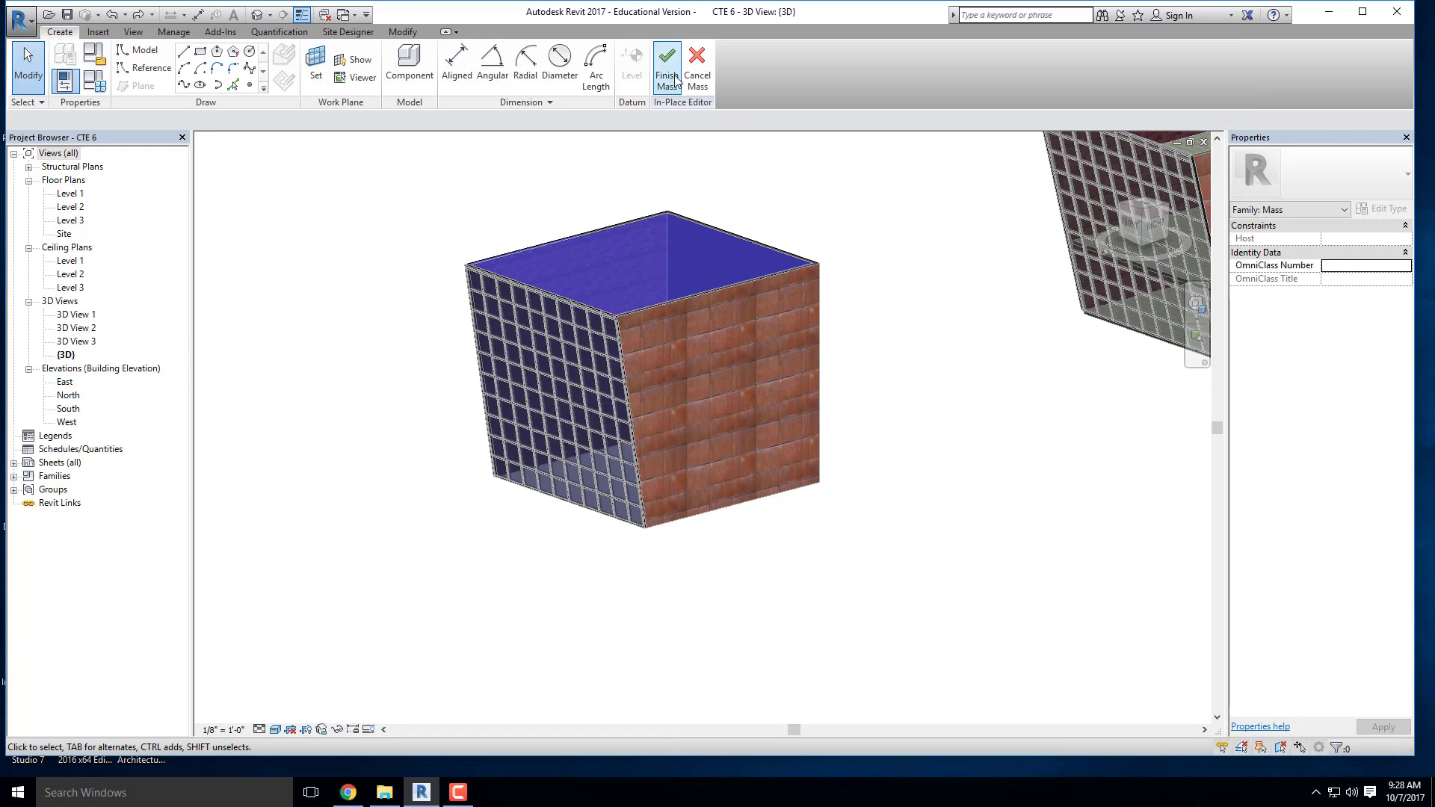
scroll(595, 448, "down", 2)
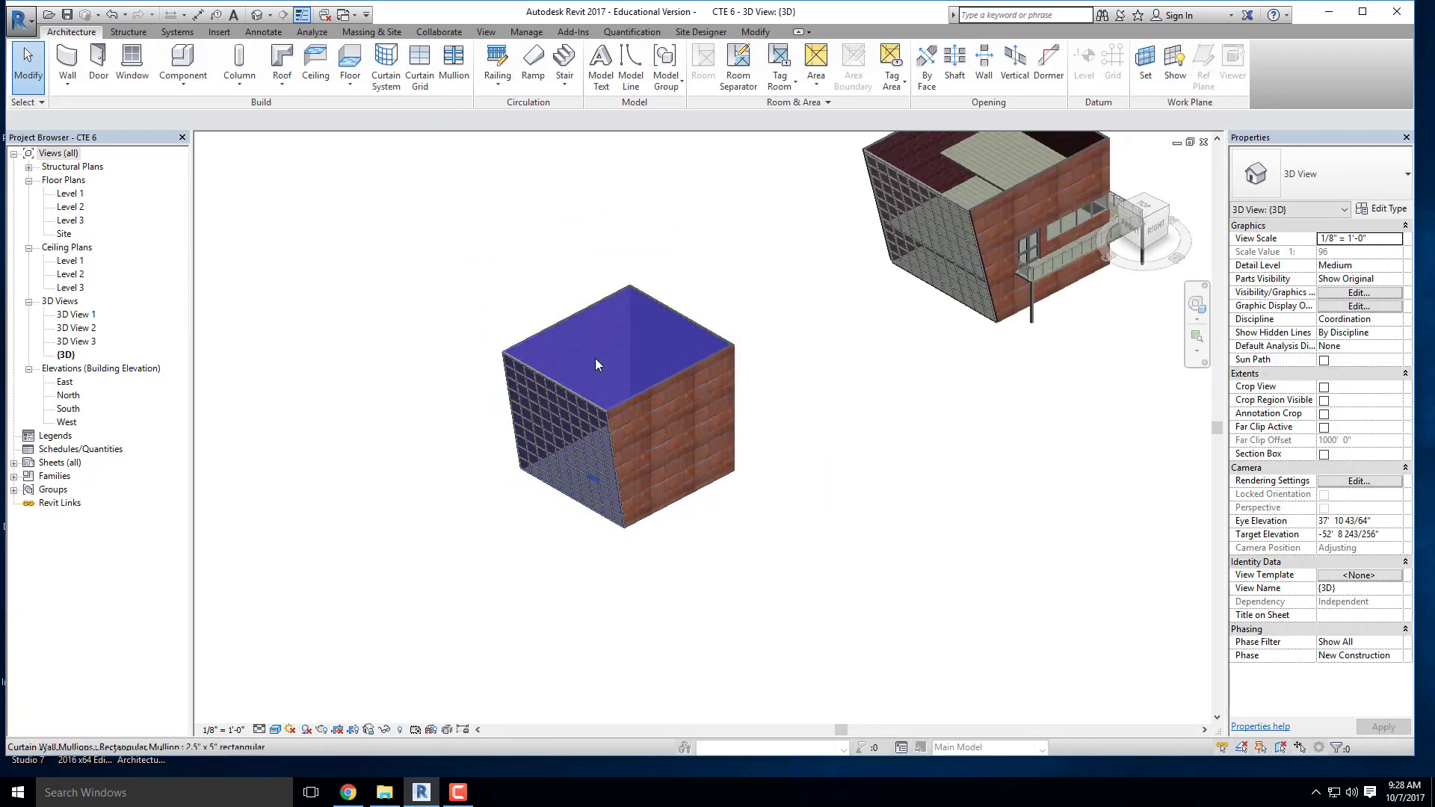
scroll(586, 313, "up", 2)
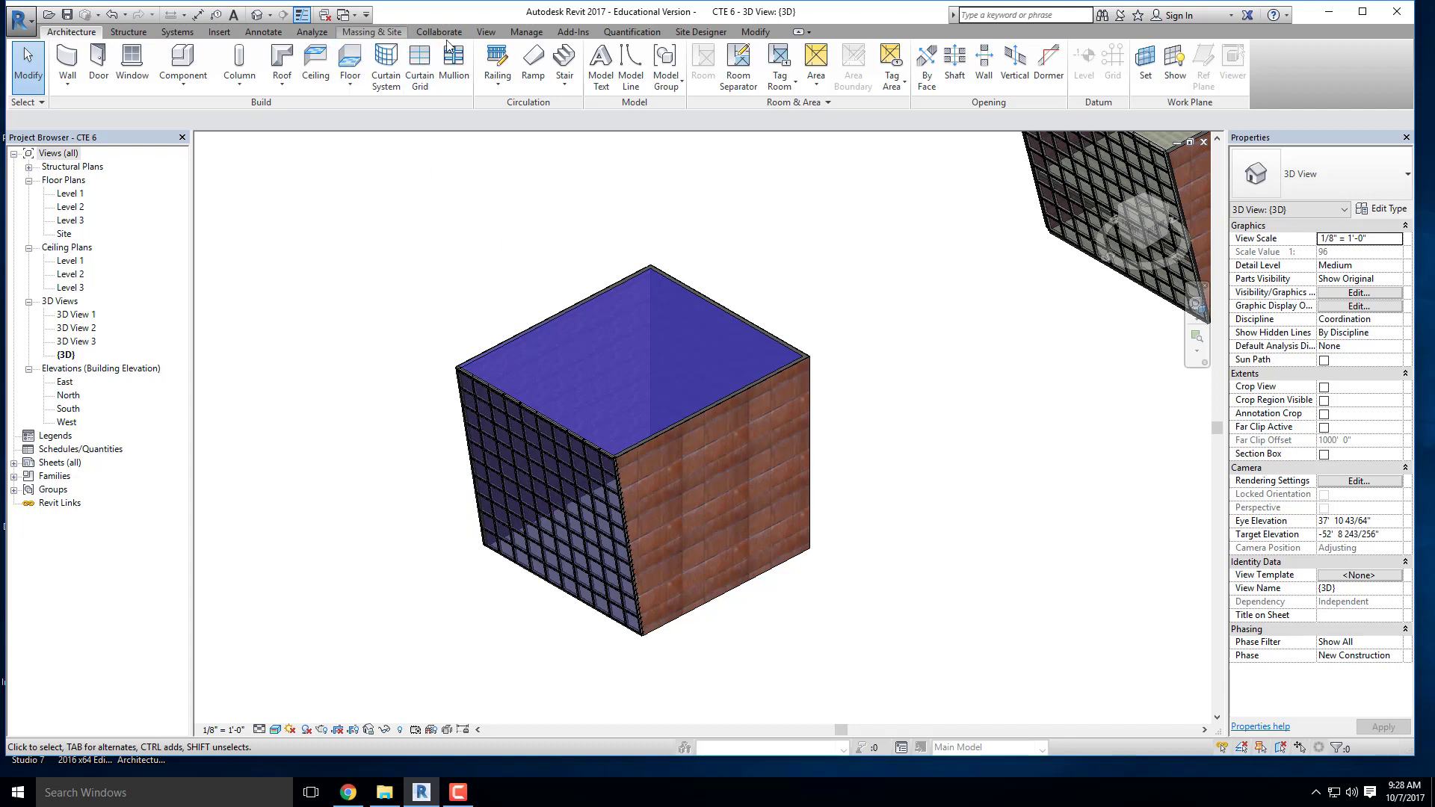
Step: Look through the model, analytical and imported categories in the 3D view's visibility/graphic overrides
left_click(486, 31)
left_click(88, 88)
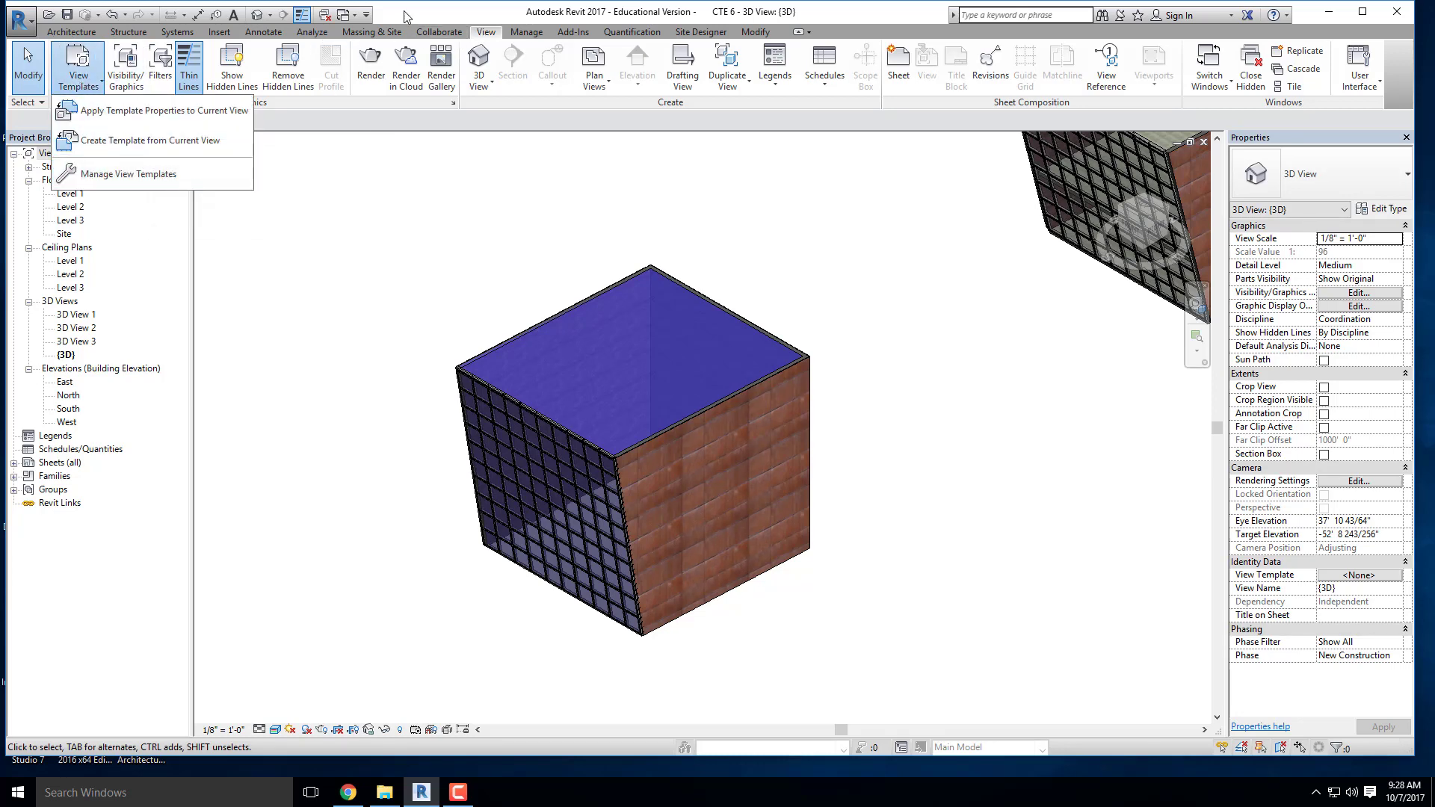
left_click(125, 71)
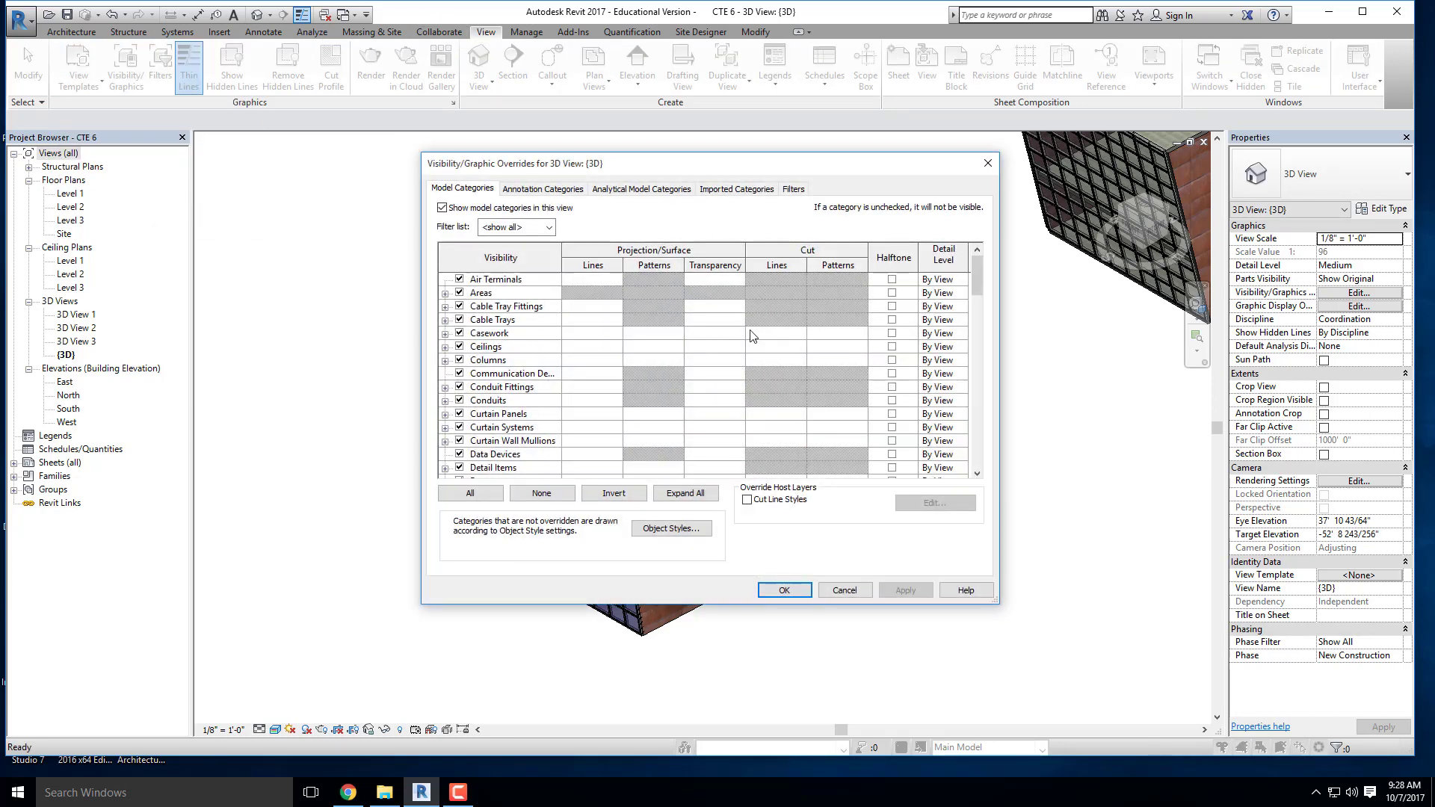
scroll(561, 355, "down", 9)
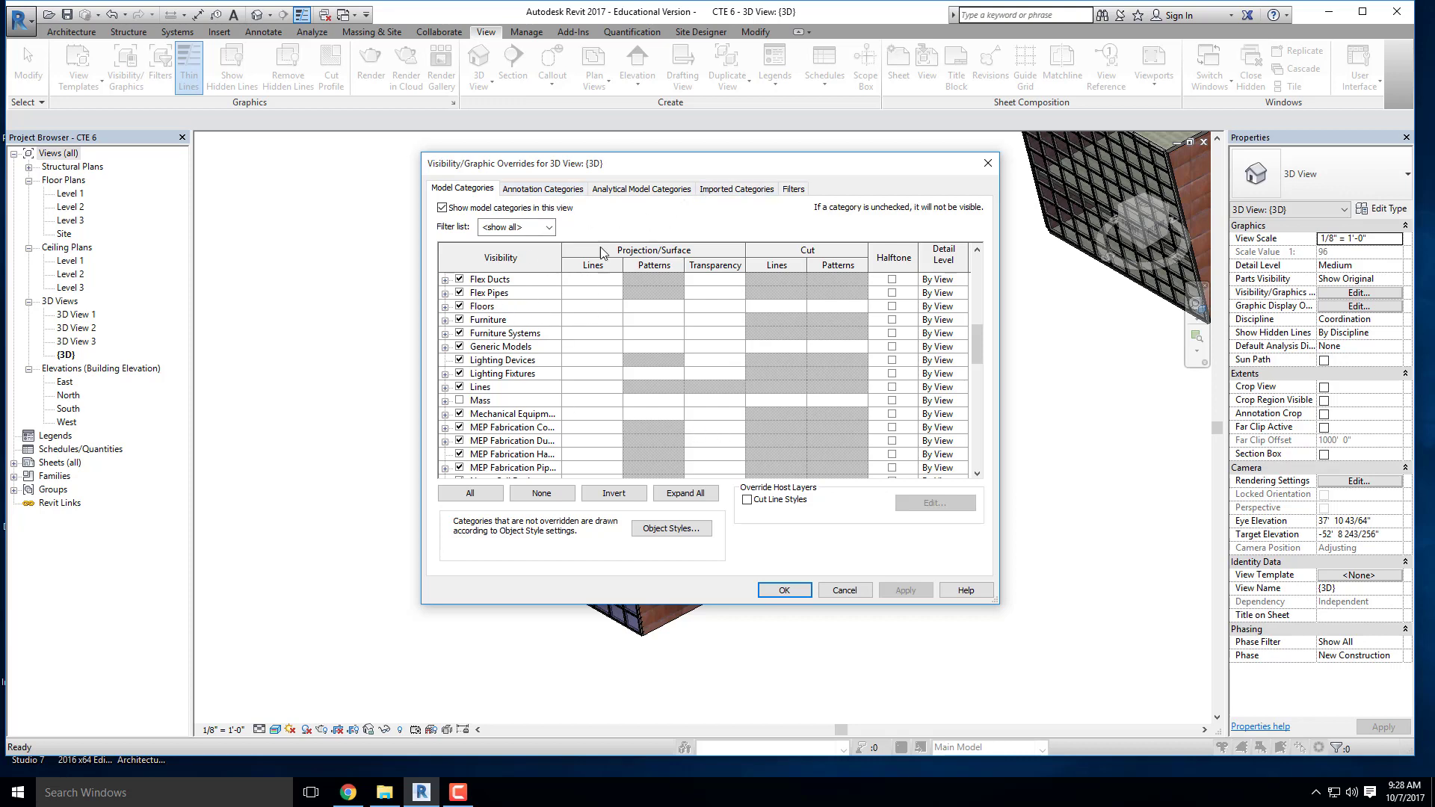
left_click(633, 192)
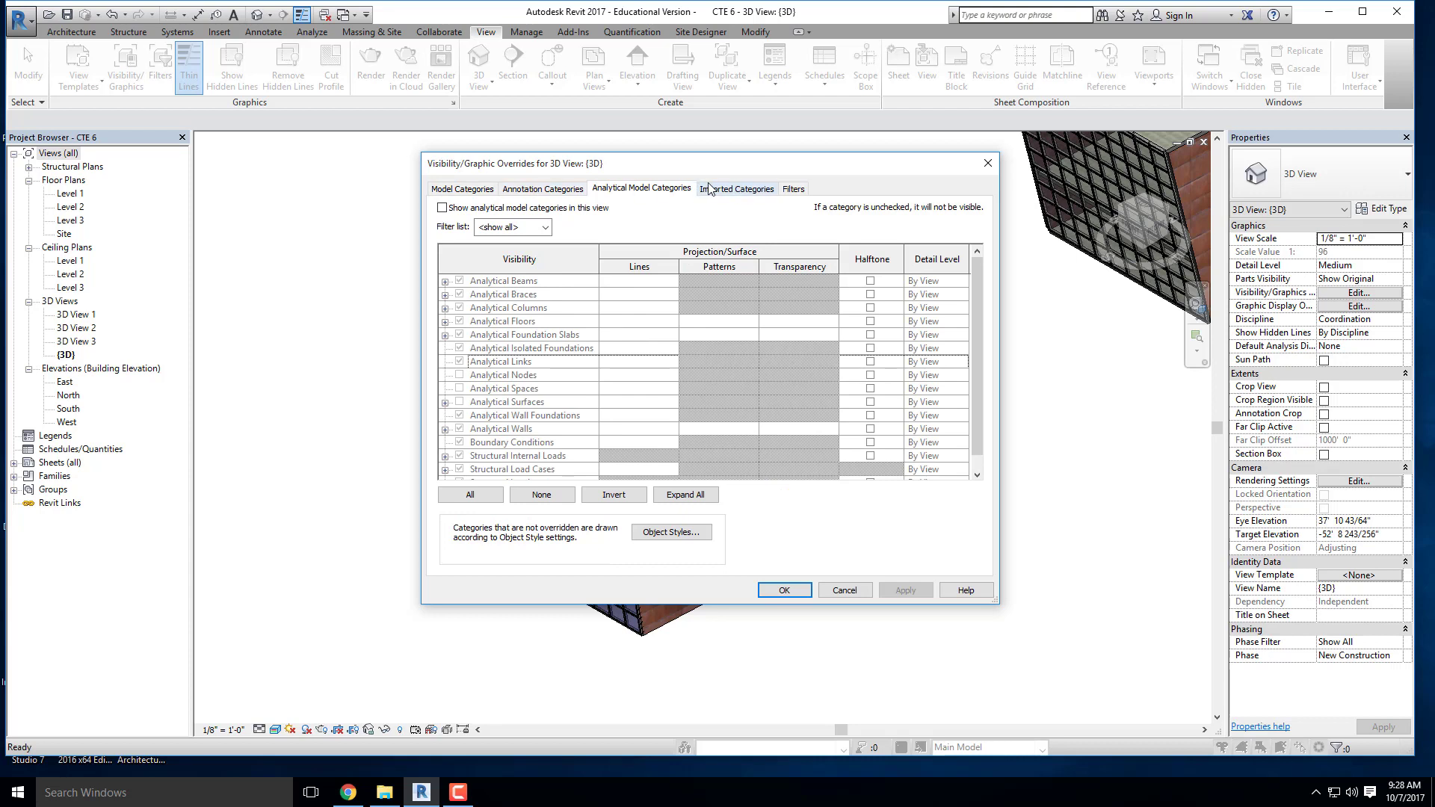
left_click(714, 190)
left_click(482, 192)
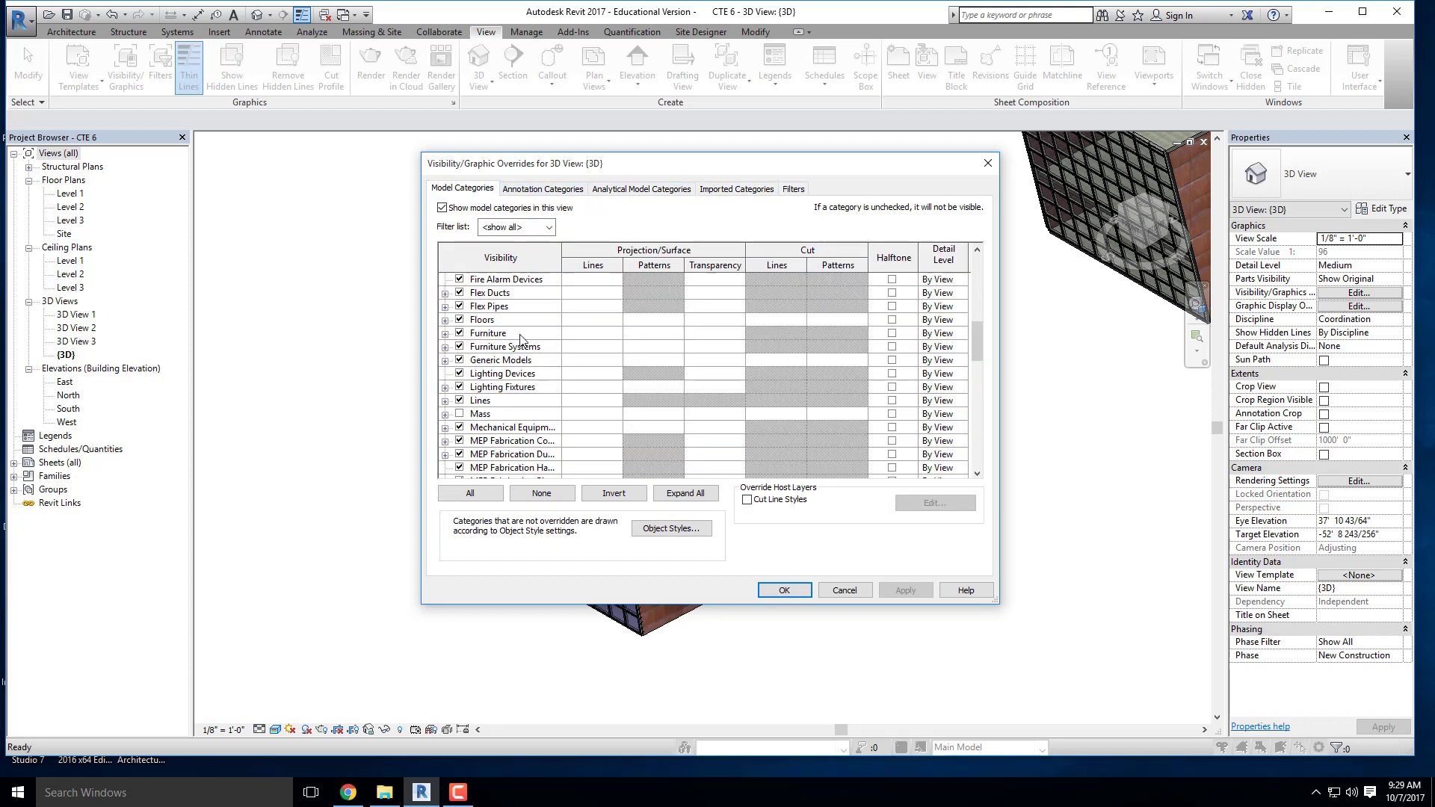
Step: Turn on the Mass category to view its subcategories, switch it back off, and accept the visibility overrides
left_click(459, 415)
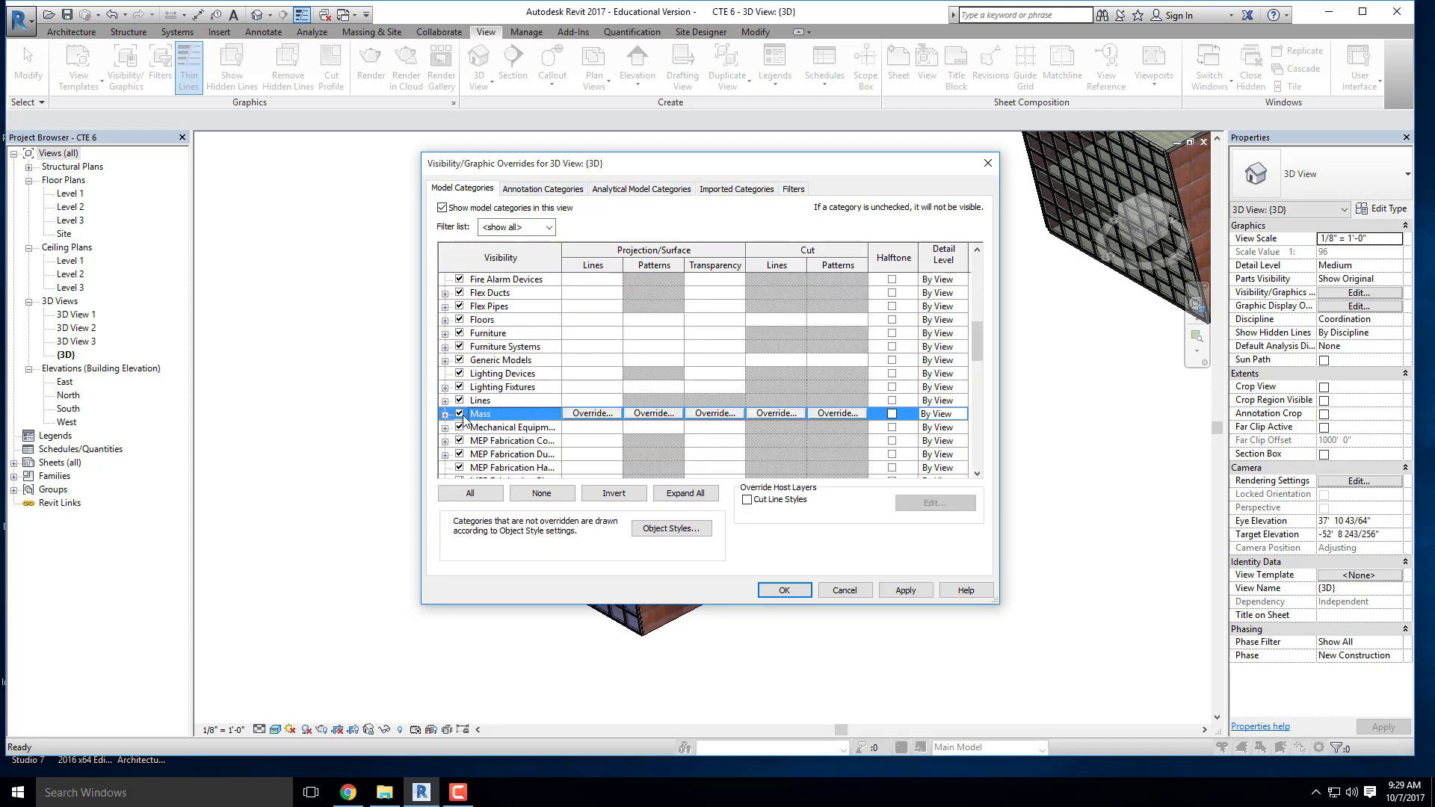
left_click(445, 415)
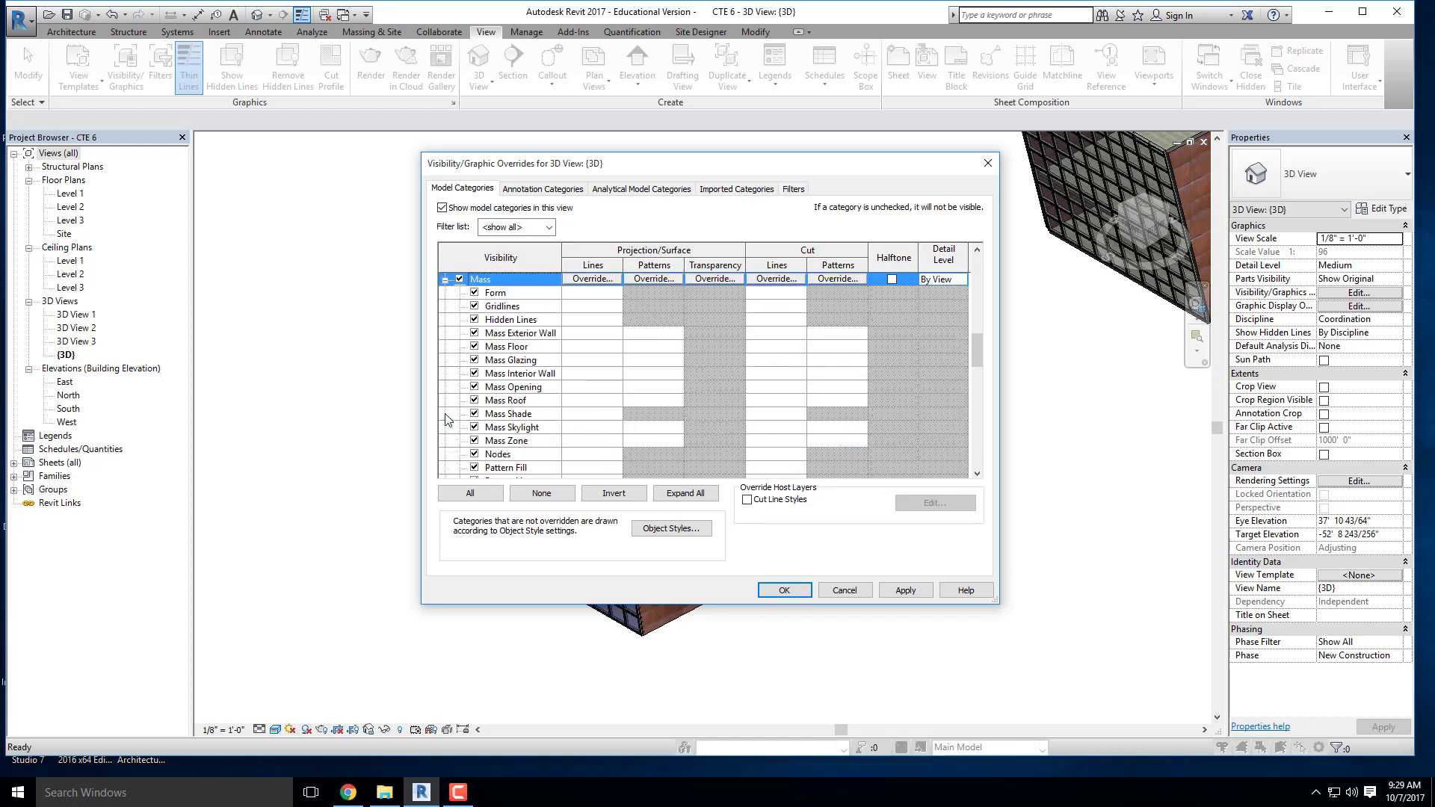
left_click(459, 279)
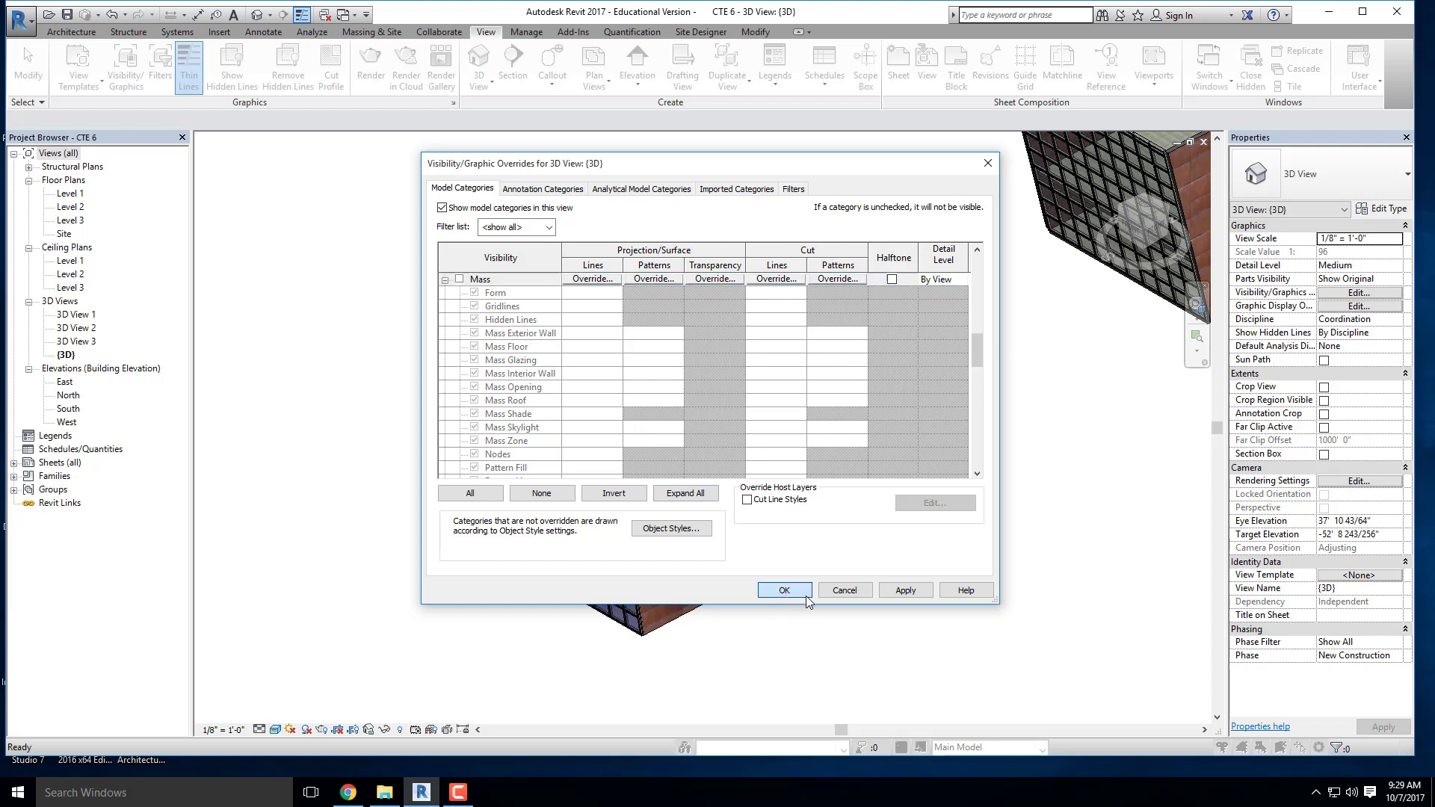
left_click(784, 590)
left_click(598, 302)
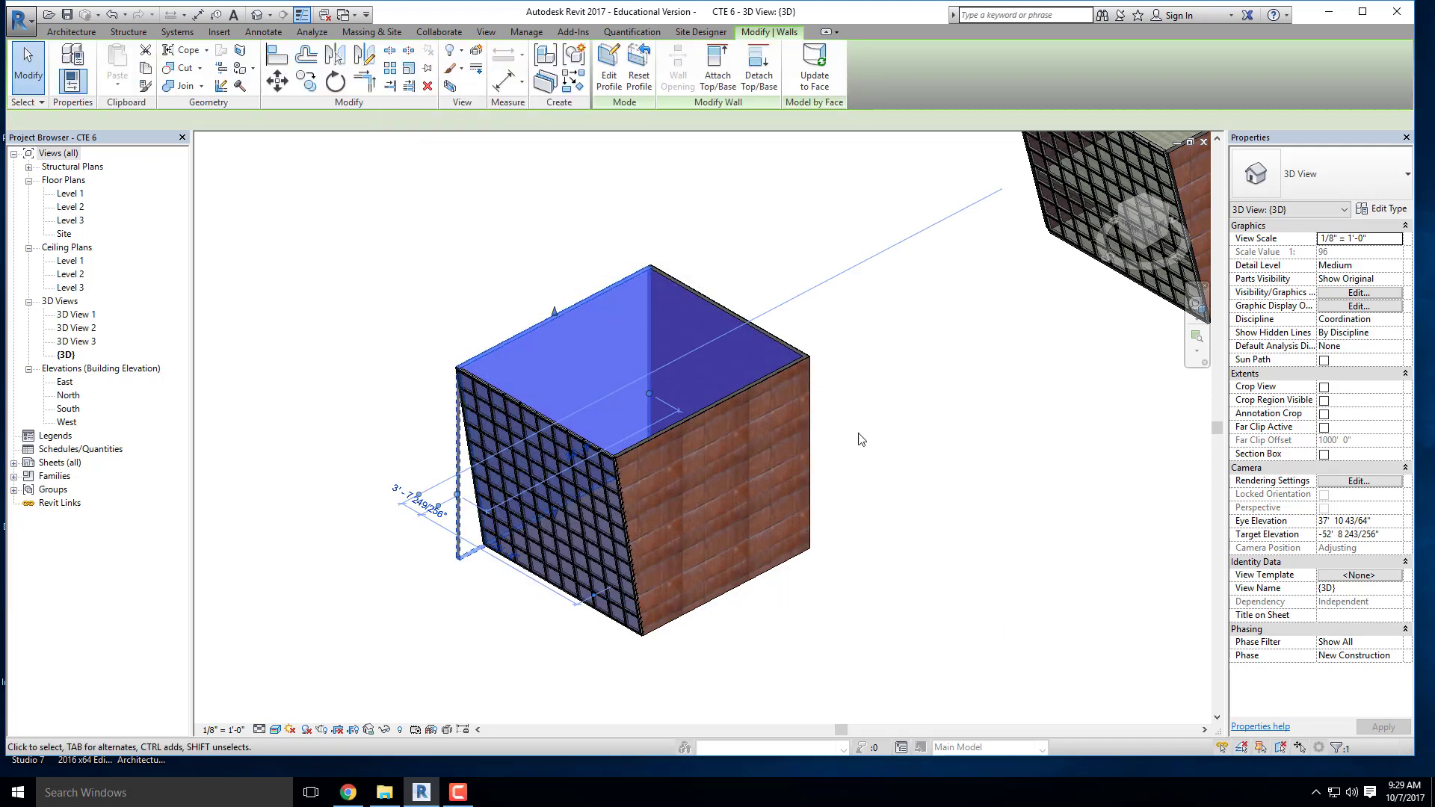
left_click(1018, 480)
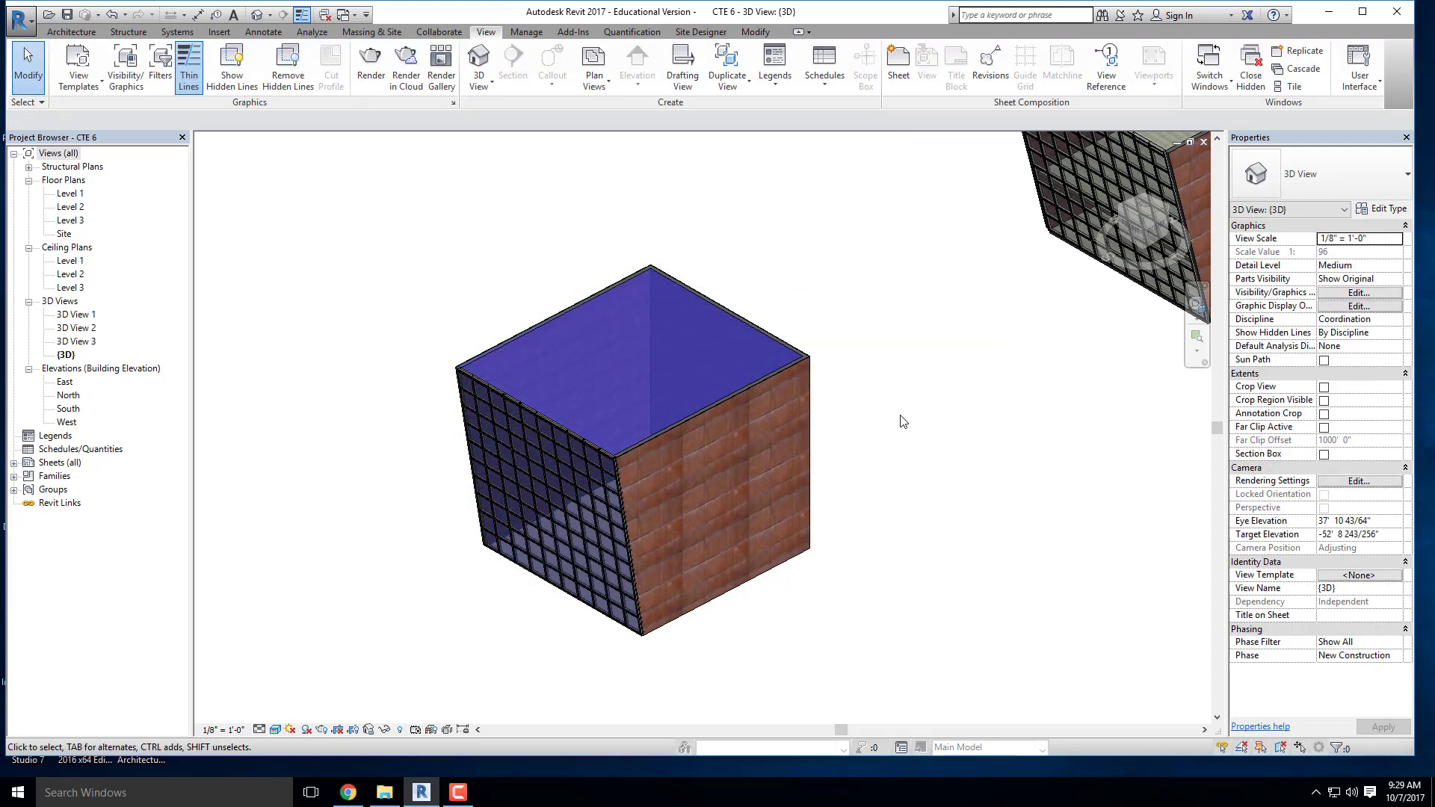
Step: Filter the selected plain box down to its Mass category and hide that mass element in the 3D view
scroll(872, 614, "down", 1)
left_click_drag(871, 616, 438, 295)
left_click(608, 66)
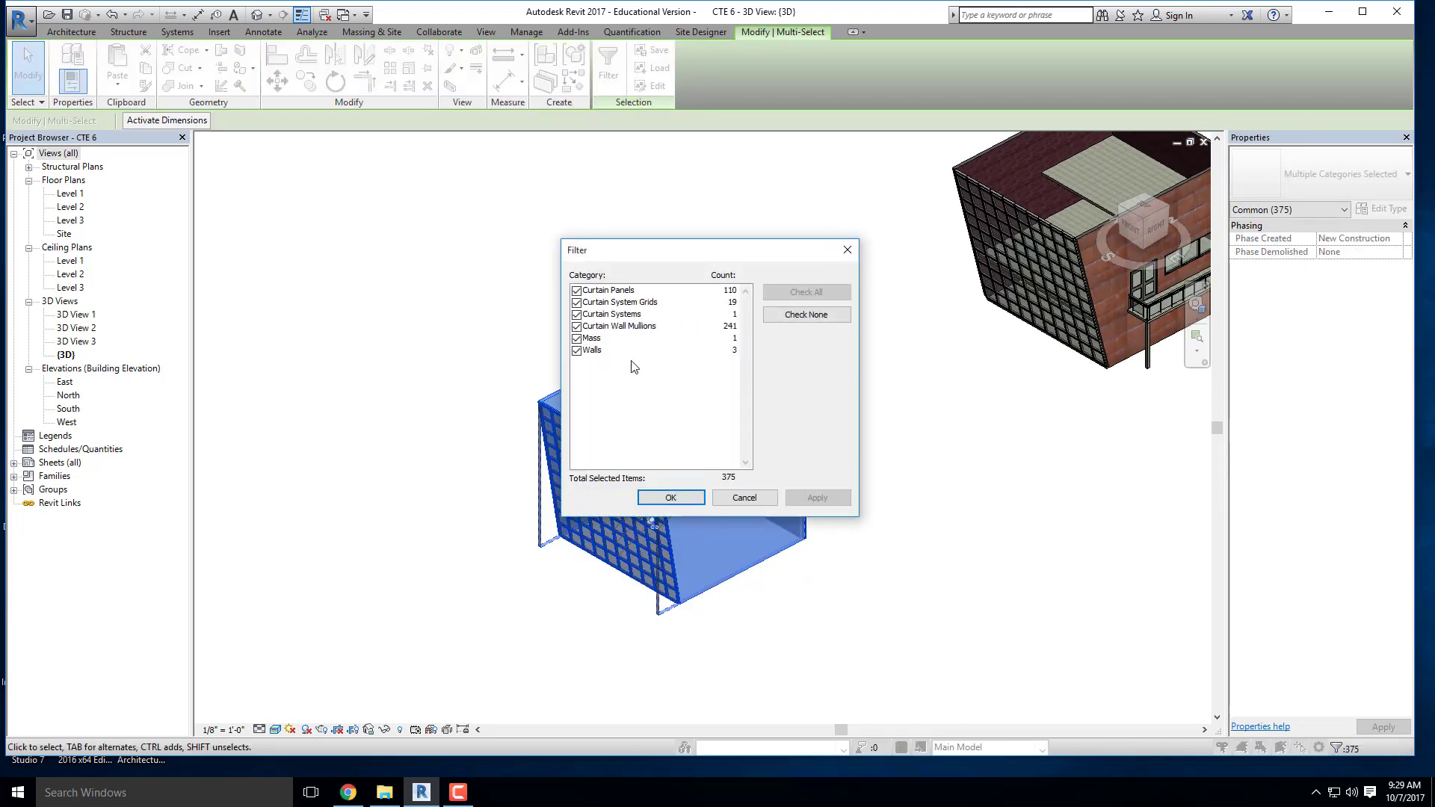
left_click(576, 350)
left_click(578, 326)
left_click(576, 302)
left_click(576, 290)
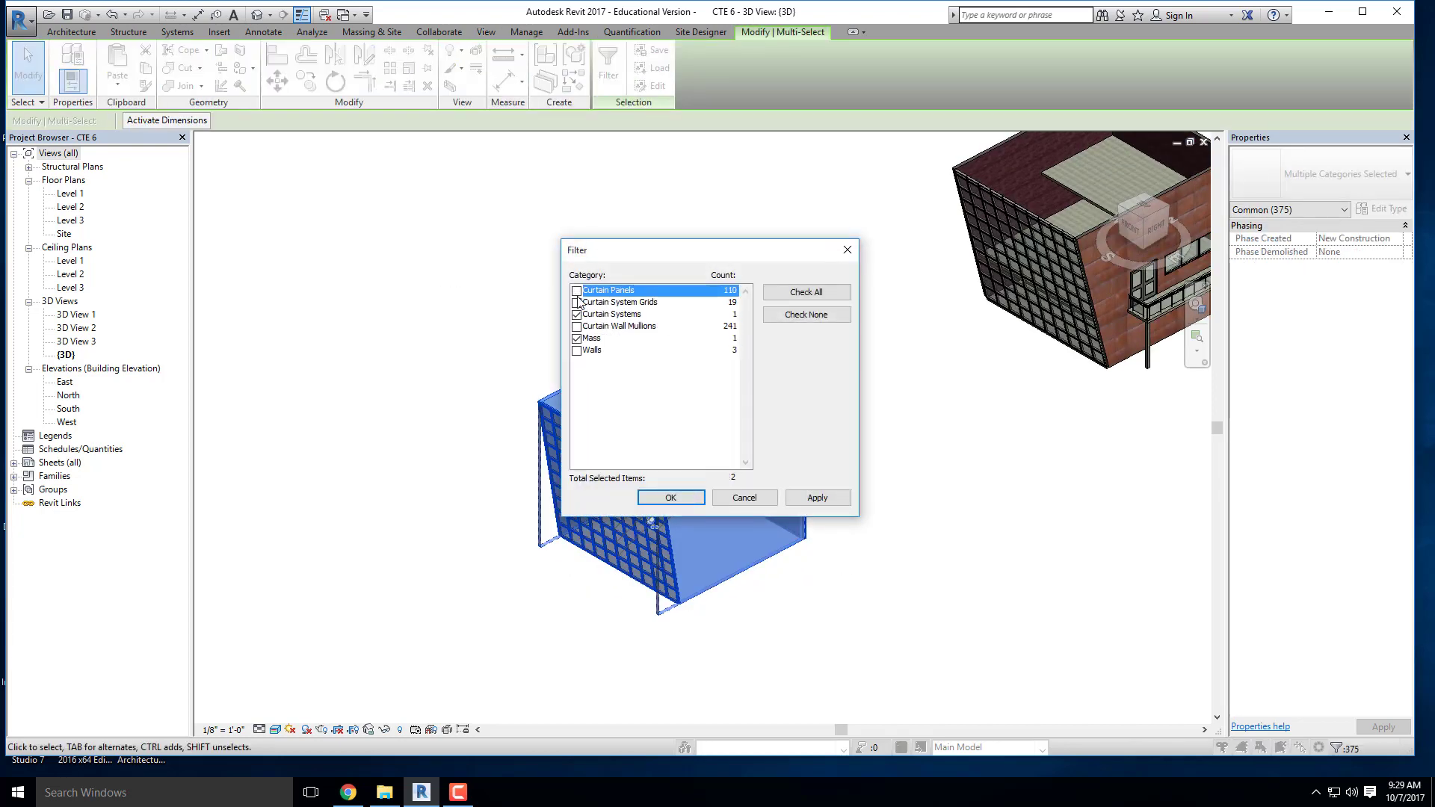
left_click(576, 291)
left_click(576, 315)
left_click(576, 290)
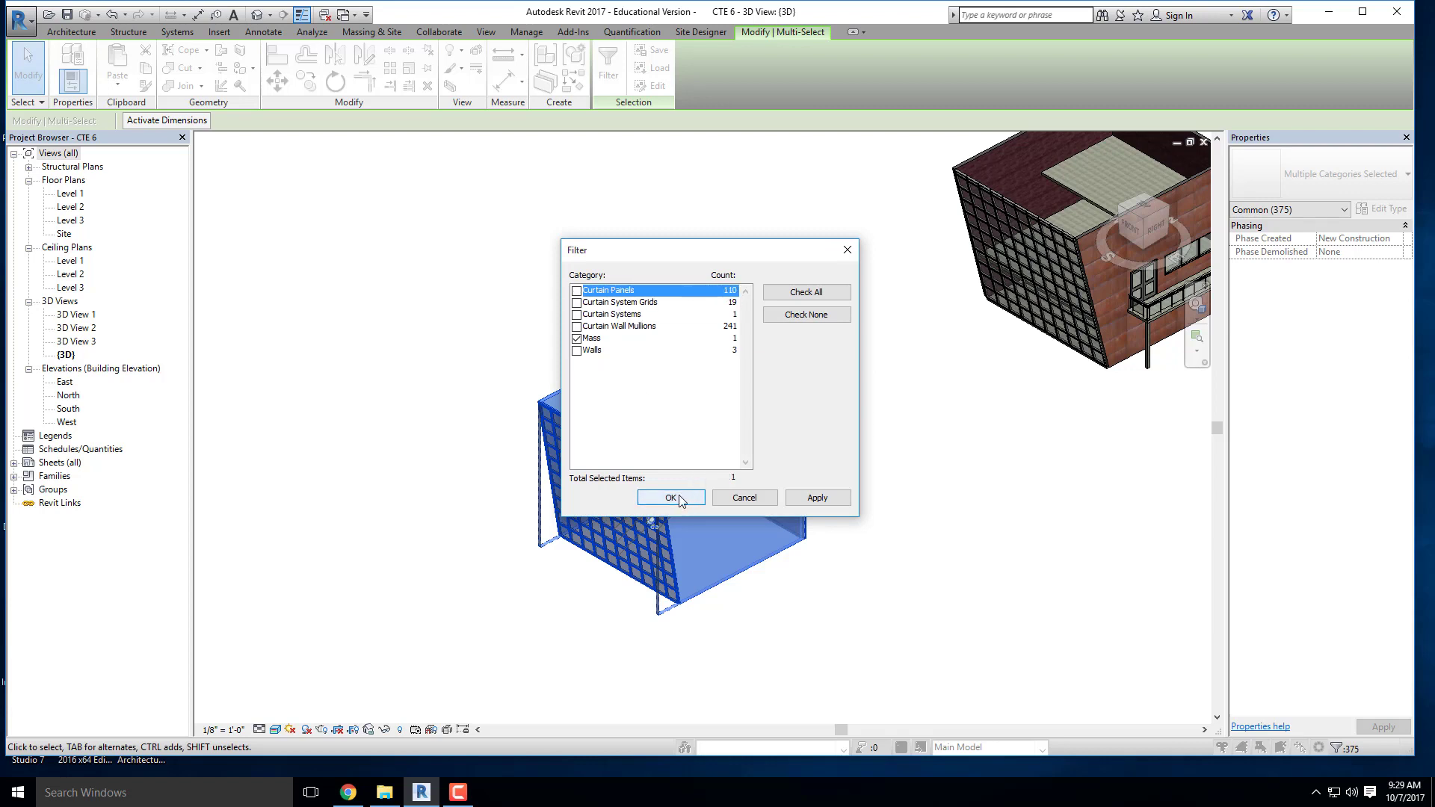
left_click(671, 498)
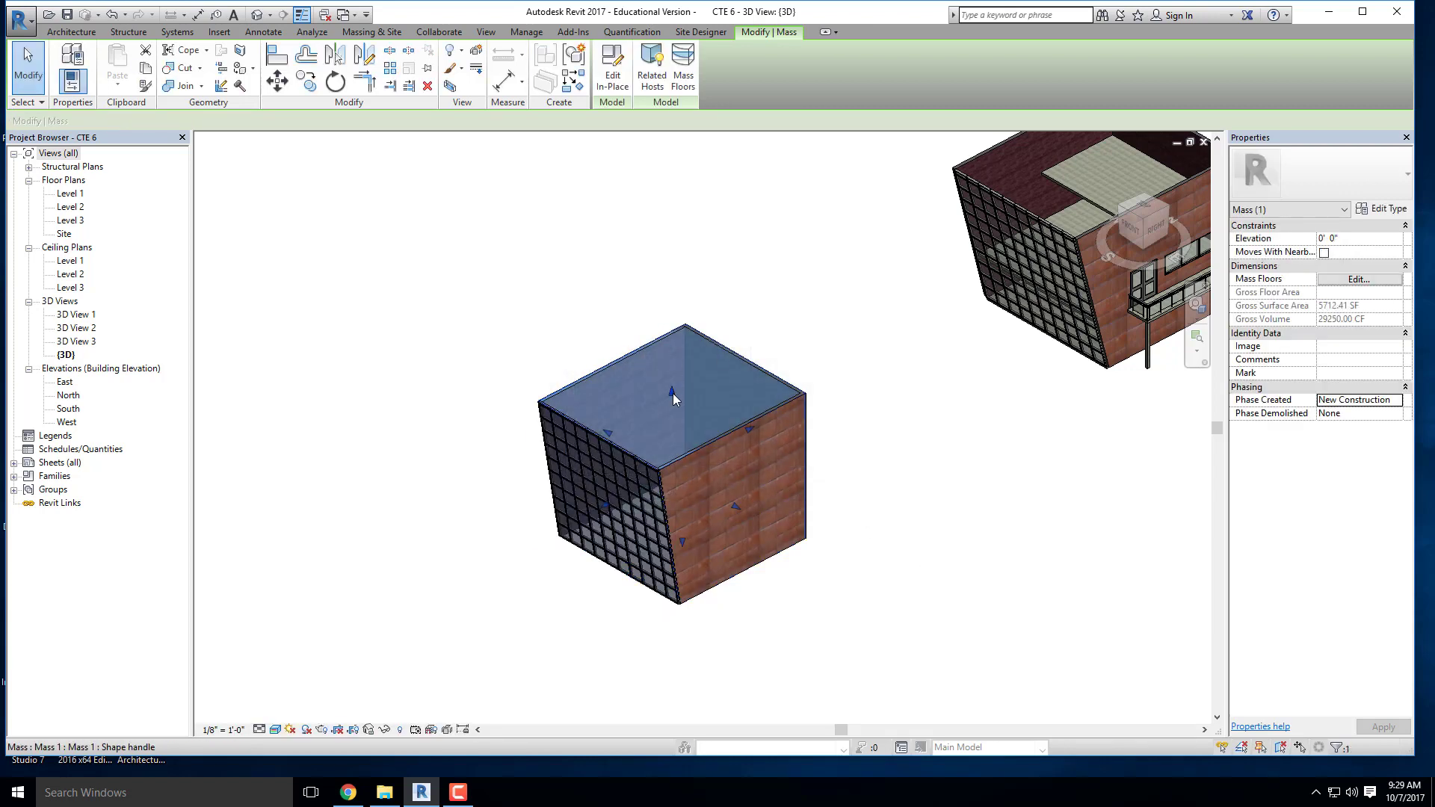
right_click(673, 393)
mouse_move(785, 464)
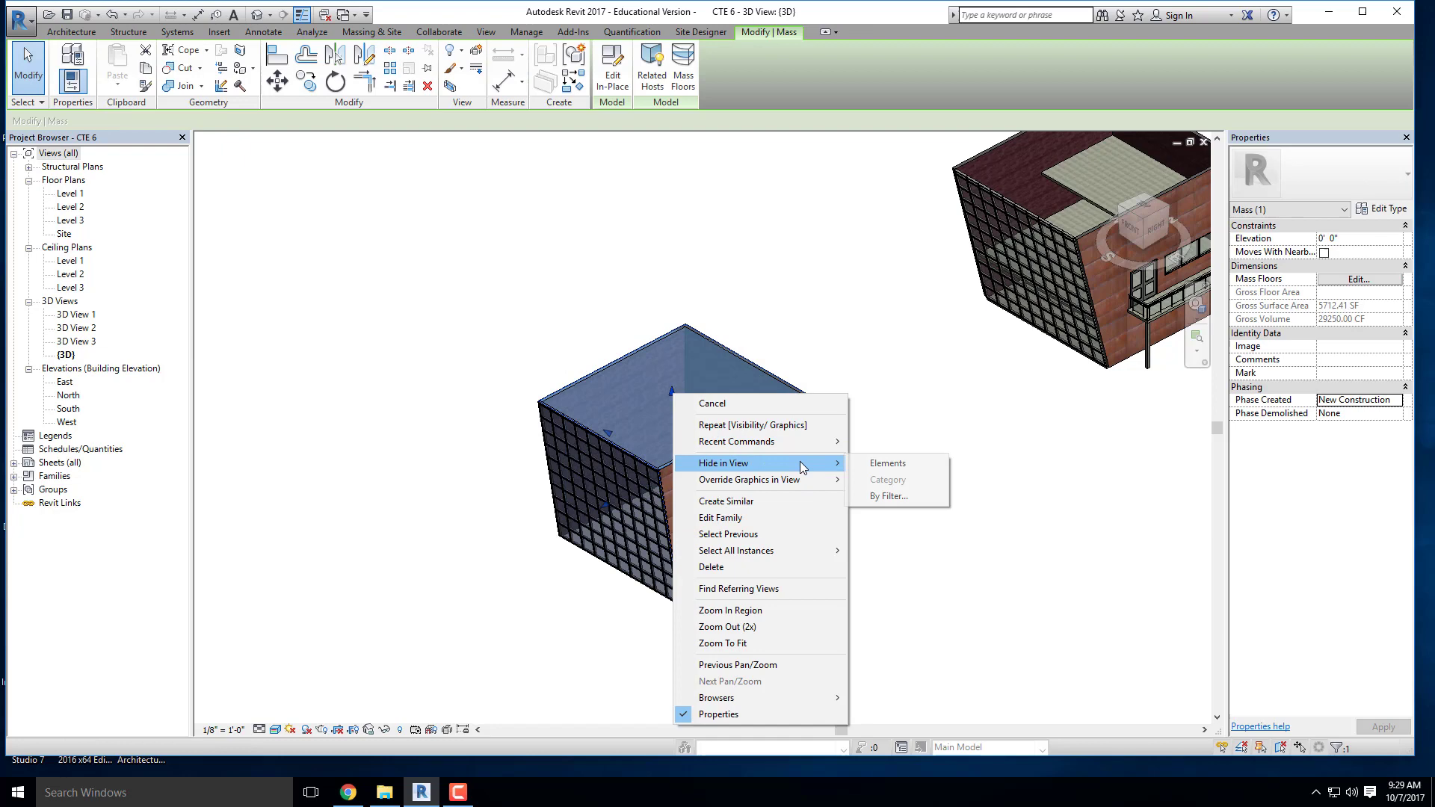
left_click(922, 468)
Step: Examine the plain box and the finished building from above and from several sides to compare their walls, curtain system and floors
middle_click_drag(418, 446, 762, 420, "shift")
middle_click_drag(362, 299, 661, 439)
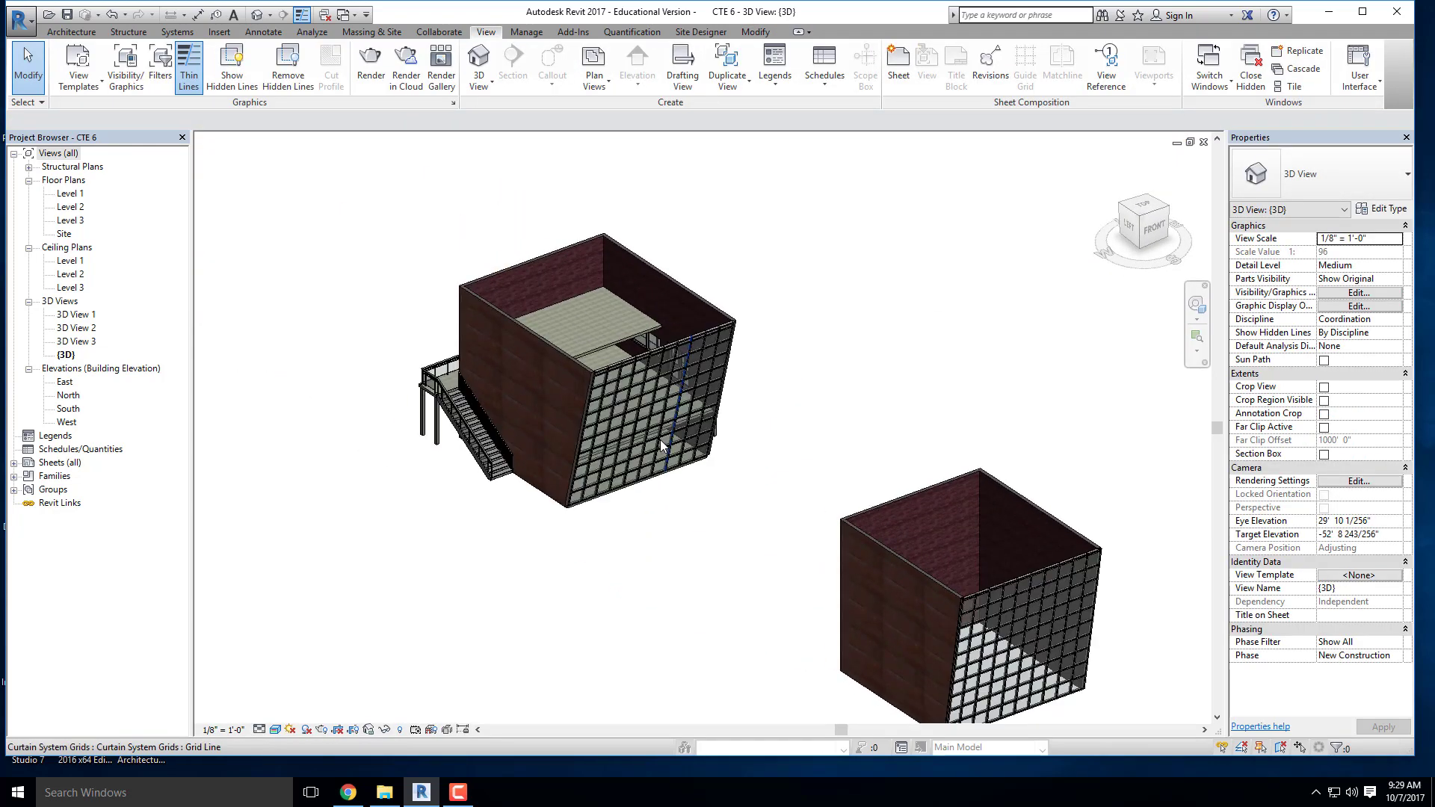
scroll(633, 374, "up", 4)
scroll(499, 281, "down", 3)
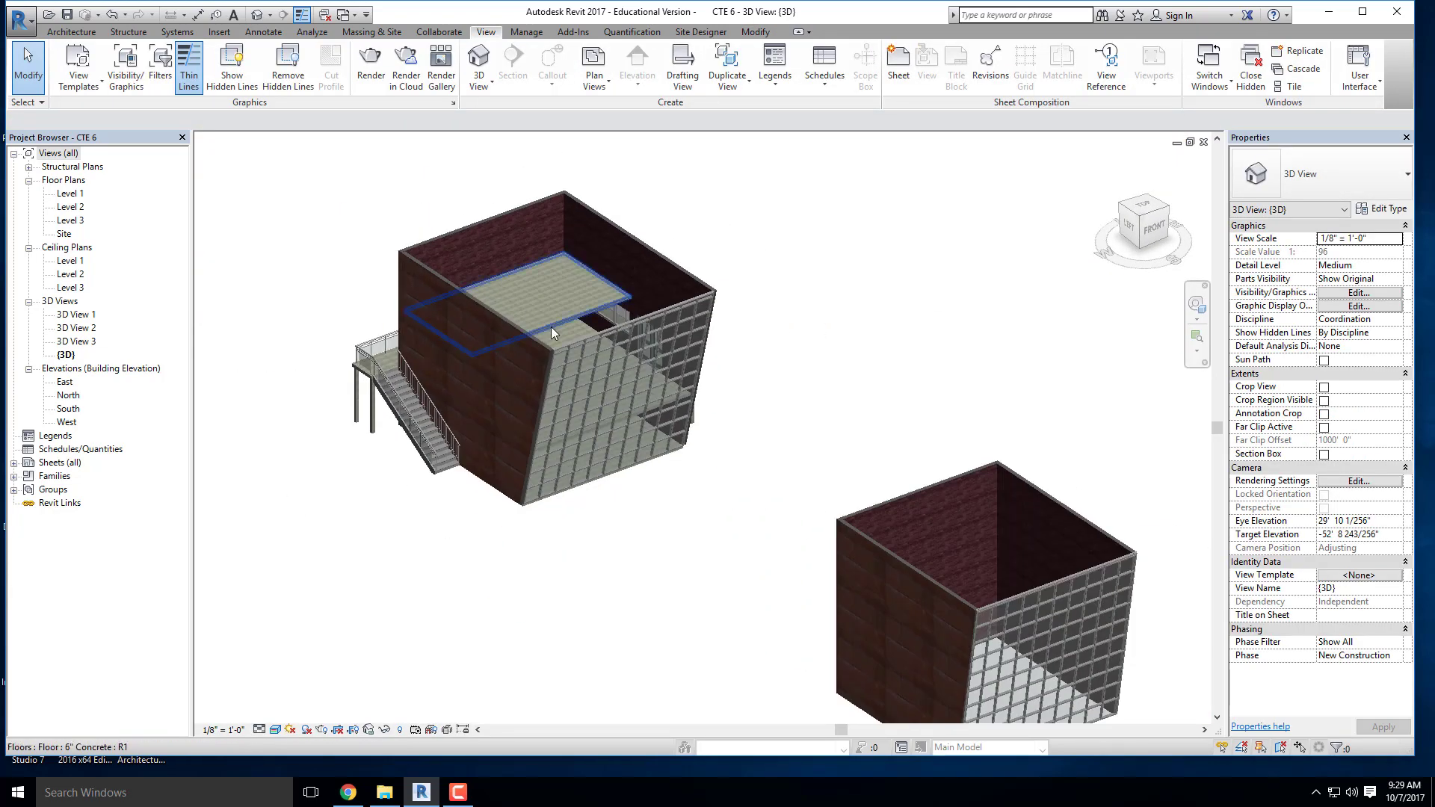
middle_click_drag(781, 394, 616, 515, "shift")
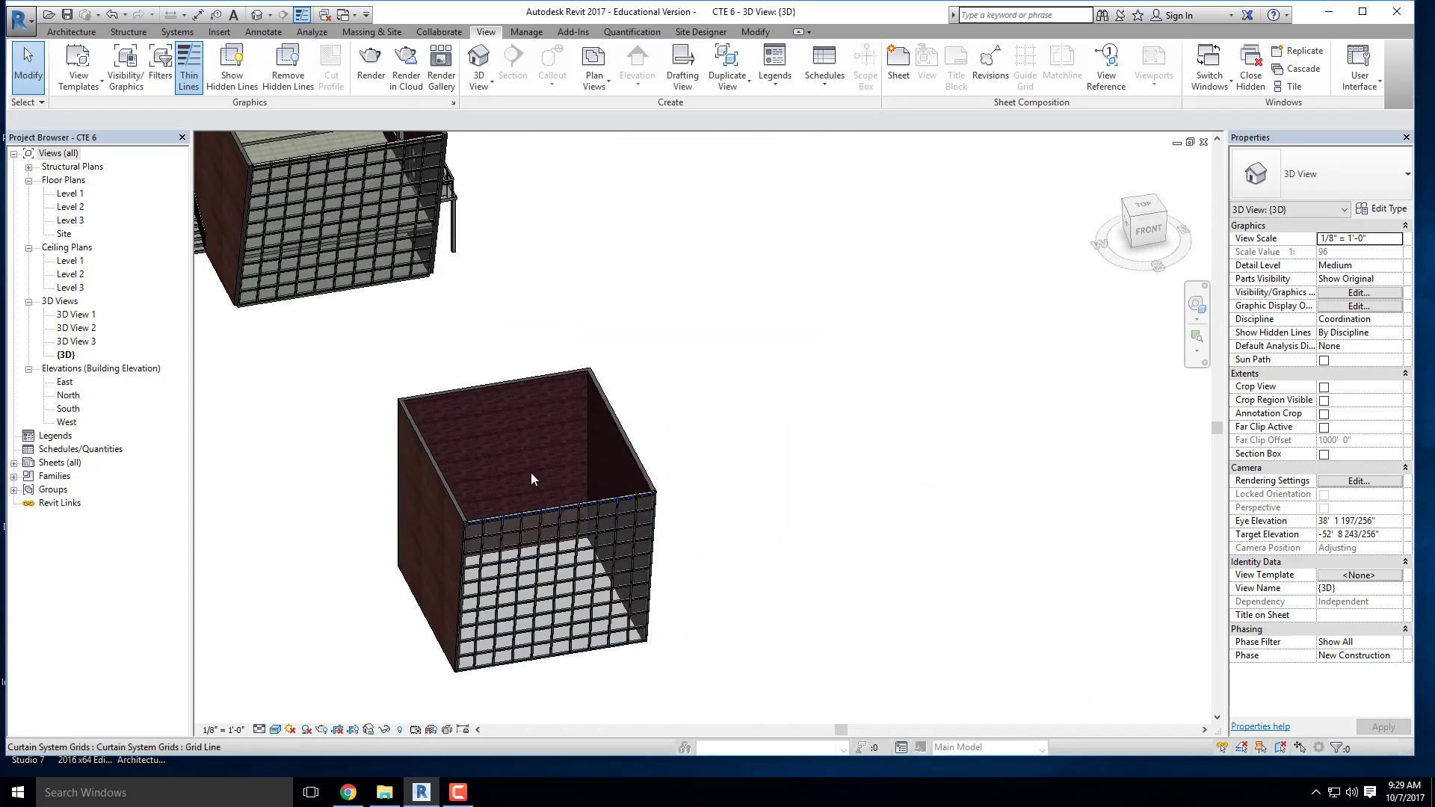
middle_click_drag(530, 472, 650, 452)
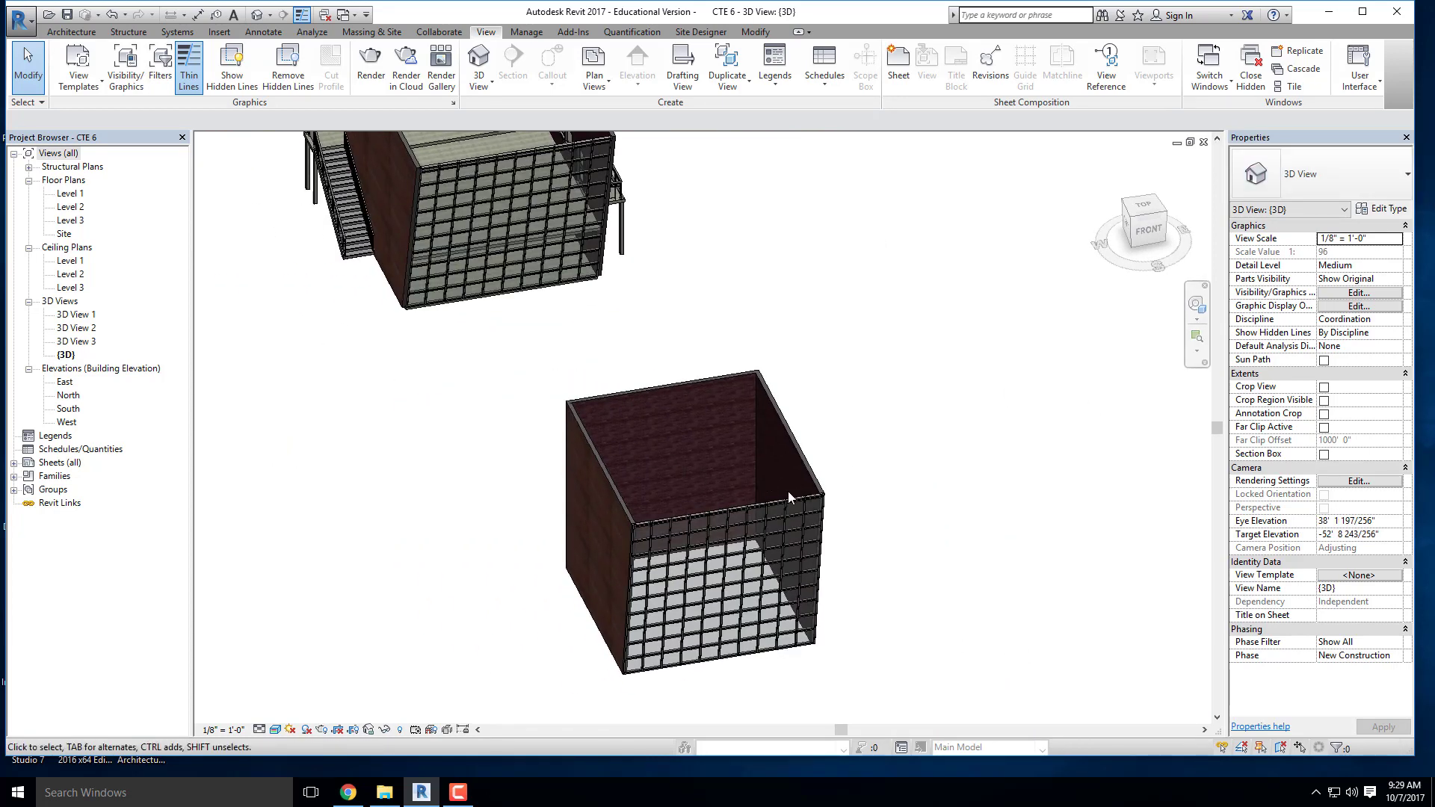
left_click(1143, 206)
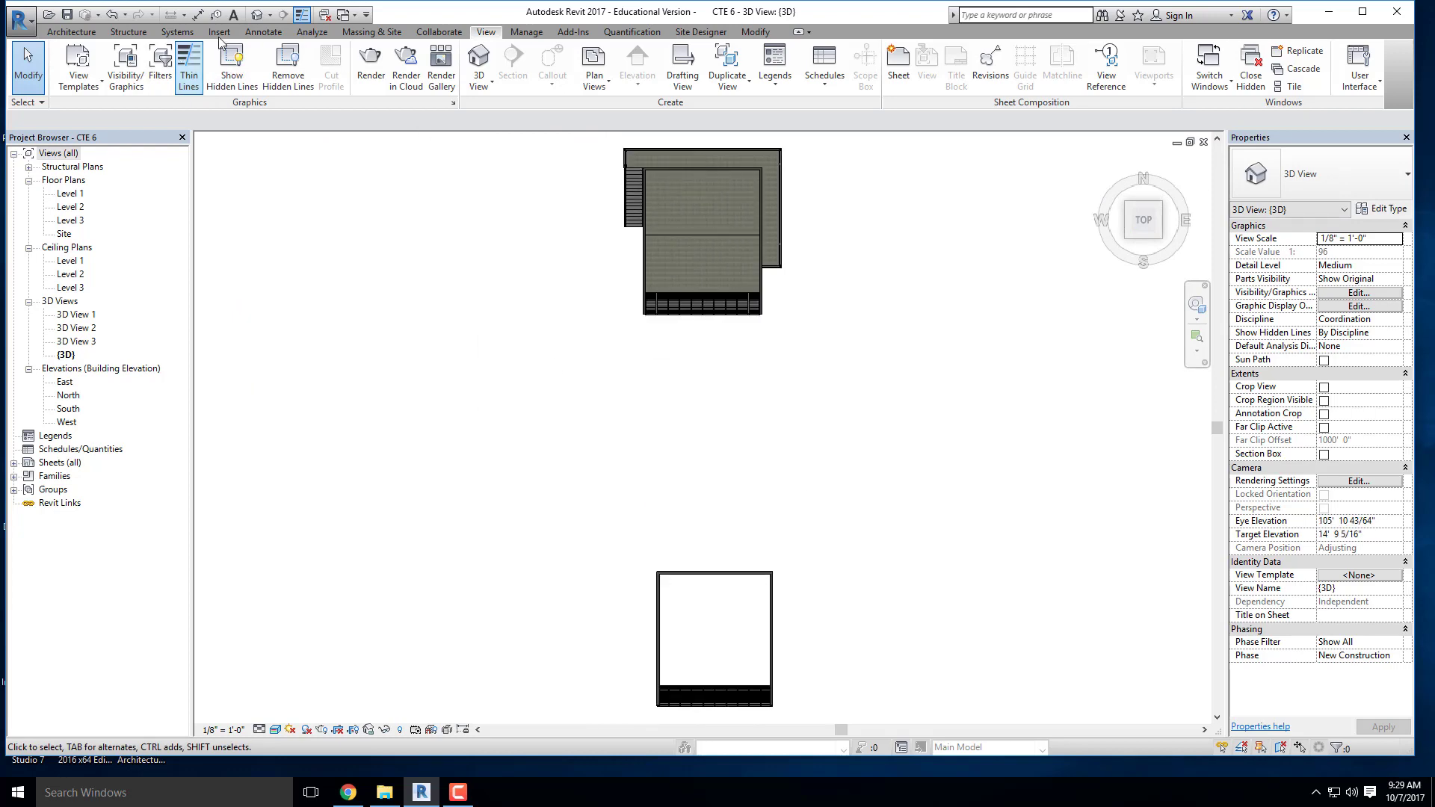
middle_click_drag(582, 435, 684, 489, "shift")
scroll(683, 490, "up", 2)
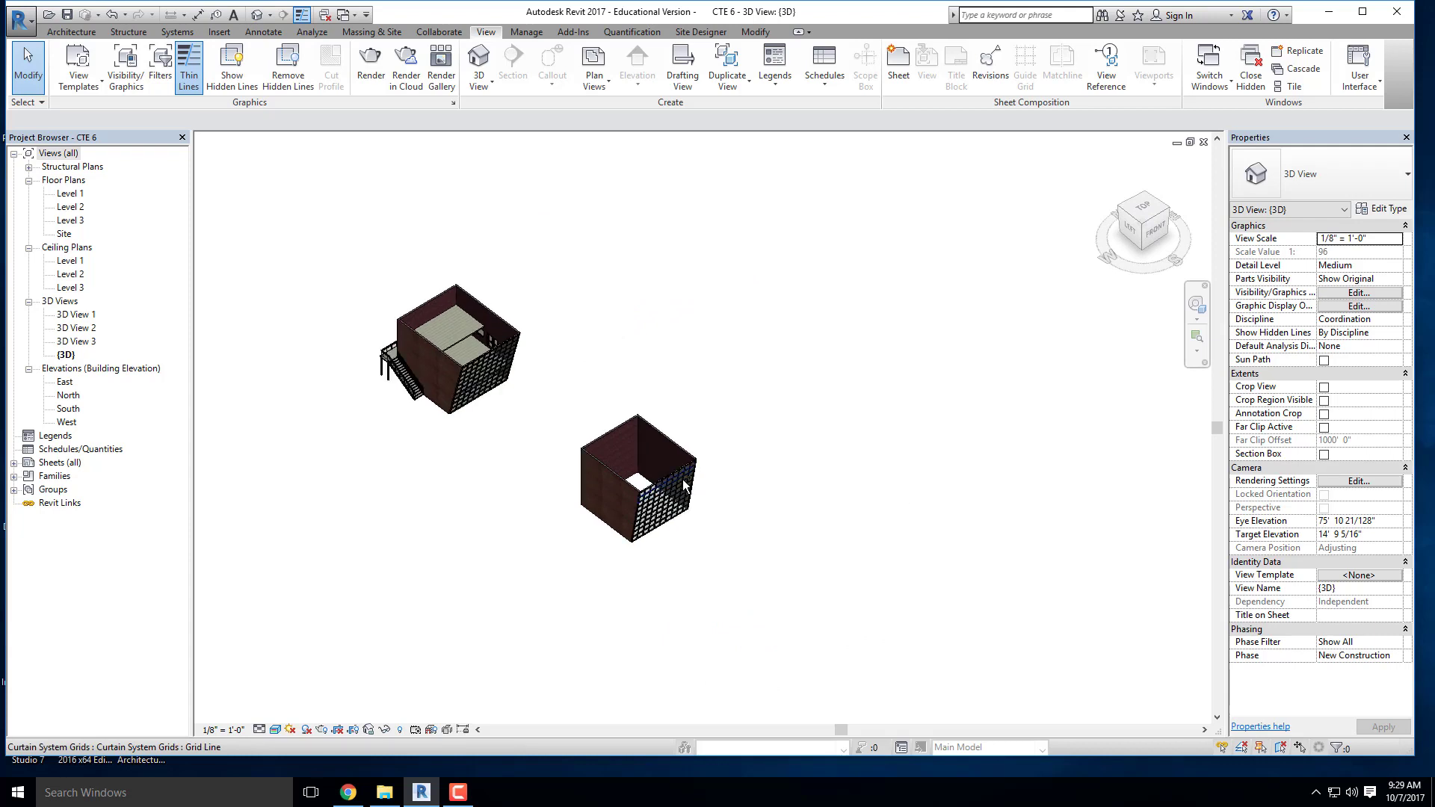
scroll(629, 572, "up", 5)
middle_click_drag(676, 550, 718, 545, "shift")
scroll(643, 391, "up", 2)
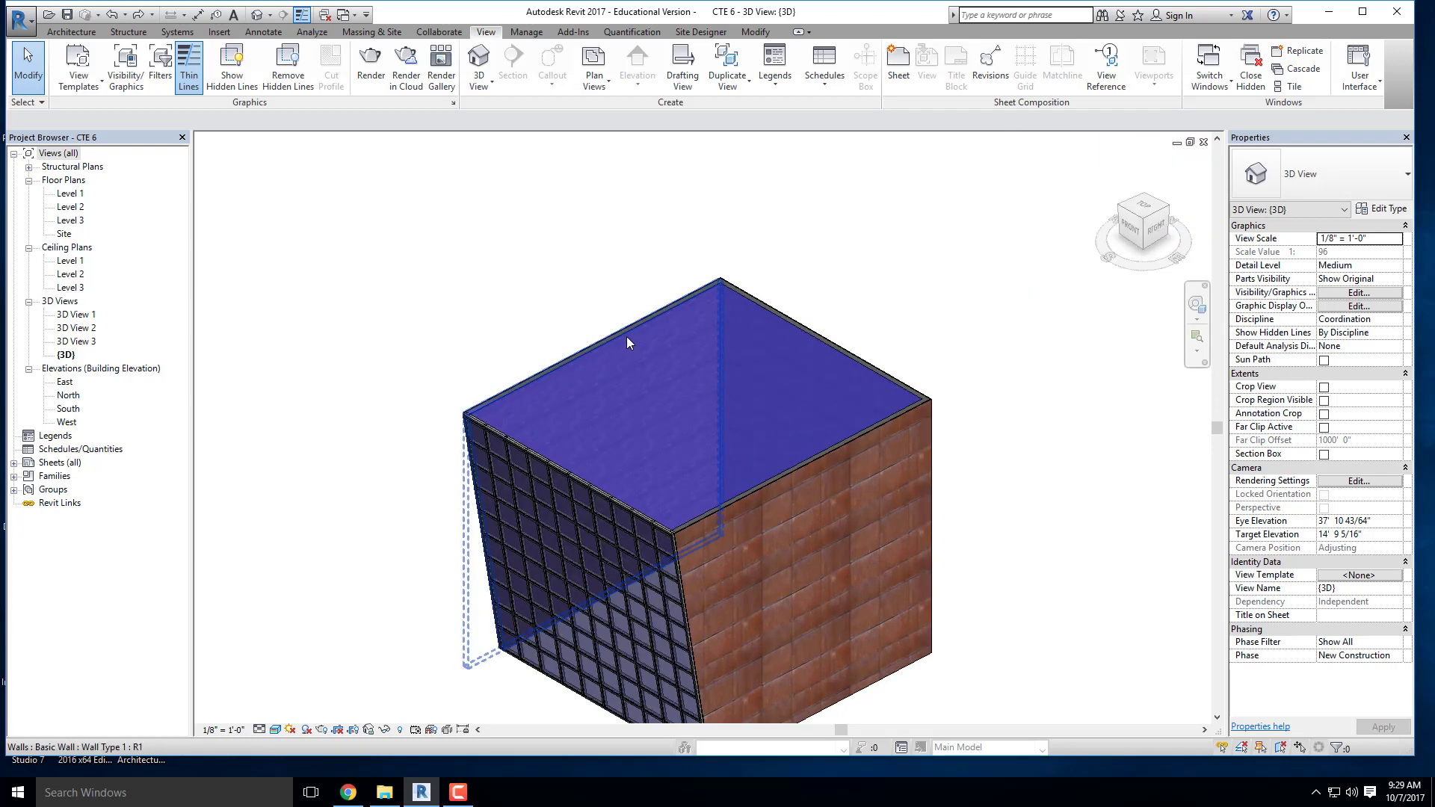
left_click(626, 336)
left_click(458, 320)
scroll(459, 313, "down", 2)
middle_click_drag(637, 416, 688, 390, "shift")
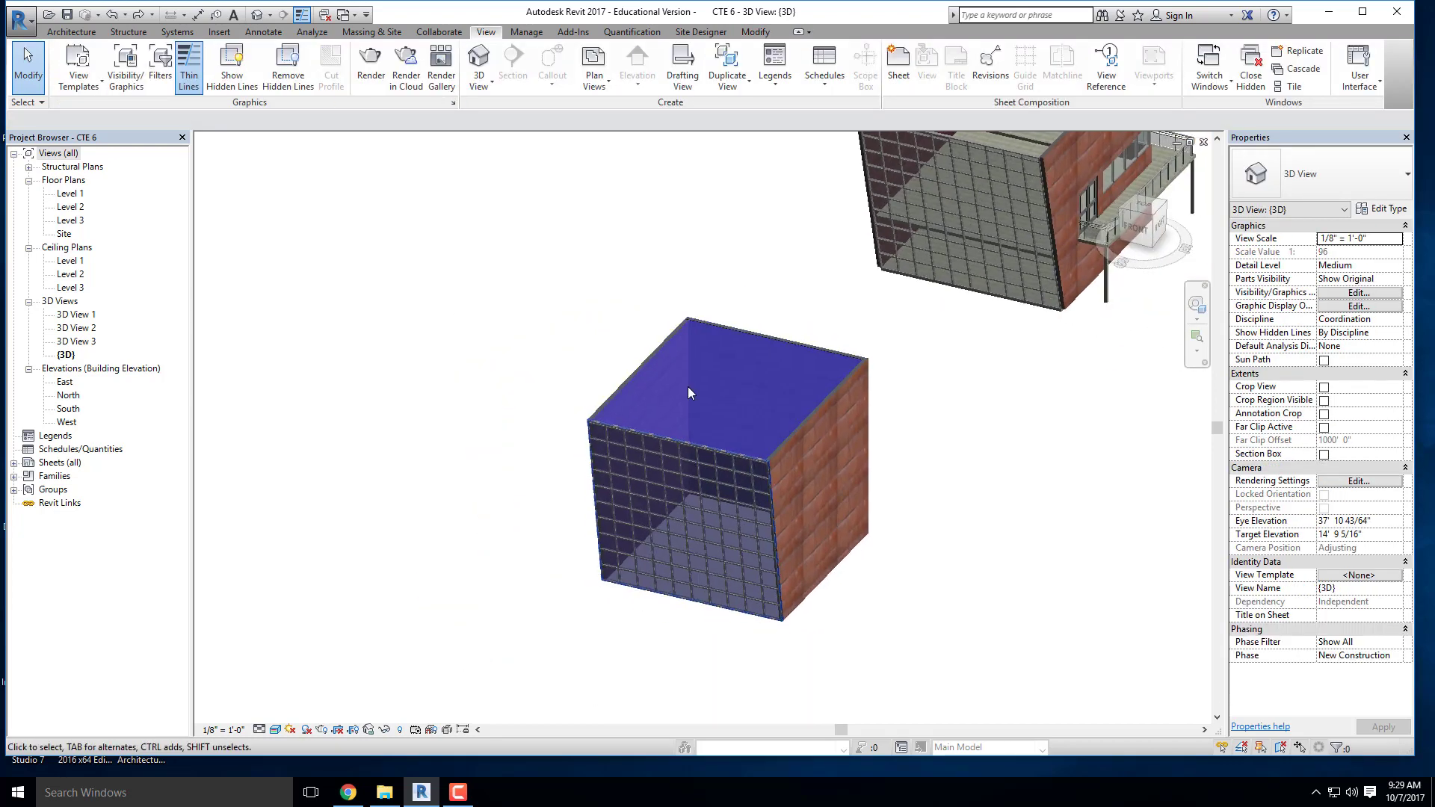
middle_click_drag(964, 366, 840, 427)
scroll(720, 532, "down", 2)
scroll(859, 420, "up", 2)
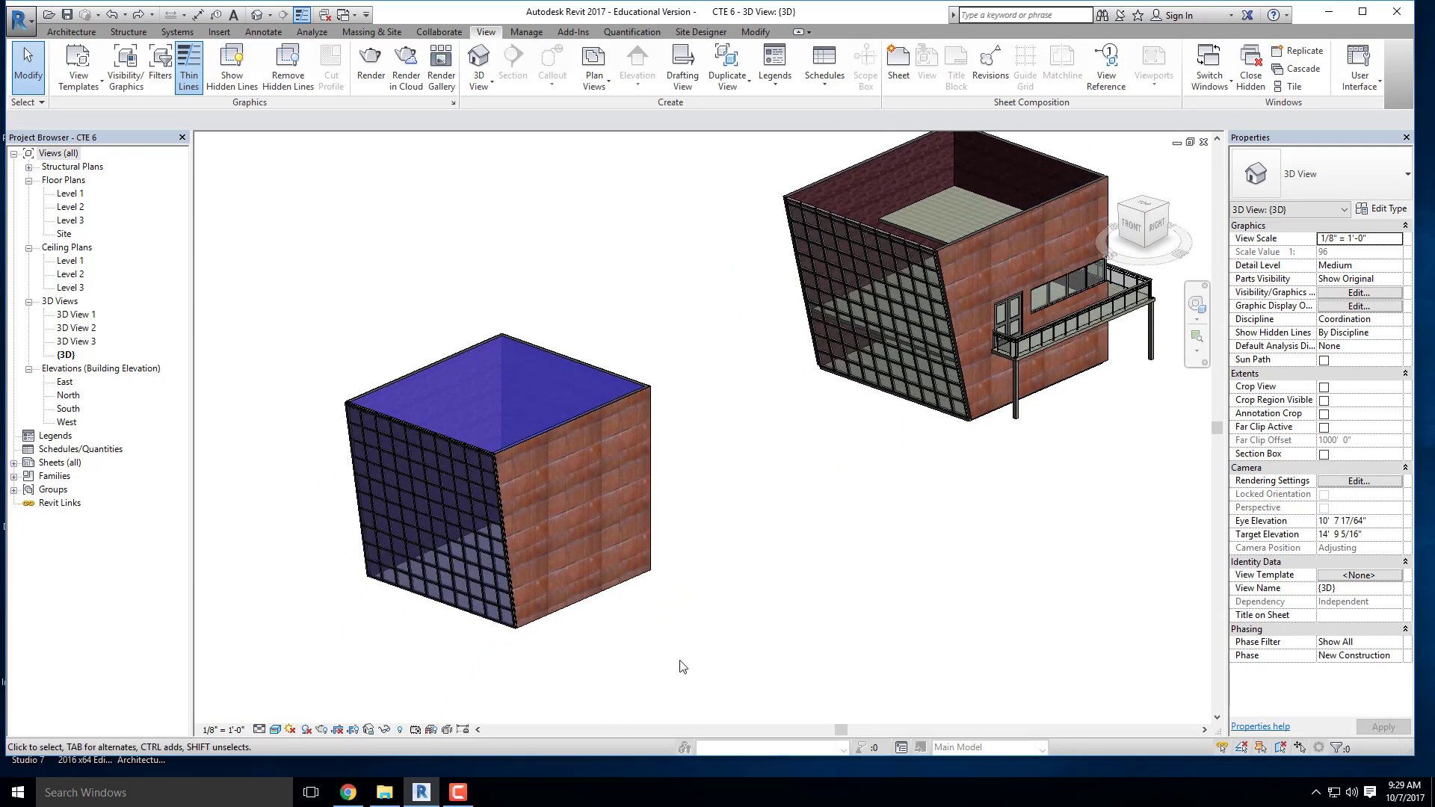
Step: Filter the plain box's selected elements down to the mass and create mass floors at Level 1 and Level 2
left_click_drag(653, 639, 370, 308)
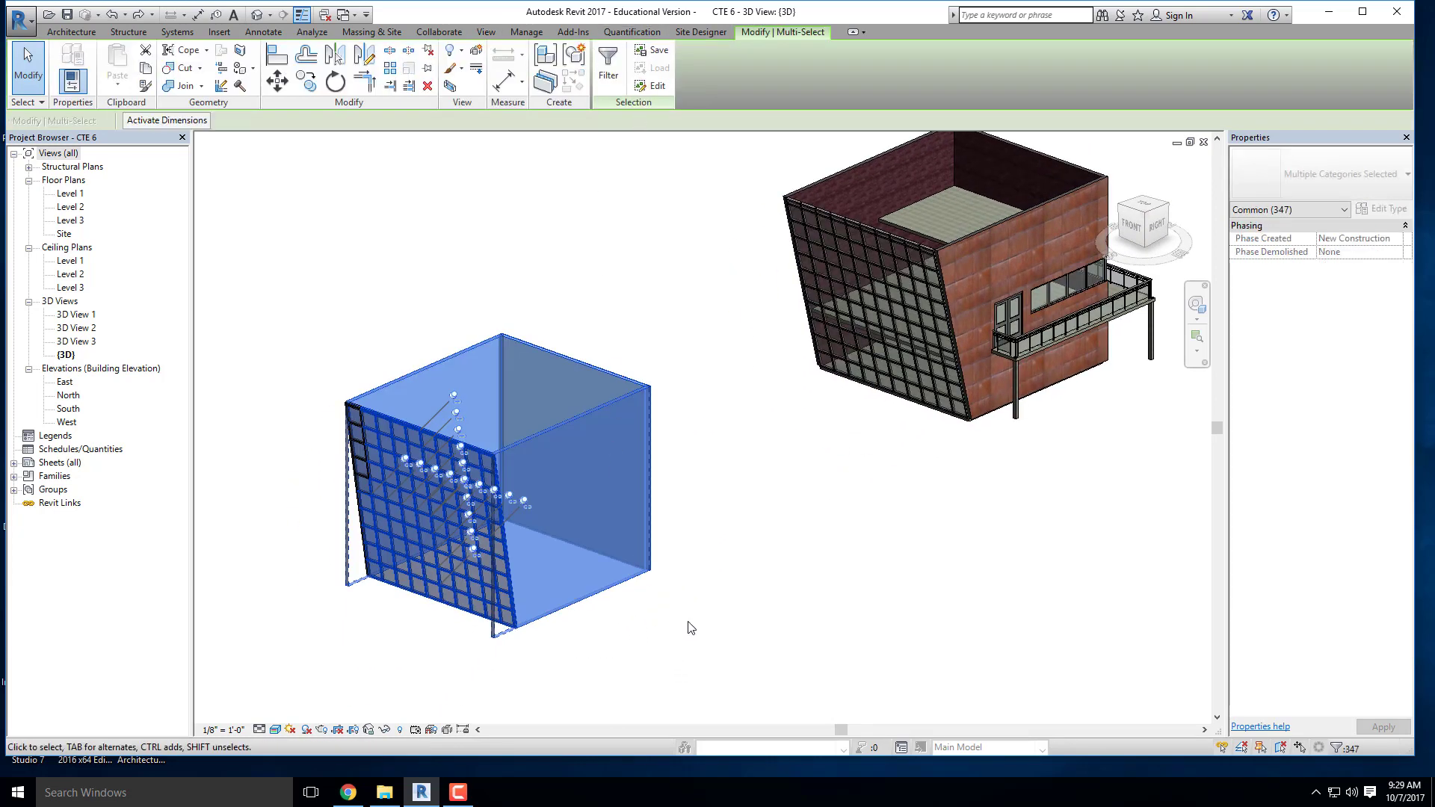
left_click(608, 66)
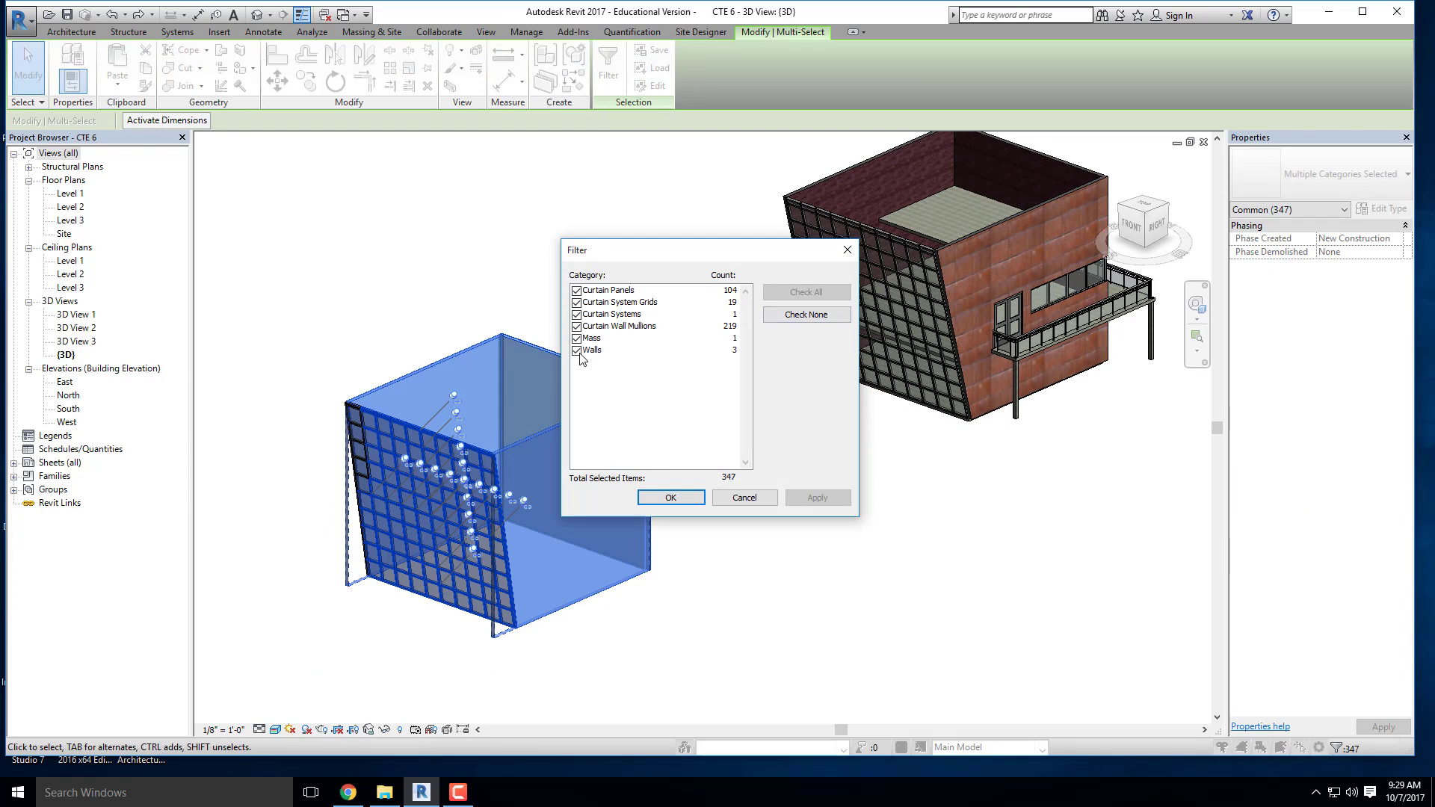
left_click(576, 351)
left_click(577, 326)
left_click(576, 314)
left_click(576, 303)
left_click(576, 290)
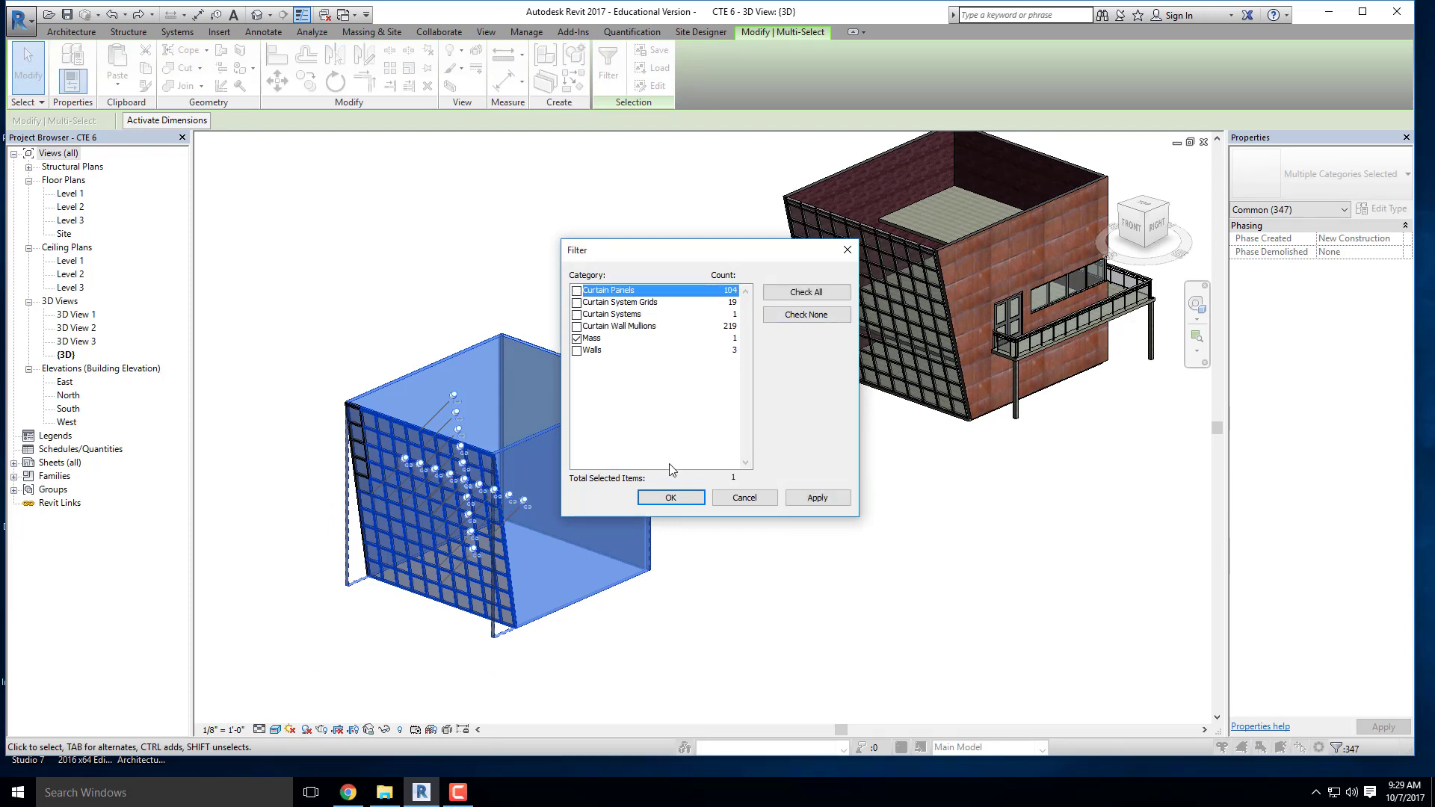
left_click(670, 498)
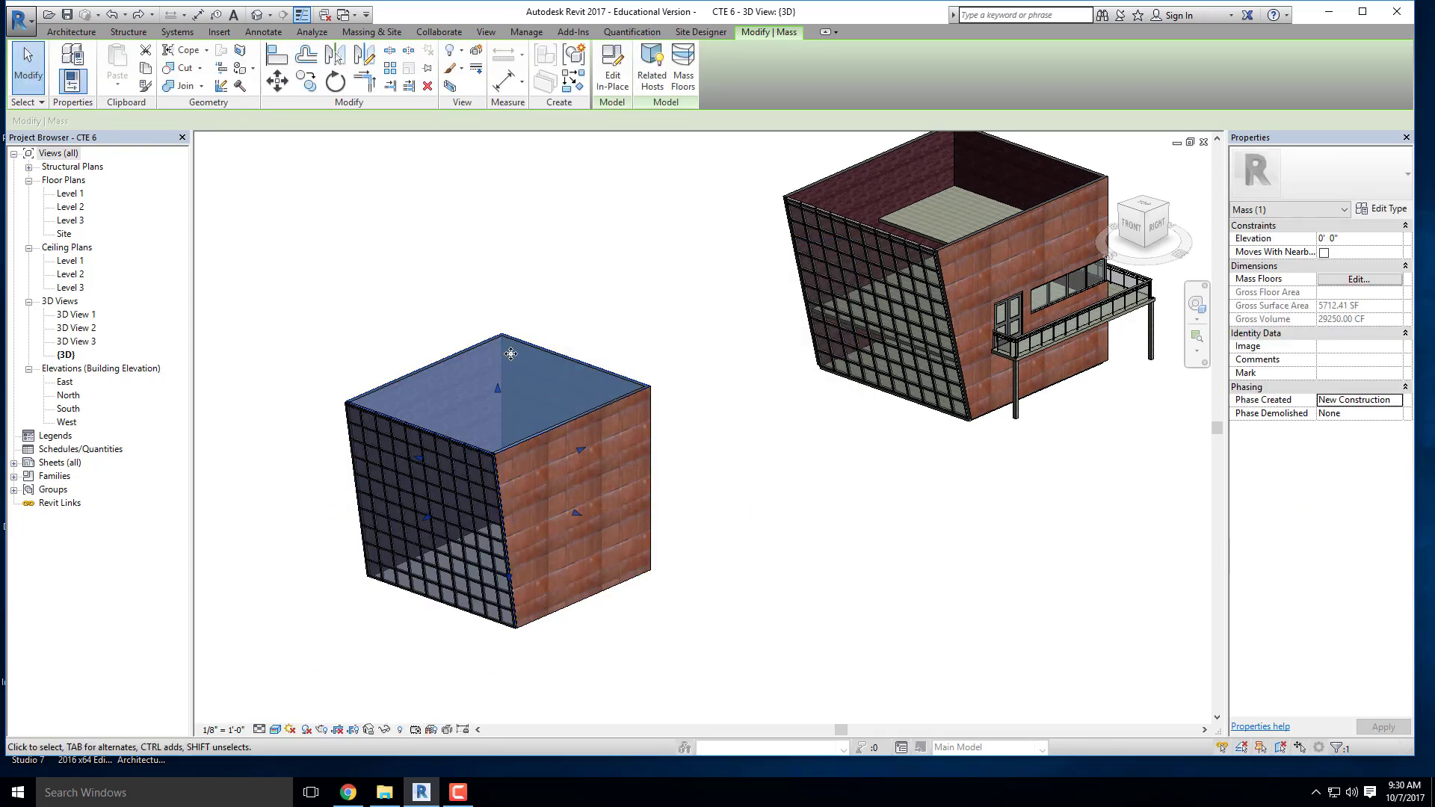
left_click(681, 81)
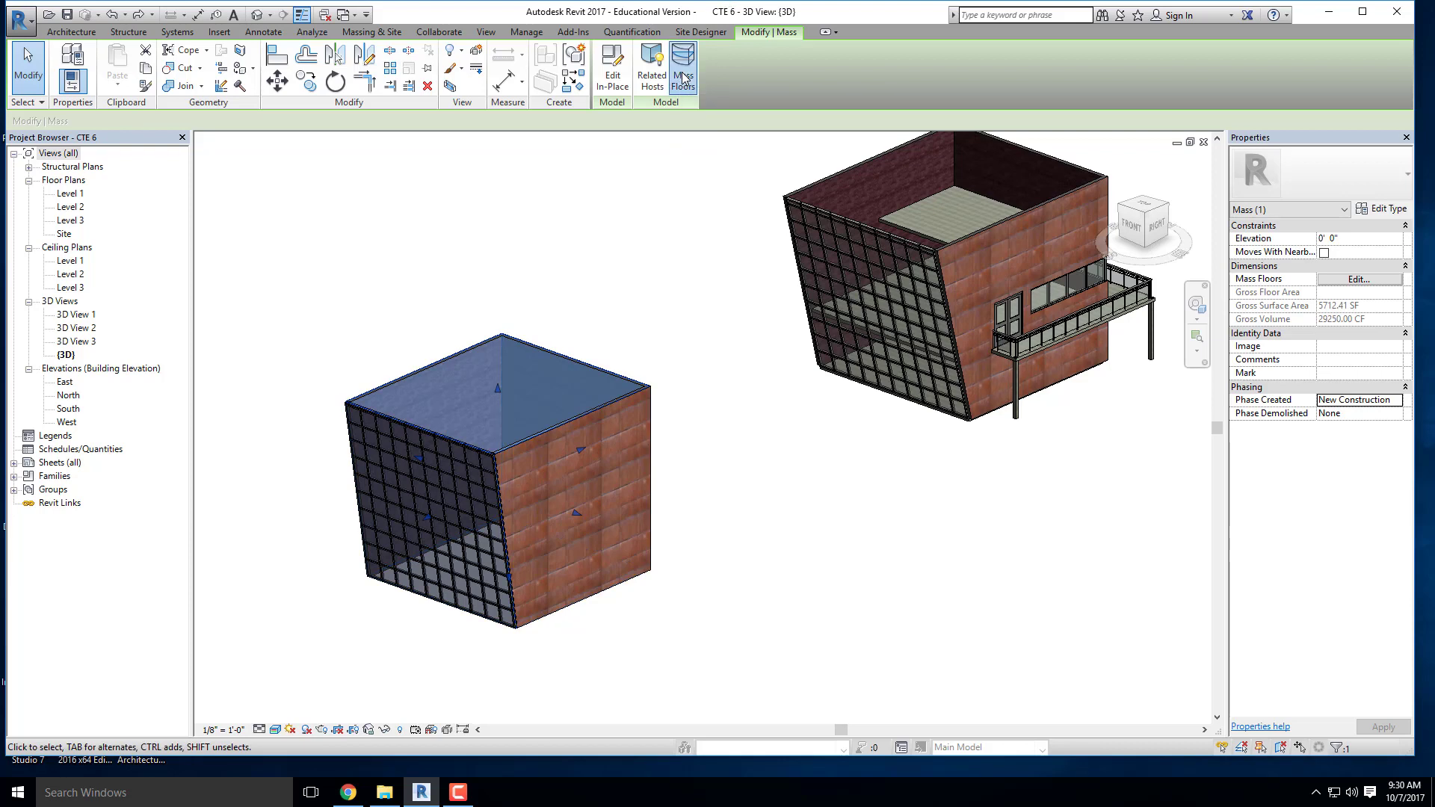
left_click(612, 291)
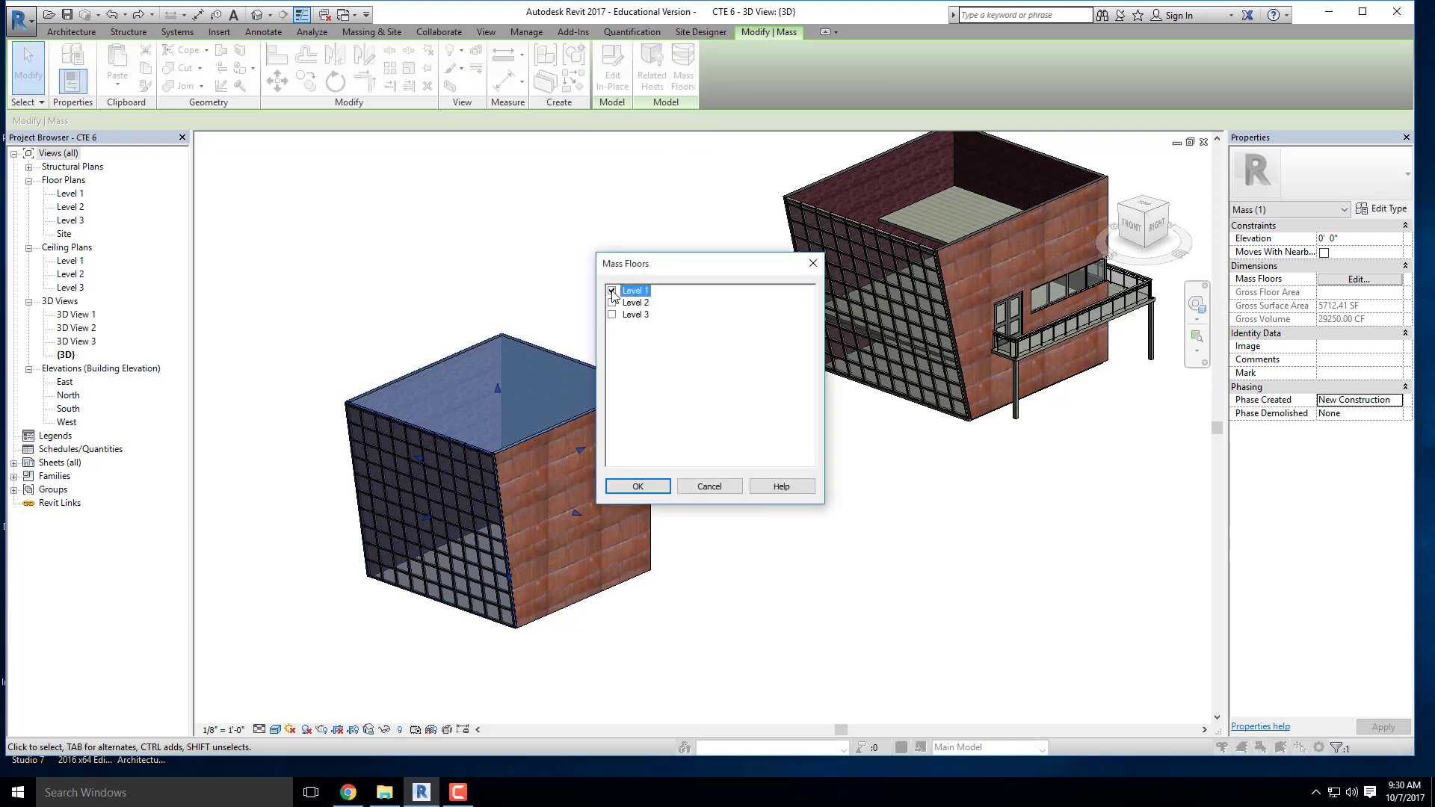
left_click(612, 302)
left_click(638, 486)
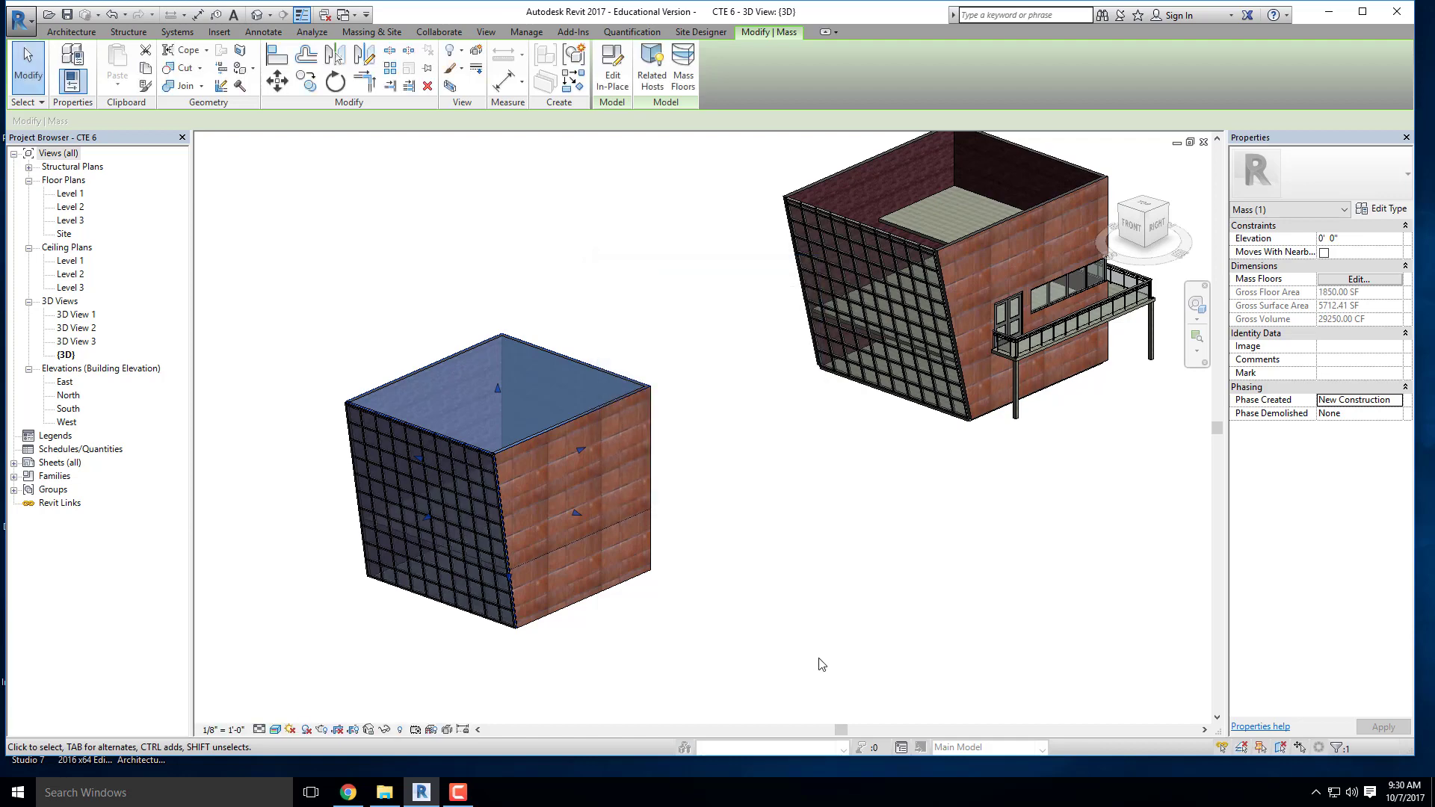
Step: Add a Level 3 mass floor to the selected mass
middle_click_drag(626, 612, 484, 609, "shift")
scroll(480, 628, "up", 3)
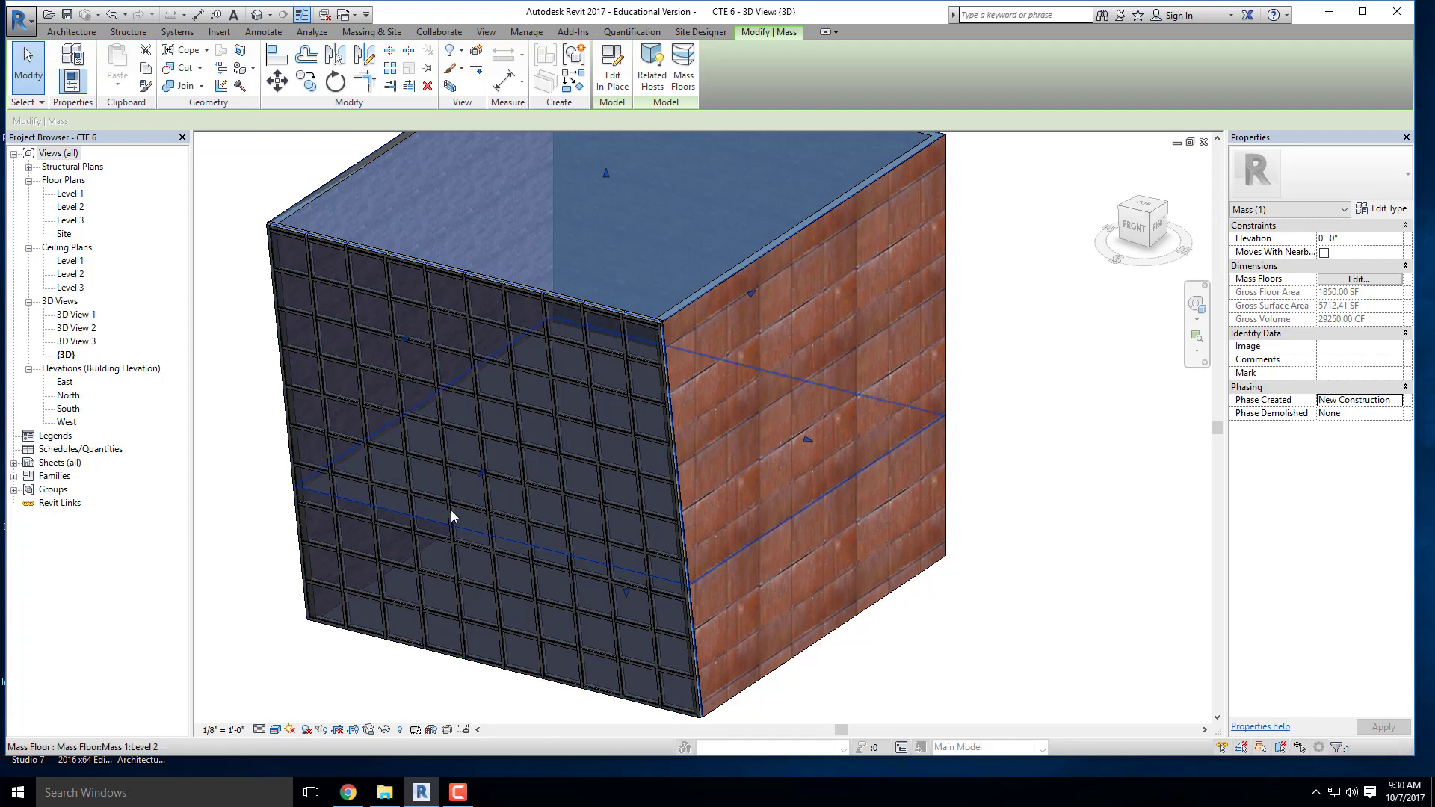
scroll(442, 505, "down", 3)
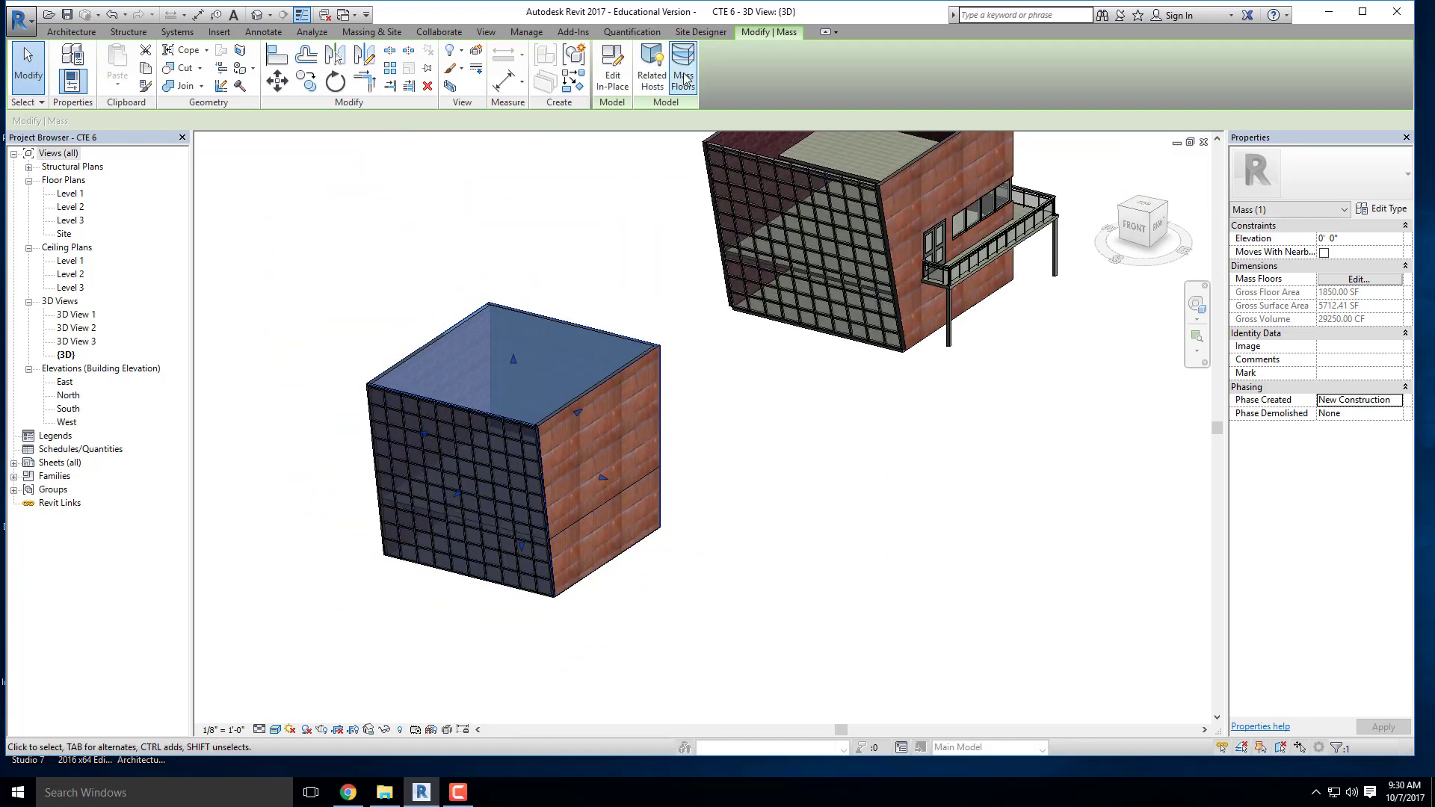
left_click(683, 74)
left_click(612, 314)
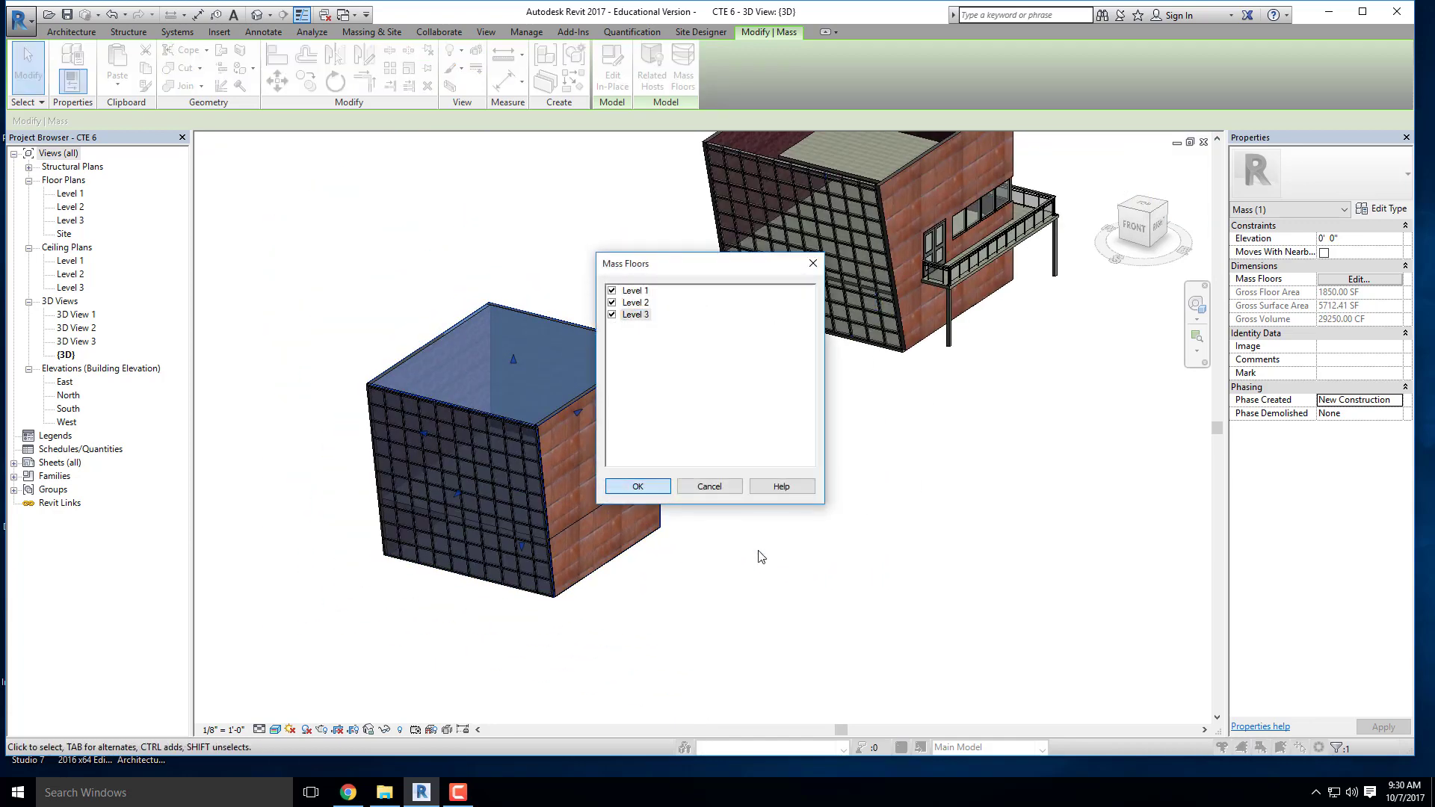
left_click(638, 486)
middle_click_drag(659, 627, 583, 661, "shift")
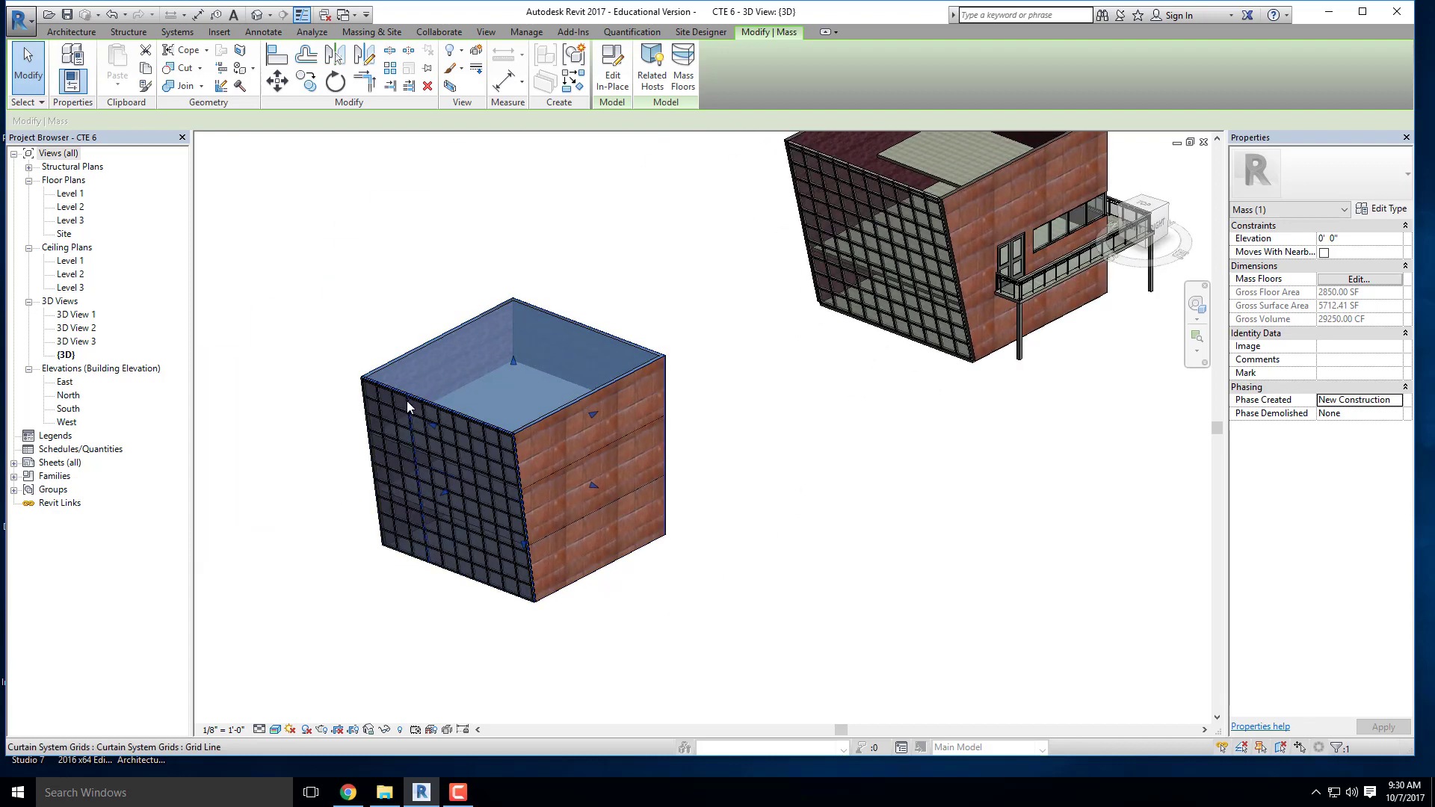
scroll(418, 411, "up", 3)
scroll(472, 402, "down", 2)
left_click(826, 298)
scroll(747, 471, "down", 3)
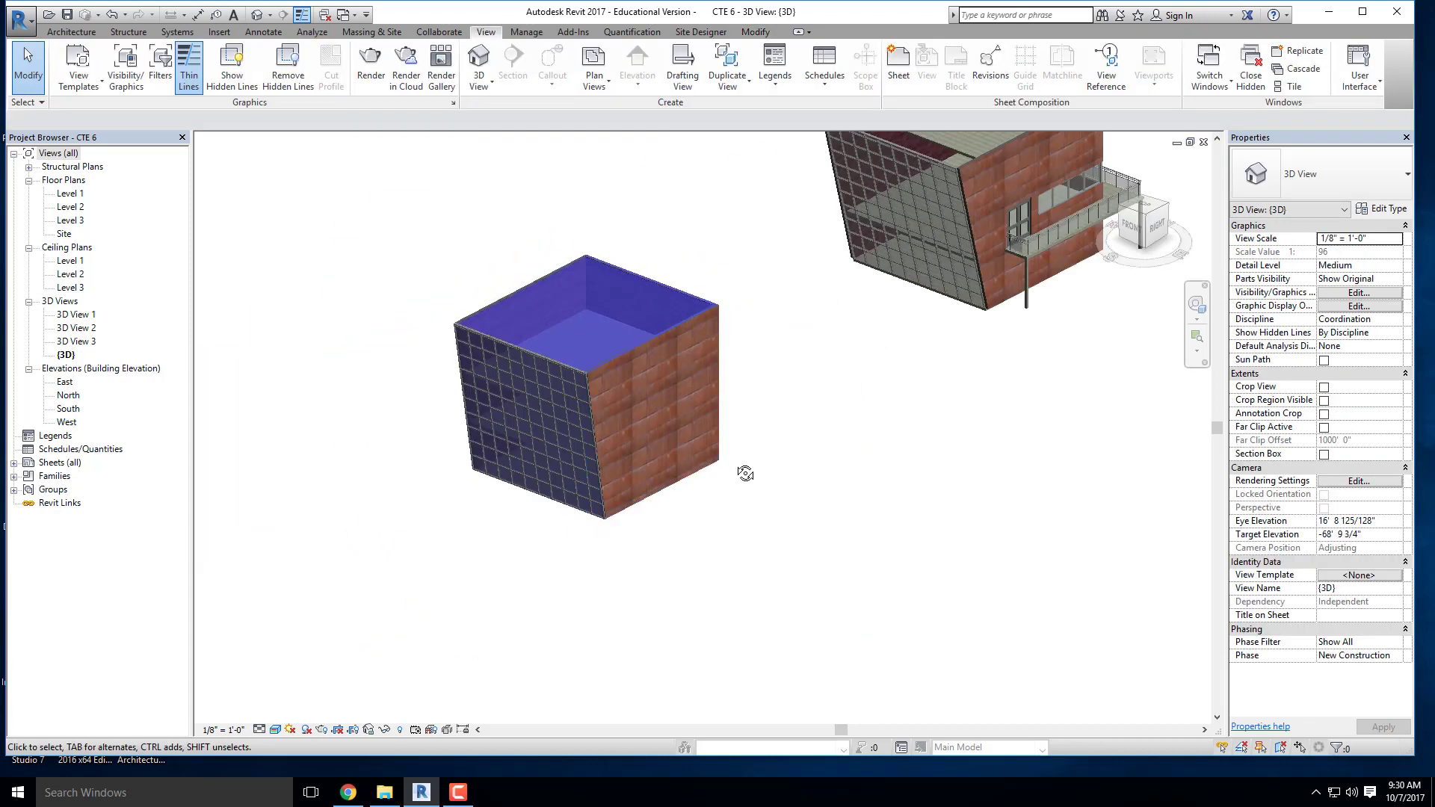
Step: Filter the plain box's selected elements down to Mass and Mass Floor, and hide the selected mass element in the 3D view
left_click_drag(759, 554, 450, 258)
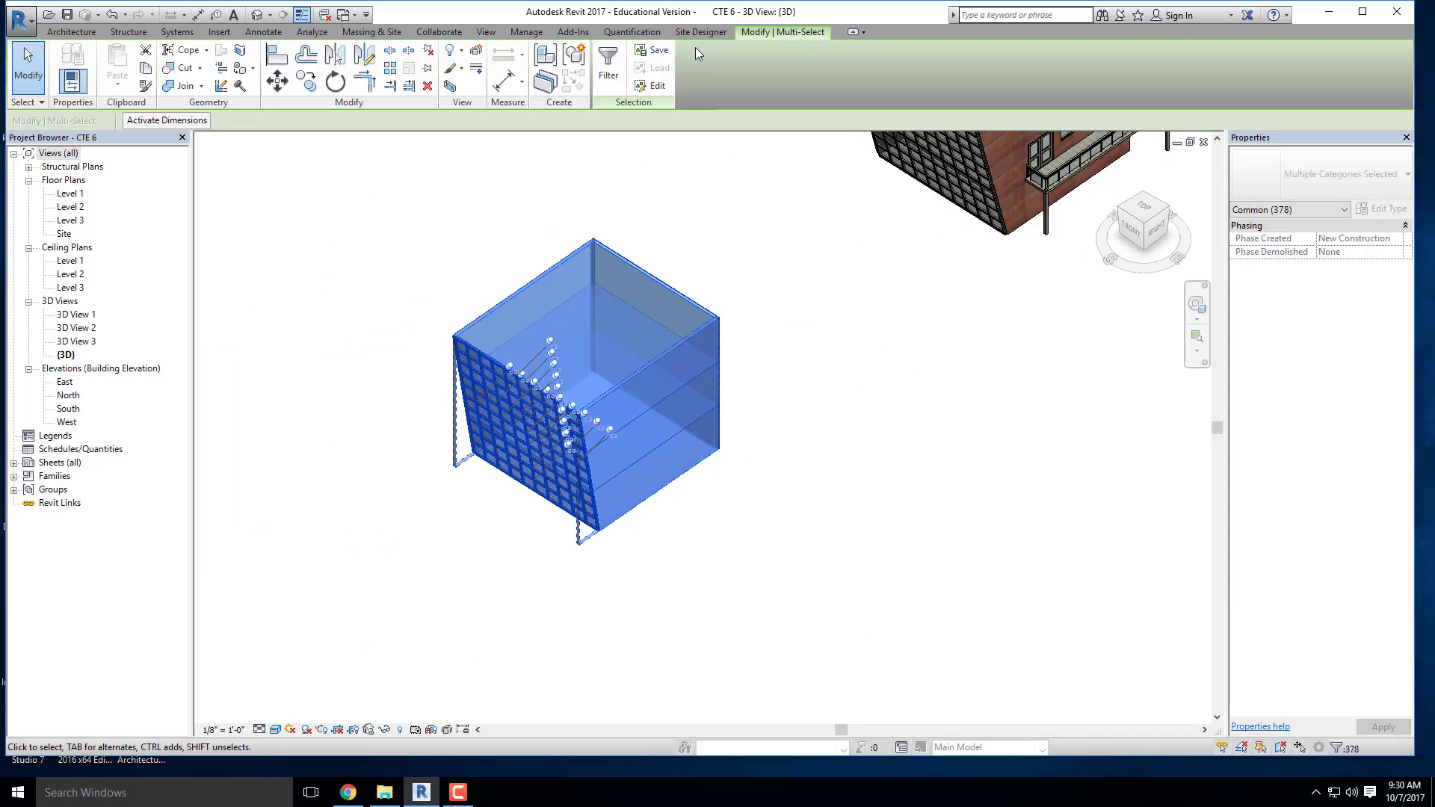
left_click(608, 73)
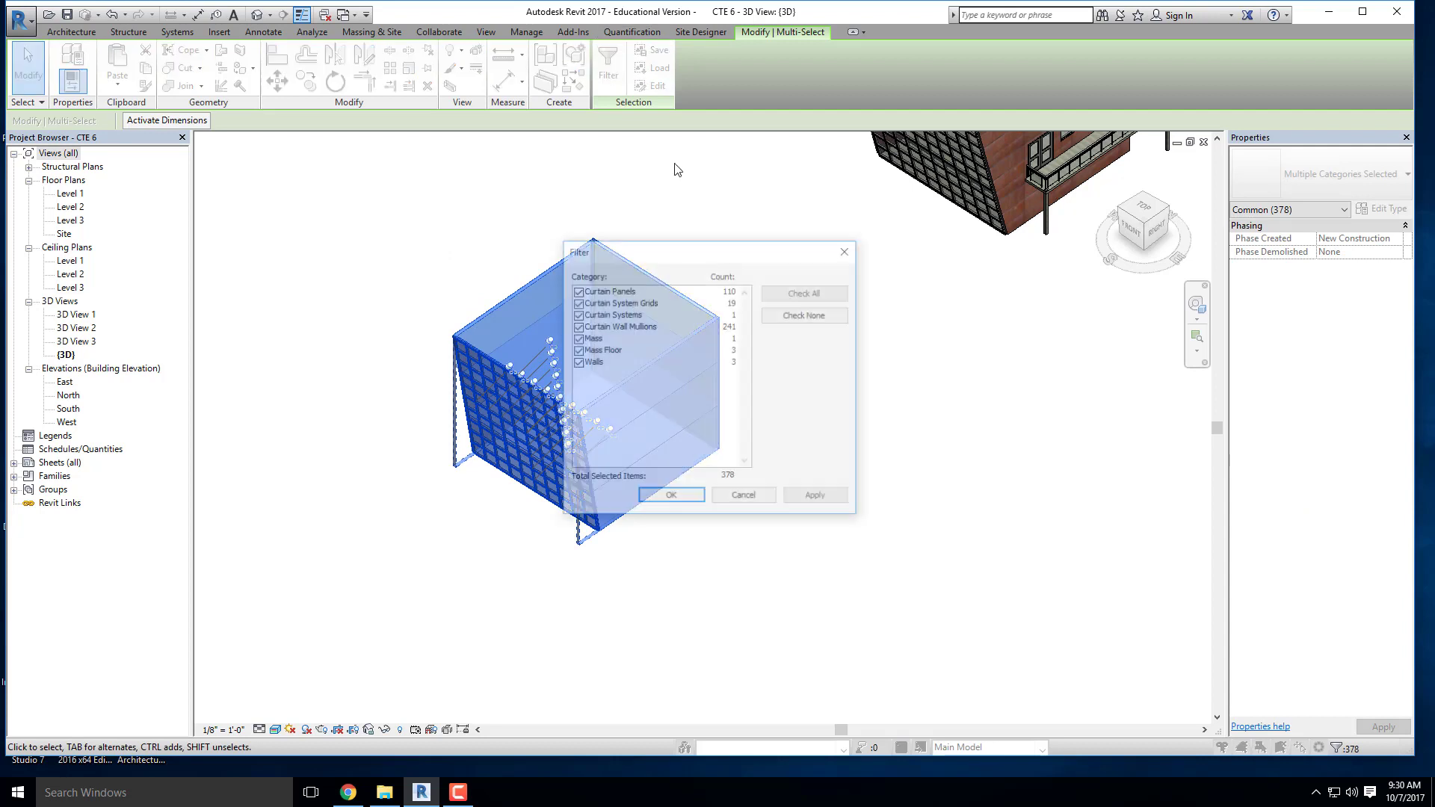
left_click(576, 362)
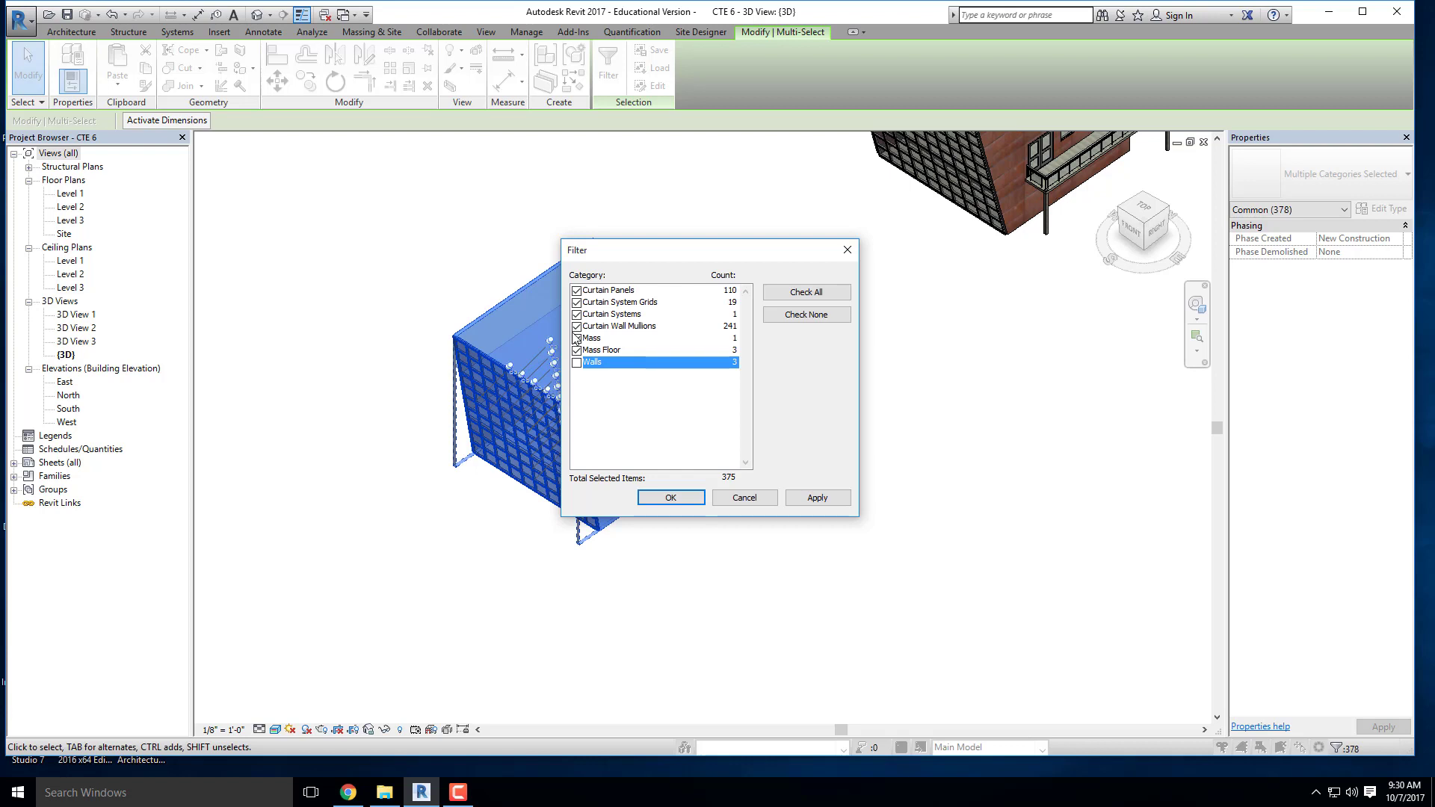
left_click(577, 327)
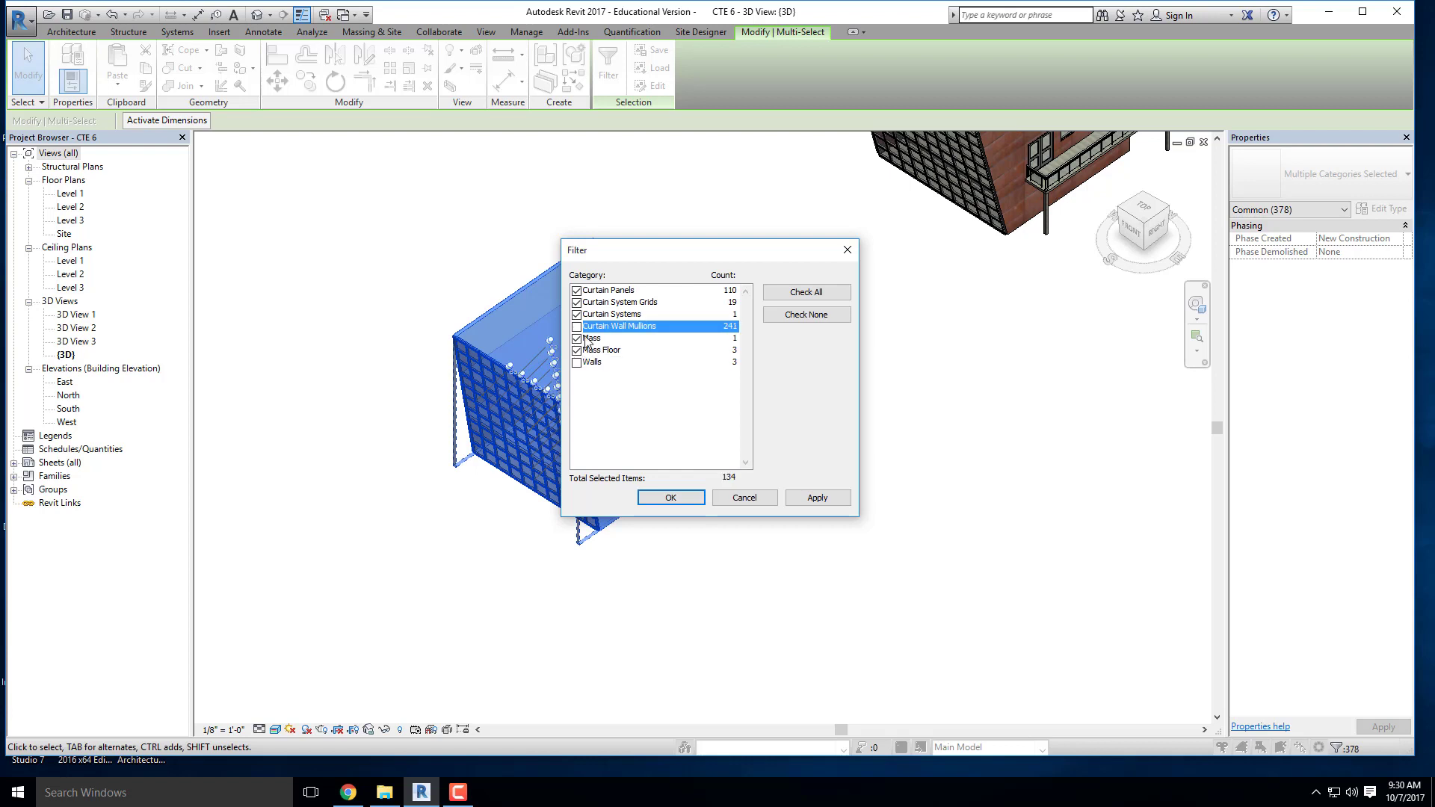
left_click(576, 351)
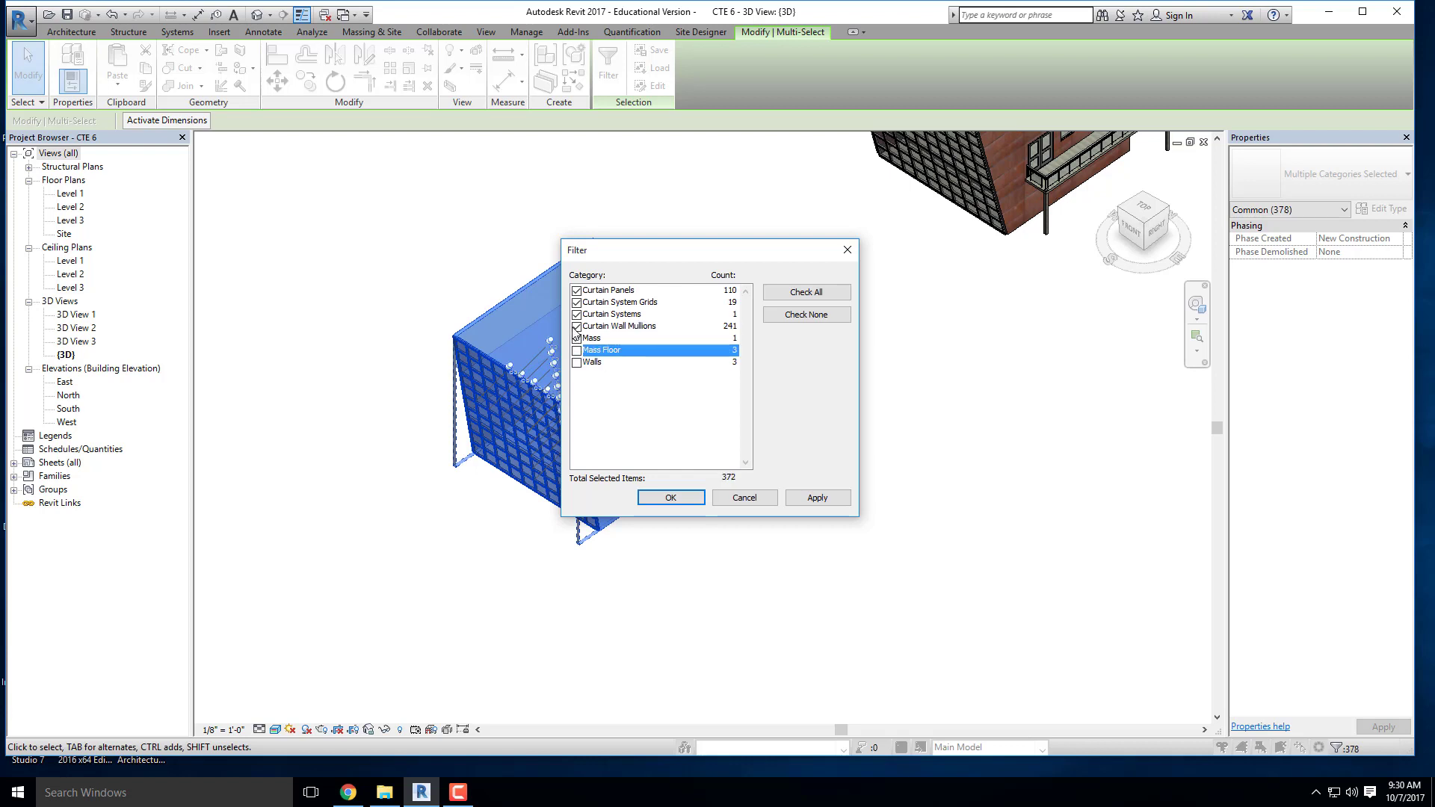
left_click(576, 326)
left_click(576, 315)
left_click(576, 302)
left_click(576, 291)
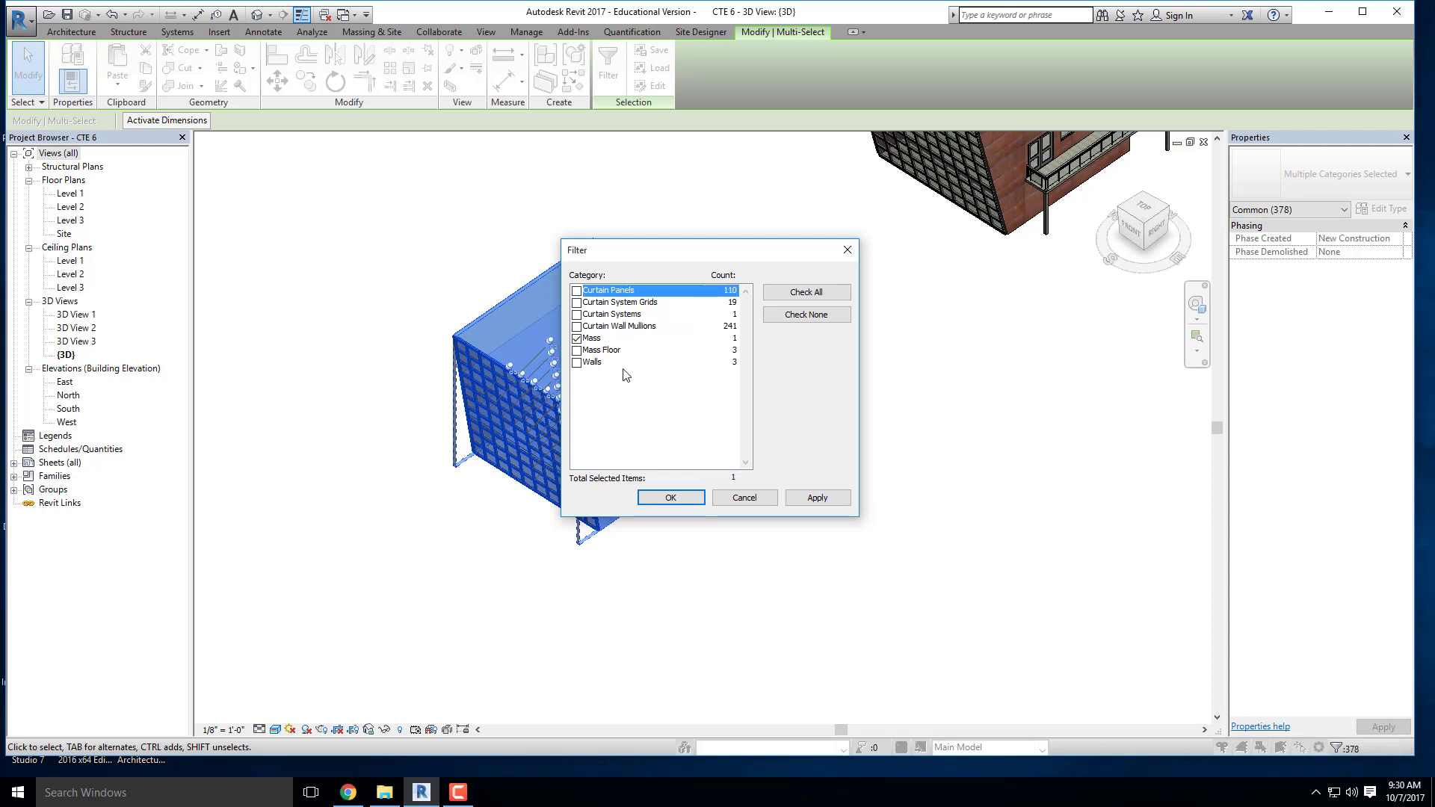
left_click(576, 351)
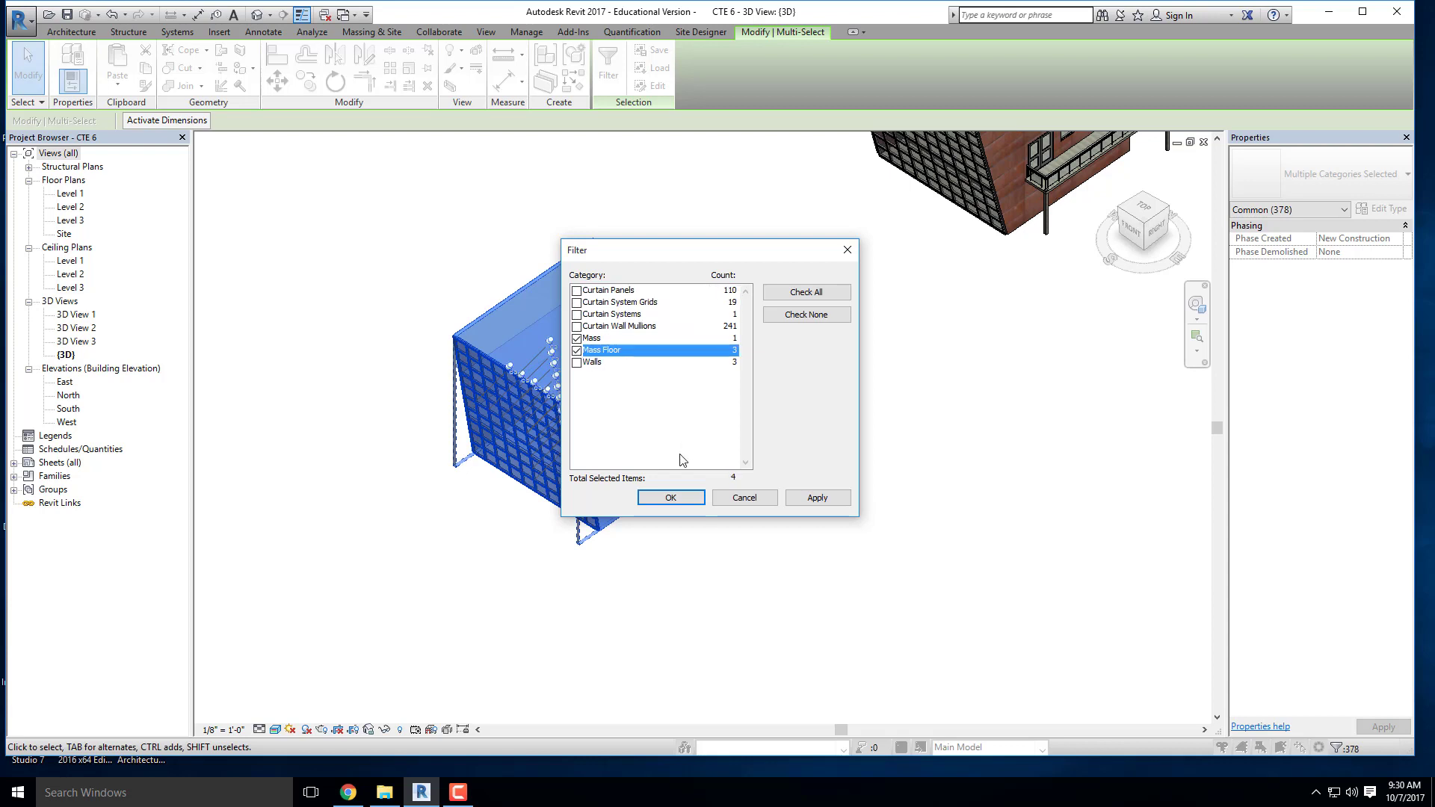
left_click(670, 497)
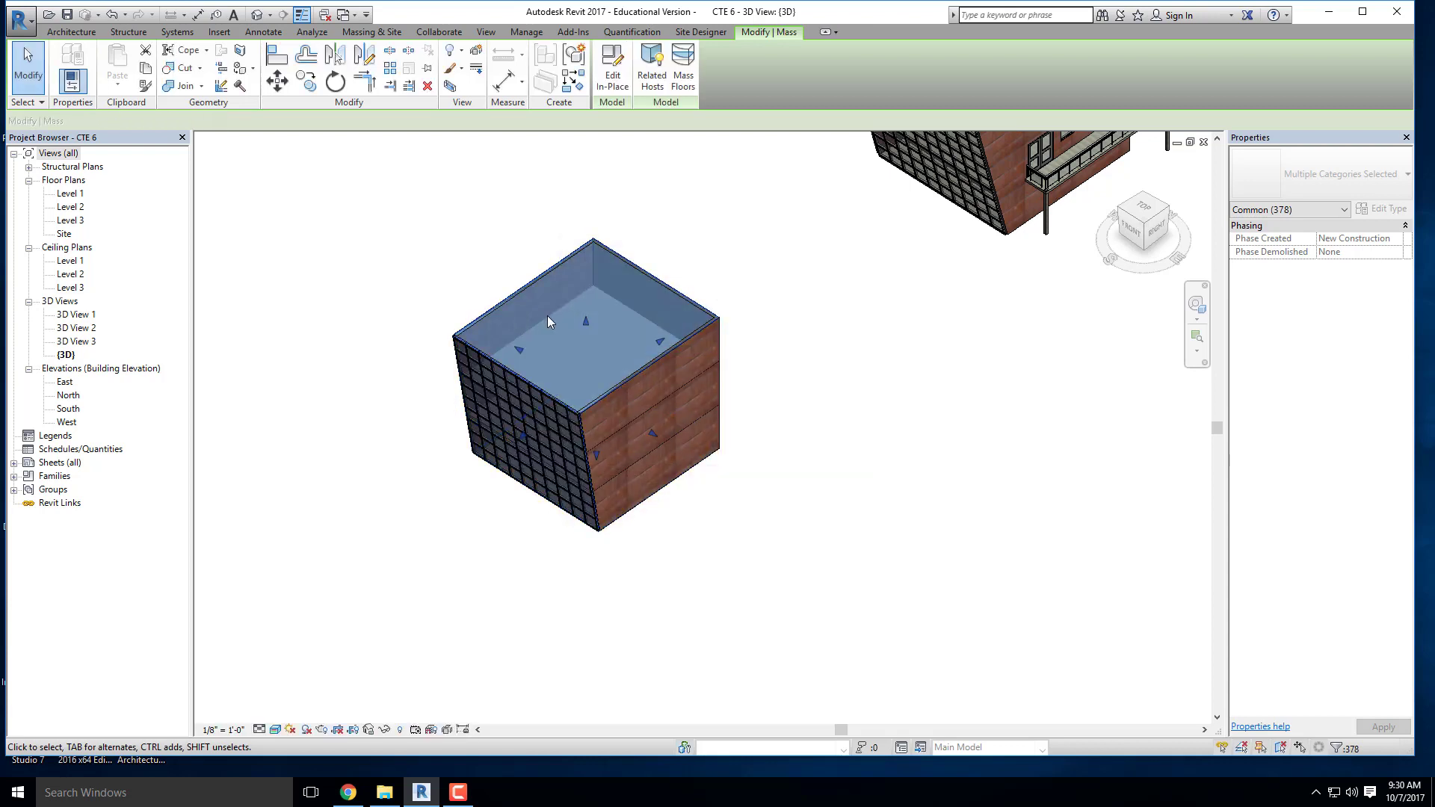
right_click(571, 317)
mouse_move(658, 456)
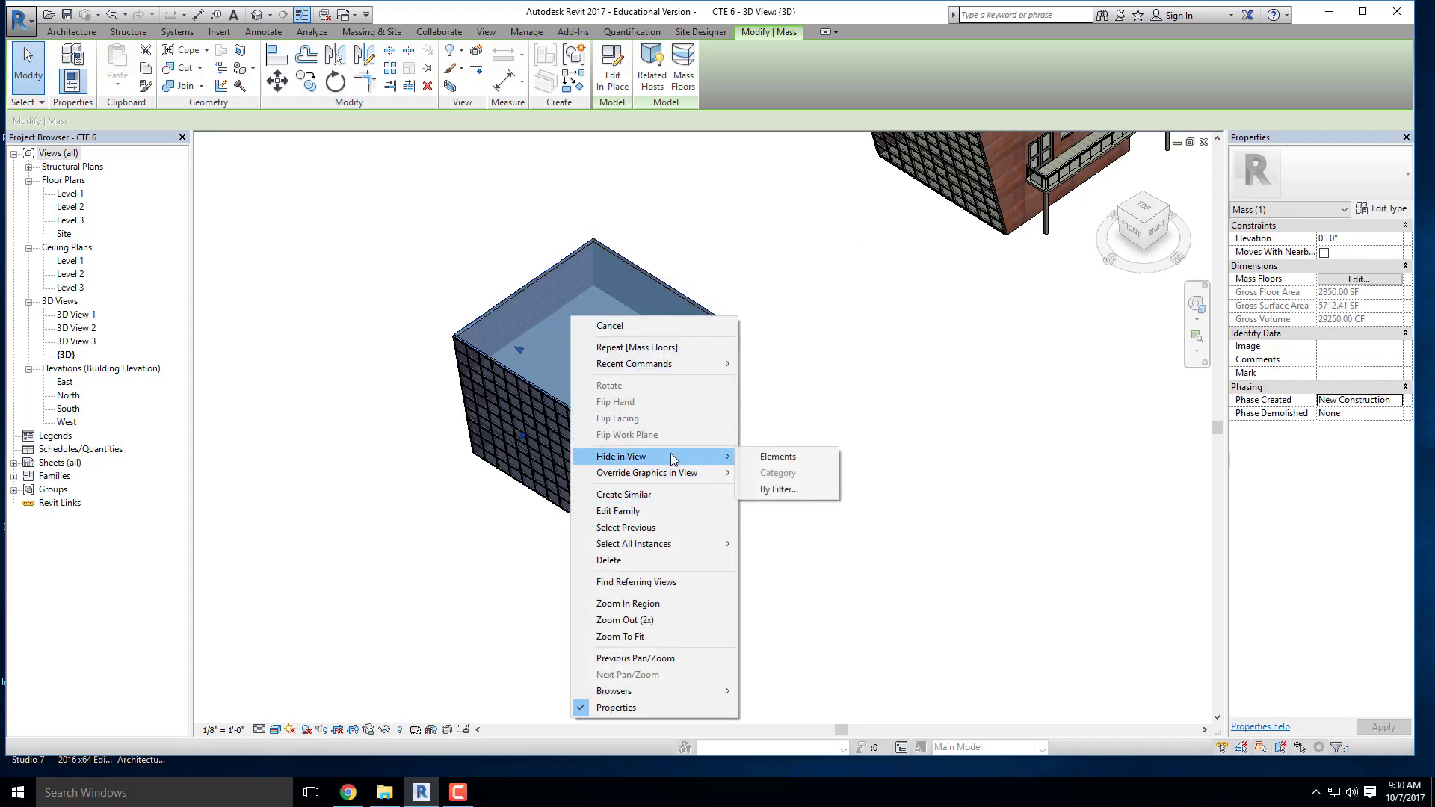
left_click(756, 456)
Step: Examine the plain box's mass floors through the curtain system and from above, and compare them with the finished building
middle_click_drag(711, 487, 516, 307, "shift")
scroll(557, 330, "up", 5)
scroll(442, 470, "down", 4)
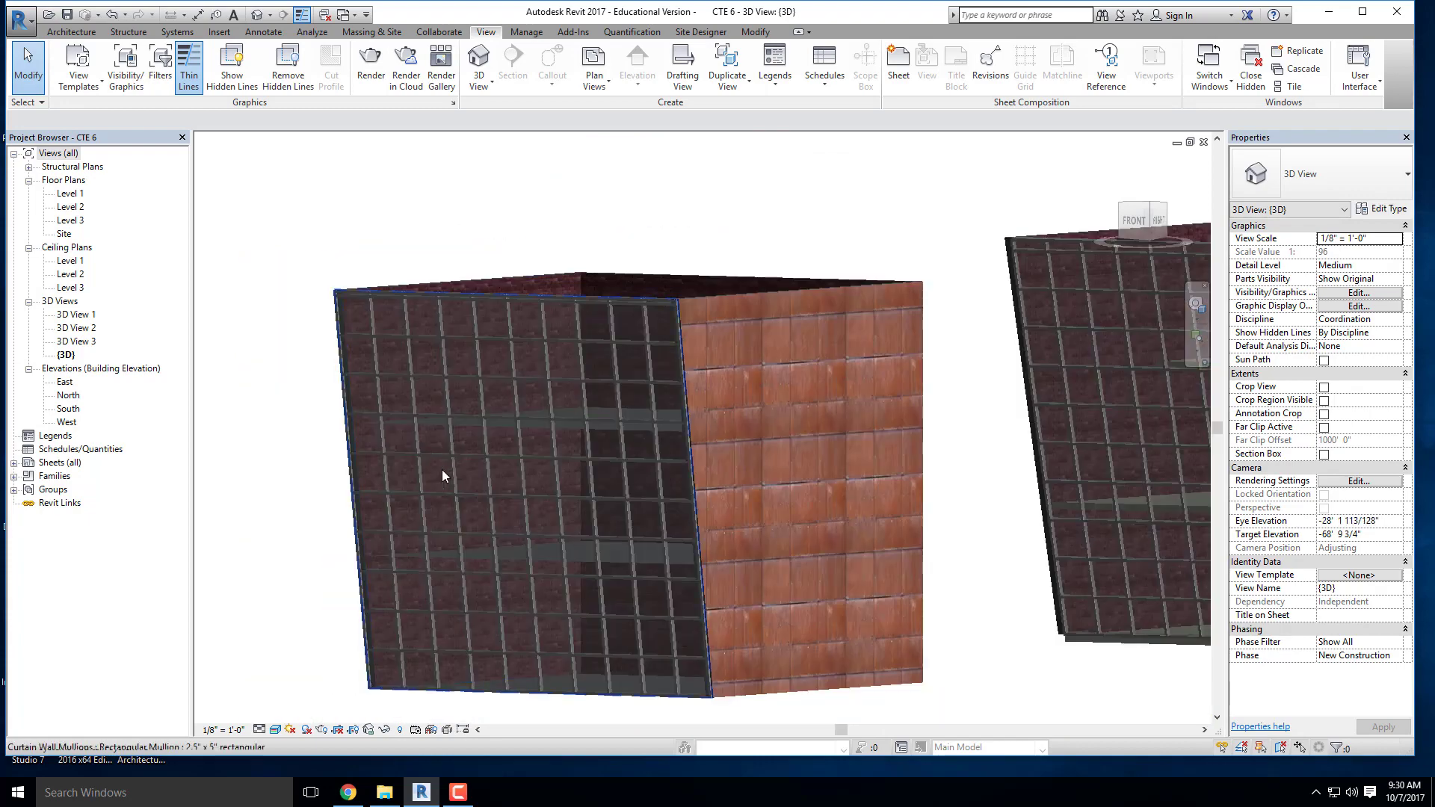
scroll(424, 404, "up", 4)
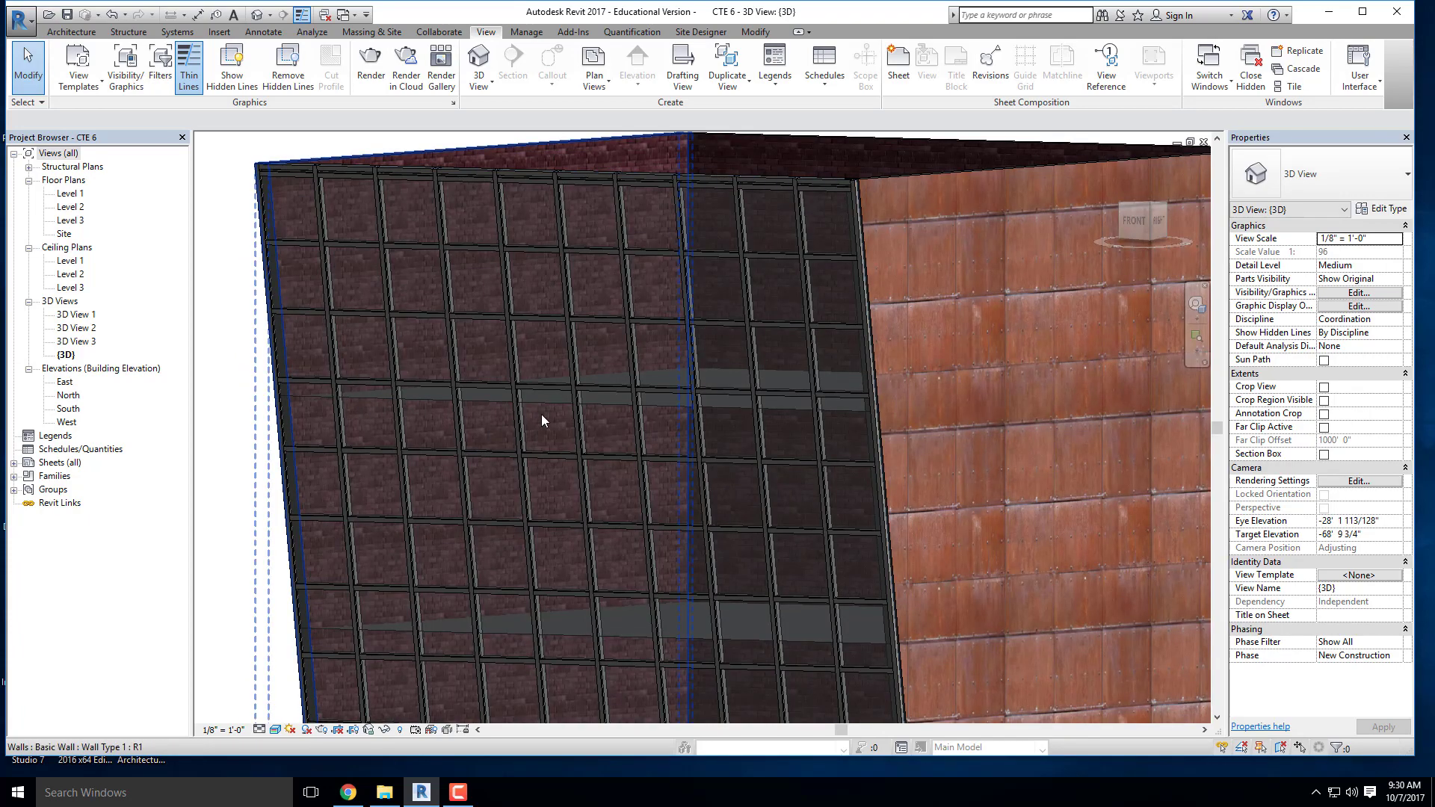
scroll(529, 374, "down", 3)
middle_click_drag(577, 343, 547, 519, "shift")
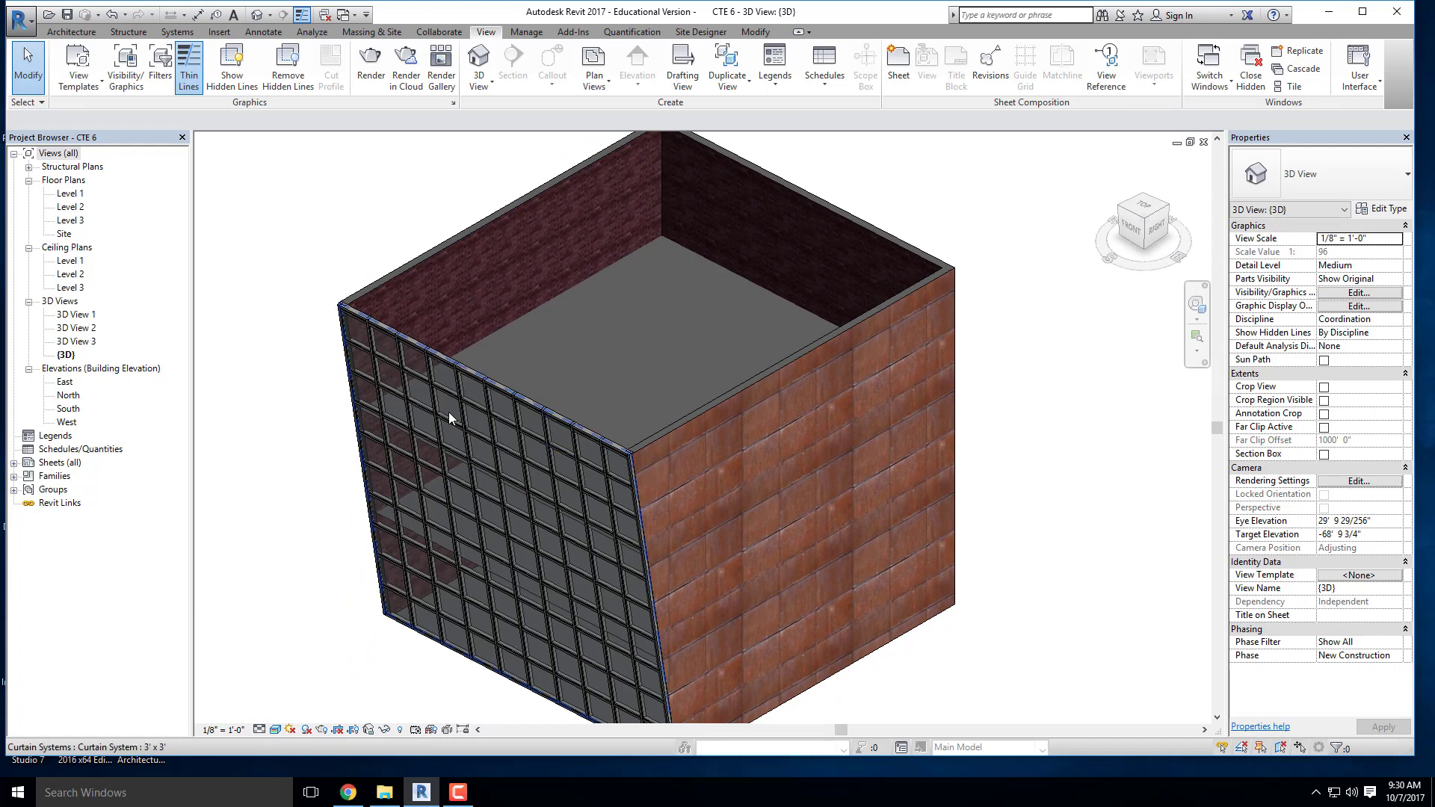
scroll(449, 411, "down", 4)
scroll(922, 236, "up", 1)
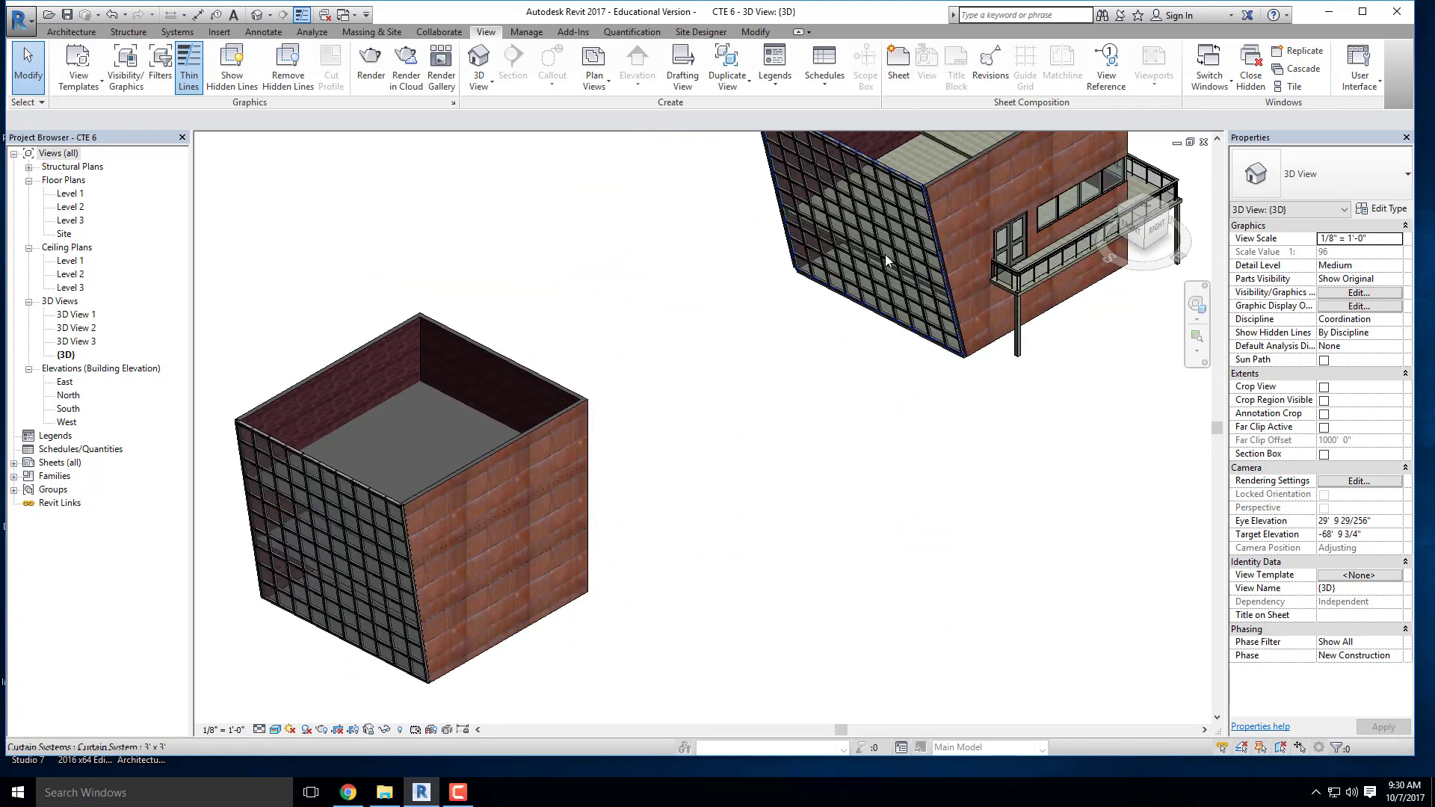
middle_click_drag(885, 254, 843, 447)
scroll(843, 447, "down", 1)
middle_click_drag(695, 382, 800, 165)
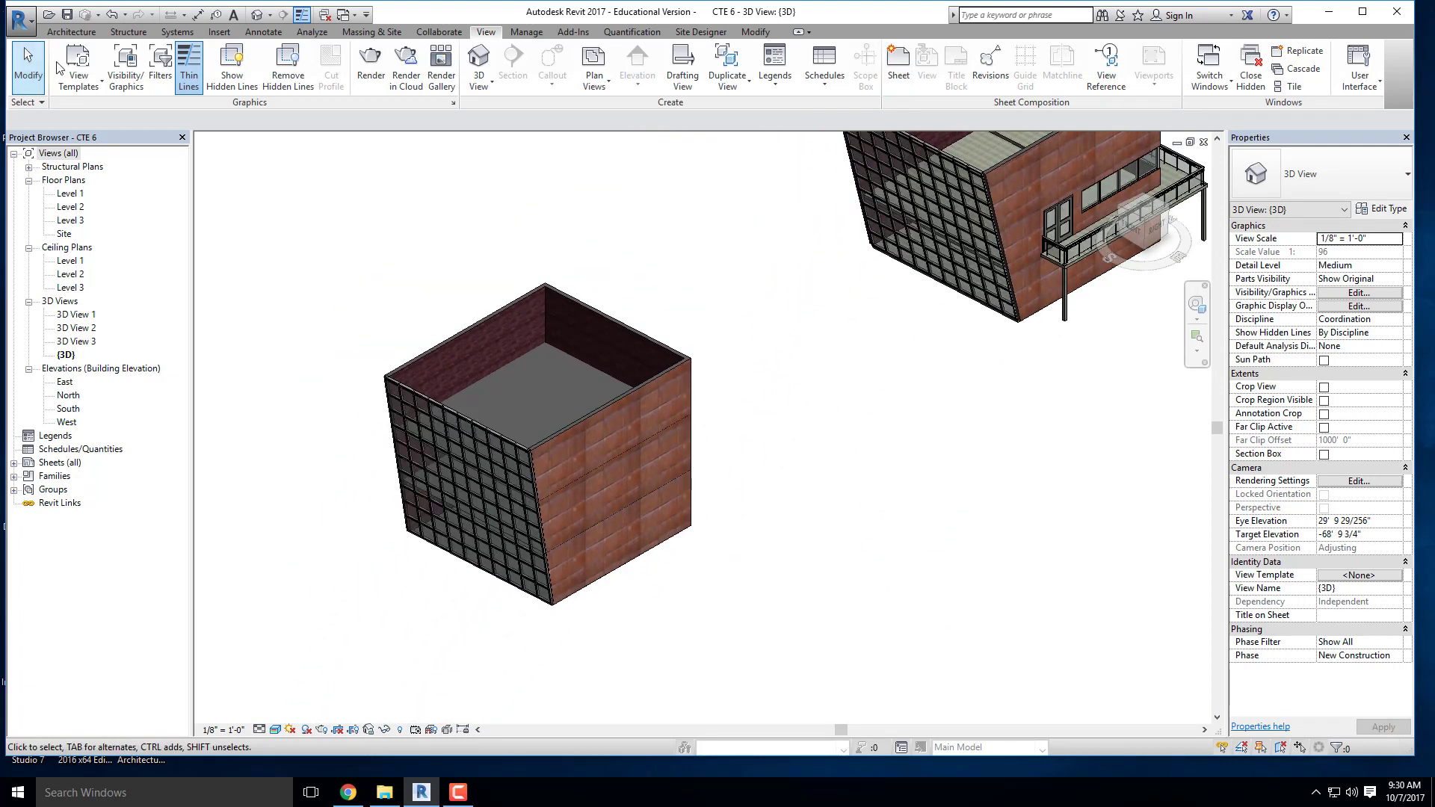
Step: Create 6" Concrete floors by face from the plain box's Level 1, Level 2 and Level 3 mass floors
left_click(82, 35)
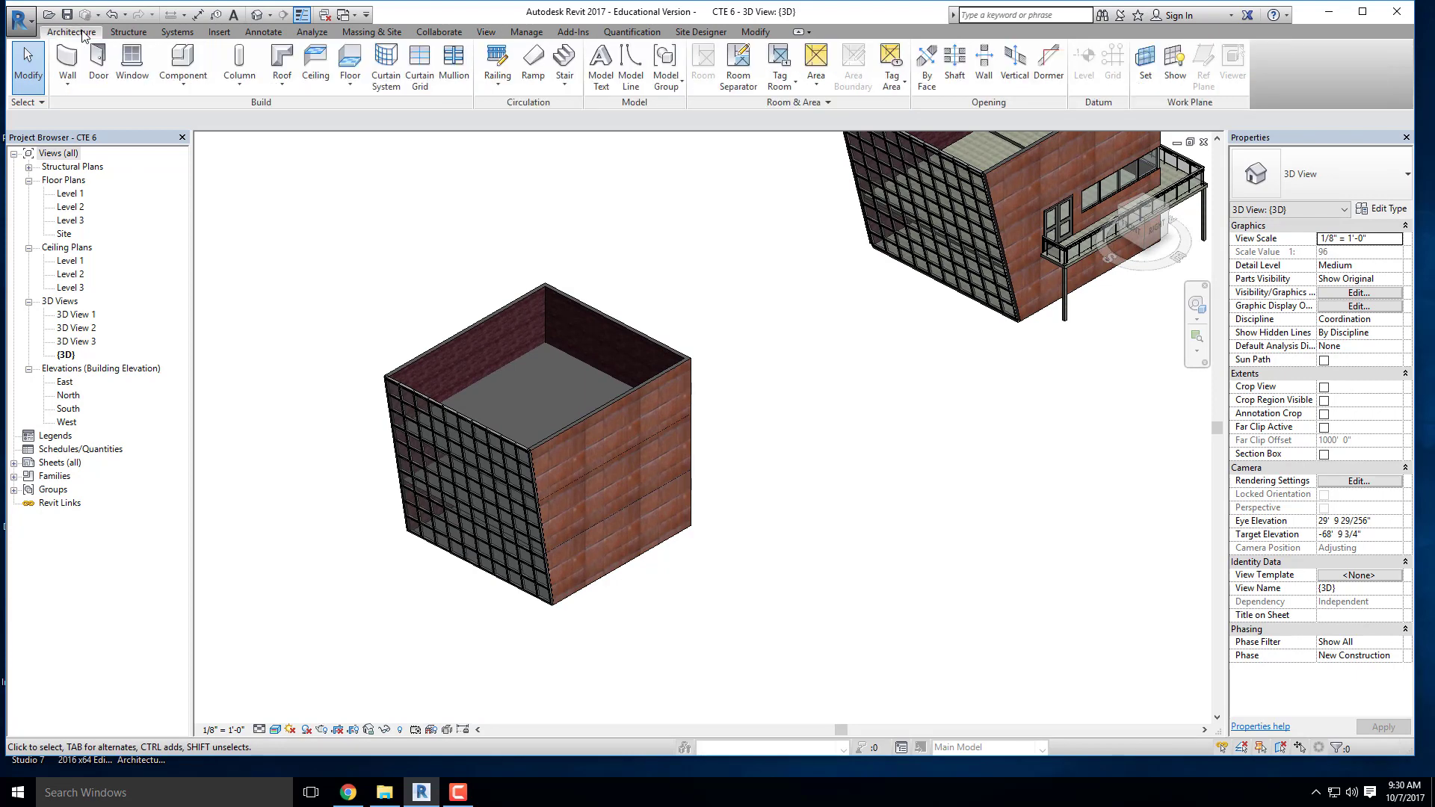
left_click(349, 81)
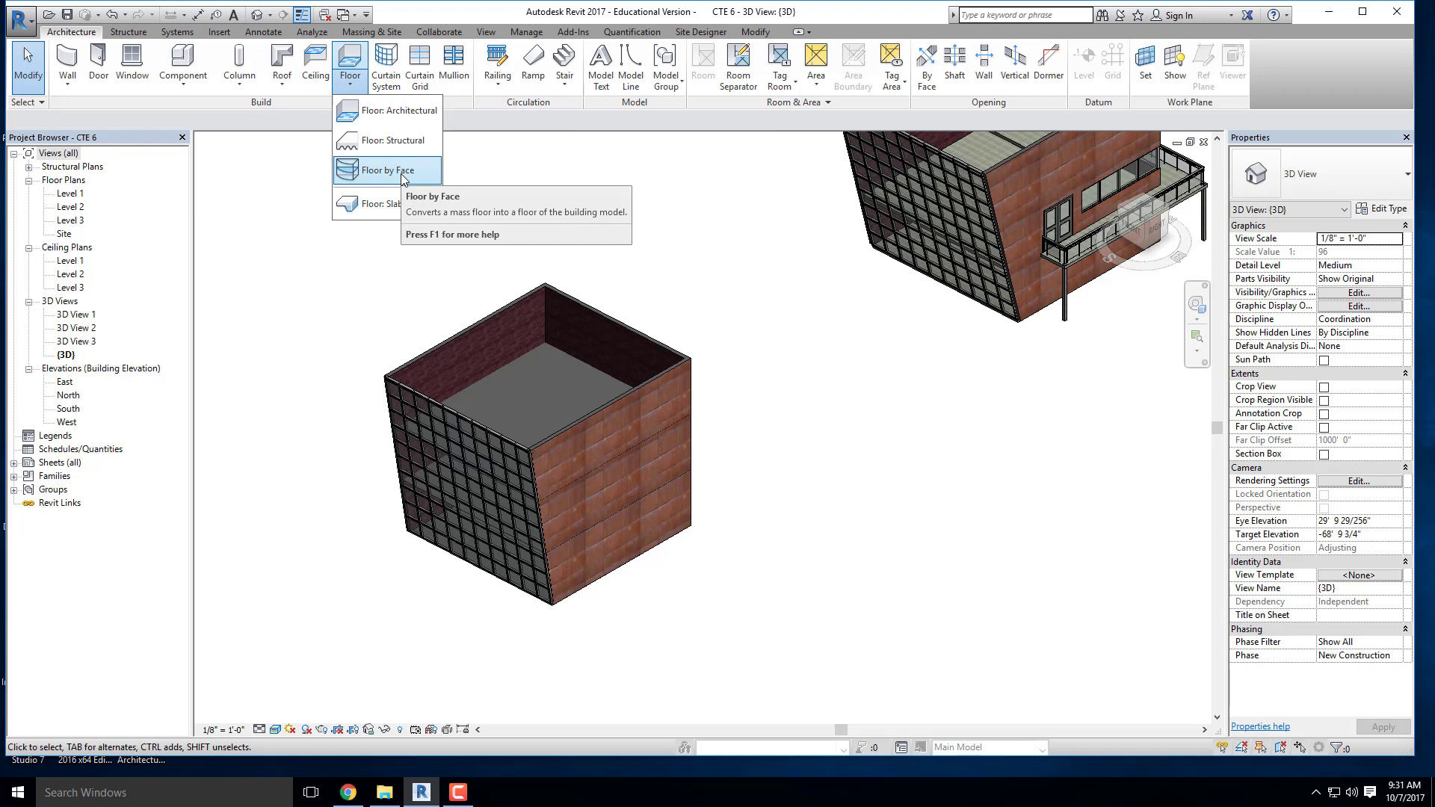
left_click(404, 171)
scroll(413, 445, "up", 5)
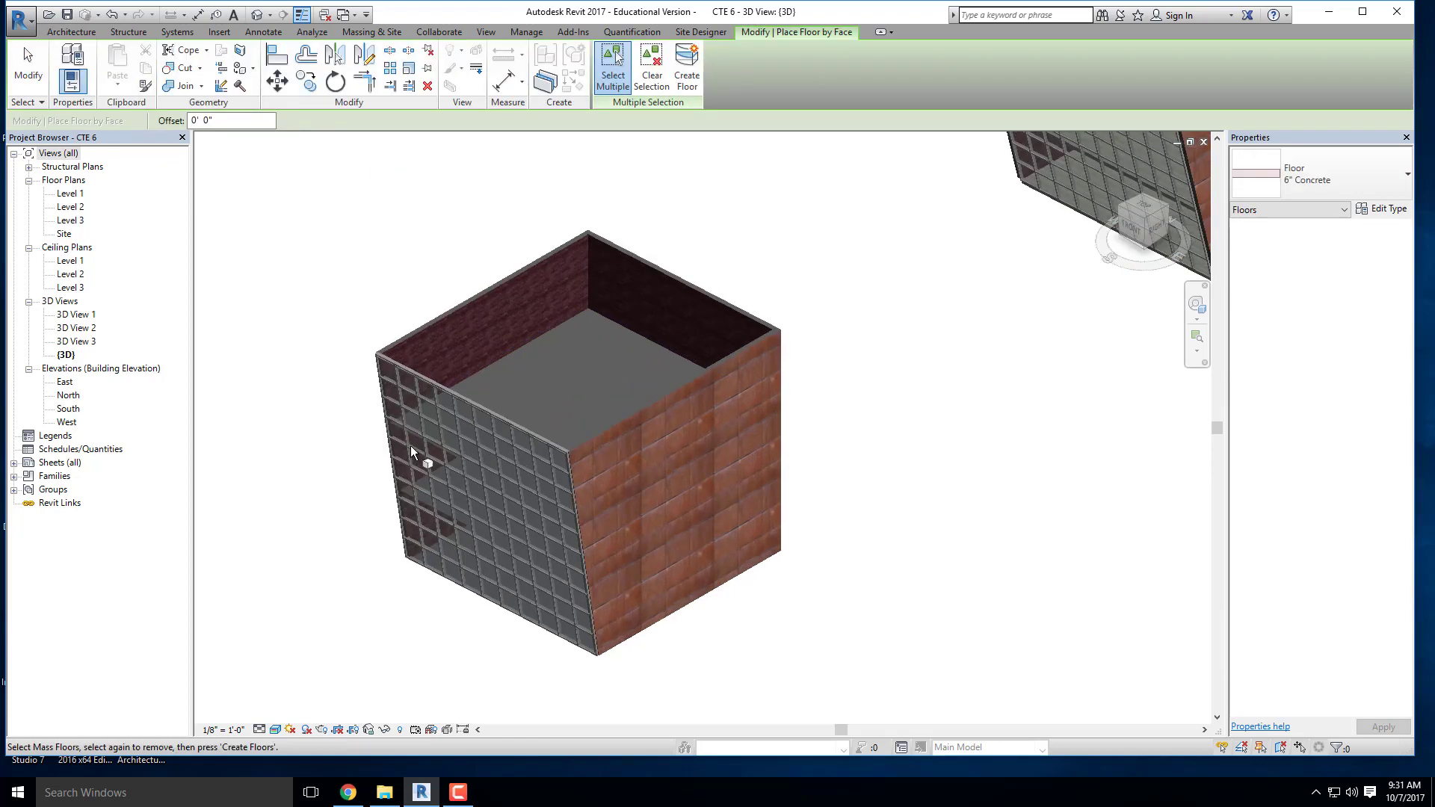
left_click(418, 424)
middle_click_drag(476, 554, 472, 405)
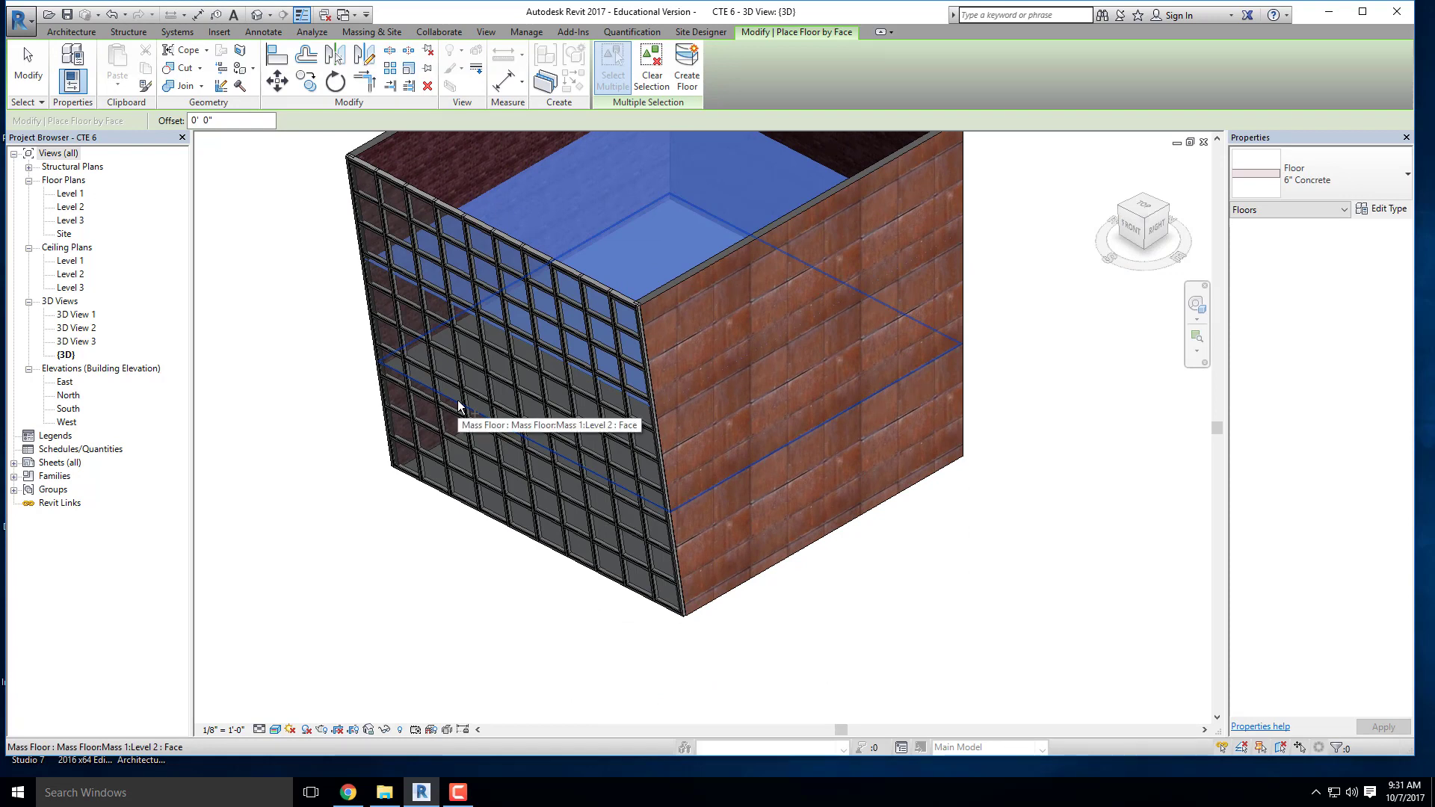
left_click(459, 404)
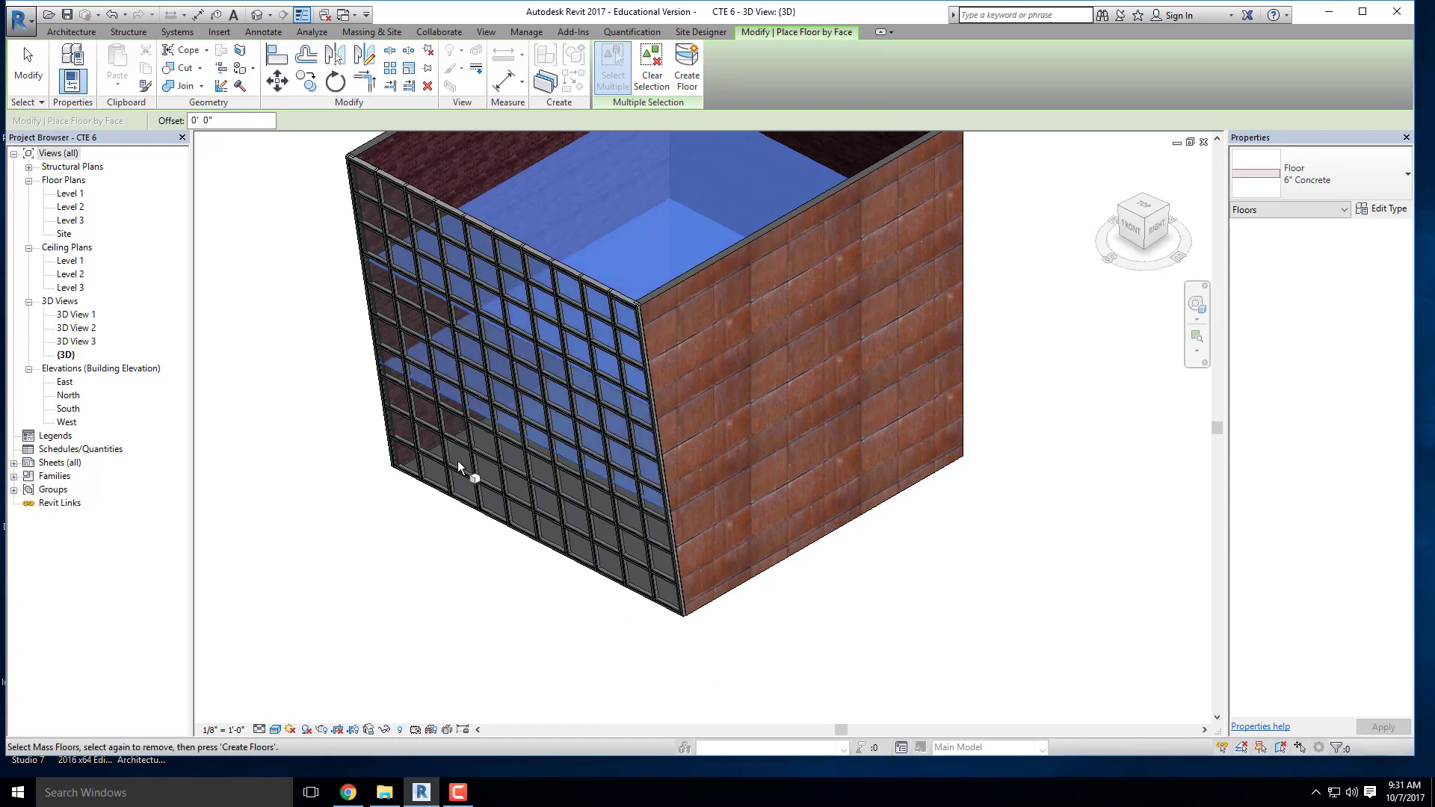
left_click(412, 468)
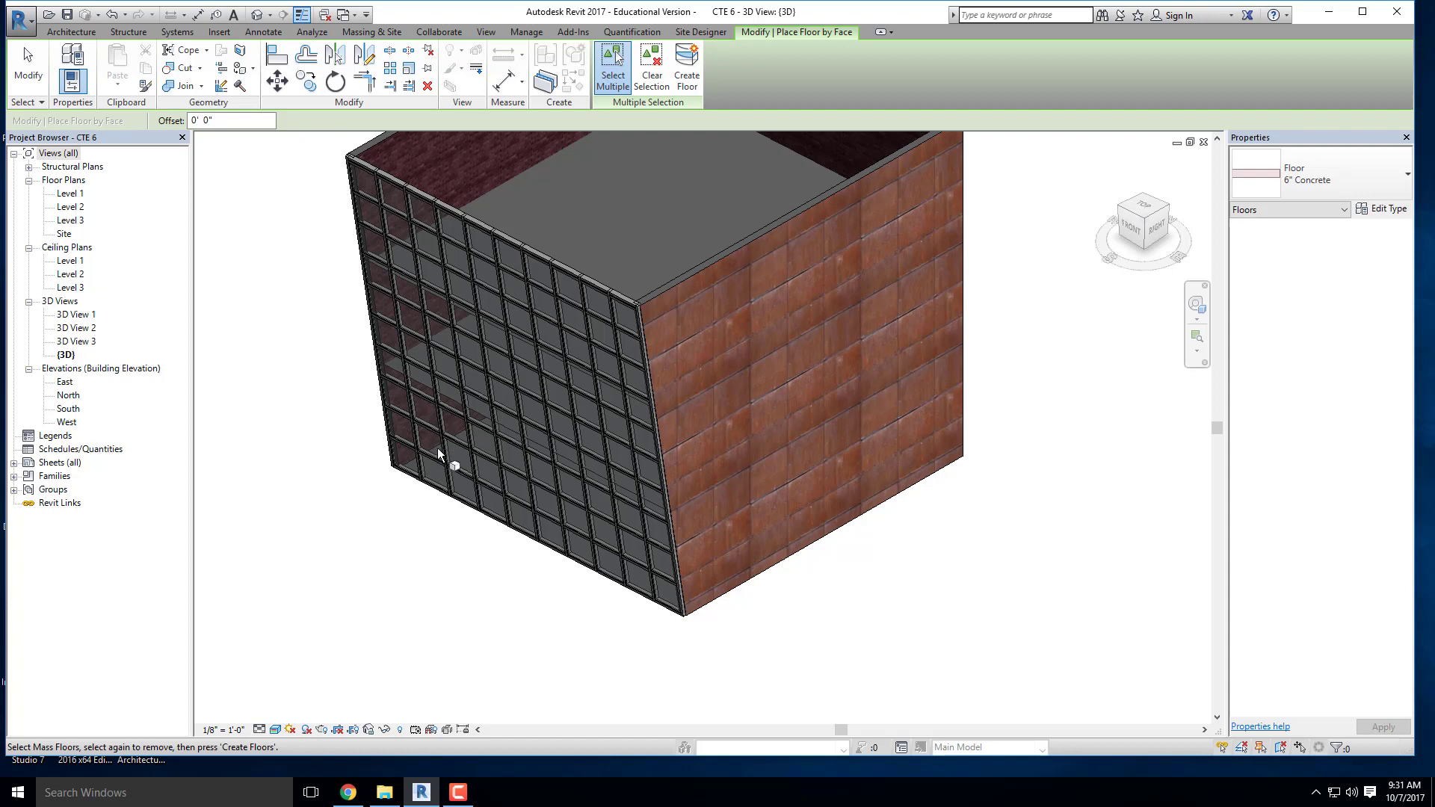
left_click(426, 452)
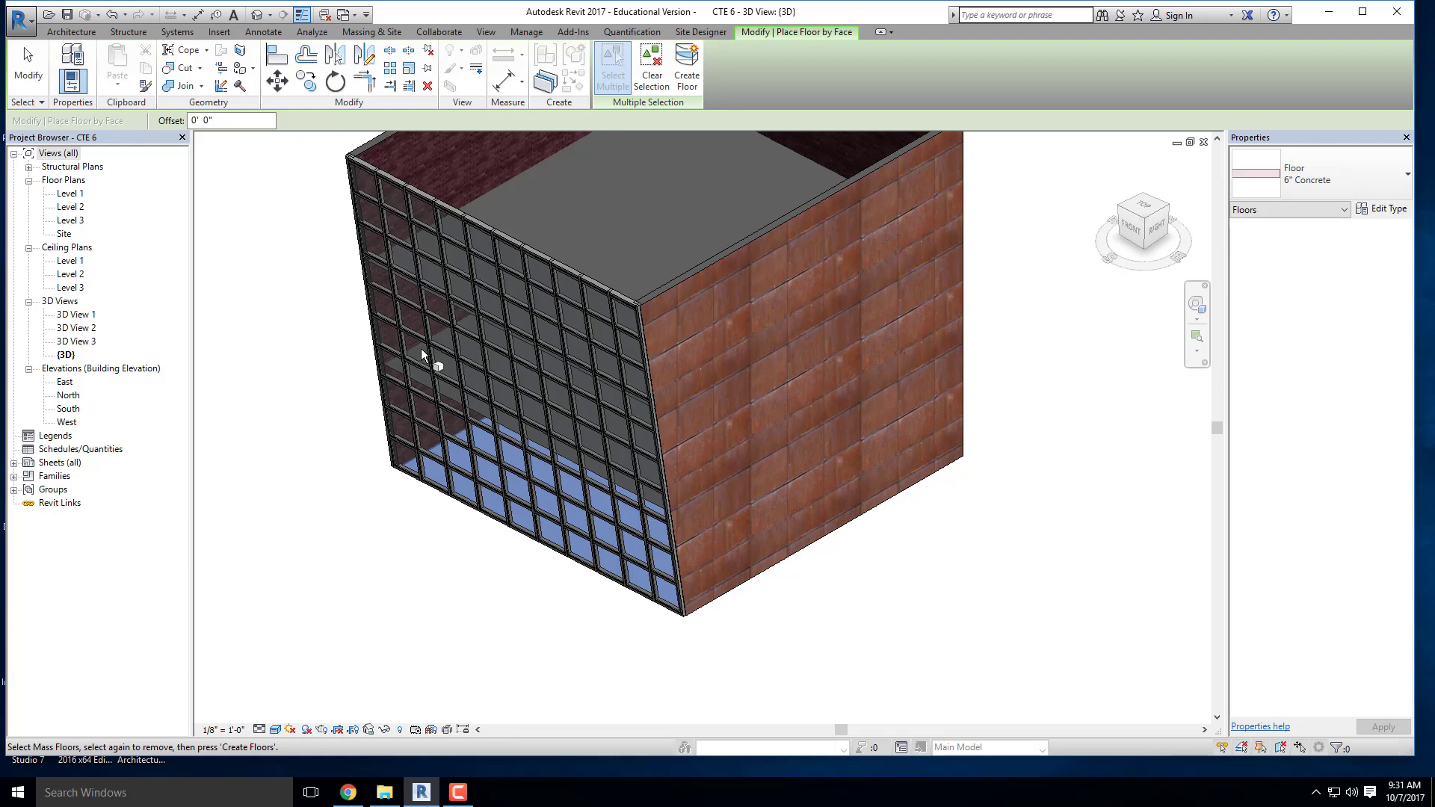
left_click(393, 376)
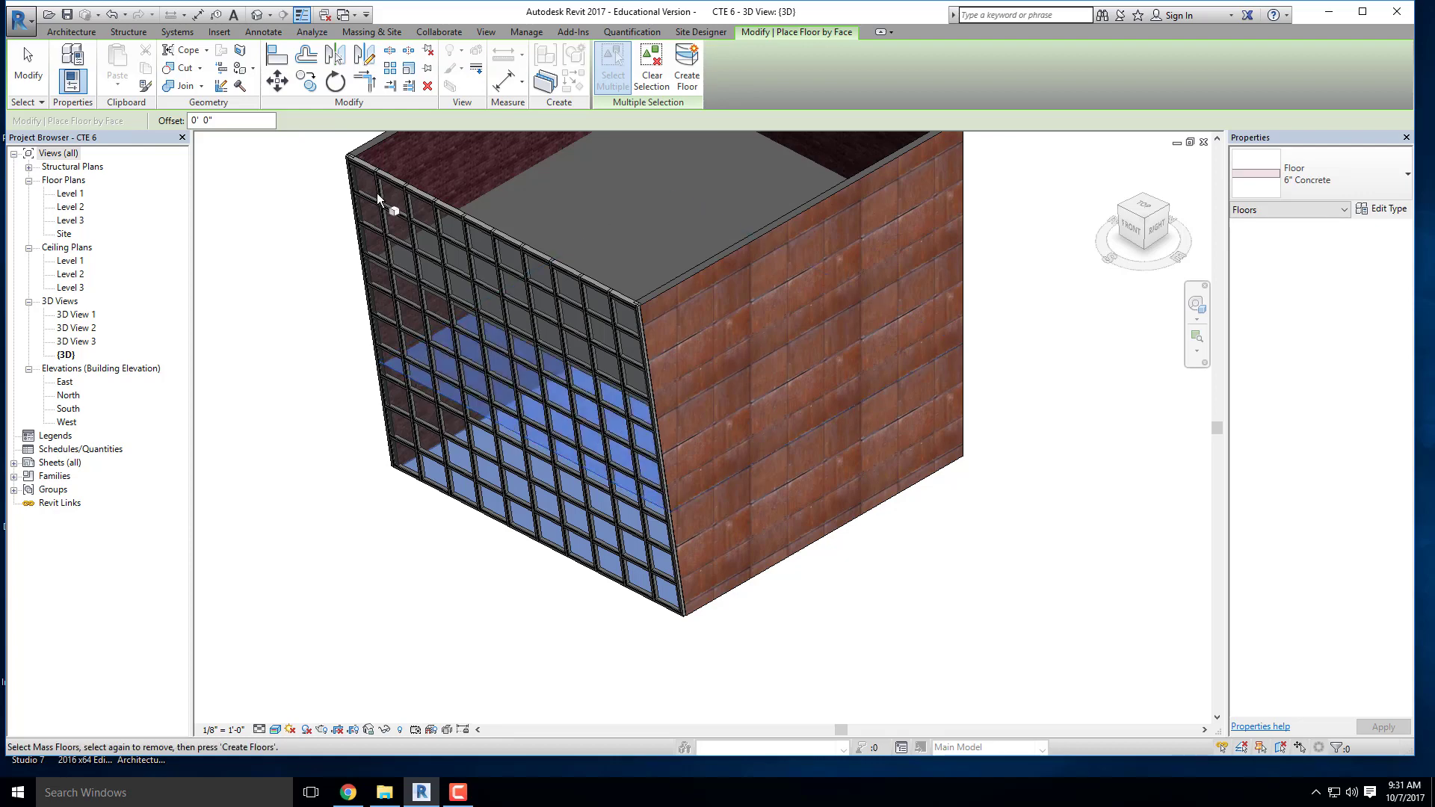
left_click(381, 265)
scroll(362, 425, "down", 2)
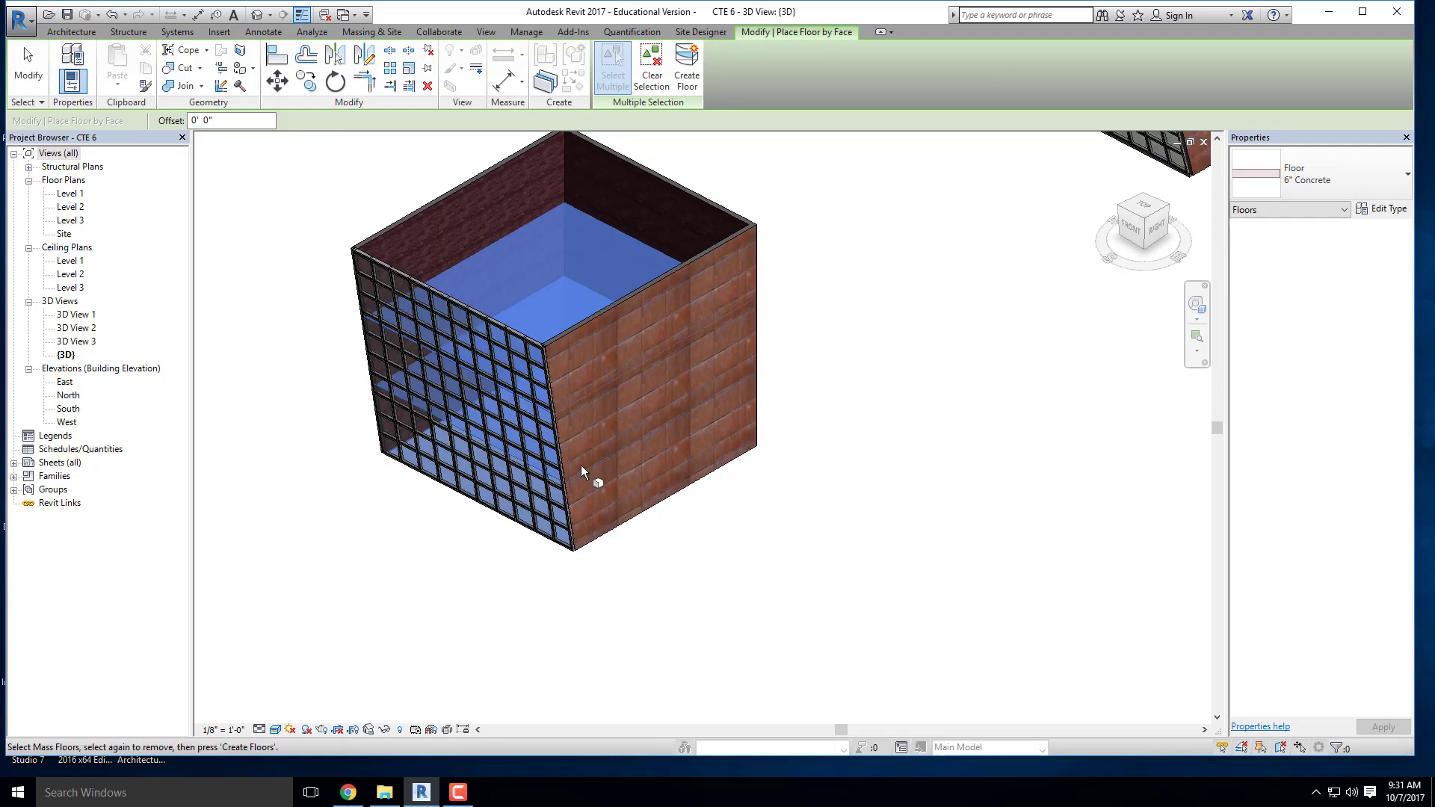
left_click(687, 66)
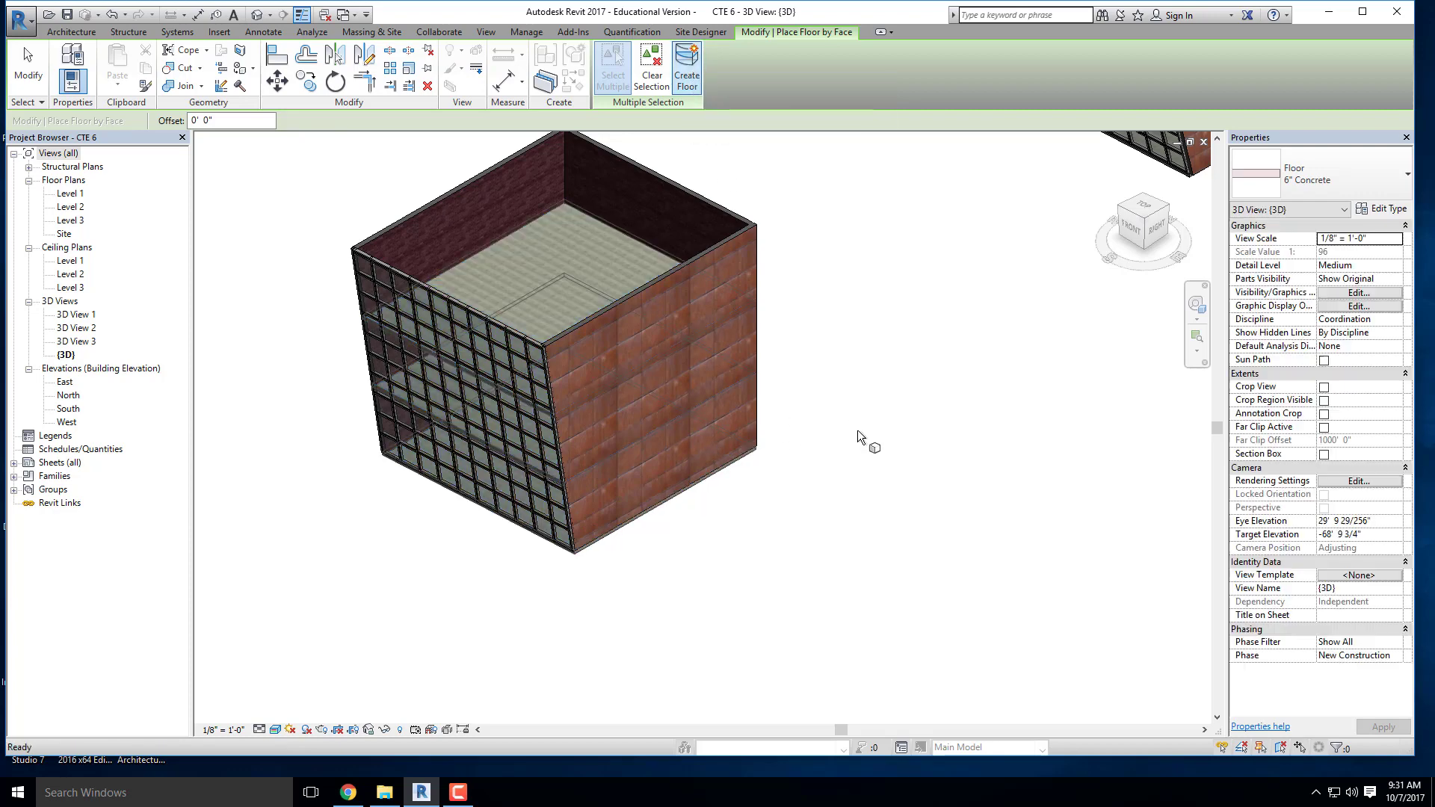
Step: Inspect the new concrete floors in the plain box from several angles and distances, and end the Floor by Face command
middle_click_drag(542, 527, 507, 448, "shift")
scroll(507, 451, "down", 3)
middle_click_drag(784, 449, 777, 387, "shift")
scroll(791, 233, "up", 3)
scroll(833, 308, "down", 3)
scroll(868, 271, "up", 1)
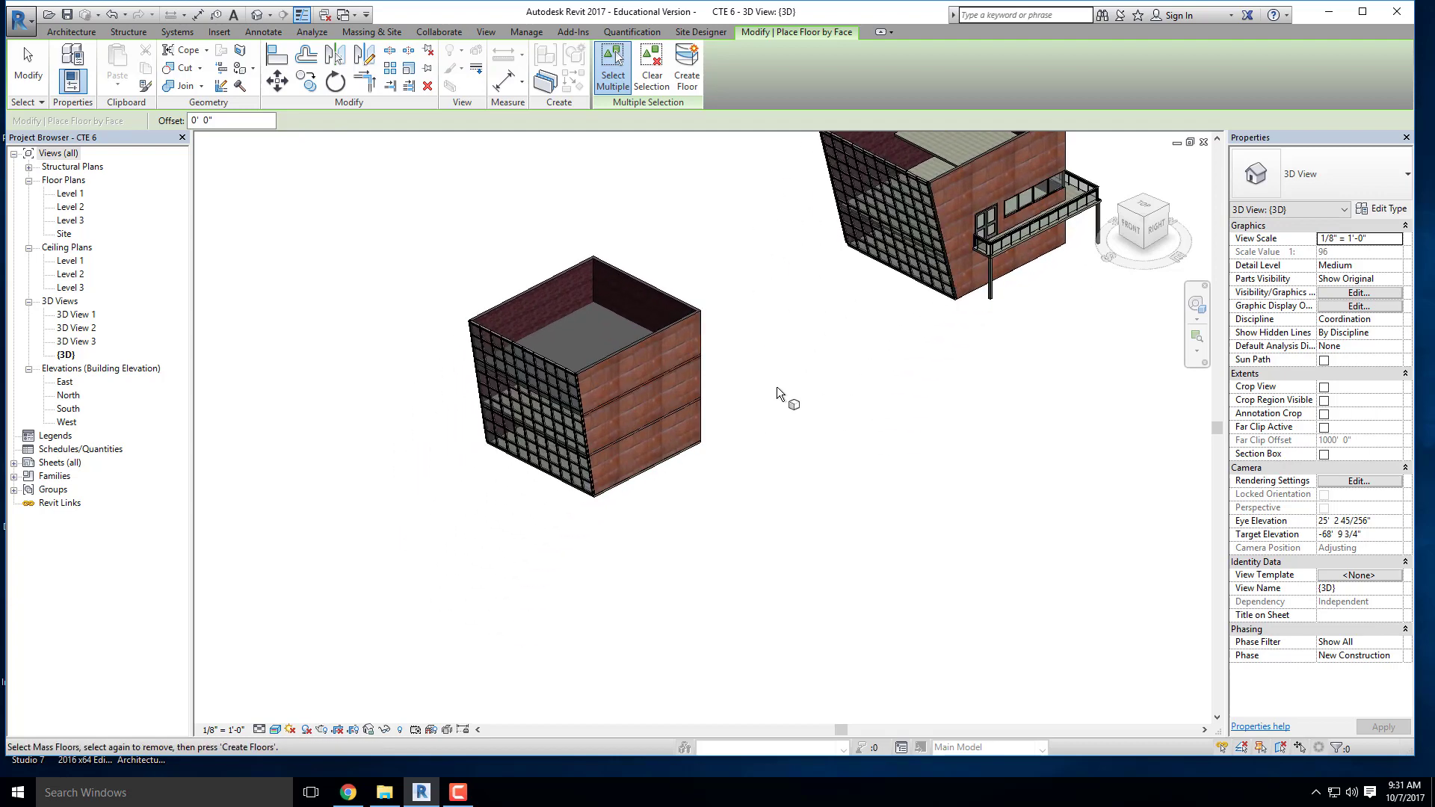
scroll(535, 332, "up", 5)
key("Escape")
scroll(600, 301, "up", 1)
scroll(583, 306, "up", 1)
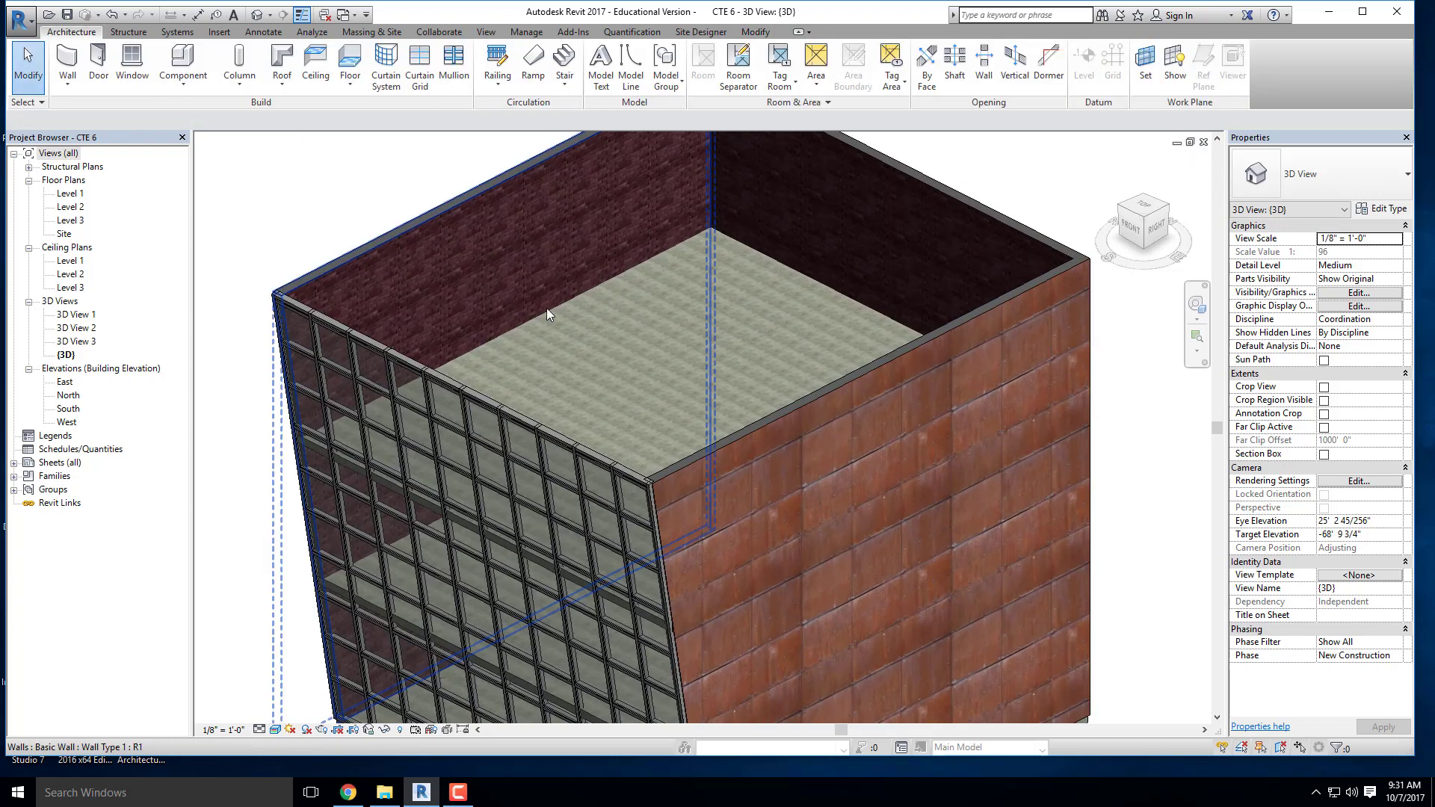
Step: Filter the plain box's selected elements down to the Mass Floor category and hide those elements in the 3D view
scroll(553, 336, "down", 3)
left_click_drag(899, 663, 351, 203)
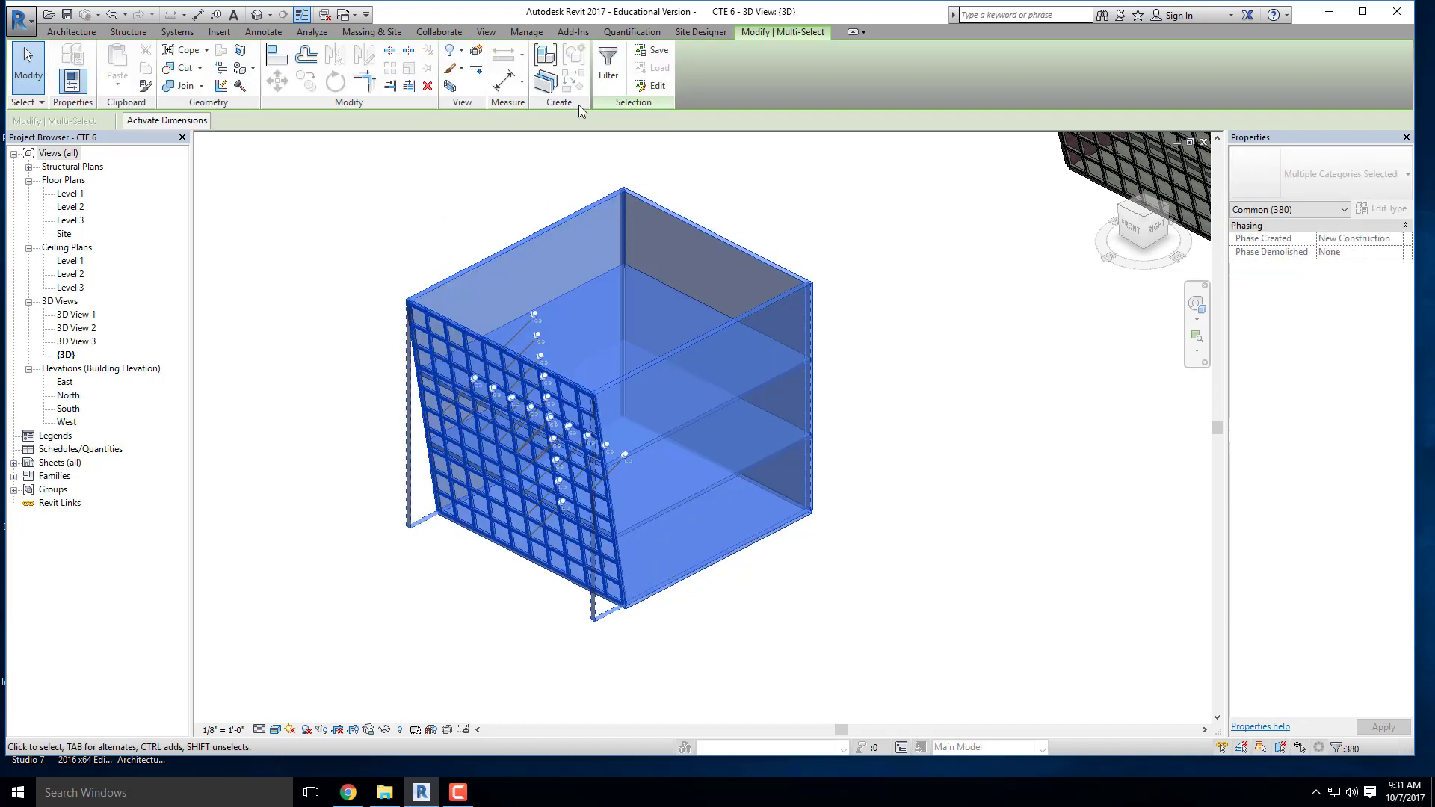
left_click(607, 67)
left_click(576, 363)
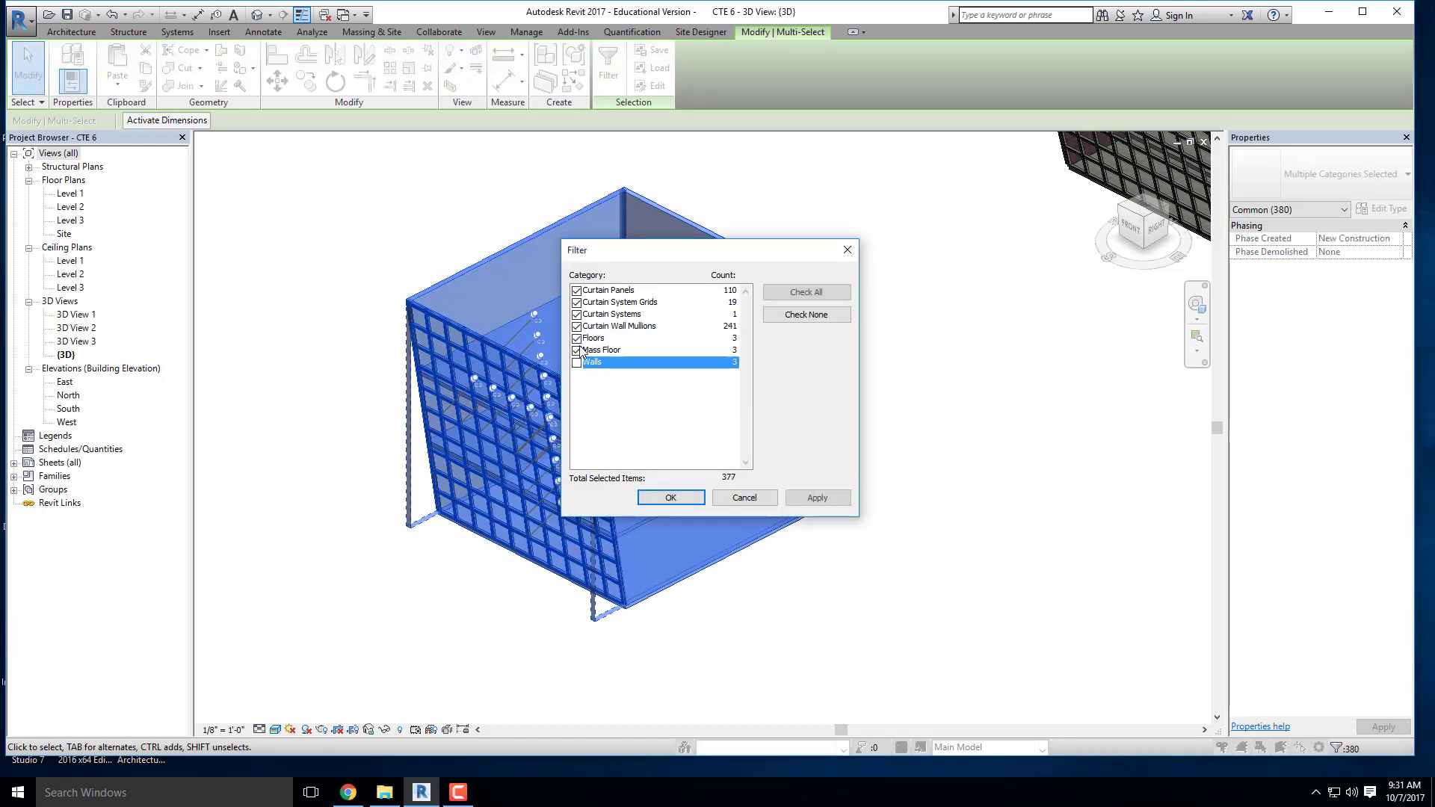
left_click(578, 338)
left_click(576, 326)
left_click(576, 314)
left_click(576, 302)
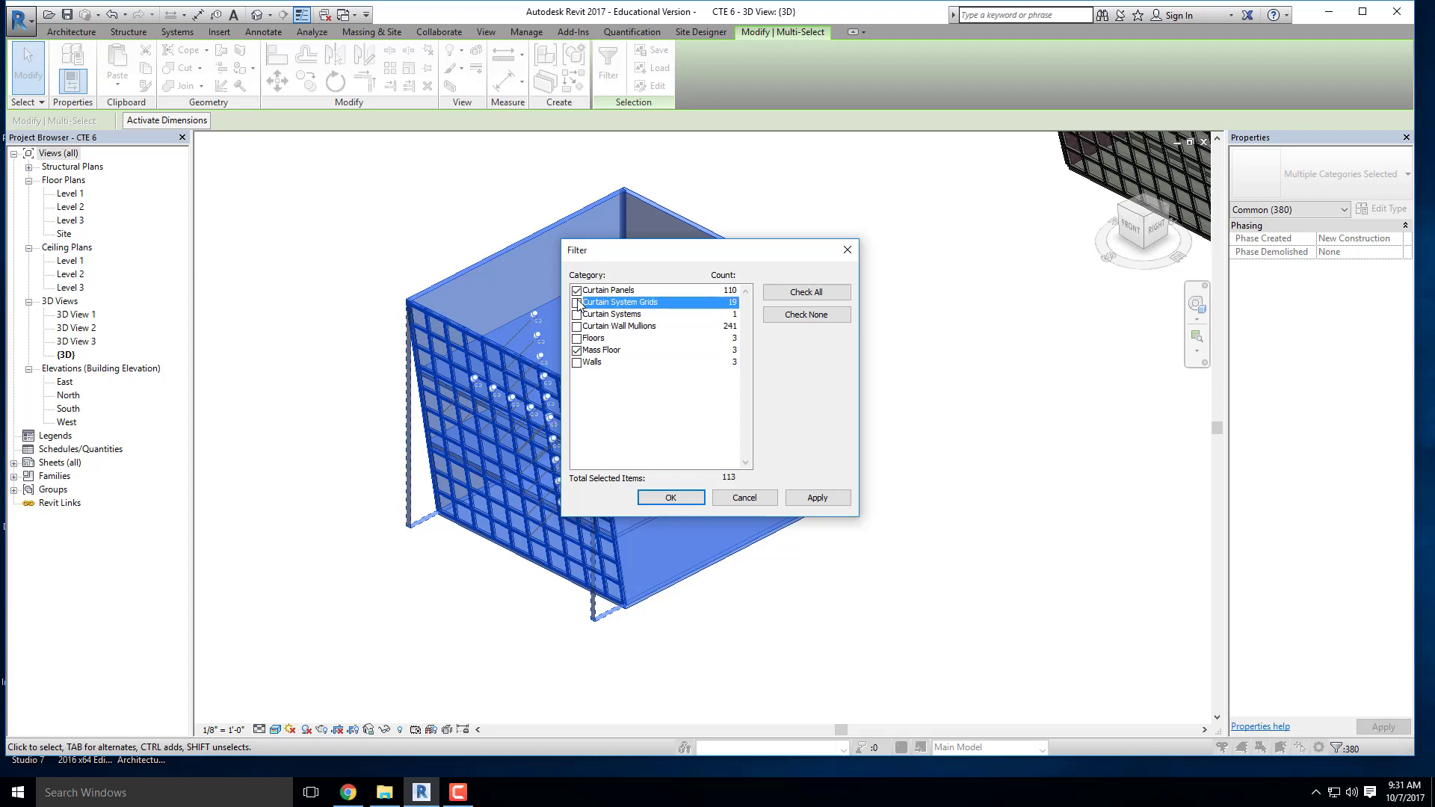
left_click(577, 290)
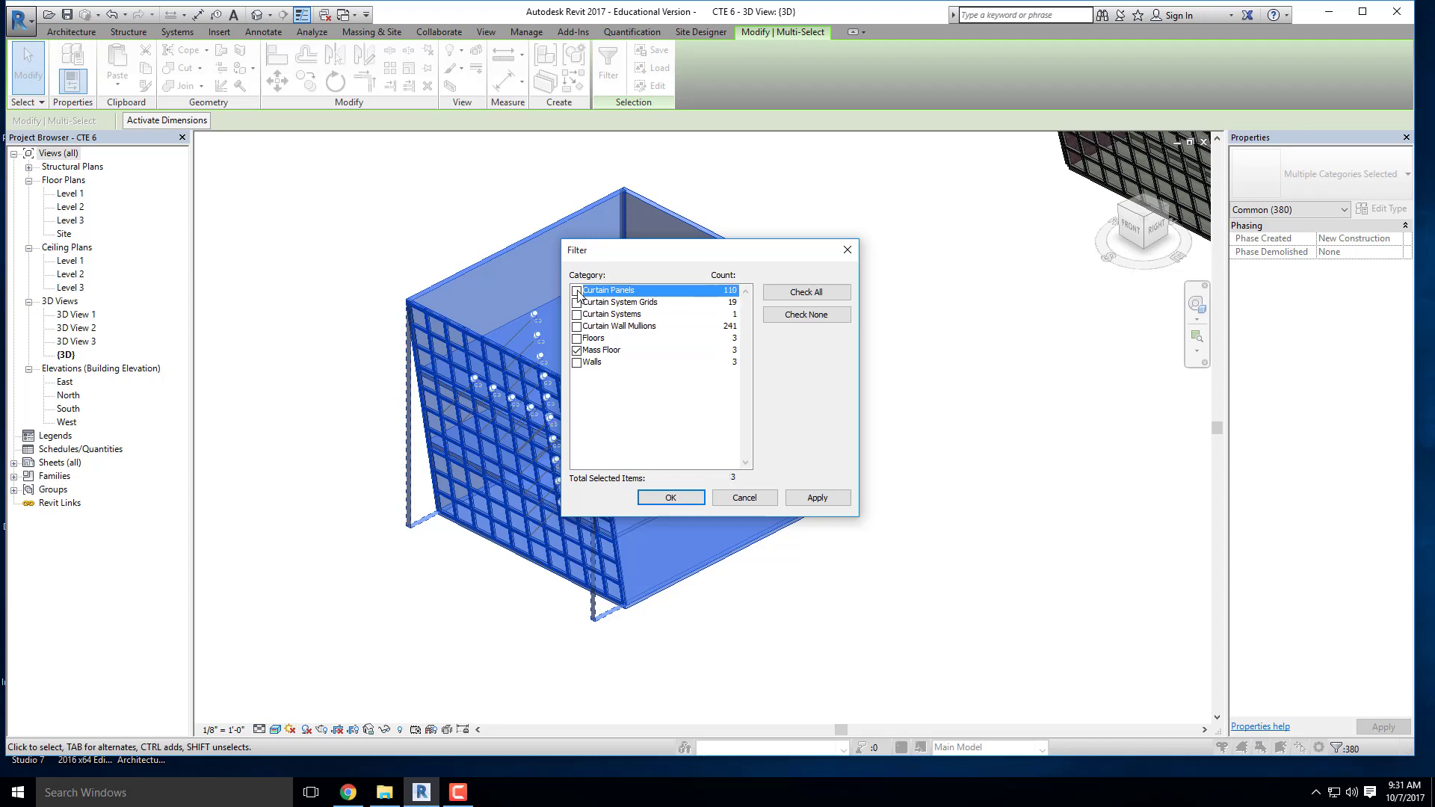
left_click(670, 497)
right_click(615, 353)
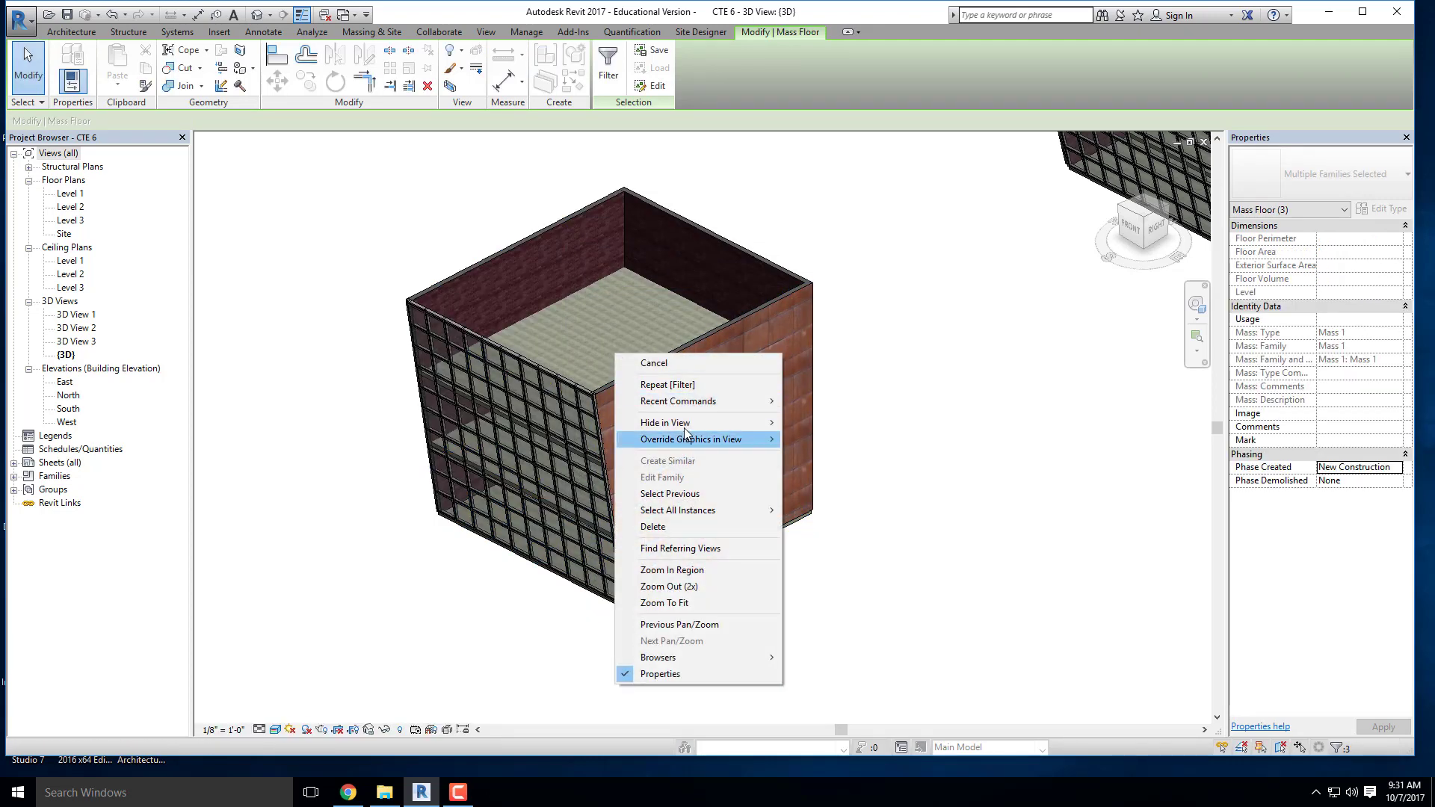
mouse_move(710, 423)
left_click(822, 425)
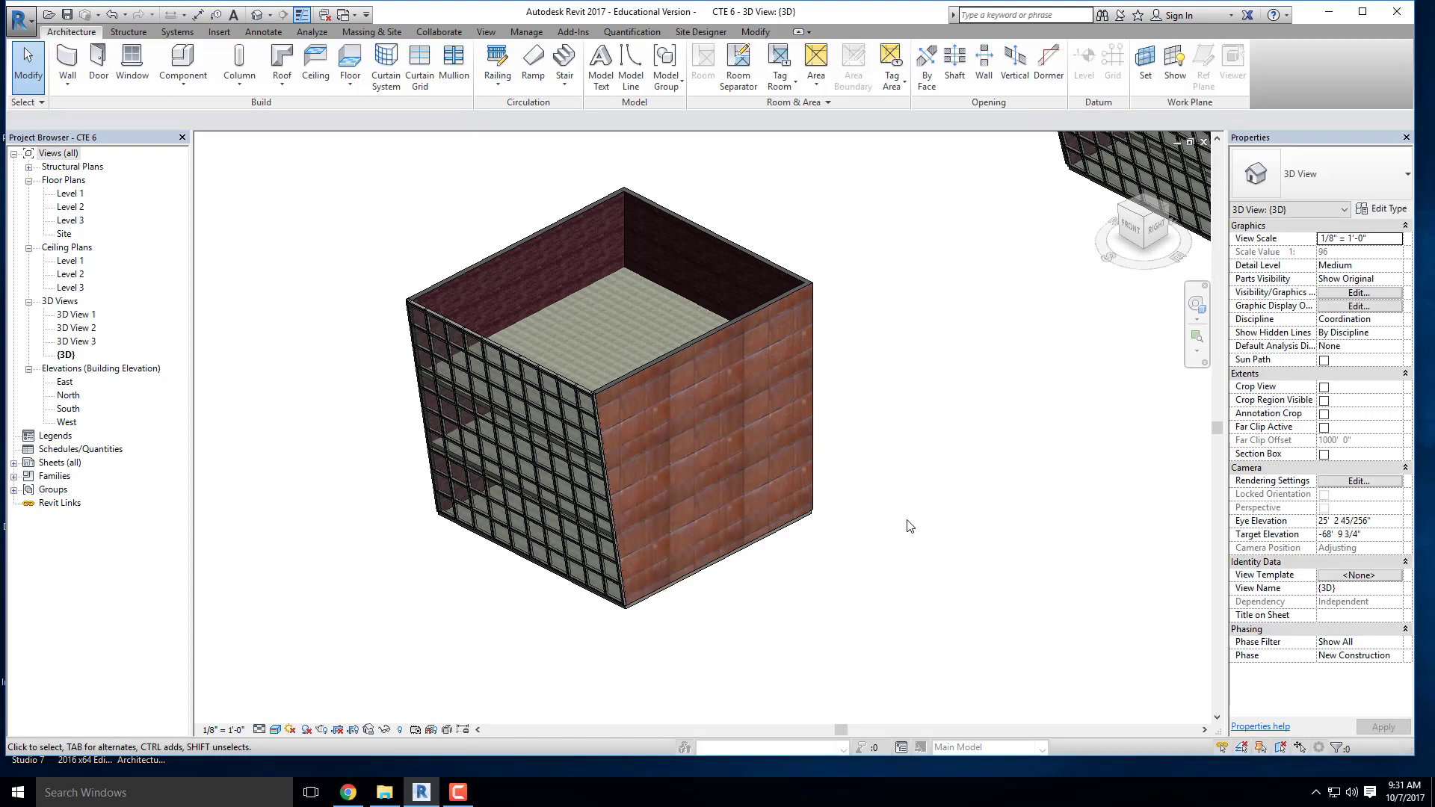
Step: Select the plain box's Level 3 concrete floor and open its boundary sketch for editing
middle_click_drag(636, 466, 434, 467, "shift")
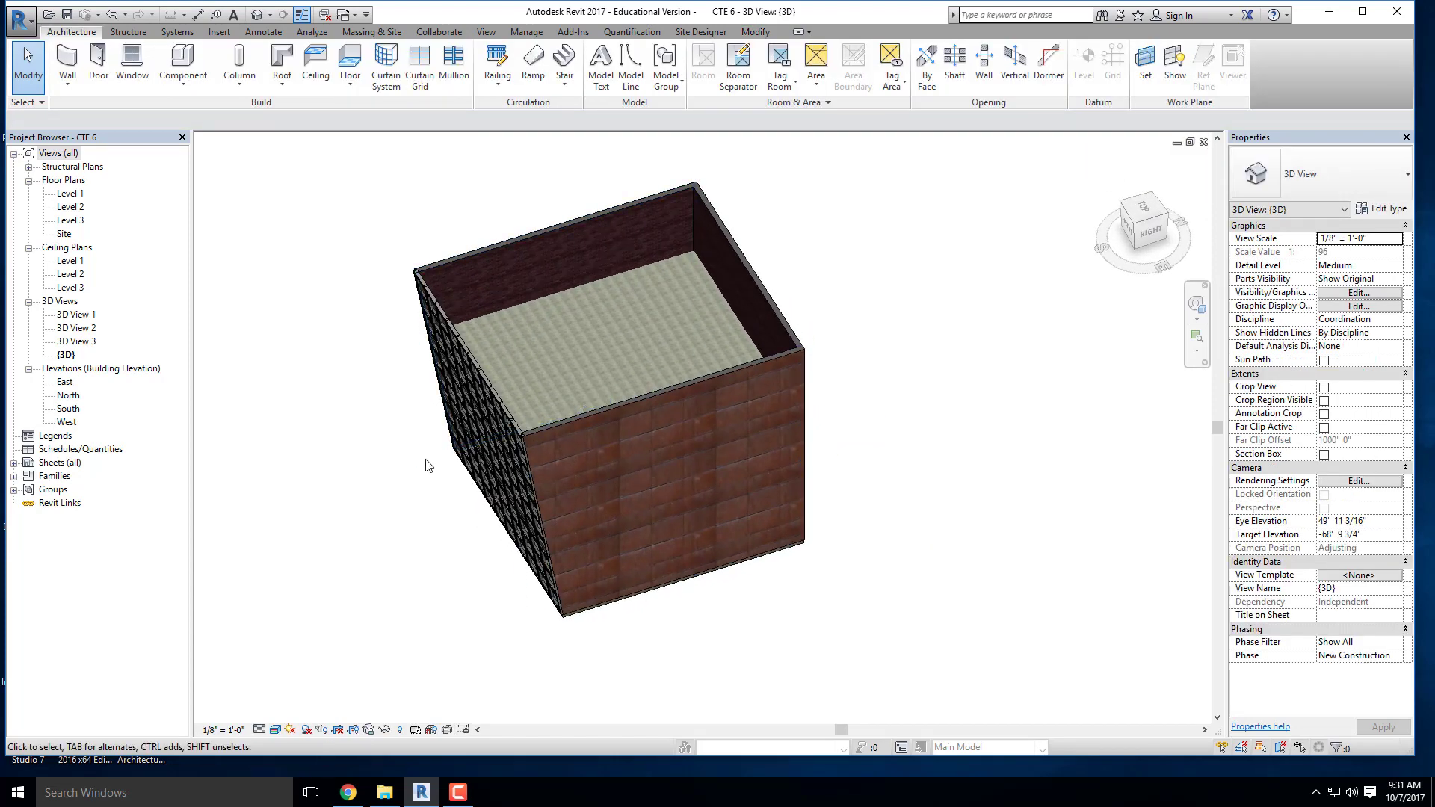
middle_click_drag(473, 326, 498, 347, "shift")
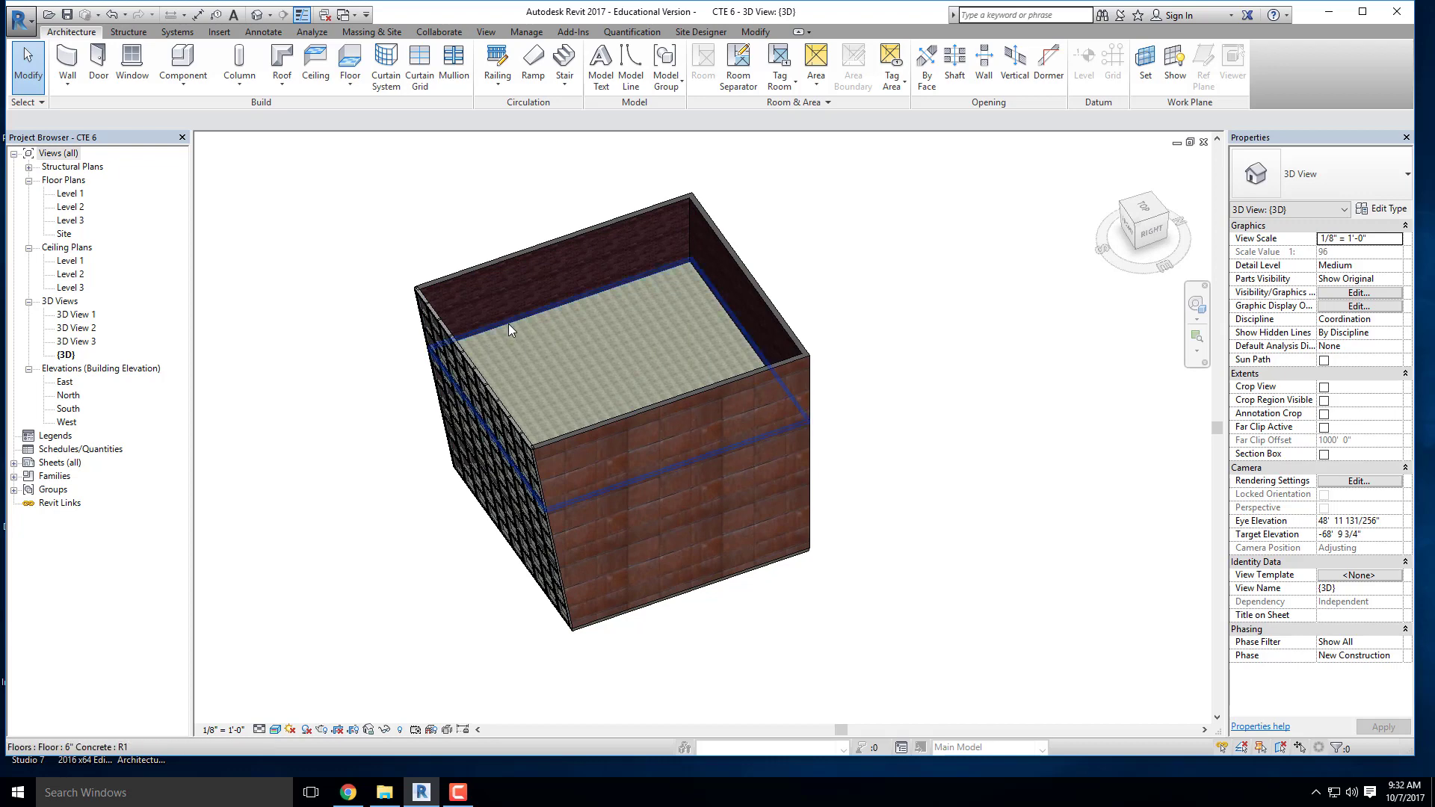
left_click(508, 326)
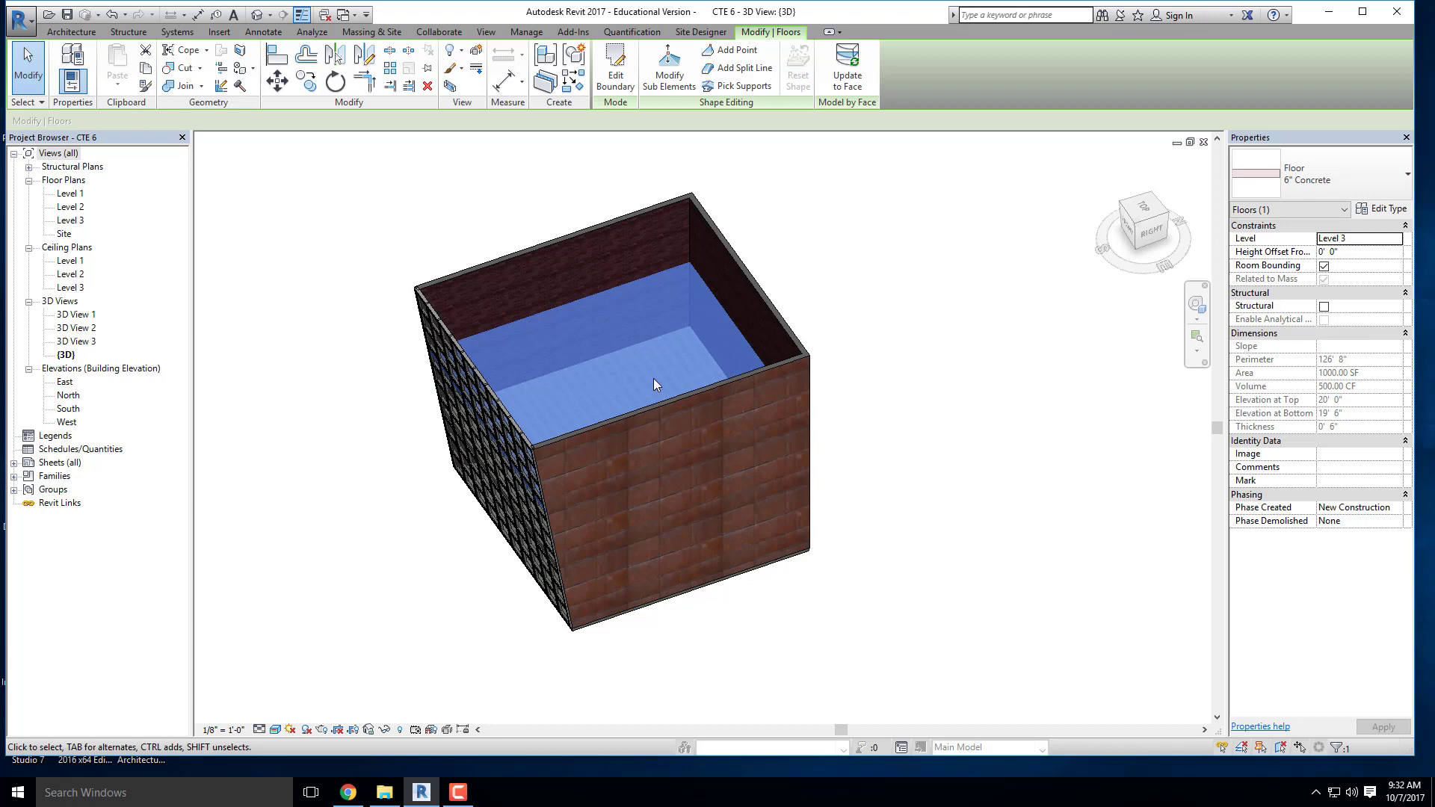
middle_click_drag(653, 378, 583, 311, "shift")
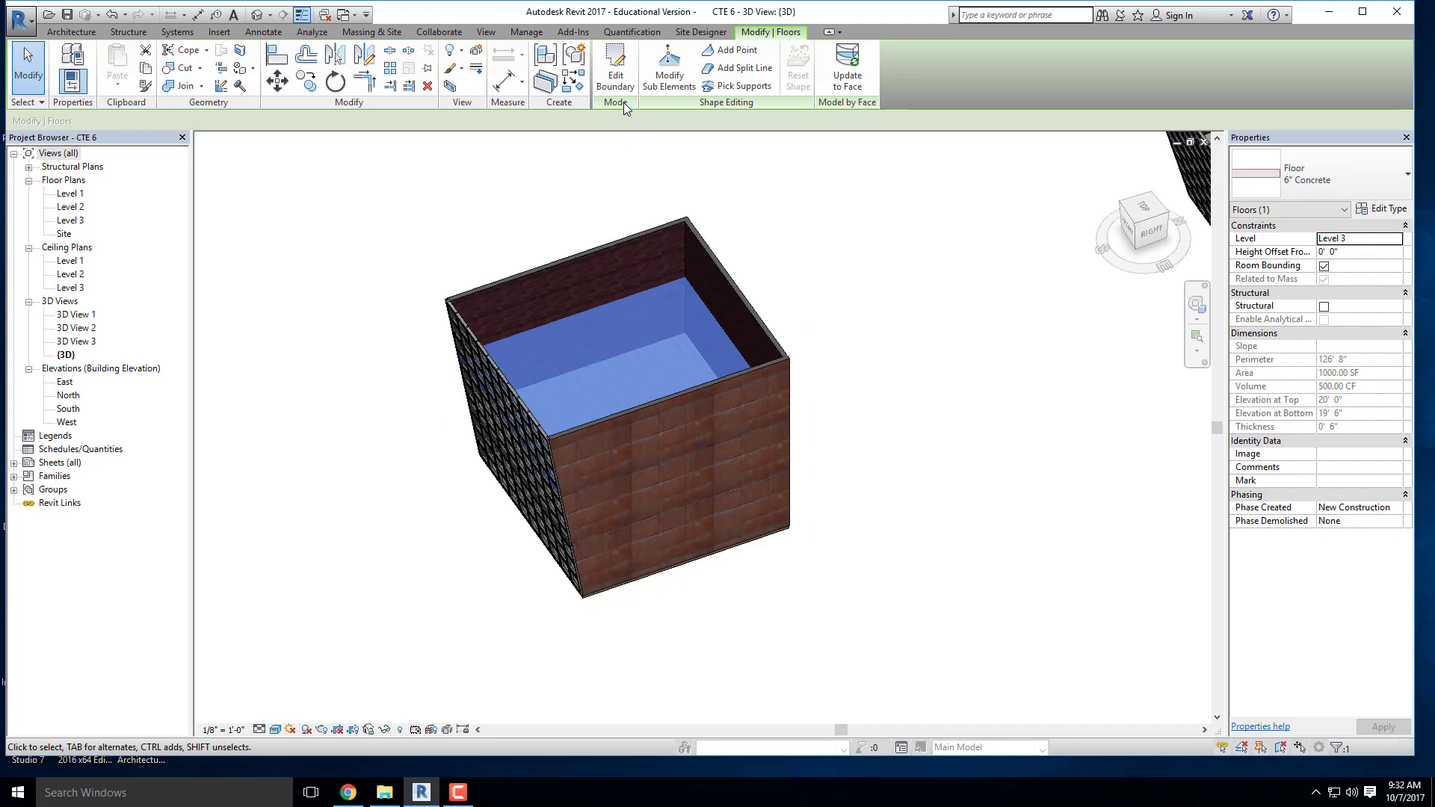
left_click(616, 71)
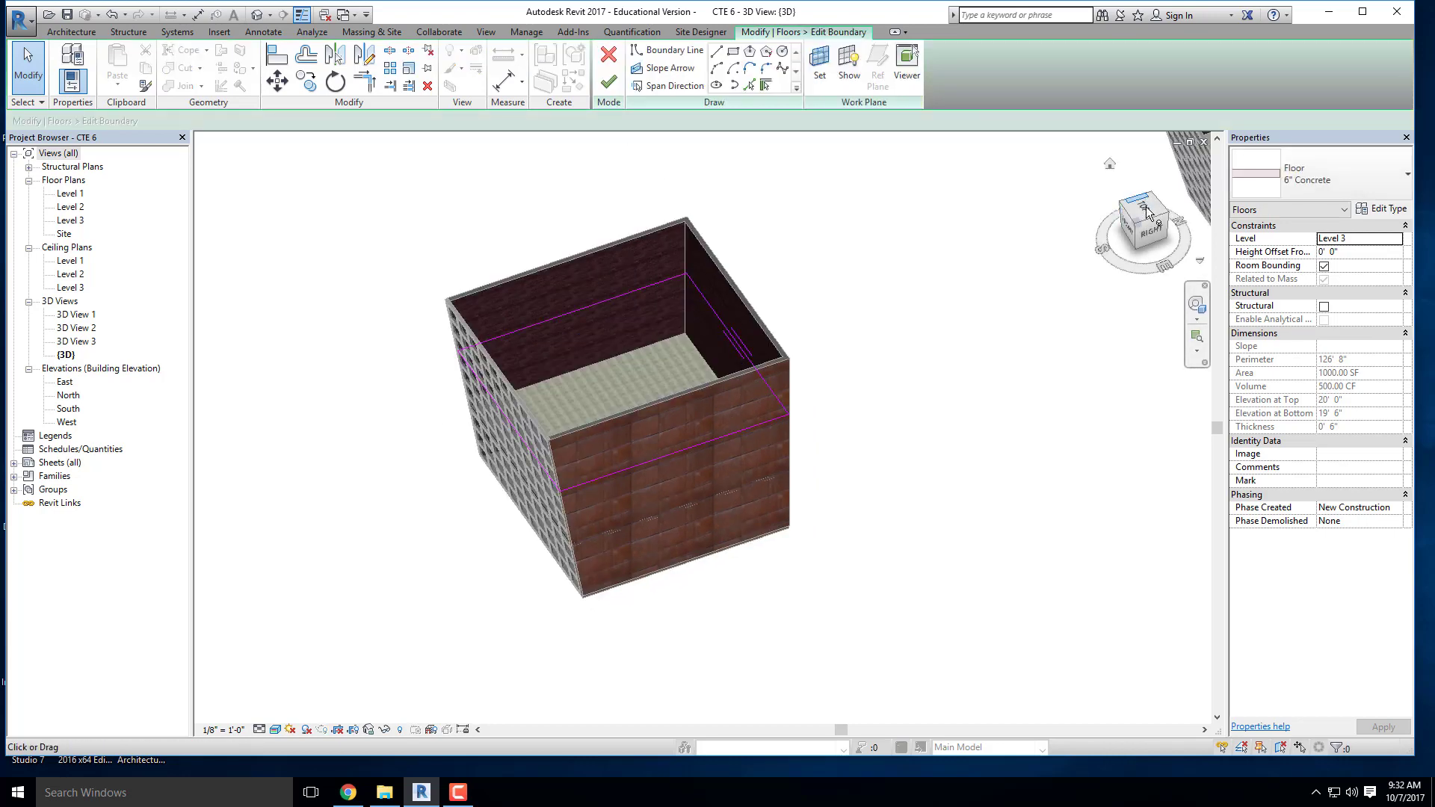
Step: Set the Level 3 floor's front boundary line 15' from the back edge, then finish the sketch and deselect the floor
left_click(1148, 211)
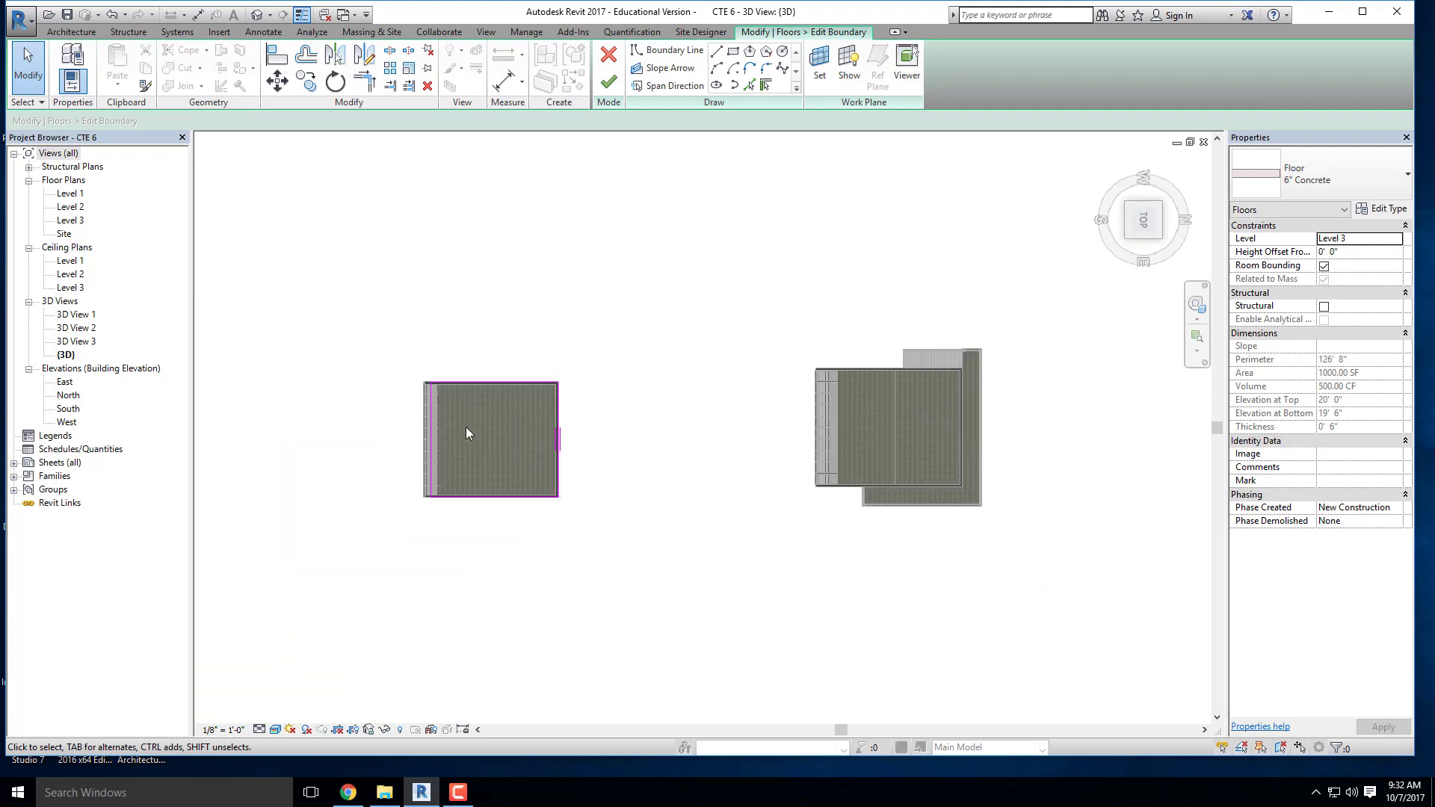
scroll(466, 433, "up", 5)
left_click(335, 314)
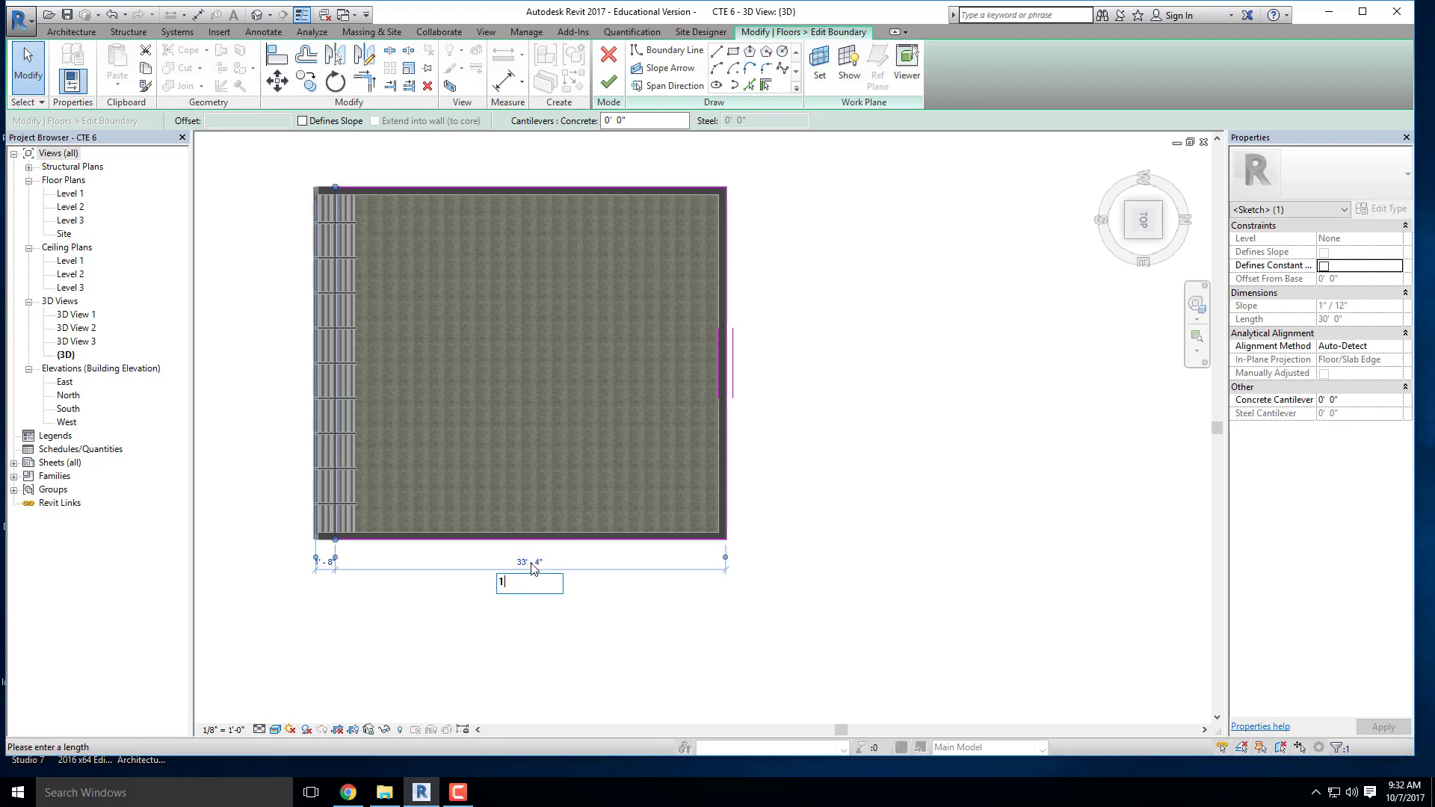
type("15'")
key("Return")
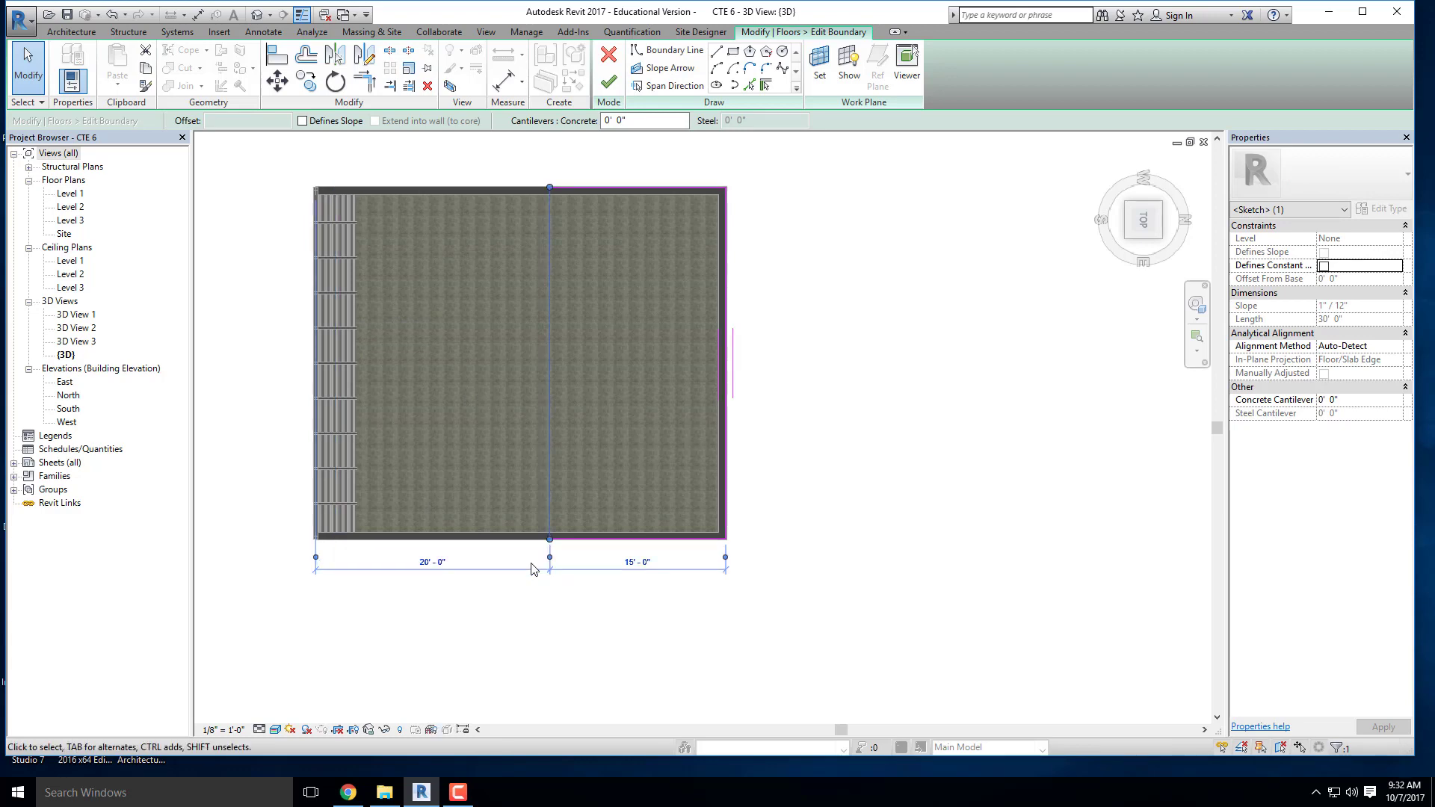
mouse_move(497, 490)
middle_mouse_down("shift")
mouse_move(660, 216)
mouse_move(533, 305)
middle_mouse_up("shift")
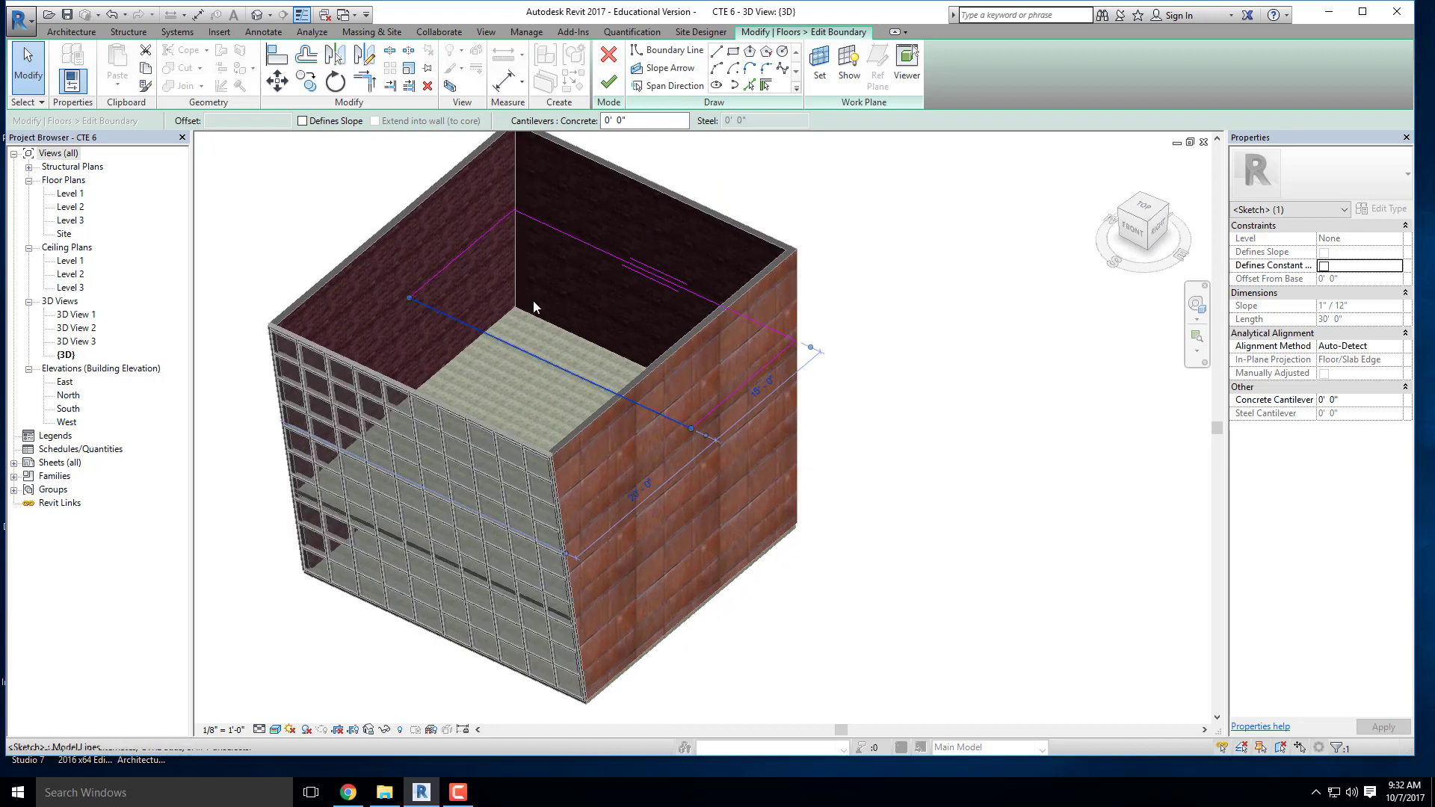
left_click(609, 83)
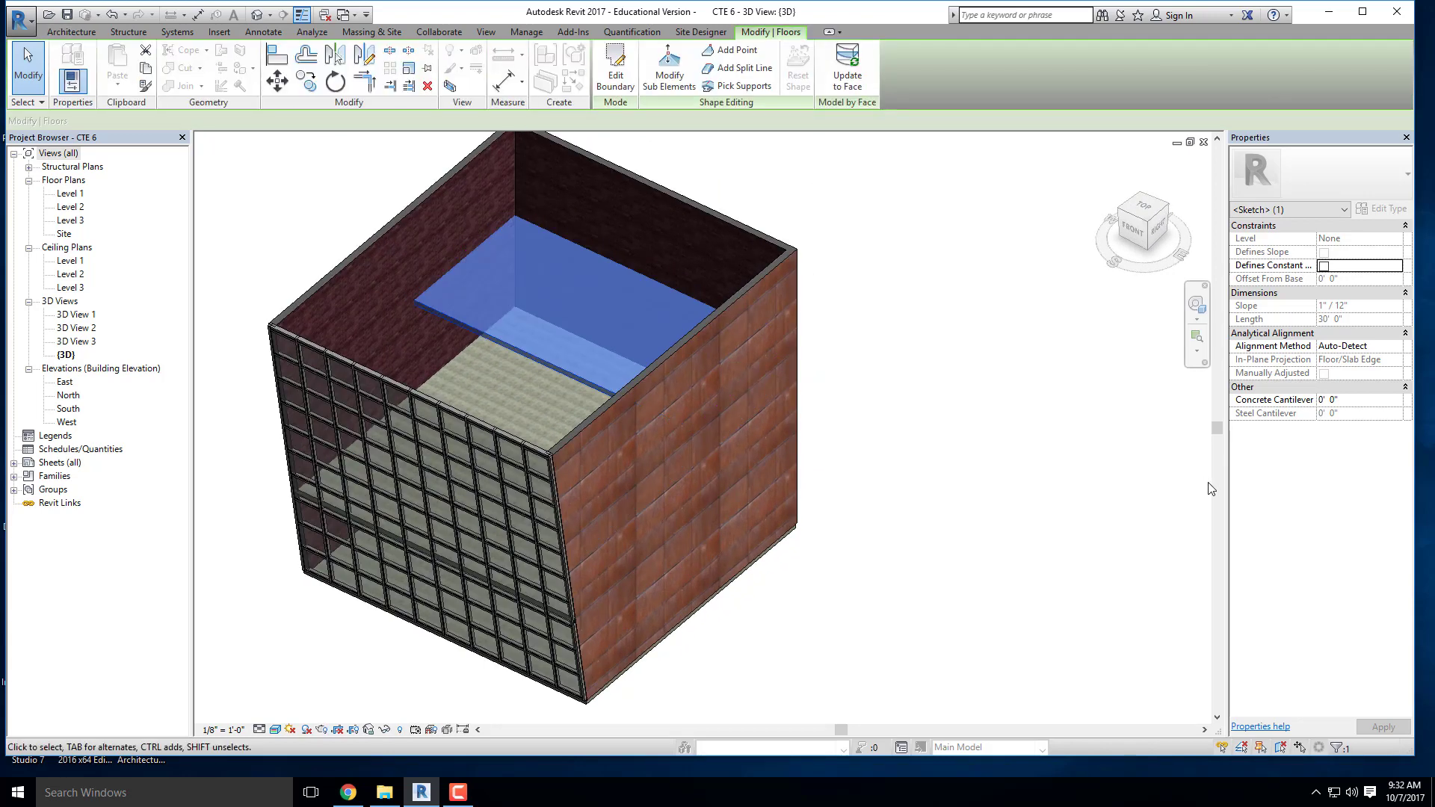
key("Escape")
Step: Inspect the plain box's shortened Level 3 floor and compare it with the floors of the finished building
middle_click_drag(715, 527, 504, 496, "shift")
scroll(479, 493, "down", 2)
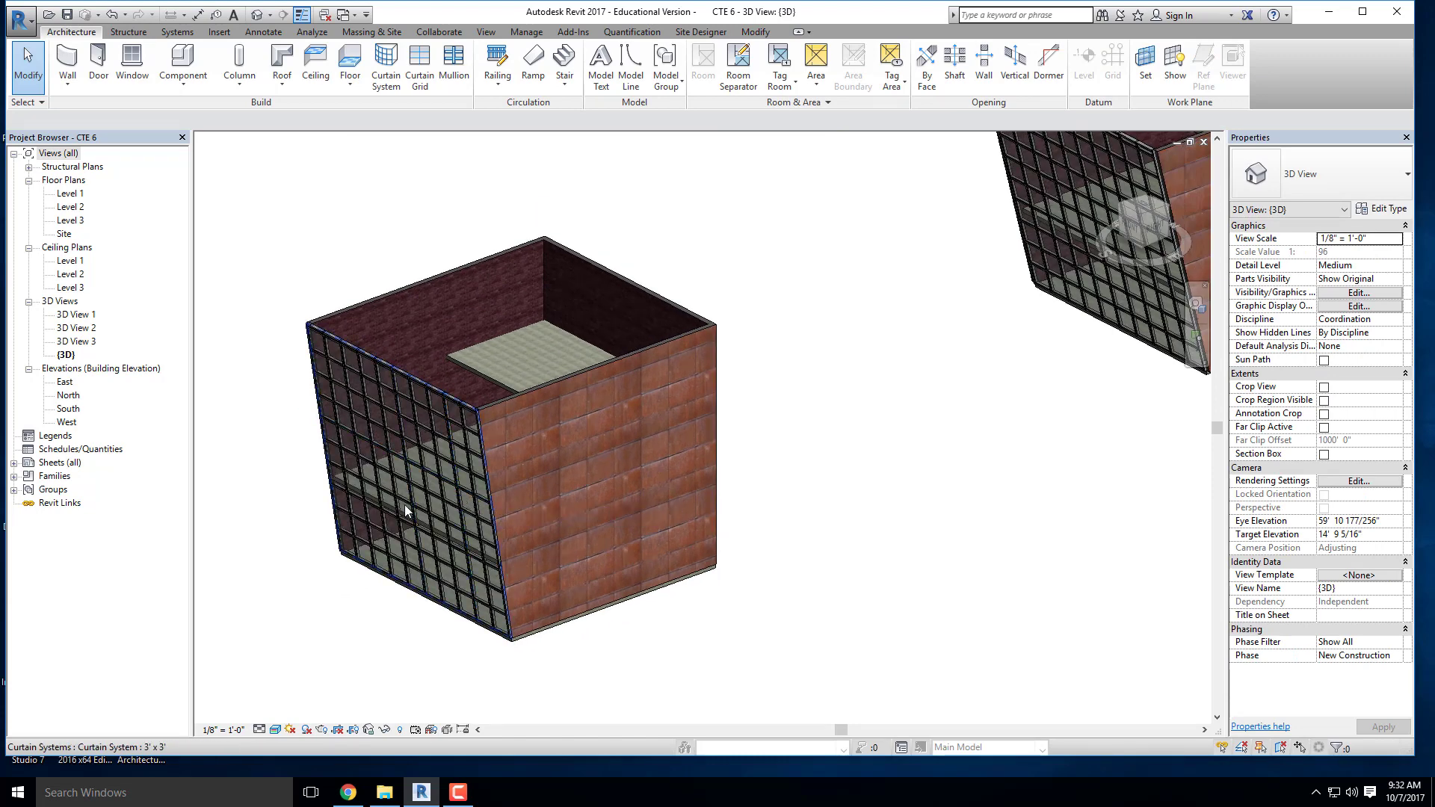
scroll(405, 504, "down", 3)
middle_click_drag(859, 384, 880, 442, "shift")
middle_click_drag(775, 218, 822, 342)
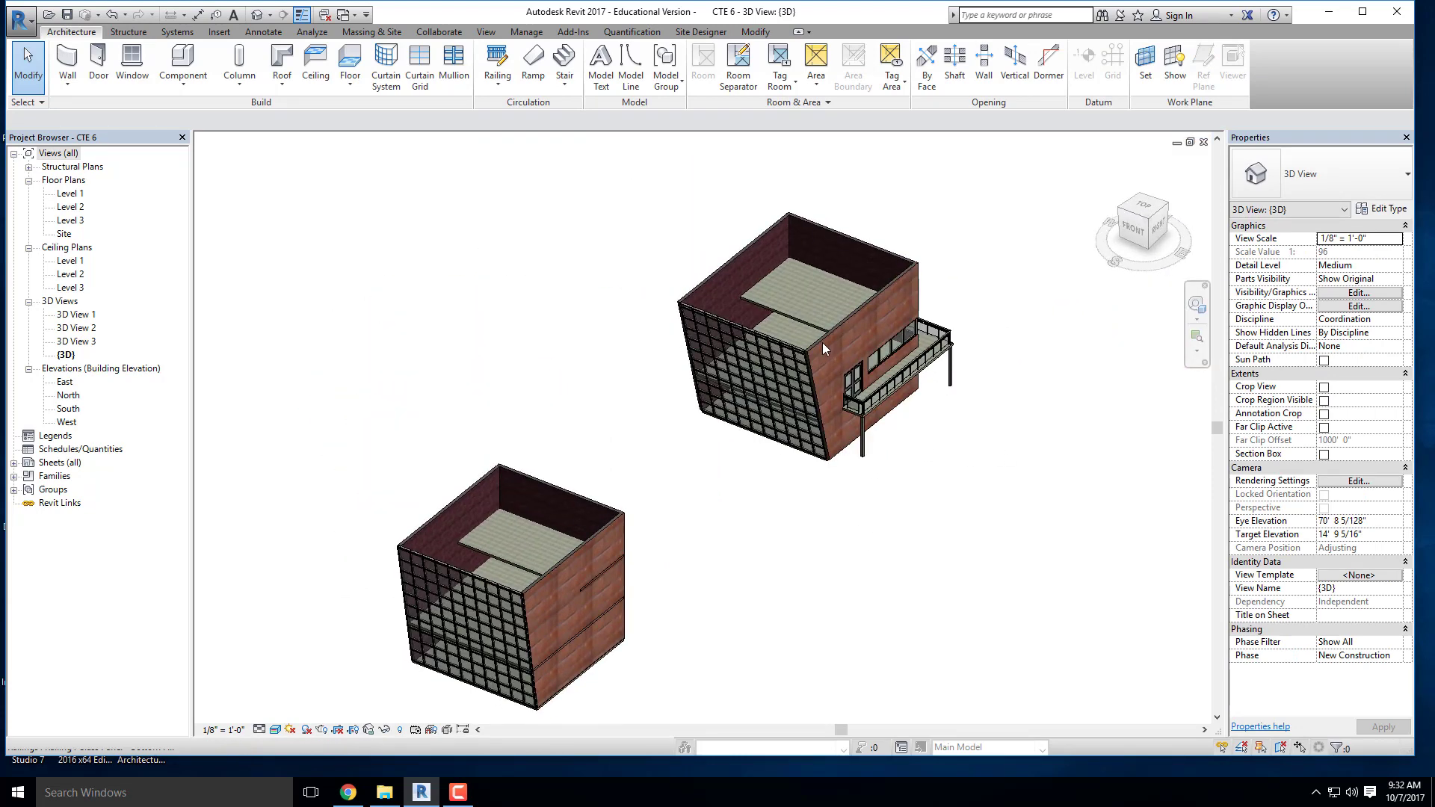
scroll(822, 342, "up", 3)
scroll(755, 259, "up", 3)
scroll(717, 244, "down", 4)
scroll(752, 480, "down", 3)
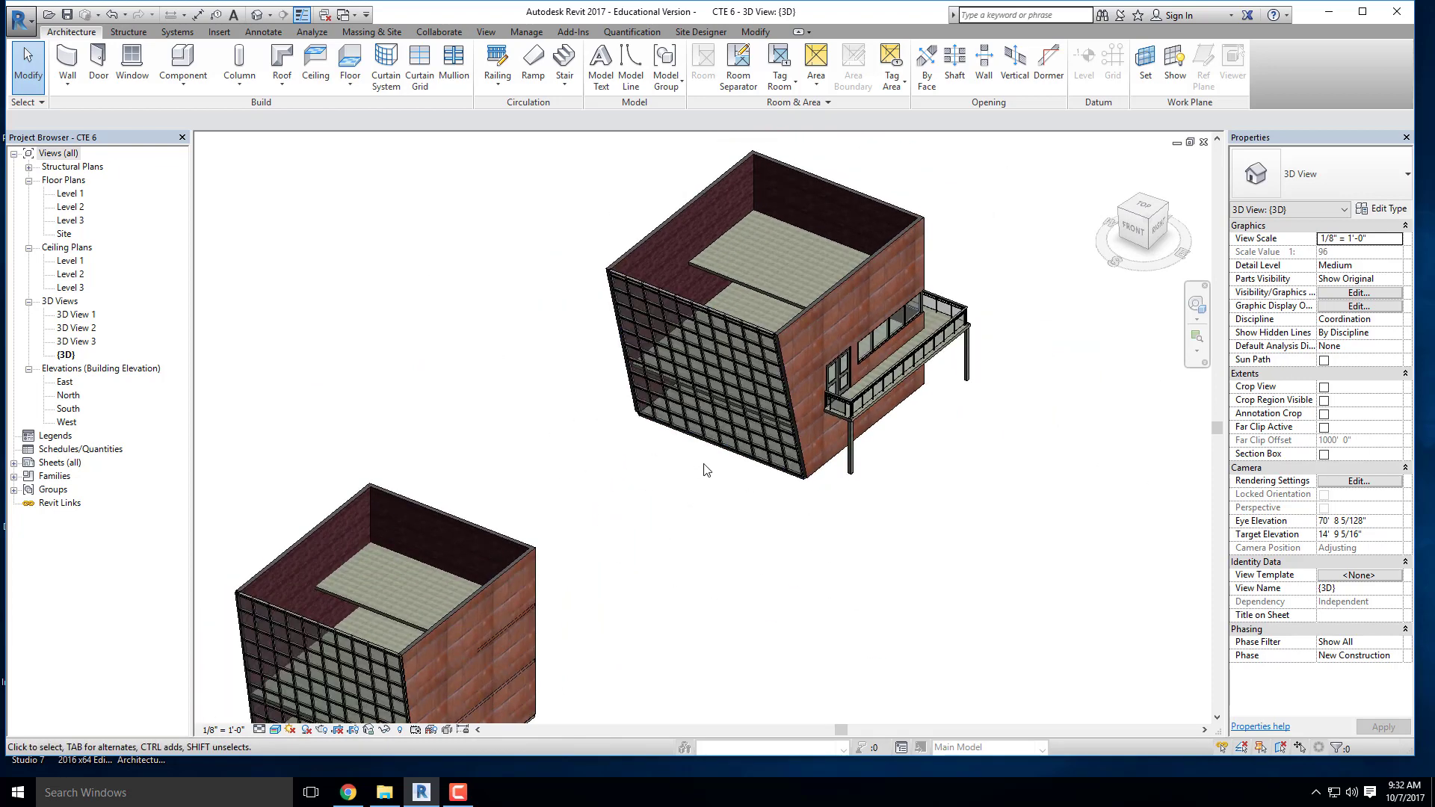
Step: Examine the finished building's balcony, posts and exterior stair from several sides alongside the plain box
middle_click_drag(753, 480, 775, 552, "shift")
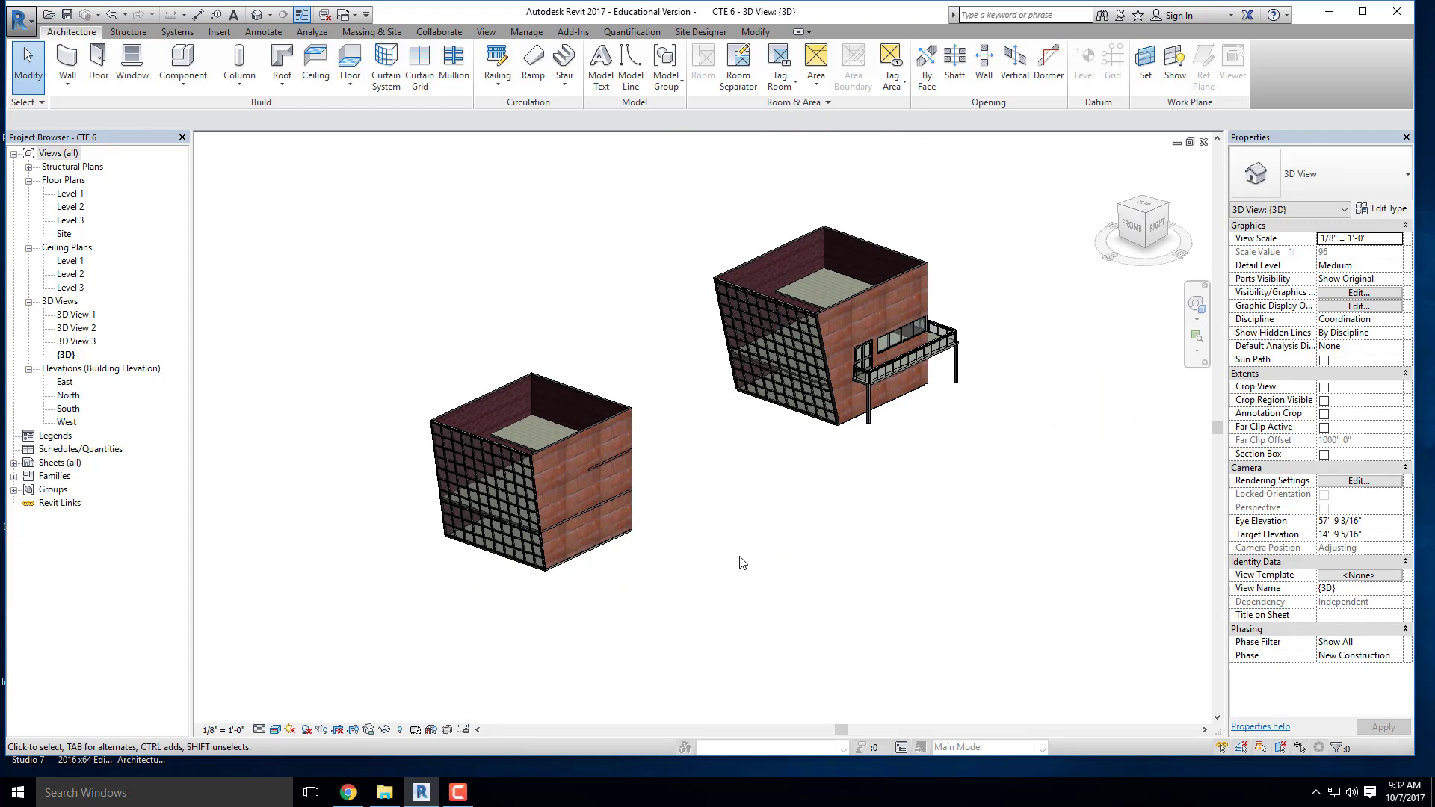
scroll(693, 553, "up", 2)
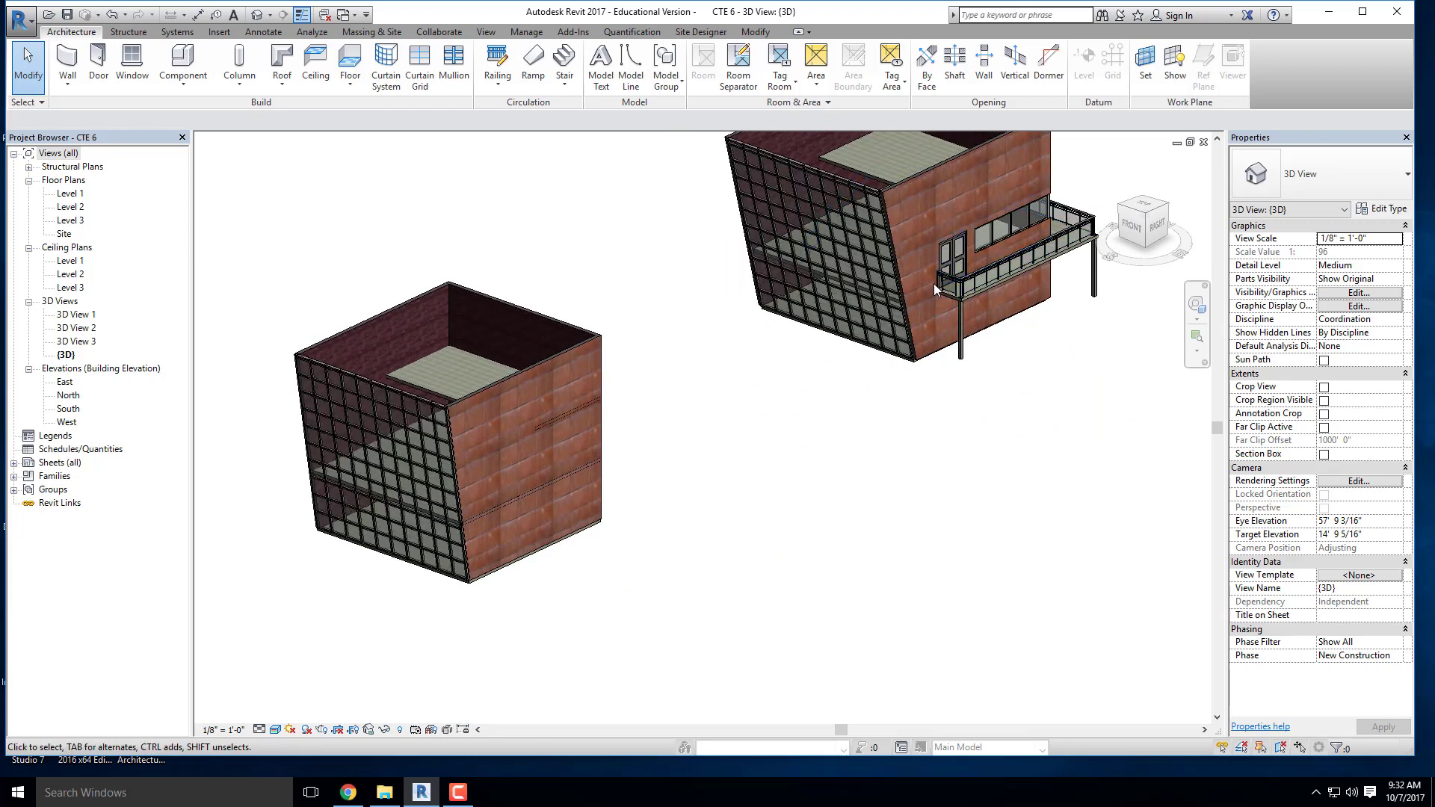
middle_click_drag(752, 426, 640, 458, "shift")
scroll(392, 226, "up", 2)
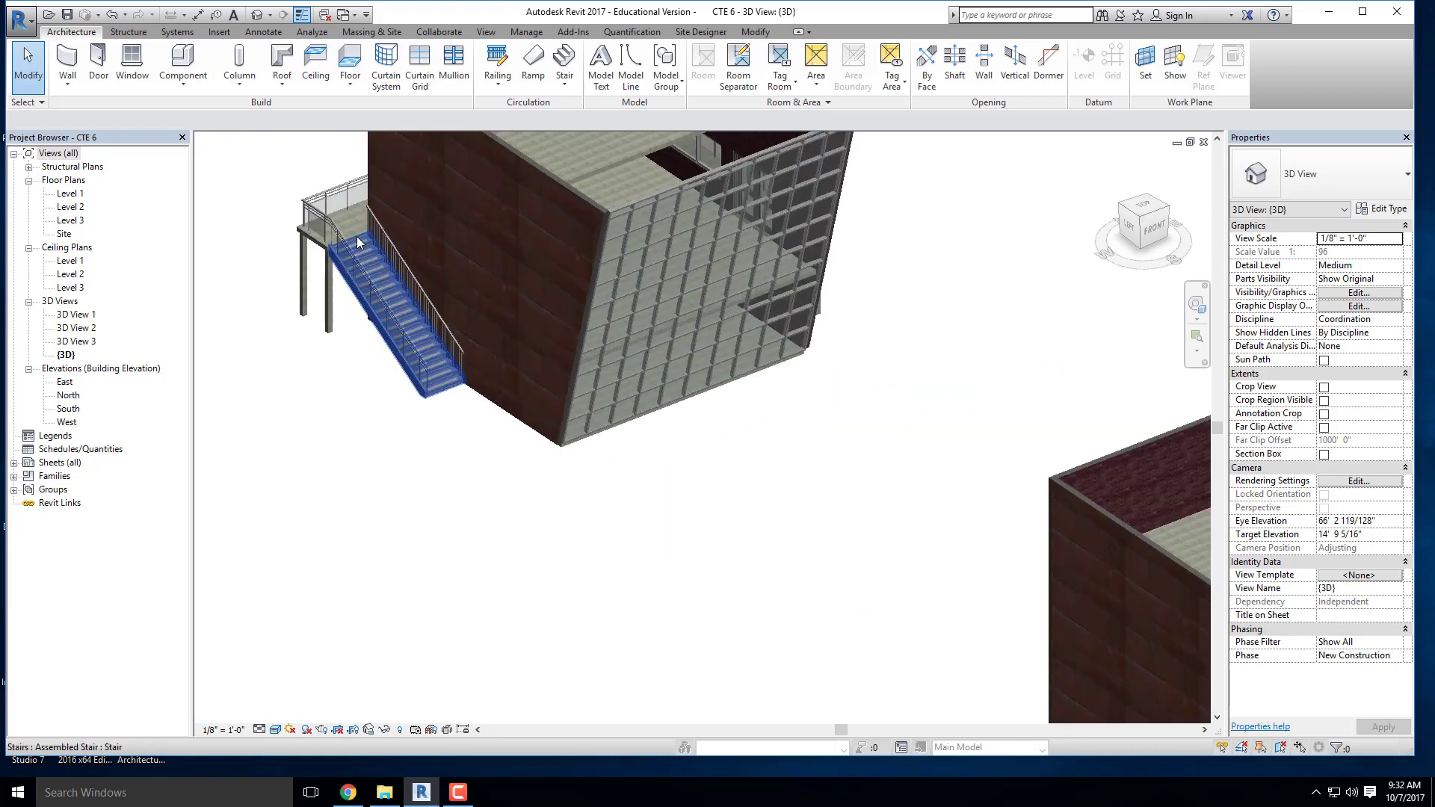
scroll(323, 239, "down", 2)
middle_click_drag(801, 407, 478, 402, "shift")
middle_click_drag(769, 509, 366, 486)
scroll(482, 471, "down", 1)
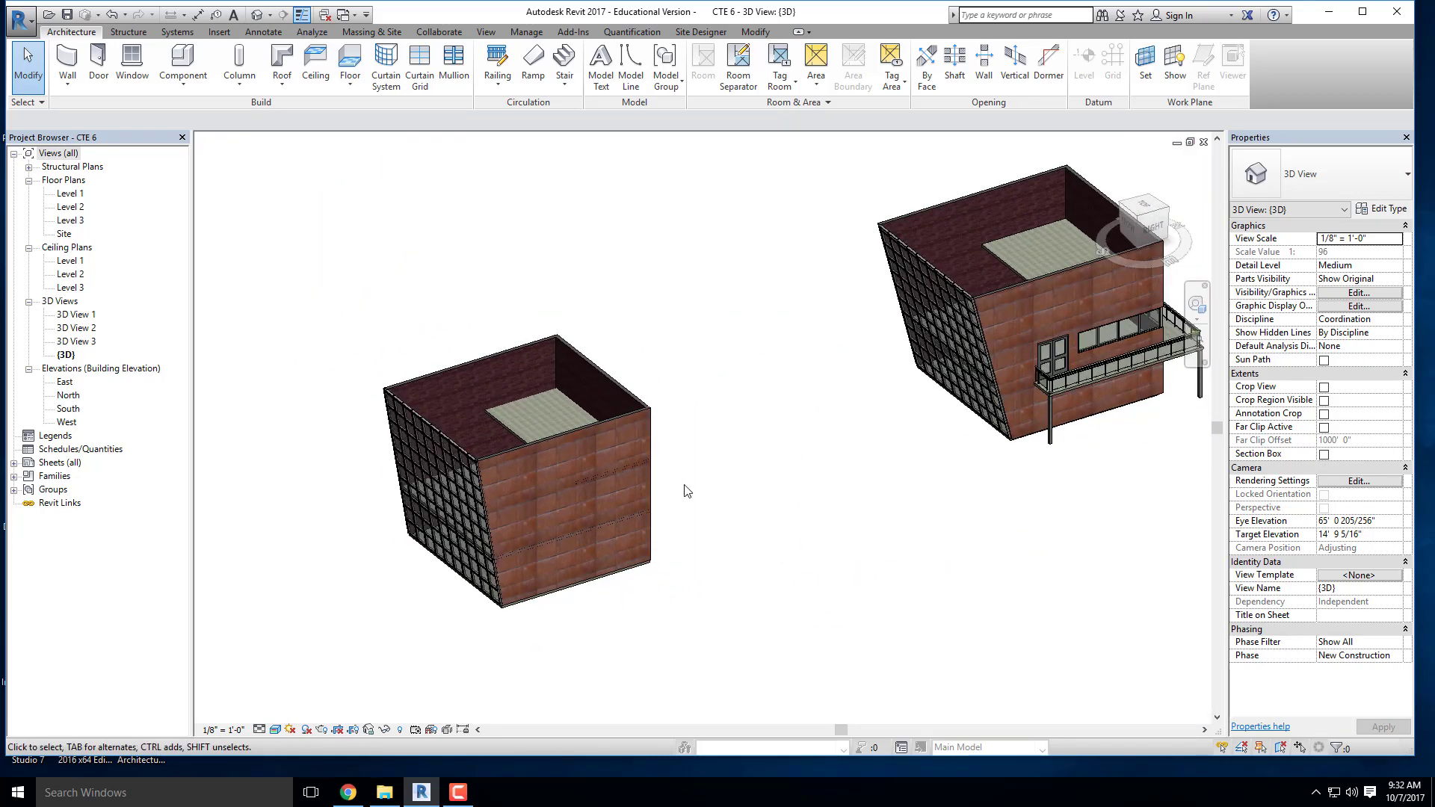
Step: Open the Level 2 floor plan, turn off its view cropping and bring the plain box into view
double_click(71, 207)
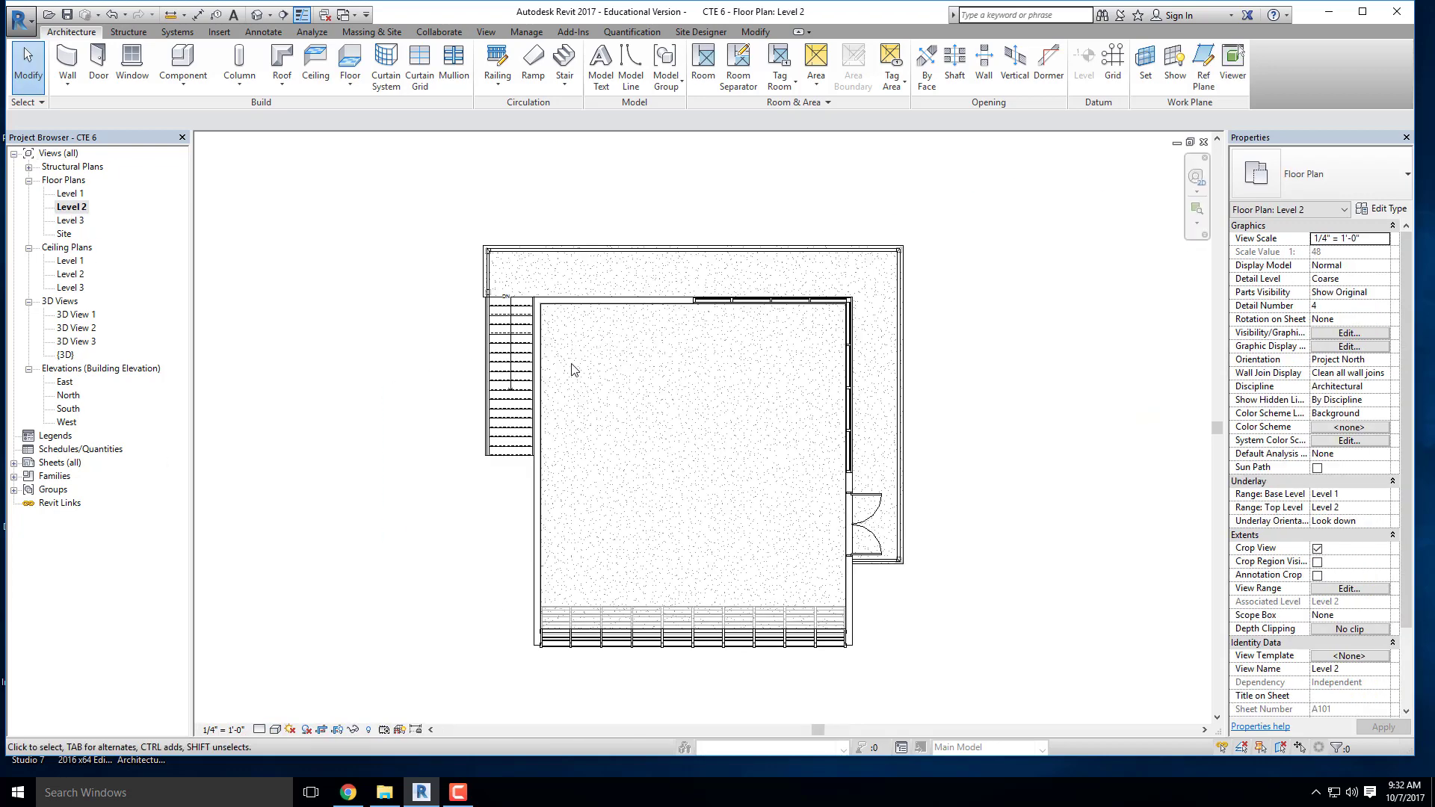
scroll(742, 371, "down", 4)
middle_click_drag(703, 467, 629, 155)
scroll(644, 209, "down", 1)
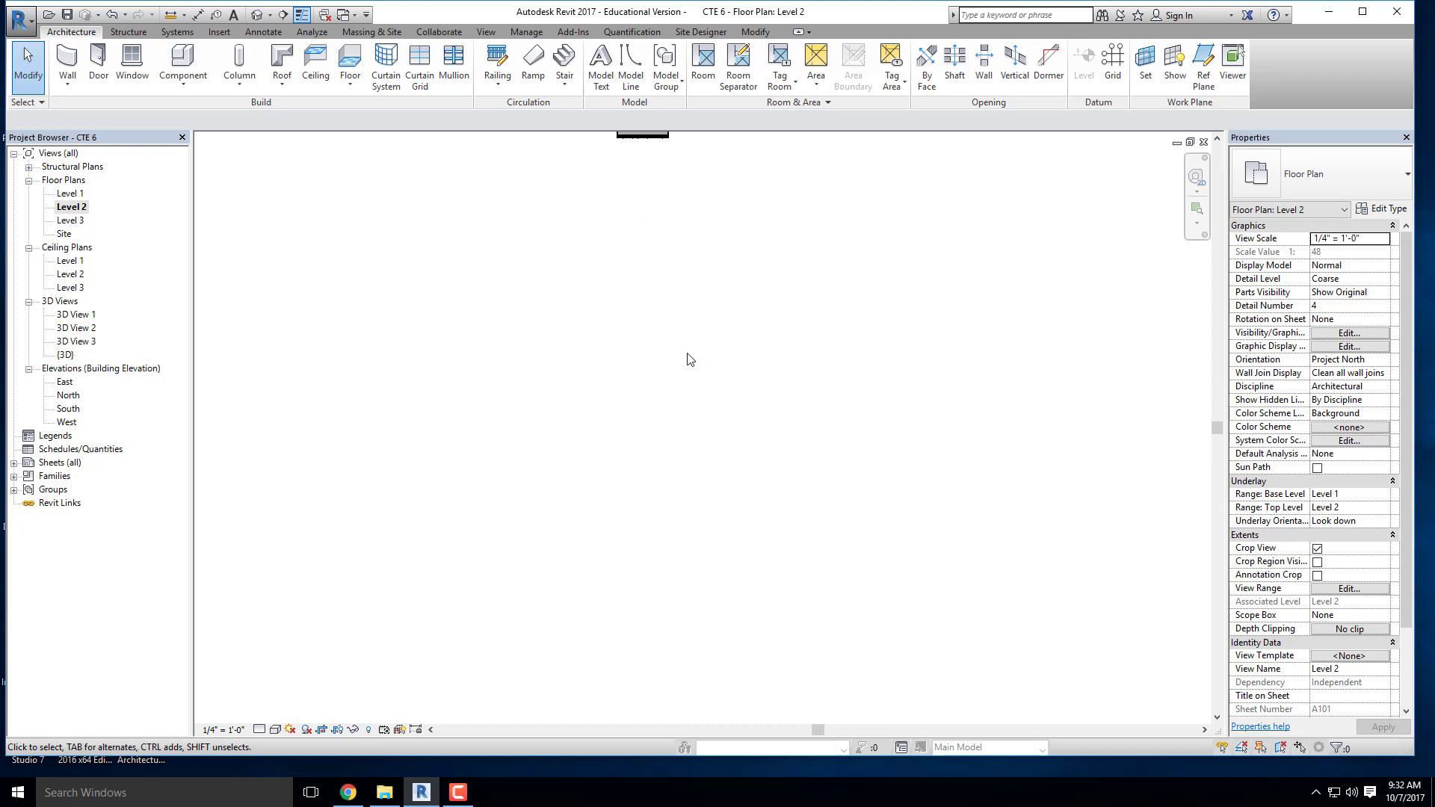
middle_click_drag(669, 224, 660, 113)
left_click(320, 729)
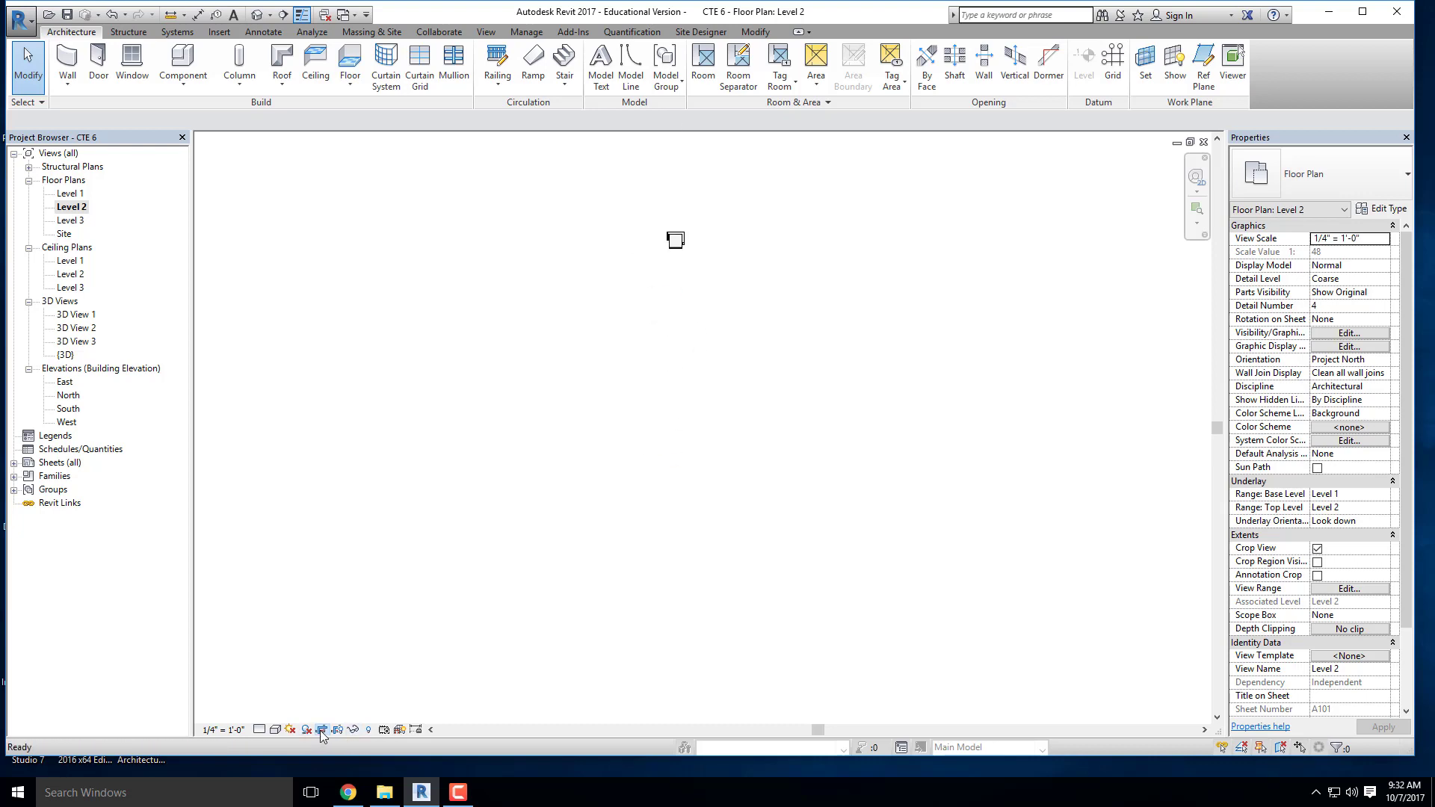
scroll(691, 285, "up", 4)
scroll(588, 269, "up", 1)
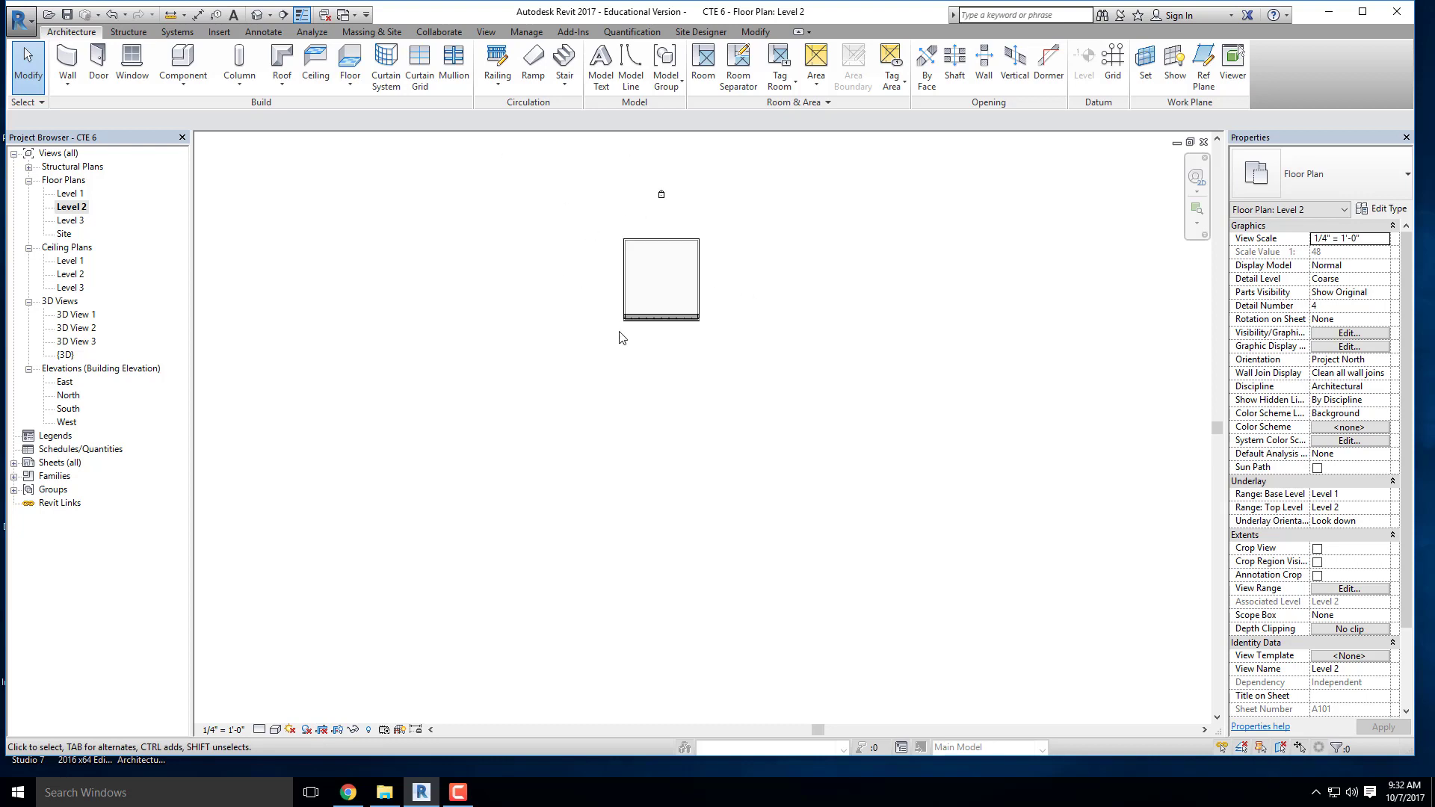
scroll(622, 329, "up", 5)
middle_click_drag(538, 331, 563, 490)
Step: Start a 6" Concrete architectural floor and sketch boundary lines sideways from the box's rear stair-side corner, 5' back, and parallel to the rear wall past its far end
left_click(343, 88)
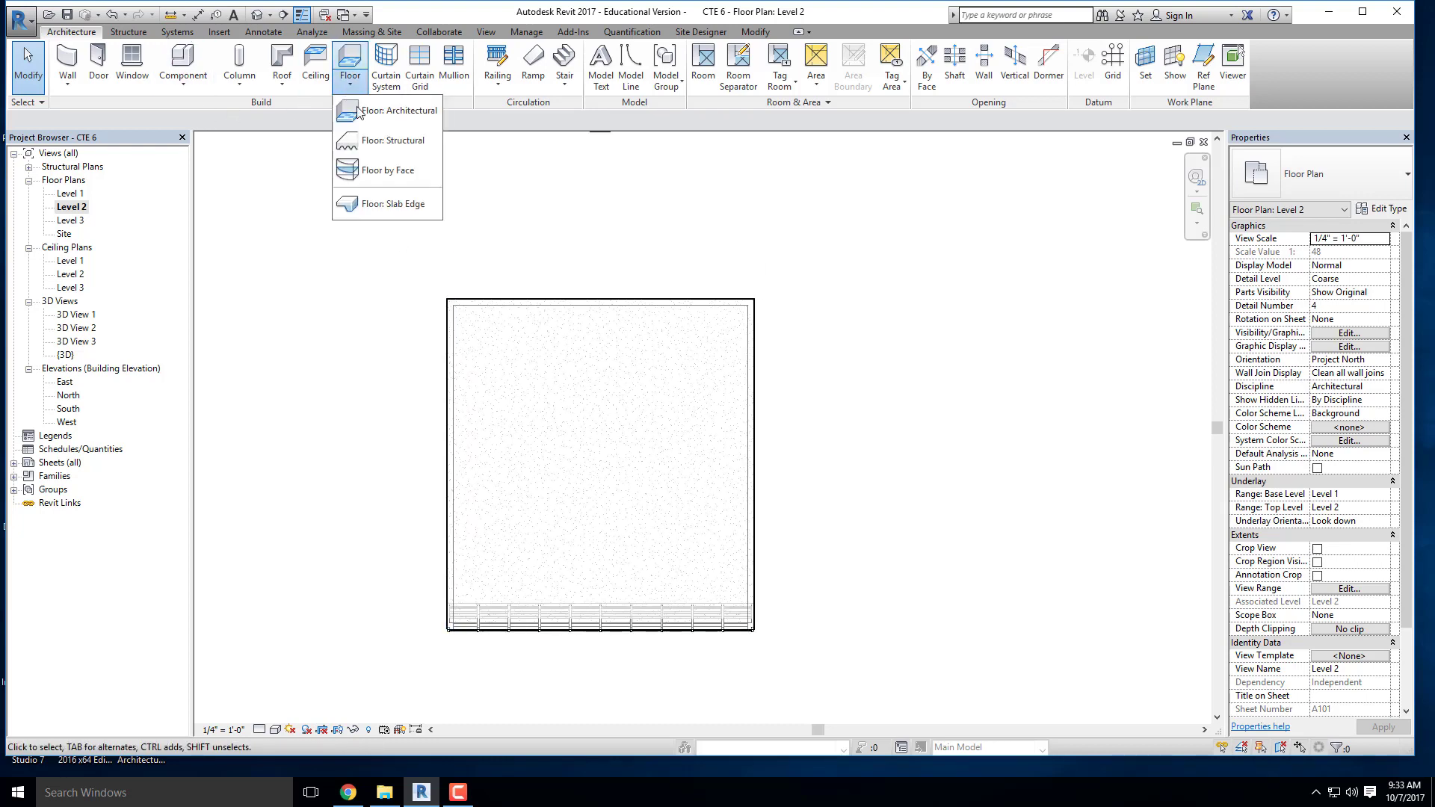
left_click(378, 109)
left_click(715, 51)
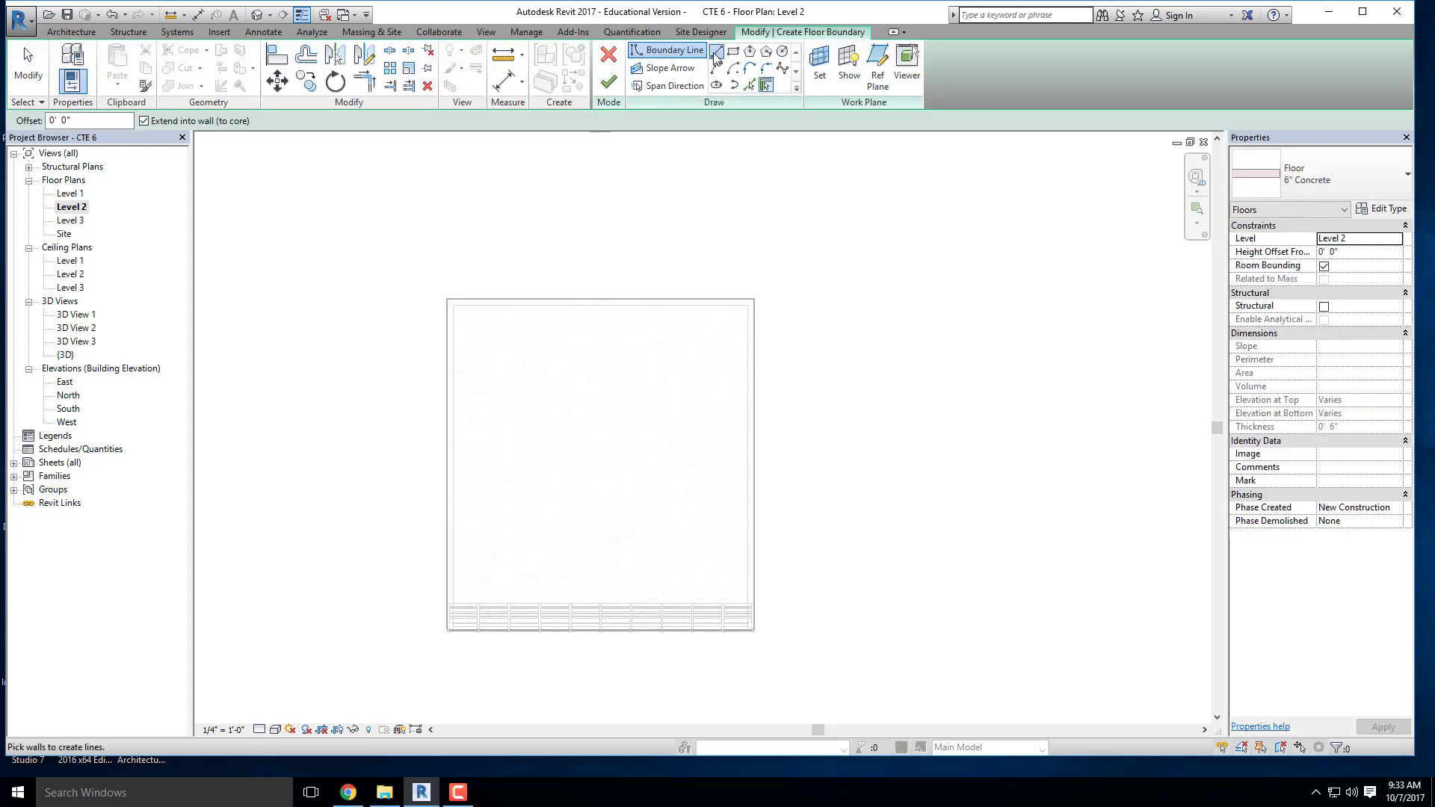
scroll(449, 298, "up", 3)
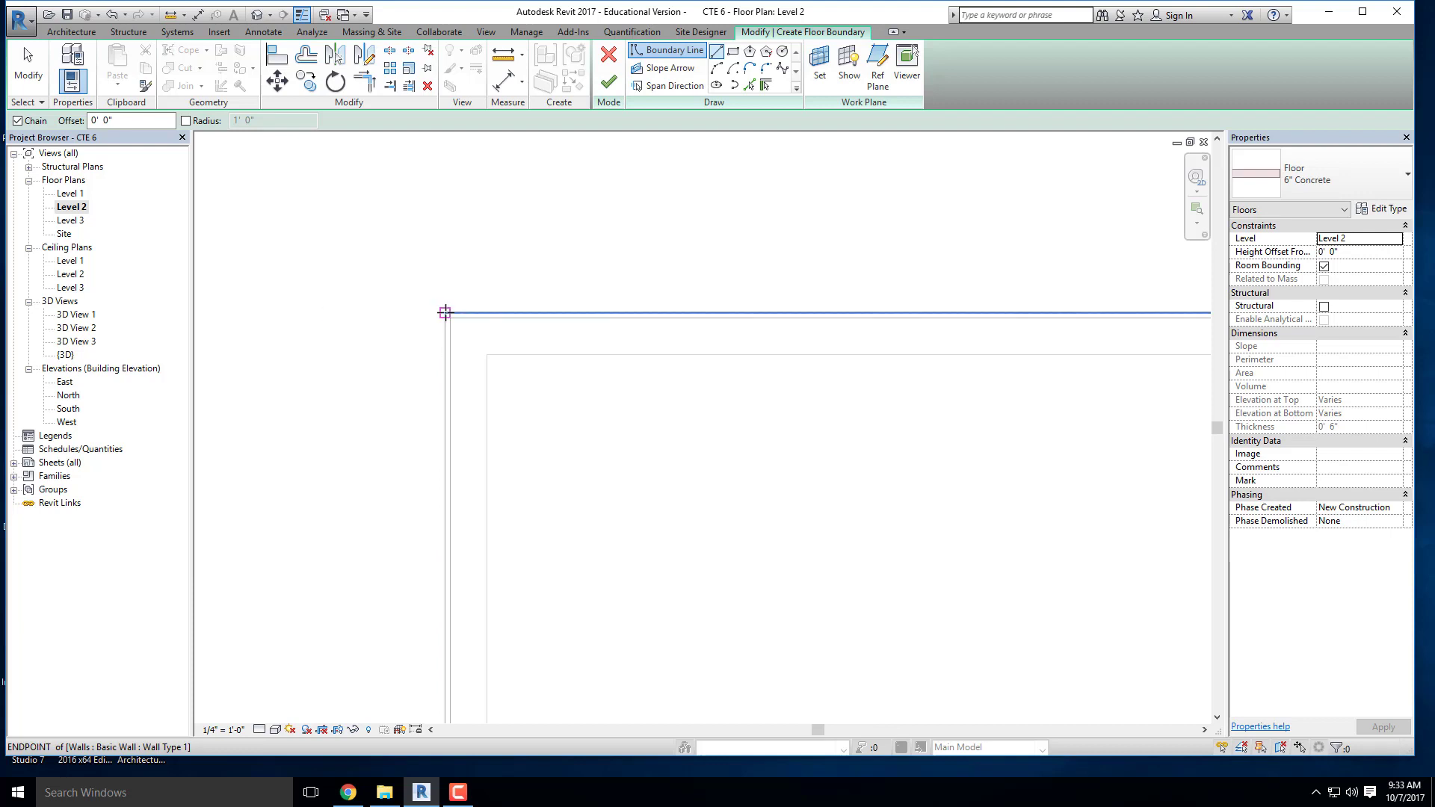
scroll(443, 303, "down", 3)
scroll(367, 299, "up", 3)
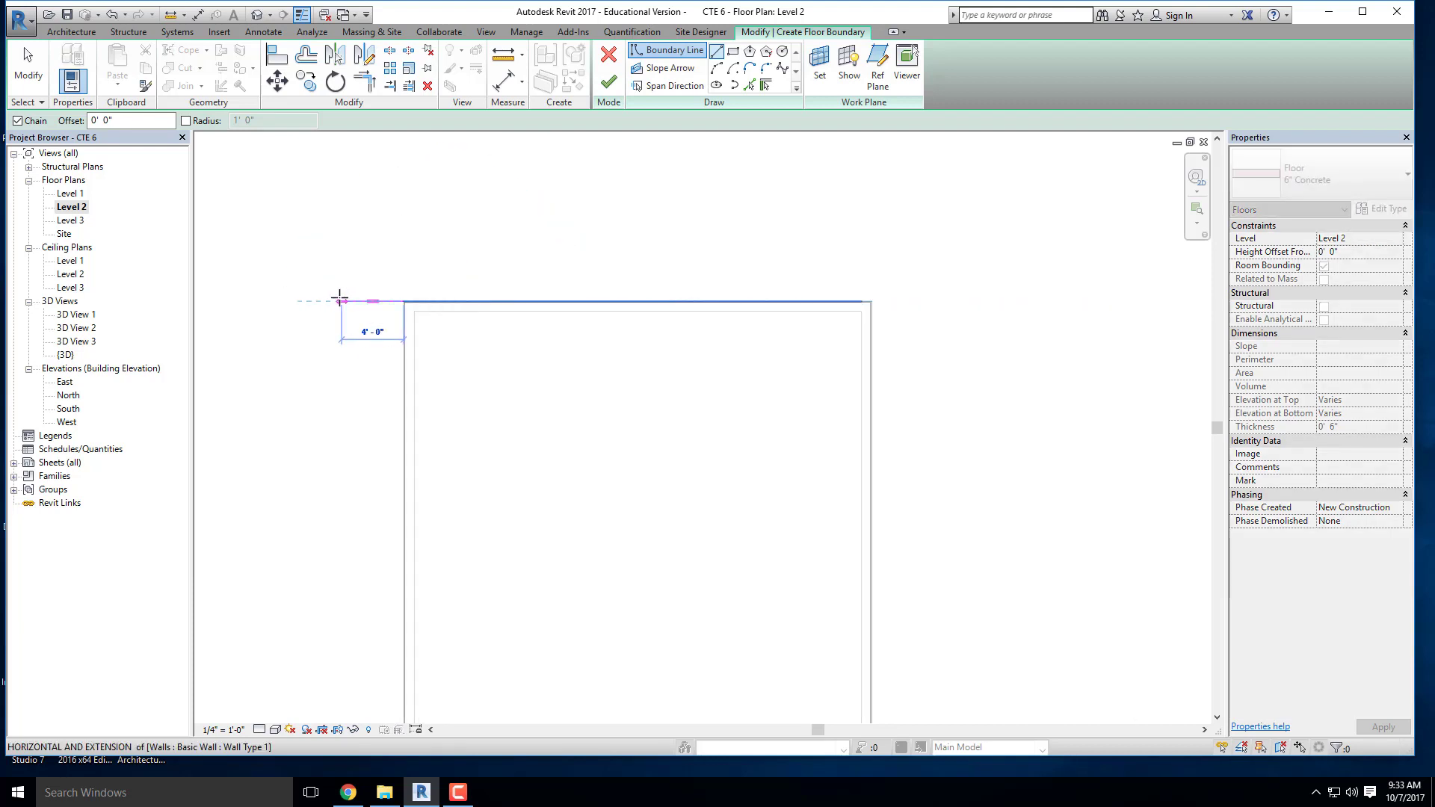
left_click(339, 299)
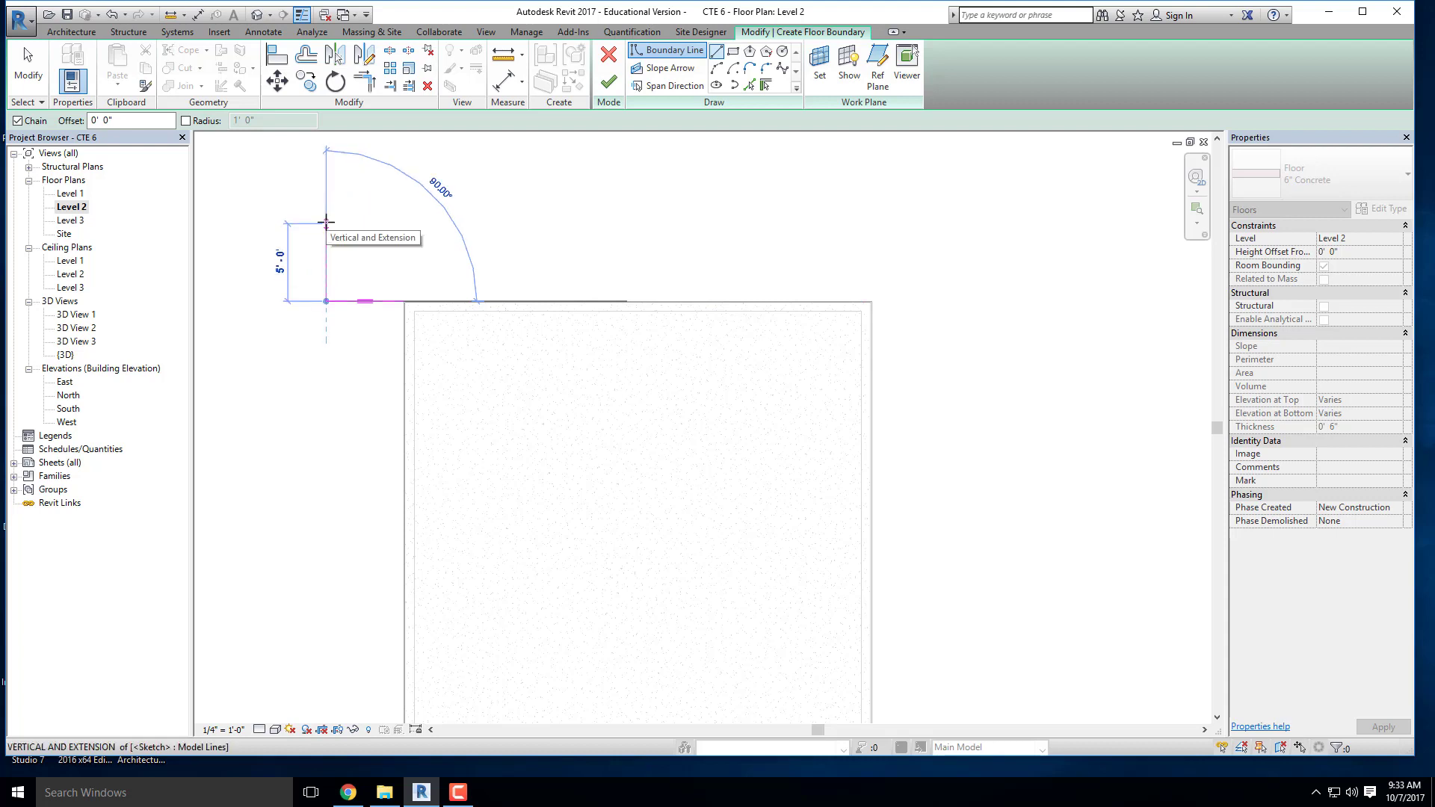
left_click(326, 221)
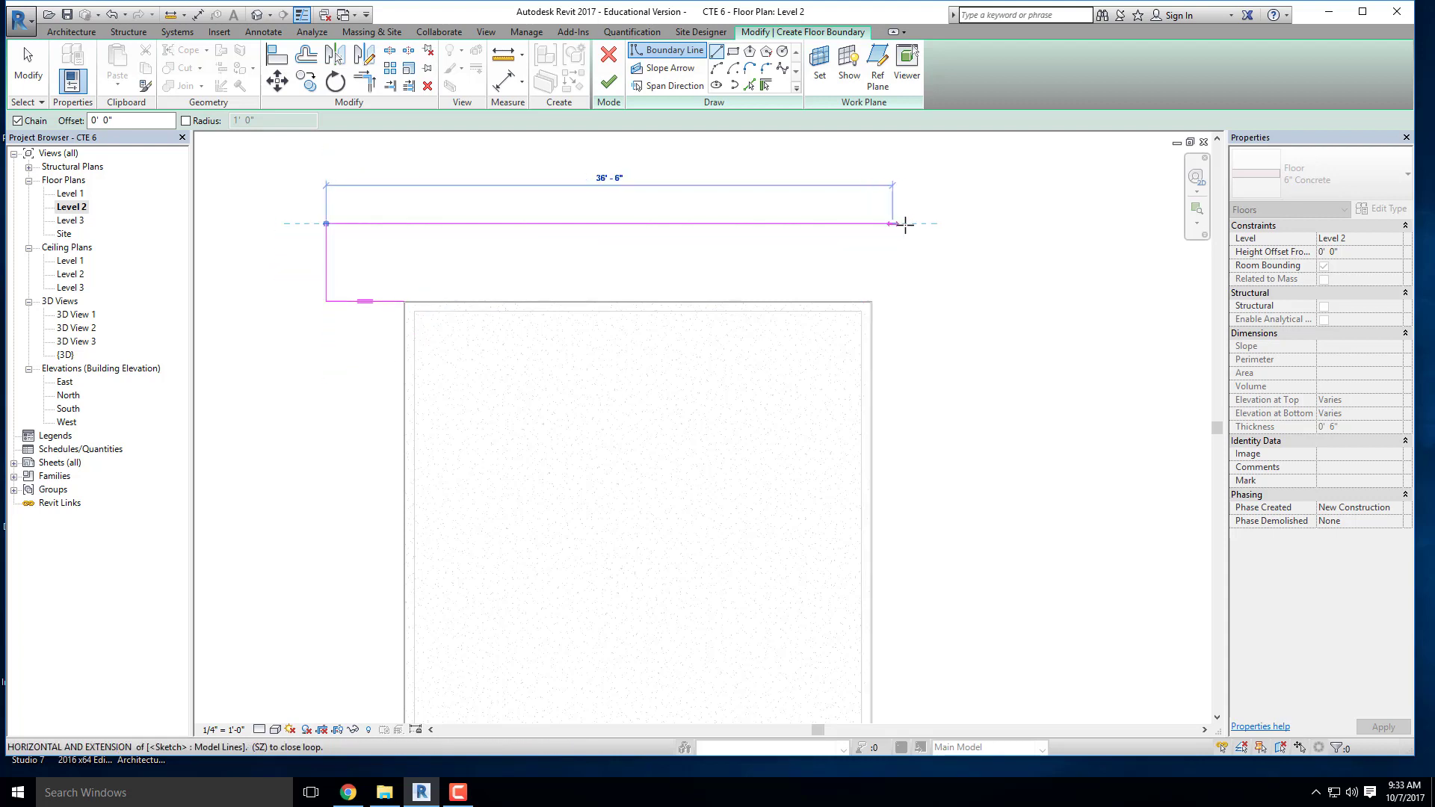
left_click(930, 222)
key("Escape")
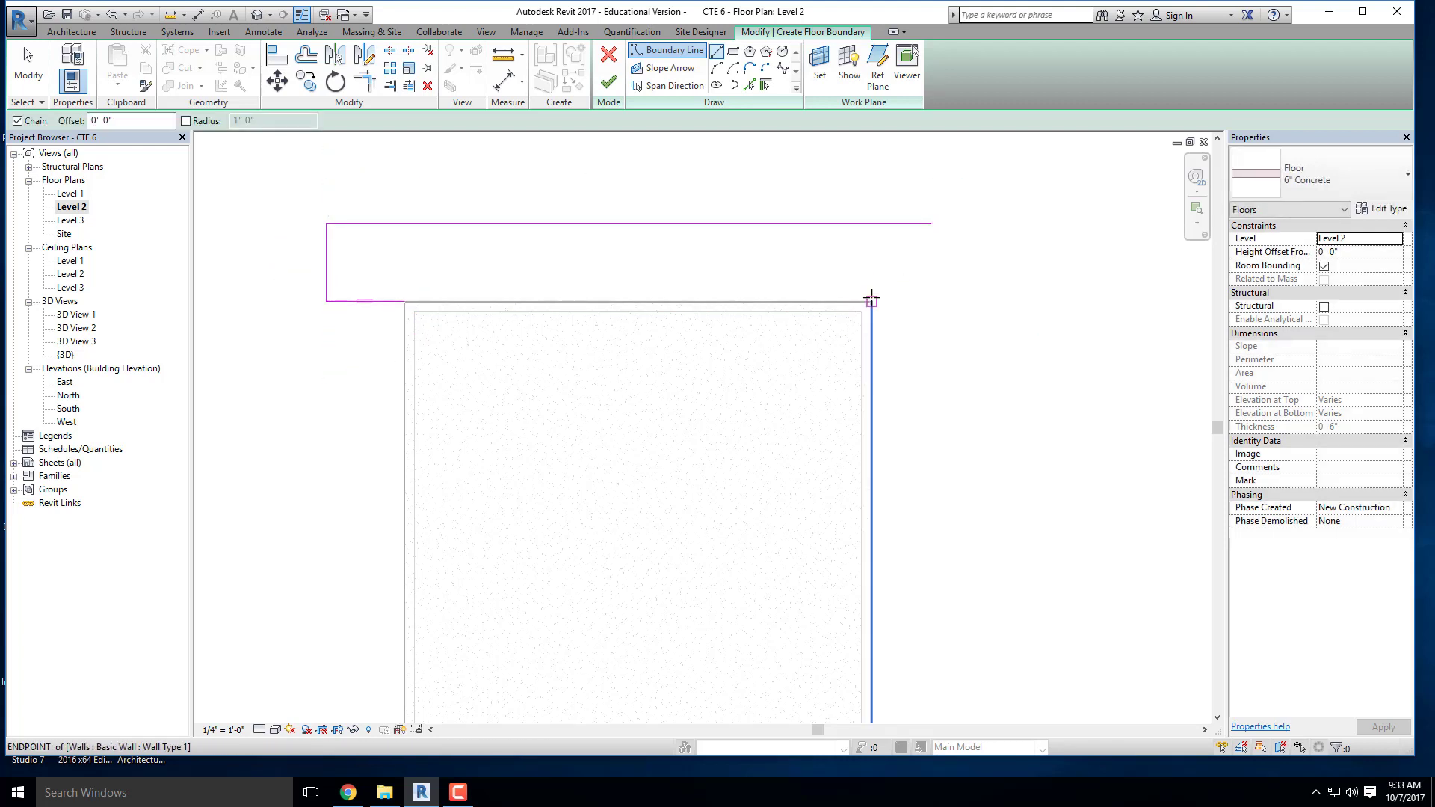
Step: Sketch boundary lines from the opposite rear corner 25' along the side wall, outward, and about 15'-6" back parallel to that wall
left_click(871, 301)
scroll(870, 290, "down", 5)
scroll(888, 555, "up", 6)
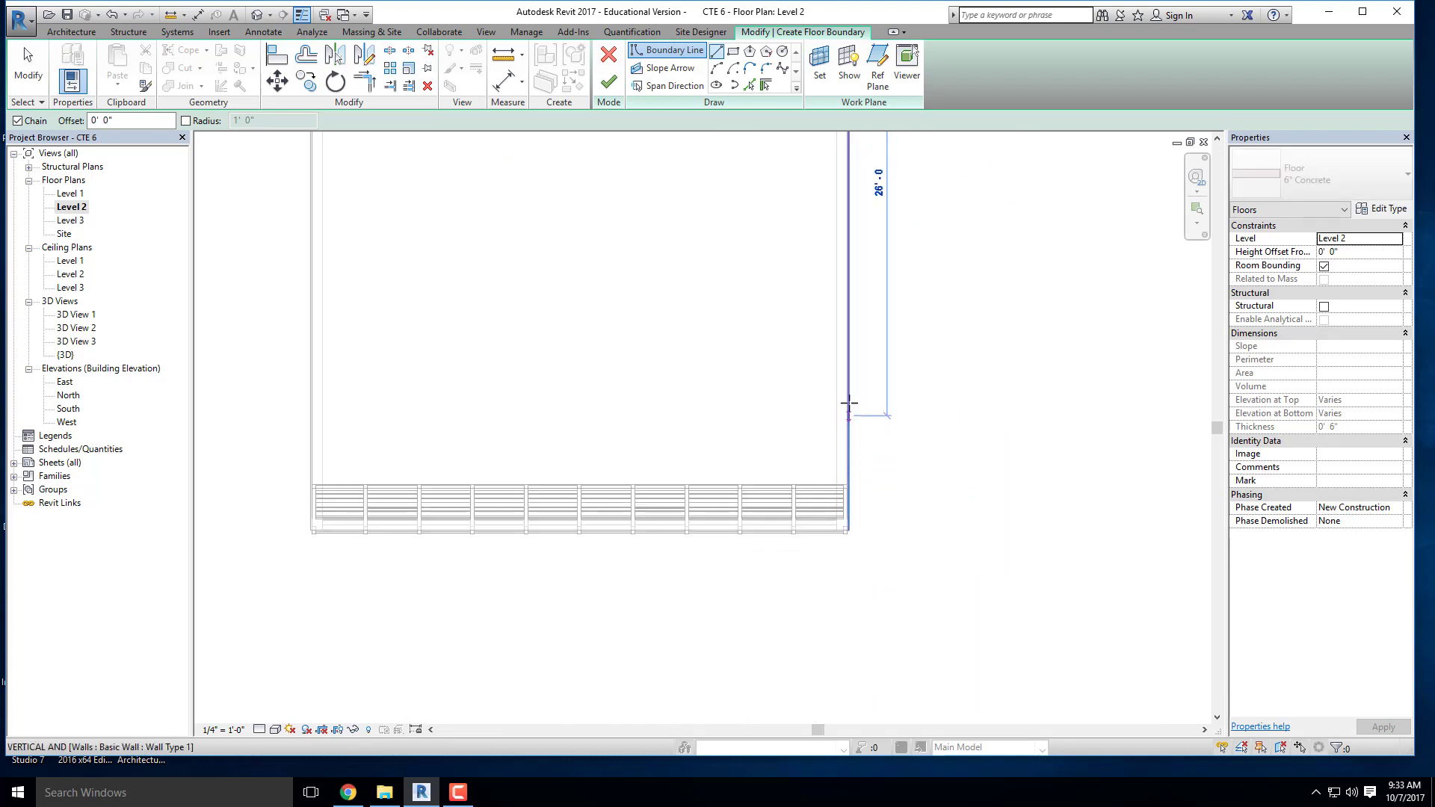
scroll(848, 396, "down", 2)
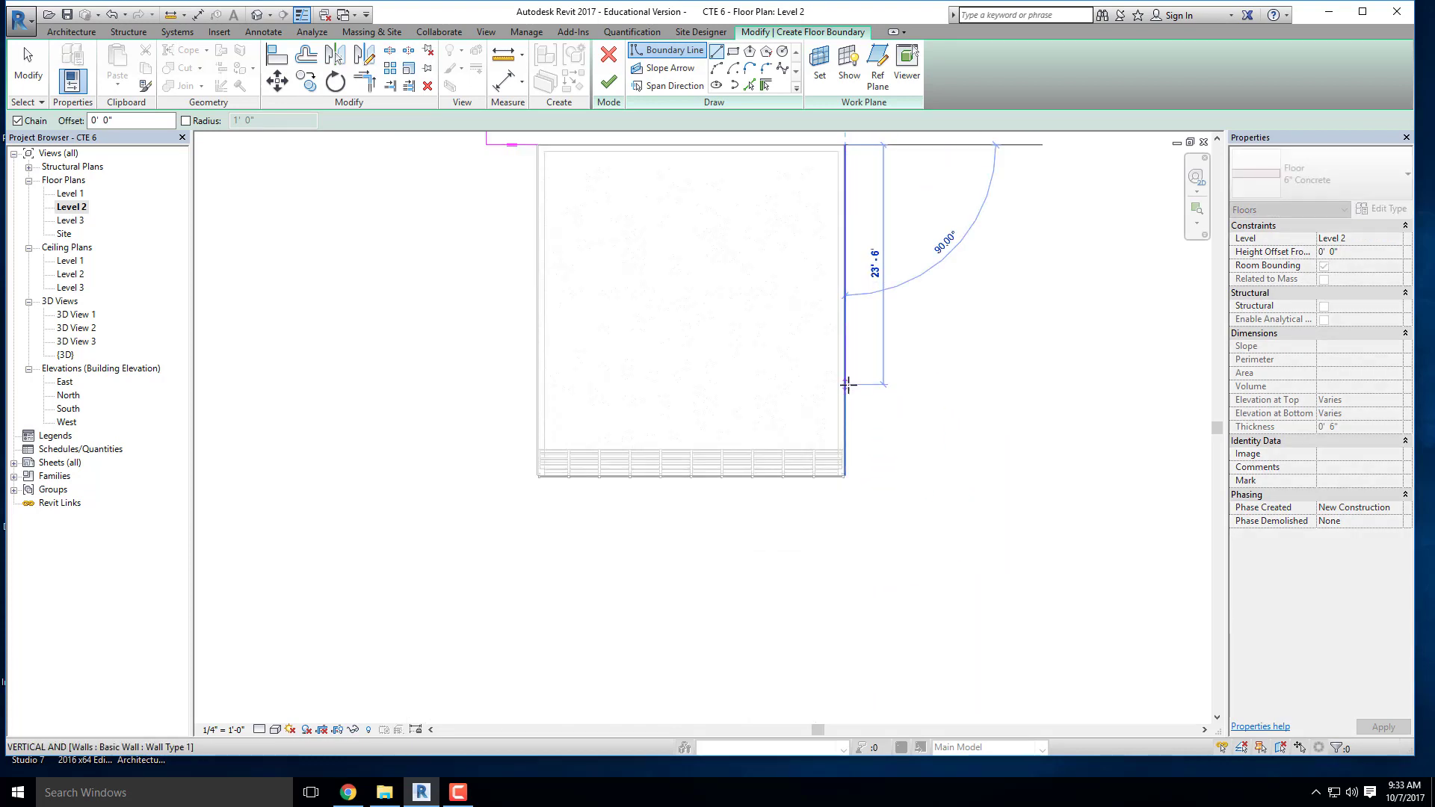
left_click(847, 400)
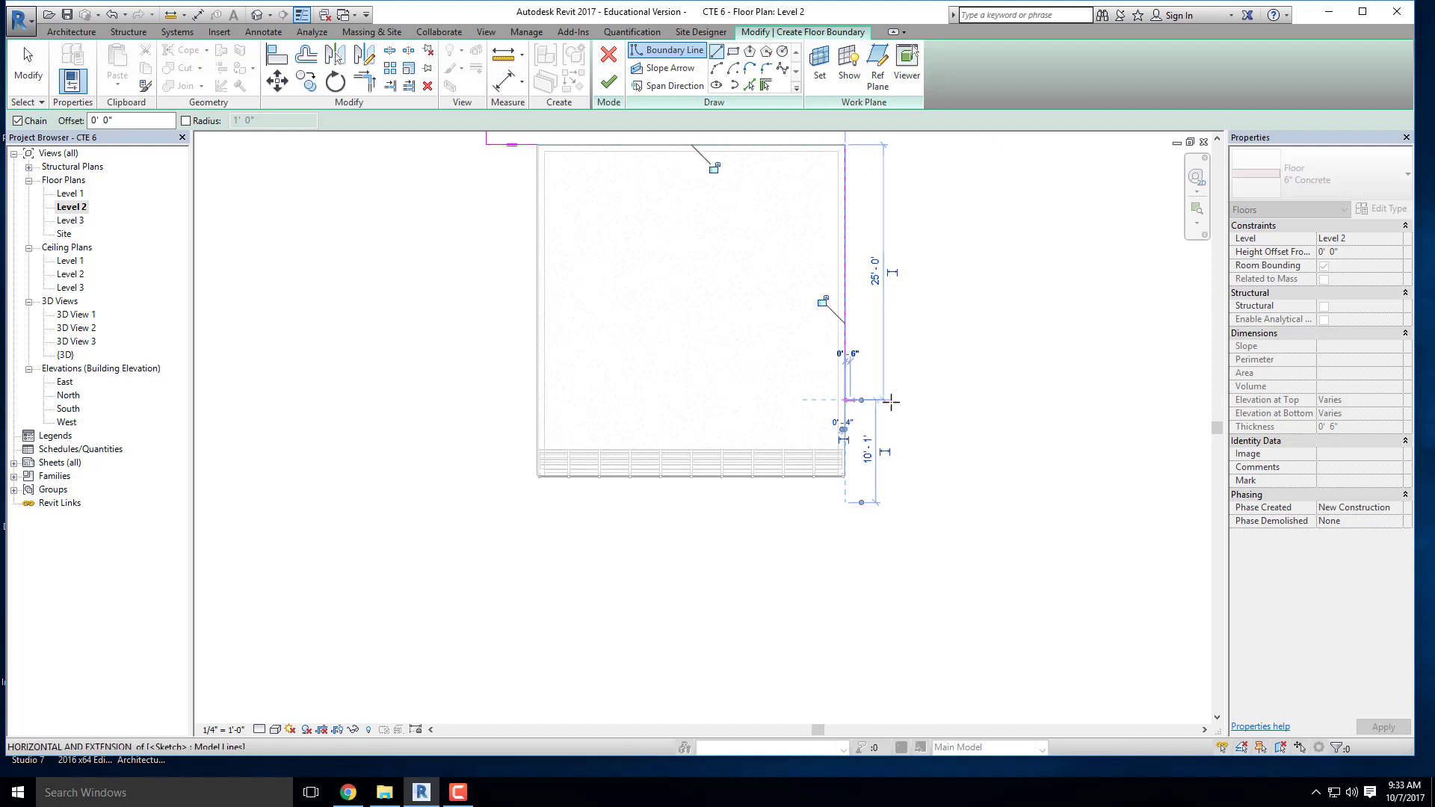
left_click(897, 399)
scroll(897, 399, "down", 2)
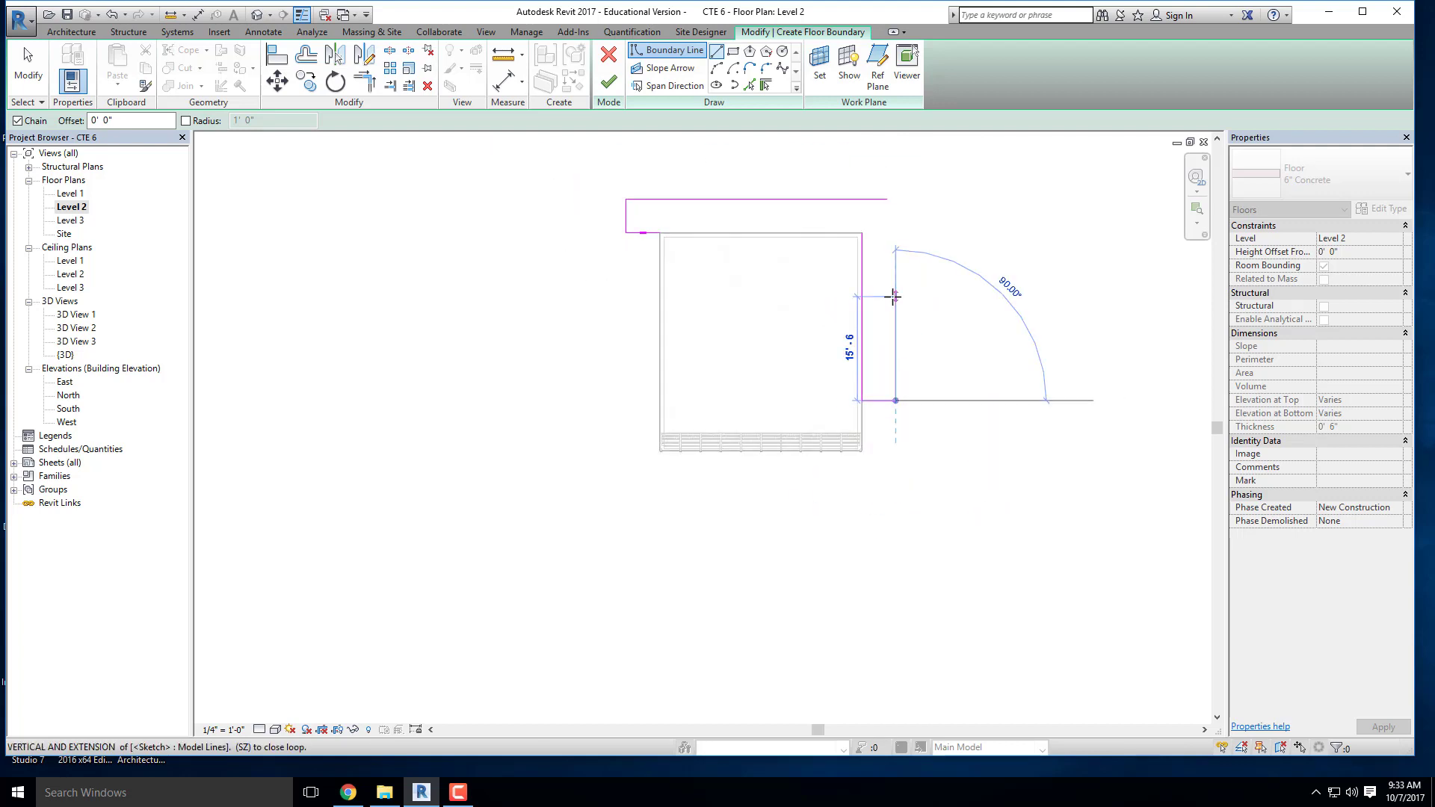
left_click(895, 297)
key("Escape")
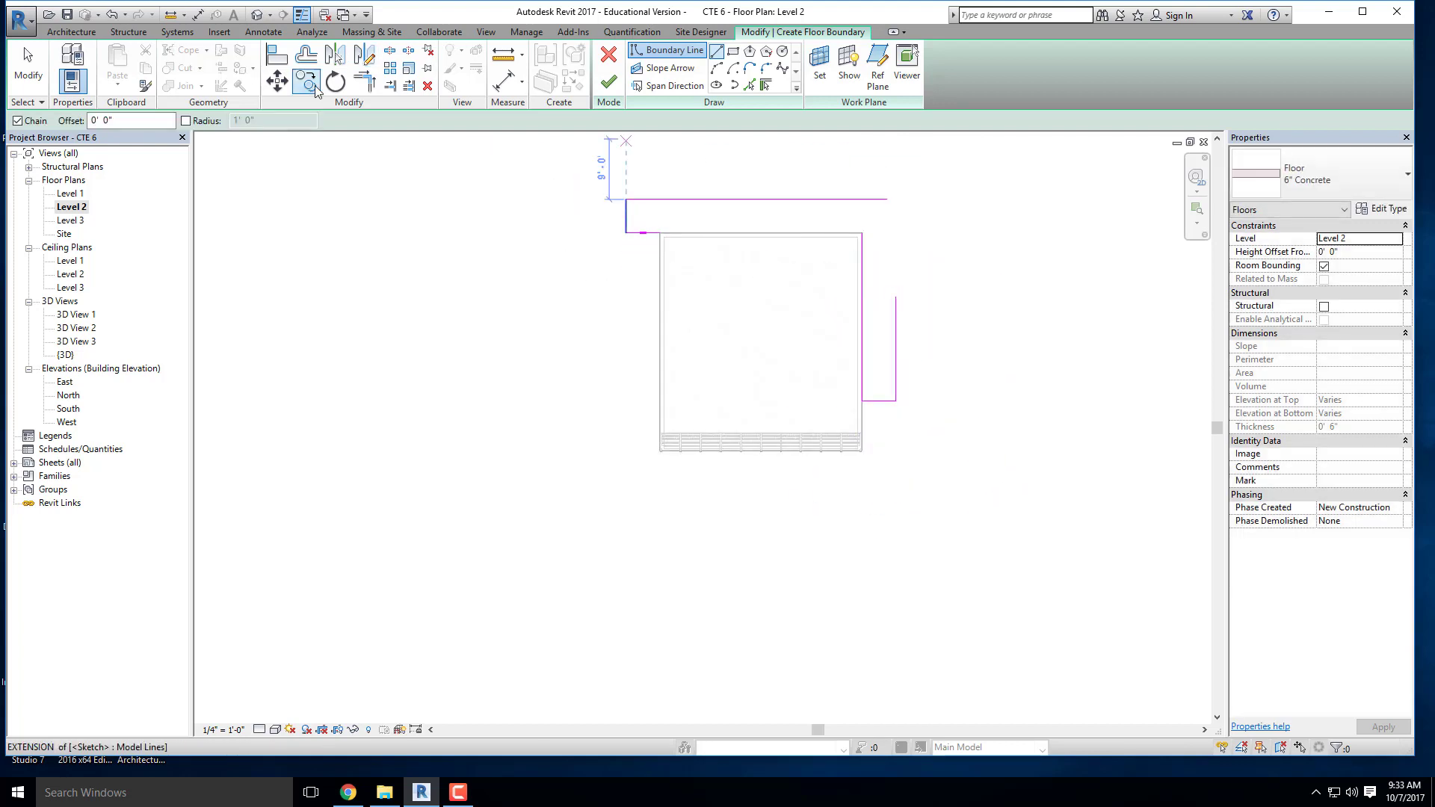
Step: Use Trim/Extend to Corner to join the boundary line on the rear wall with the one along the side wall
left_click(364, 80)
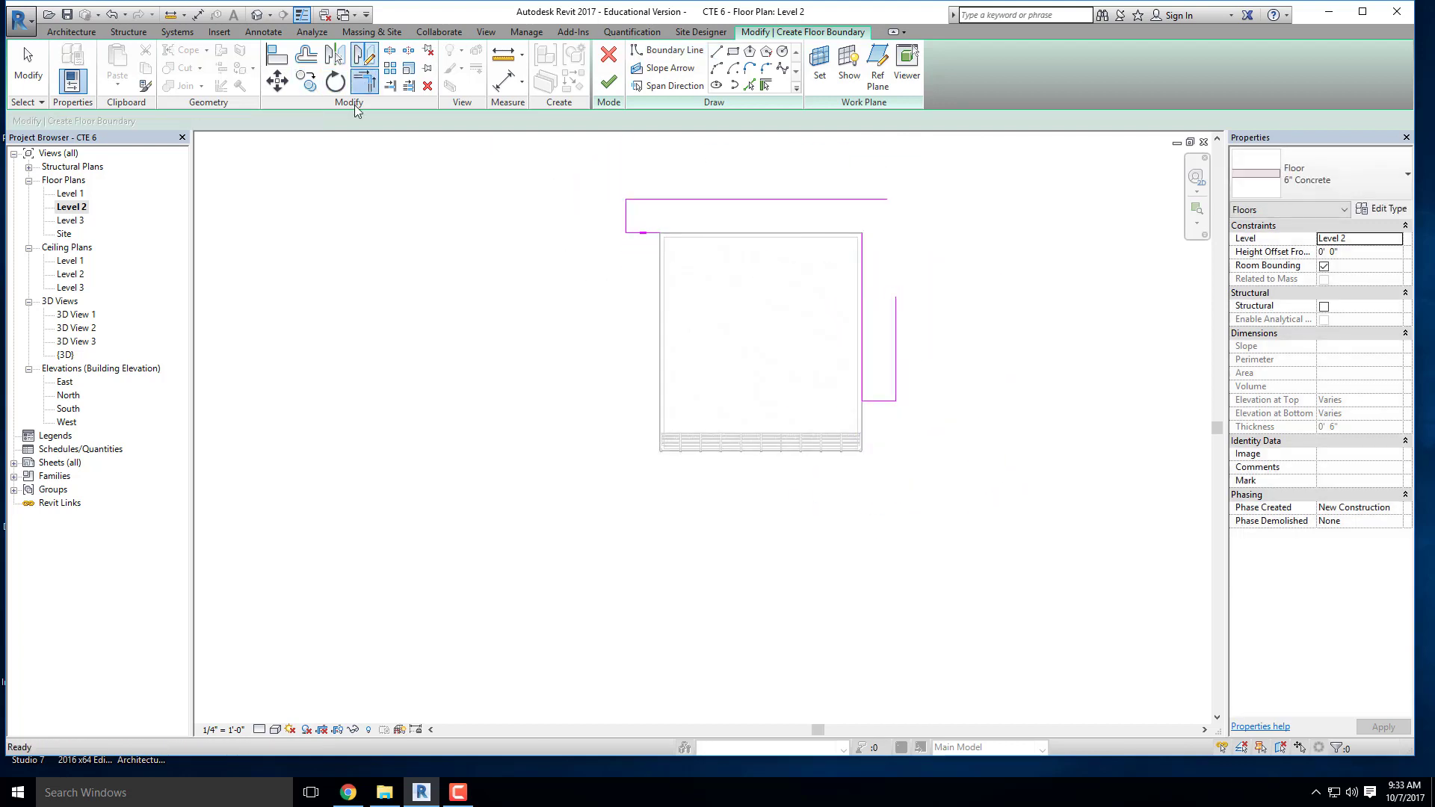
left_click(649, 234)
left_click(863, 284)
scroll(869, 203, "up", 3)
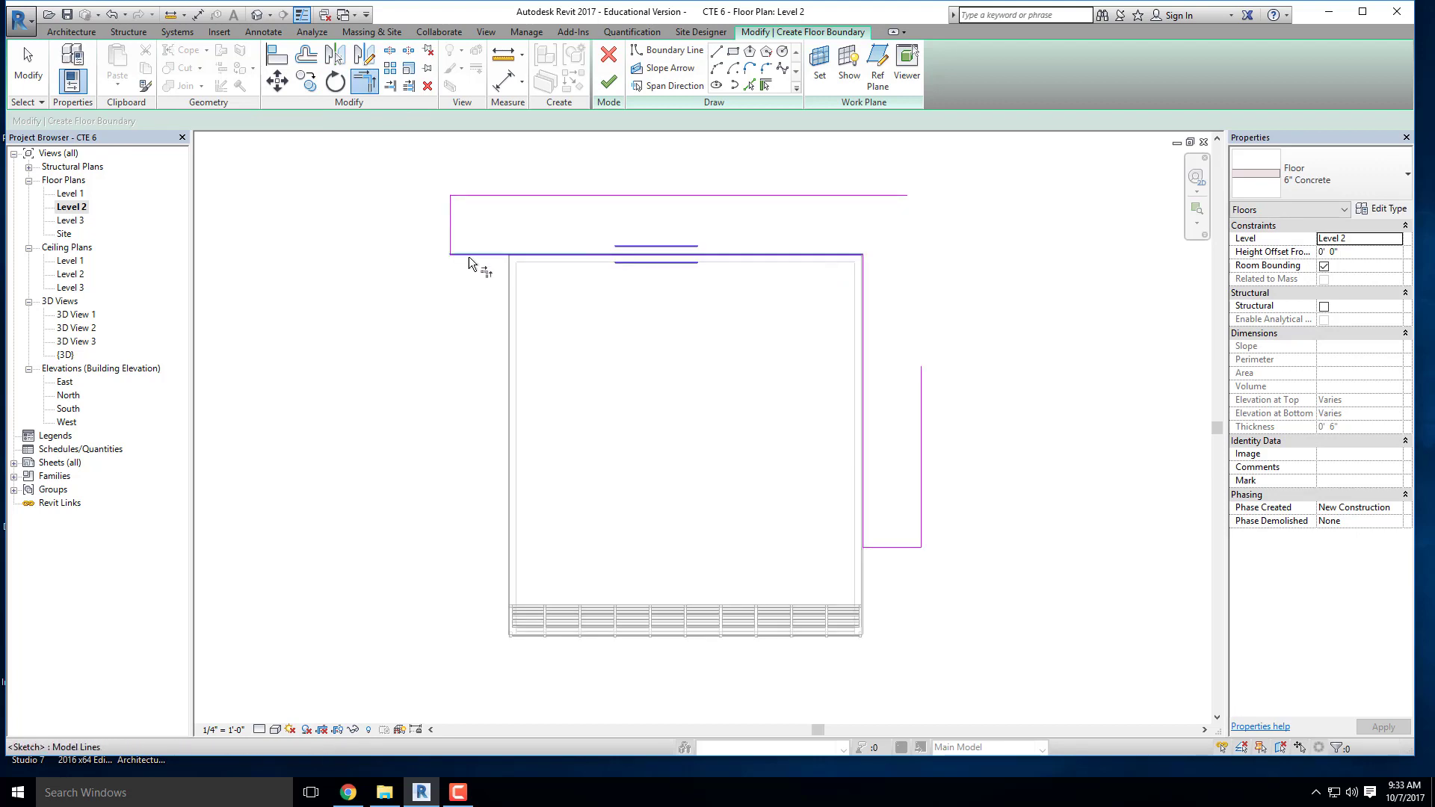
Step: Use Trim/Extend to Corner to join the outer side and outer rear boundary lines, and finish the balcony floor sketch
left_click(922, 413)
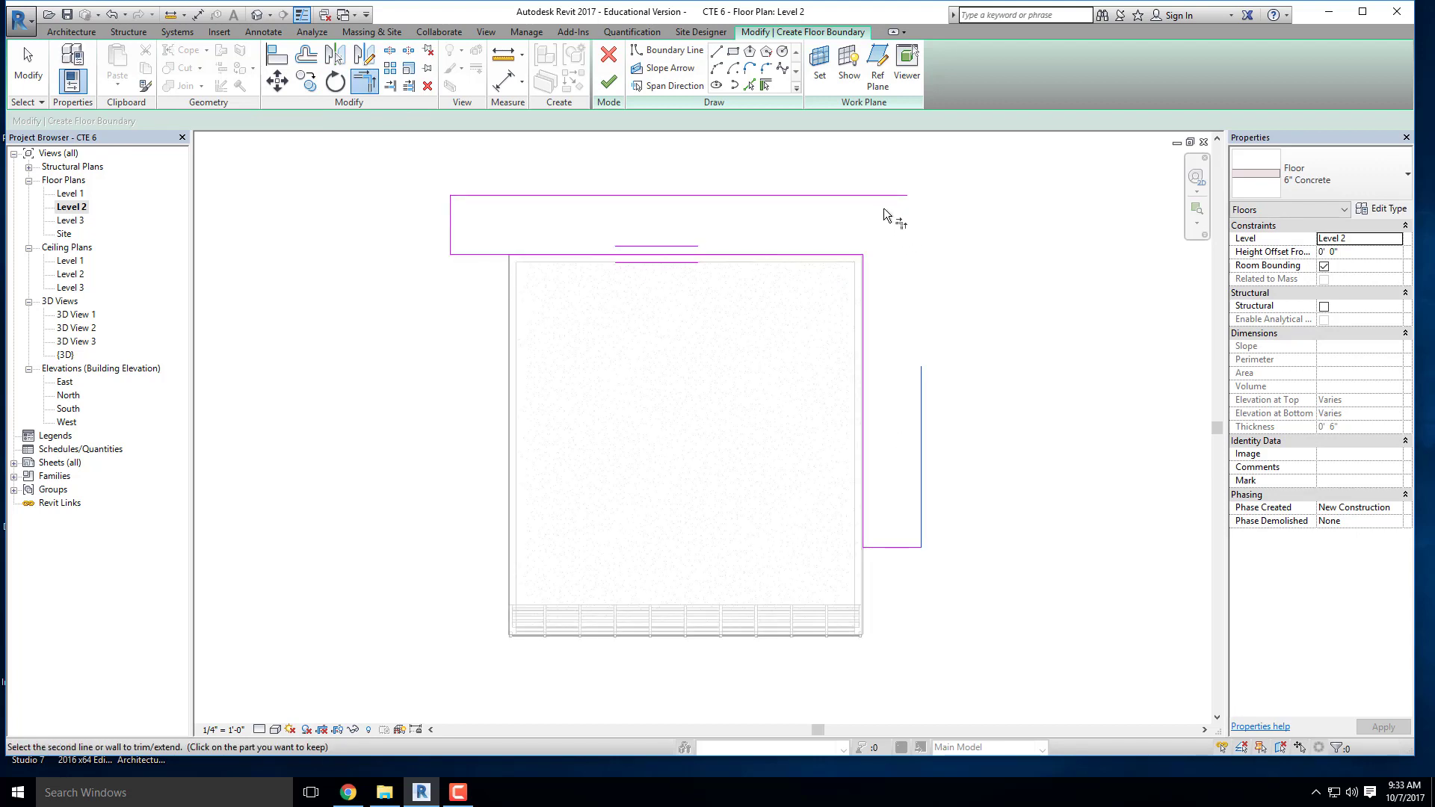
left_click(890, 196)
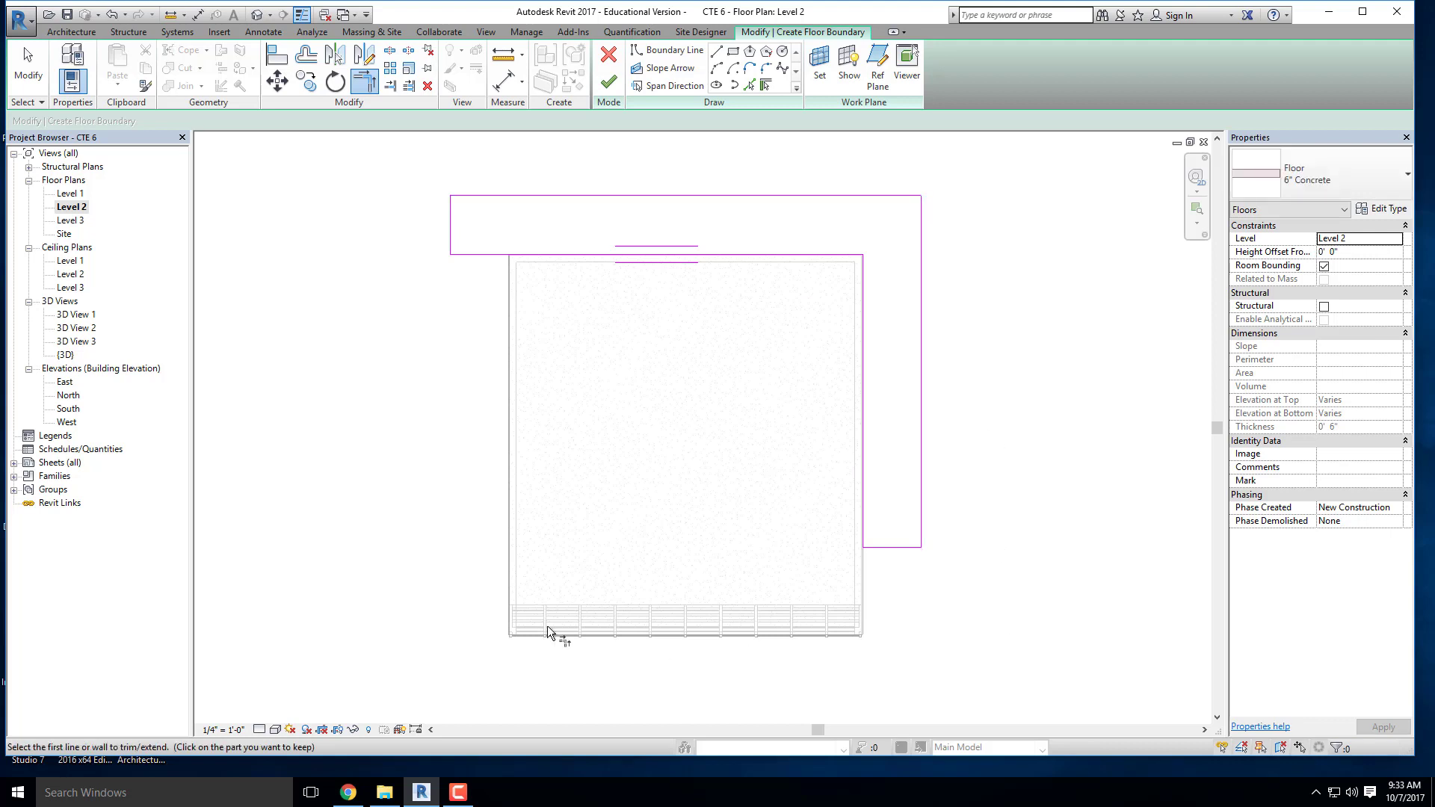
left_click(609, 88)
mouse_move(885, 420)
middle_mouse_down()
mouse_move(746, 311)
mouse_move(682, 287)
middle_mouse_up()
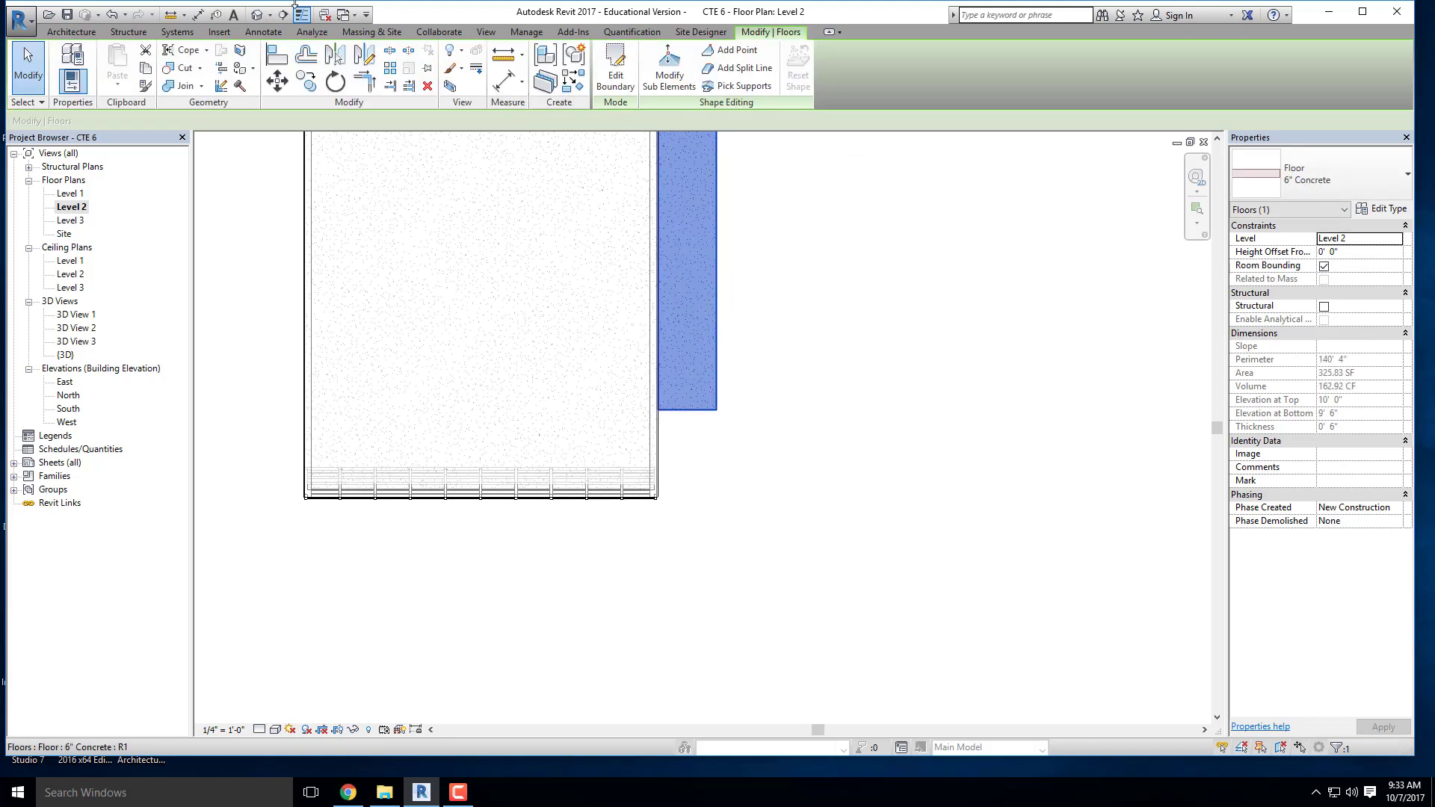
Step: Open the default 3D view and compare the new balcony slab with the finished building's balcony, door and windows
left_click(264, 17)
middle_click_drag(723, 477, 818, 562, "shift")
middle_click_drag(904, 587, 568, 385)
scroll(660, 459, "up", 3)
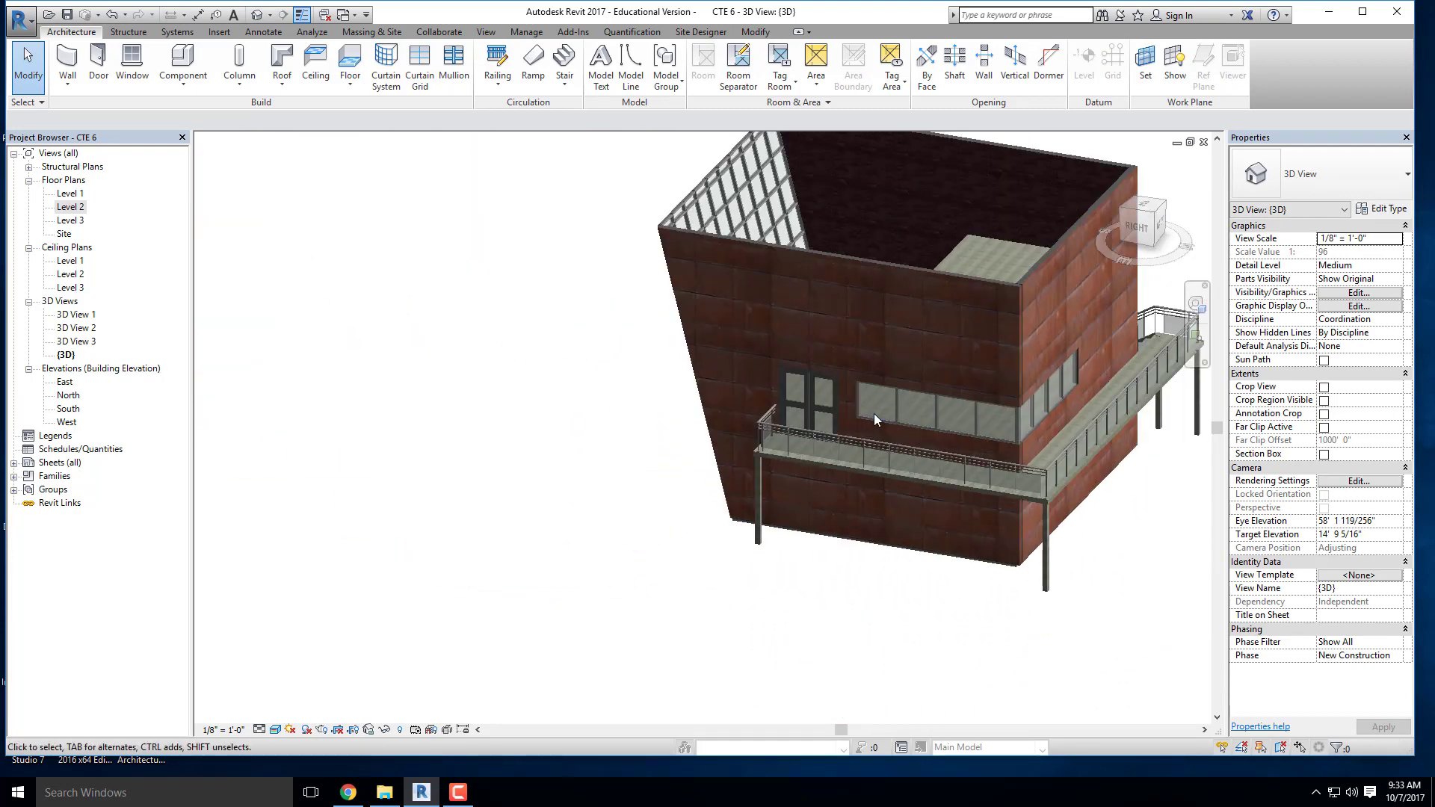
scroll(872, 414, "up", 3)
scroll(762, 418, "up", 2)
scroll(518, 454, "down", 5)
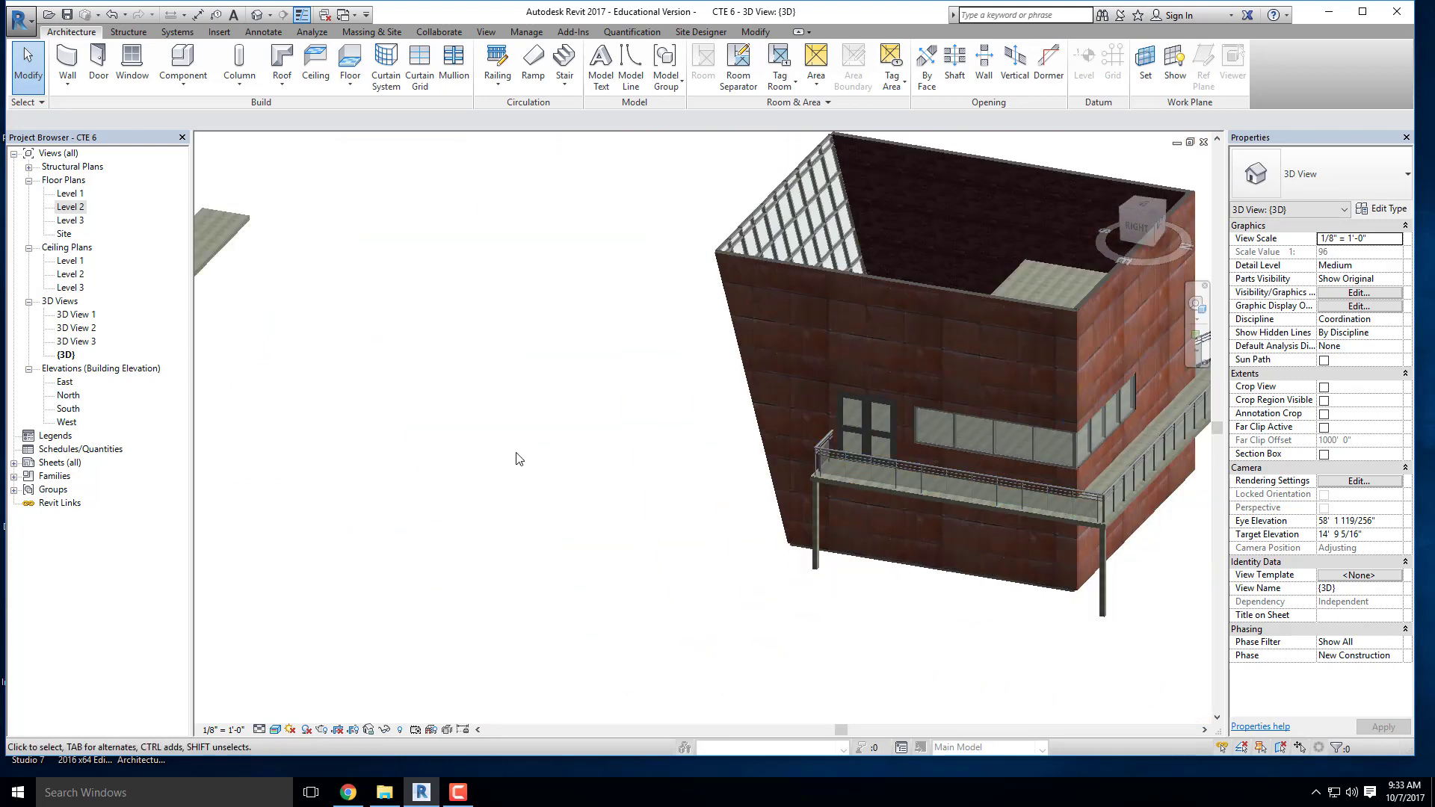
scroll(996, 495, "up", 5)
scroll(995, 490, "down", 3)
scroll(639, 365, "up", 2)
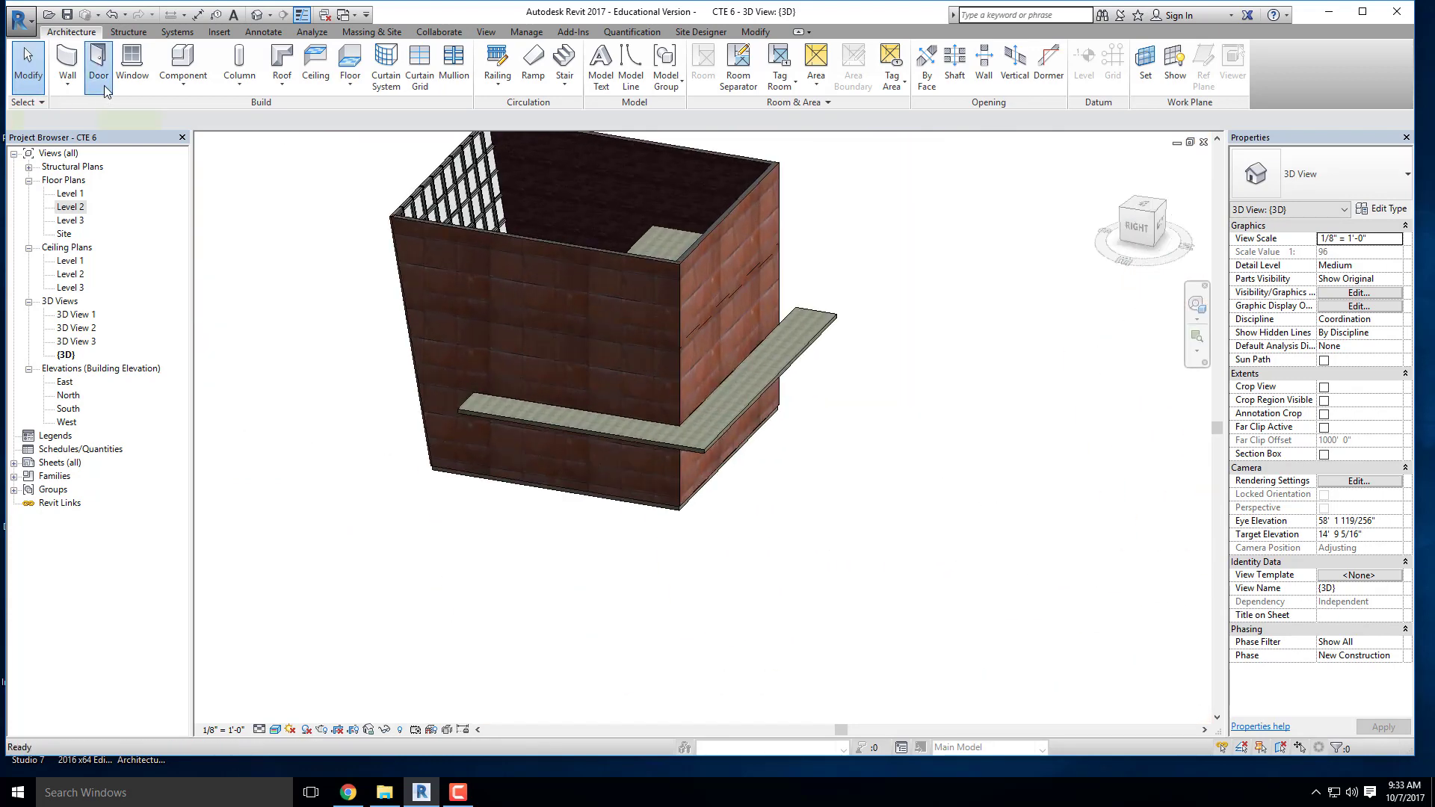
Step: Place a Door-Exterior-Double-Two_Lite in the side wall at balcony level, near the balcony's open end
left_click(104, 85)
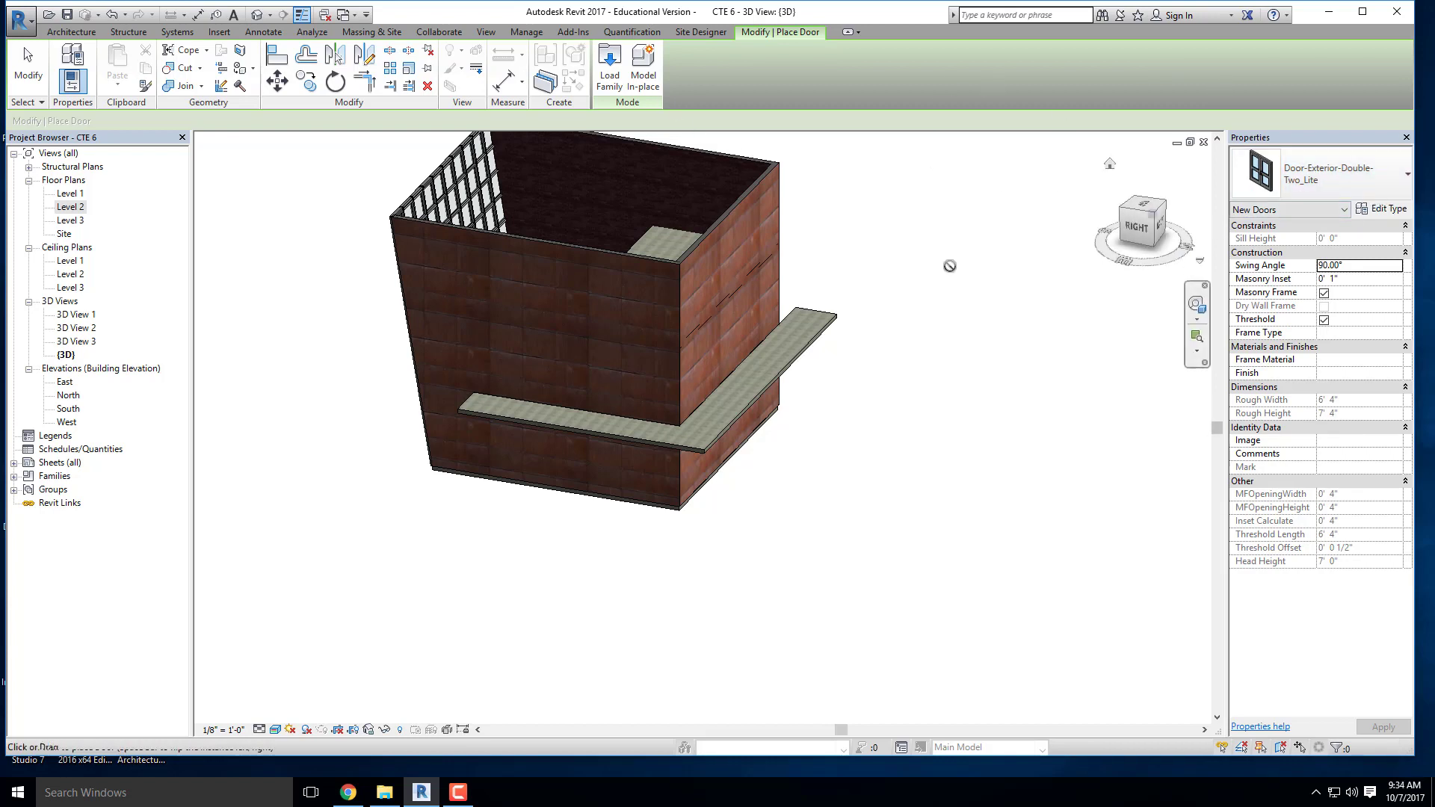
scroll(478, 389, "up", 6)
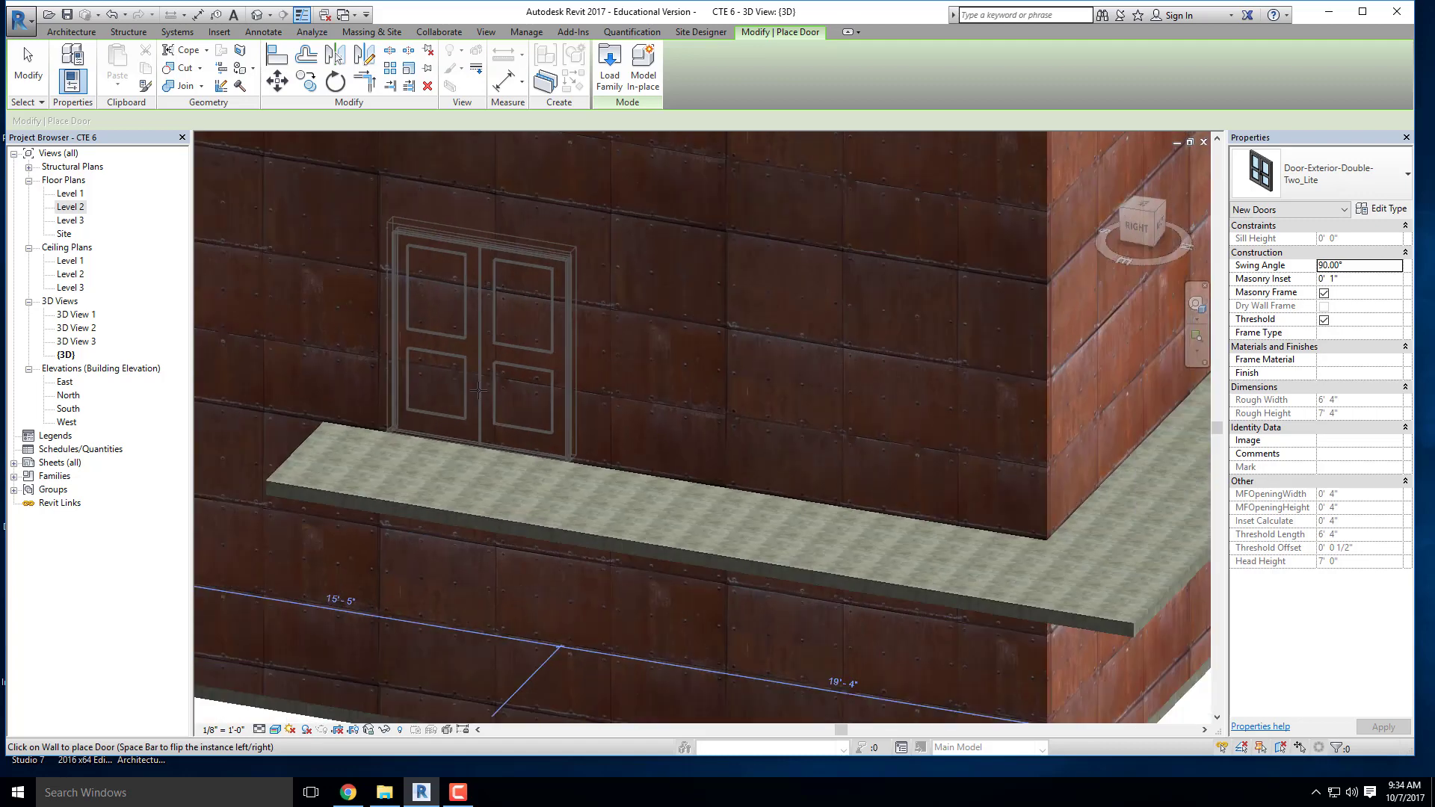
scroll(479, 389, "down", 3)
left_click(478, 390)
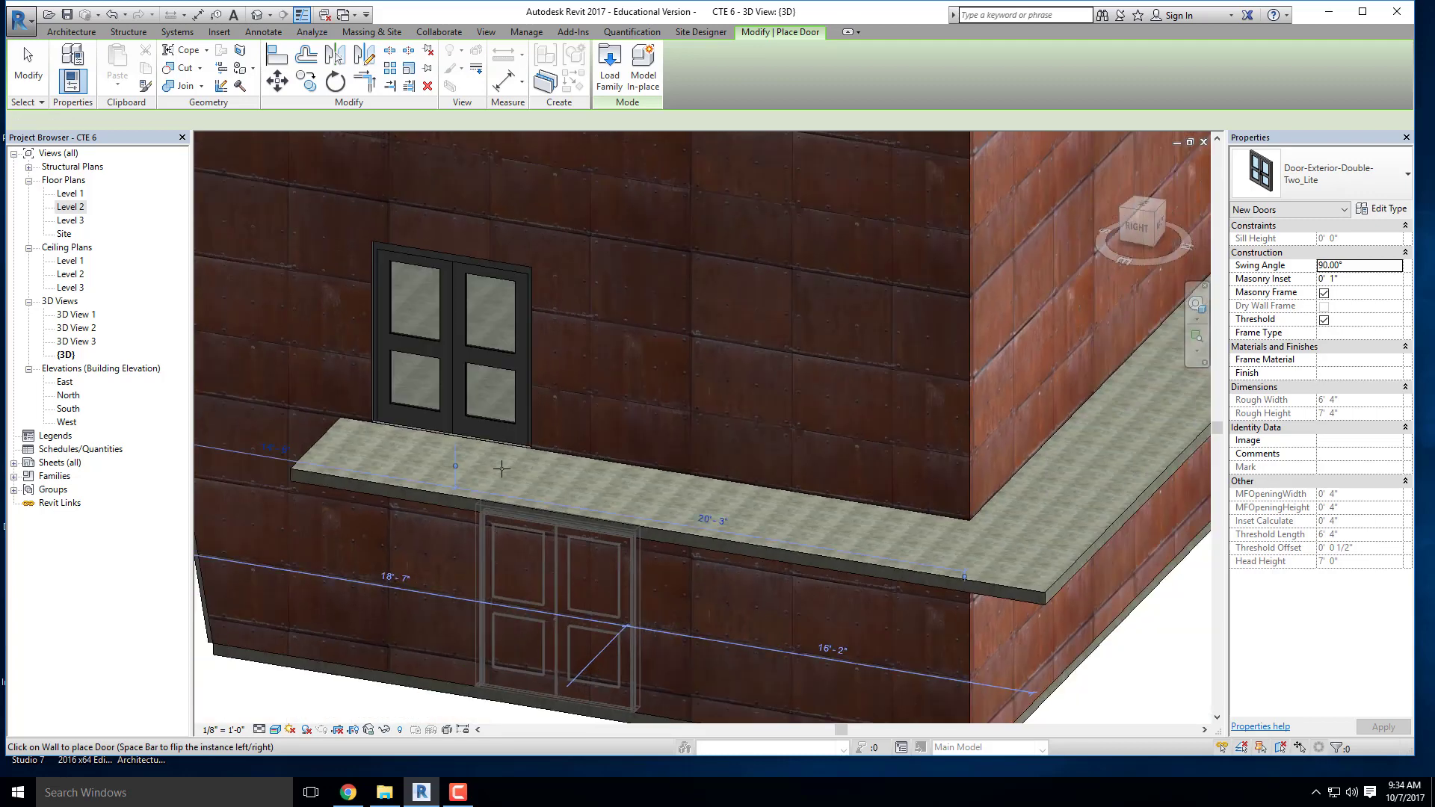
scroll(502, 468, "down", 4)
key("Escape")
key("Escape")
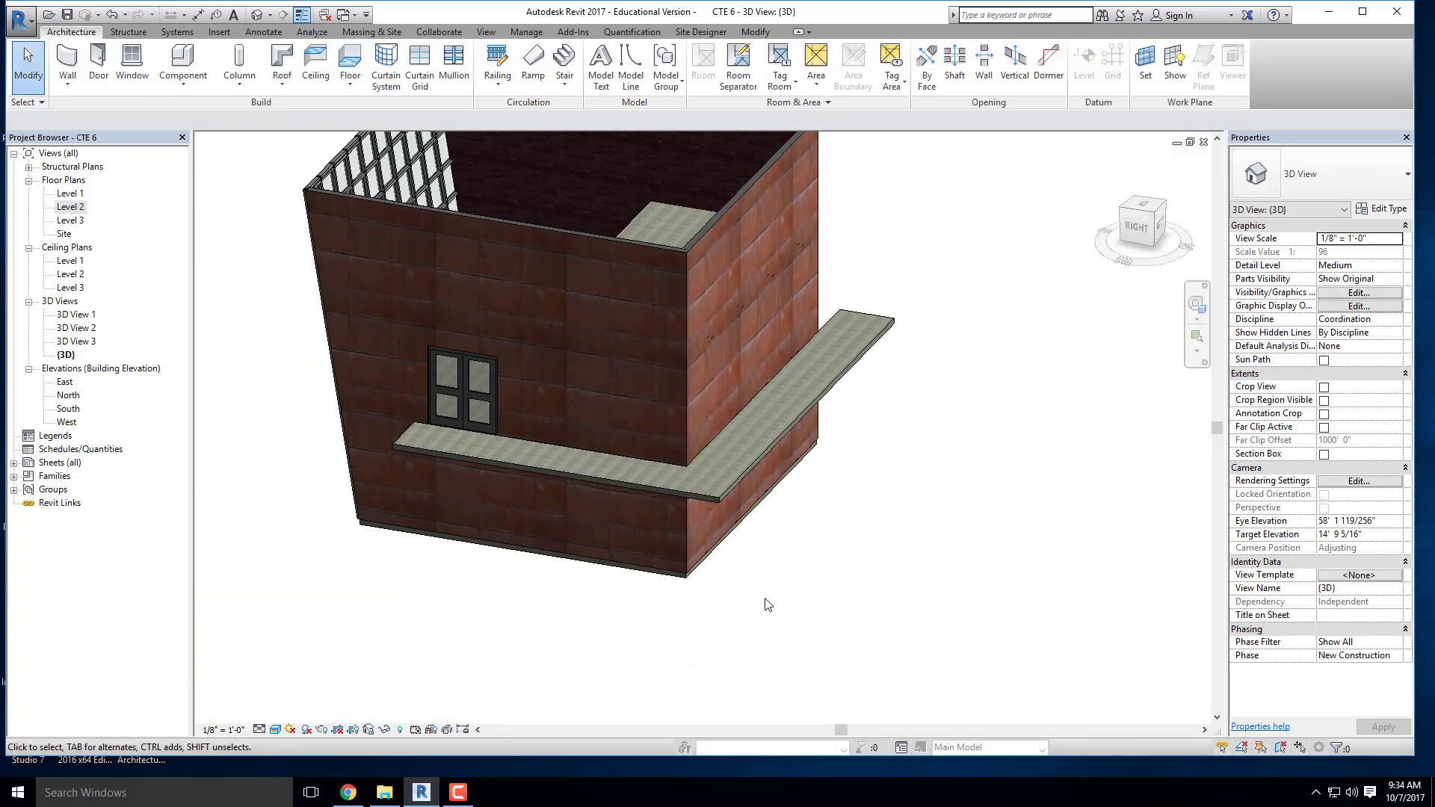
Step: Examine the finished building's balcony from several sides and compare it with the new building and its bare stair-side wall
middle_click_drag(768, 604, 649, 502, "shift")
left_click(481, 484)
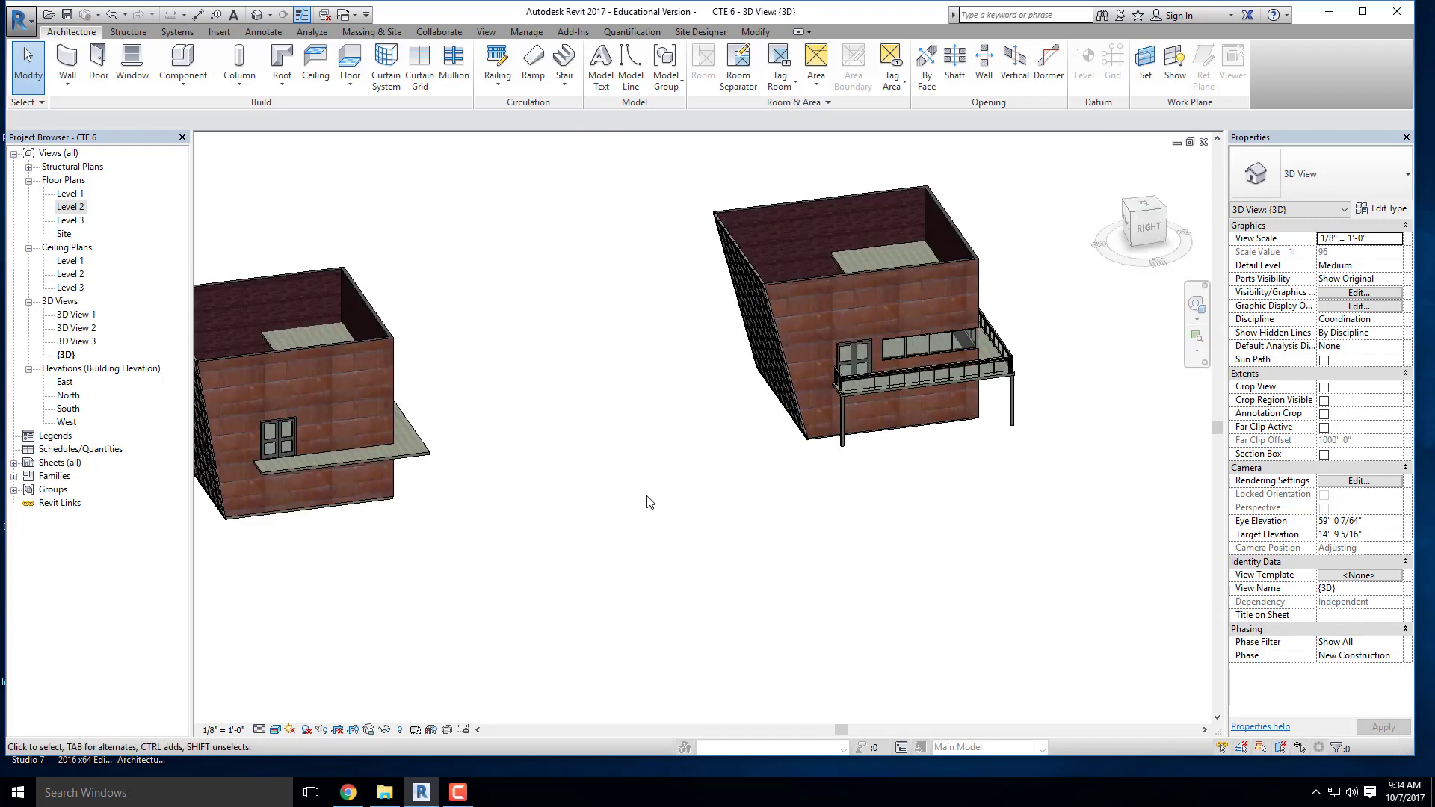
scroll(838, 440, "up", 2)
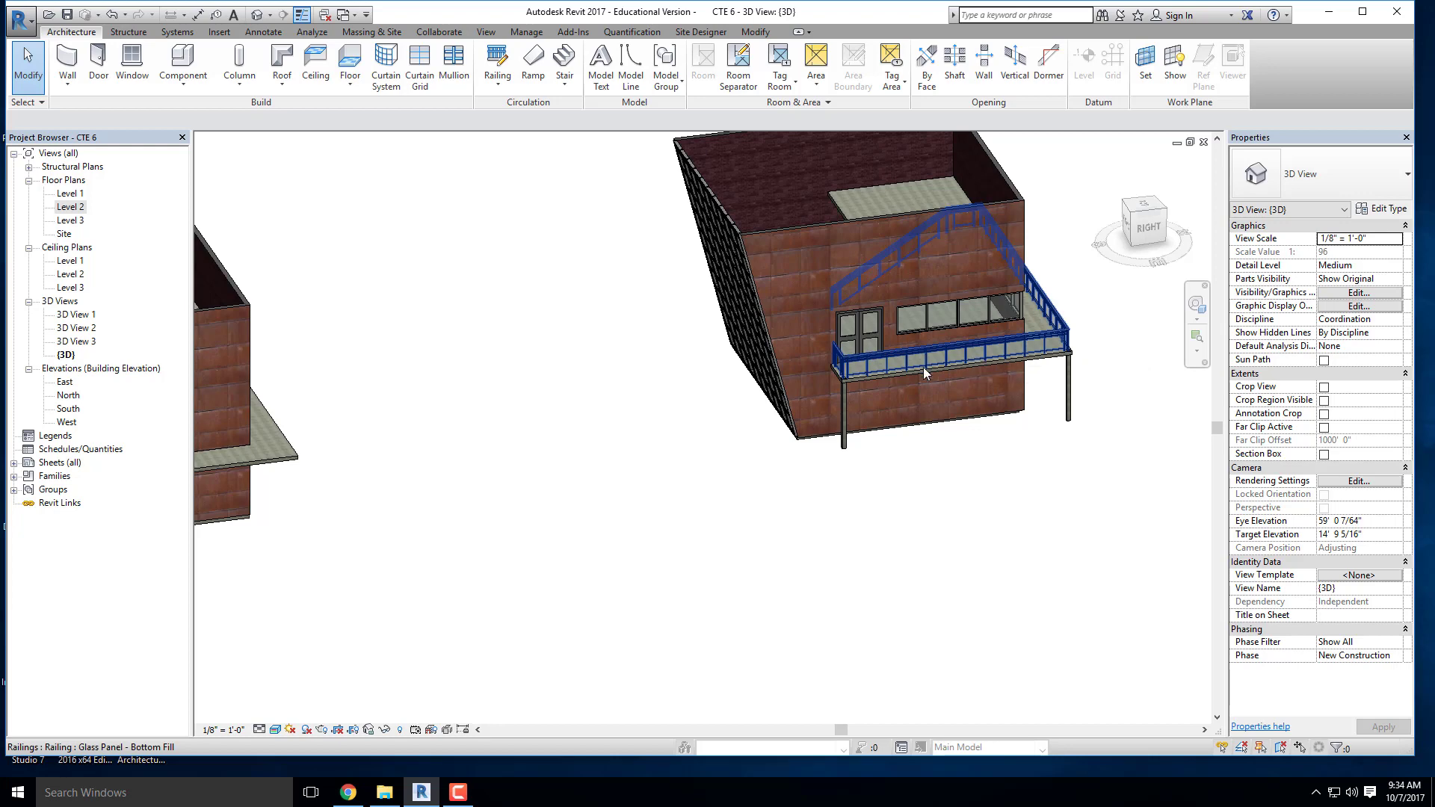
middle_click_drag(970, 352, 791, 448, "shift")
scroll(790, 449, "up", 3)
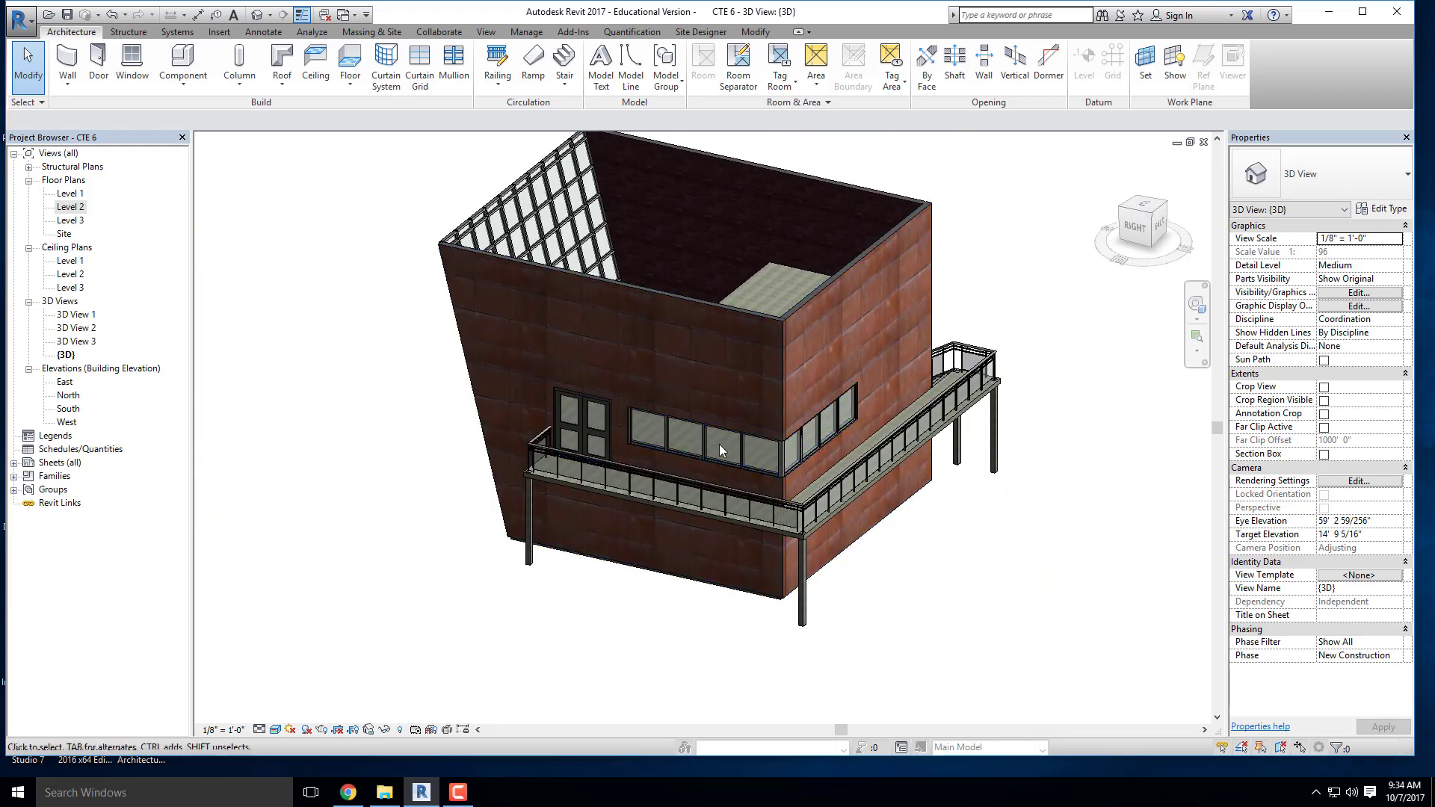
scroll(720, 447, "down", 2)
middle_click_drag(865, 484, 752, 545, "shift")
scroll(683, 514, "down", 3)
scroll(523, 433, "up", 6)
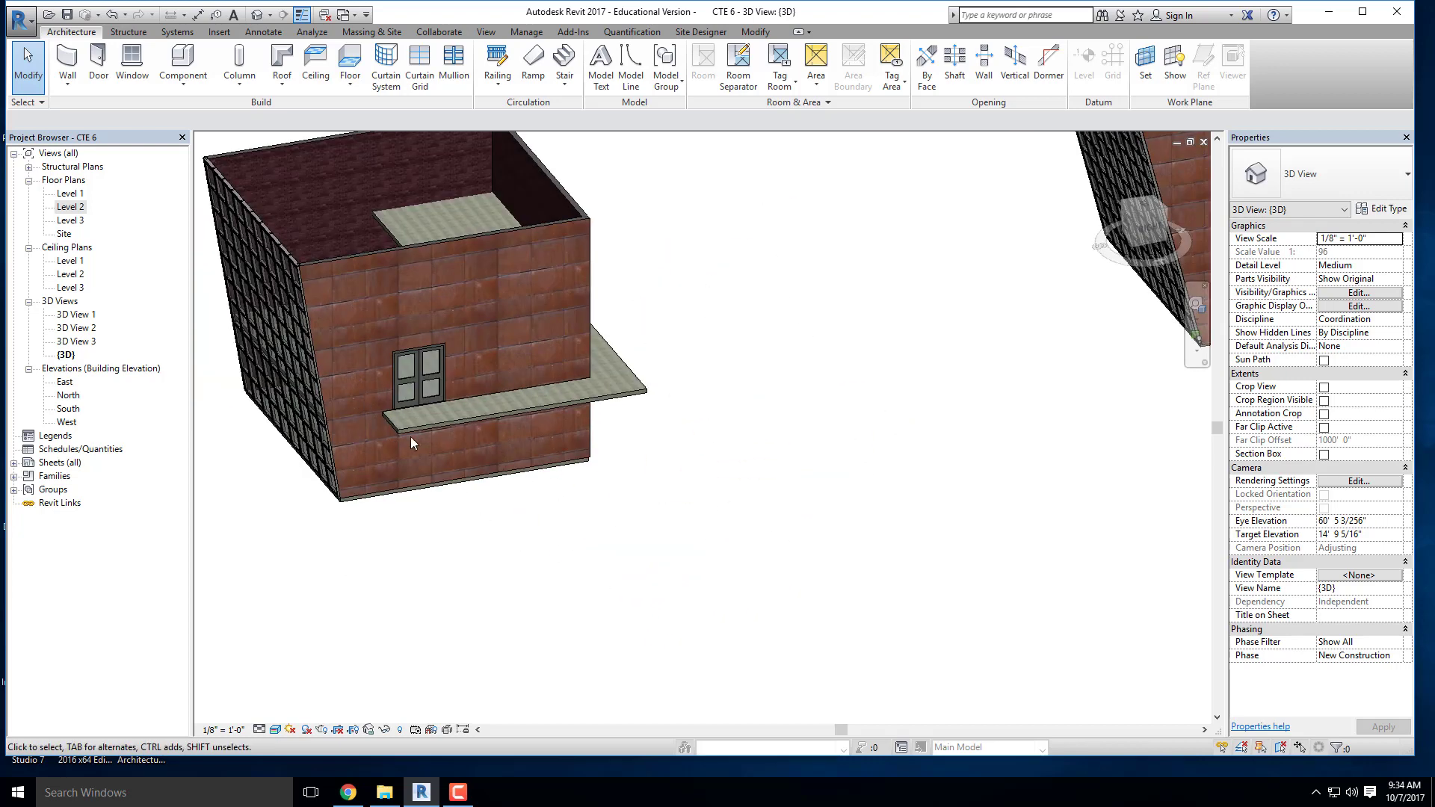
middle_click_drag(400, 459, 444, 435, "shift")
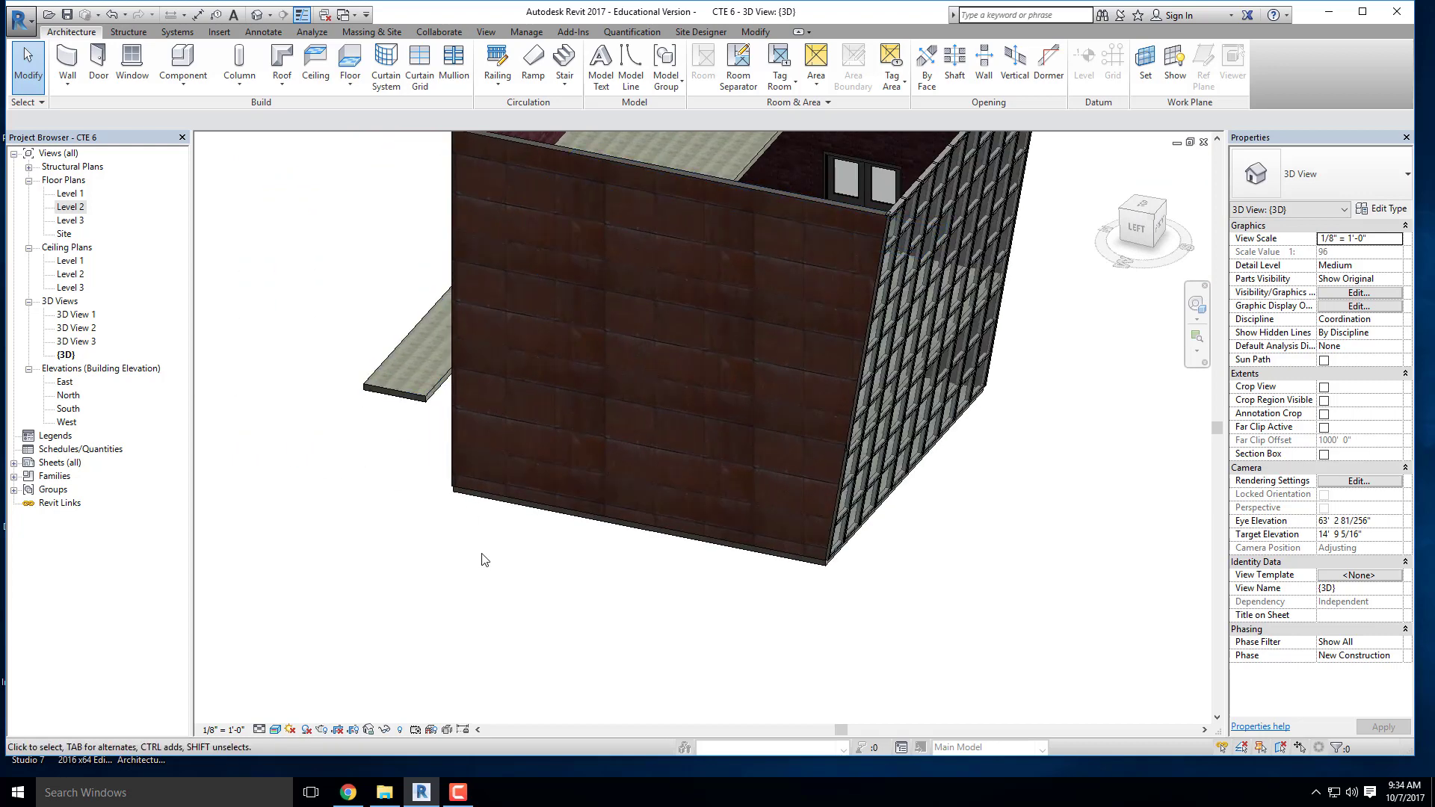
Step: In the Level 2 floor plan, start a straight-run component stair with base level Level 1 and top level Level 2
double_click(71, 207)
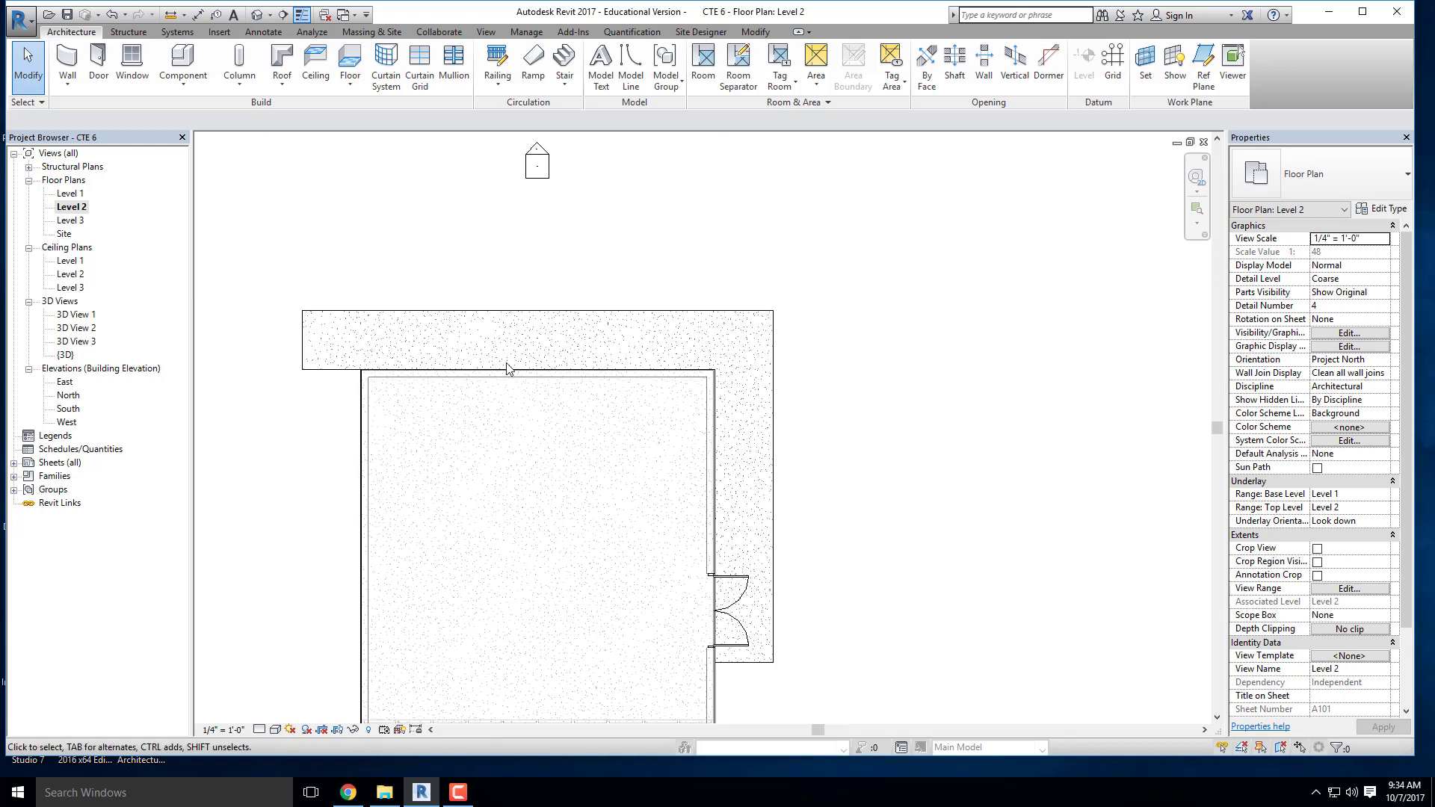
scroll(506, 367, "down", 4)
scroll(478, 365, "up", 5)
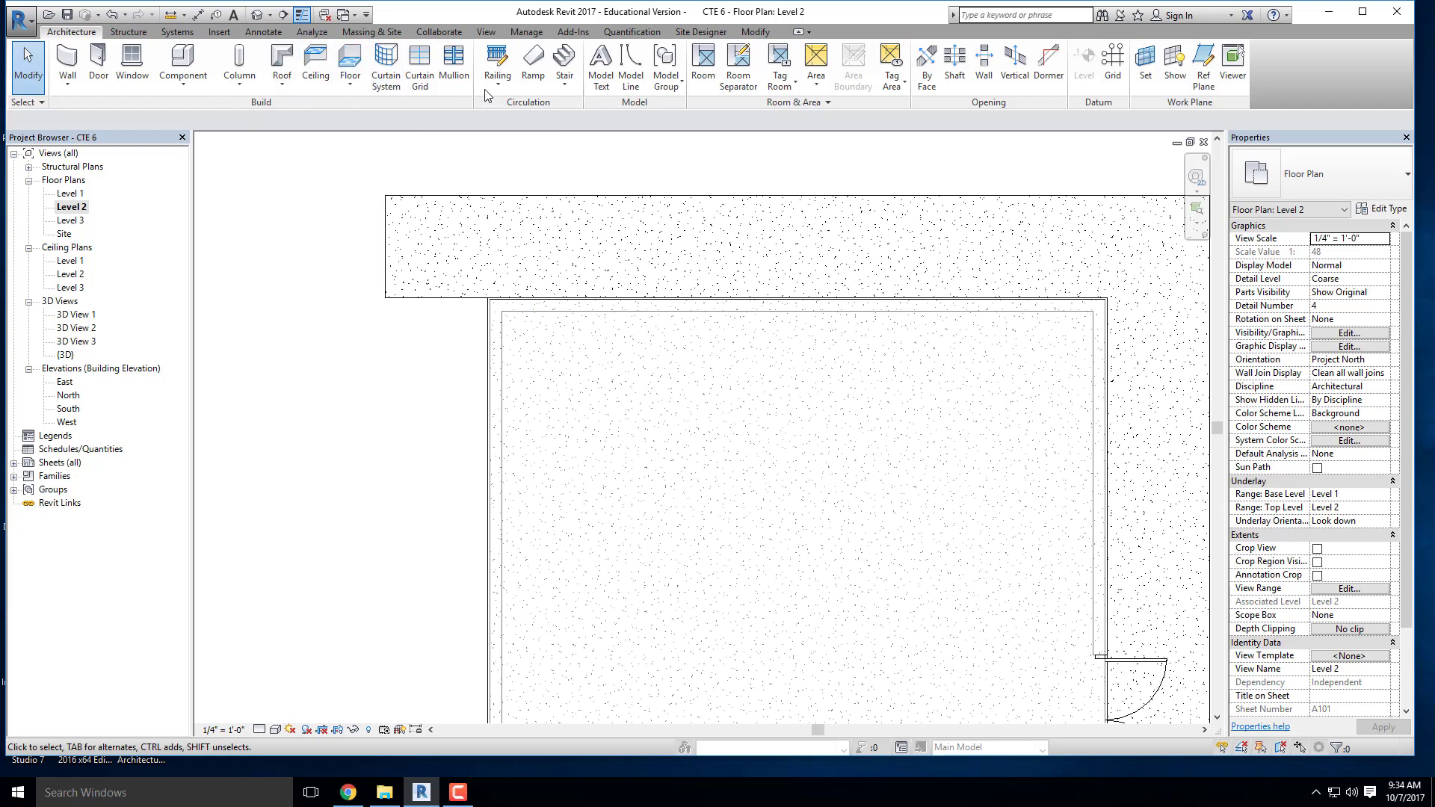
left_click(564, 90)
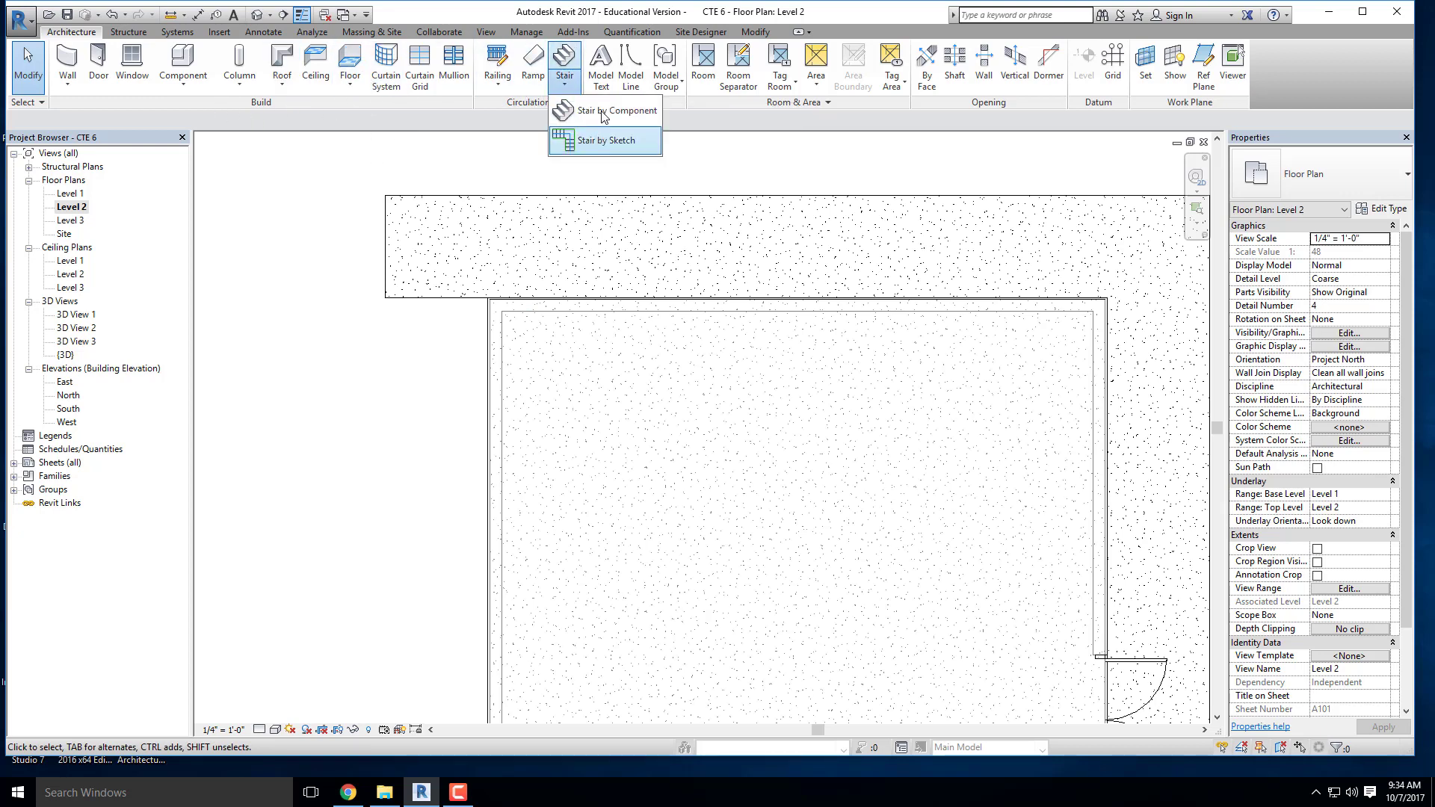
left_click(602, 139)
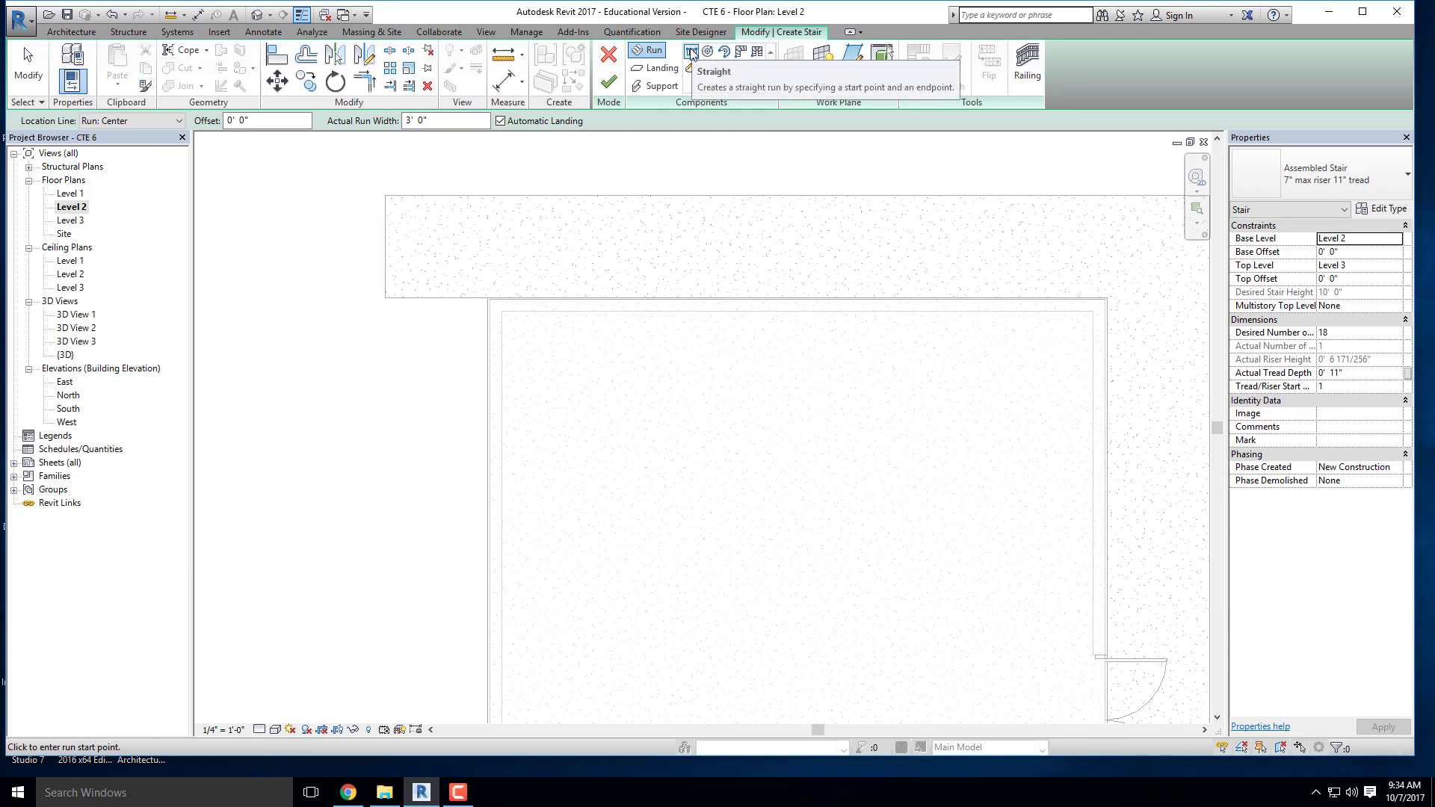
left_click(692, 51)
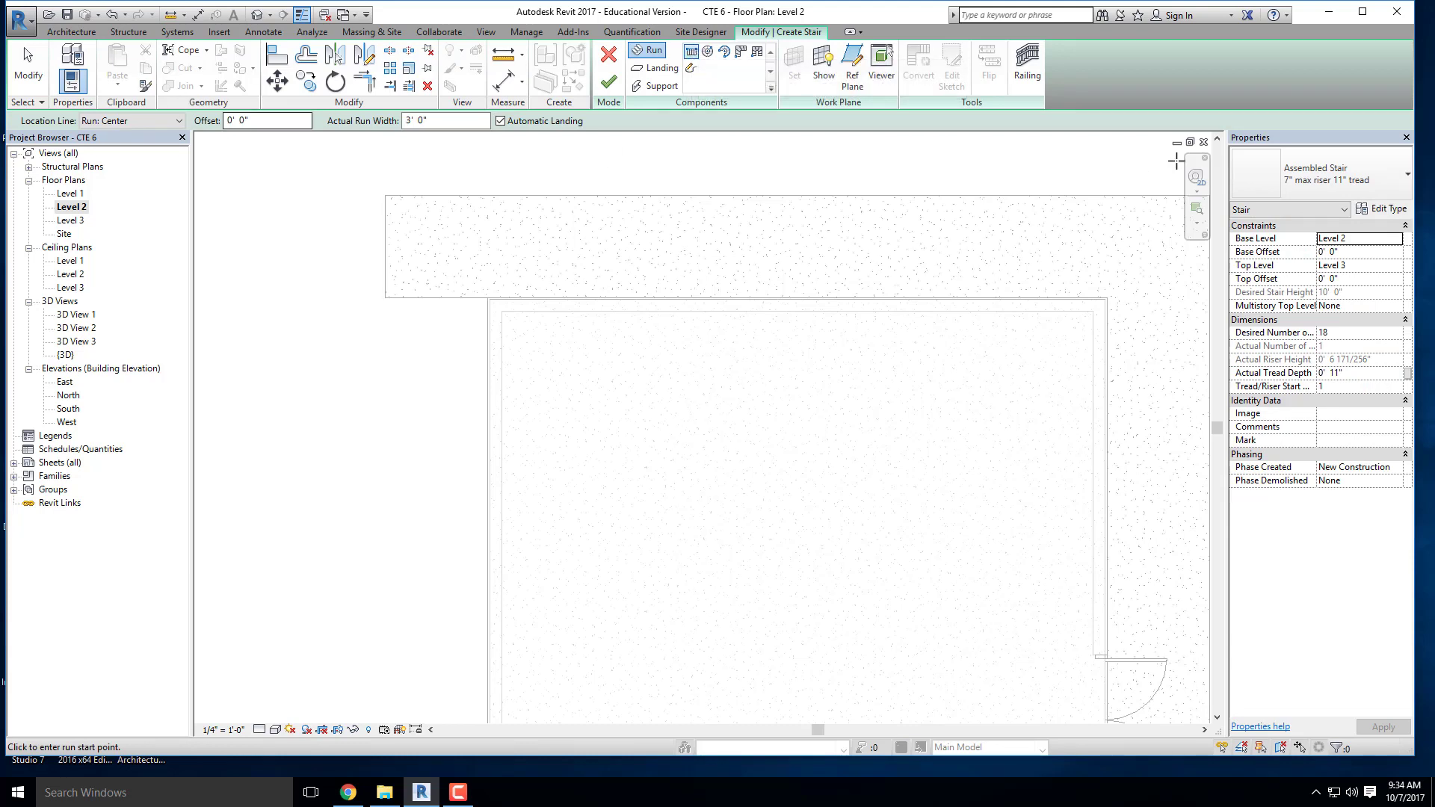
left_click(1395, 239)
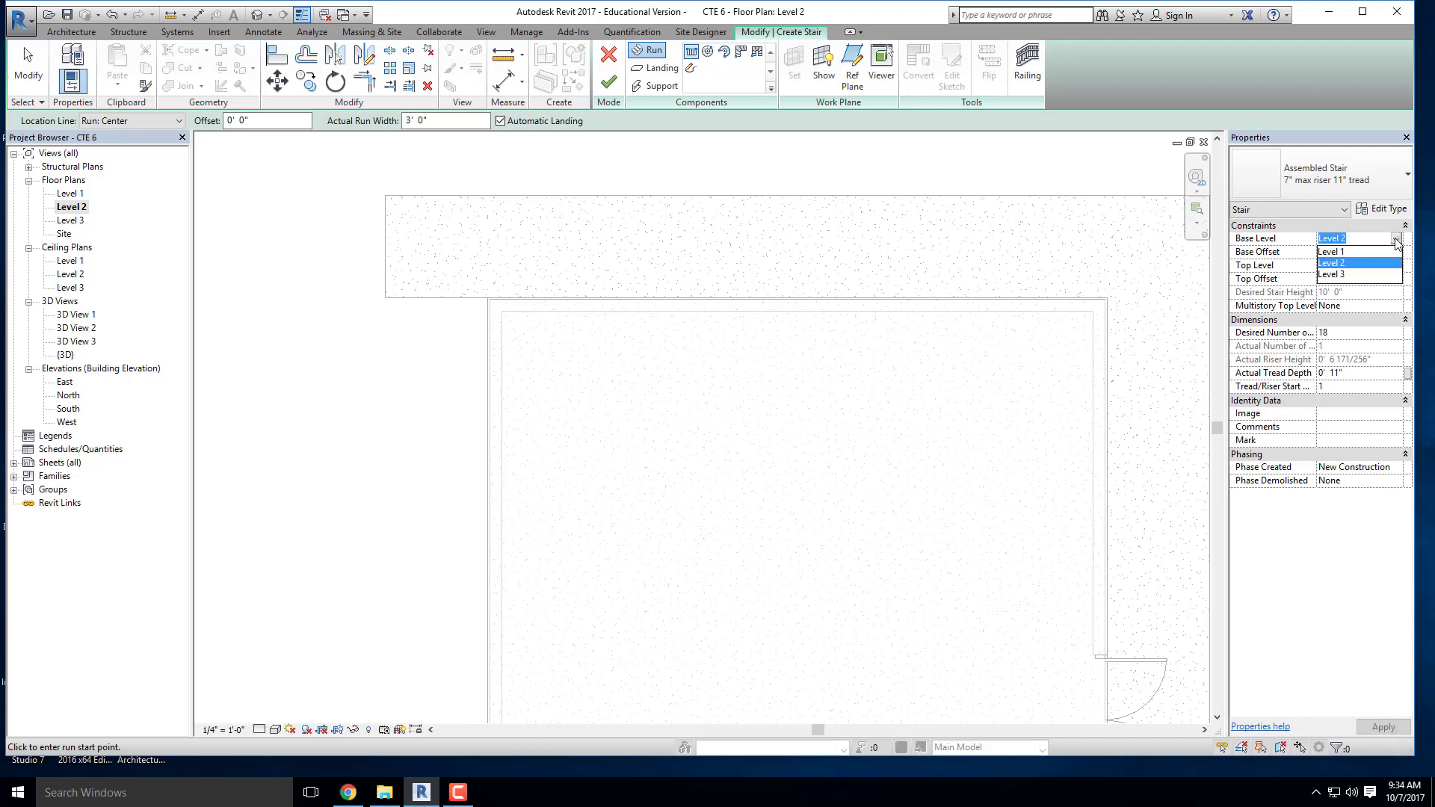
left_click(1338, 252)
left_click(1397, 267)
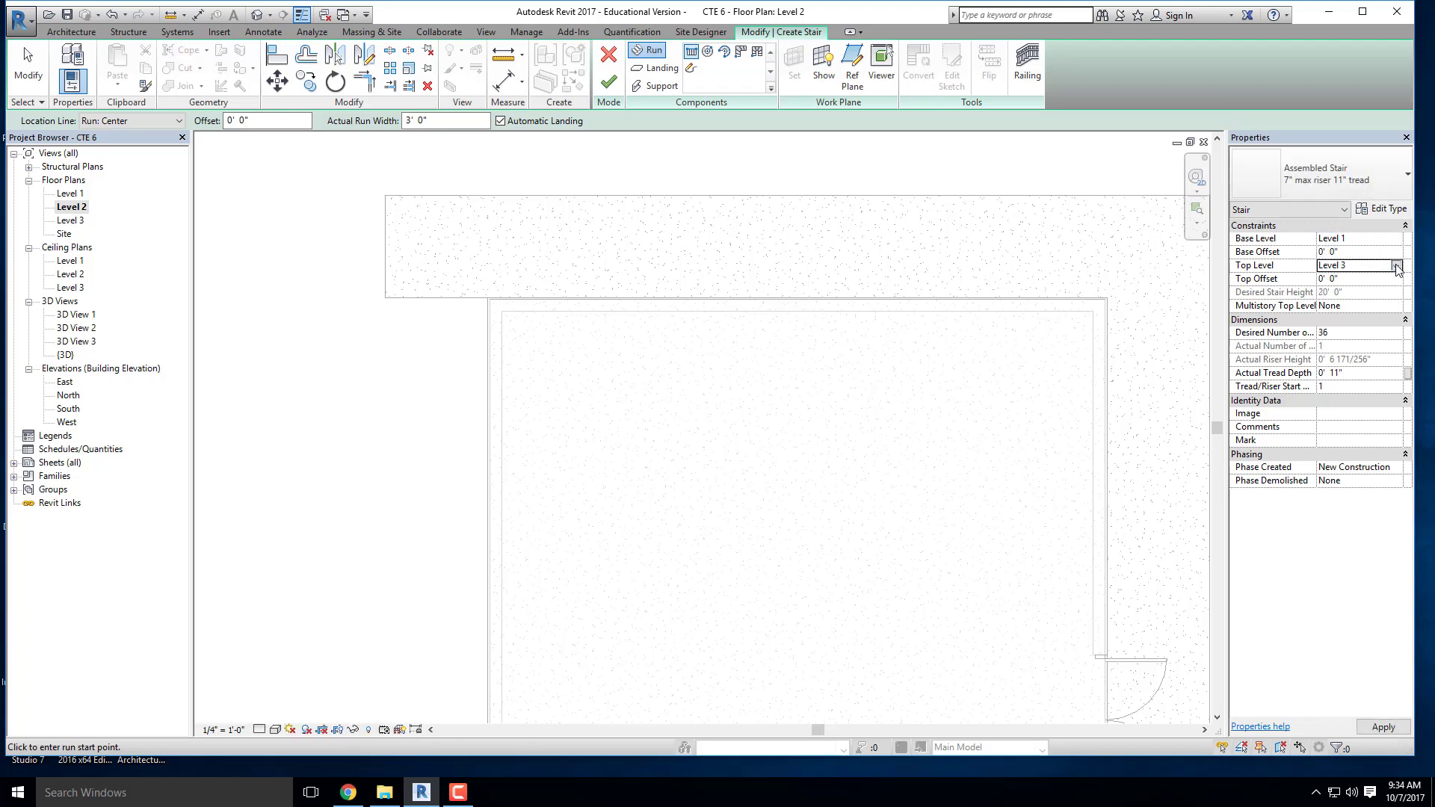
left_click(1395, 265)
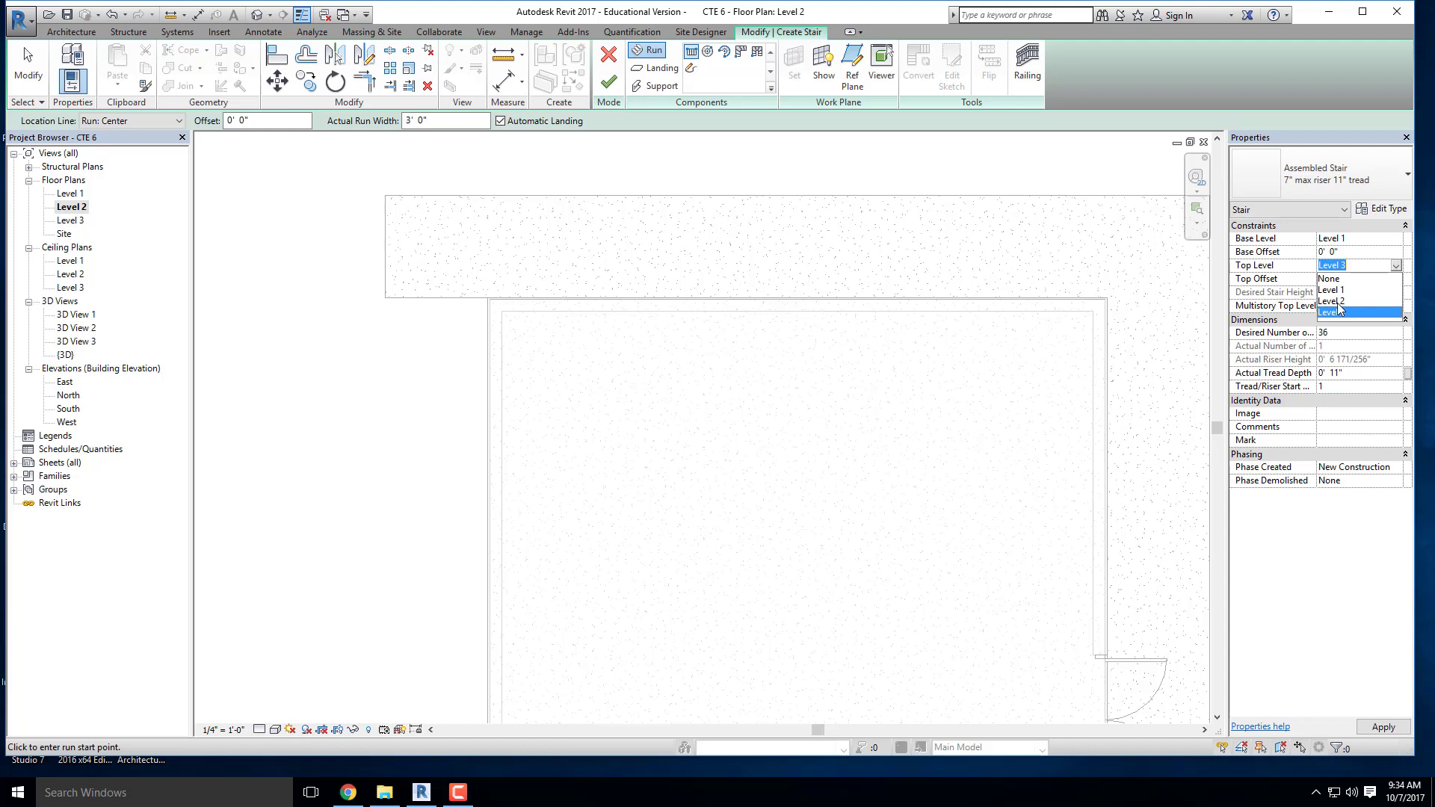
left_click(1345, 301)
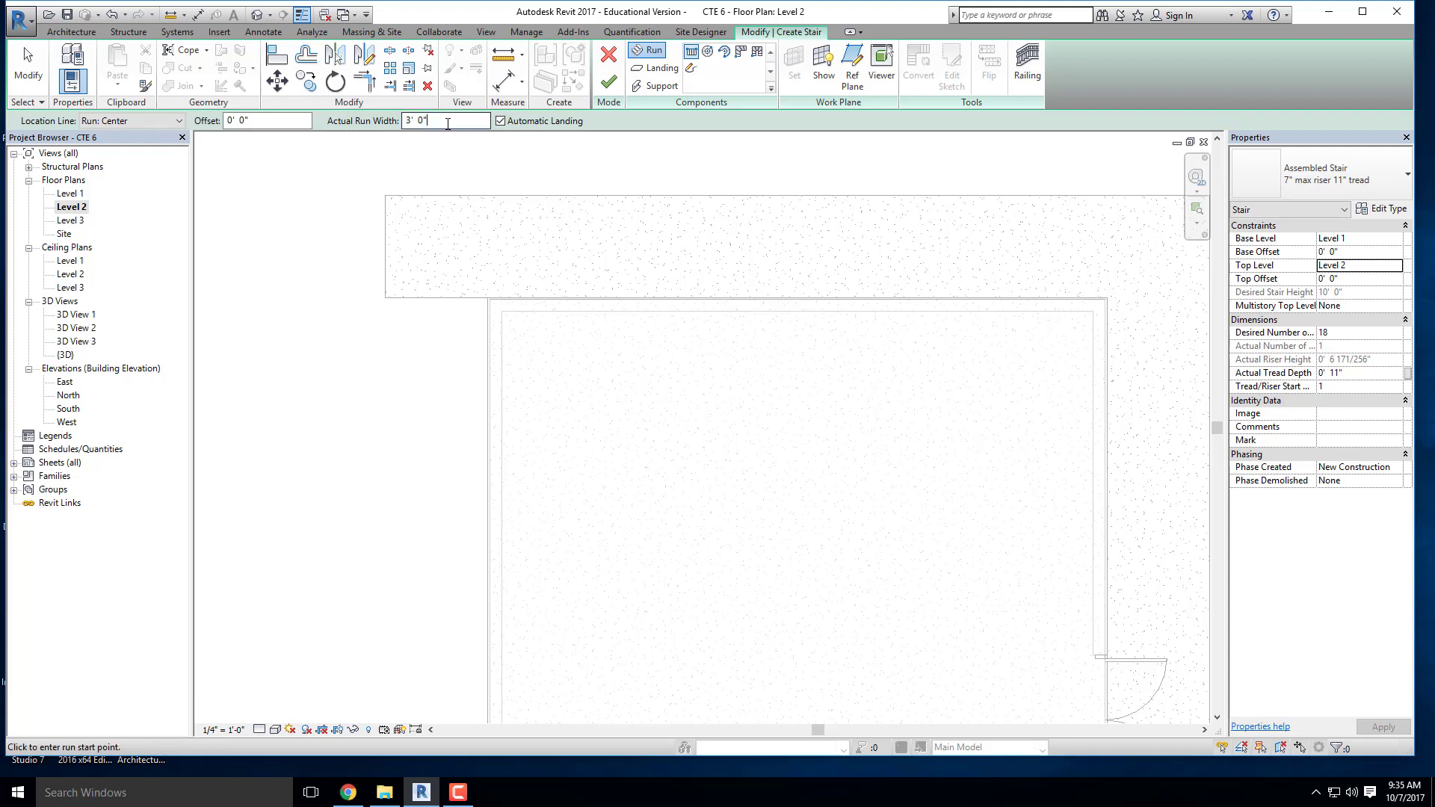
Step: Set the run width to 5' and draw an 18-riser run about 15'-7" long beside the stair-side wall, rising toward the balcony
left_click_drag(448, 122, 411, 121)
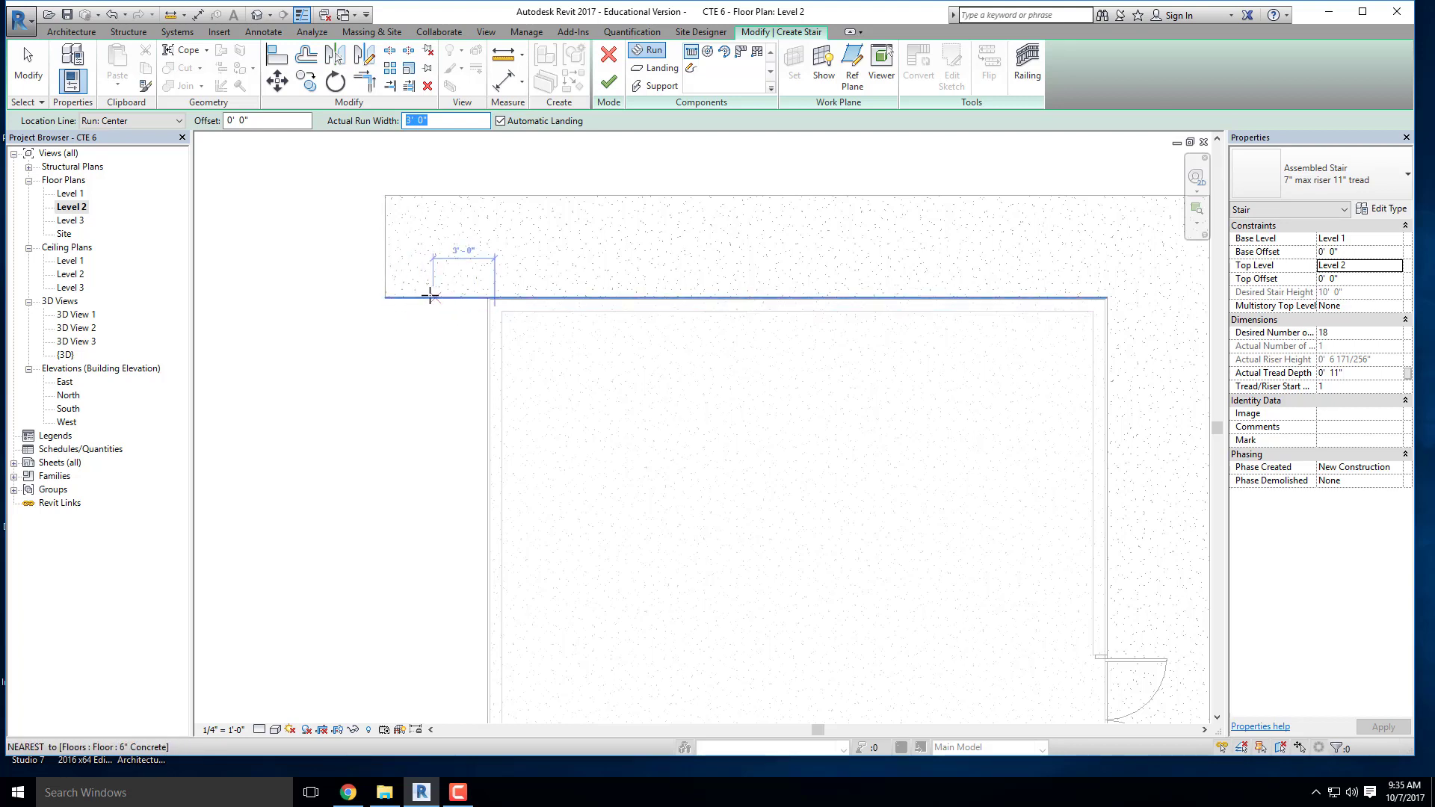
type("5'")
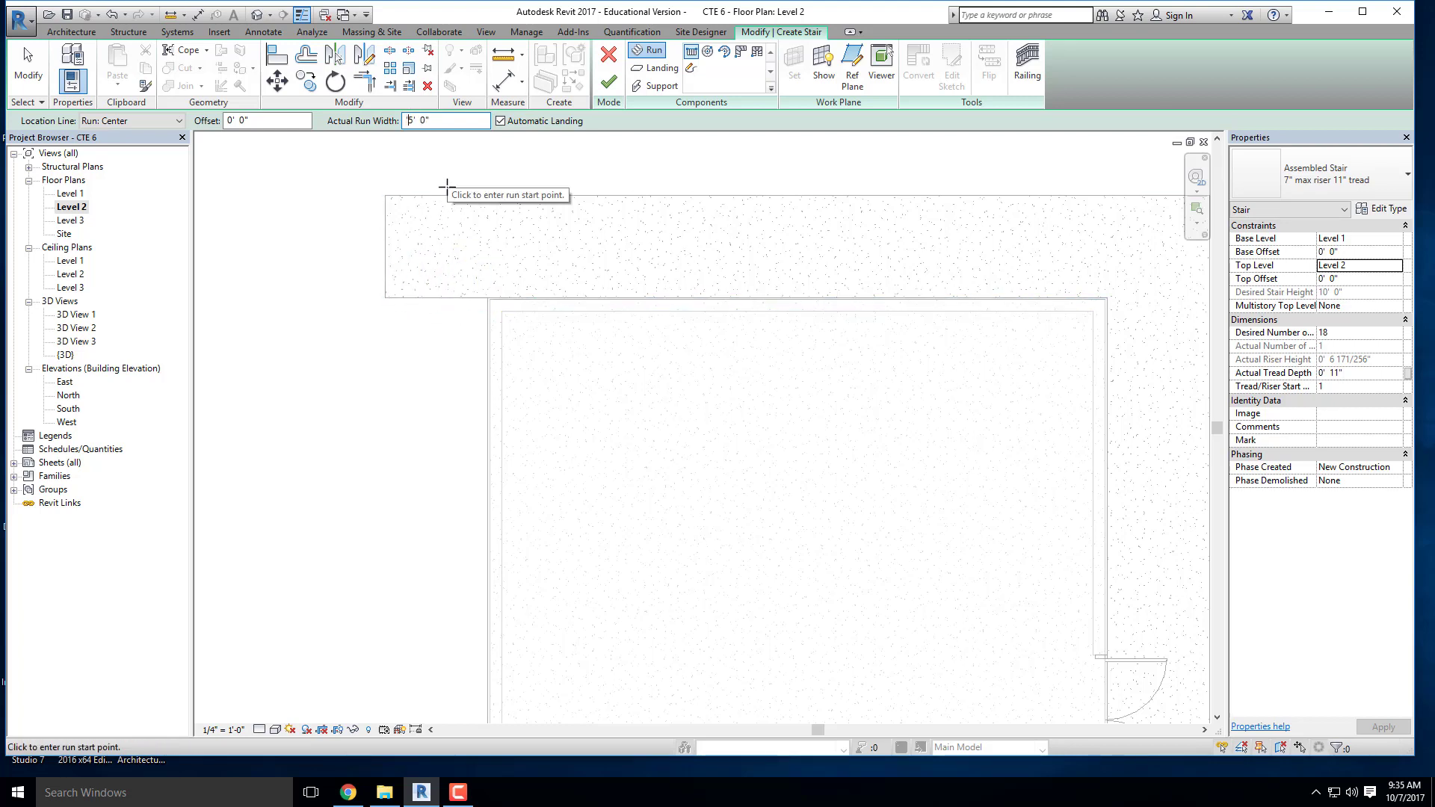
key("Return")
left_click(809, 397)
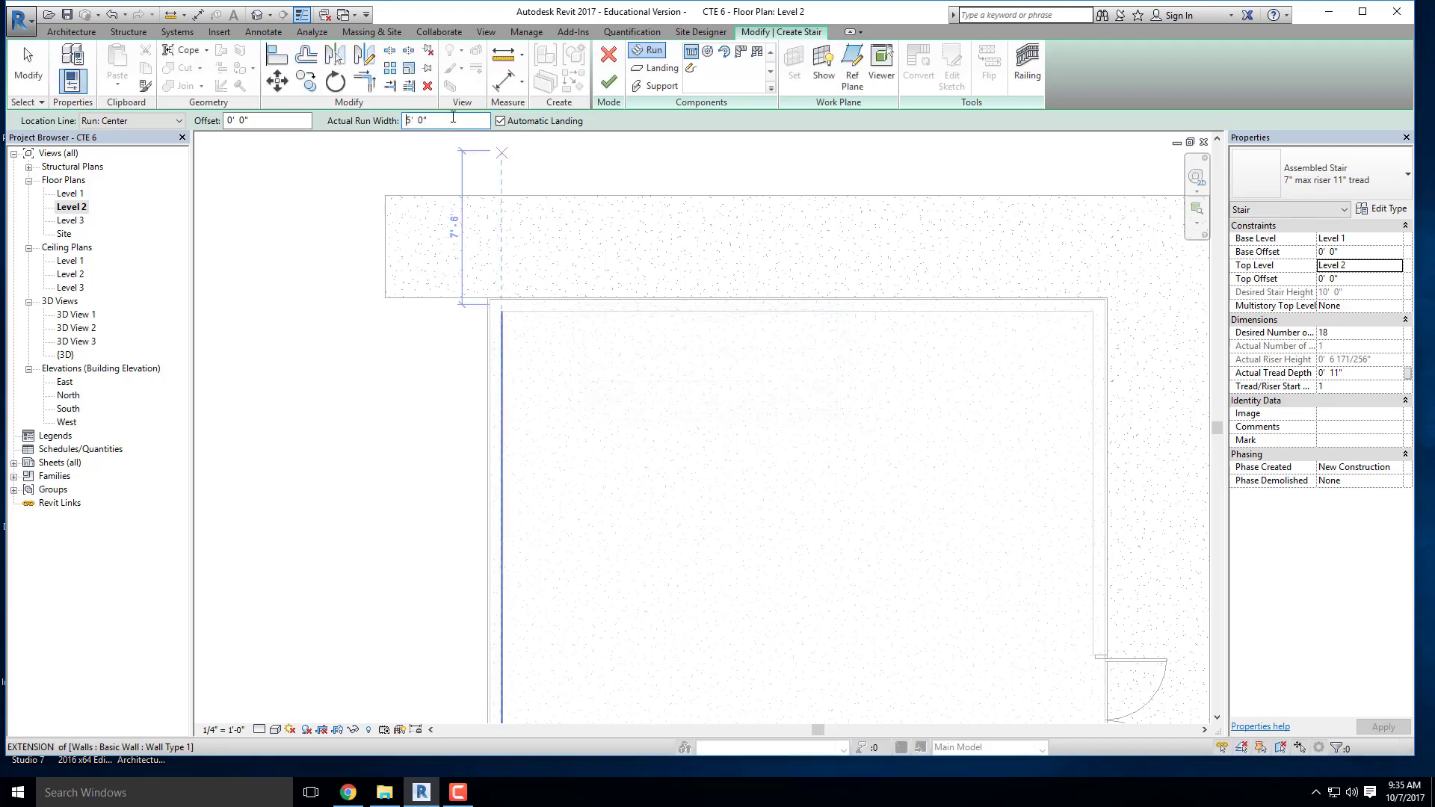
scroll(446, 384, "down", 4)
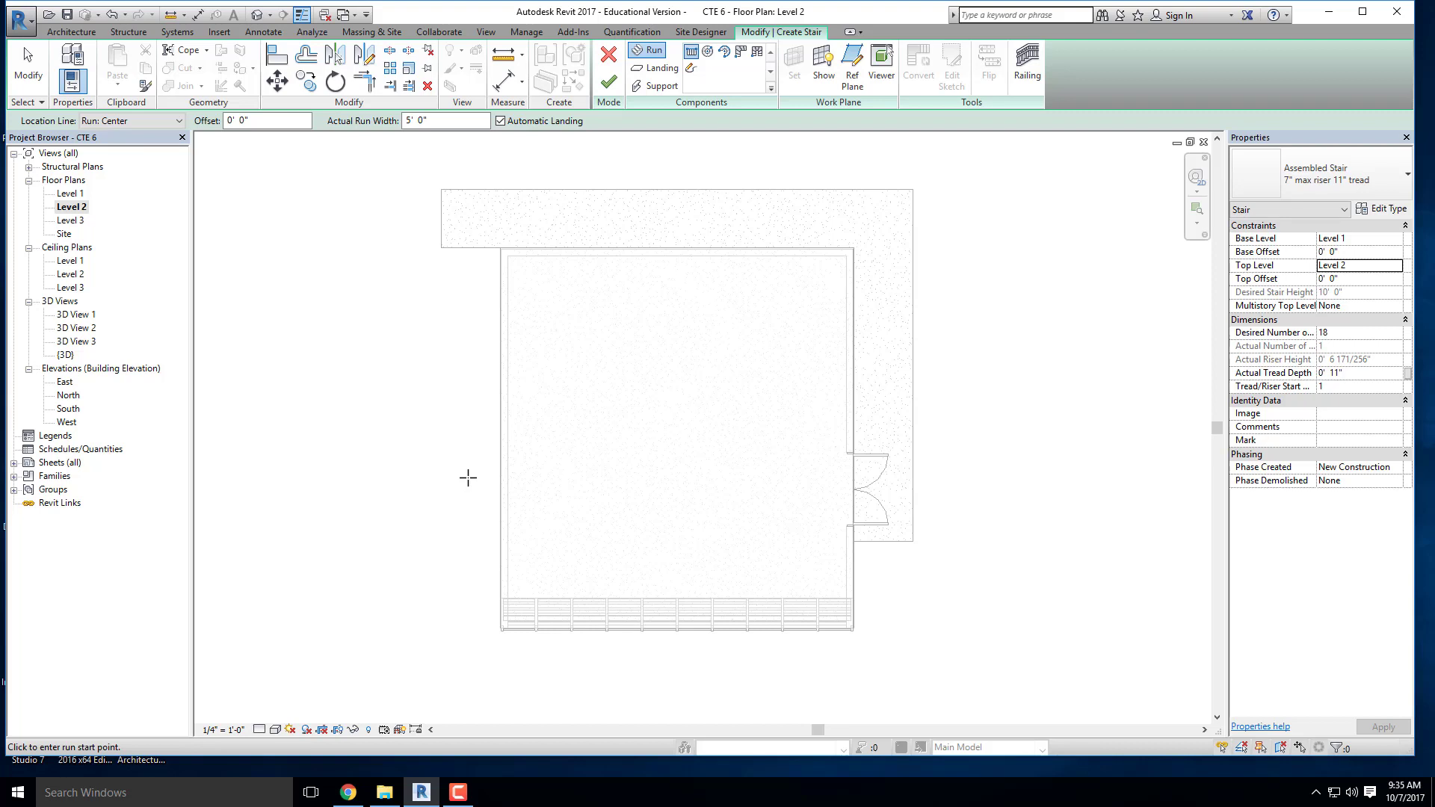
left_click(462, 475)
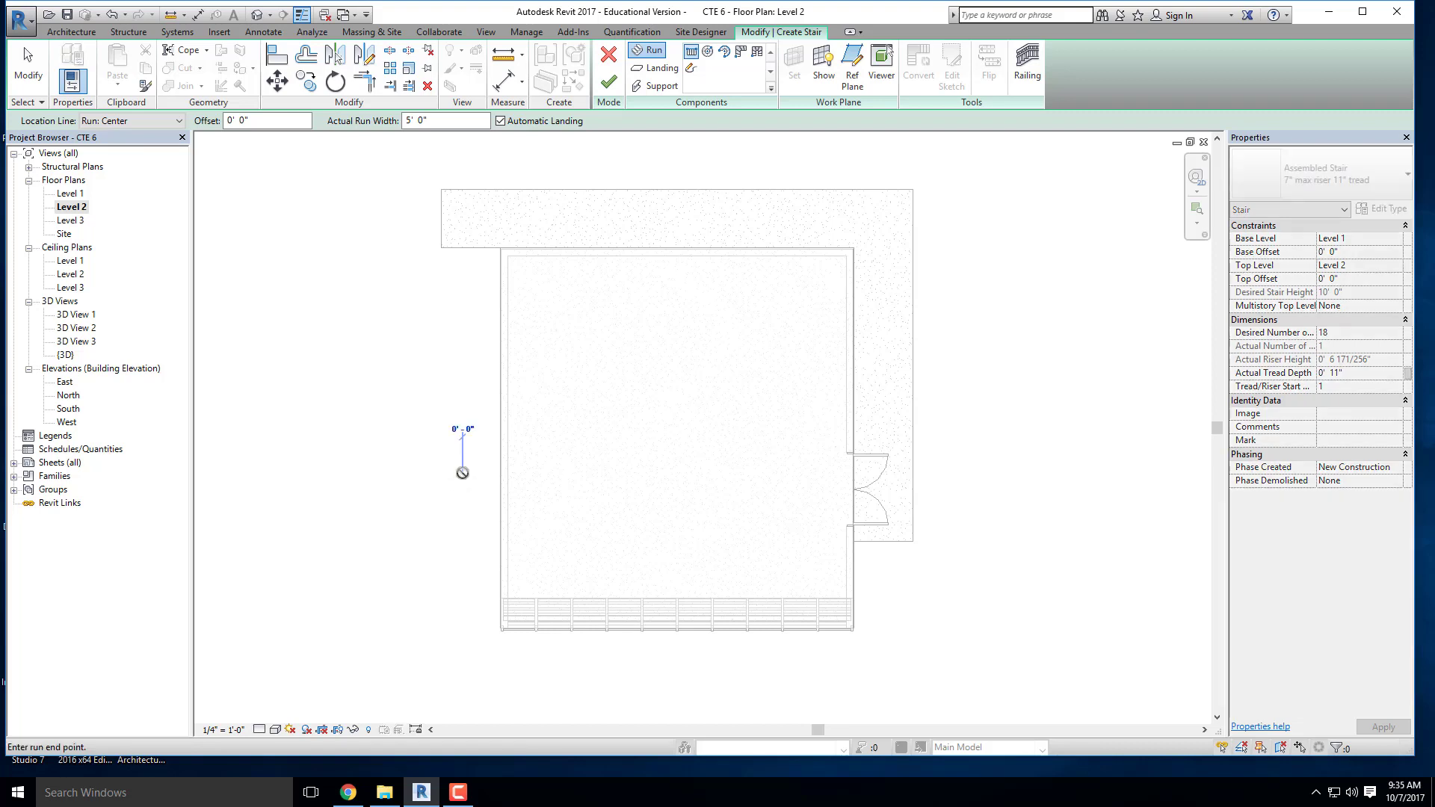
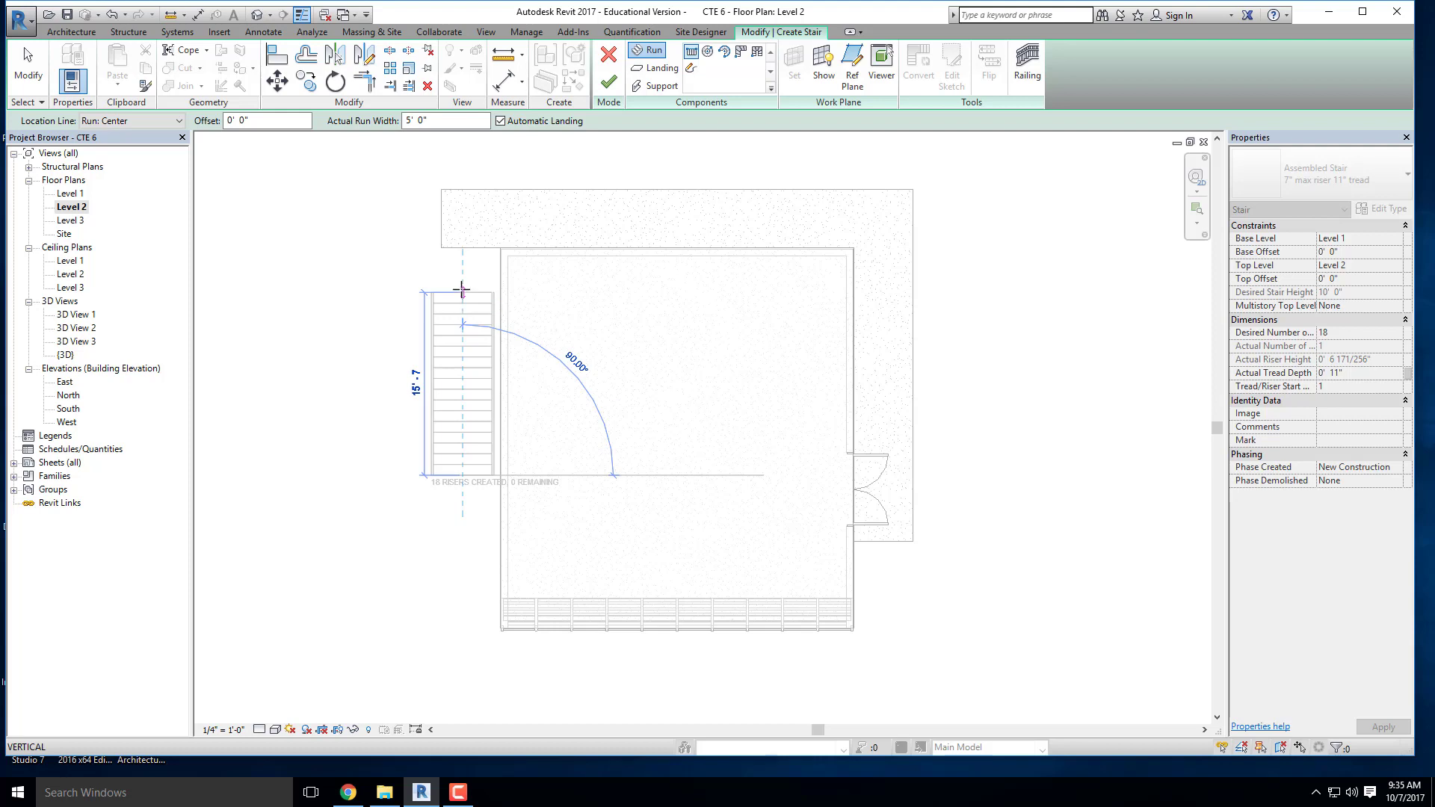
left_click(461, 292)
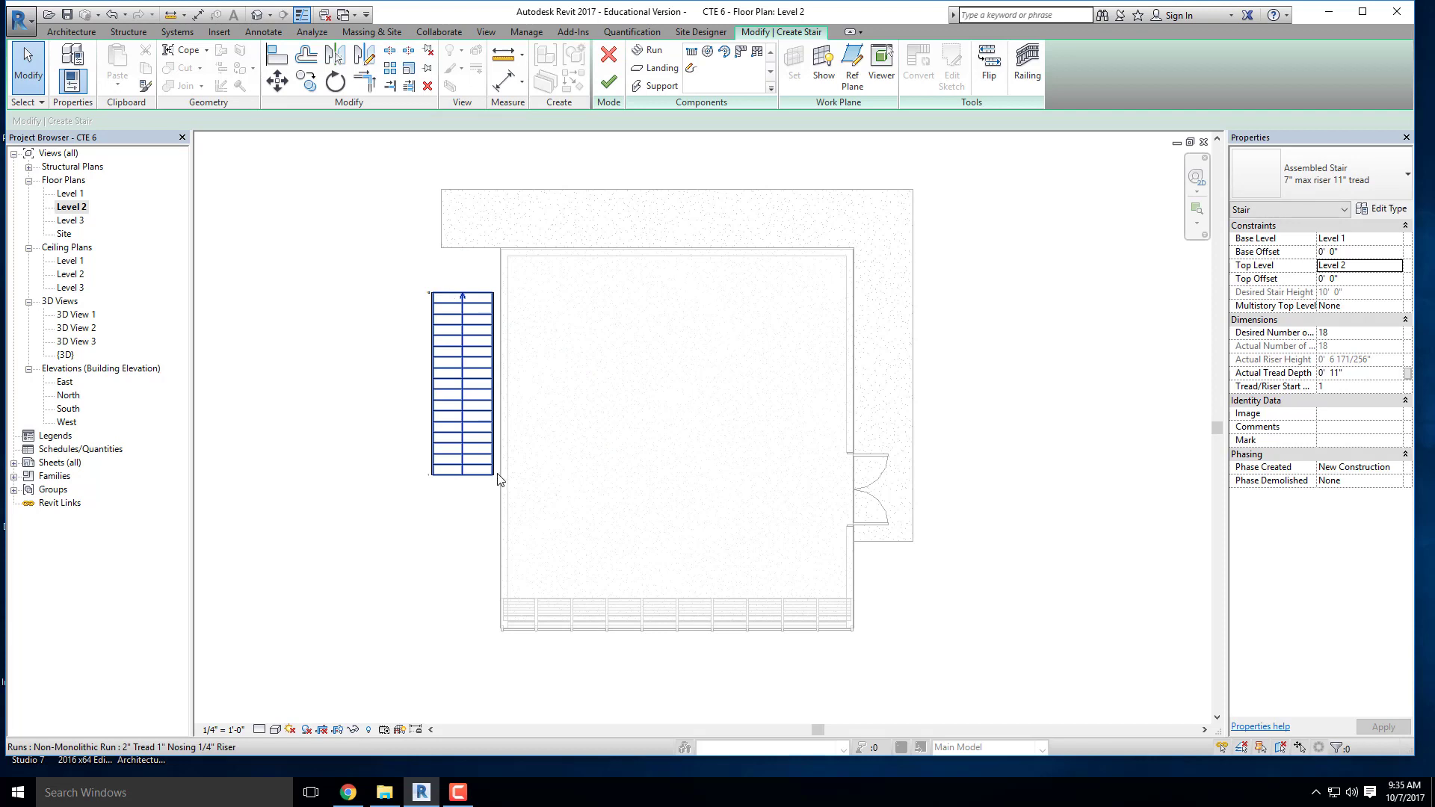
Step: Move the whole stair run so its upper inner corner meets the building's rear corner at the balcony edge
scroll(463, 407, "up", 1)
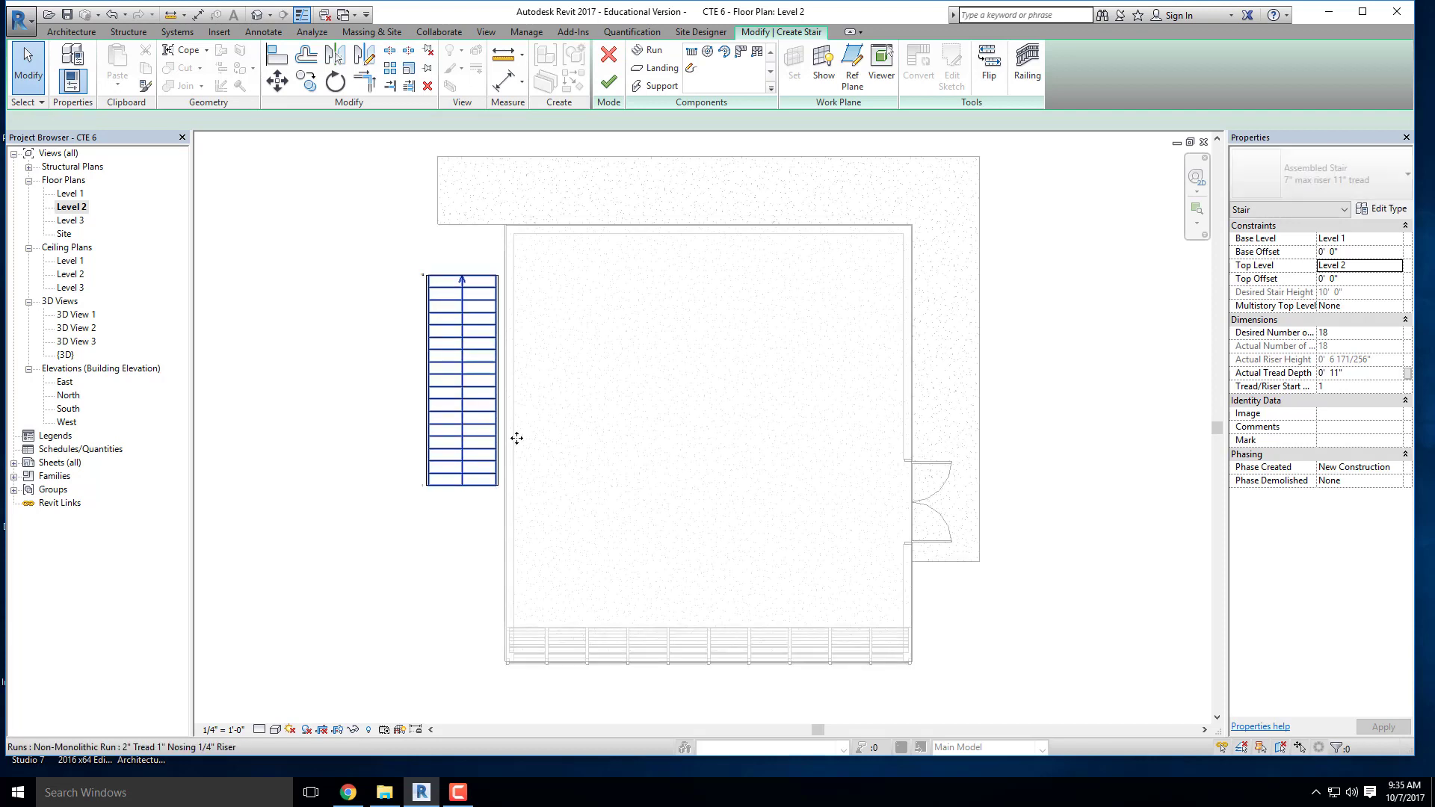
left_click_drag(516, 438, 377, 251)
left_click(278, 80)
scroll(496, 272, "up", 2)
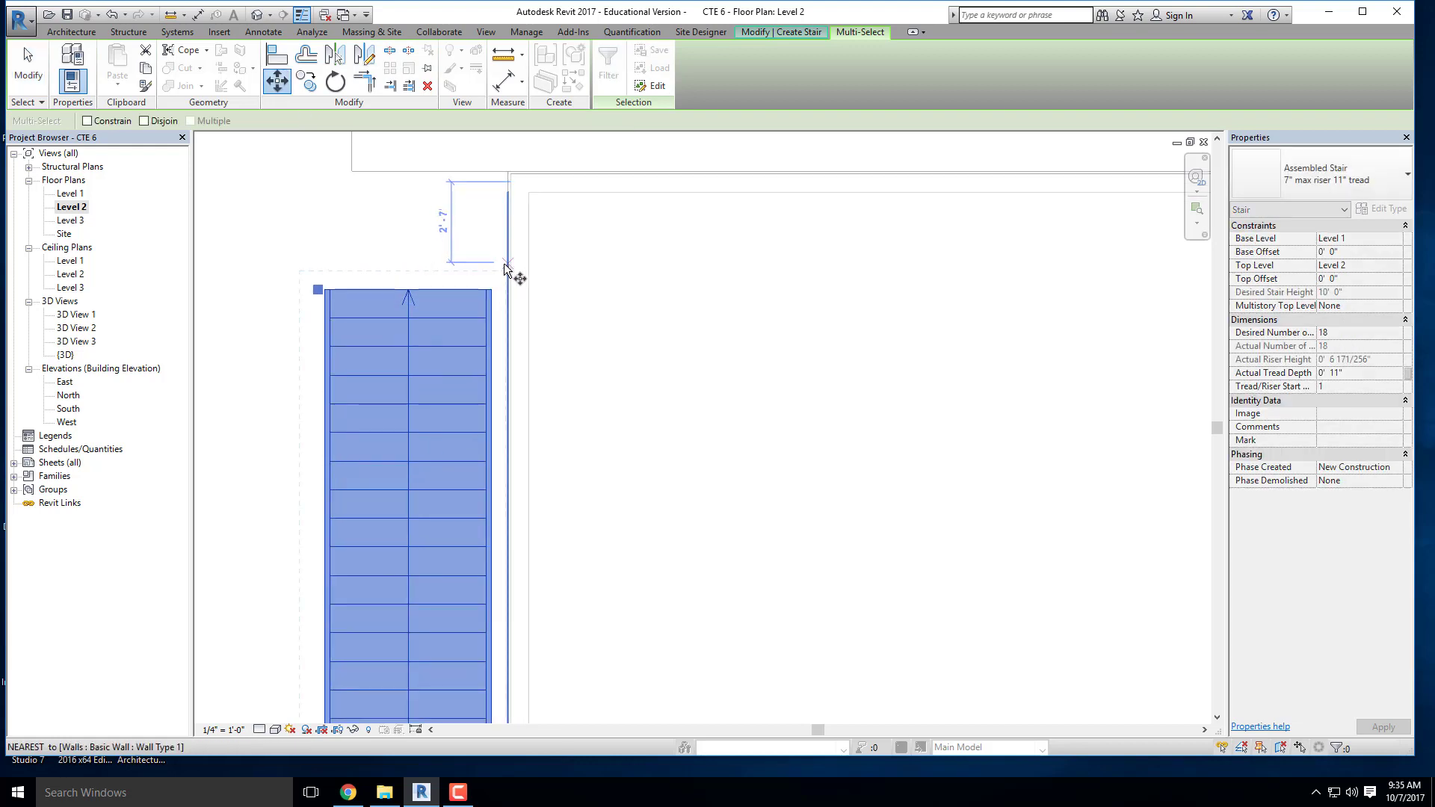
left_click(493, 288)
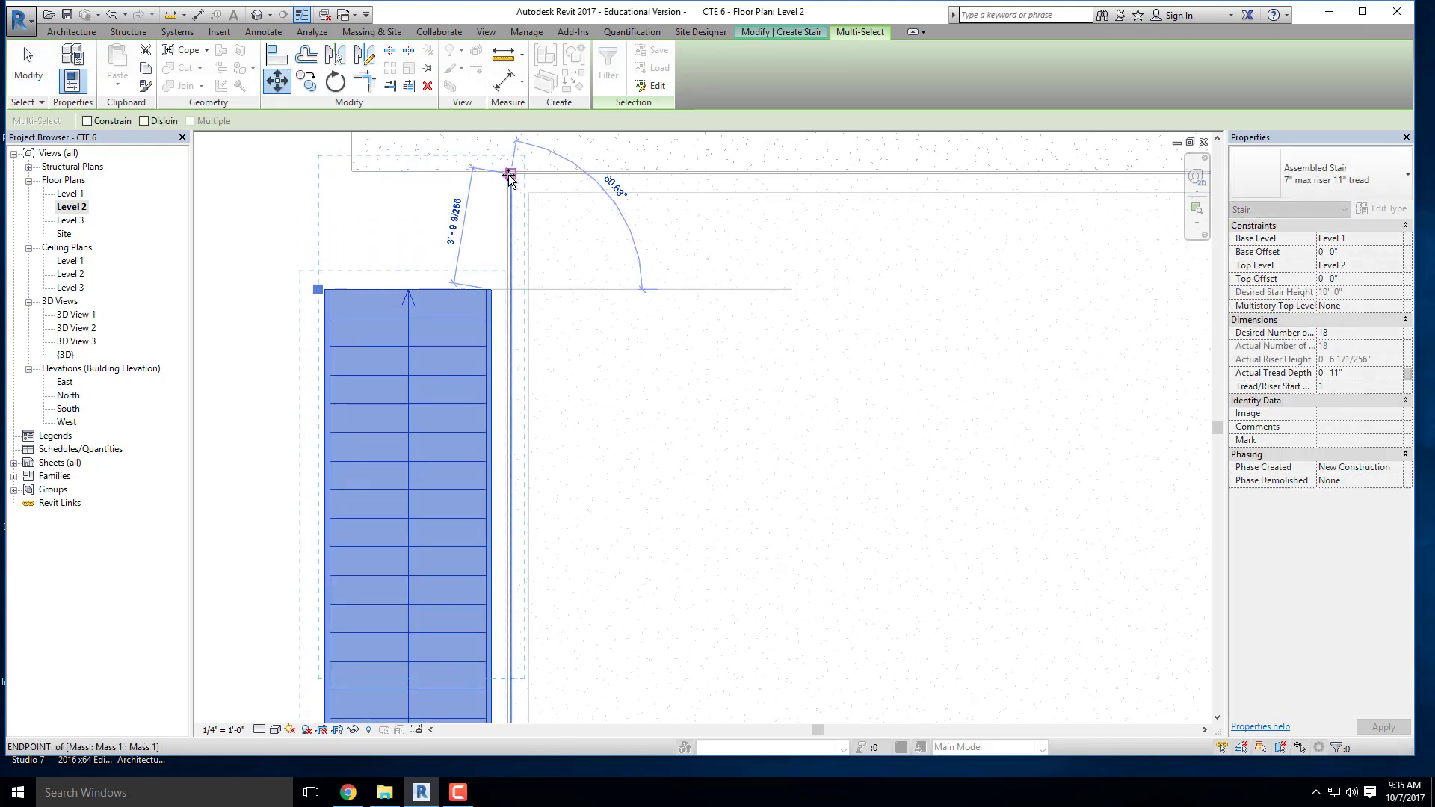
scroll(511, 171, "up", 2)
left_click(508, 168)
scroll(544, 340, "down", 3)
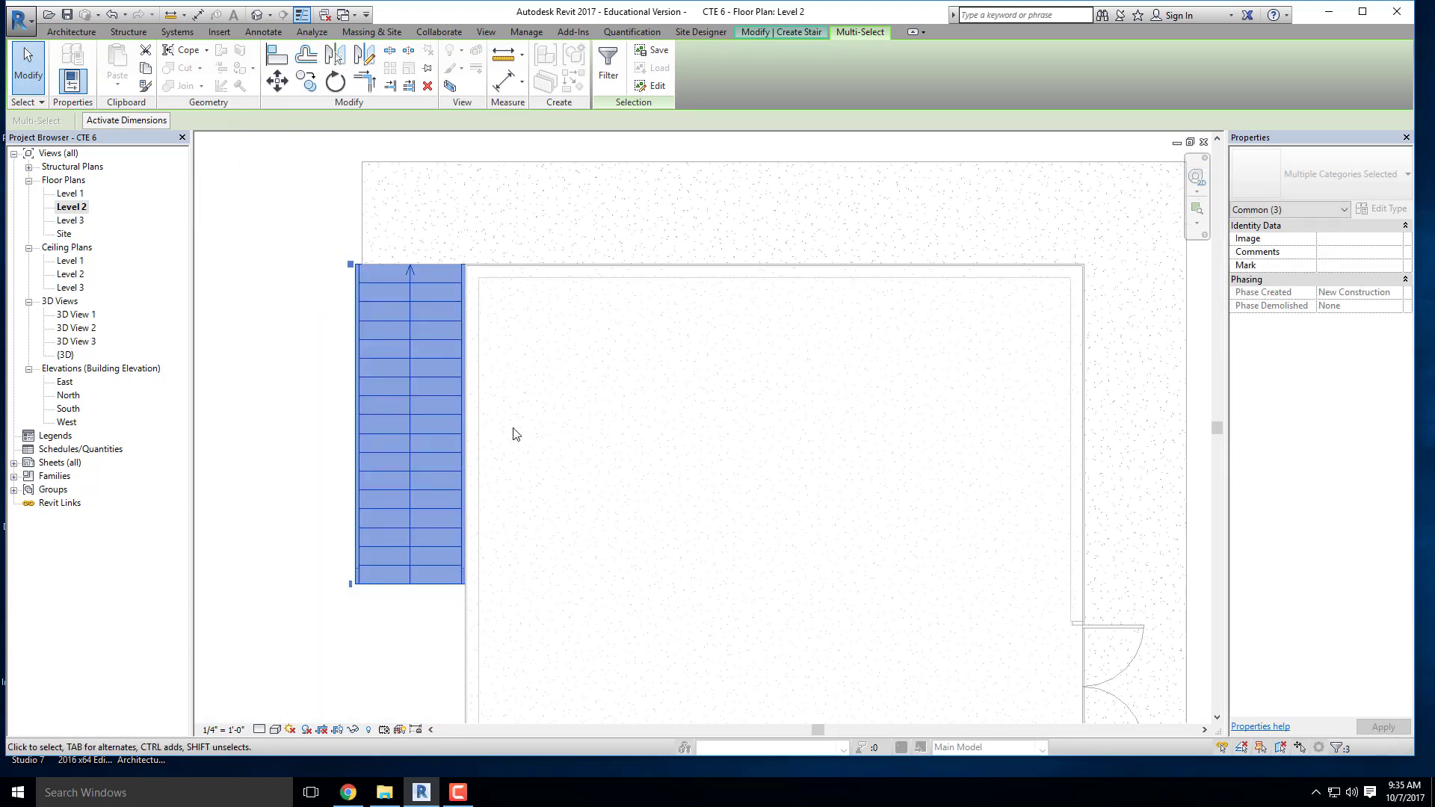
Step: Measure the stair run's width across its upper treads, between the outer stringer and the building wall
scroll(471, 273, "up", 4)
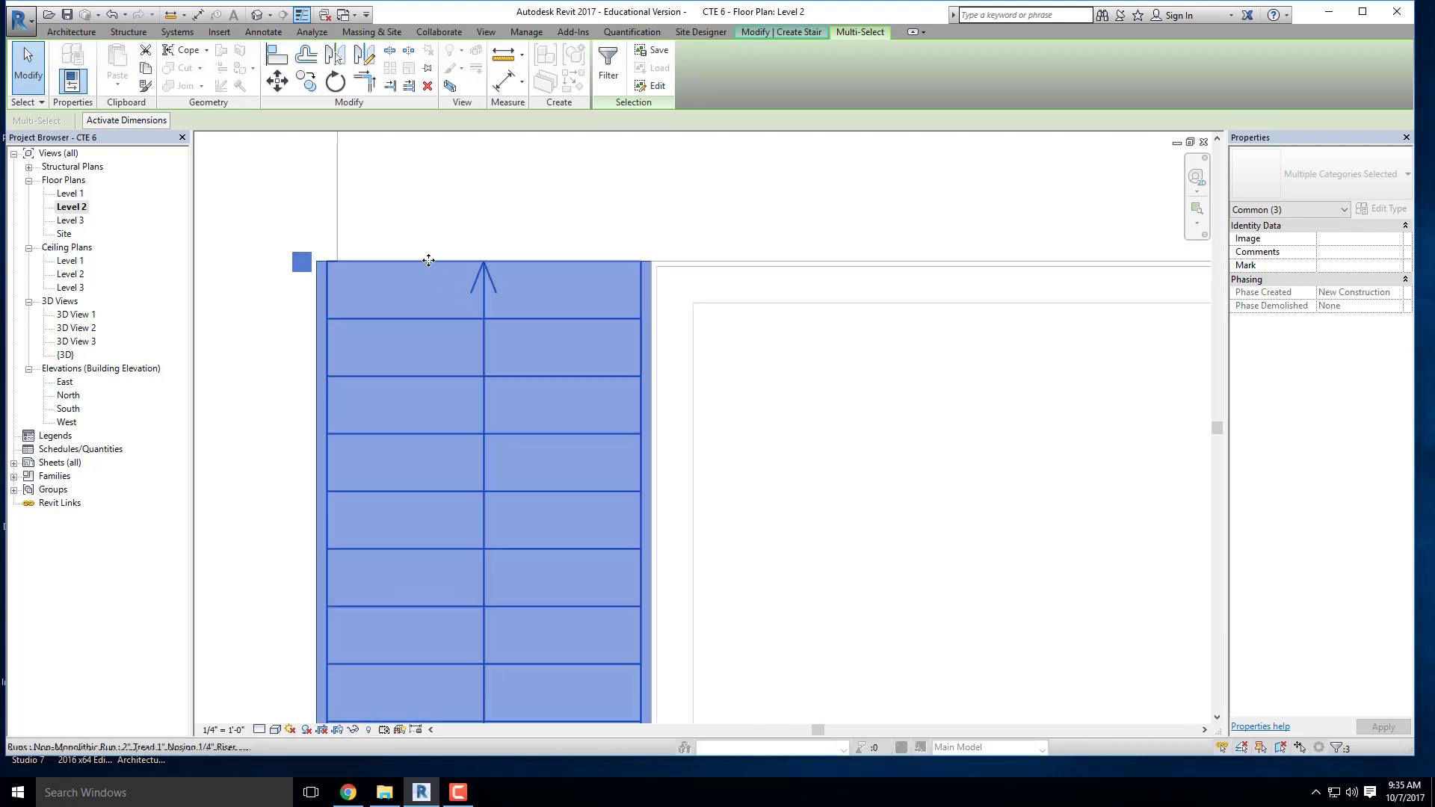
scroll(426, 262, "down", 2)
left_click(331, 172)
left_click(509, 56)
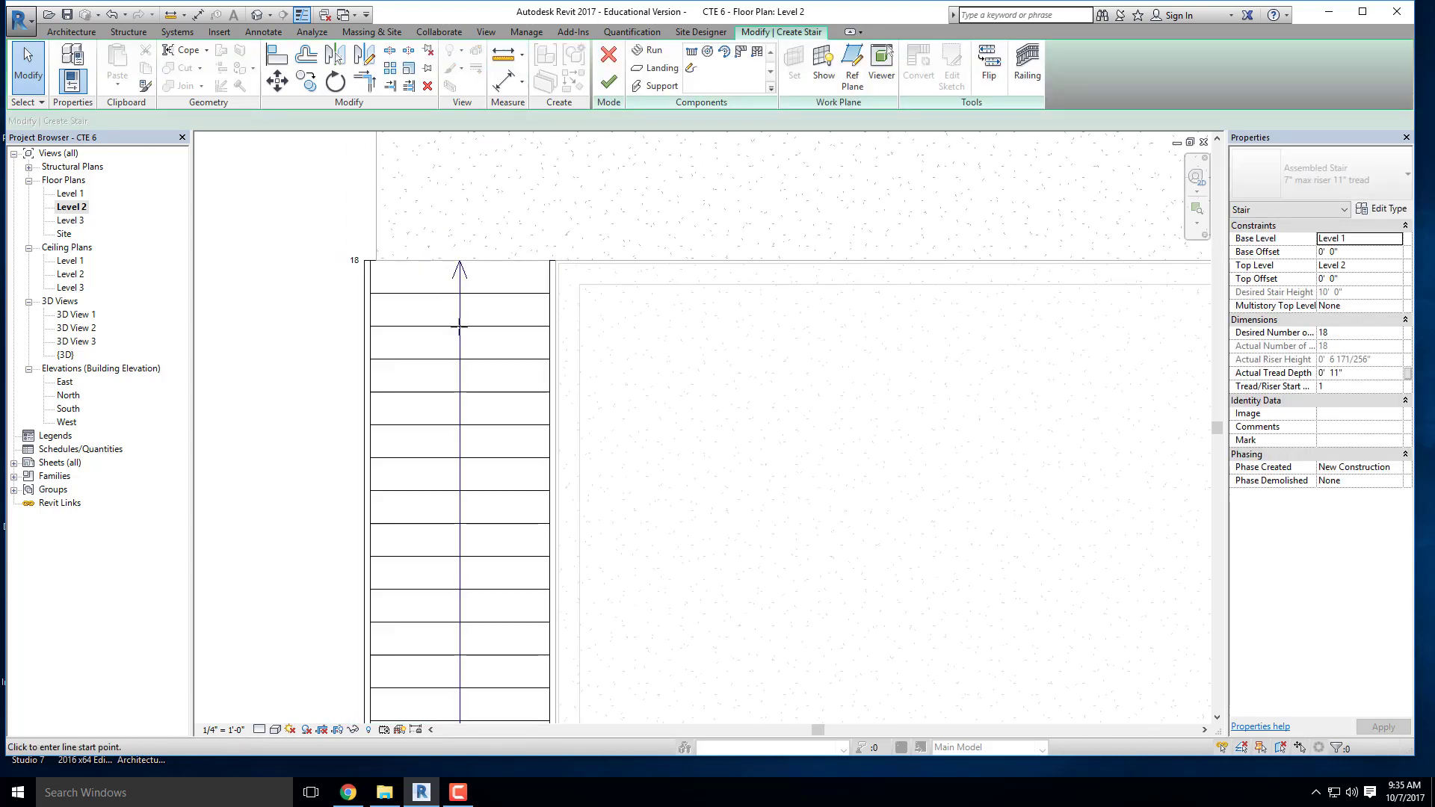
scroll(390, 283, "up", 3)
left_click(360, 298)
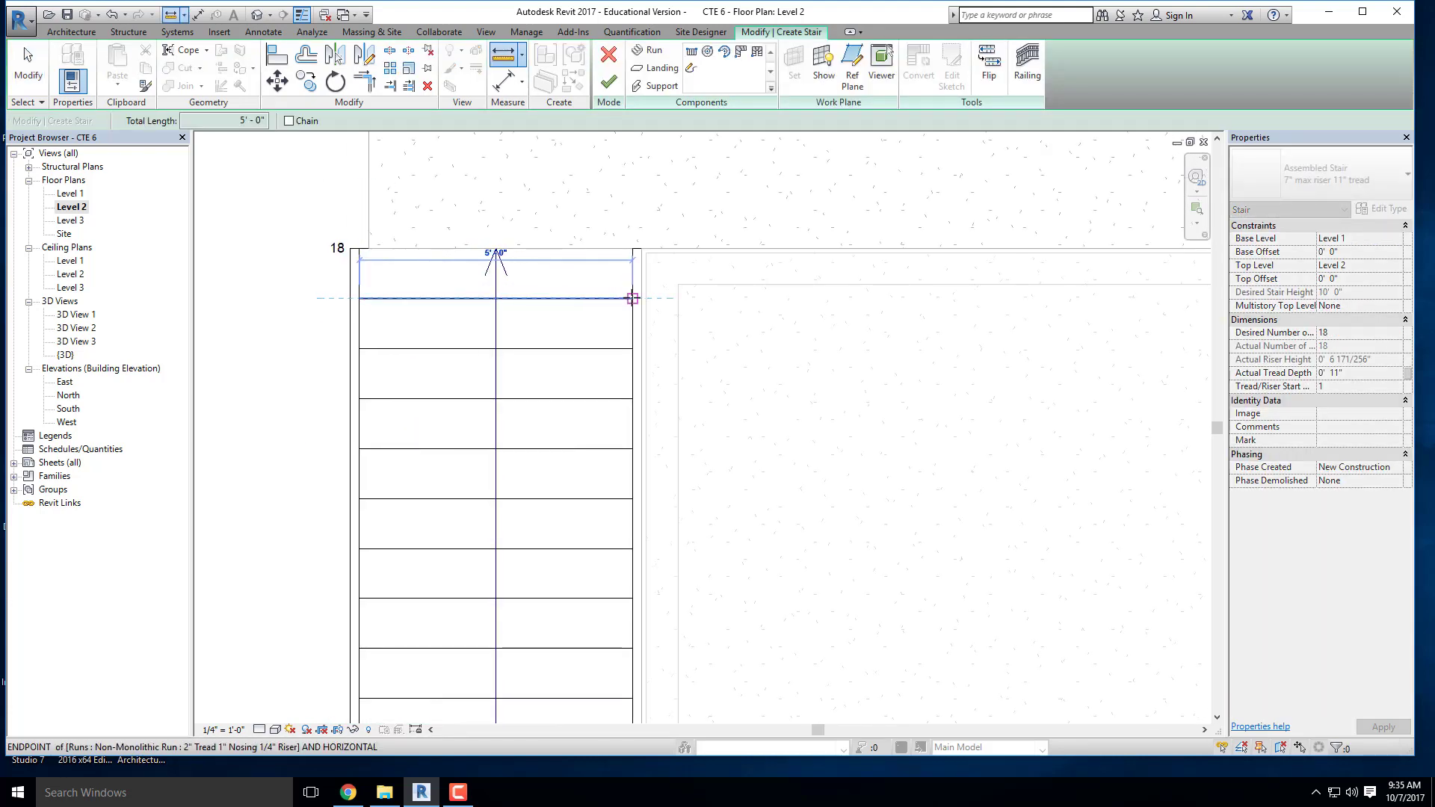
scroll(467, 309, "down", 3)
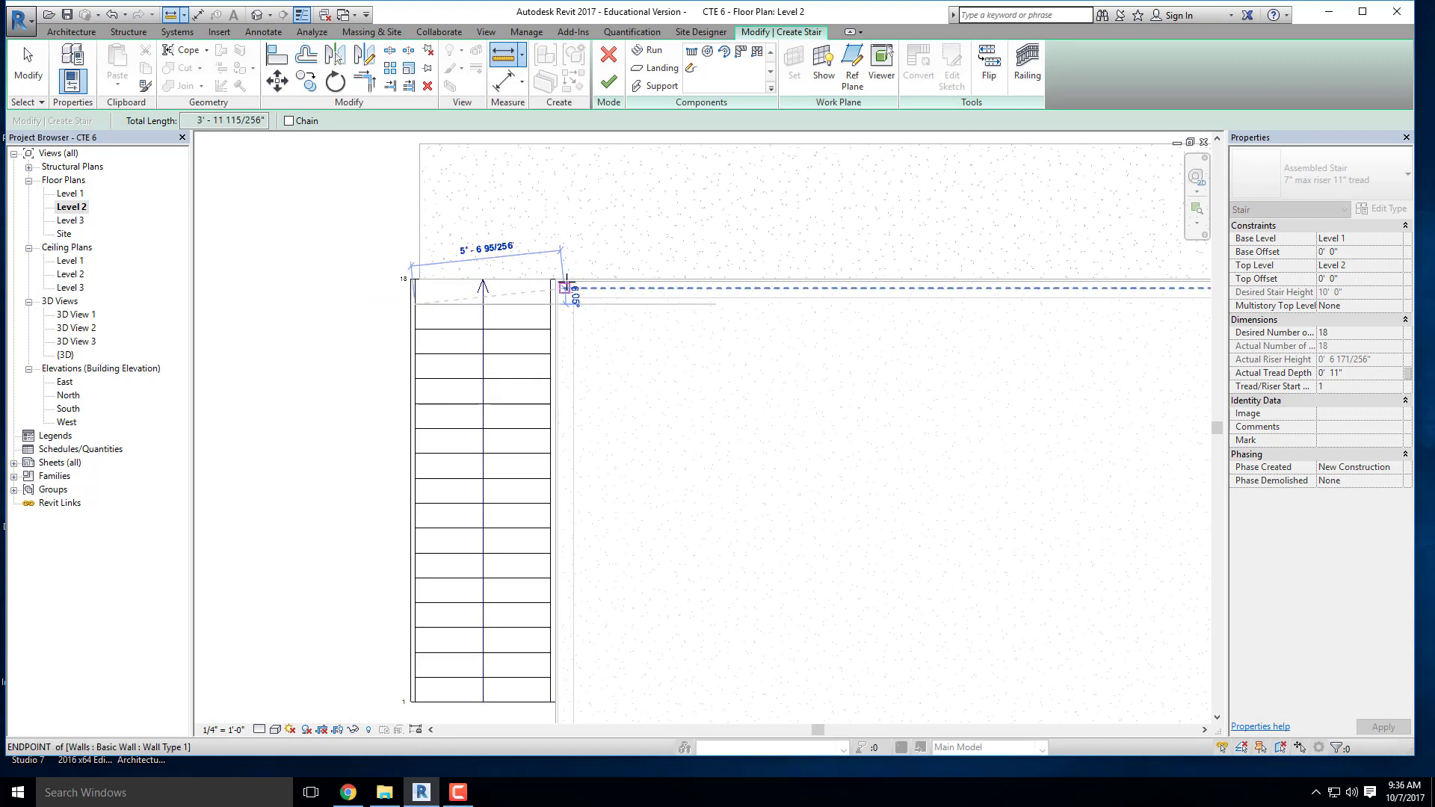
scroll(565, 284, "up", 2)
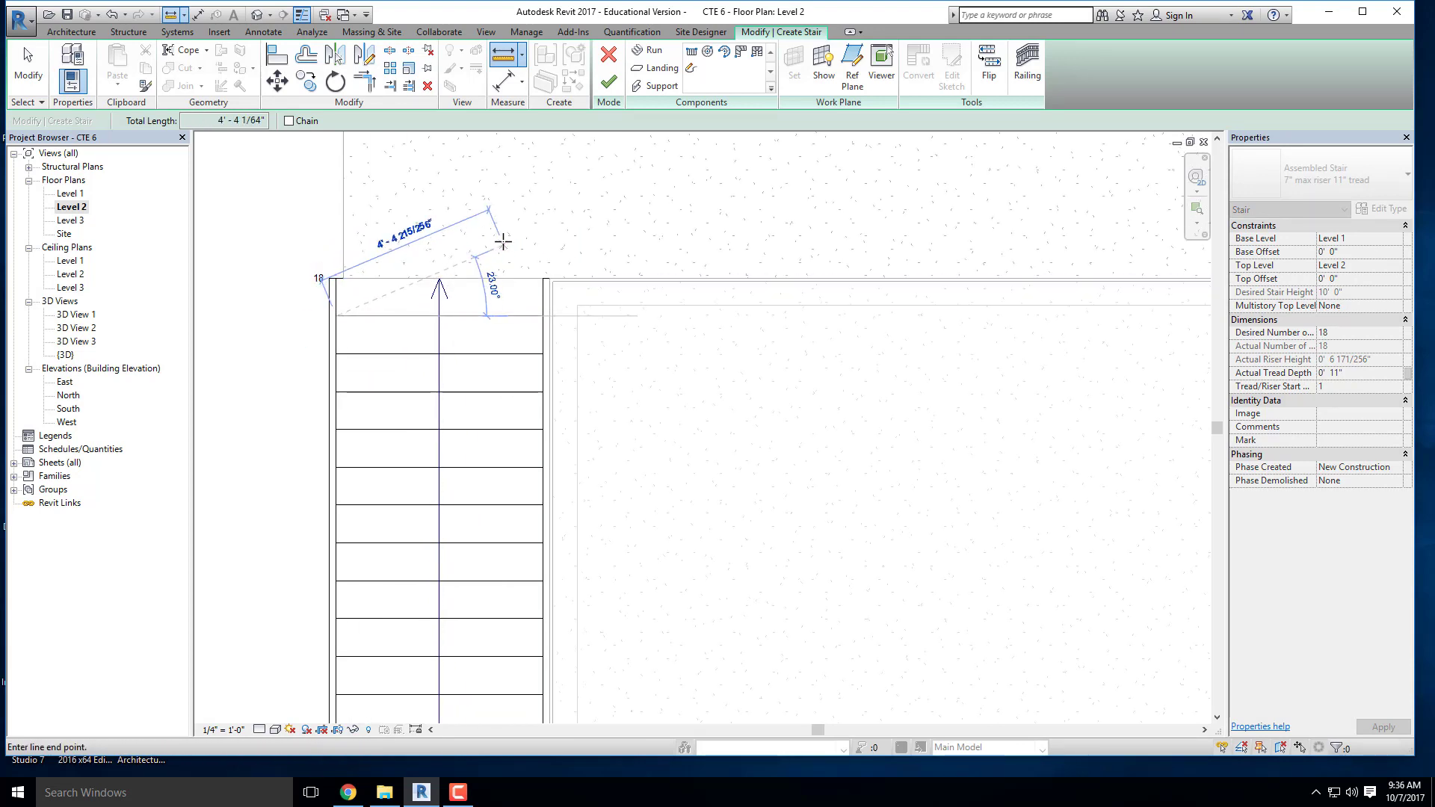
scroll(470, 314, "down", 2)
key("Escape")
key("Escape")
Step: Set the stair run's actual run width to 4' 8"
left_click(463, 324)
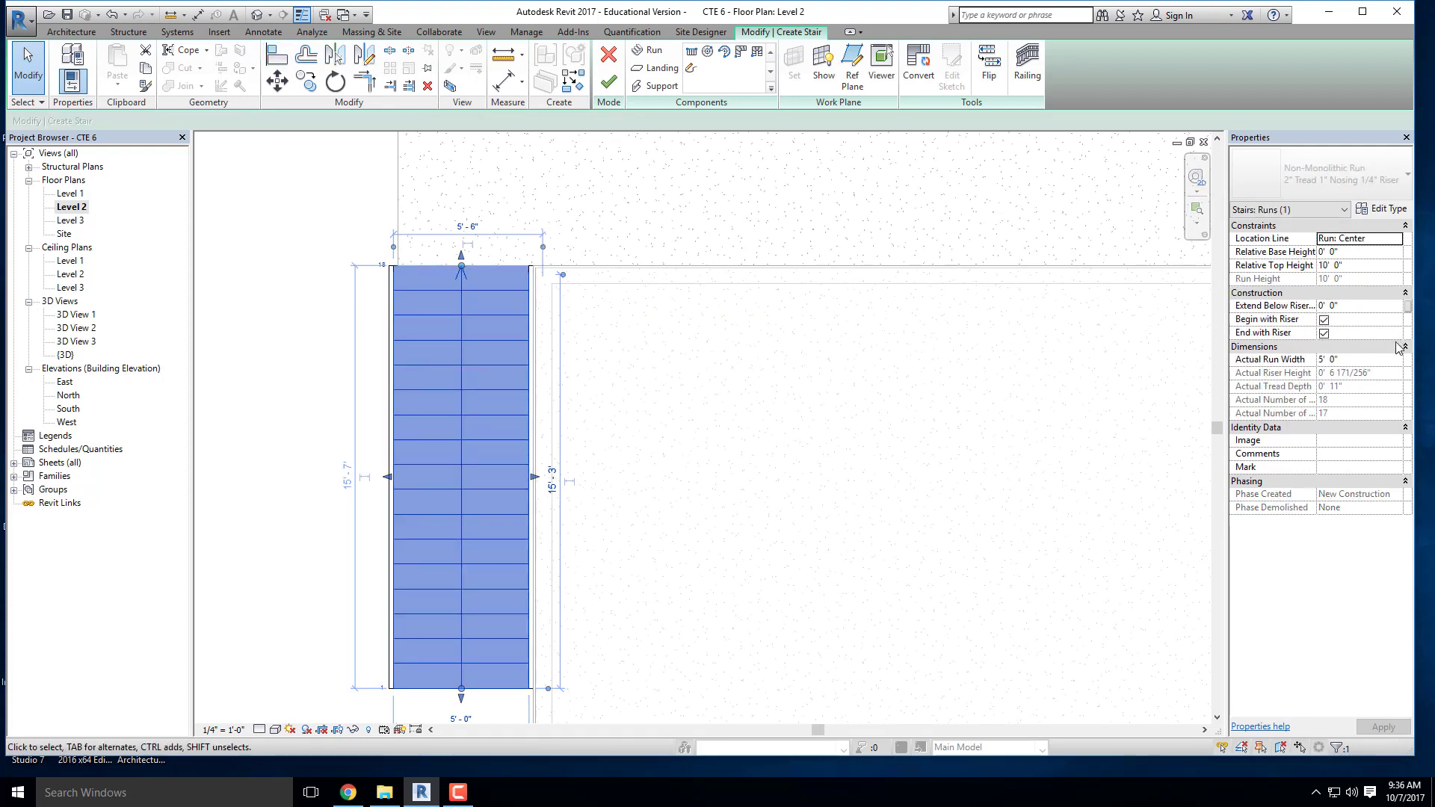
left_click(1356, 361)
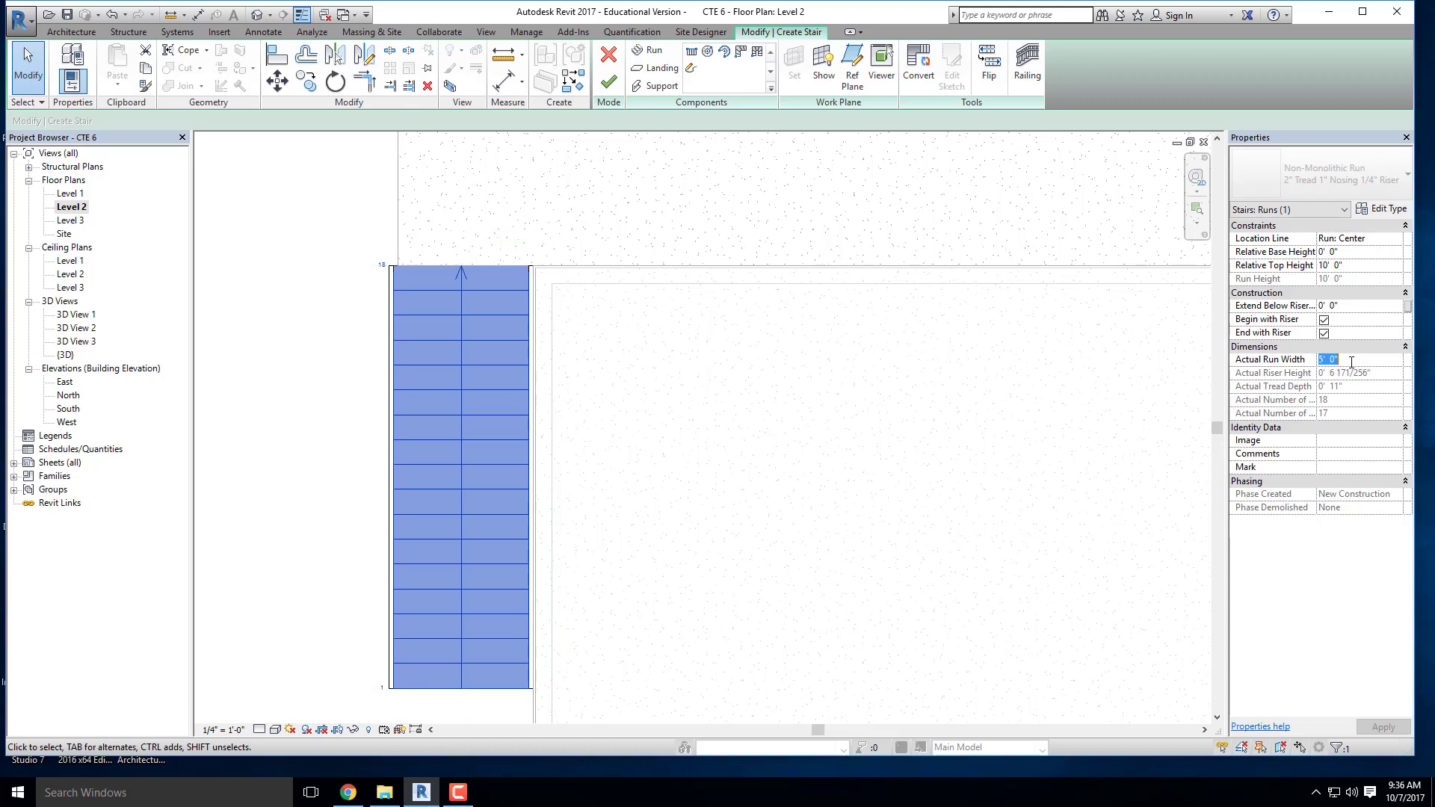
type("4 8")
key("Return")
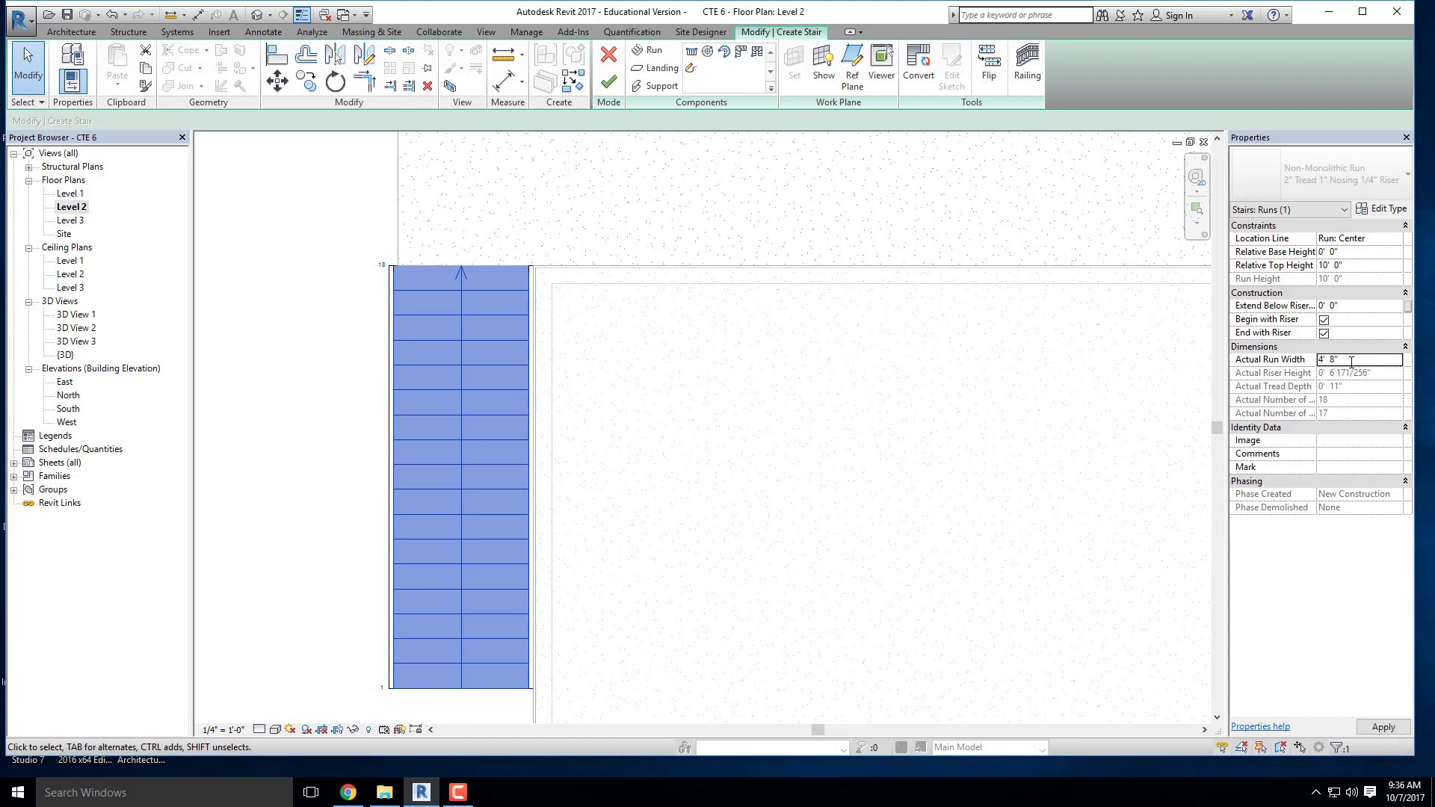
left_click(1389, 728)
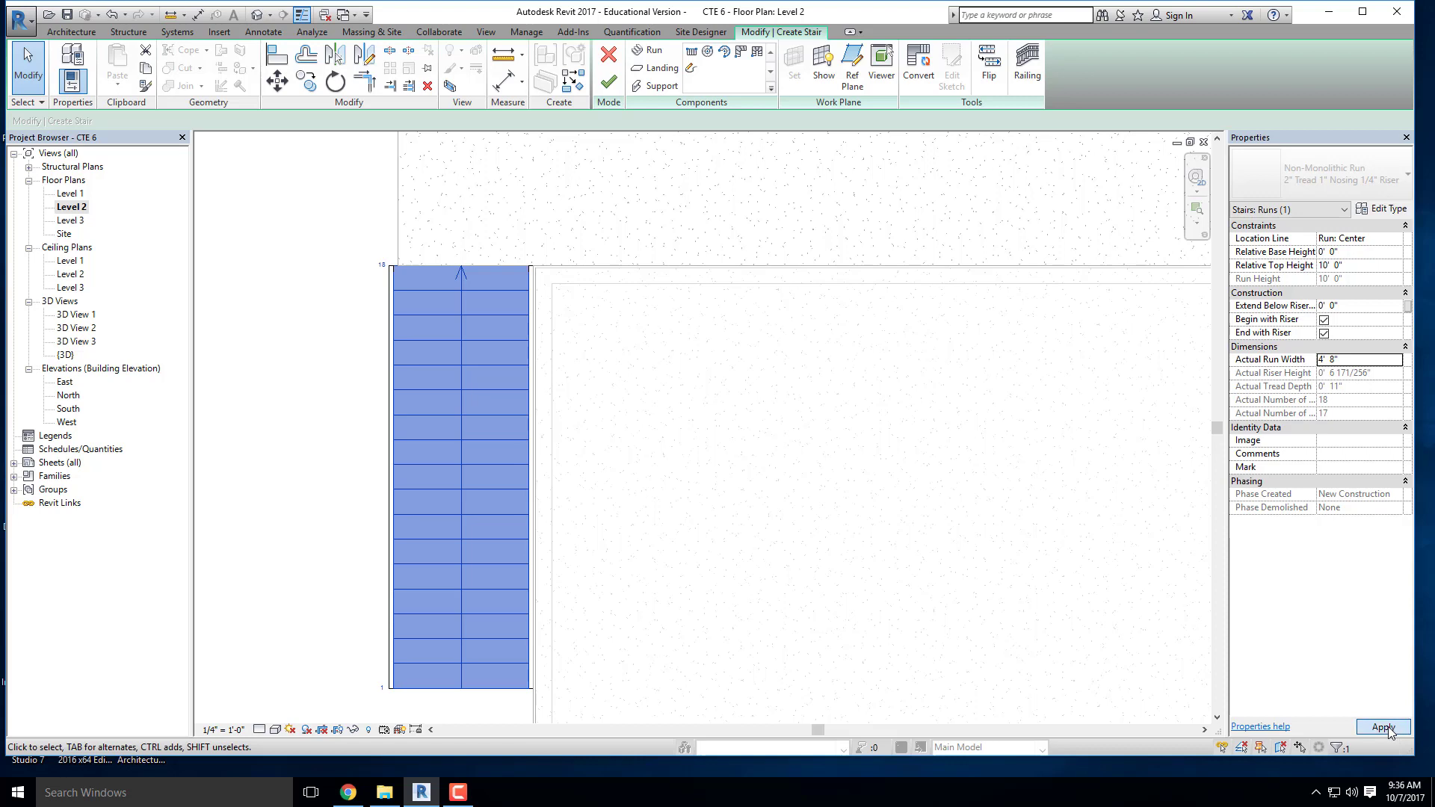
Step: Move the stair run 2" so the outer stringer's upper corner meets the balcony's outer edge, and finish the stair
left_click(277, 81)
scroll(396, 265, "up", 5)
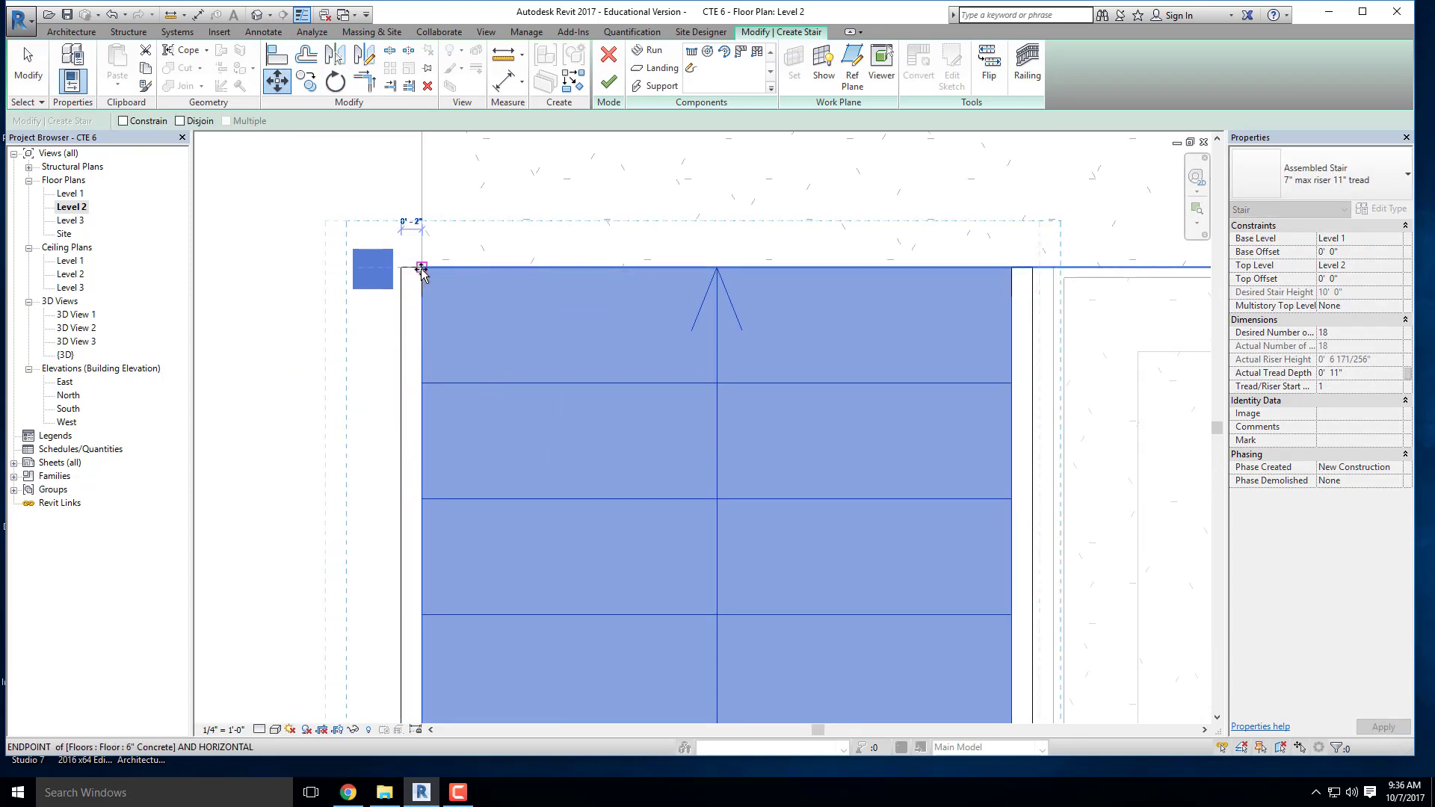
left_click(422, 267)
scroll(378, 302, "down", 2)
left_click(821, 350)
scroll(680, 265, "down", 2)
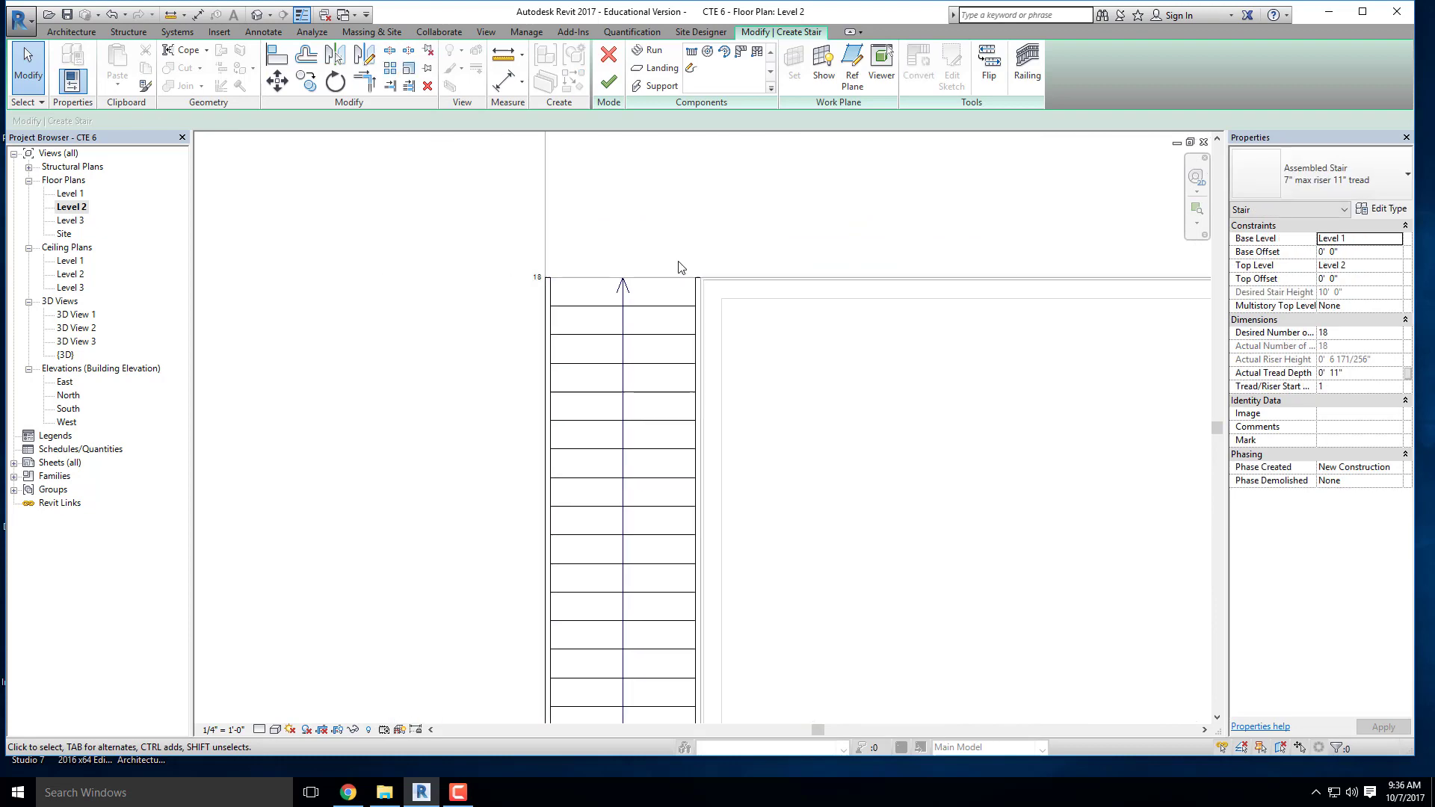
scroll(677, 258, "down", 3)
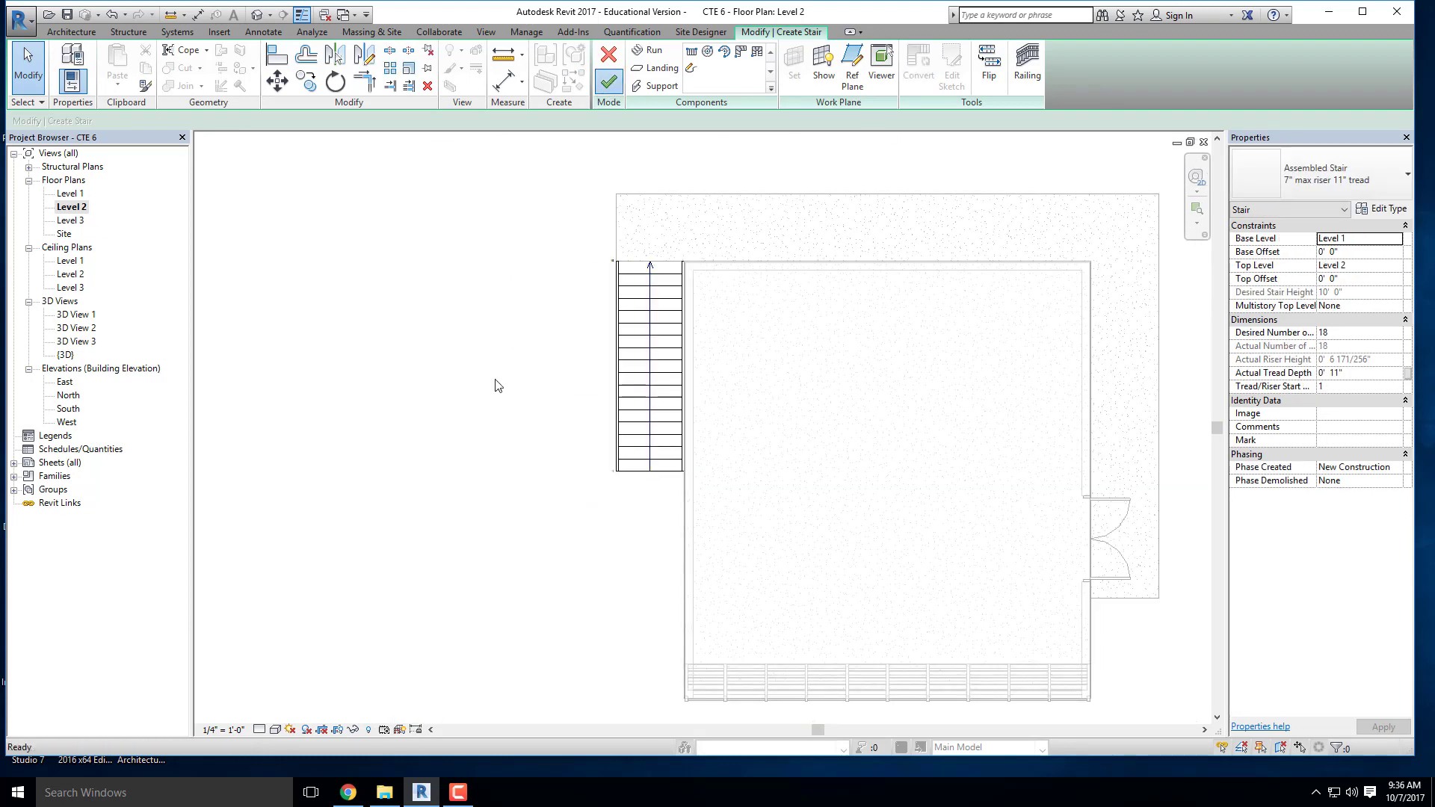
Step: In the default 3D view, change both stair railings to the Glass Panel - Bottom Fill type
left_click(256, 14)
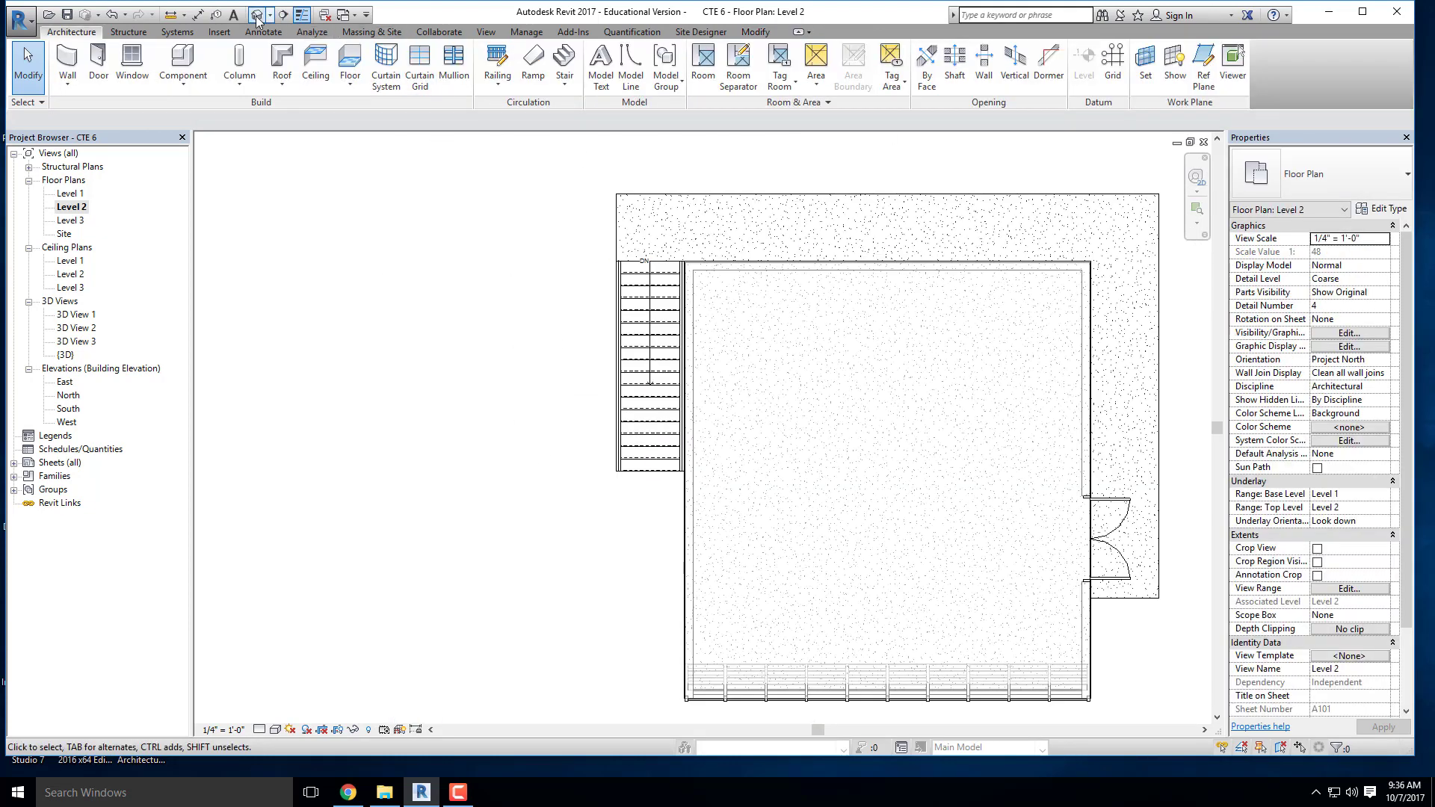
middle_click_drag(612, 464, 822, 578, "shift")
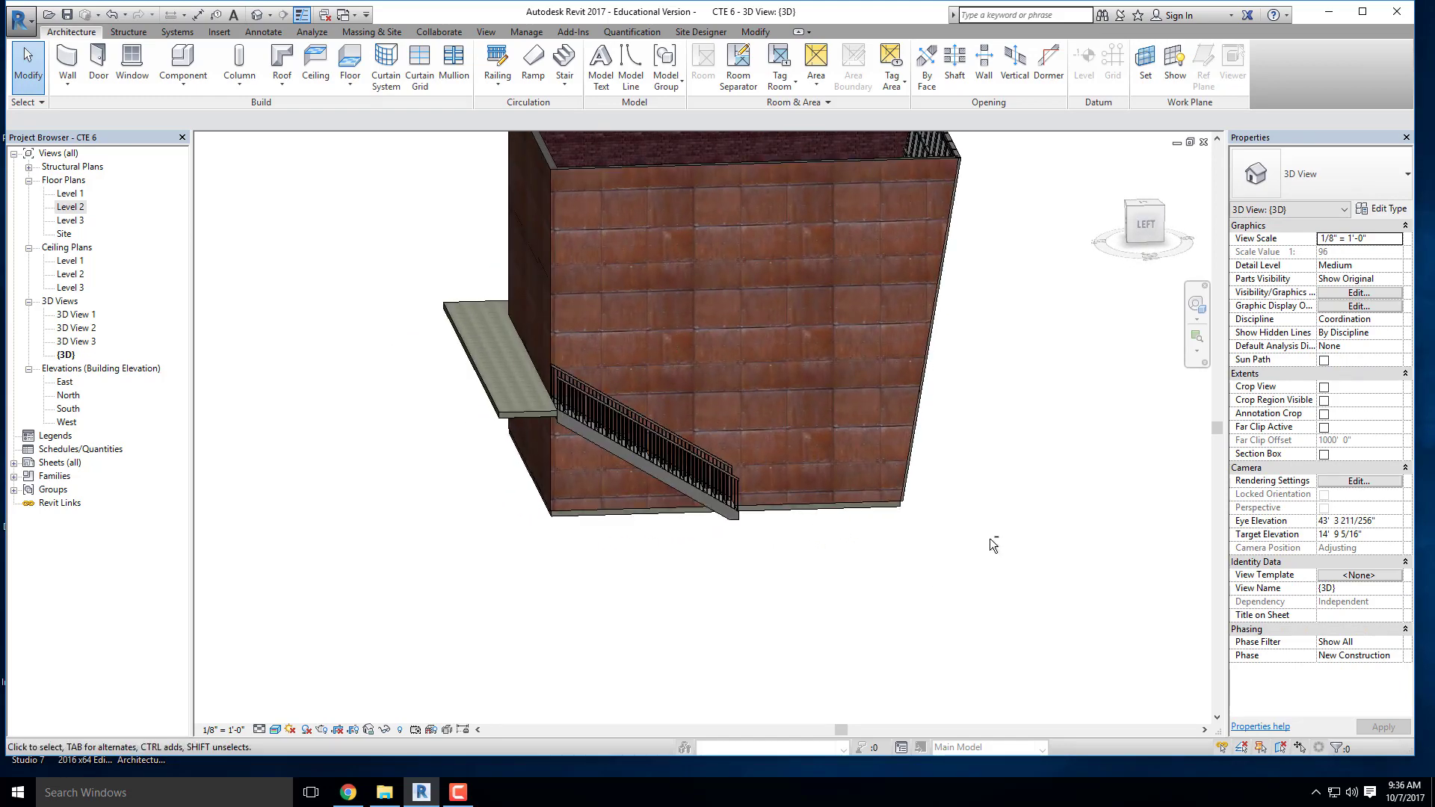
middle_click_drag(989, 538, 532, 432, "shift")
scroll(532, 432, "up", 6)
left_click(459, 434)
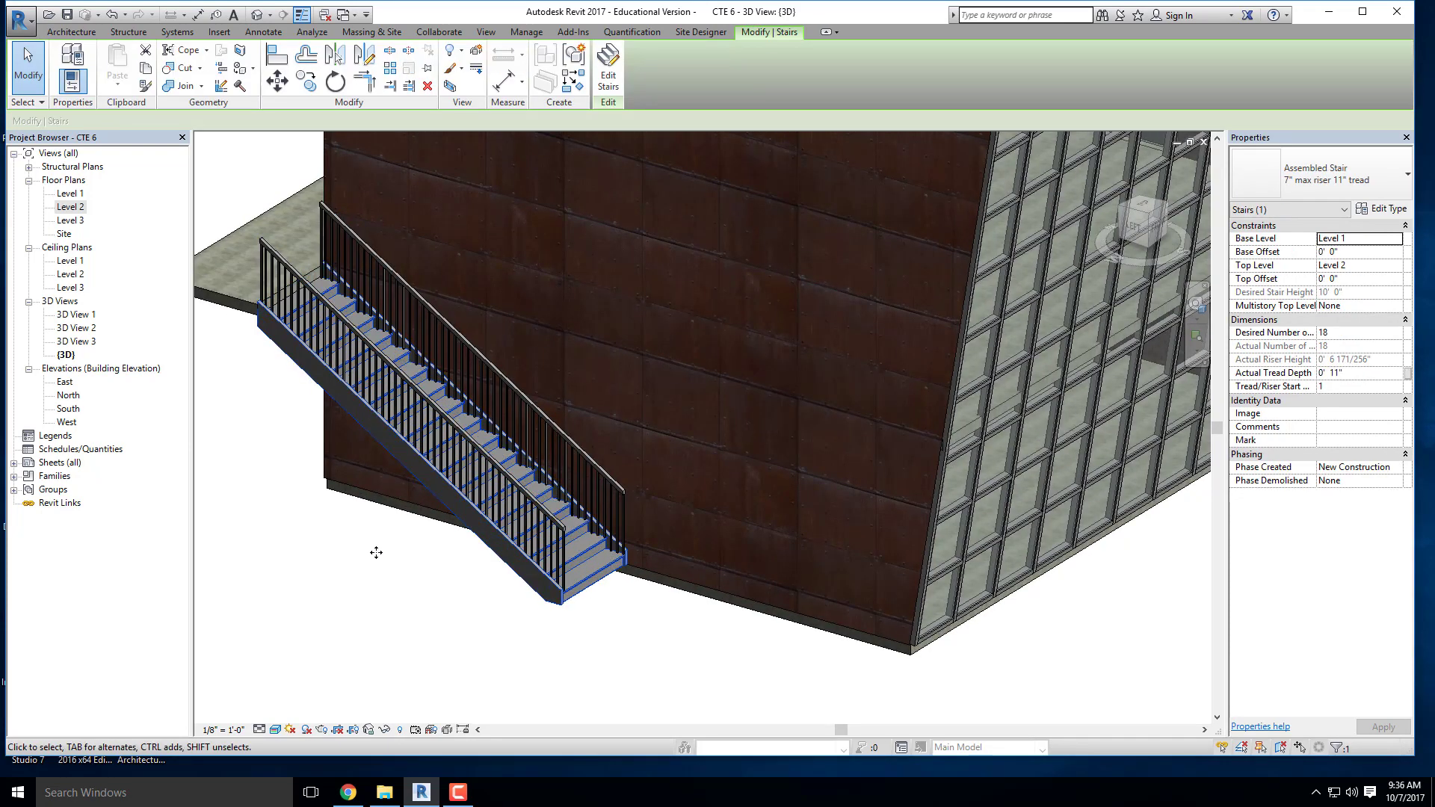
key("Escape")
left_click(347, 241)
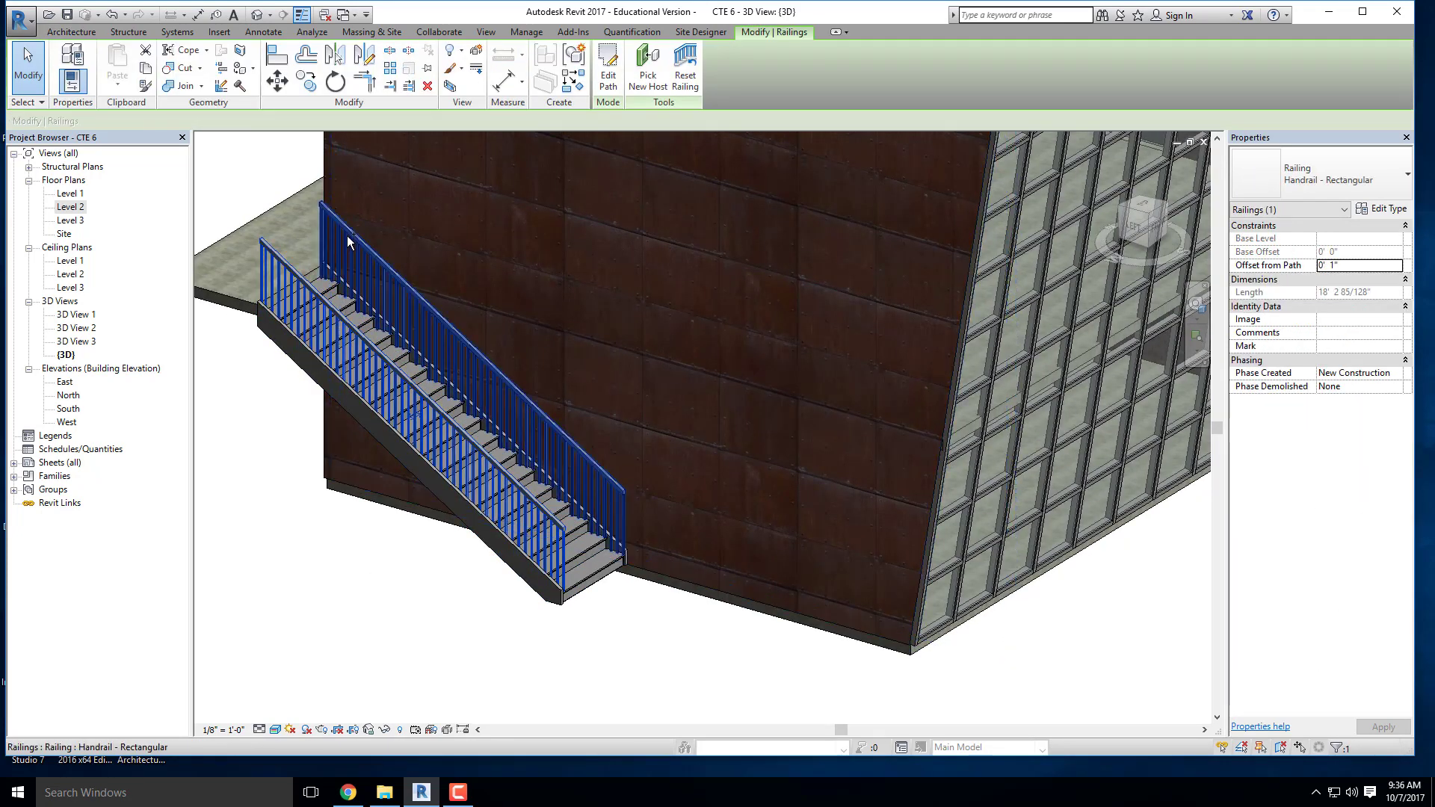
left_click(351, 241, "ctrl")
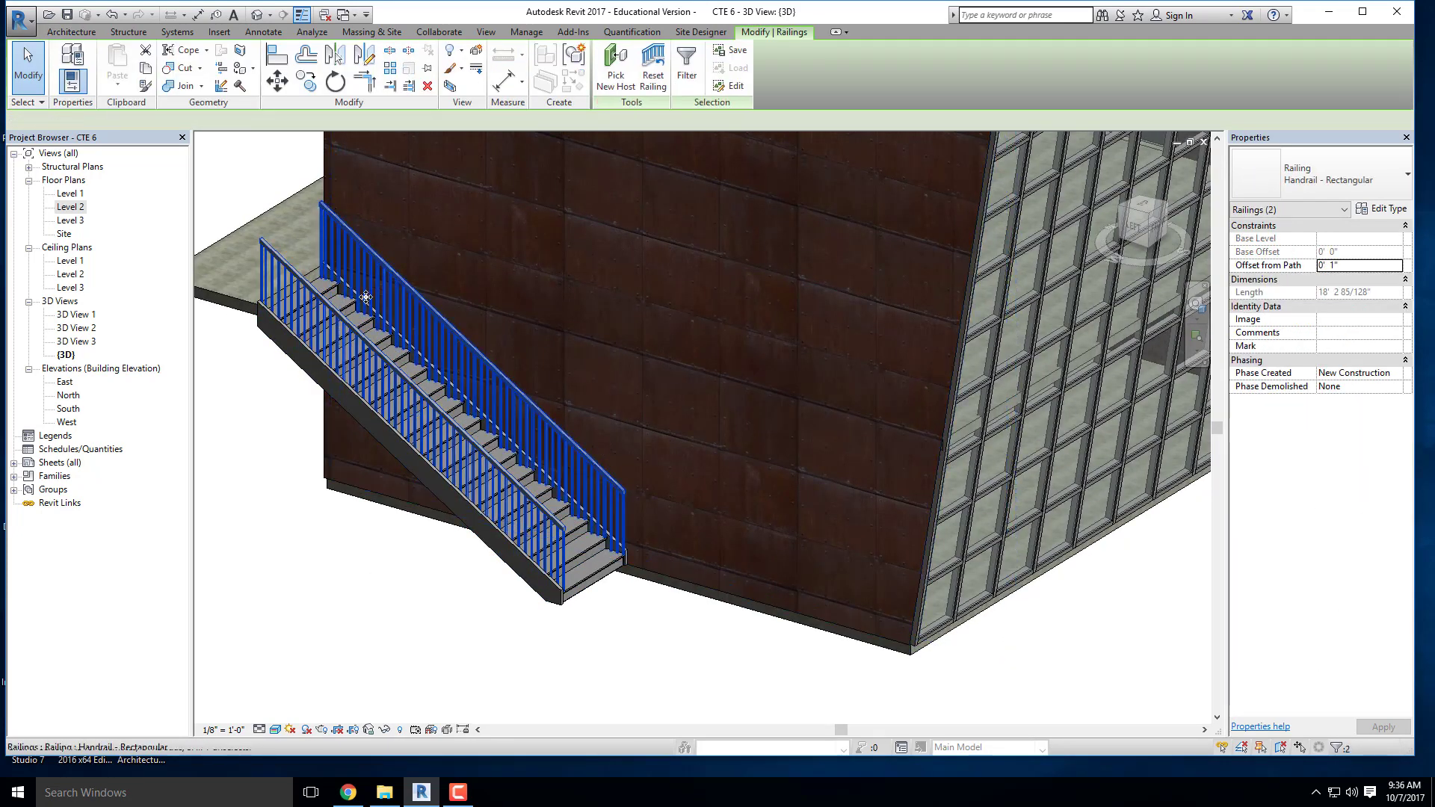
left_click(1318, 174)
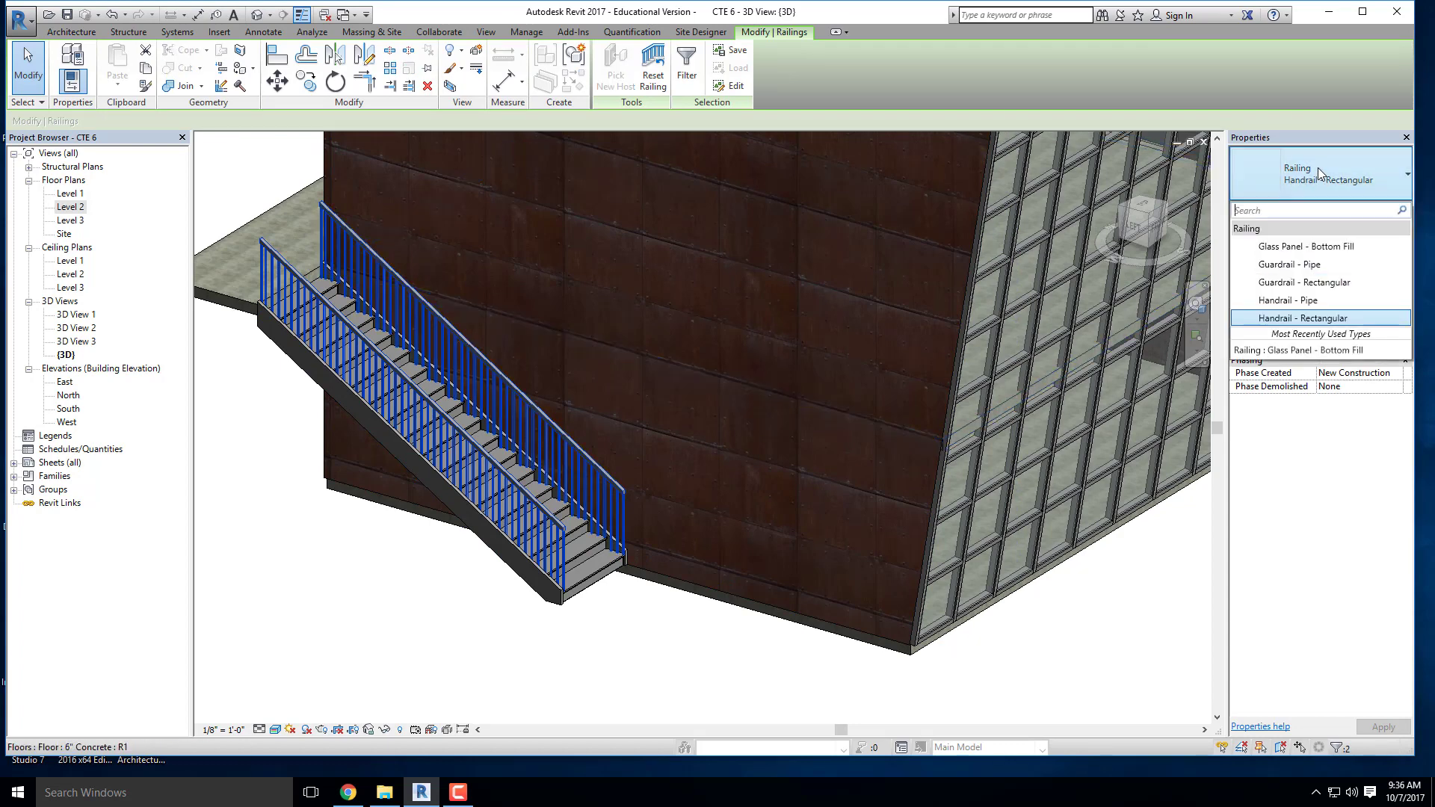
left_click(1304, 248)
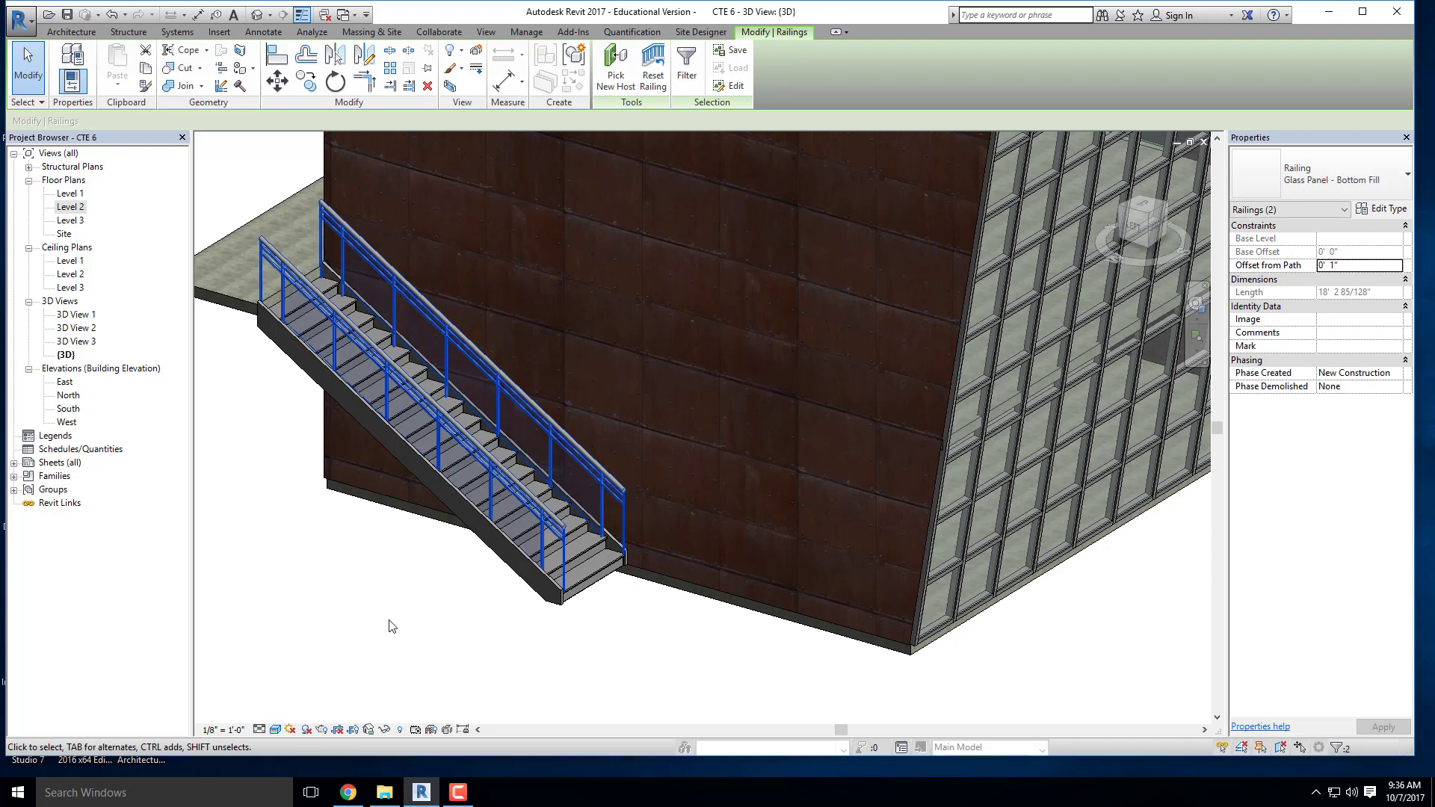
Step: Examine the stair with its glass railings and the balcony connection from the left and back sides
scroll(640, 343, "down", 3)
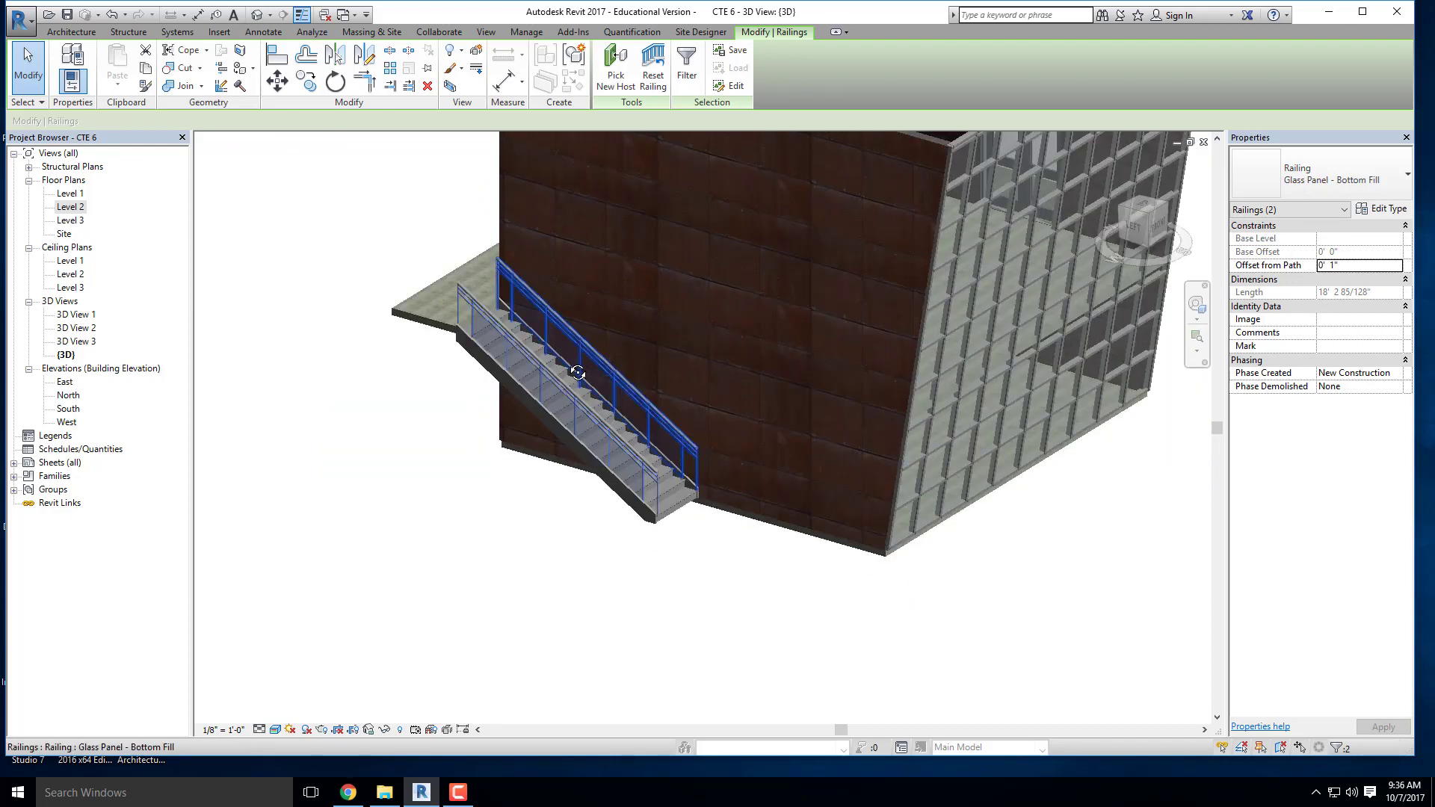
middle_click_drag(629, 348, 662, 374, "shift")
left_click(471, 533)
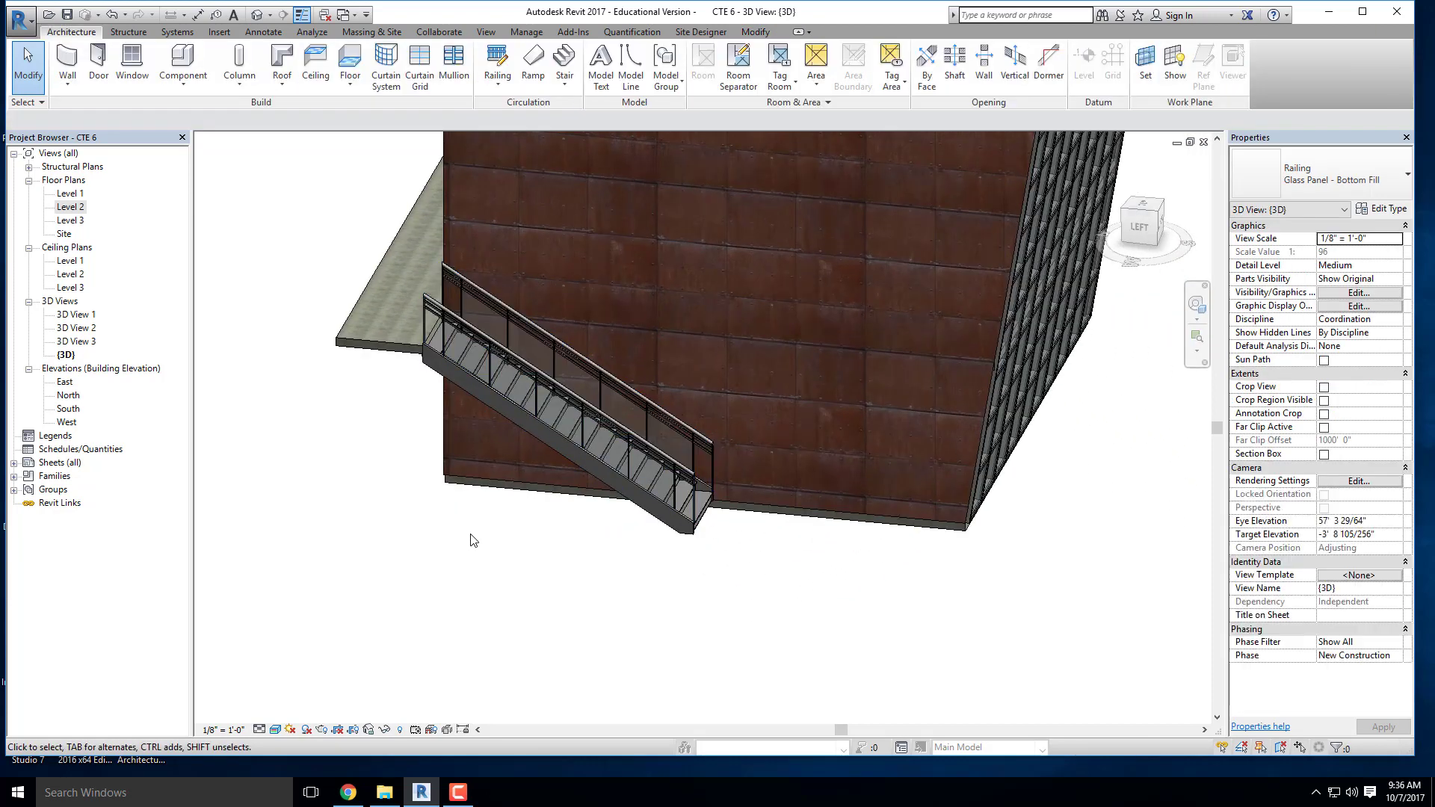
scroll(511, 522, "down", 2)
mouse_move(472, 531)
middle_mouse_down("shift")
mouse_move(621, 531)
mouse_move(446, 527)
middle_mouse_up("shift")
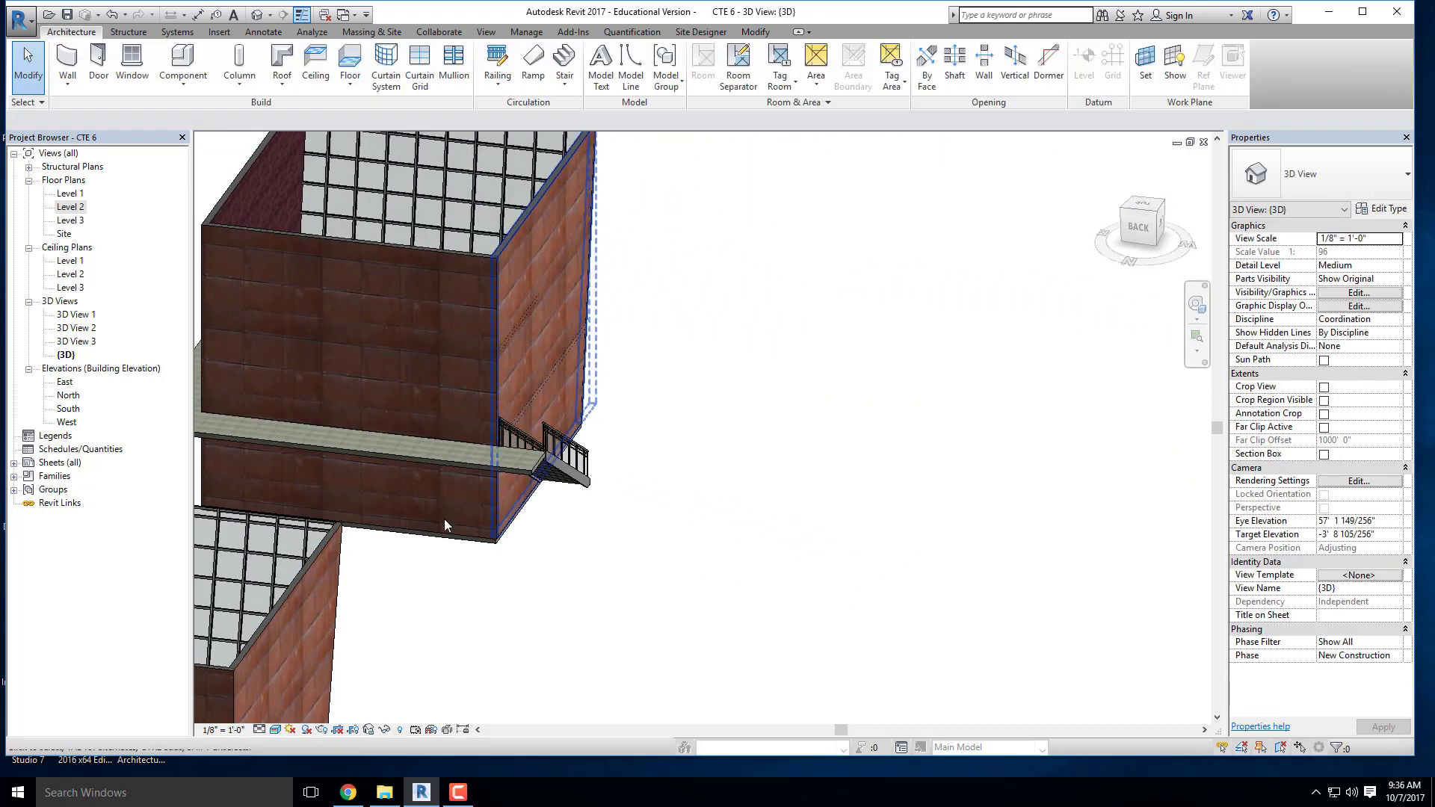
scroll(759, 437, "up", 3)
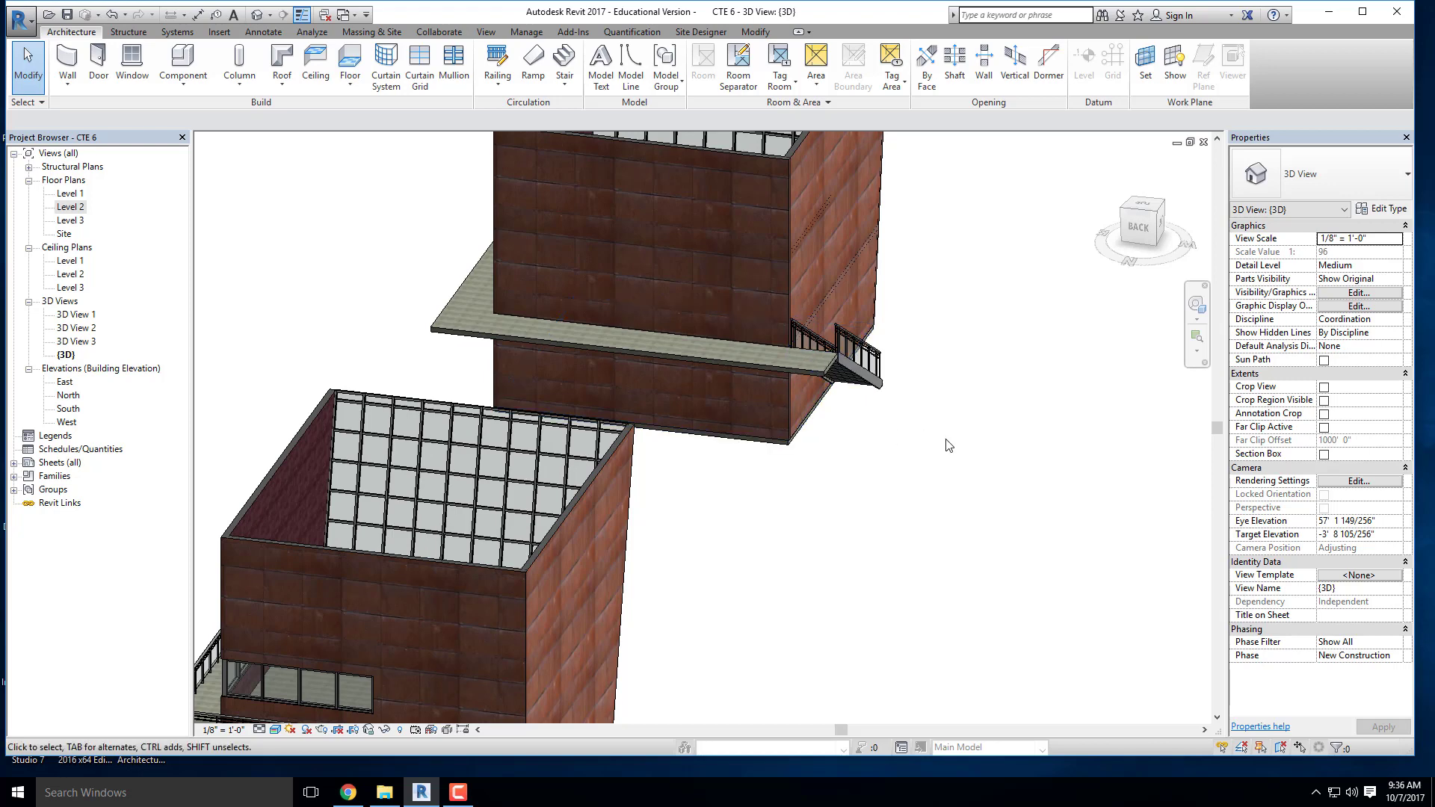
middle_click_drag(774, 453, 771, 539, "shift")
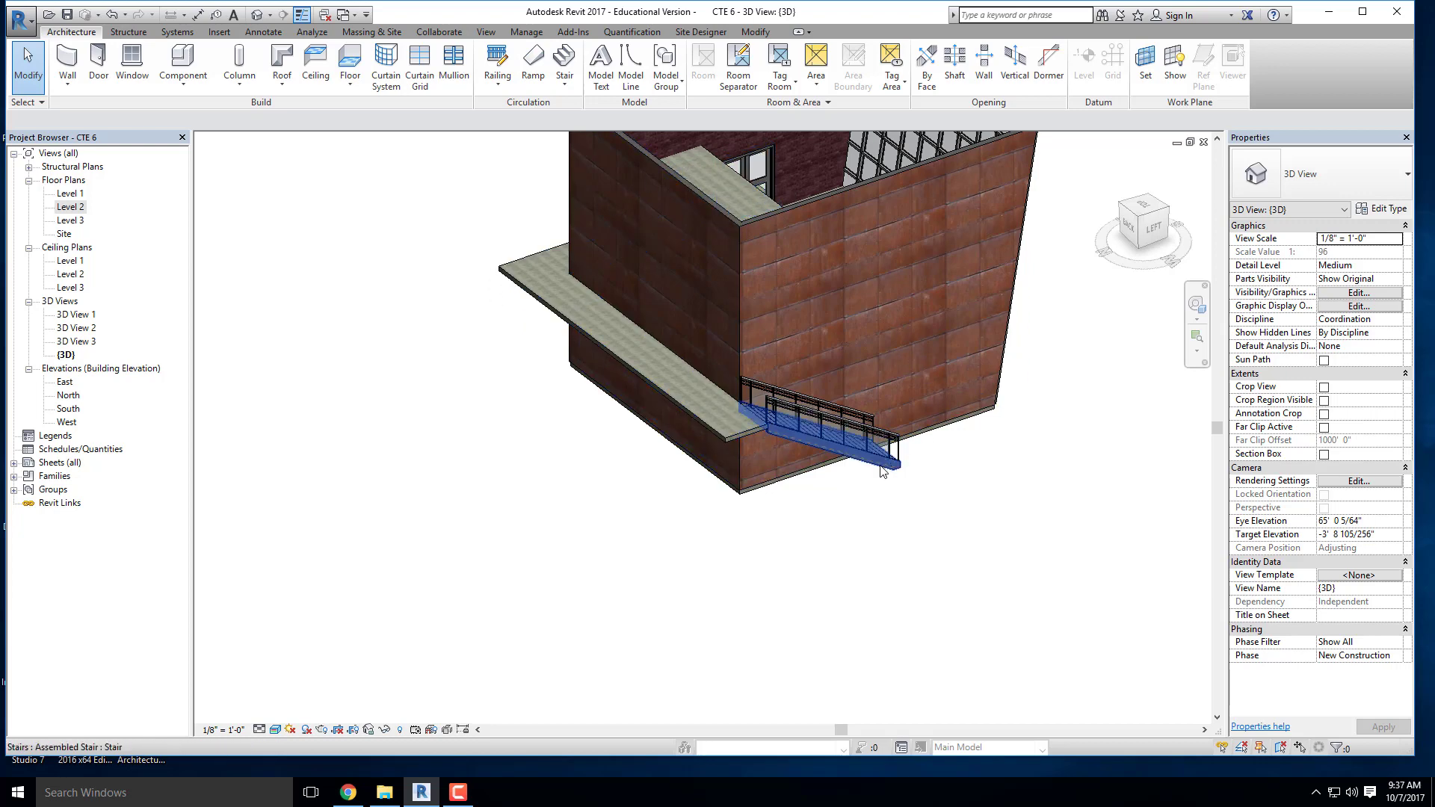
middle_click_drag(882, 469, 842, 455, "shift")
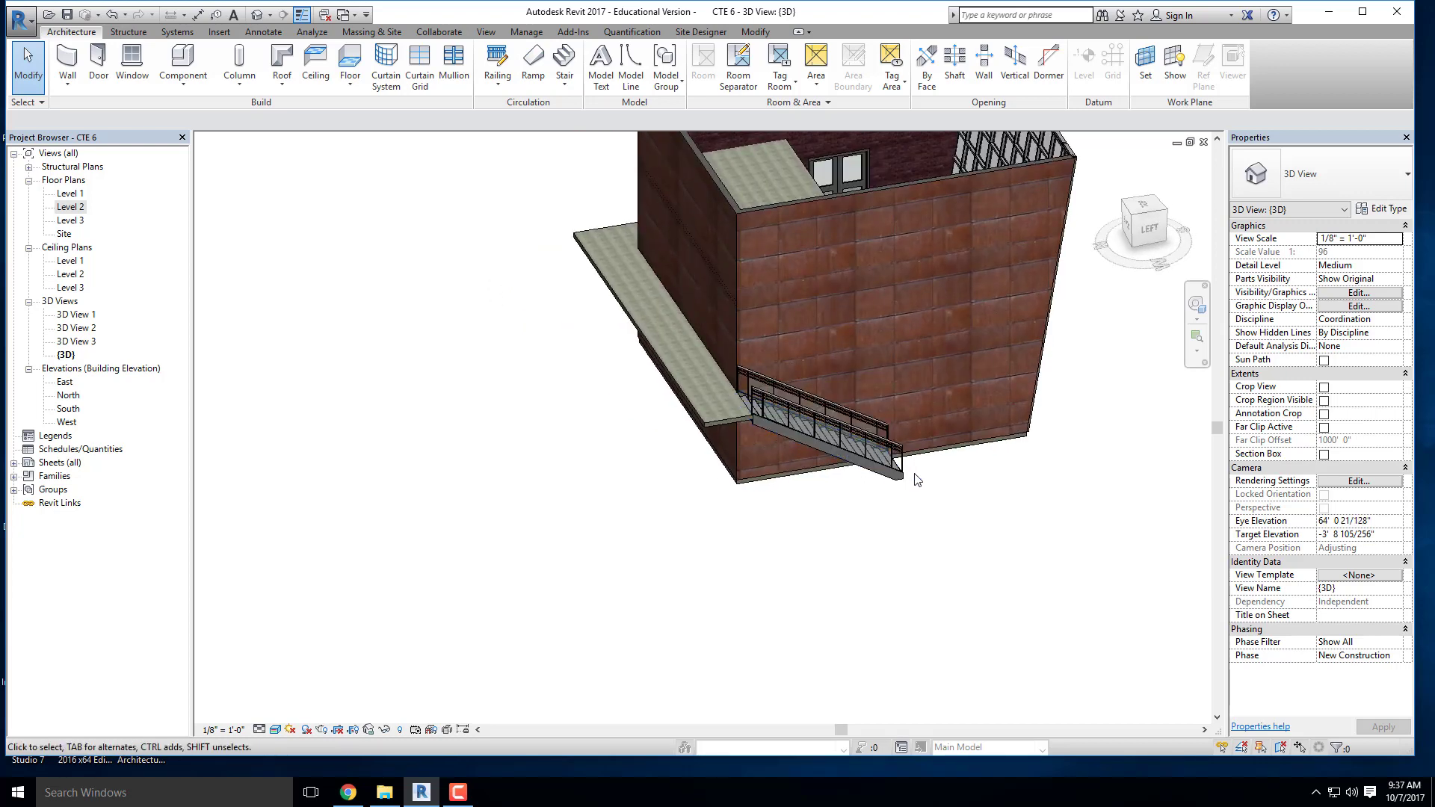
Step: Open the outer stair railing's path for editing and look at it straight from the top
scroll(755, 390, "up", 2)
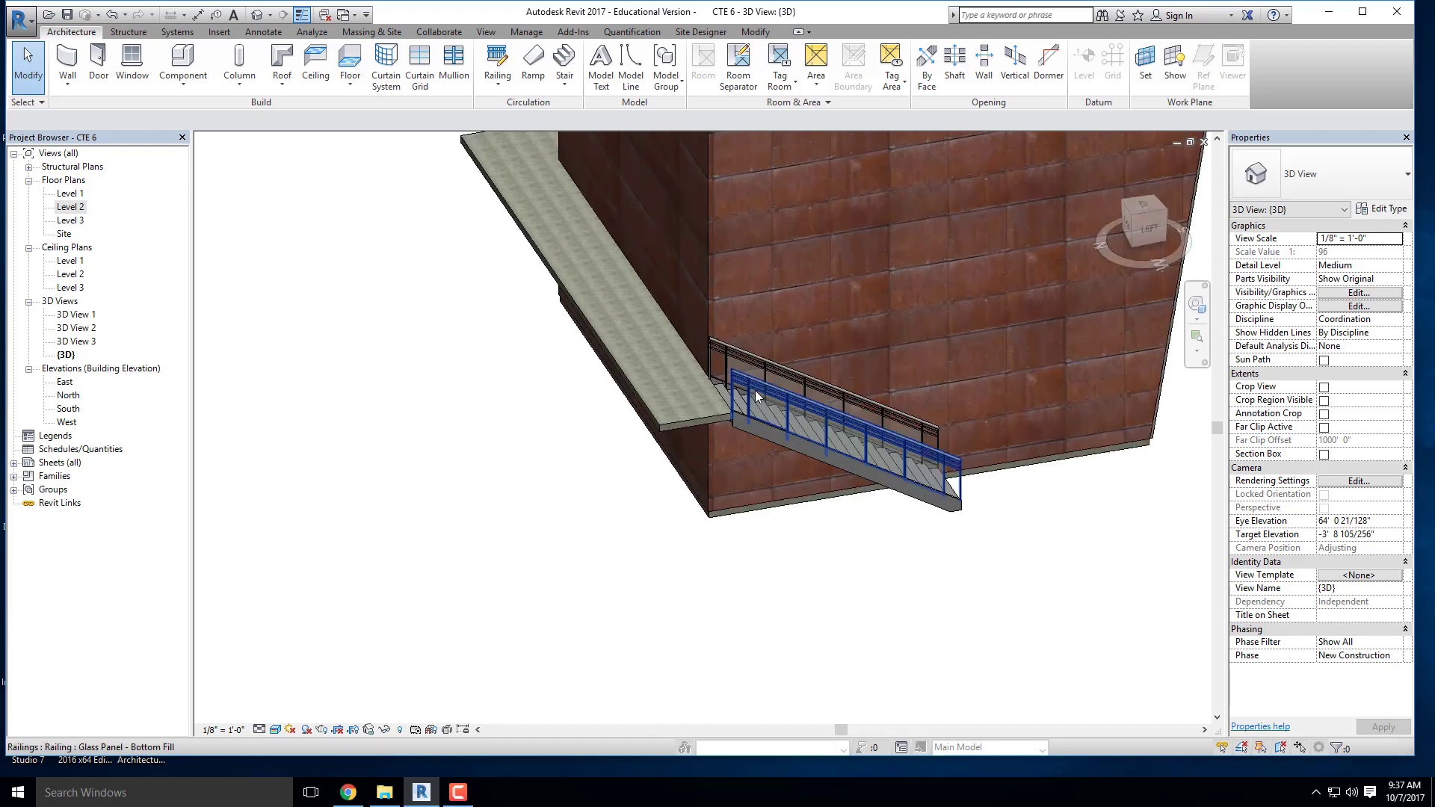
left_click(743, 382)
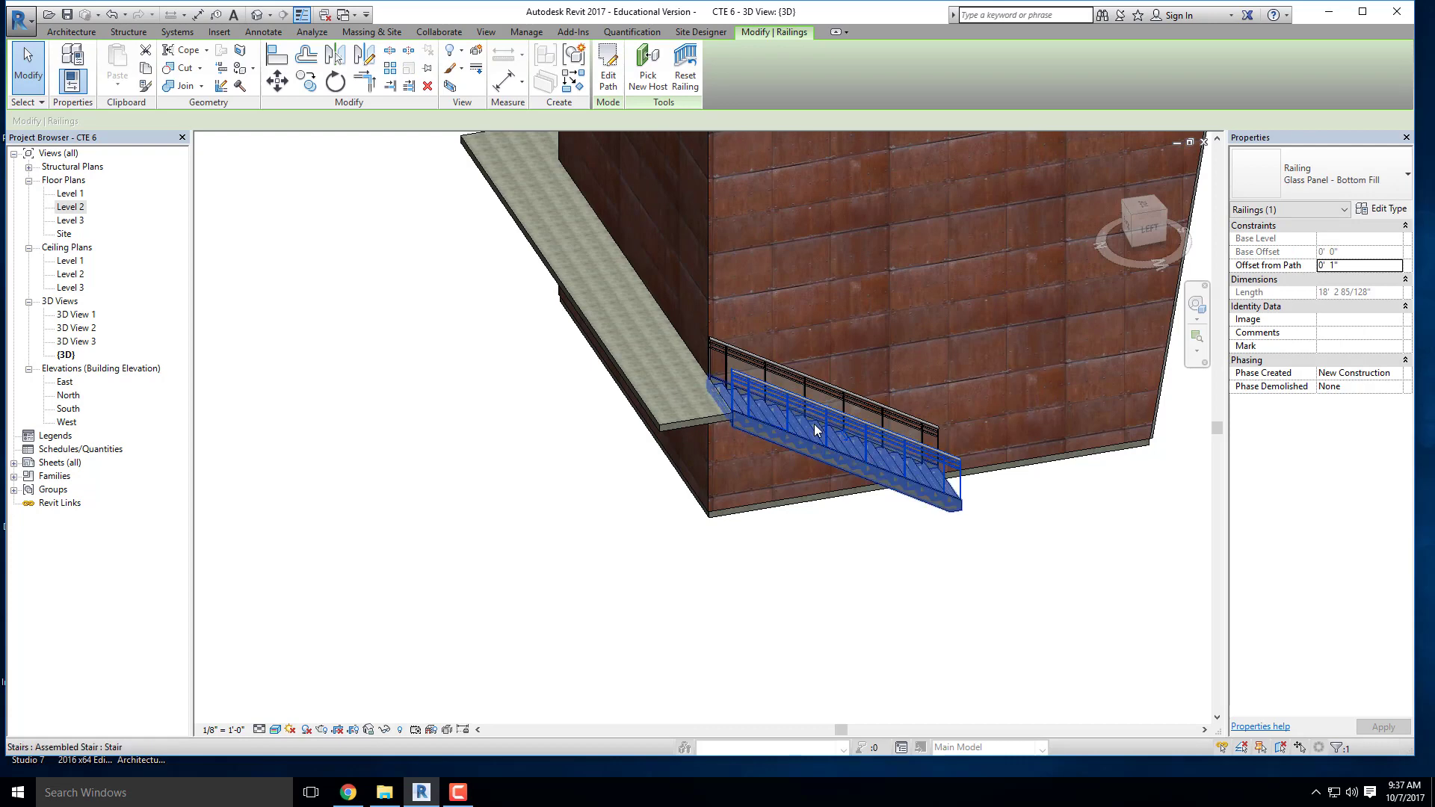
left_click(609, 81)
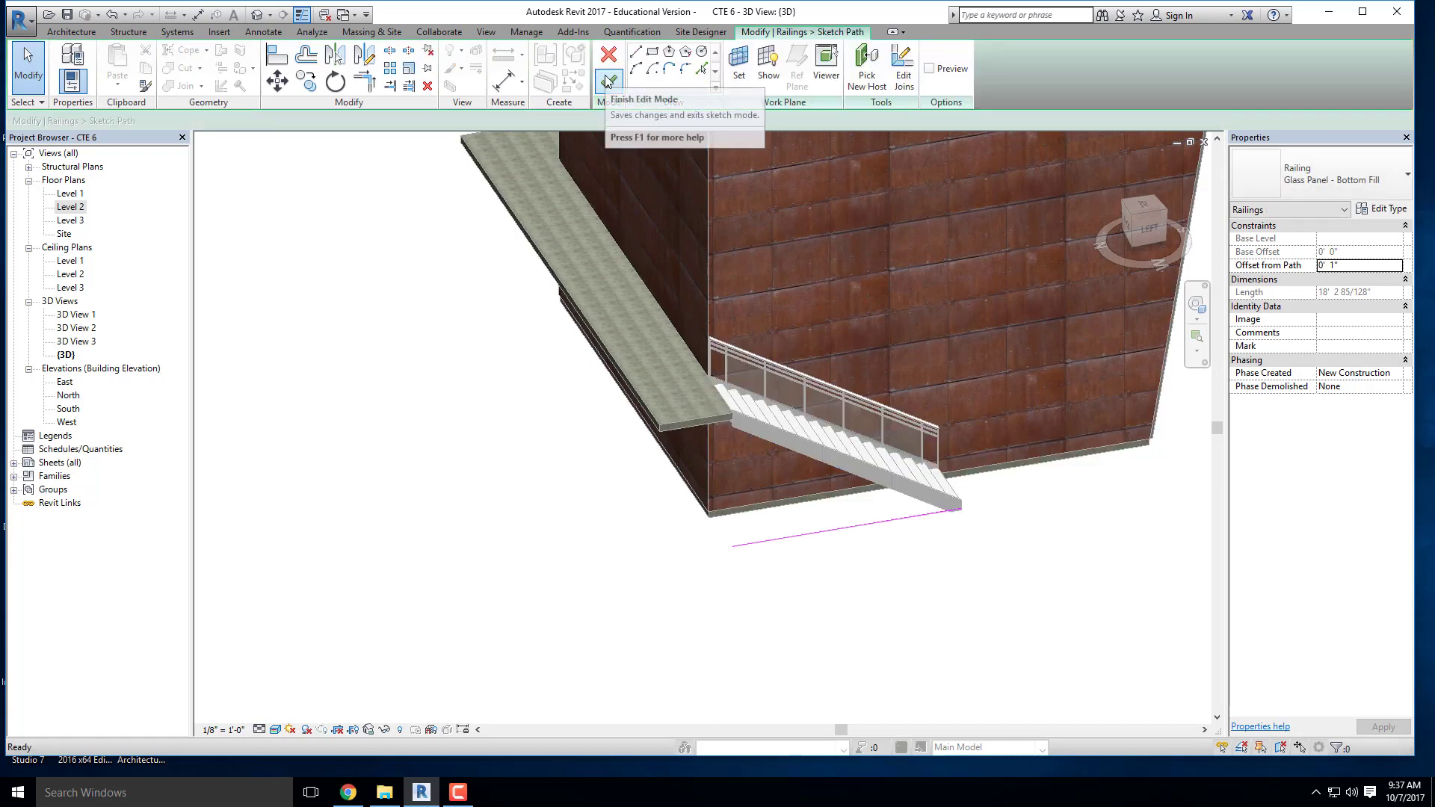
scroll(599, 371, "down", 2)
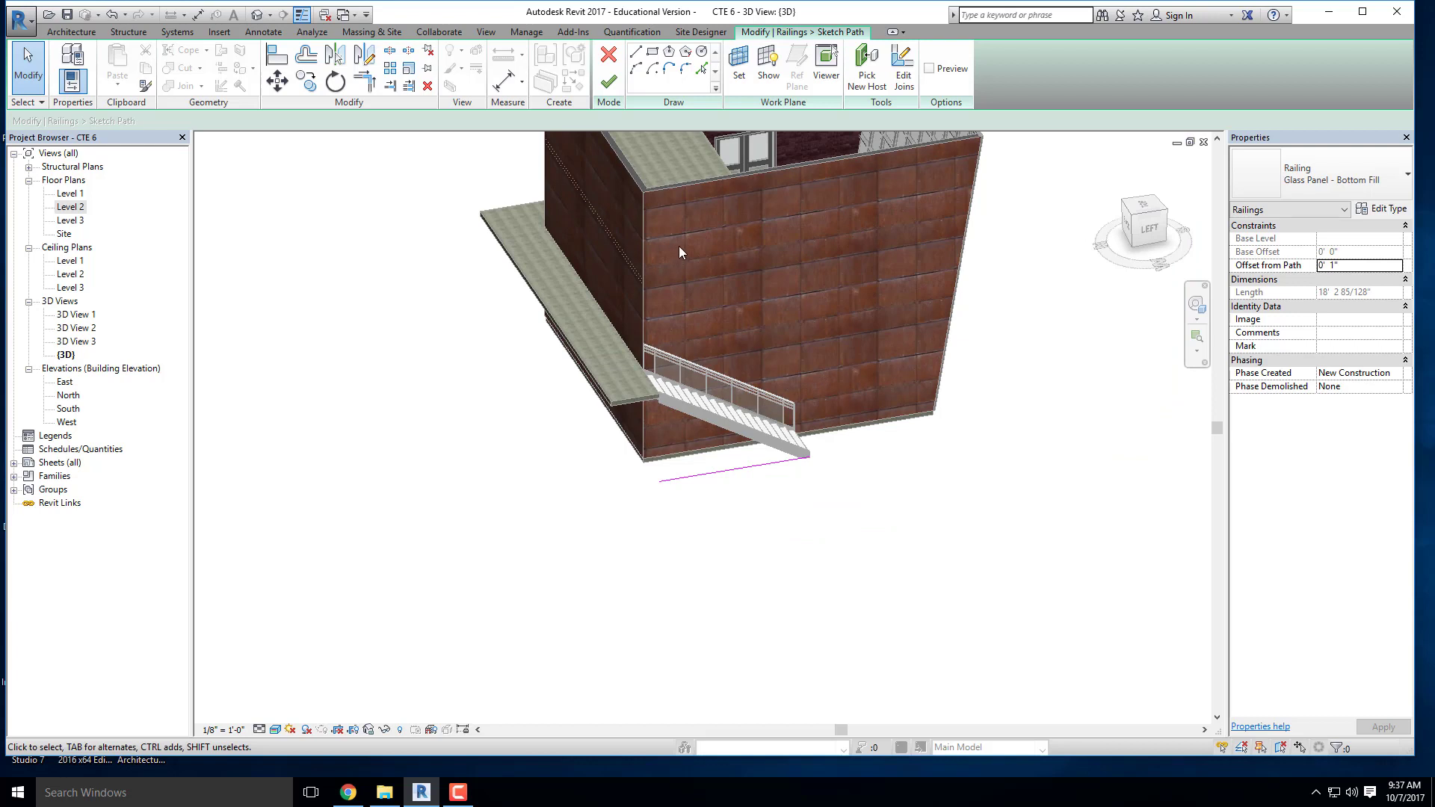
left_click(1143, 206)
scroll(875, 520, "up", 10)
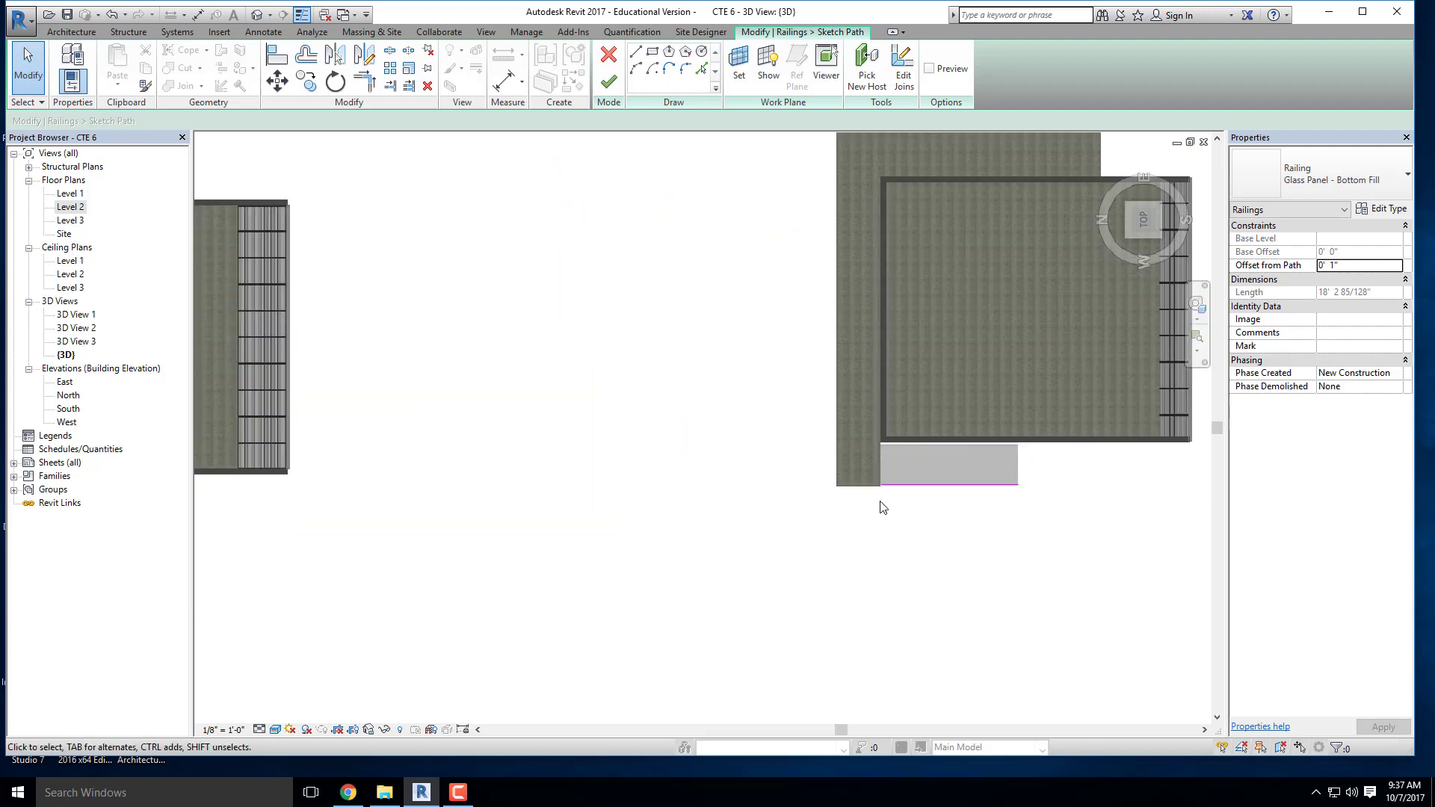
Step: Extend the railing path with a 4'-10" line from the stair to near the balcony's northwest corner, and a line along its north edge
left_click(636, 50)
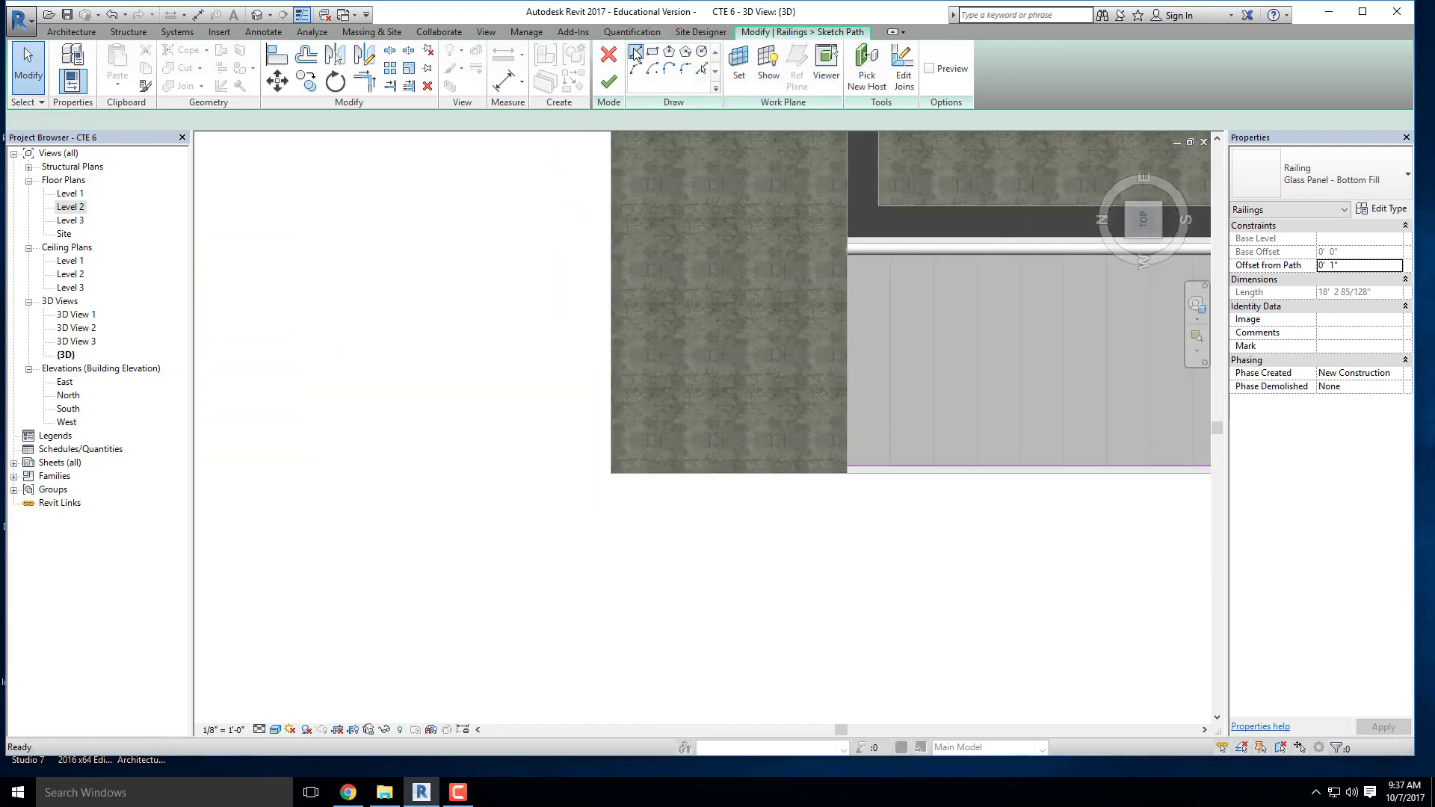
left_click(844, 464)
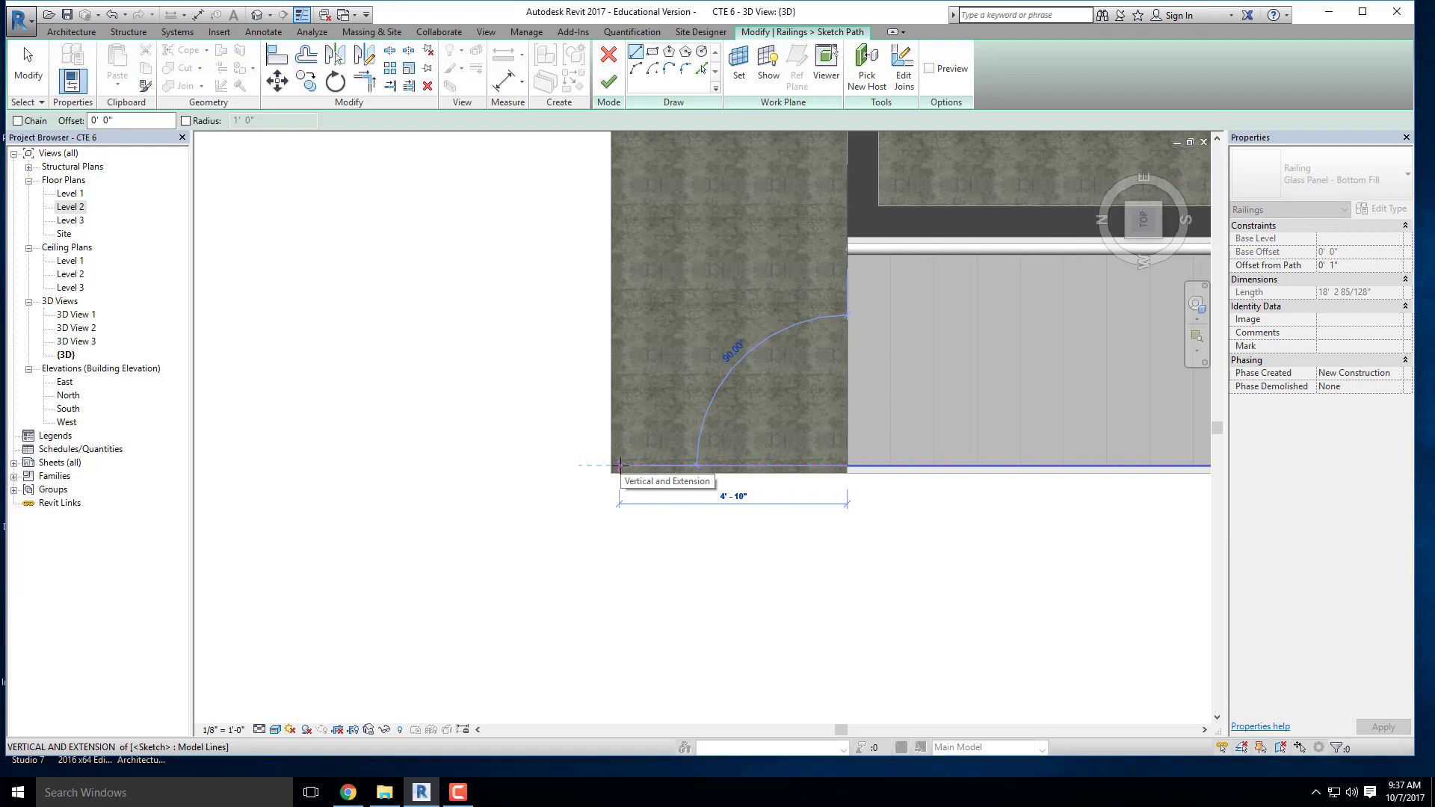
left_click(619, 465)
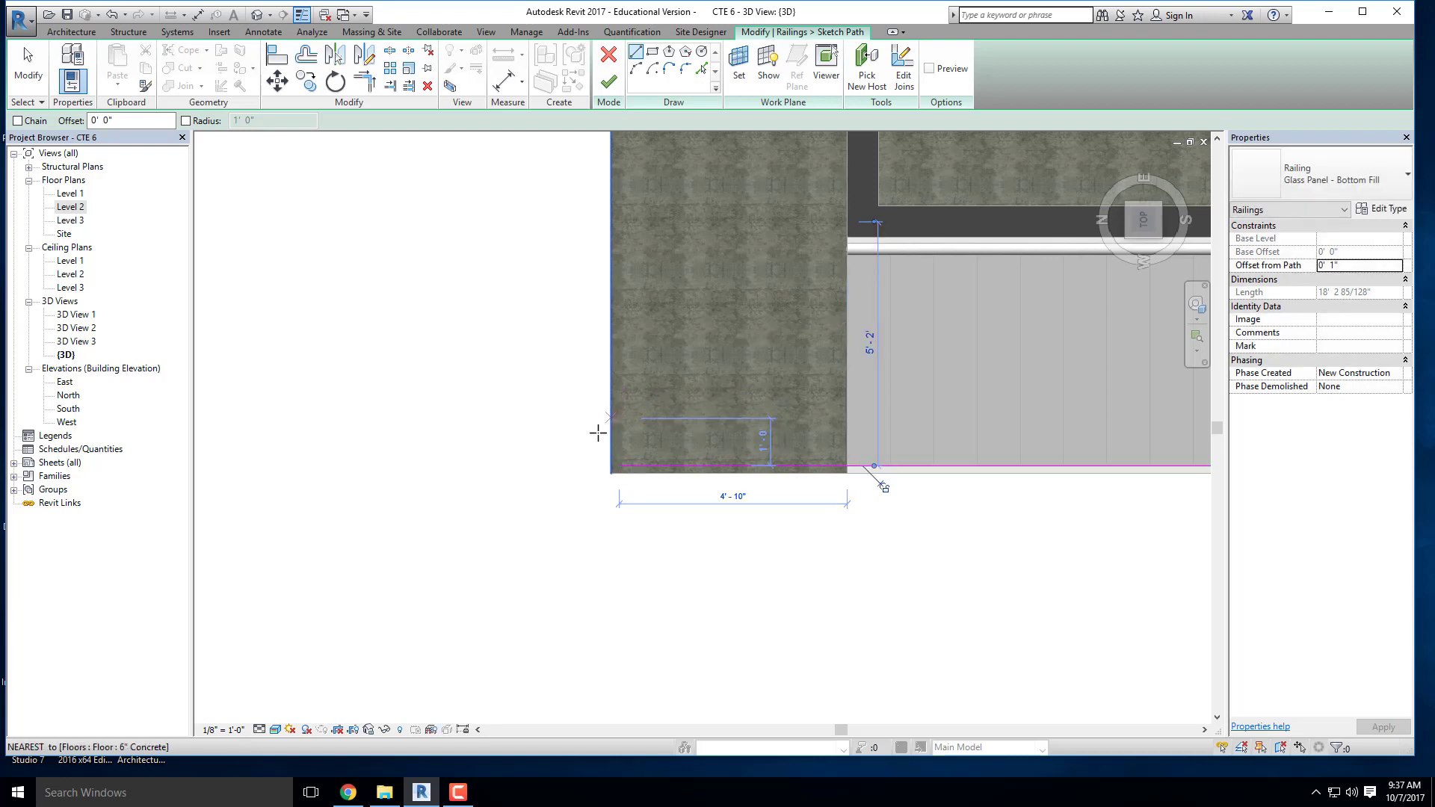
scroll(619, 465, "up", 3)
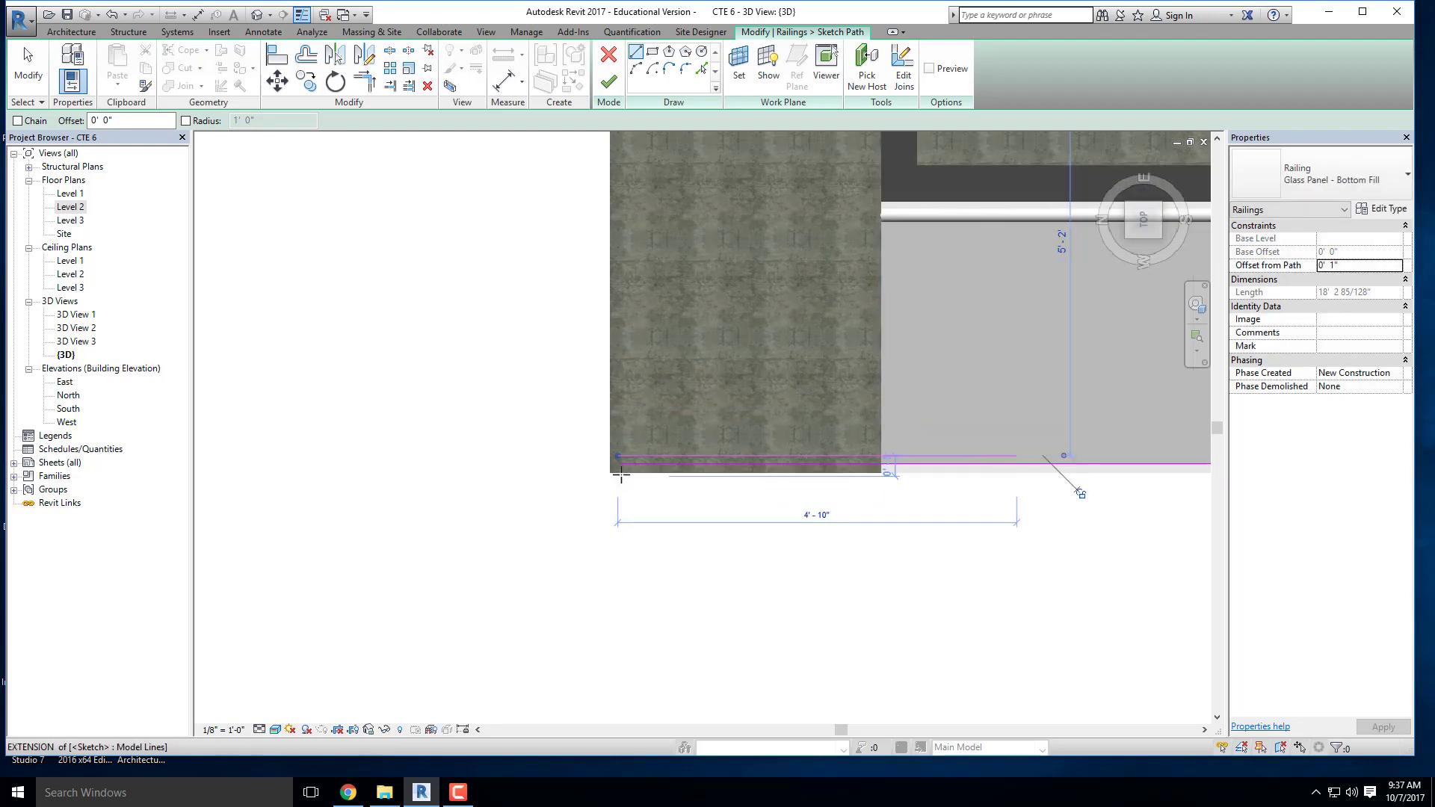
scroll(605, 570, "down", 5)
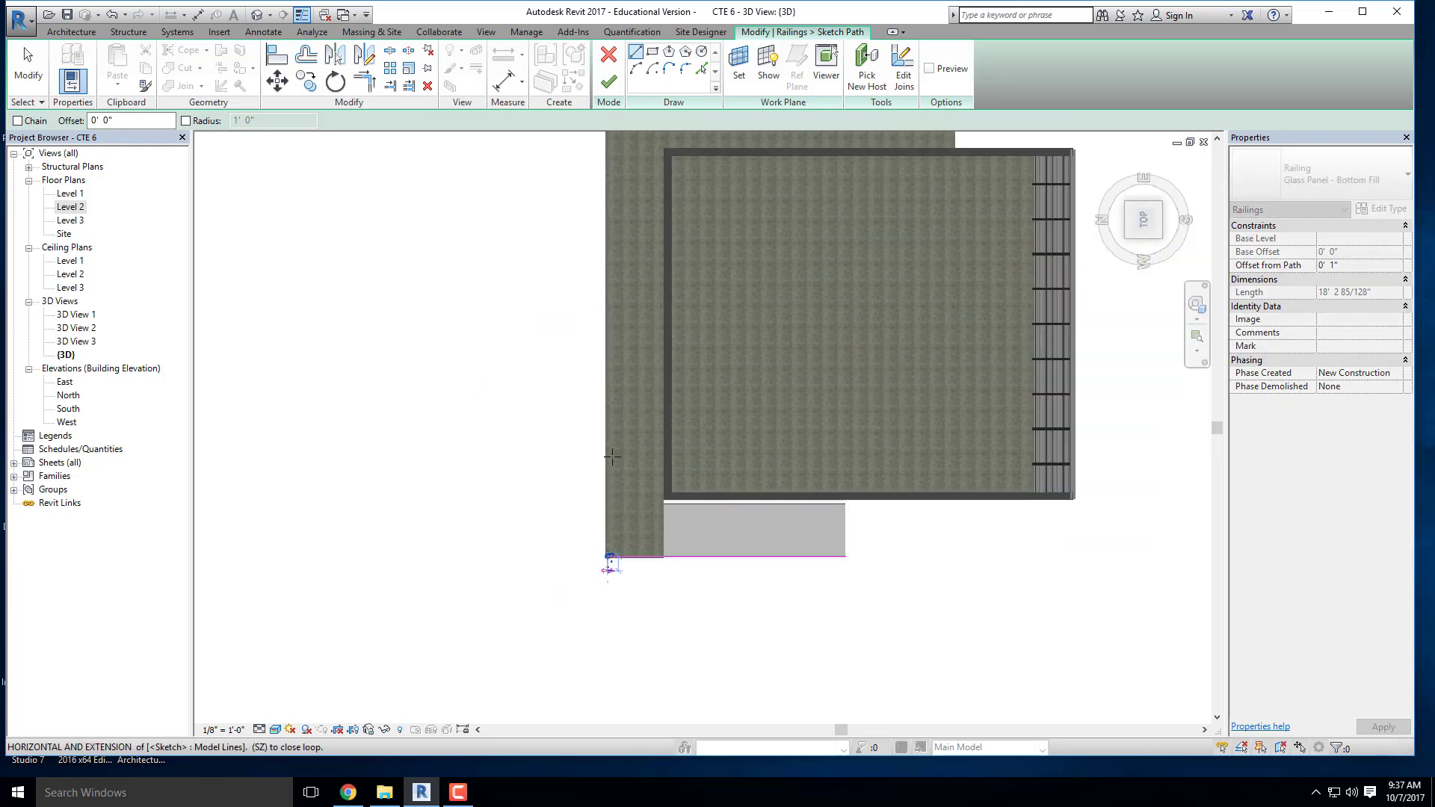
scroll(588, 193, "up", 5)
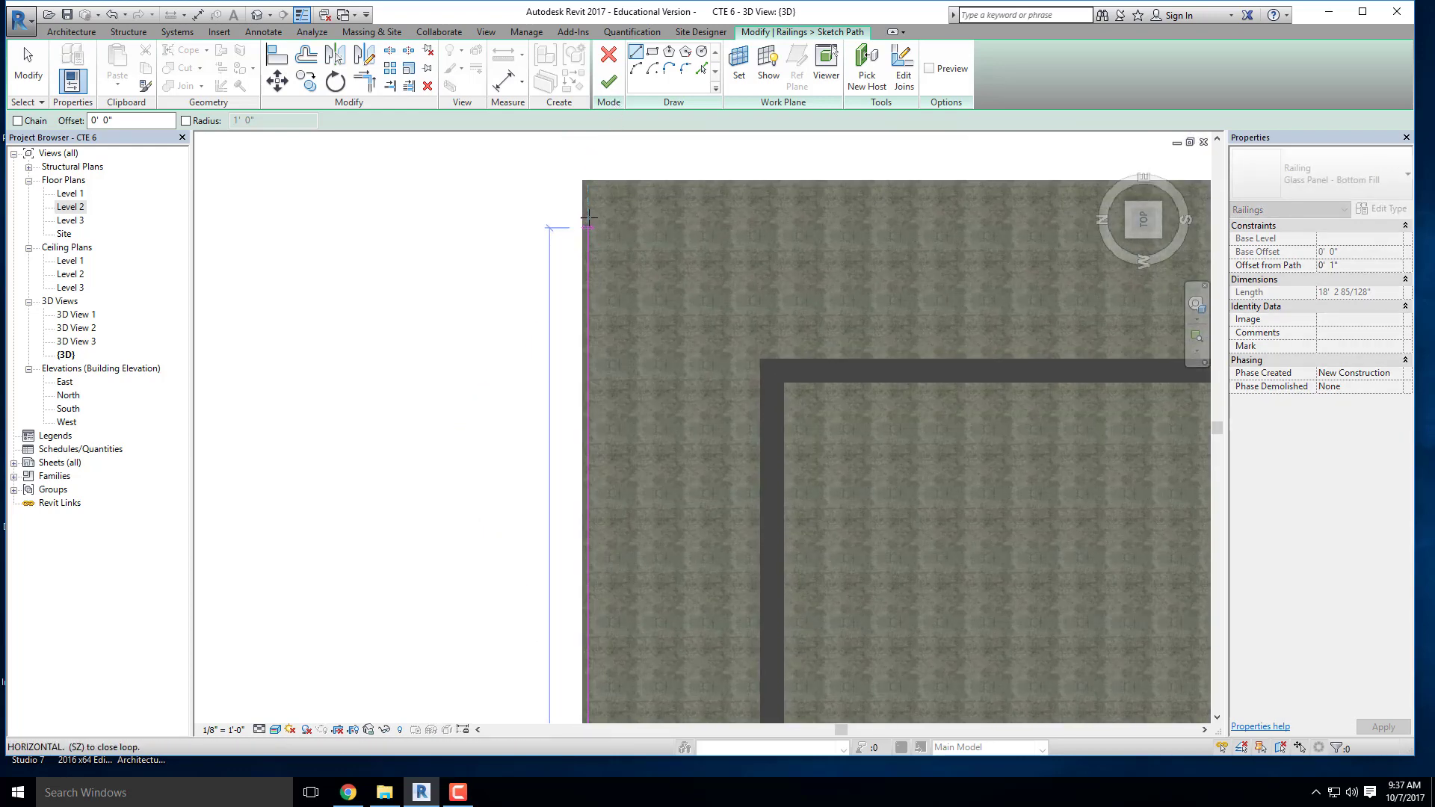
left_click(589, 180)
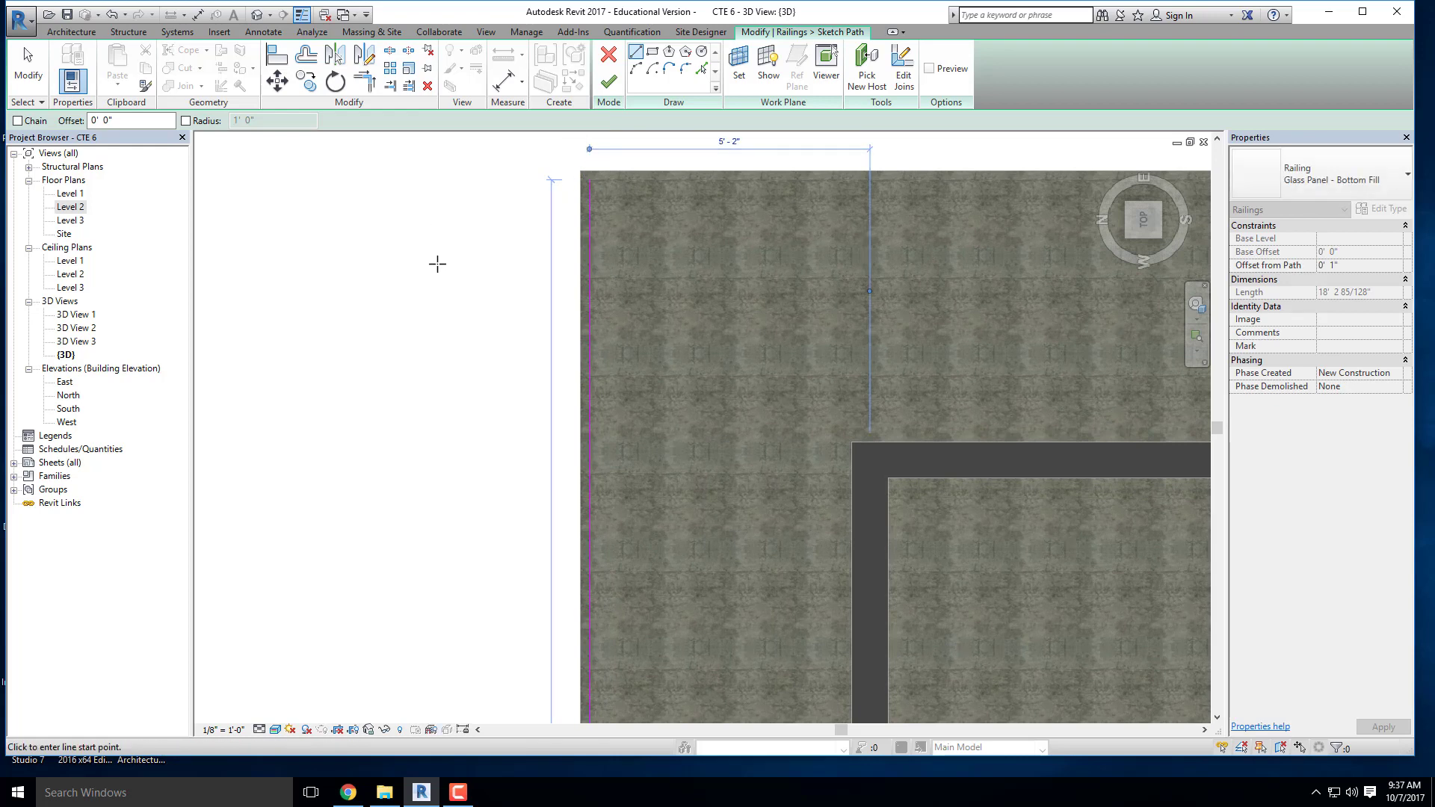
Step: Continue the railing path along the balcony's east edge to its south end, and back to the building wall
left_click(589, 181)
scroll(405, 248, "down", 5)
scroll(1124, 218, "up", 1)
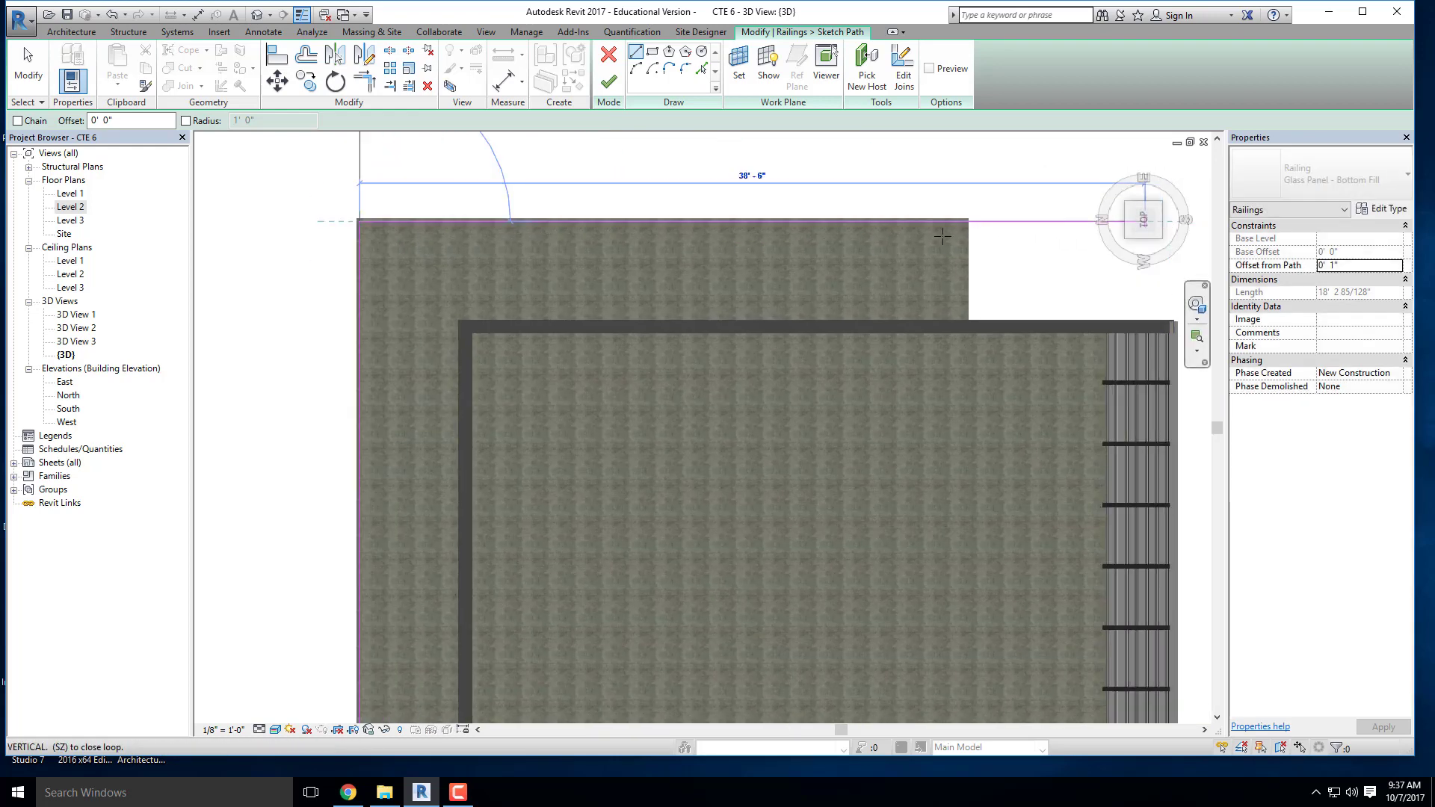
scroll(954, 231, "up", 4)
left_click(957, 196)
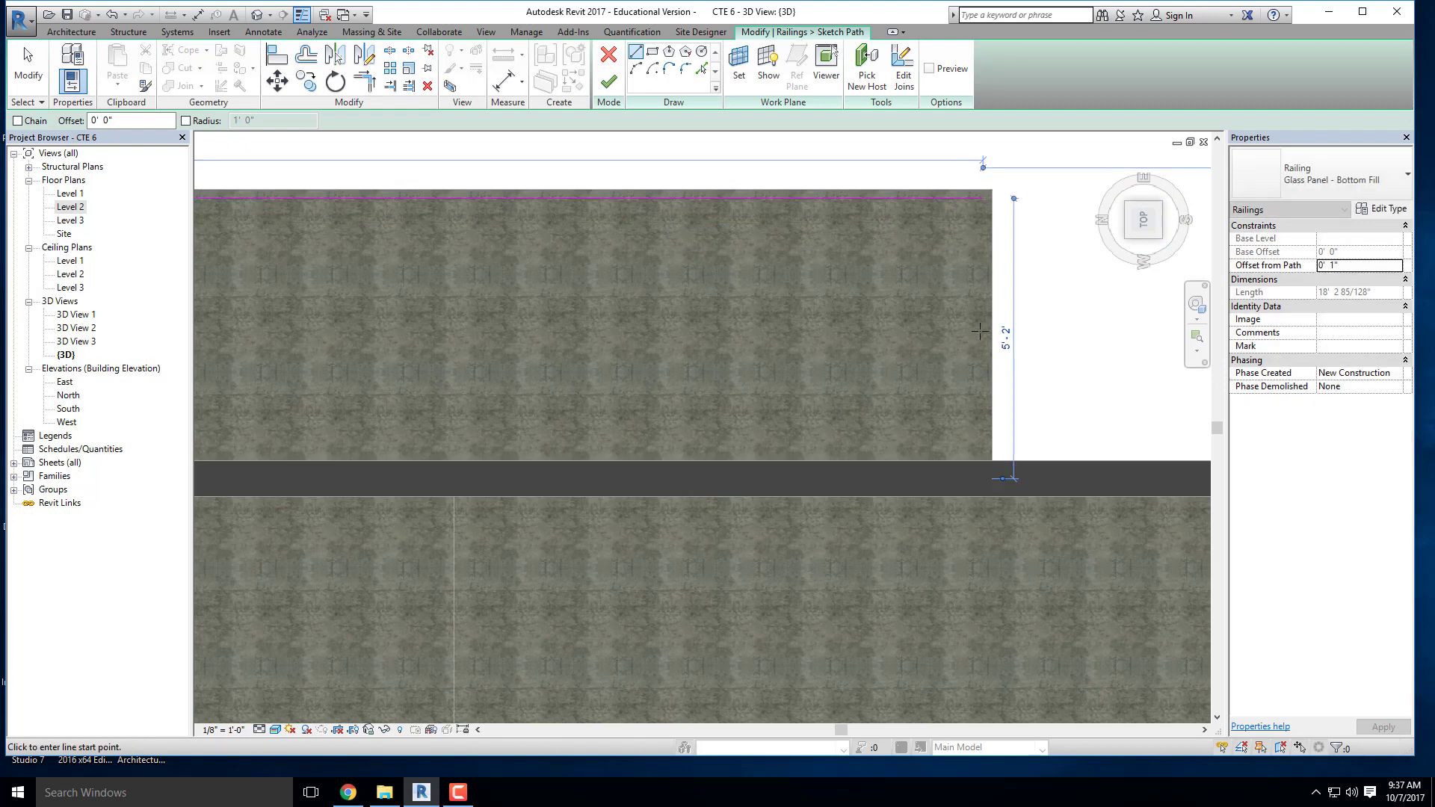
left_click(980, 198)
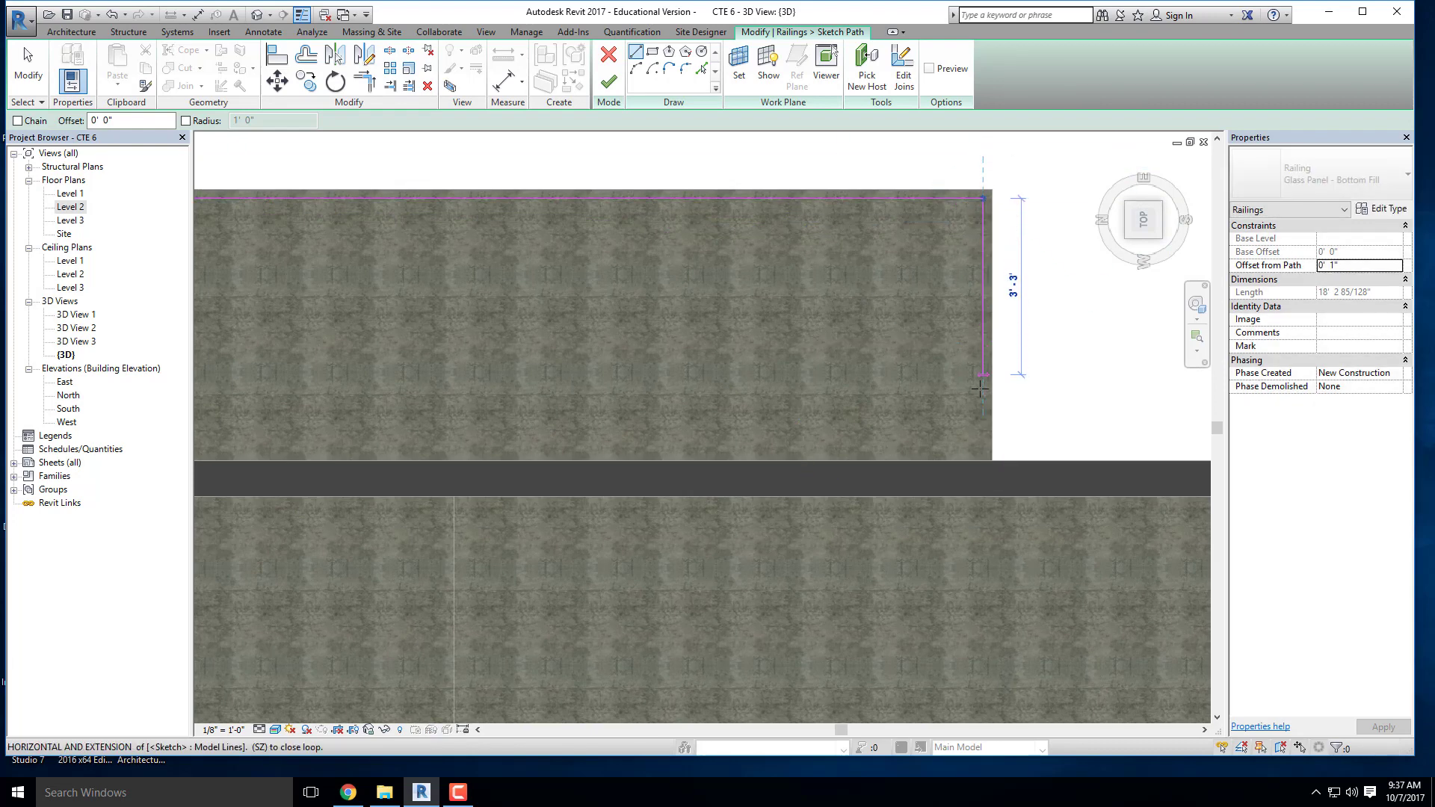
left_click(982, 461)
Step: Check the path lines around the balcony corner and stair connection, and finish the railing path edit
scroll(964, 398, "down", 6)
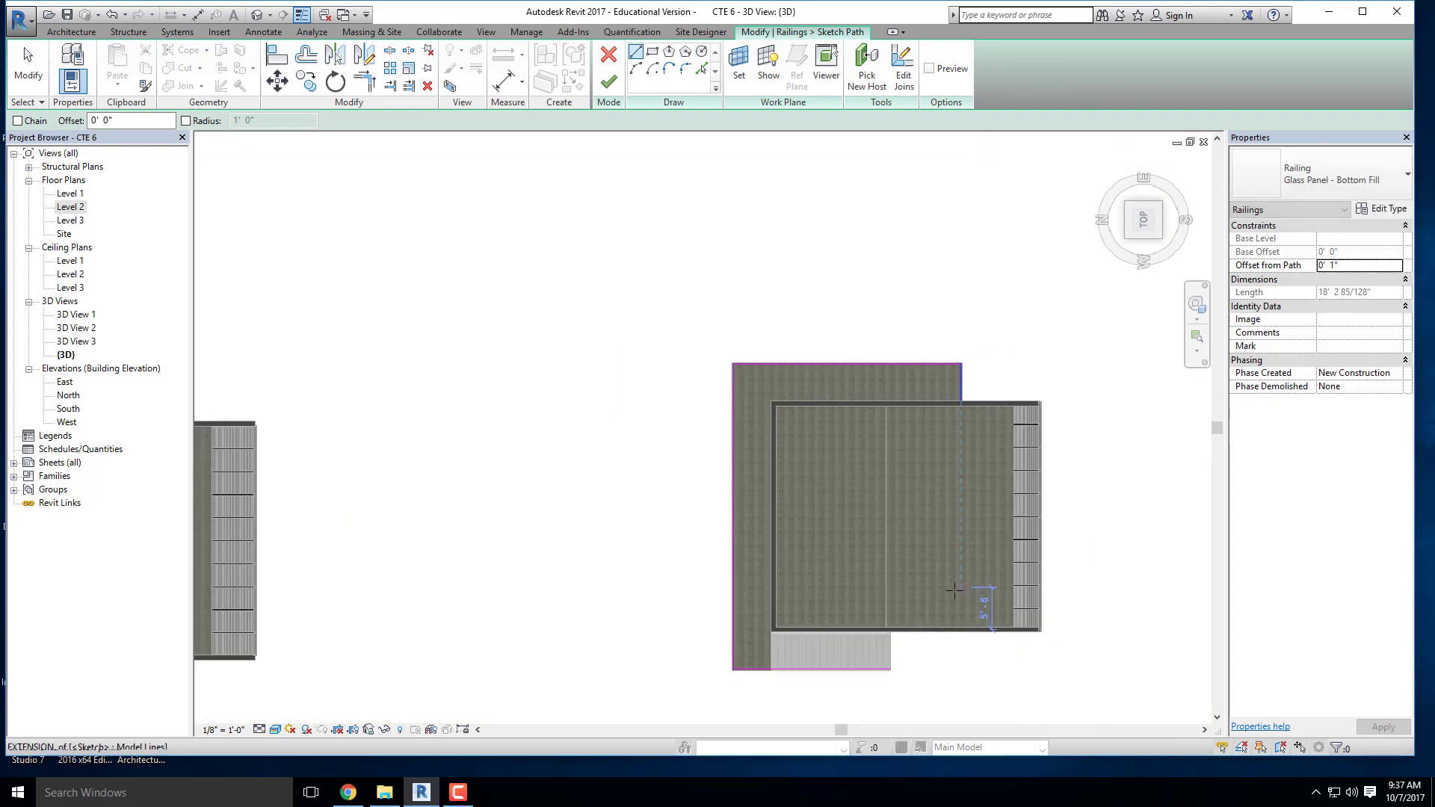
middle_click_drag(916, 626, 864, 300)
scroll(664, 339, "up", 6)
scroll(748, 374, "up", 5)
key("Escape")
scroll(850, 331, "up", 5)
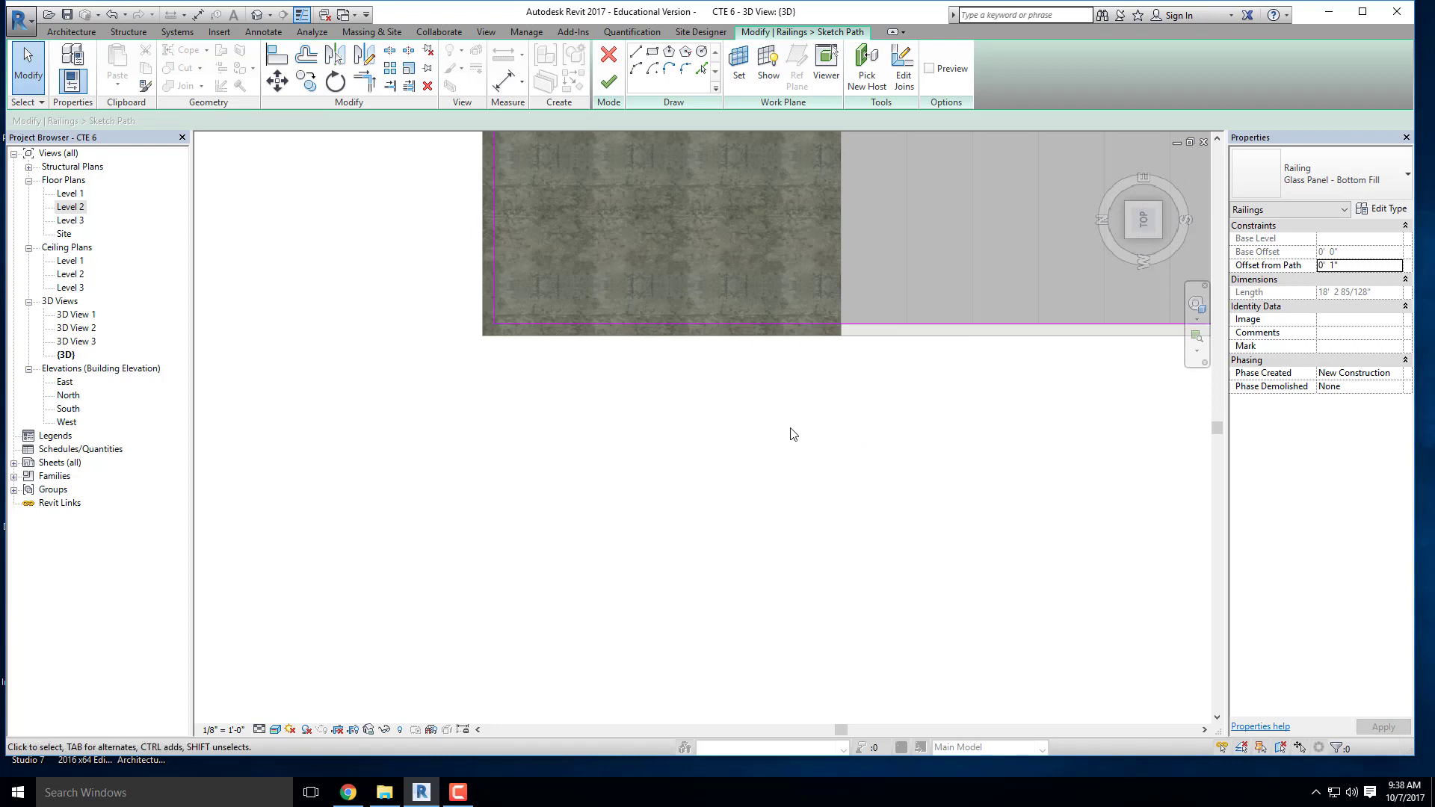
middle_click_drag(782, 467, 738, 530)
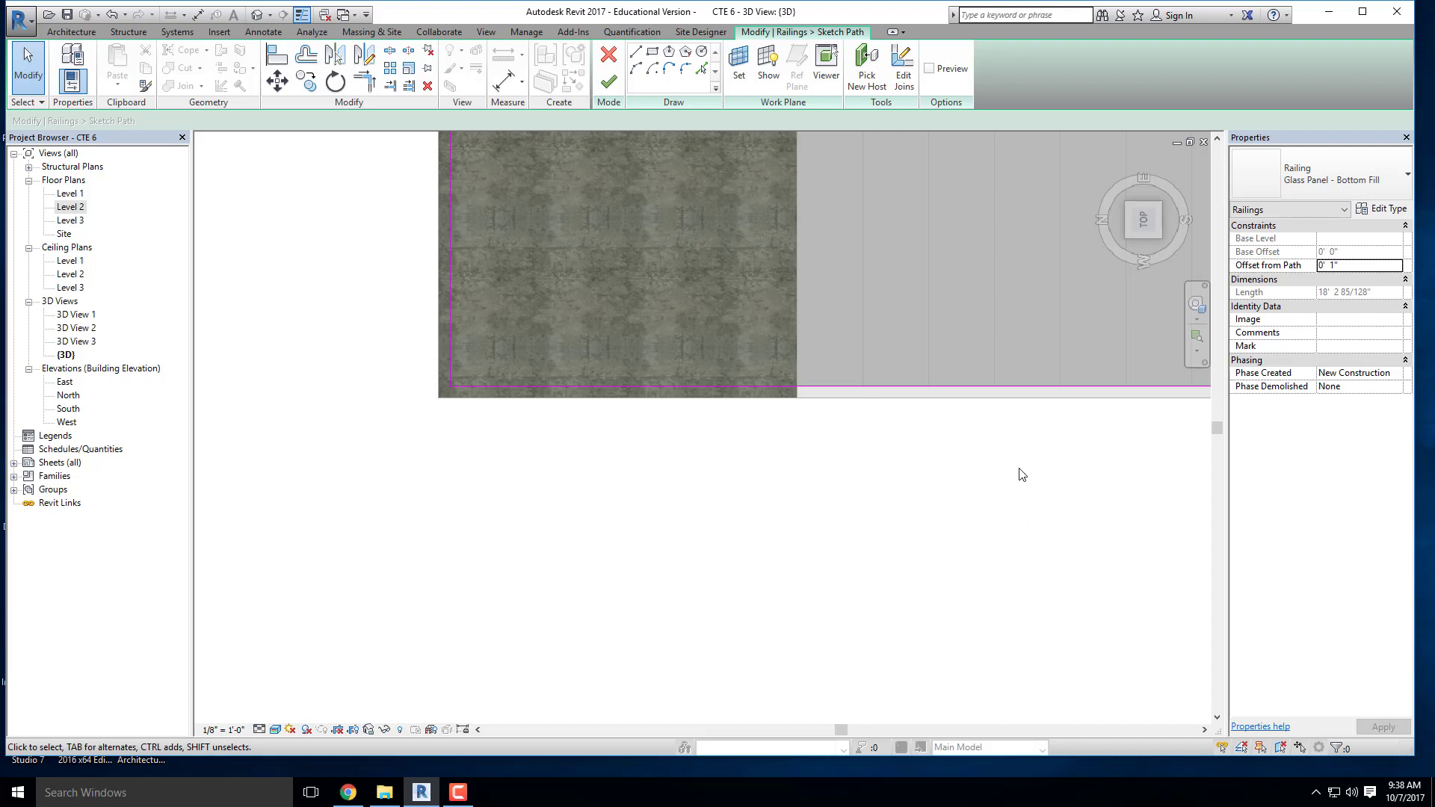
middle_click_drag(694, 371, 706, 469)
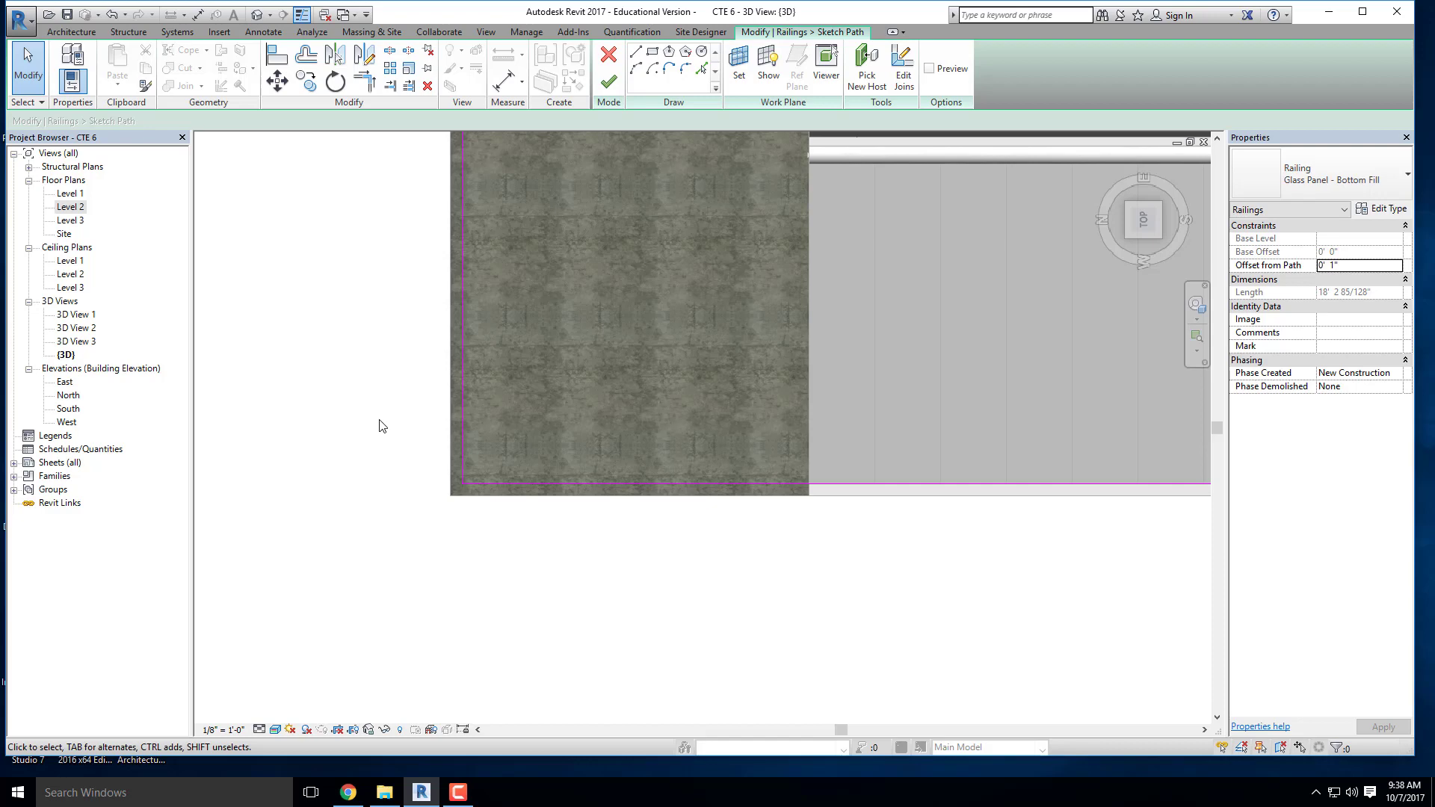
scroll(448, 456, "down", 3)
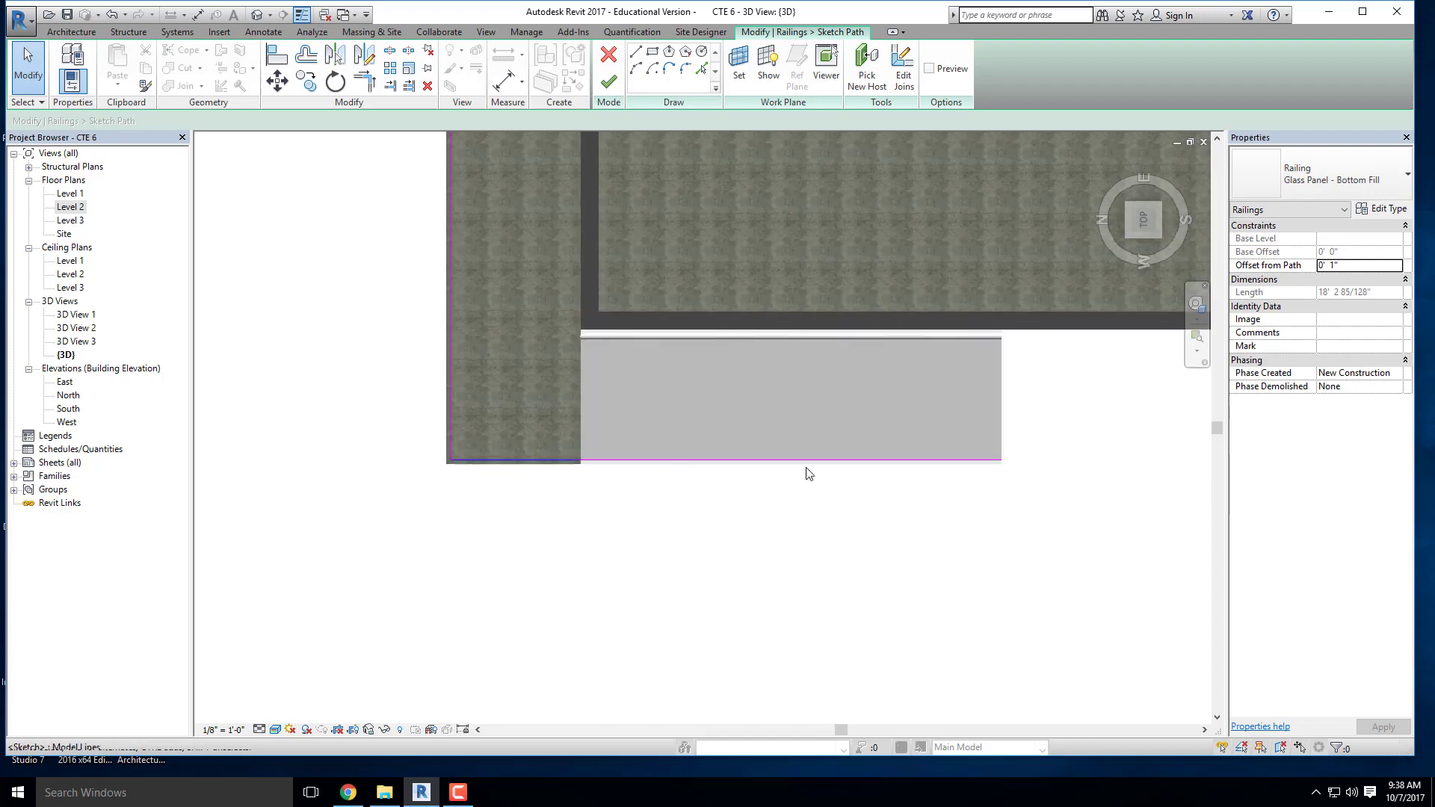
left_click(609, 81)
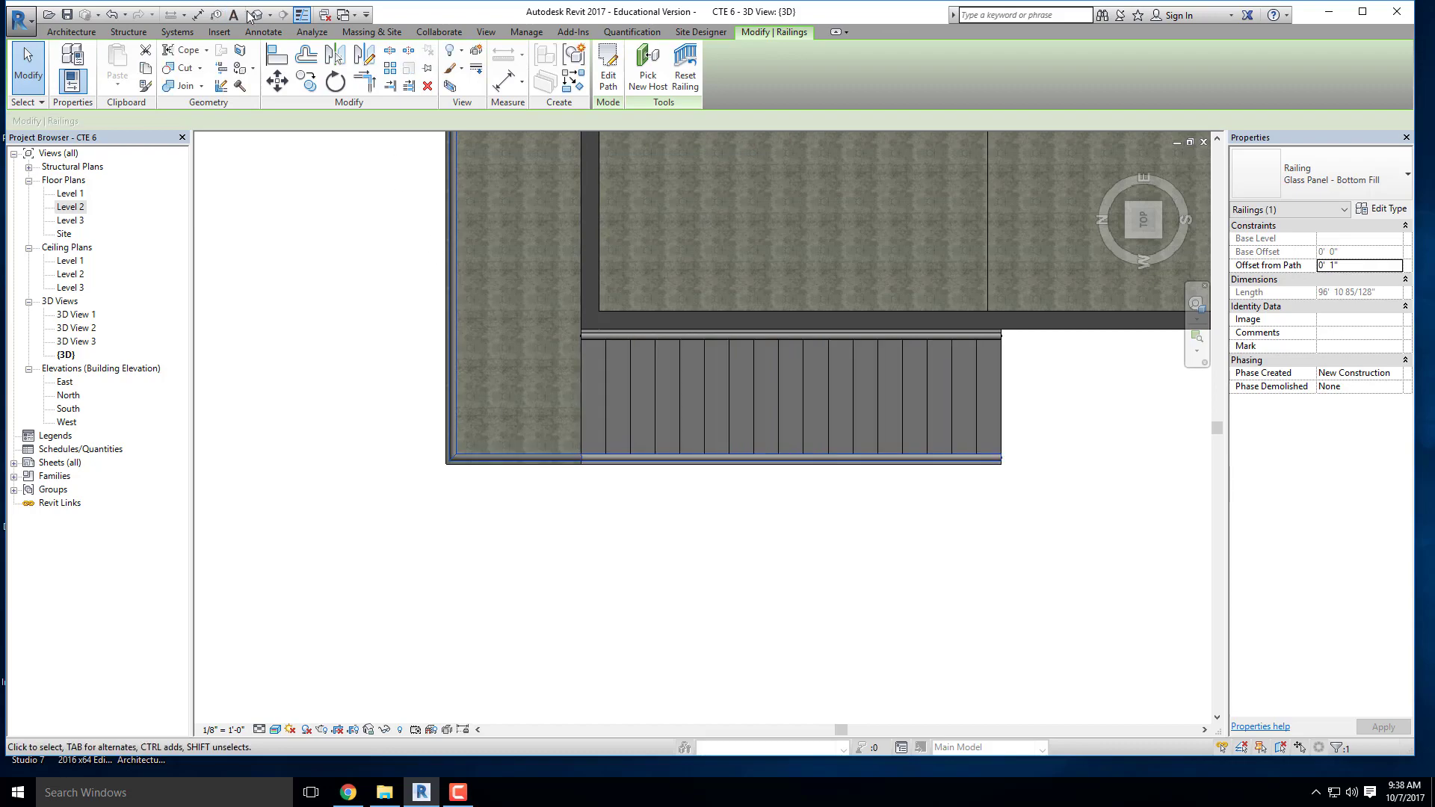
Step: In the default 3D view, examine the glass railing where it runs from the balcony down the stair
left_click(256, 15)
middle_click_drag(646, 523, 595, 344, "shift")
middle_click_drag(595, 344, 530, 486)
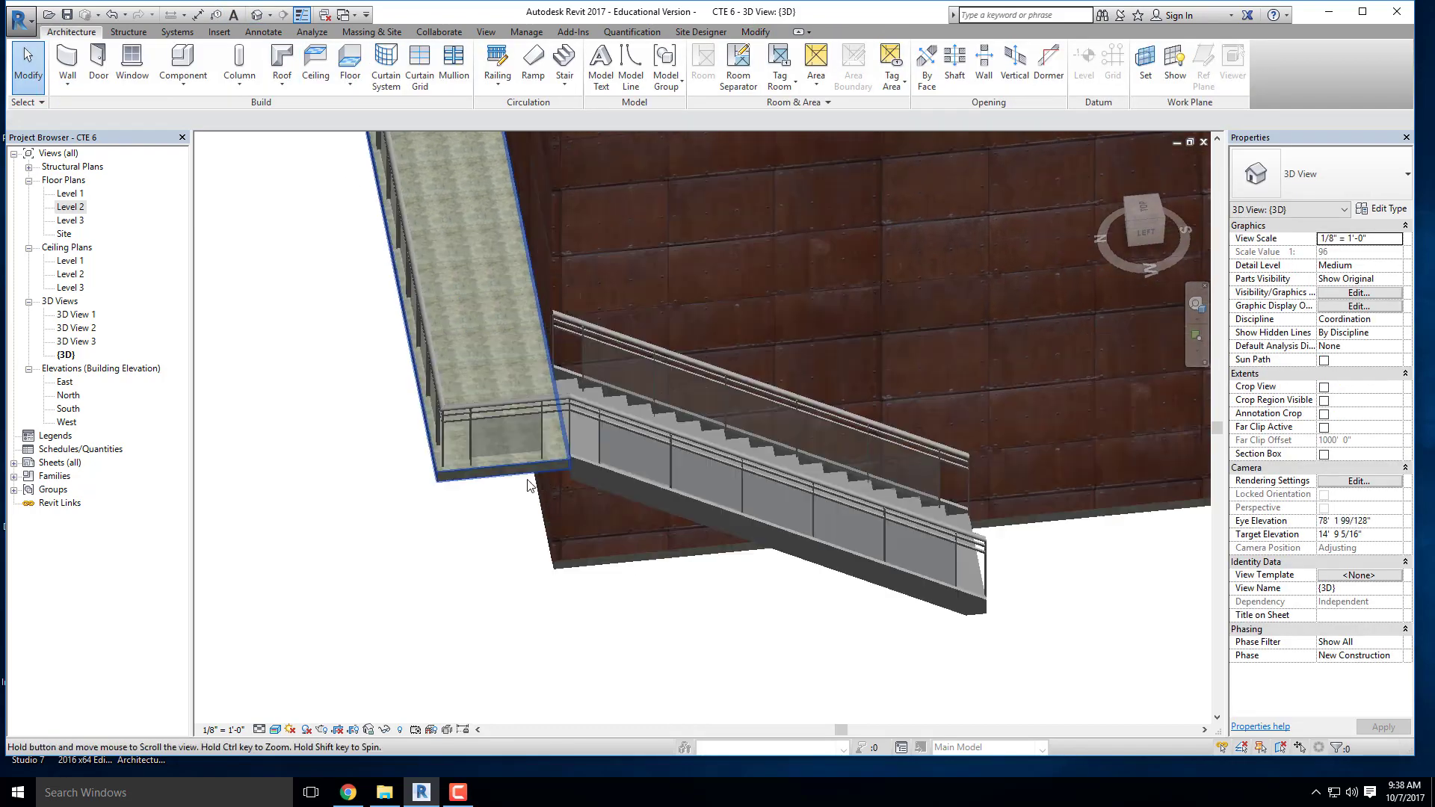
scroll(570, 378, "up", 6)
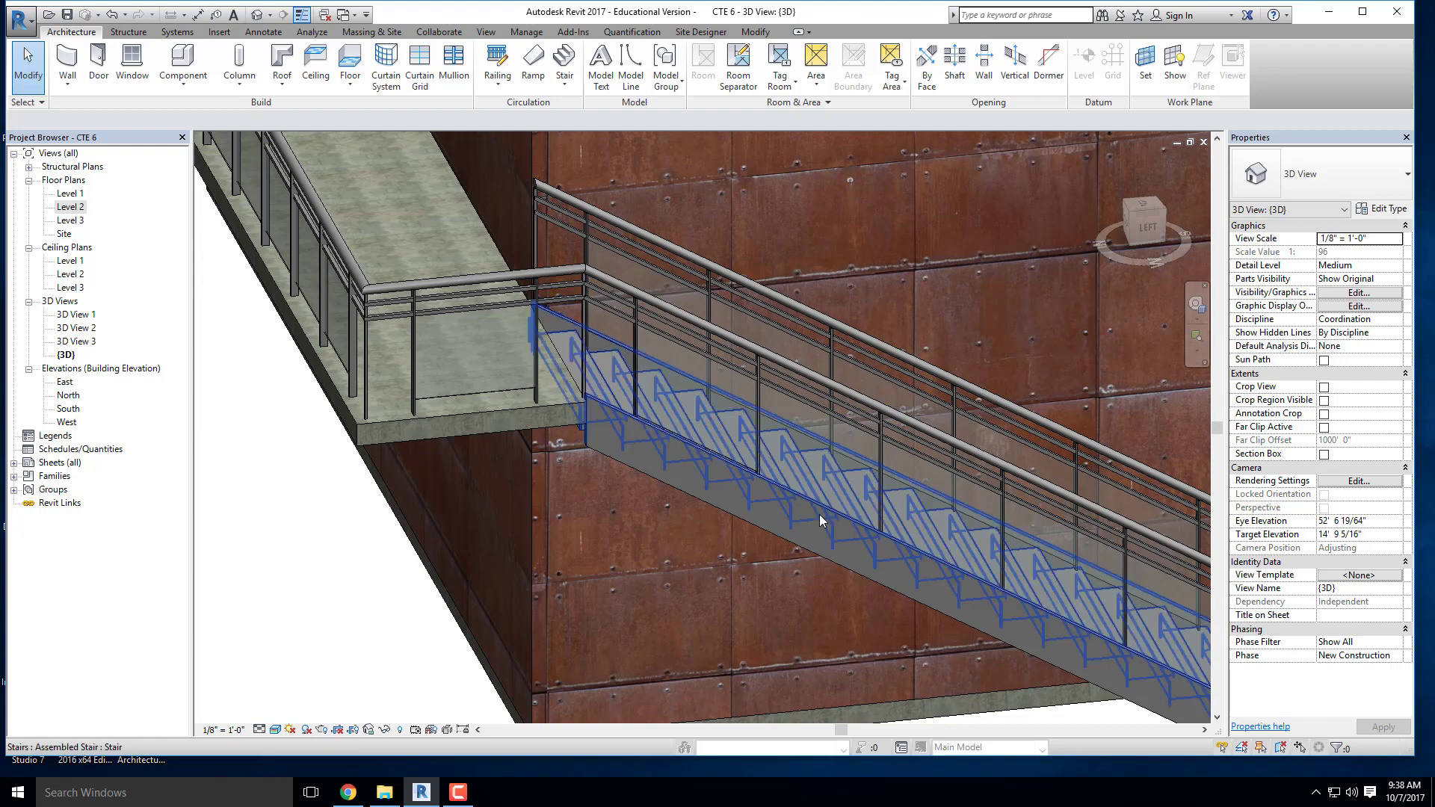
scroll(537, 374, "down", 2)
scroll(536, 375, "down", 3)
Step: Compare the building's door side with the example building, examining its balcony railing, support columns and storefront windows
middle_click_drag(474, 414, 653, 395, "shift")
middle_click_drag(341, 367, 652, 465)
scroll(723, 374, "down", 3)
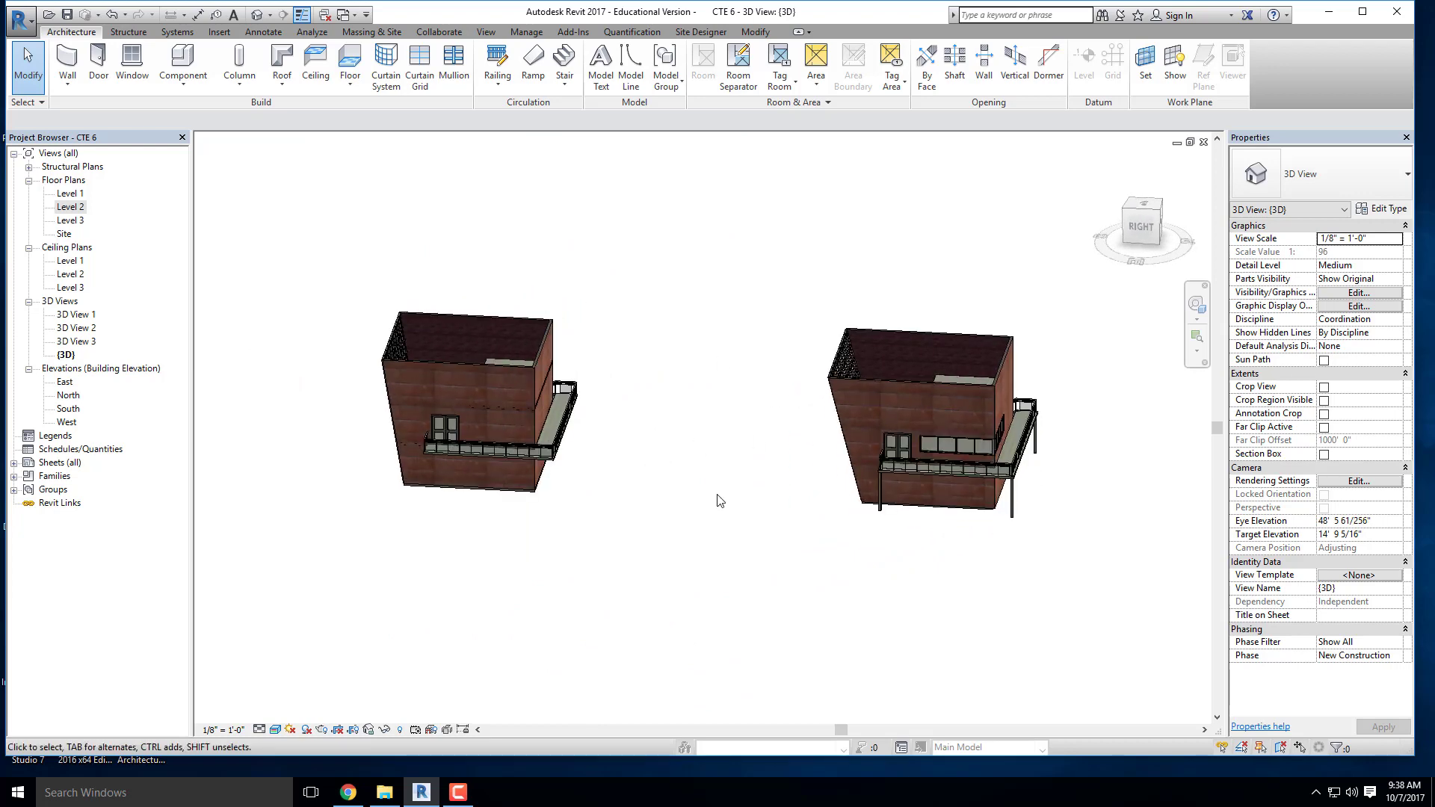
scroll(535, 409, "up", 6)
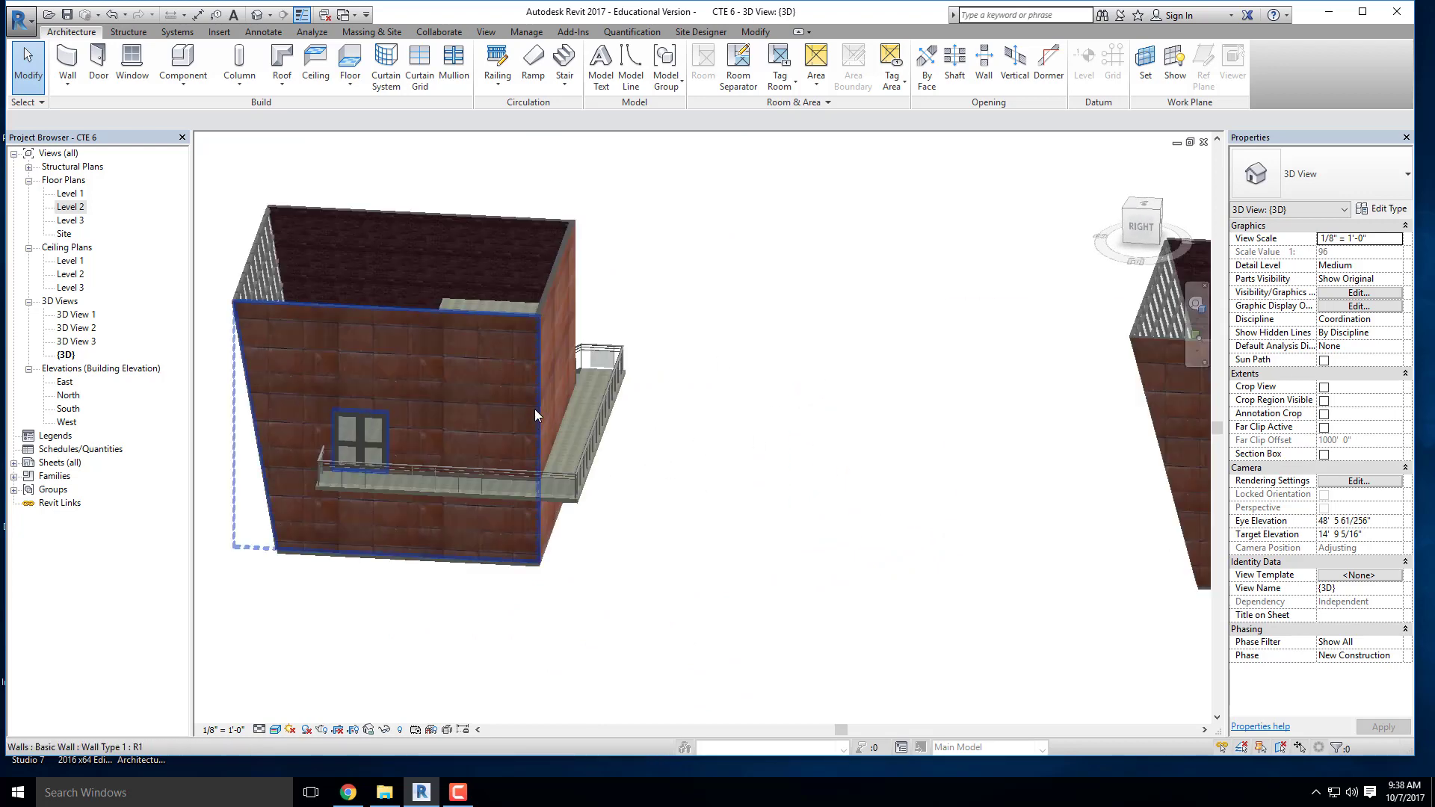
scroll(516, 396, "down", 6)
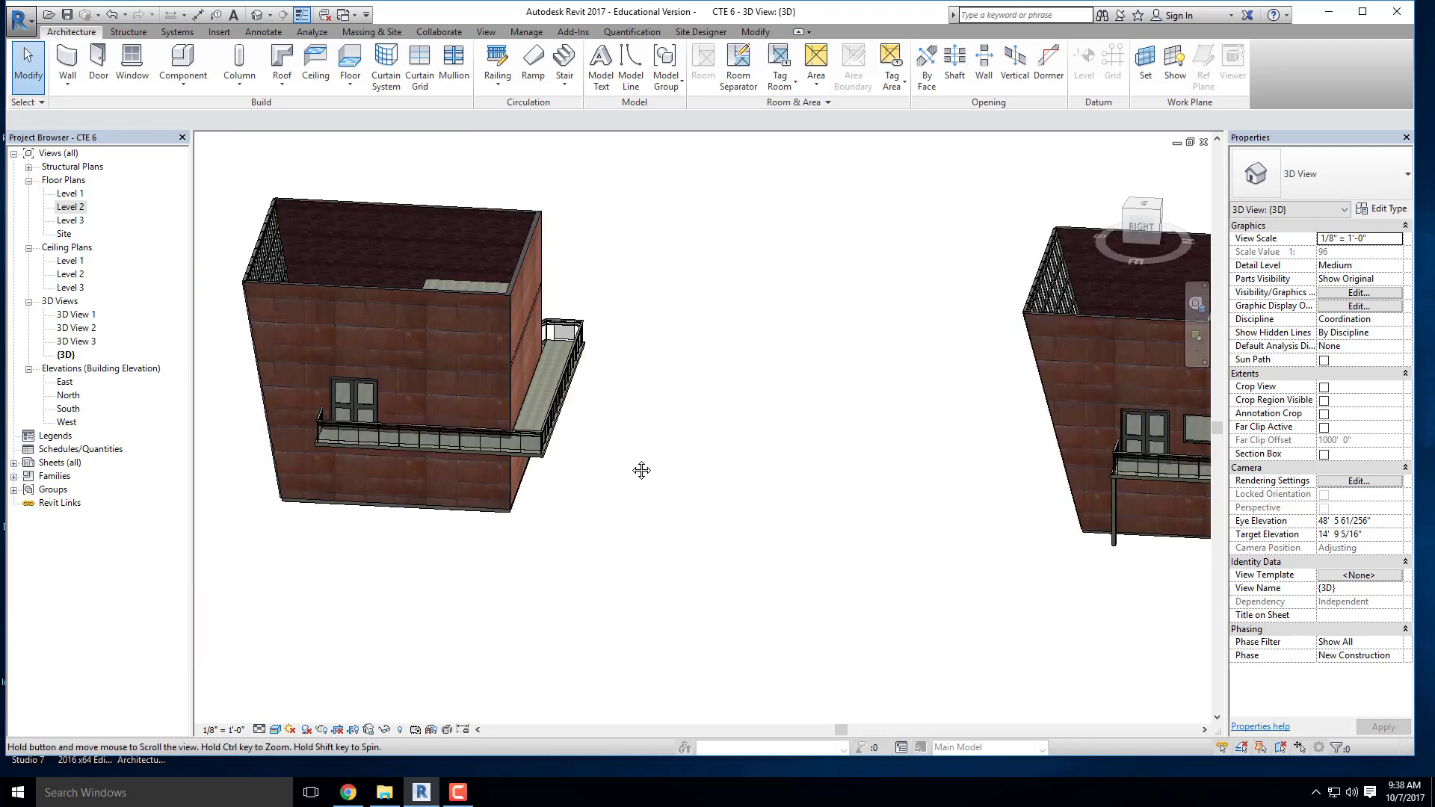
scroll(532, 452, "up", 2)
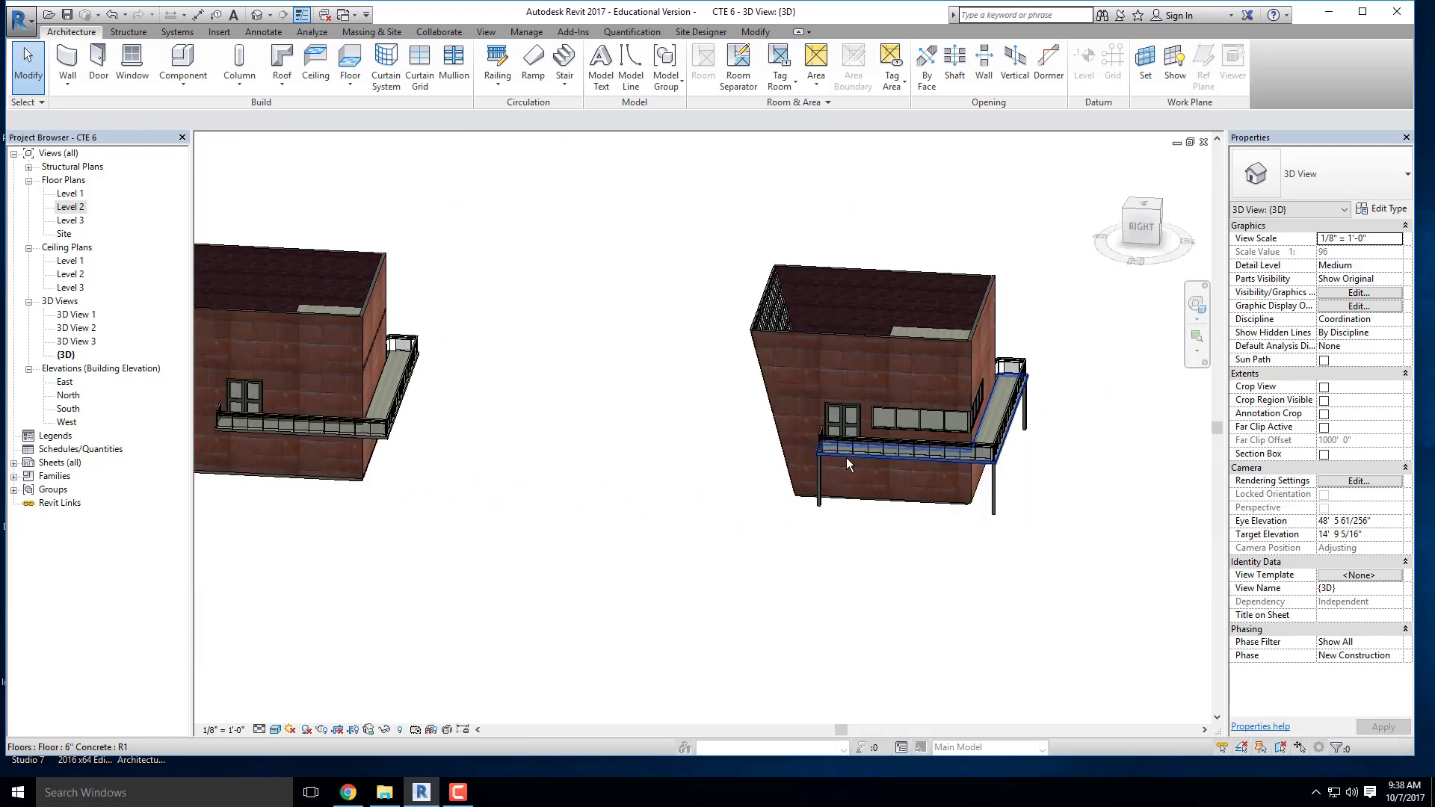
middle_click_drag(846, 457, 819, 487, "shift")
scroll(872, 469, "up", 4)
scroll(871, 464, "up", 2)
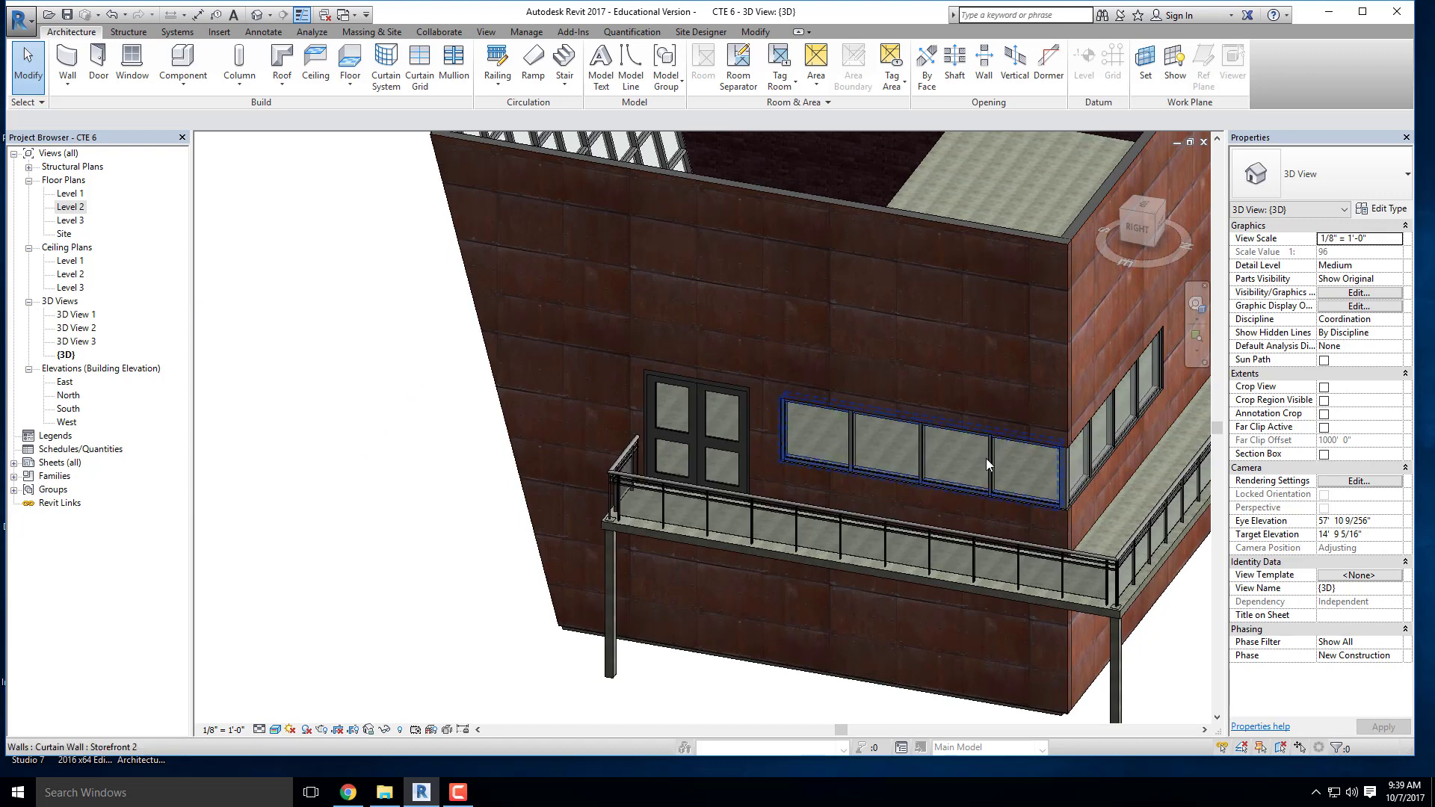
scroll(985, 459, "down", 5)
scroll(418, 419, "down", 3)
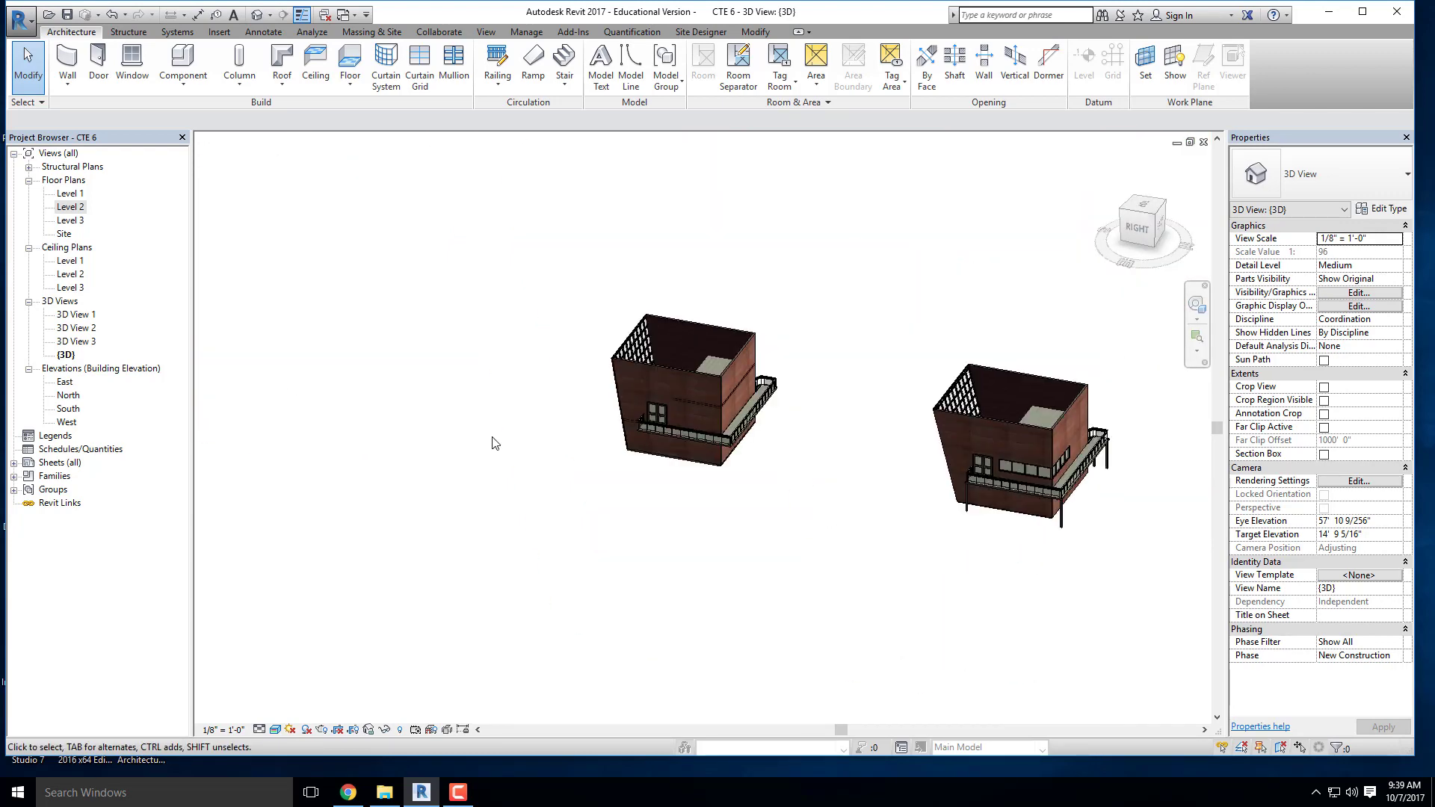
Step: Open the Level 2 floor plan, start an architectural wall and bring up the available wall types
double_click(70, 207)
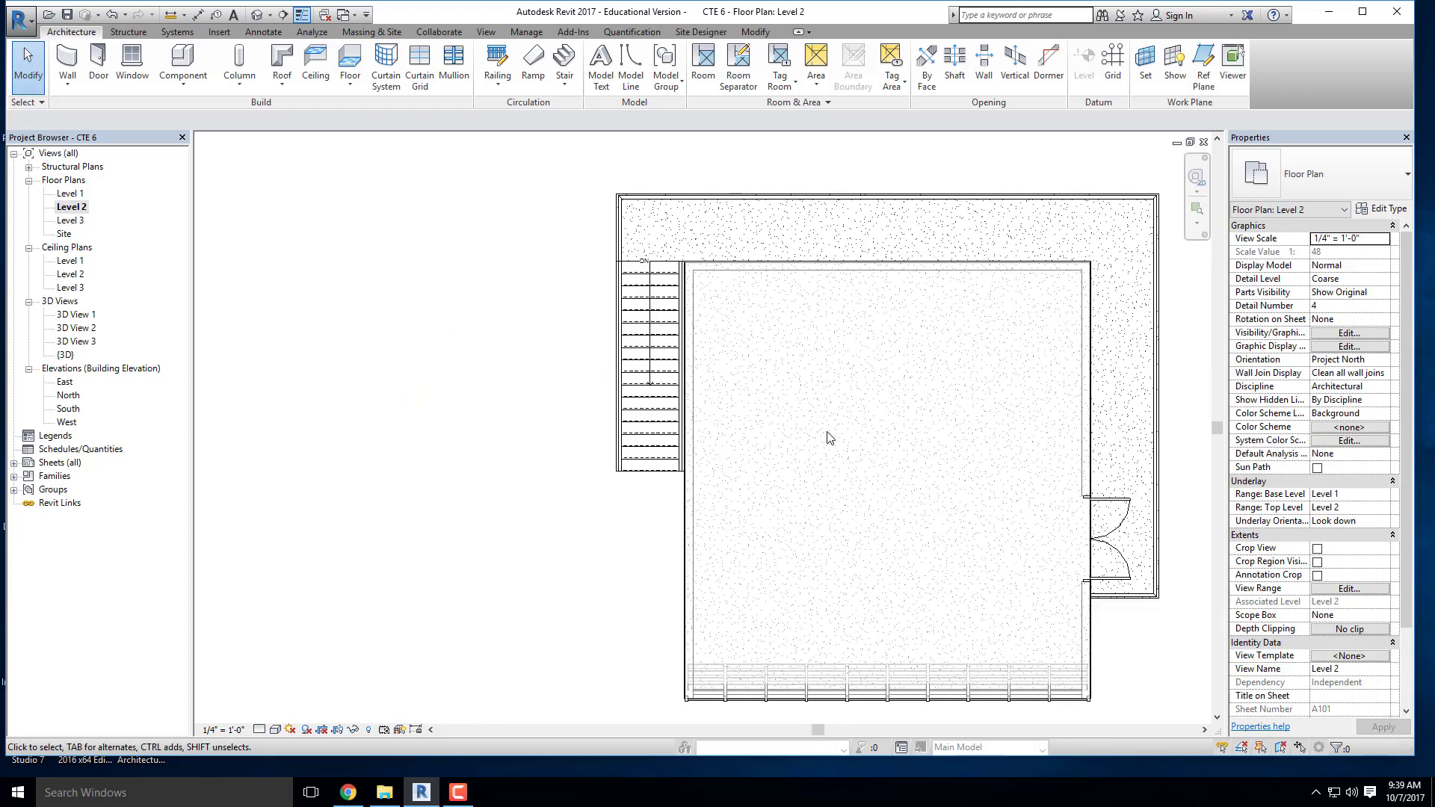
scroll(583, 336, "down", 4)
scroll(807, 269, "up", 8)
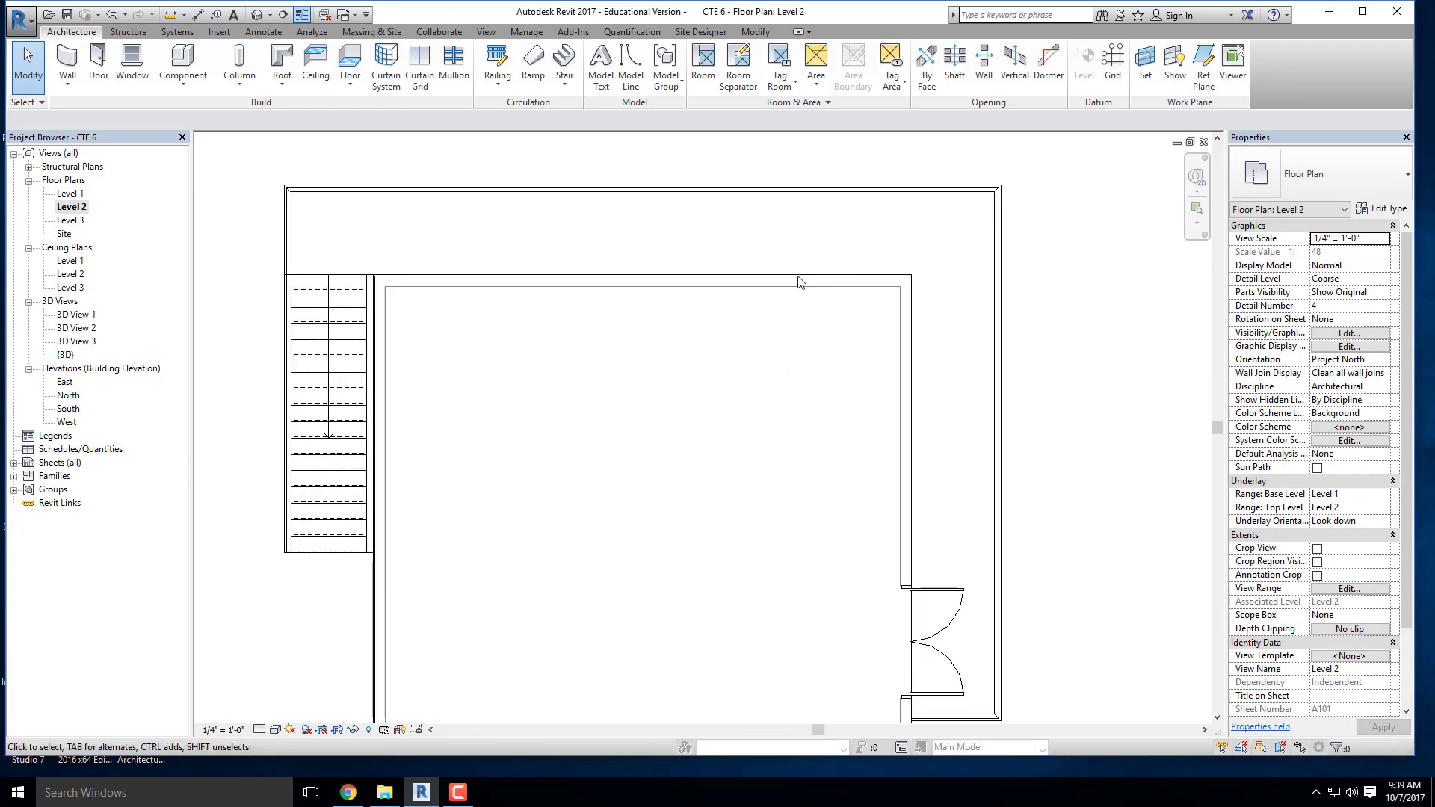
left_click(67, 84)
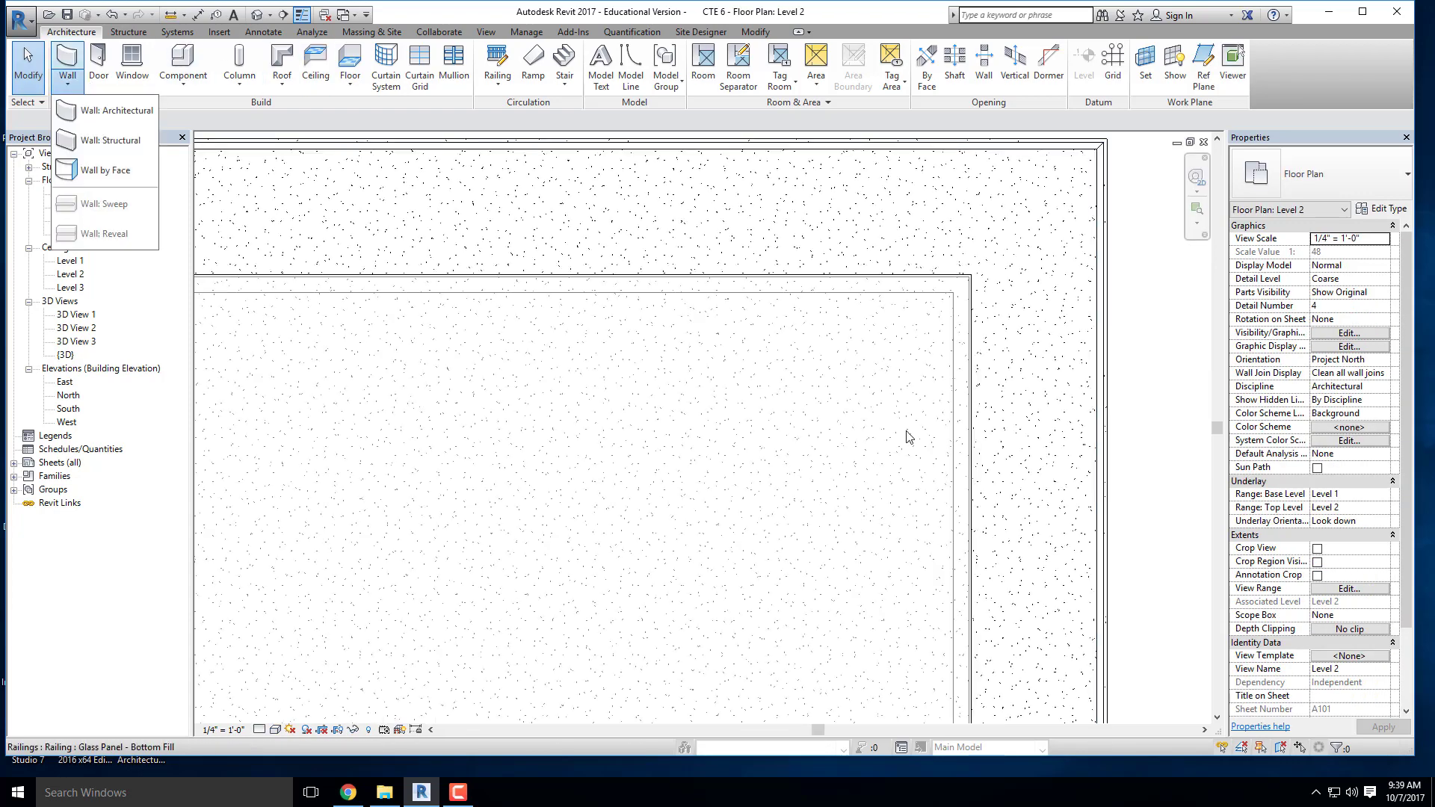
scroll(880, 376, "down", 4)
scroll(813, 299, "up", 3)
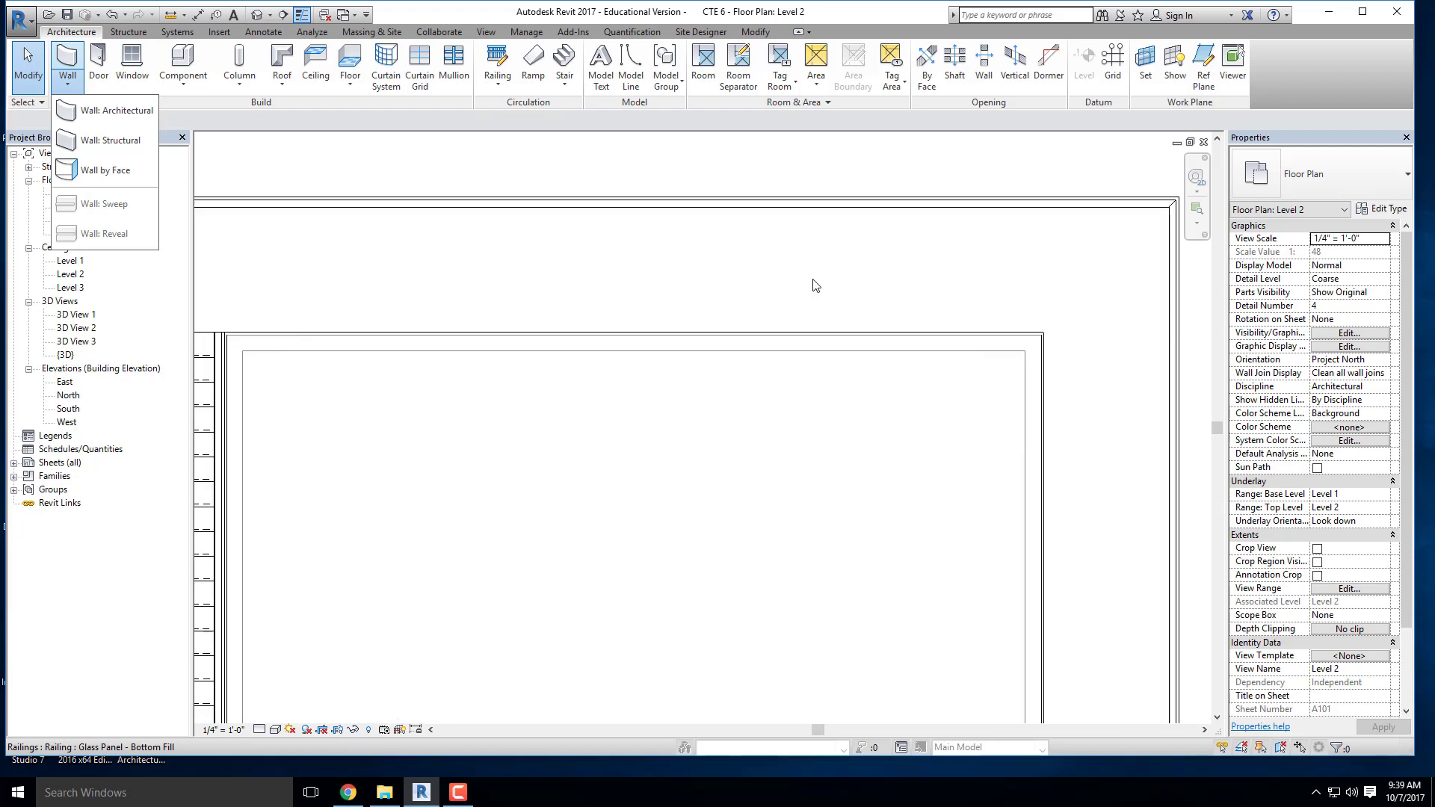
left_click(88, 112)
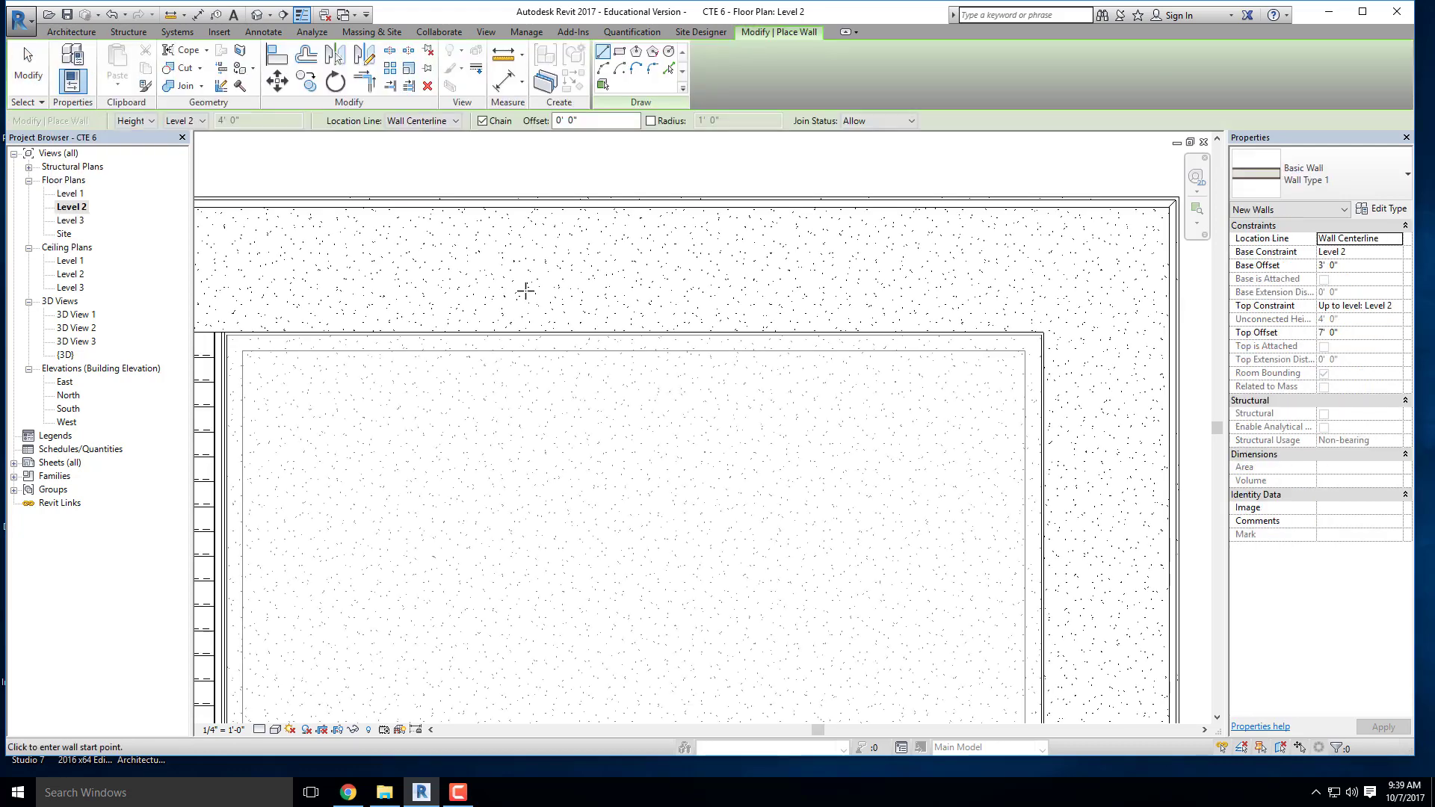
left_click(1365, 193)
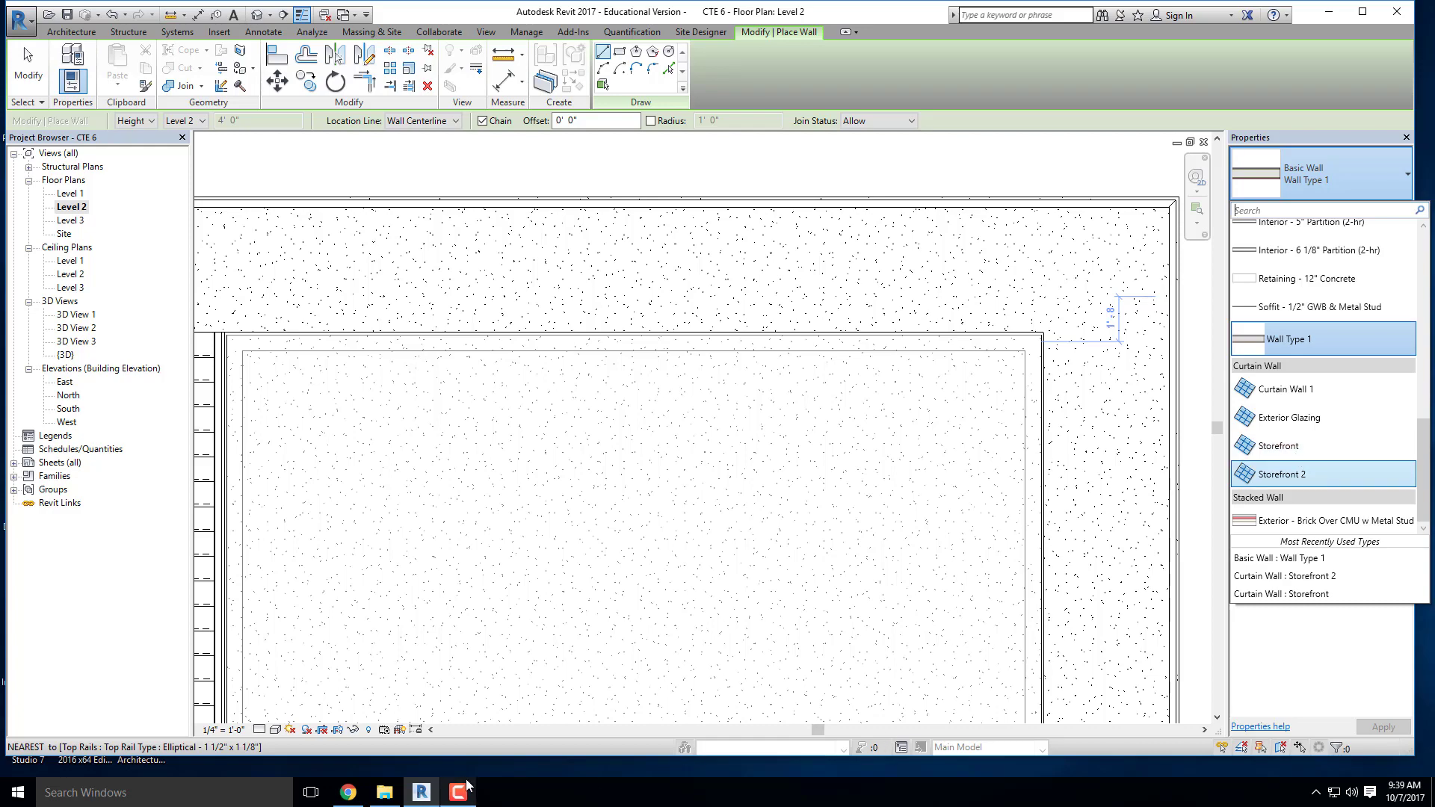
Step: Switch to Chrome to read the exercise PDF's entry, structure and wall content steps, and return to the balcony corner in Revit's Level 2 plan
left_click(348, 792)
scroll(634, 405, "down", 15)
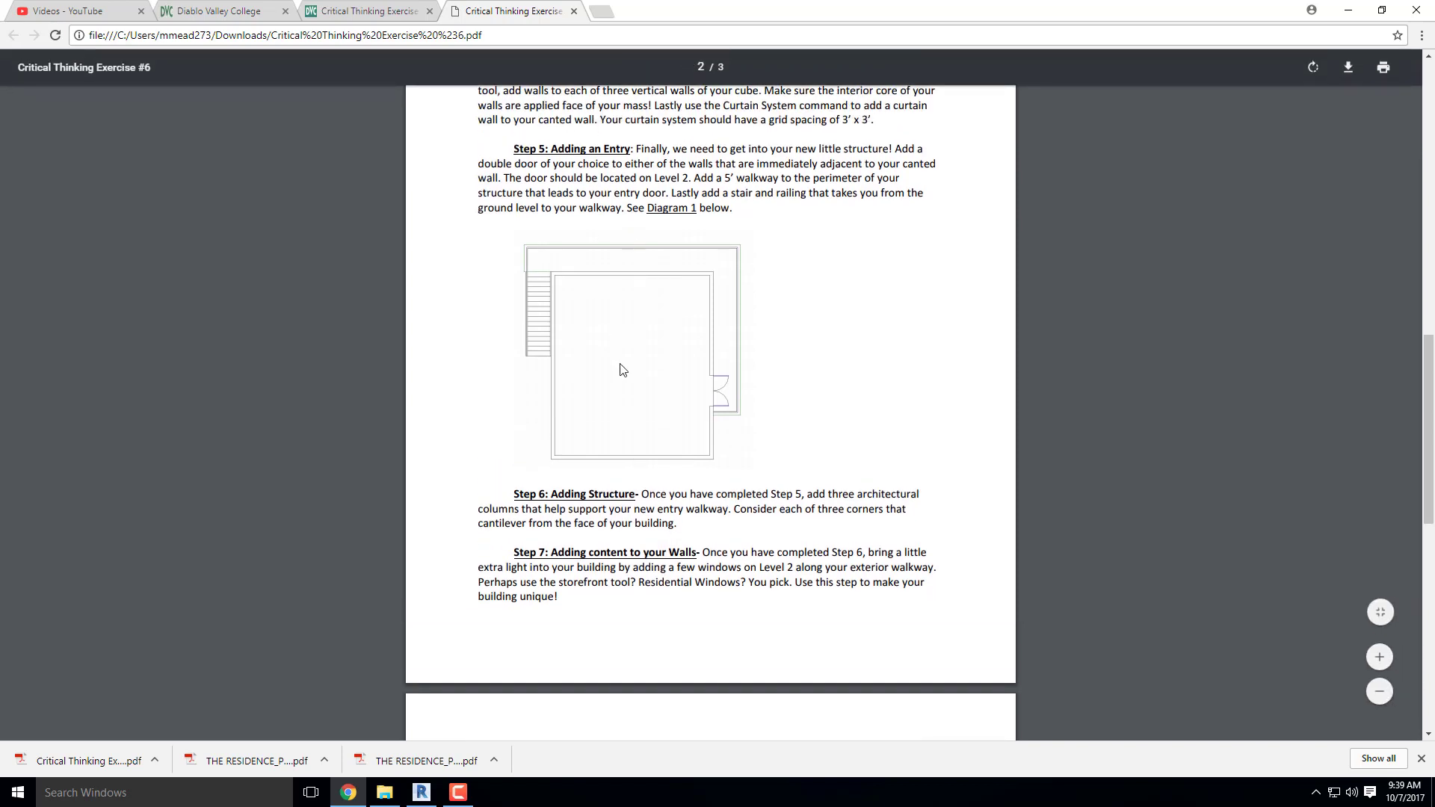
scroll(703, 337, "up", 2)
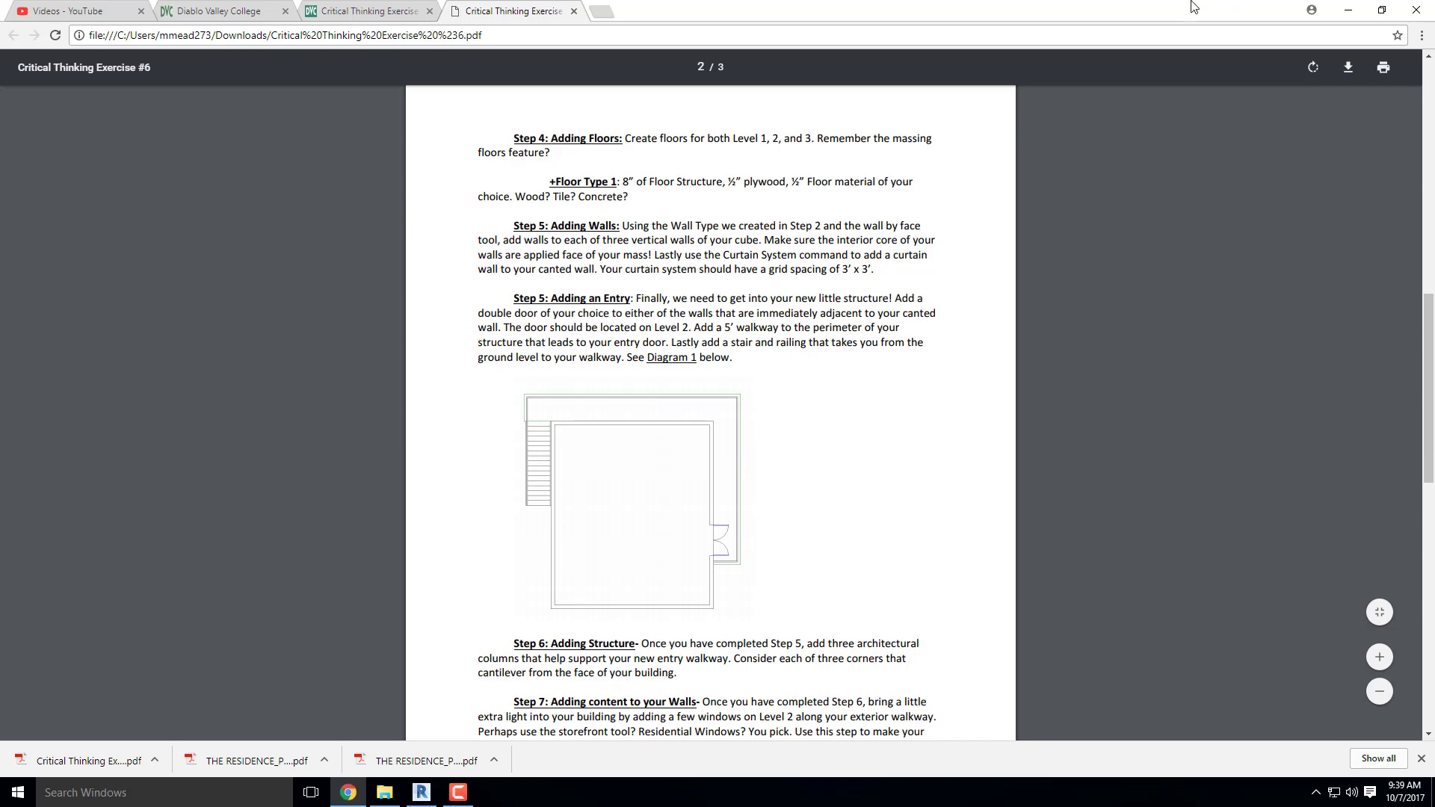
left_click(1348, 11)
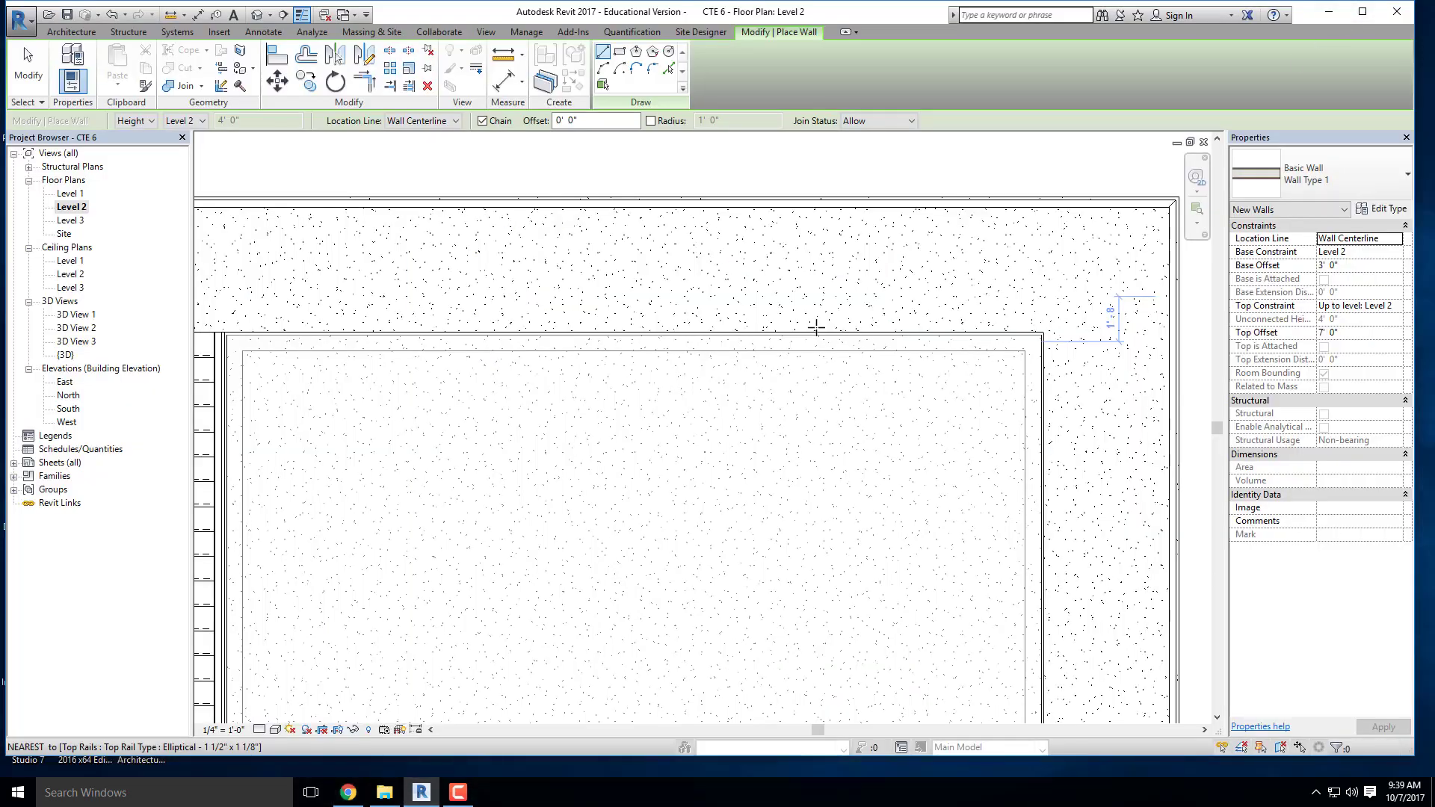
scroll(816, 327, "down", 3)
scroll(791, 298, "up", 2)
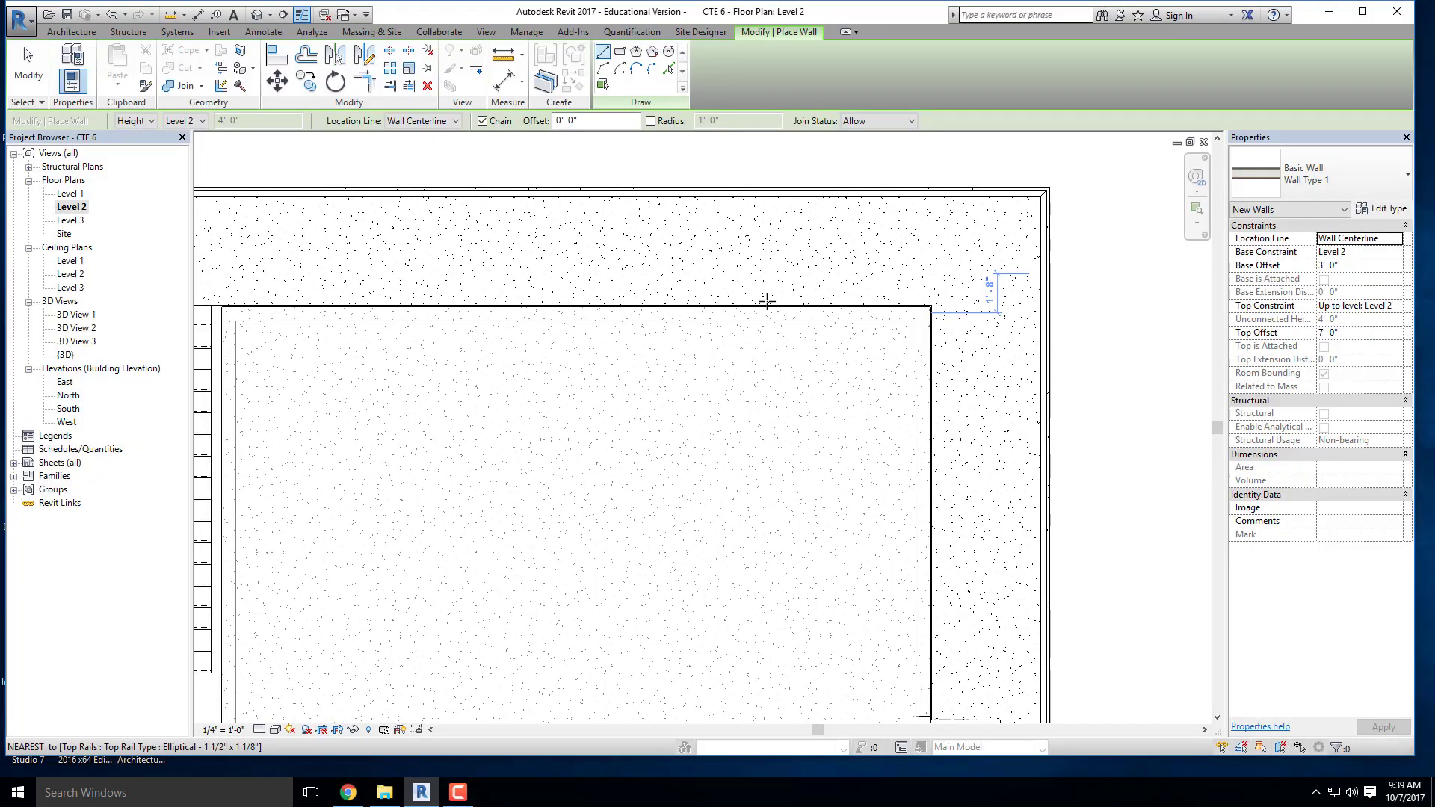
scroll(849, 305, "up", 1)
middle_click_drag(834, 311, 792, 315)
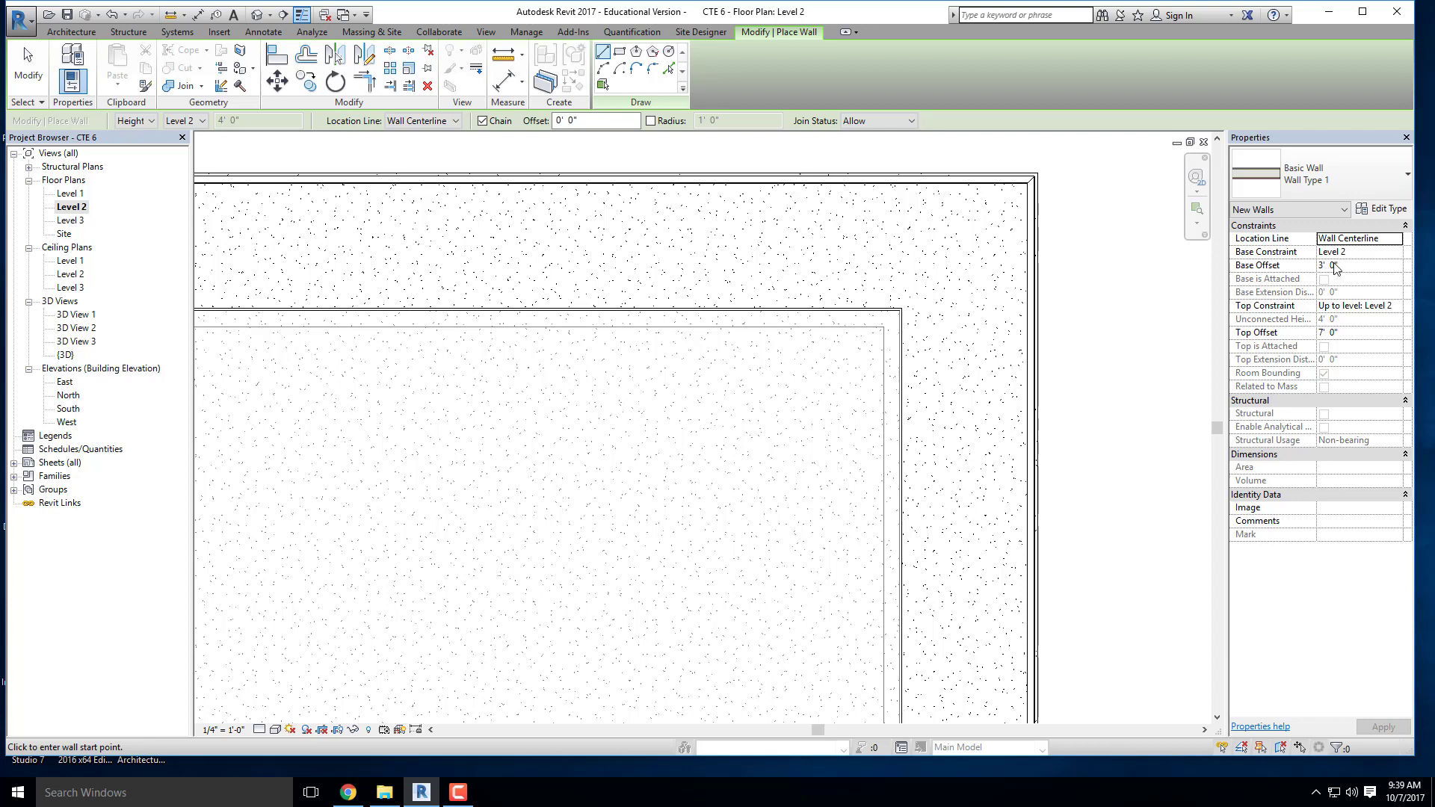
Step: Choose the Storefront curtain wall type for the new wall and review its type properties
left_click(1351, 180)
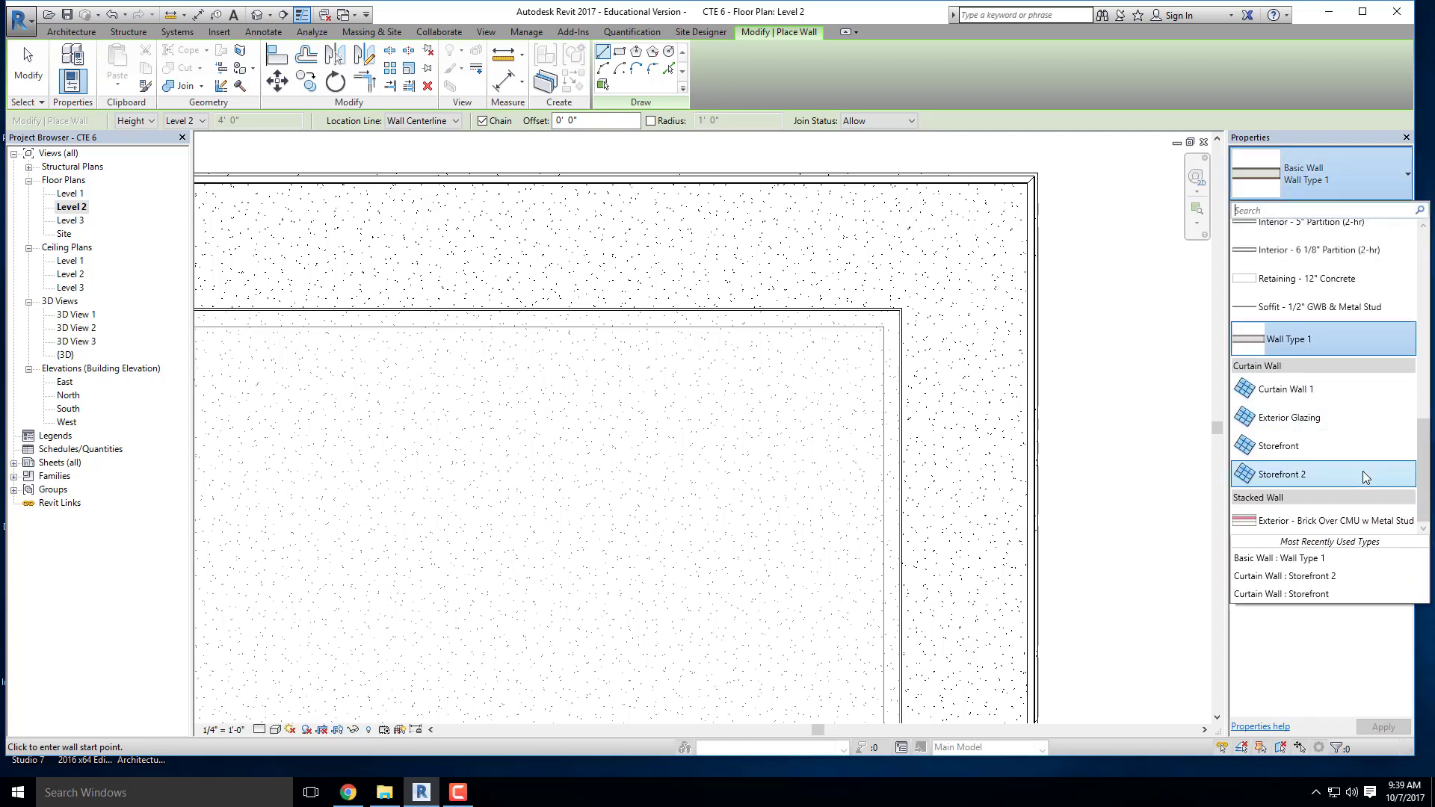
left_click(1297, 447)
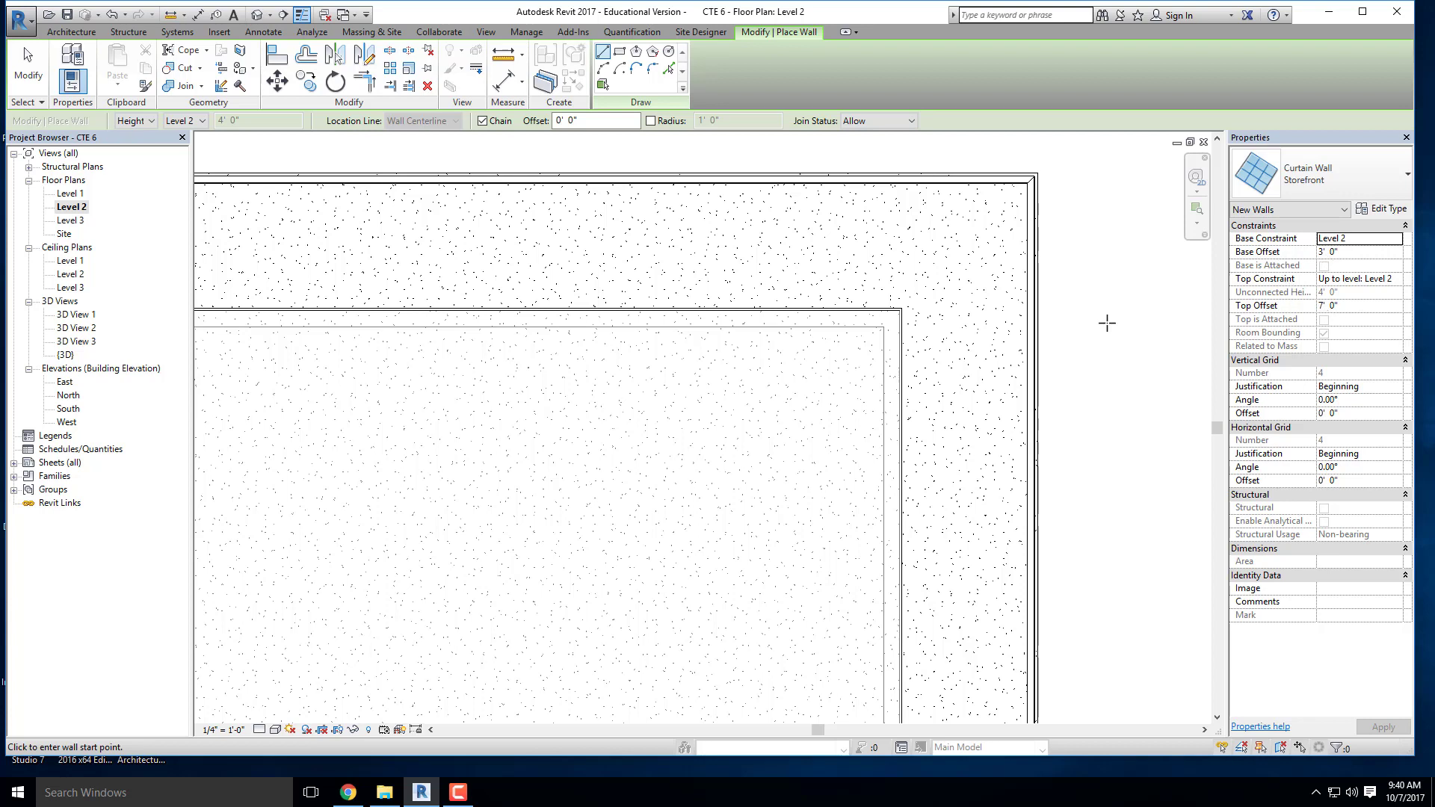
scroll(865, 312, "down", 2)
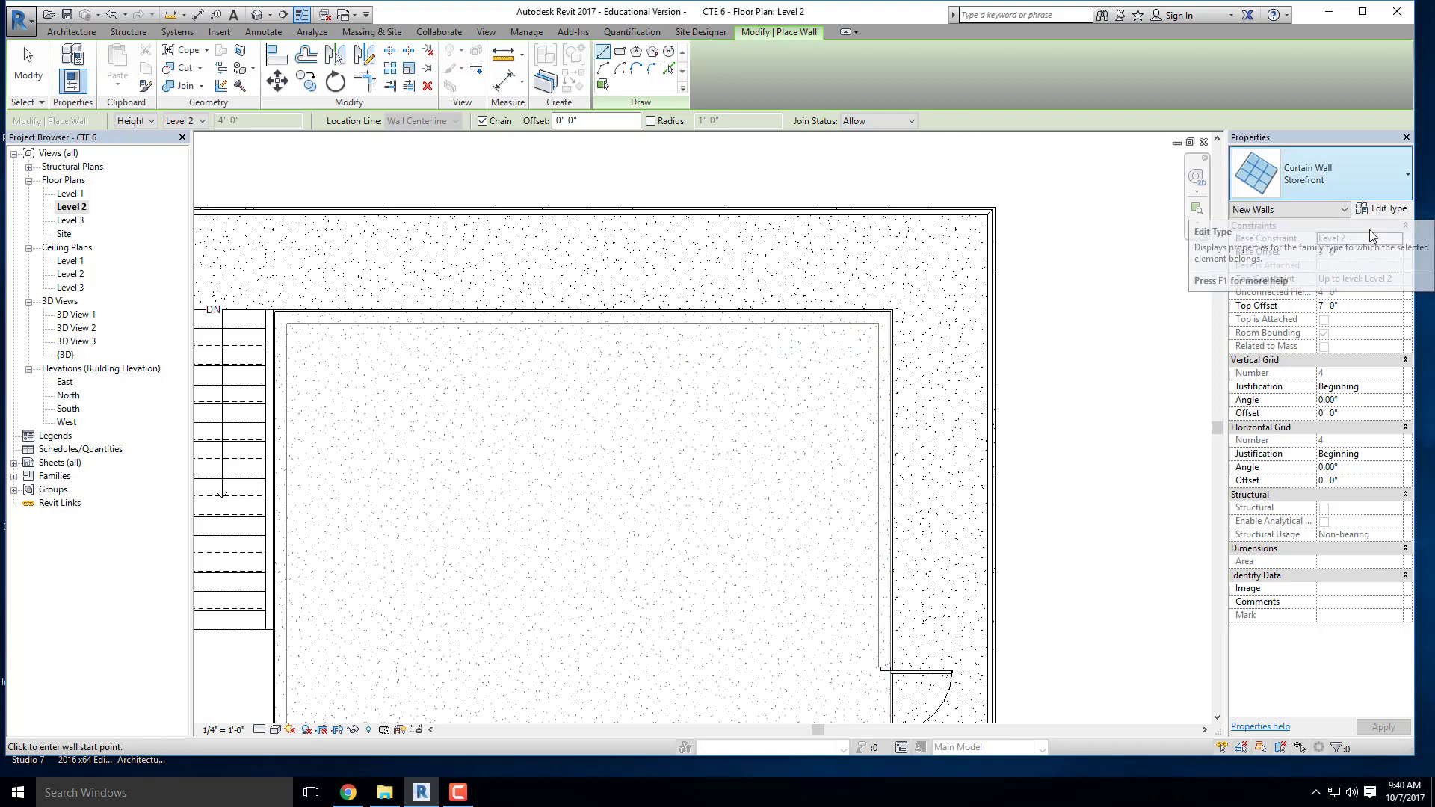
left_click(1383, 212)
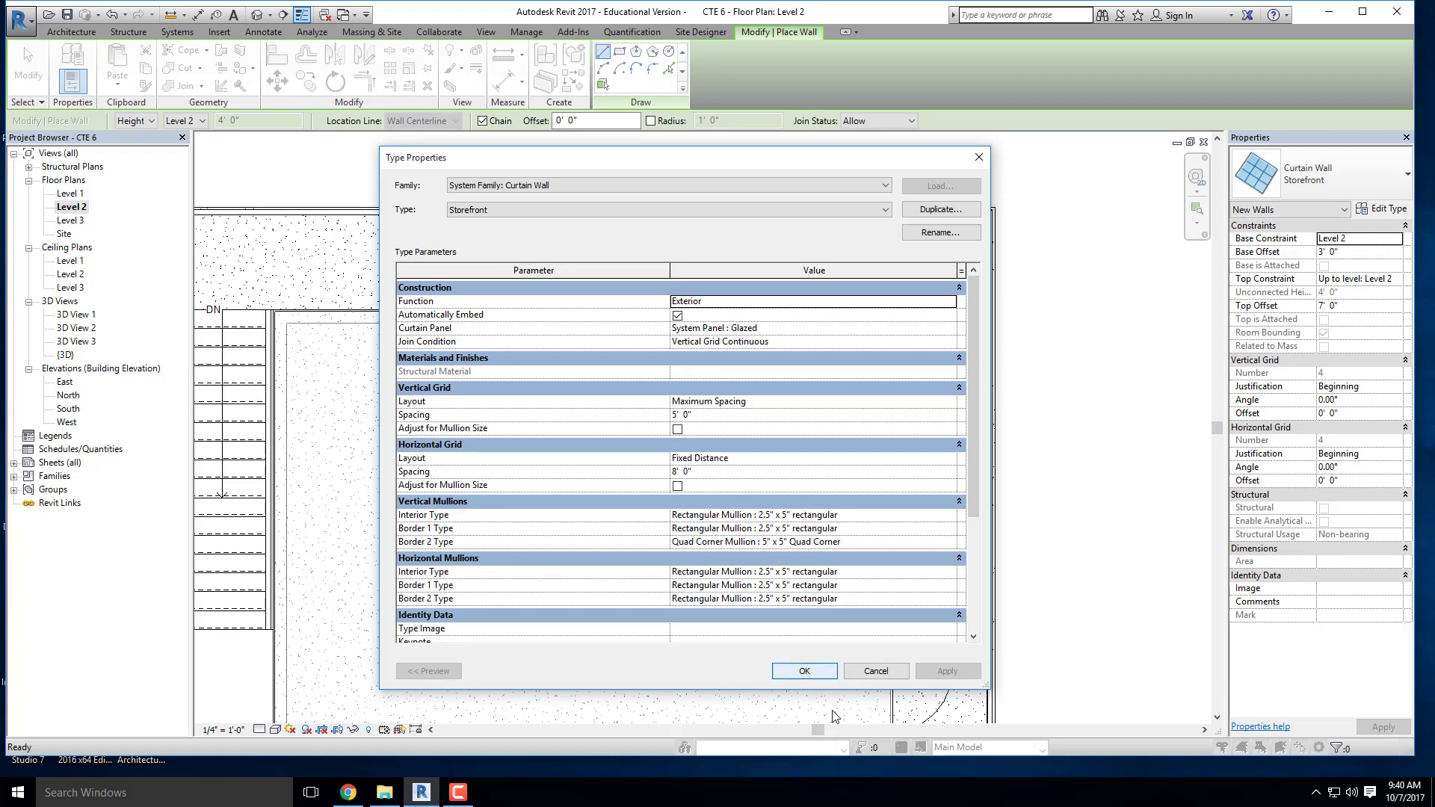
left_click(816, 669)
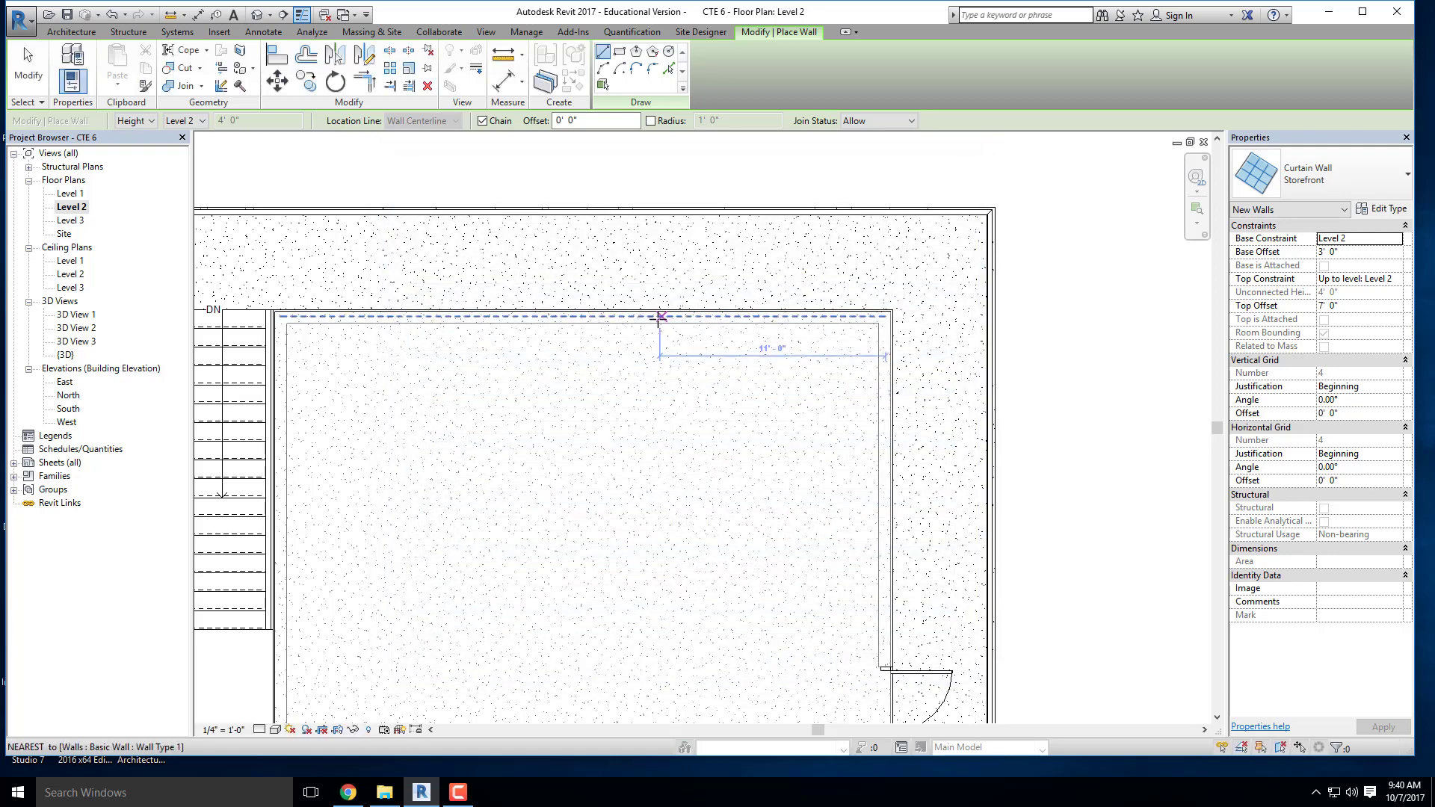
Step: Draw a 12' 0" Storefront curtain wall along the centerline of the plan's upper exterior wall, ending at the building corner
scroll(656, 311, "up", 1)
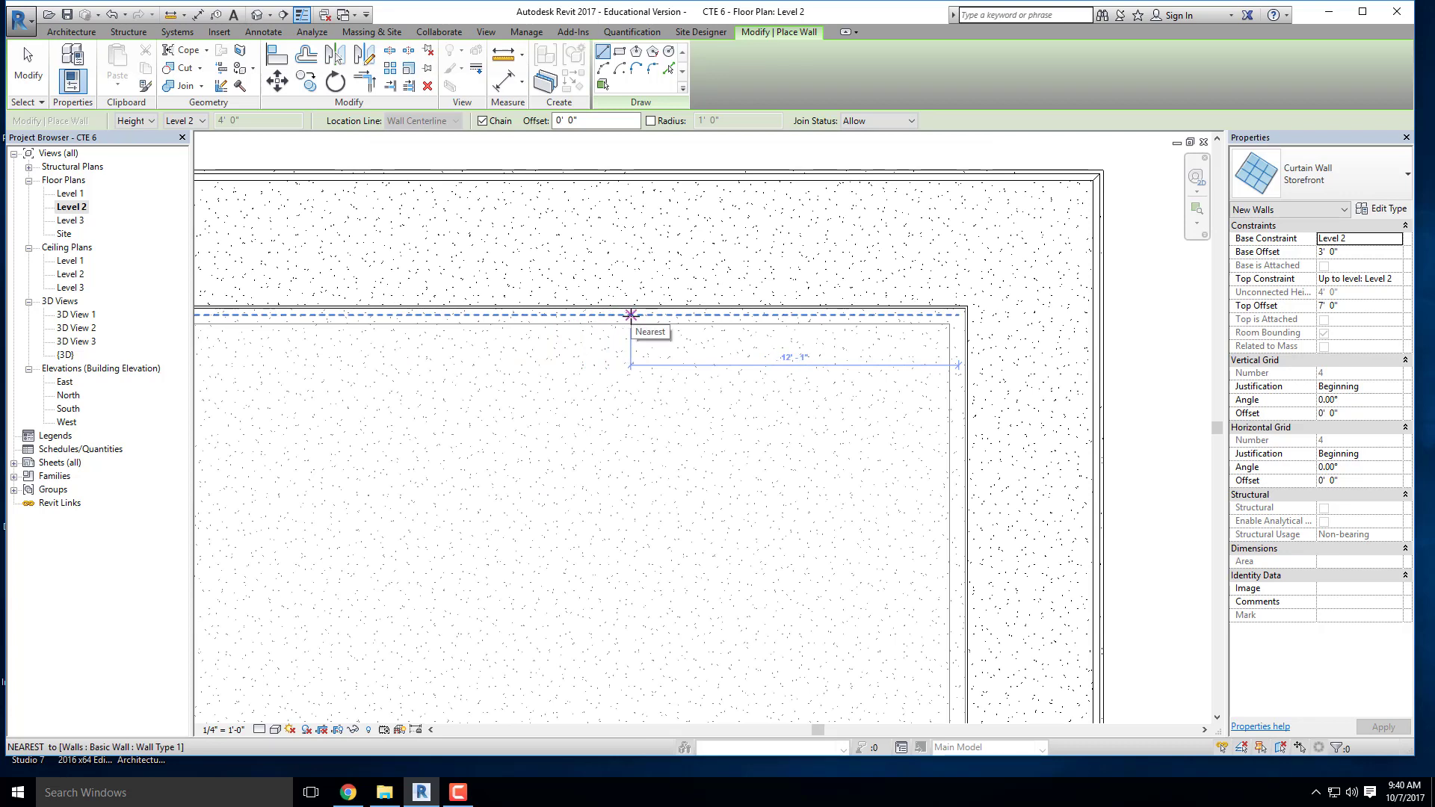
left_click(631, 314)
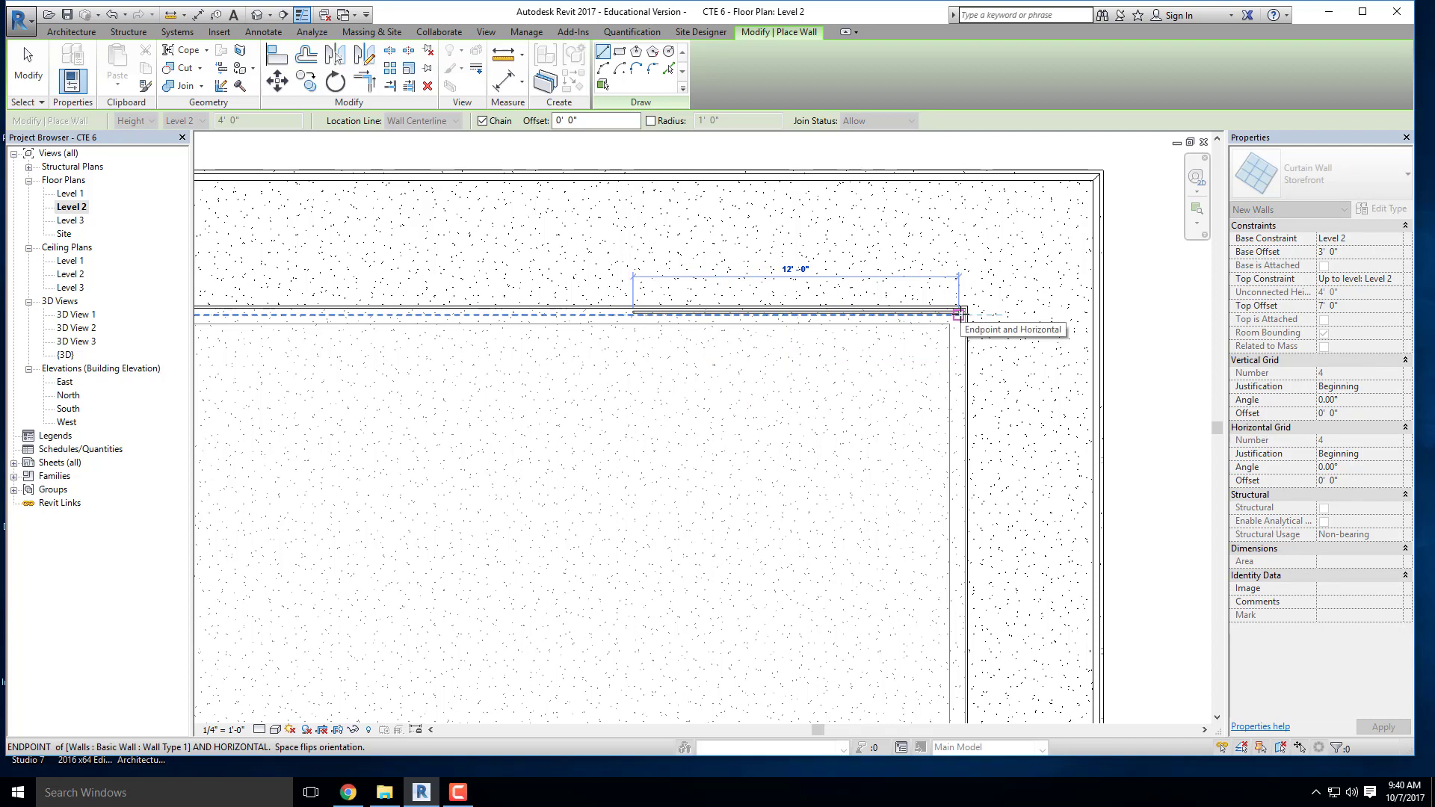
left_click(959, 313)
scroll(938, 352, "up", 3)
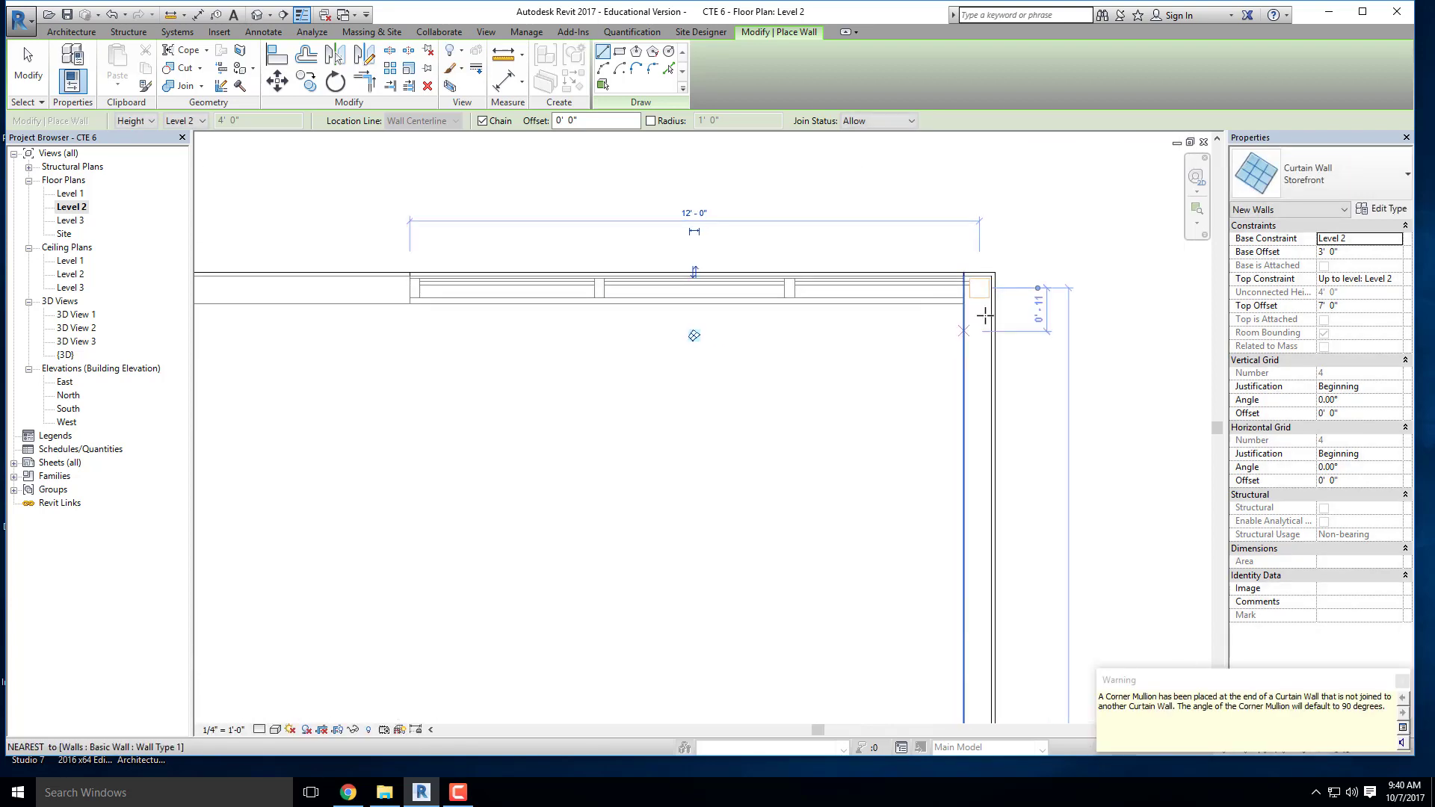
key("Escape")
key("Escape")
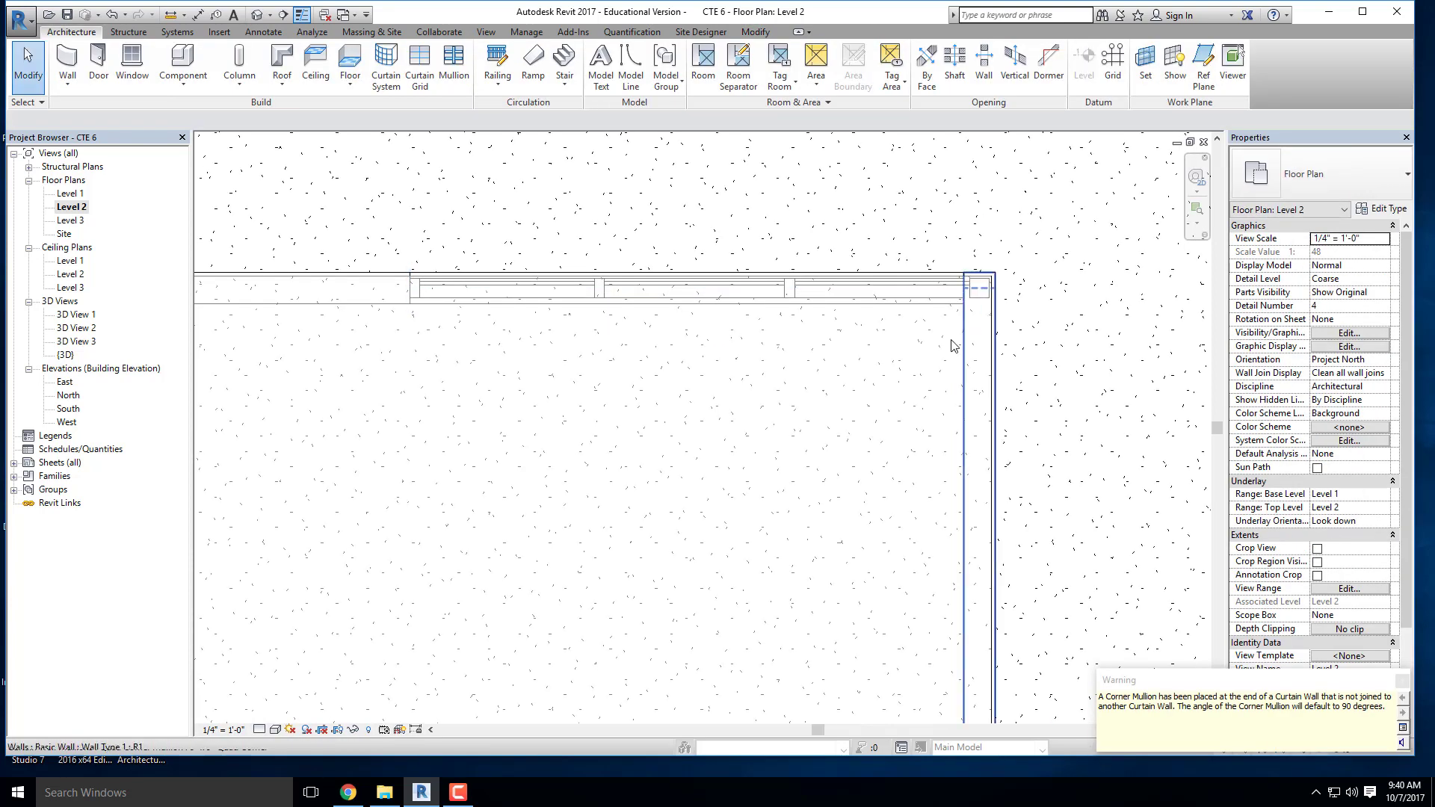
scroll(785, 310, "down", 2)
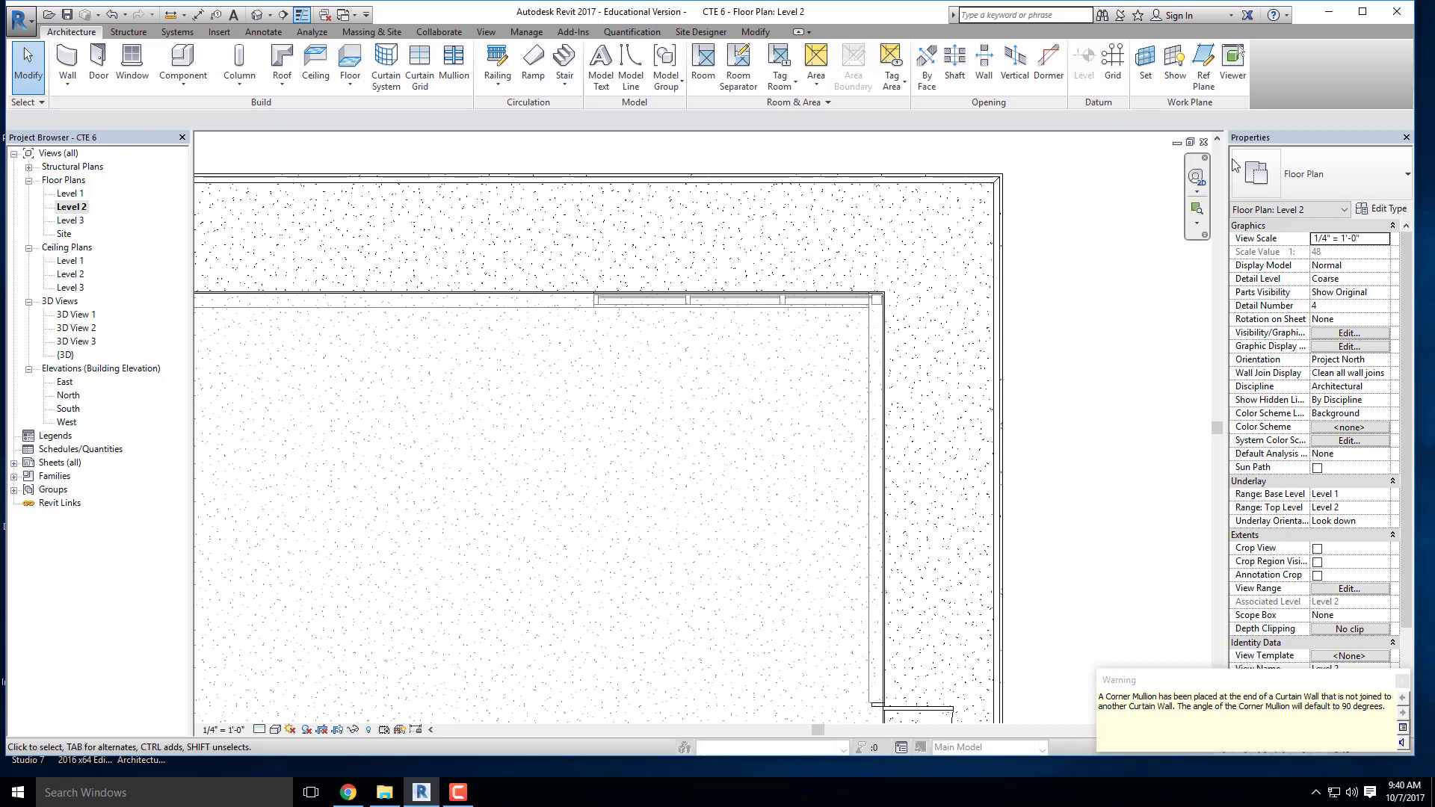
Step: Start another wall with the Storefront 2 curtain wall type and review its type properties, including the vertical Border 2 mullion
left_click(65, 60)
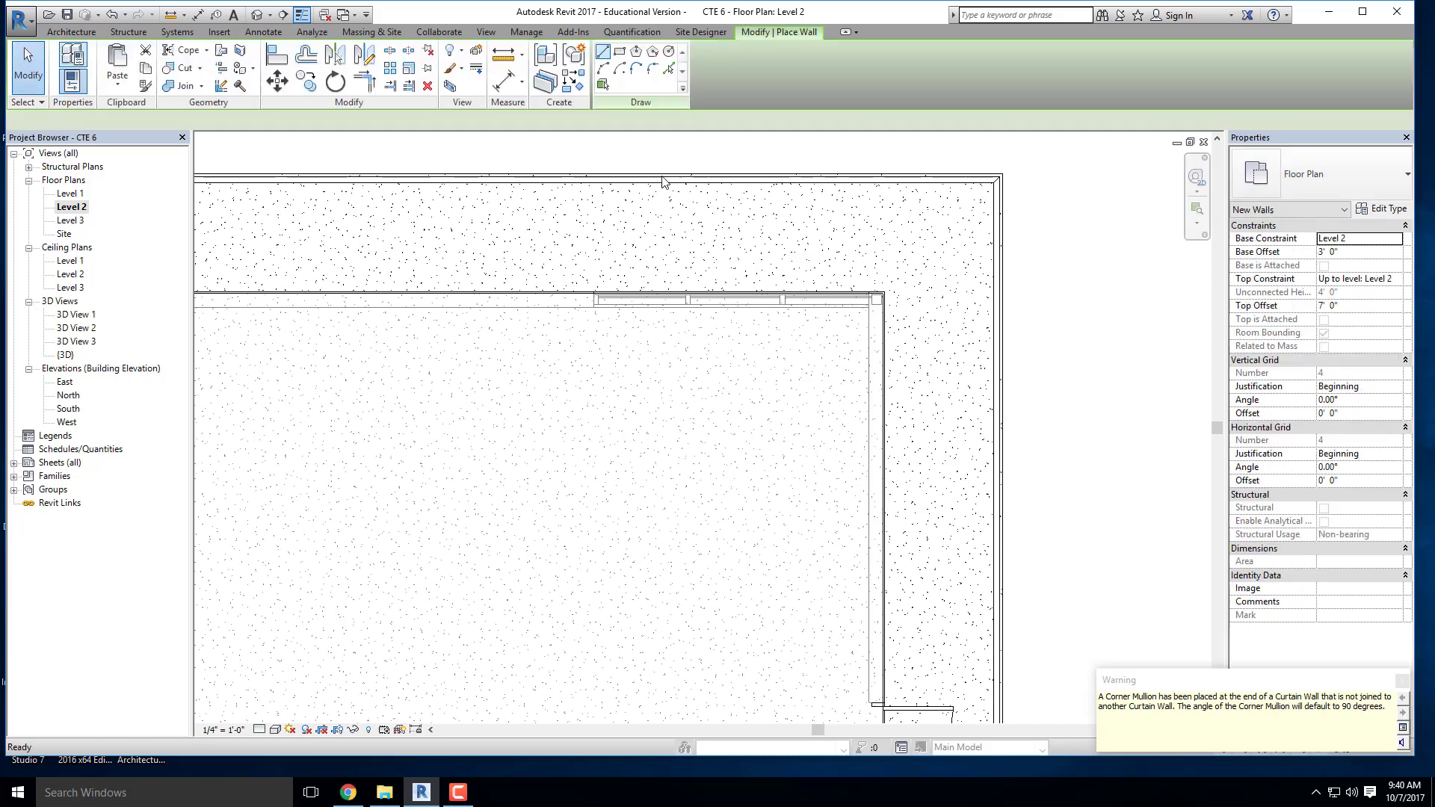
left_click(1323, 179)
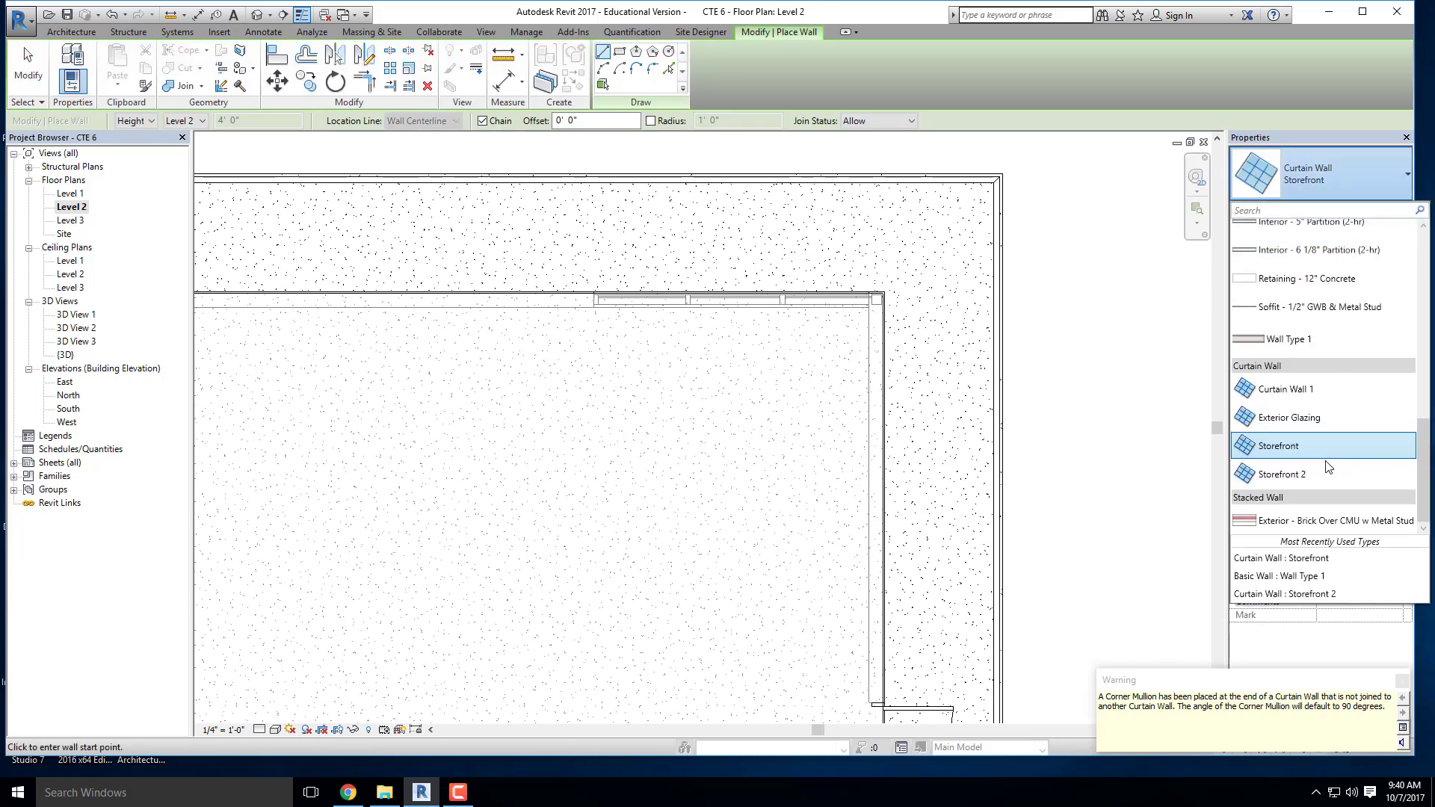
left_click(1313, 477)
left_click(1378, 208)
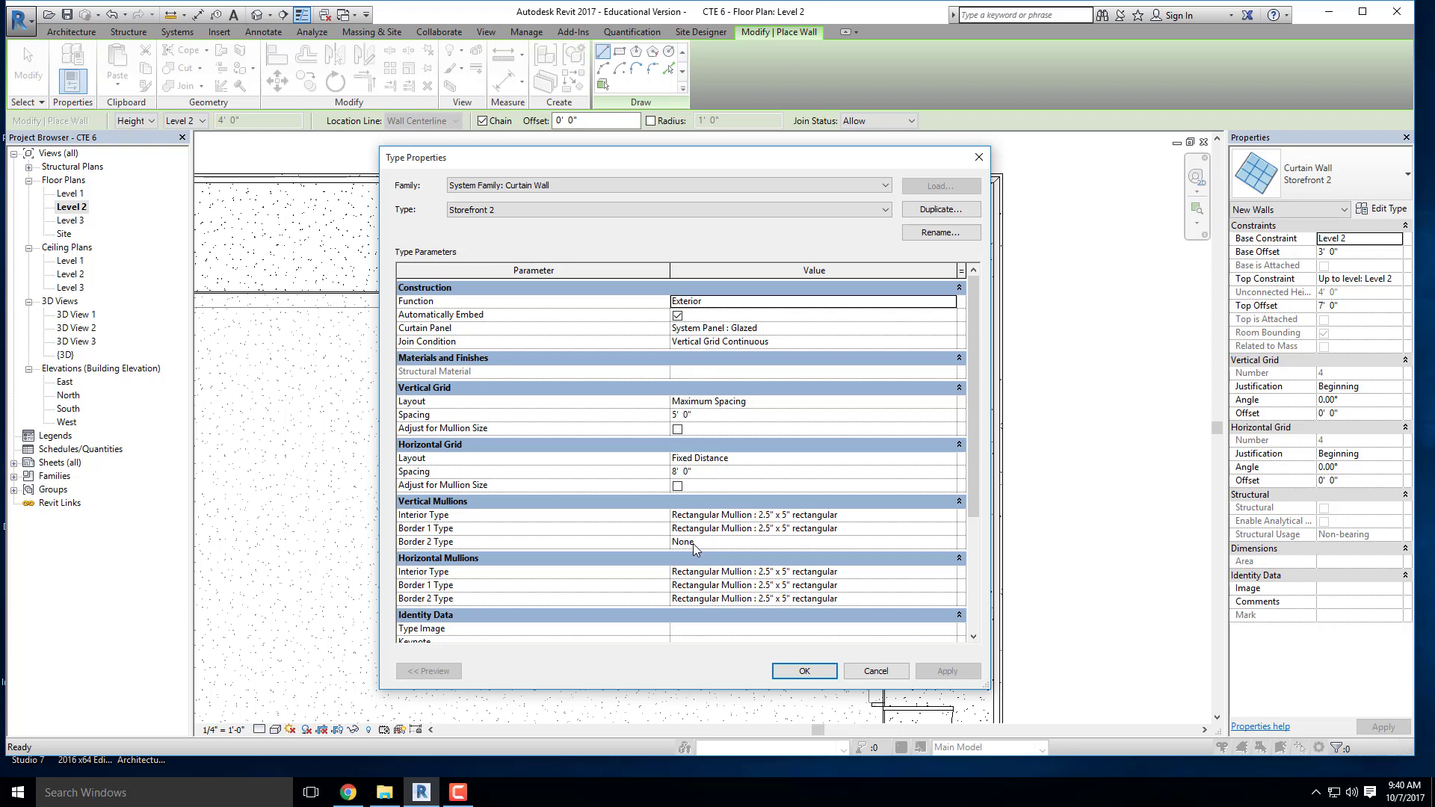
left_click(978, 157)
Step: Draw the Storefront 2 curtain wall along the door-side wall from about 12' below the corner up to the quad corner mullion
scroll(744, 403, "up", 2)
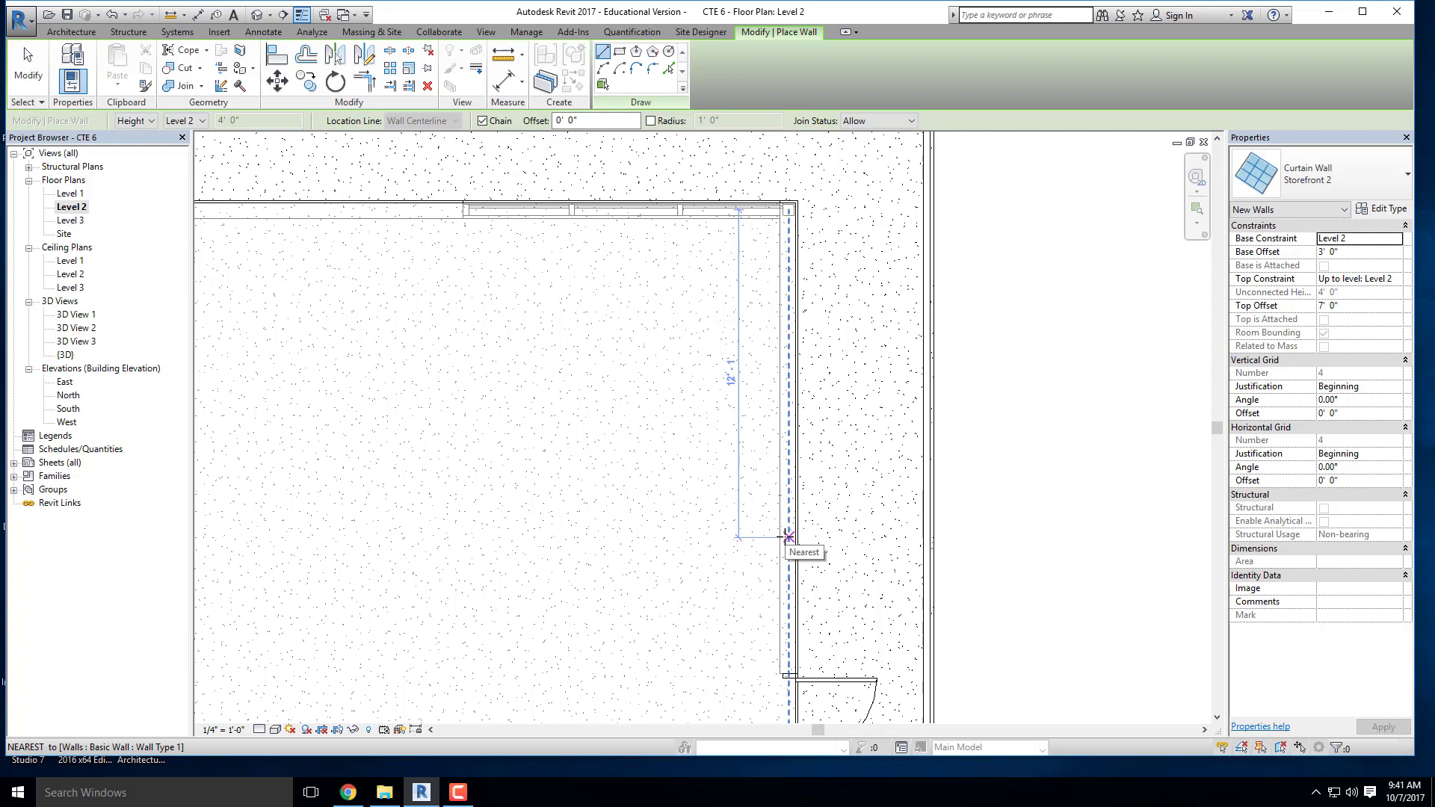
left_click(789, 537)
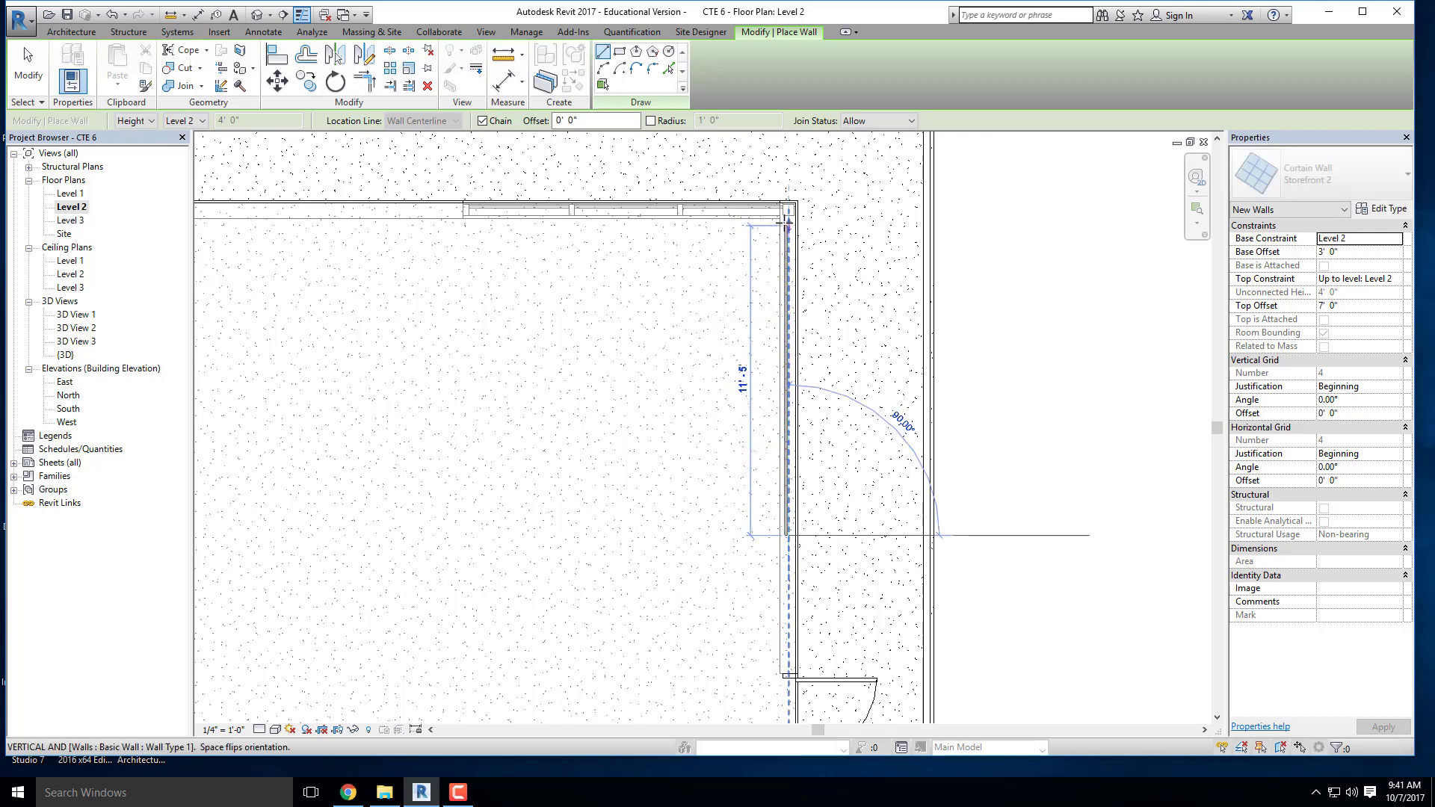
left_click(788, 215)
scroll(788, 215, "up", 3)
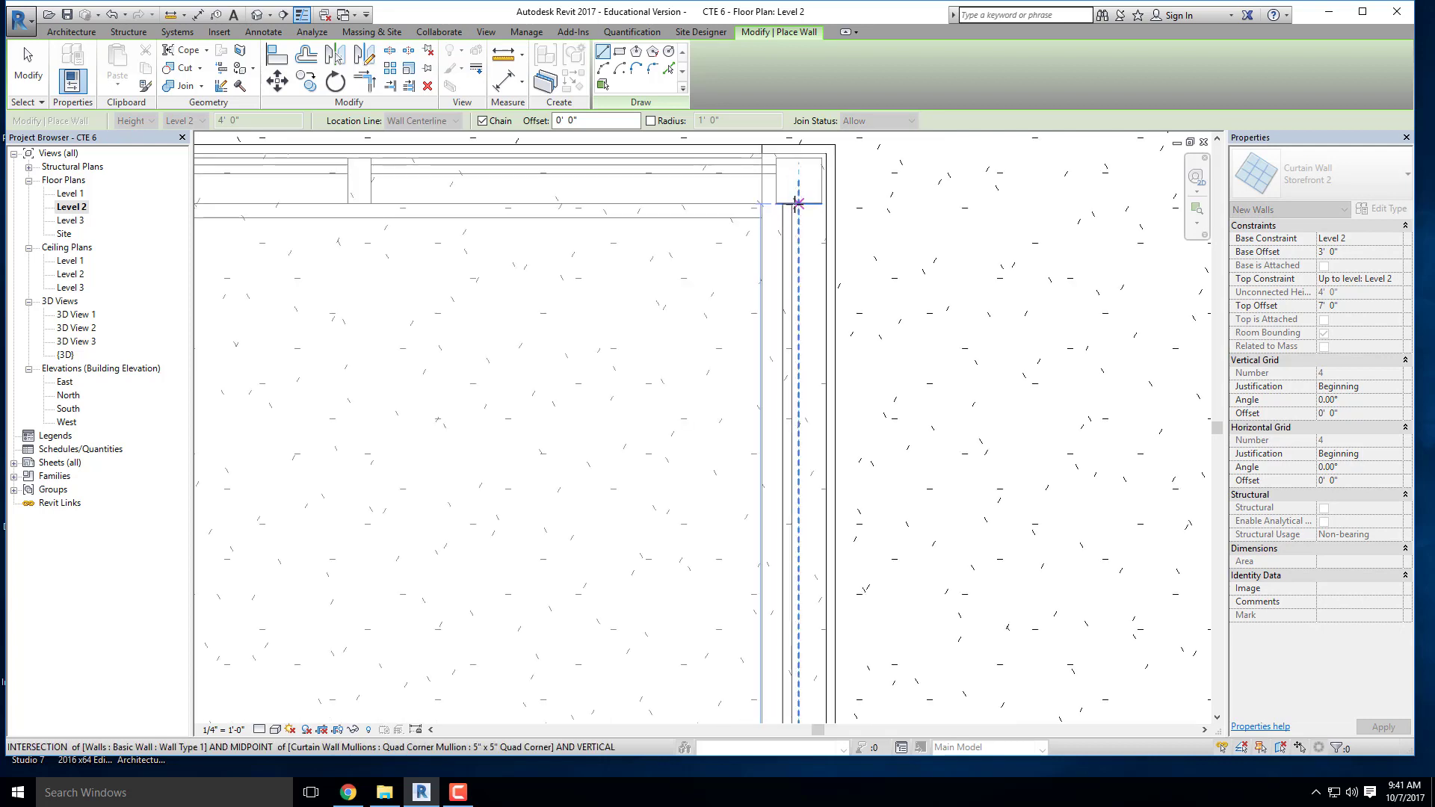
scroll(813, 329, "down", 3)
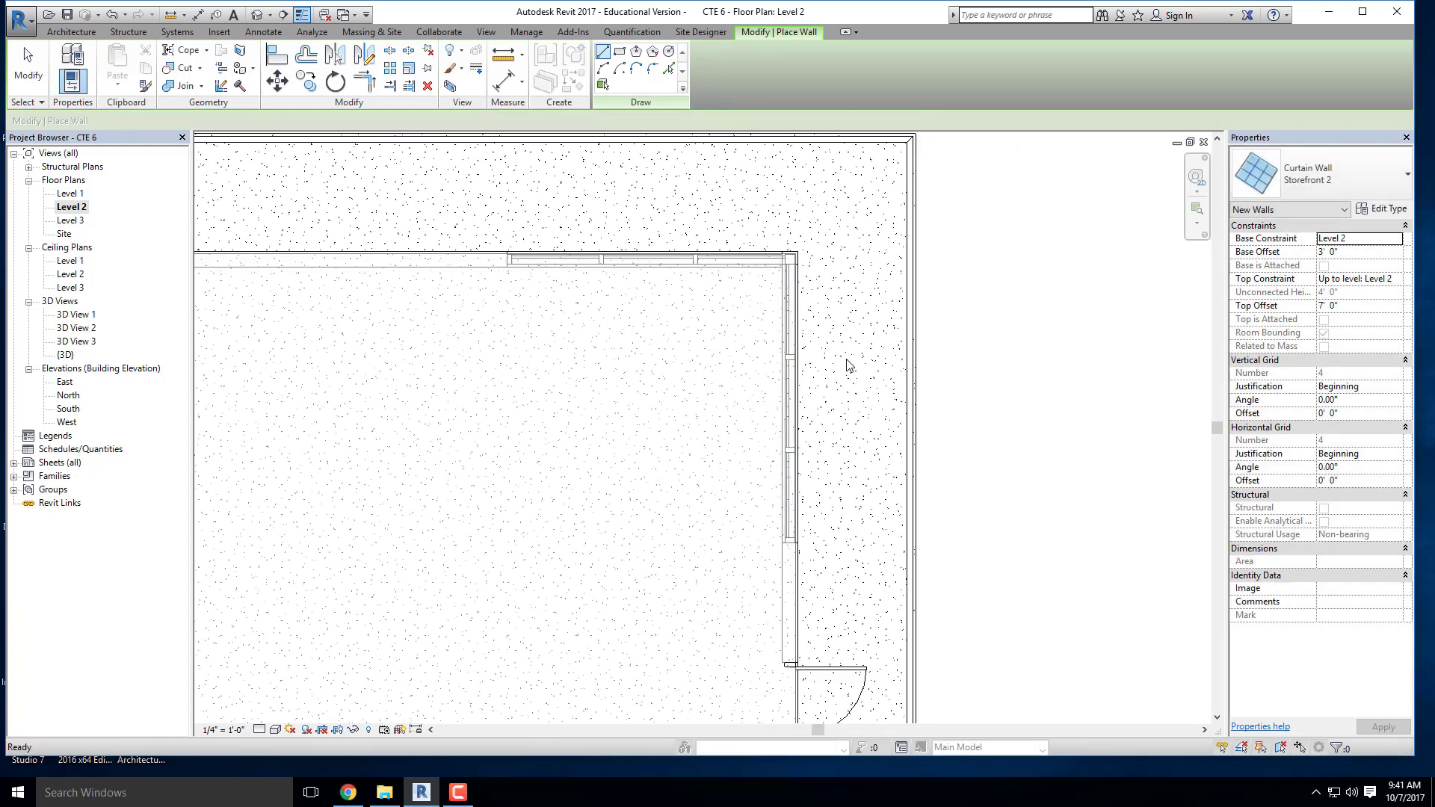
key("Escape")
key("Escape")
Step: Open the default 3D view and examine how the two storefront windows meet at the building corner
left_click(258, 14)
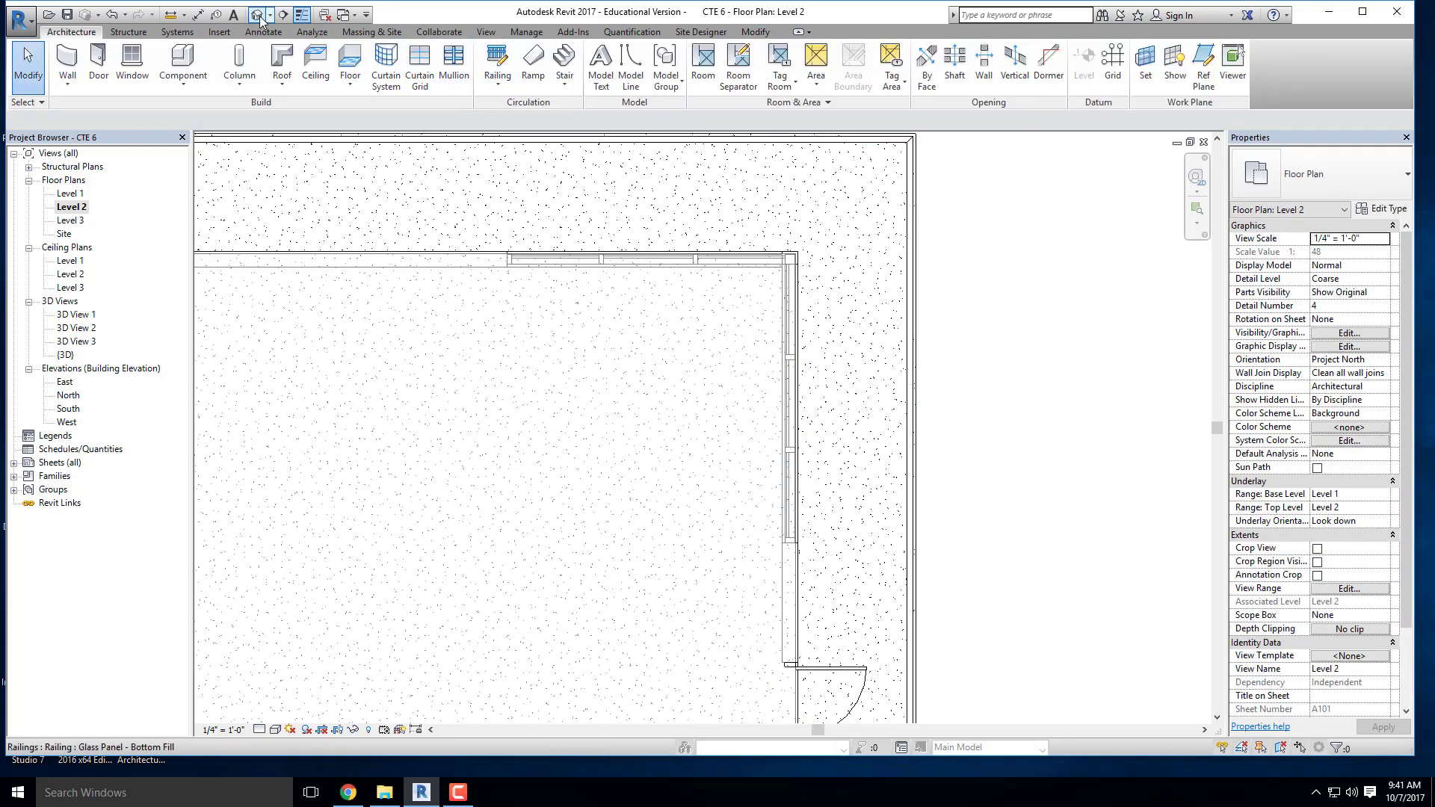
scroll(817, 444, "up", 12)
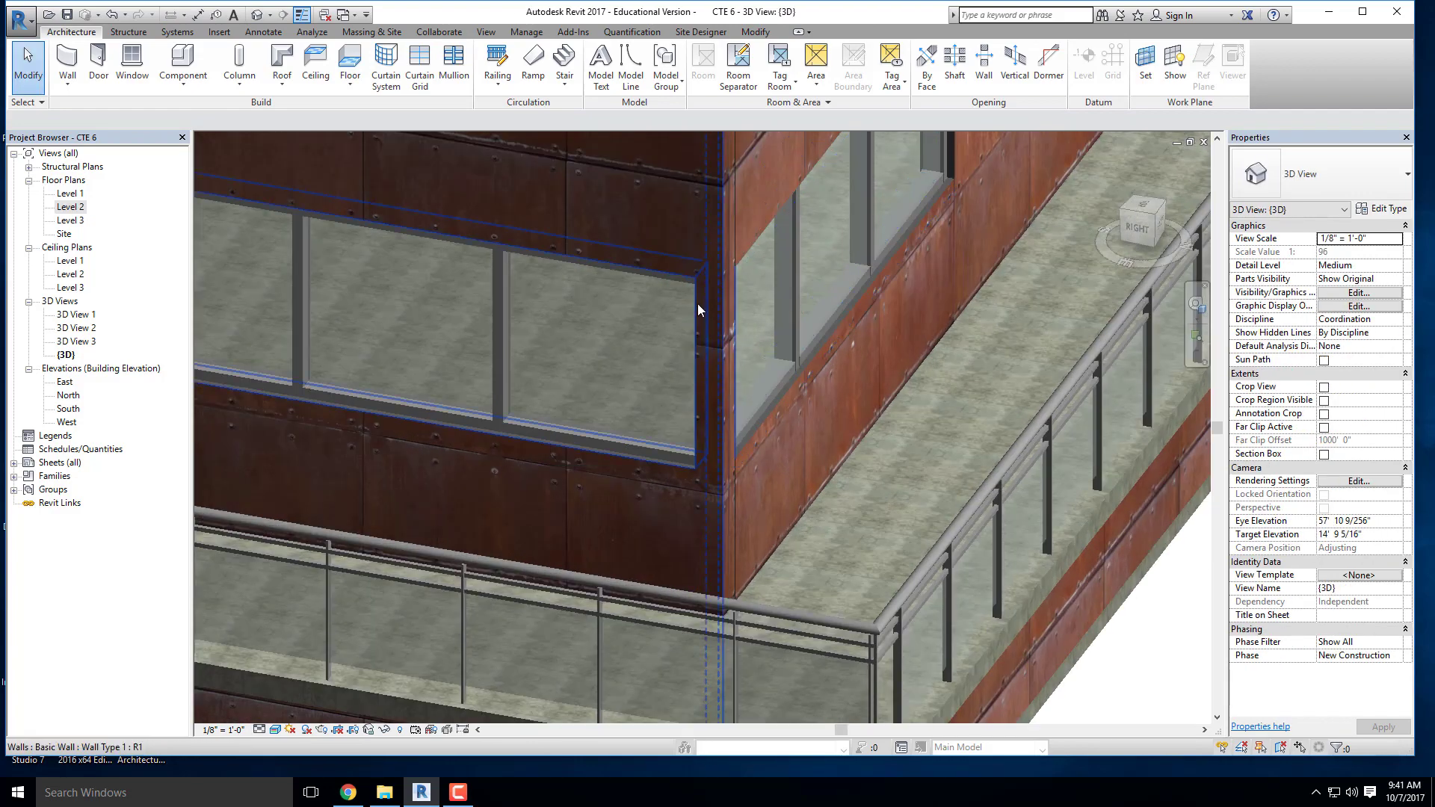
scroll(698, 304, "down", 5)
middle_click_drag(769, 378, 586, 415, "shift")
scroll(637, 381, "up", 3)
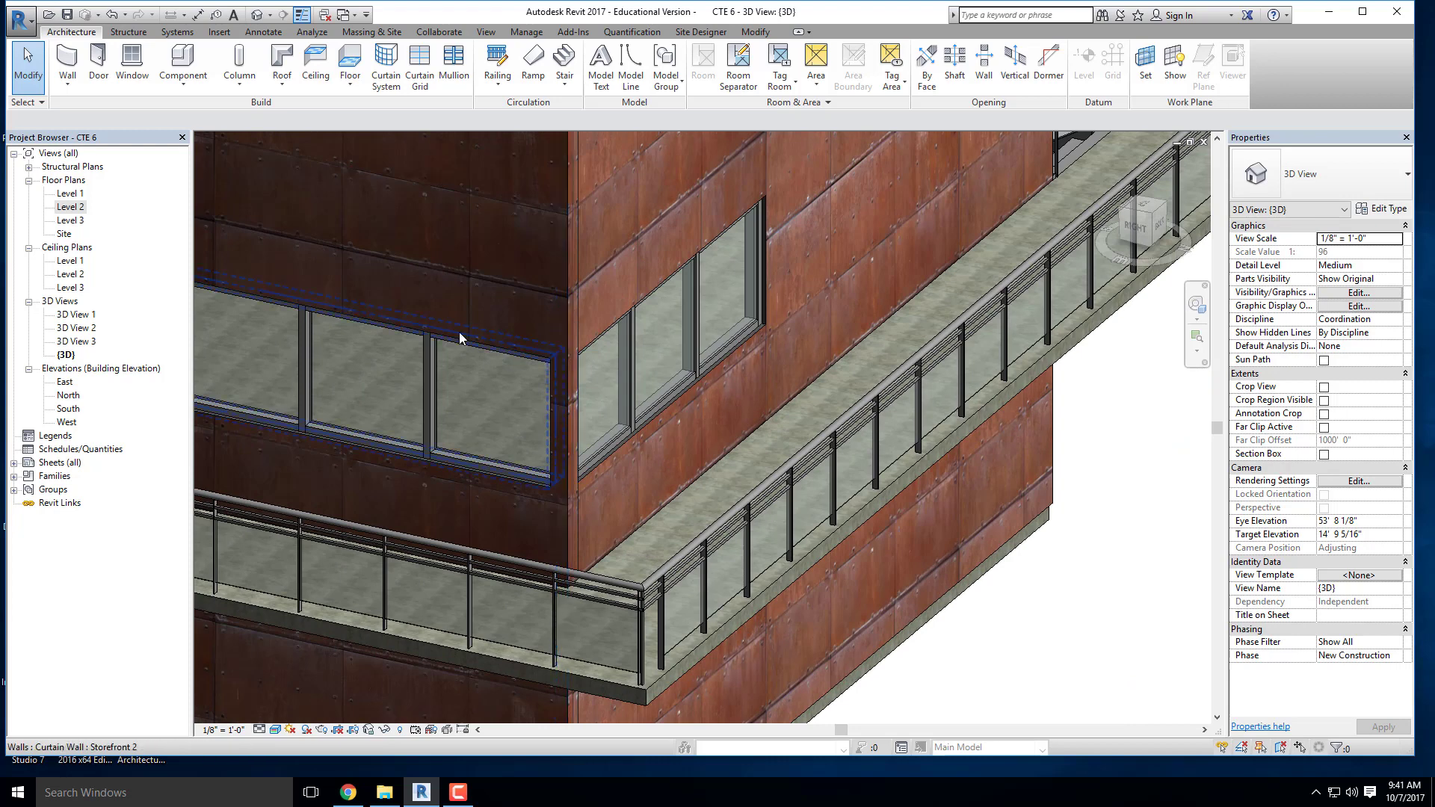
scroll(612, 460, "down", 5)
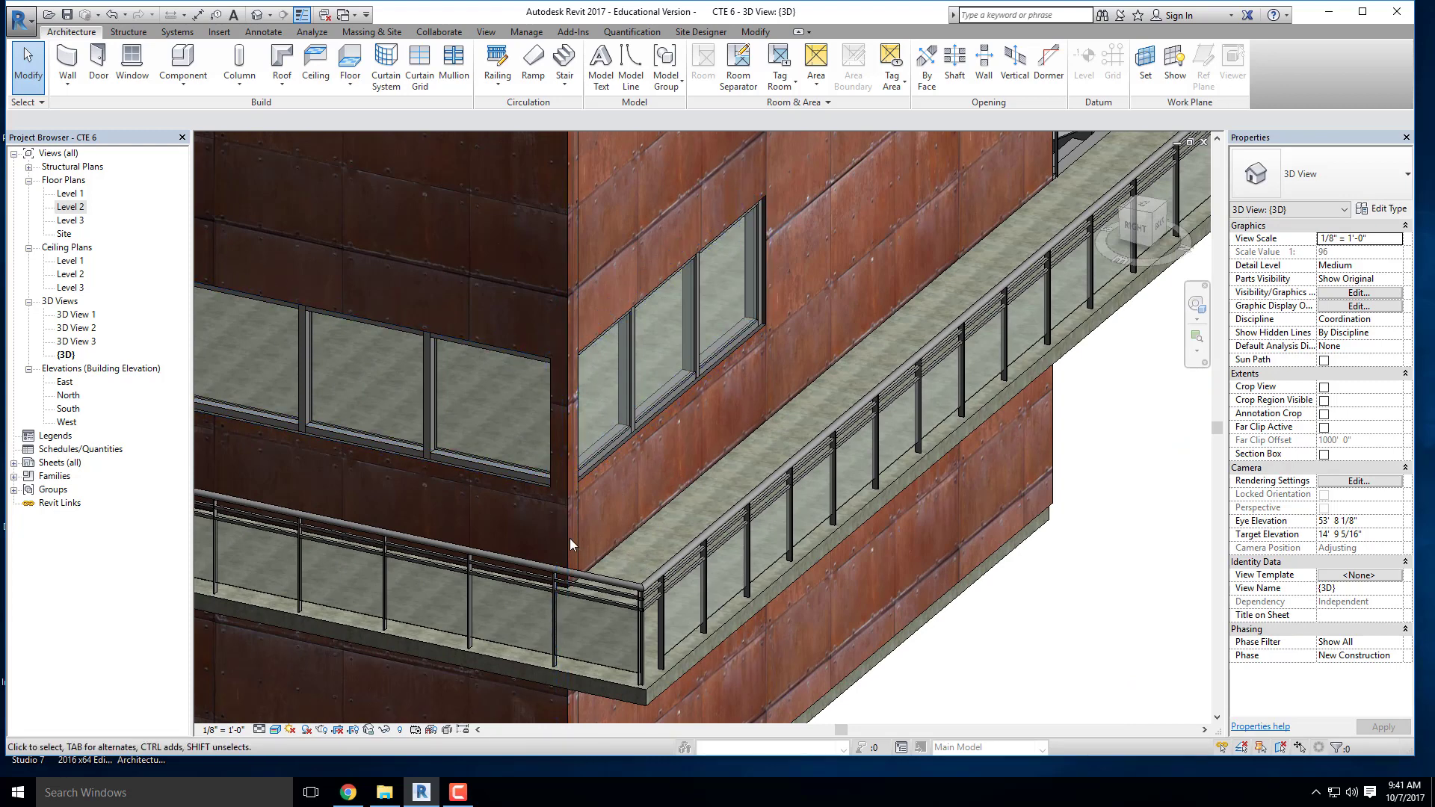
scroll(582, 531, "down", 3)
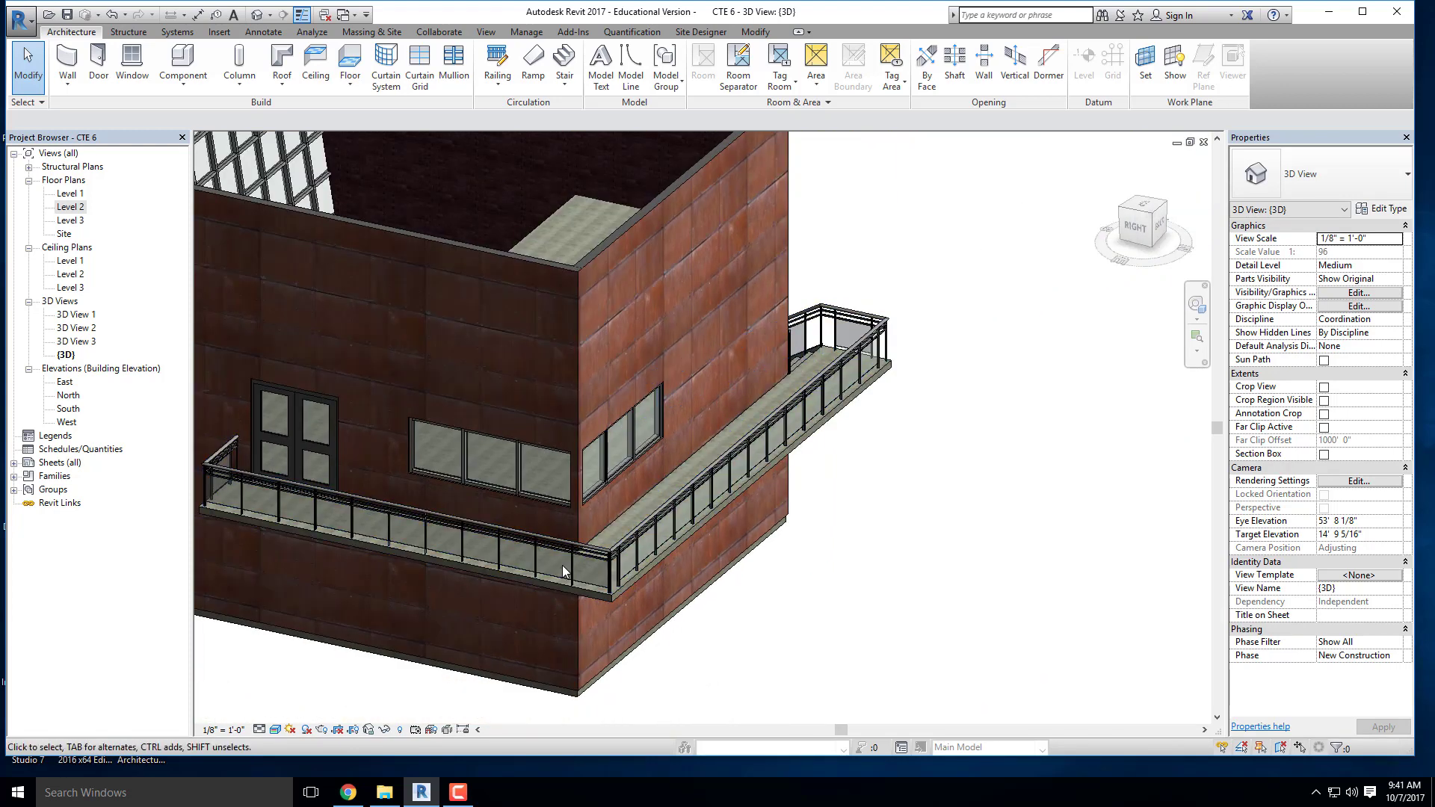
middle_click_drag(553, 563, 605, 566)
scroll(580, 496, "up", 1)
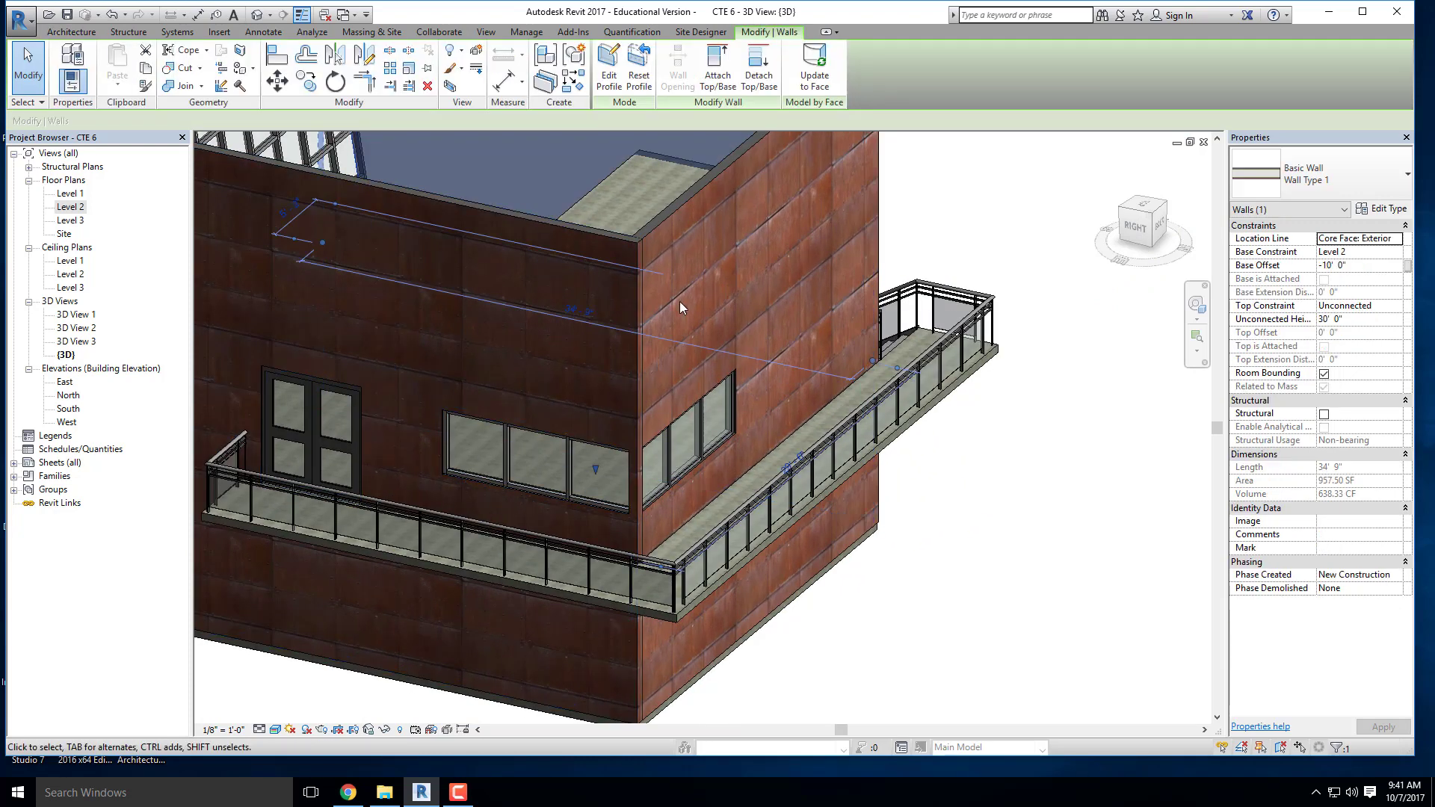
key("Escape")
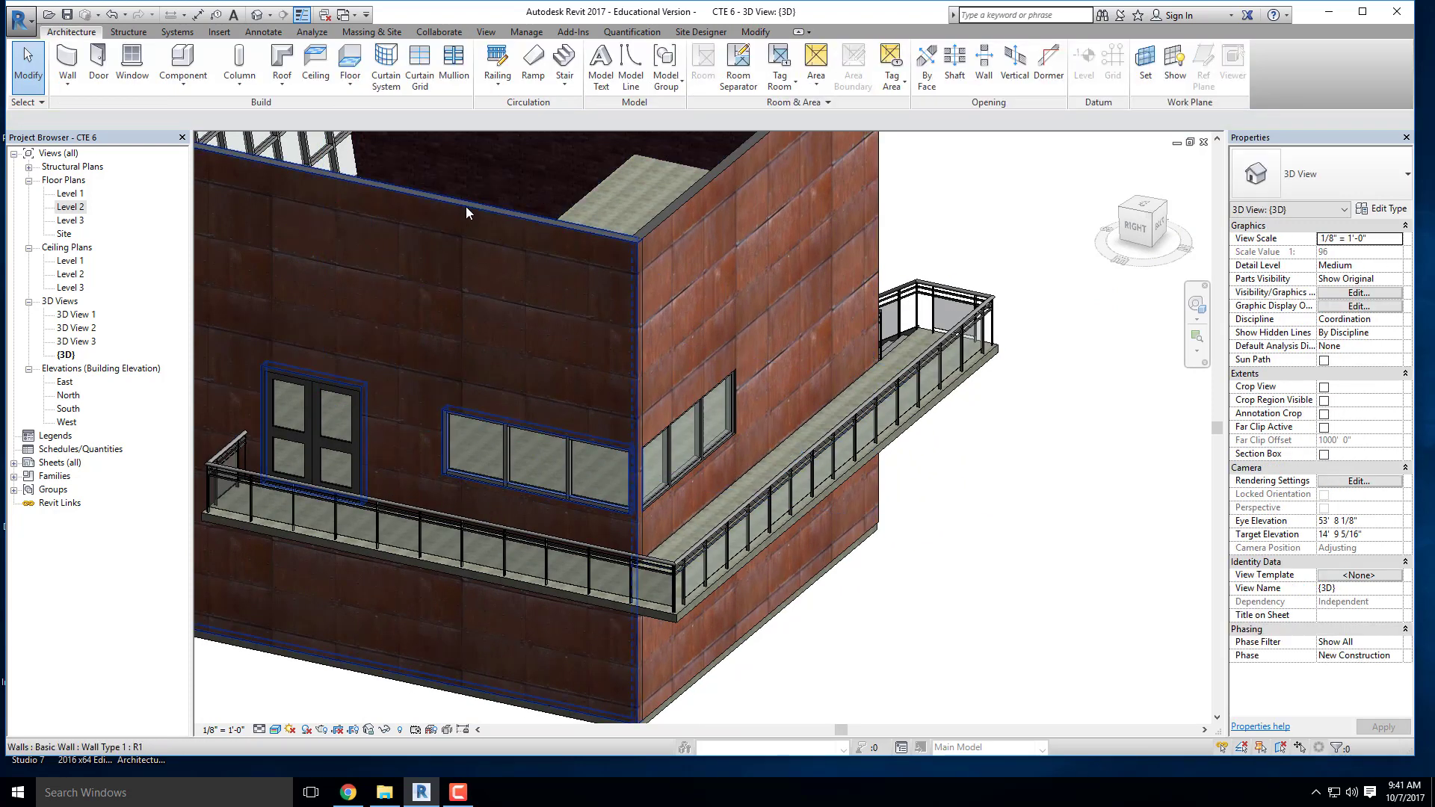
Step: Open the door-side wall's profile for editing and inspect its boundary line where it crosses the storefront corner
left_click(464, 206)
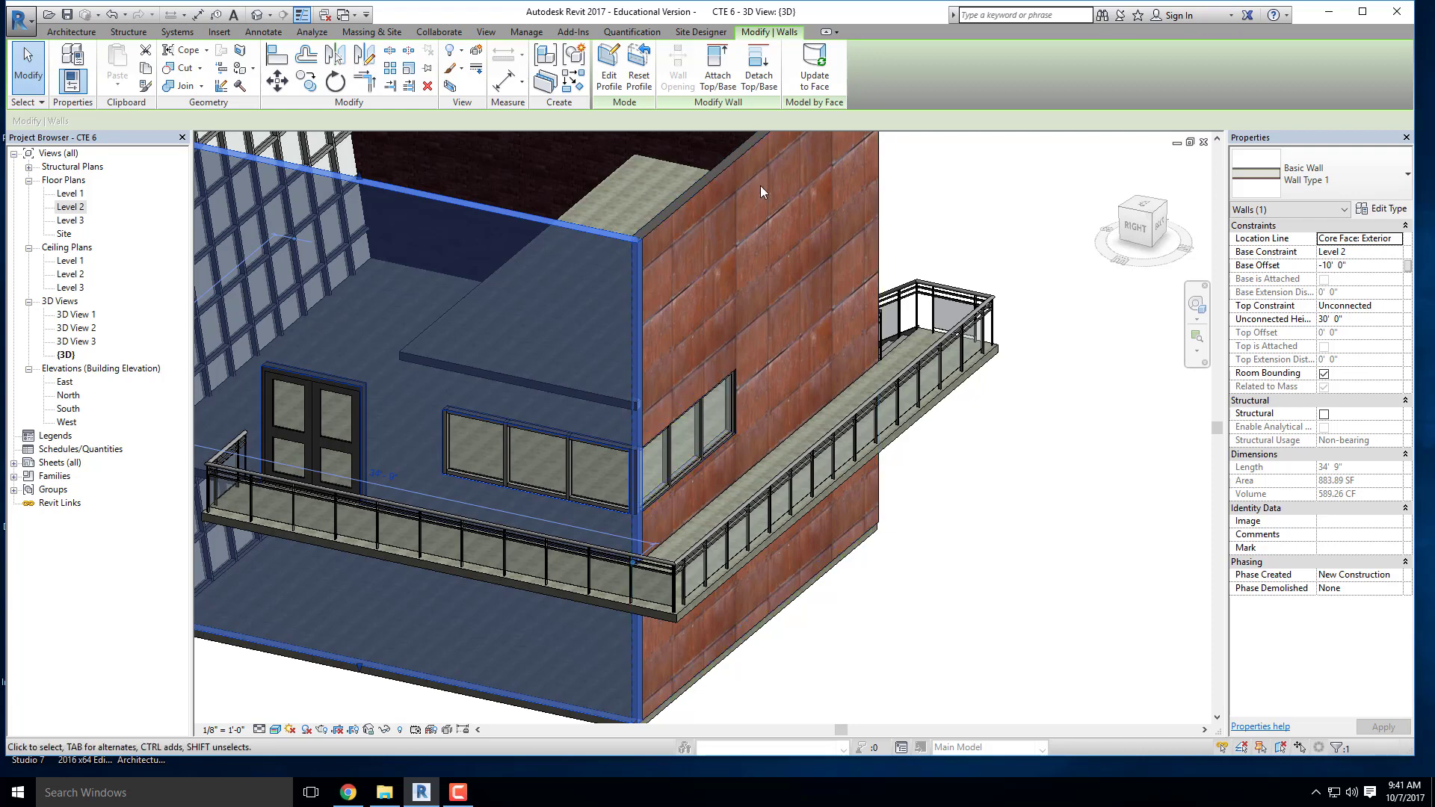
left_click(609, 67)
scroll(783, 396, "up", 3)
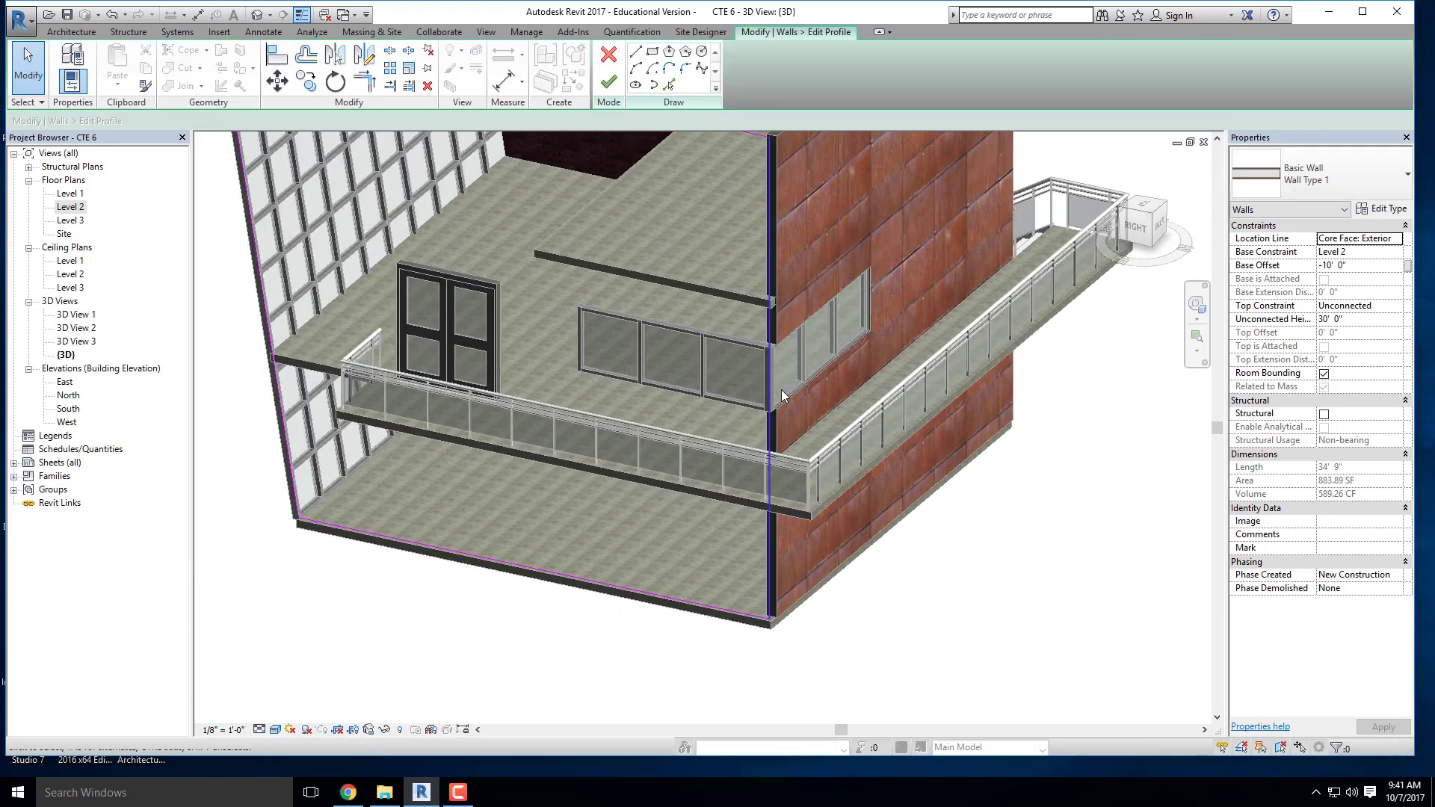
scroll(783, 396, "up", 2)
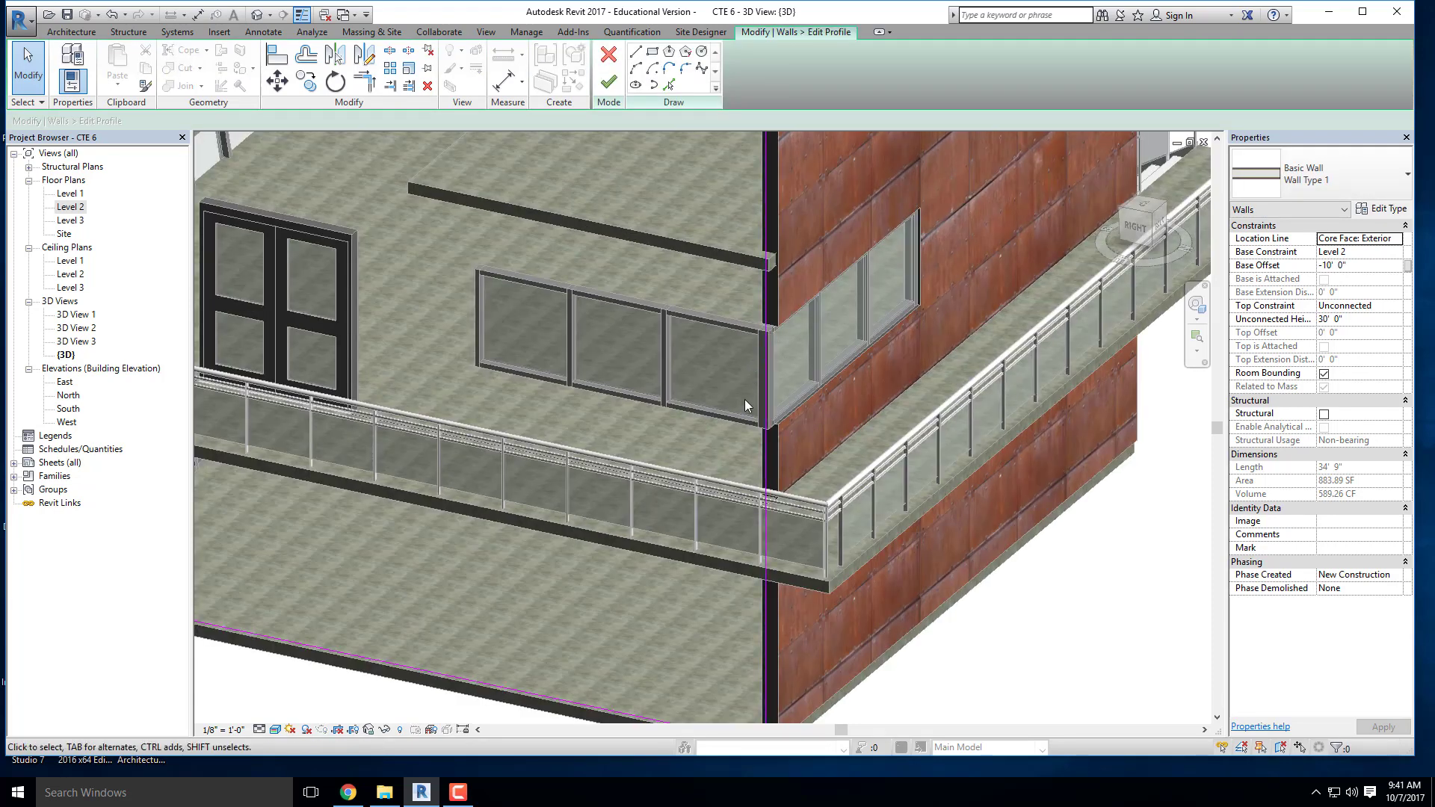
middle_click_drag(882, 334, 821, 435, "shift")
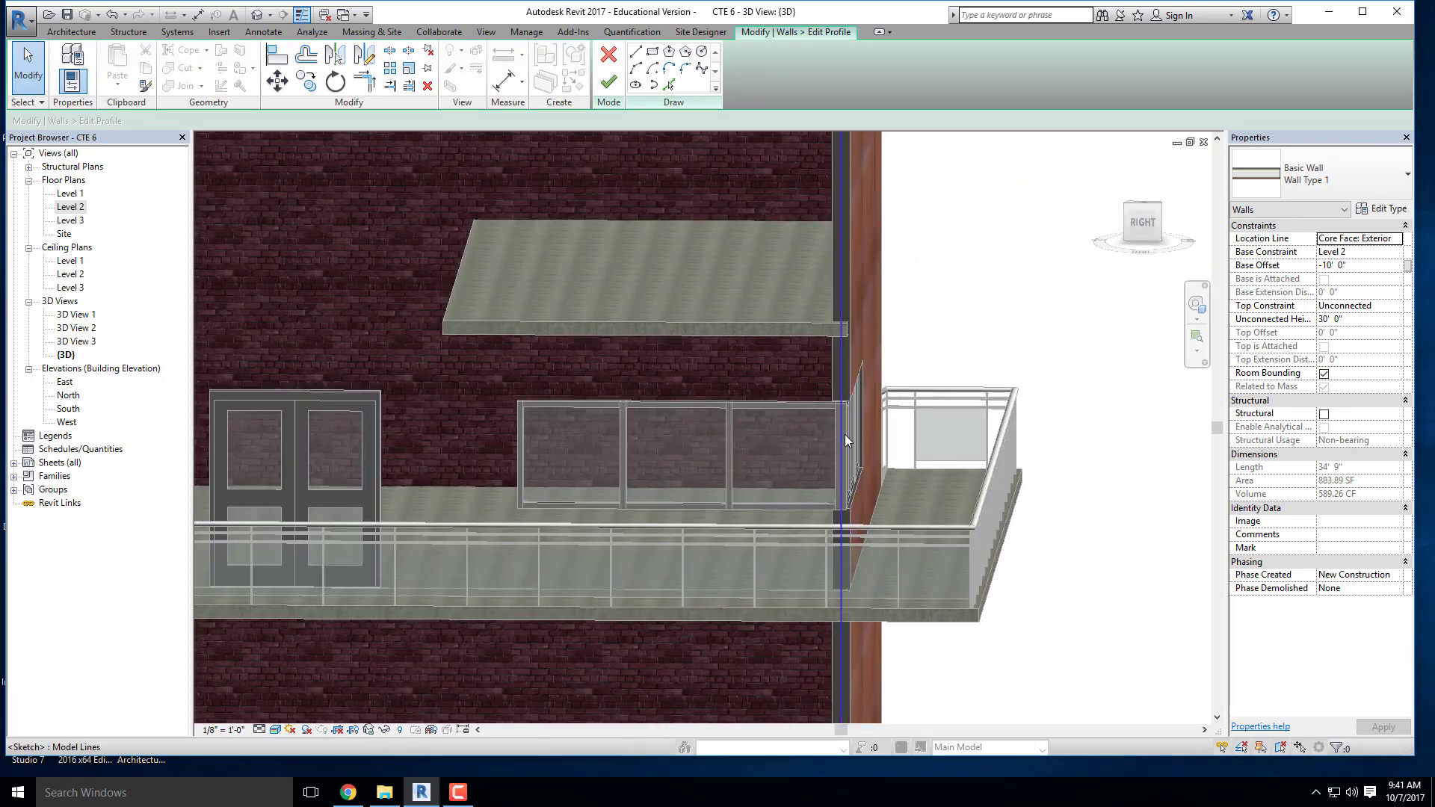
scroll(832, 423, "up", 3)
scroll(854, 372, "down", 5)
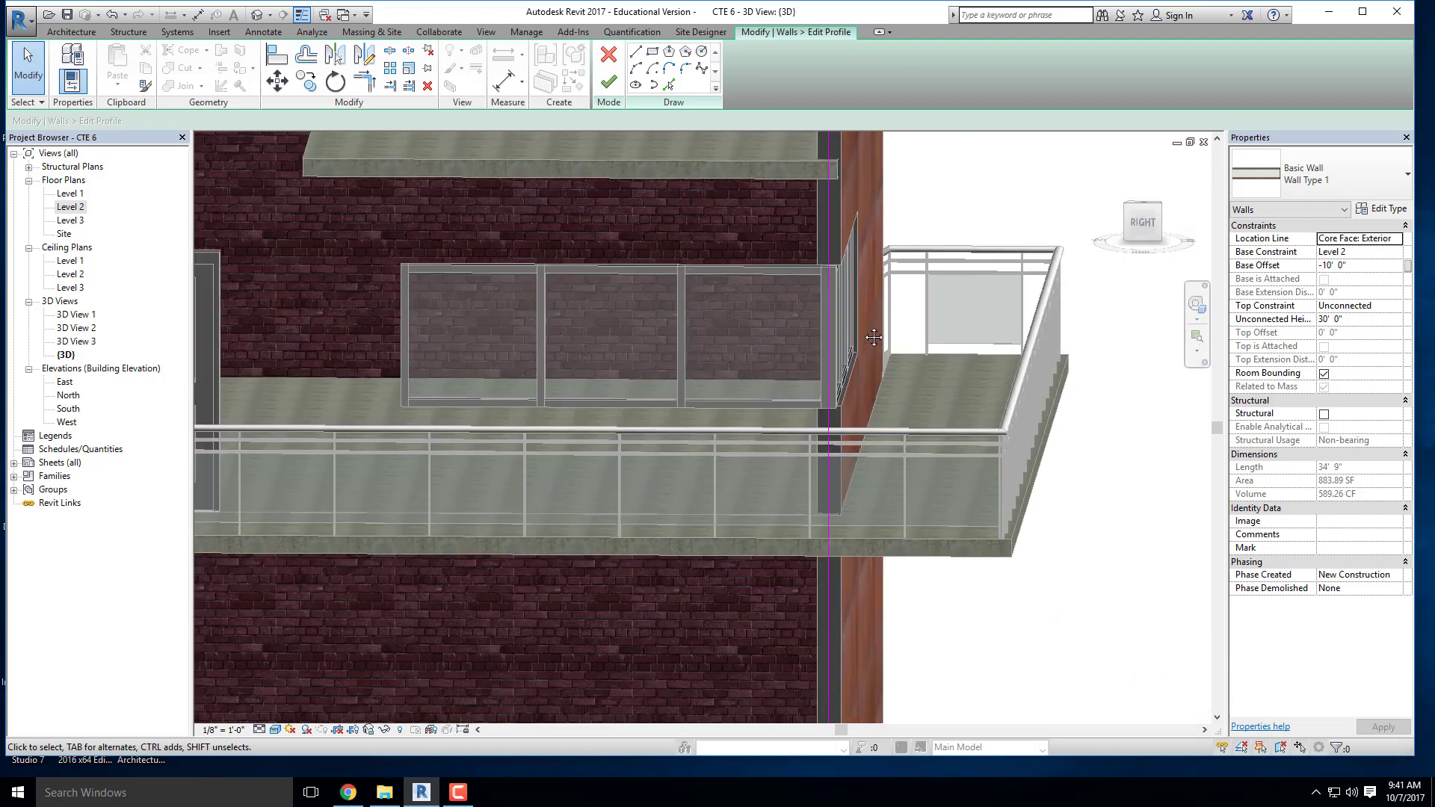
middle_click_drag(873, 338, 817, 409, "shift")
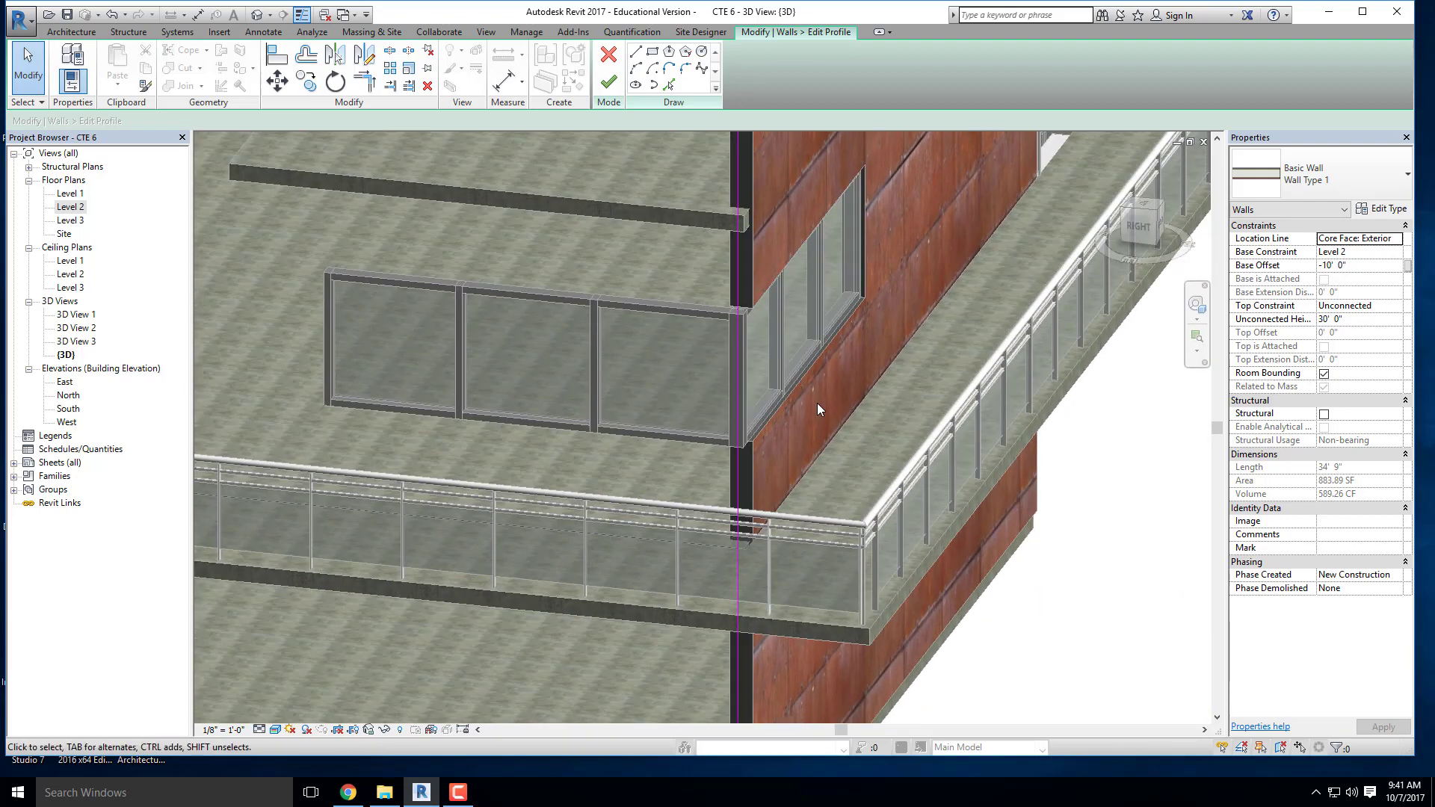
scroll(825, 396, "down", 3)
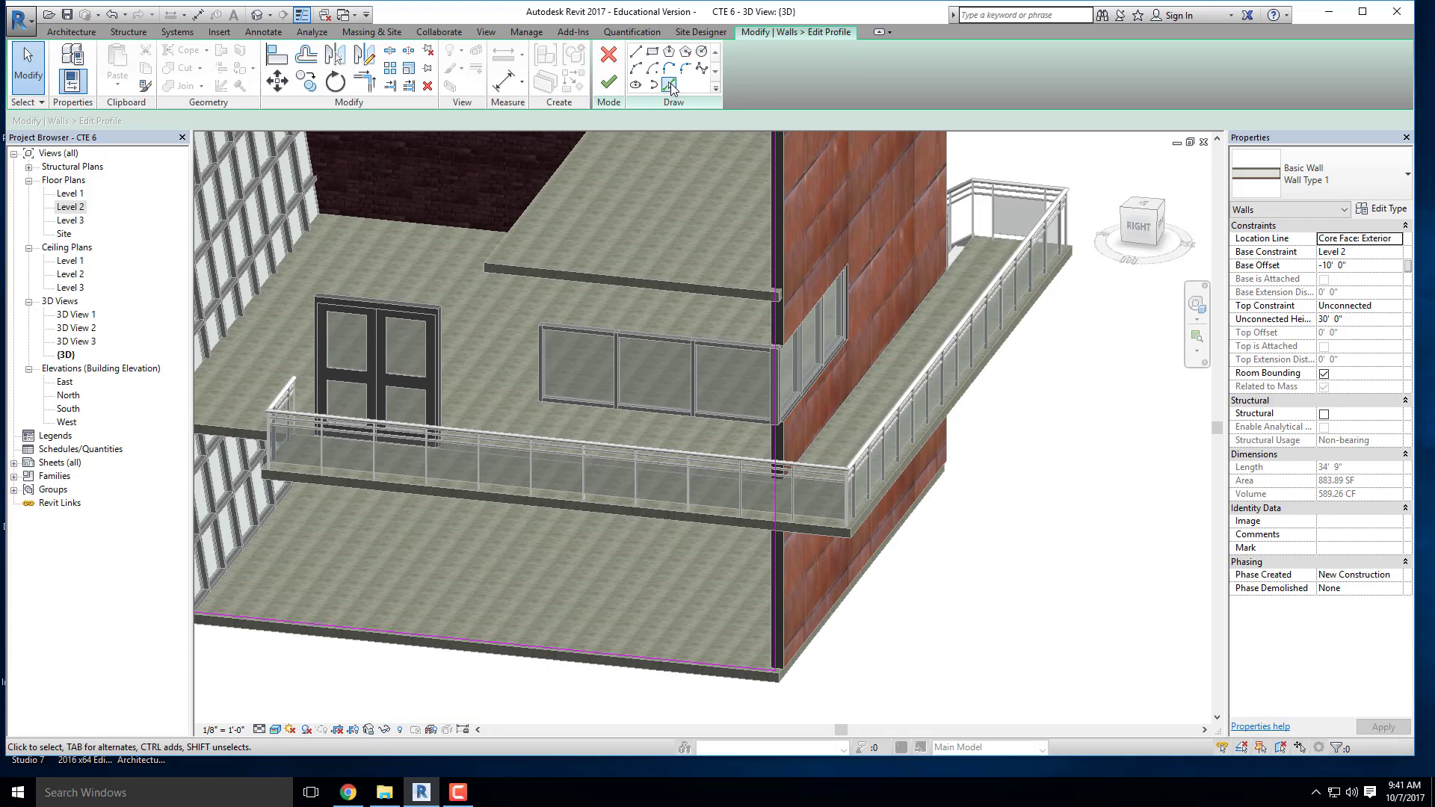
Step: Add profile lines with Pick Lines along the Storefront 2 window's top edge, bottom edge and the vertical edge away from the corner
left_click(670, 83)
scroll(674, 329, "up", 4)
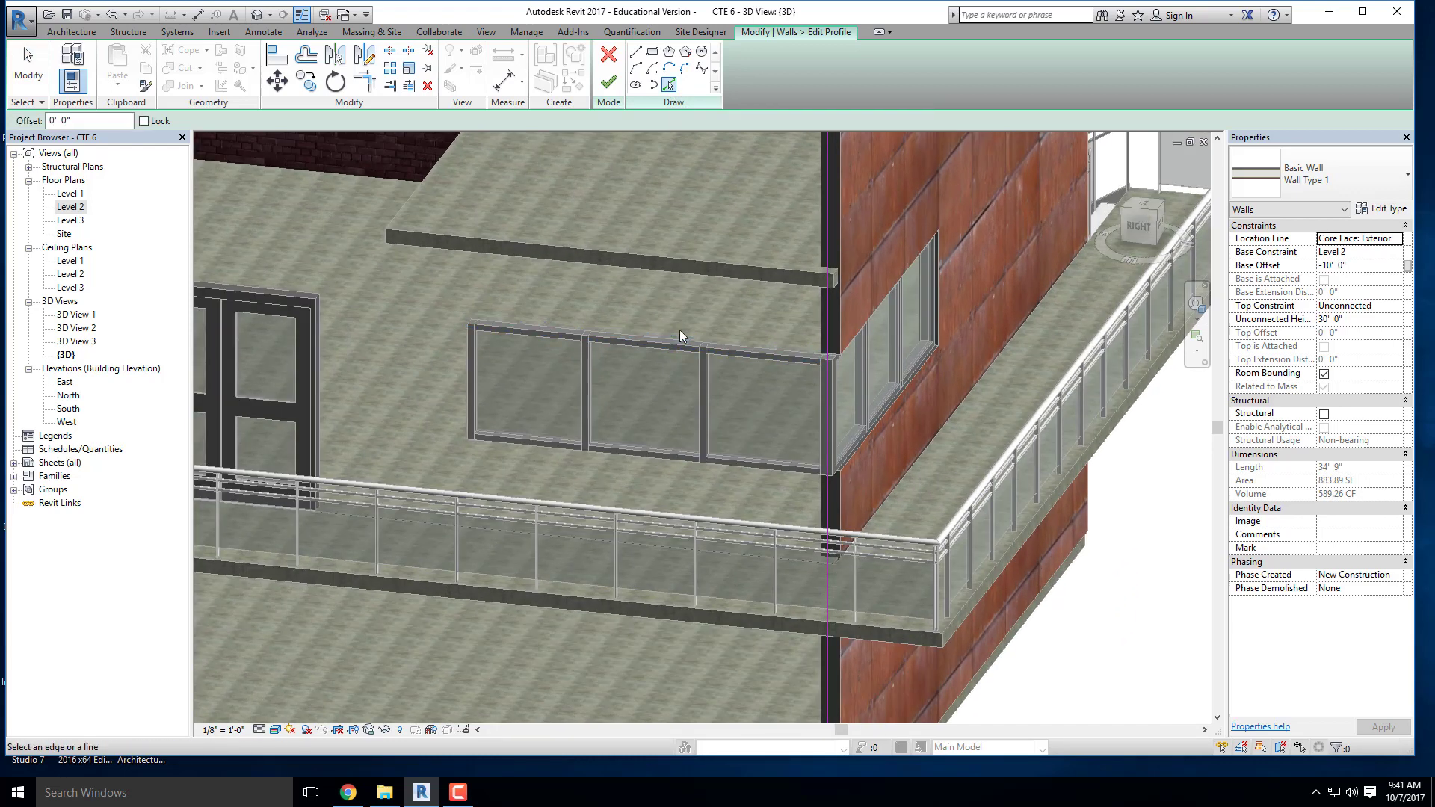
left_click(678, 333)
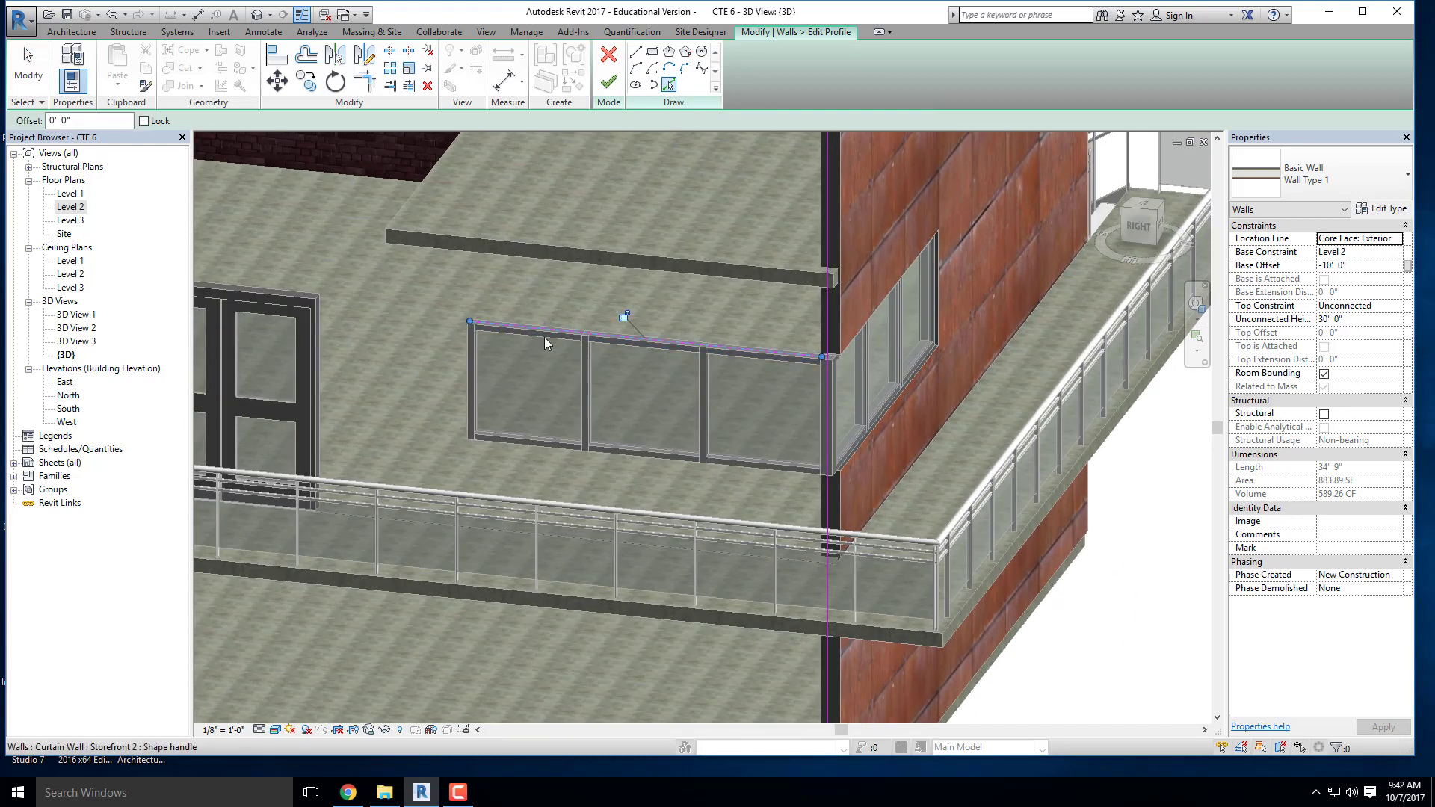
left_click(468, 373)
left_click(616, 455)
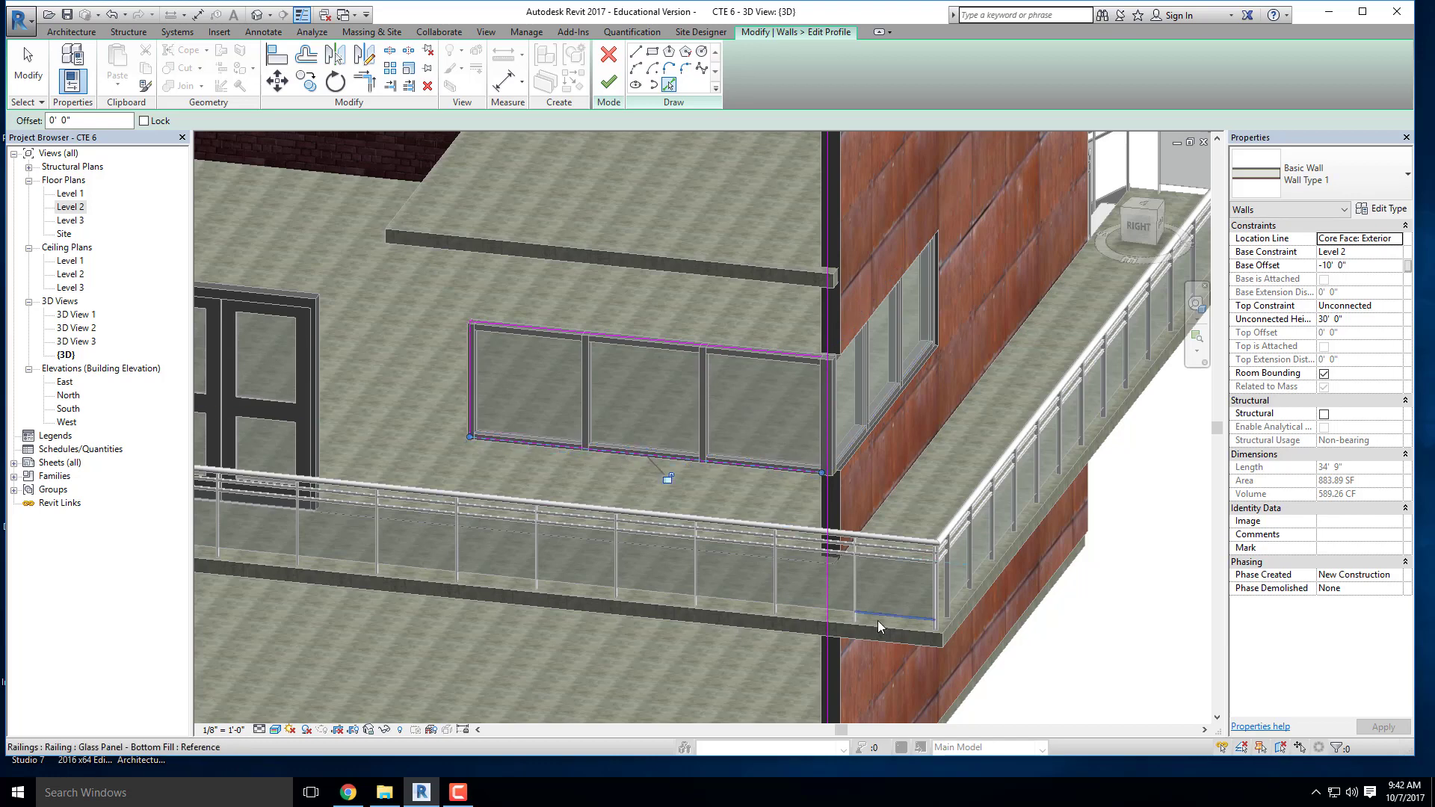
middle_click_drag(749, 424, 717, 433)
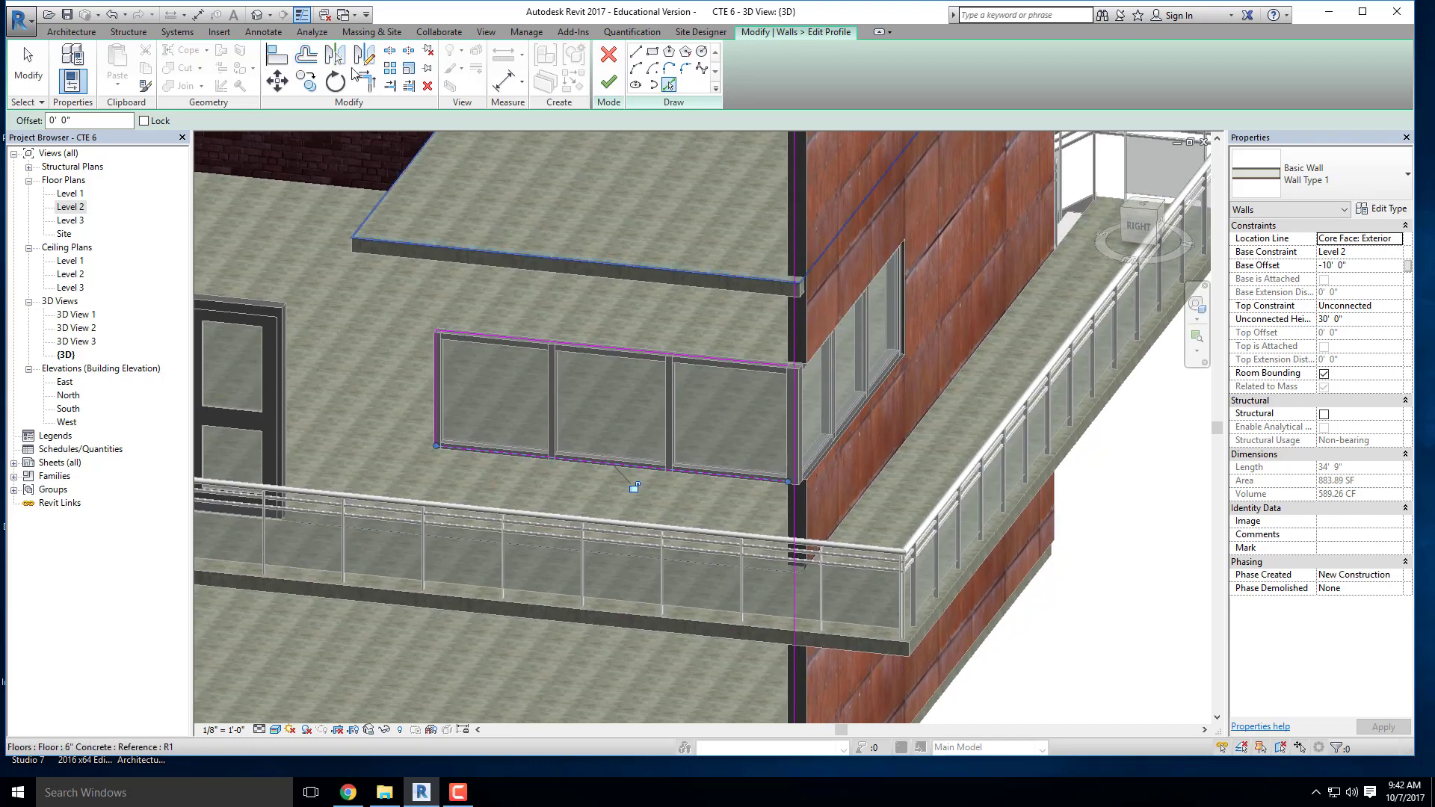
Step: Split the door-side wall profile's vertical corner line between the storefront window's top and bottom edges
left_click(389, 50)
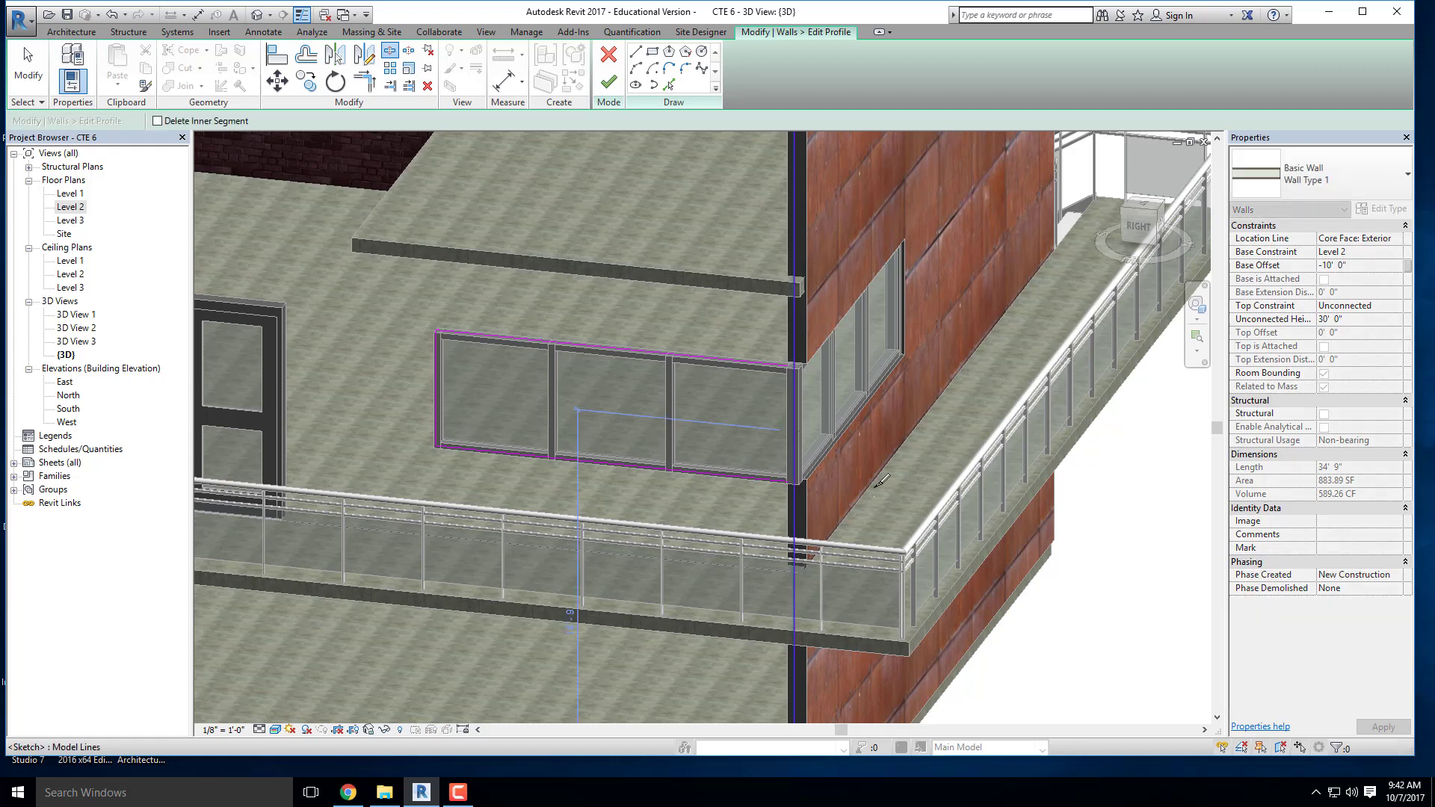
key("s")
key("l")
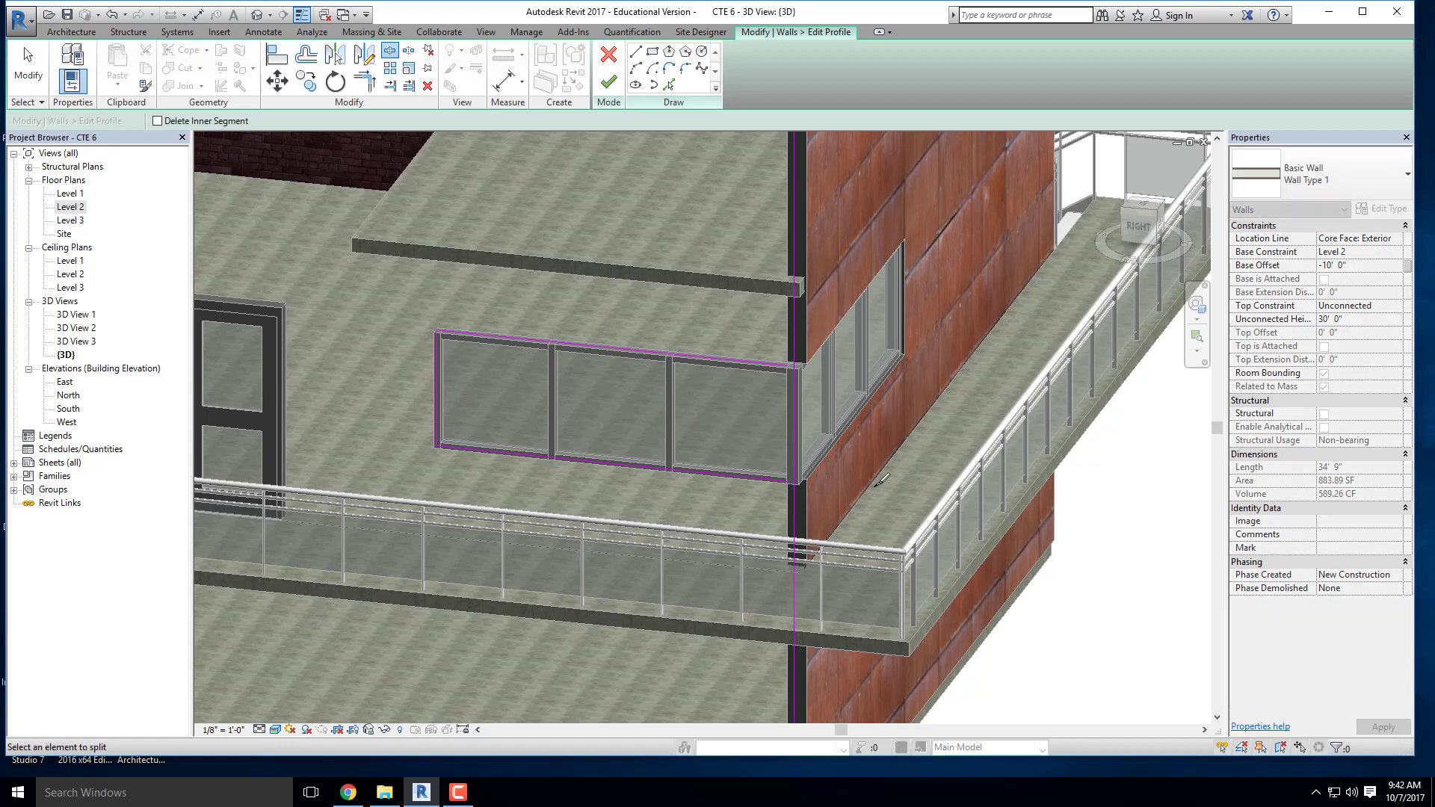
left_click(798, 425)
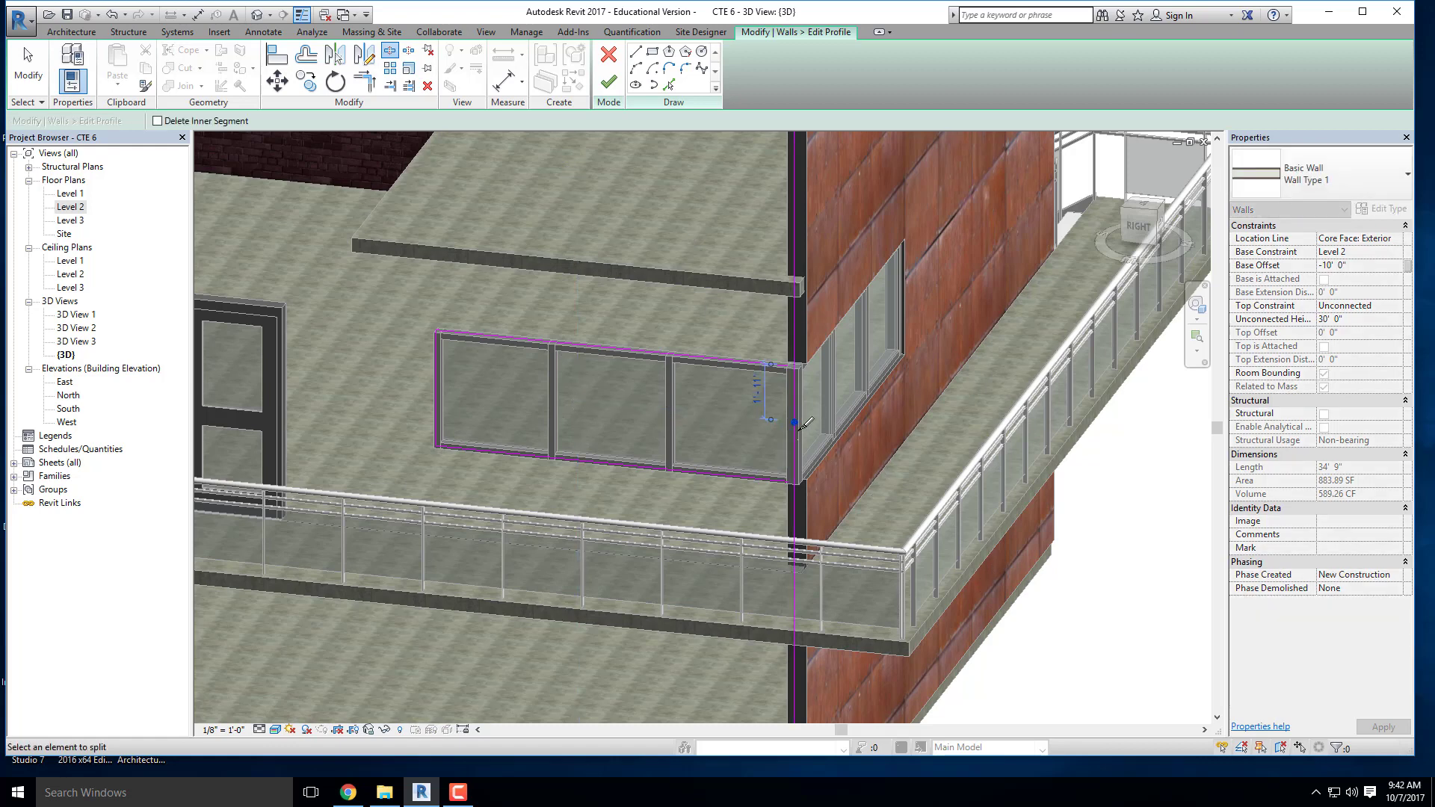
Step: Trim the split corner line to the window's top and bottom profile lines and finish the wall's profile edit
left_click(364, 80)
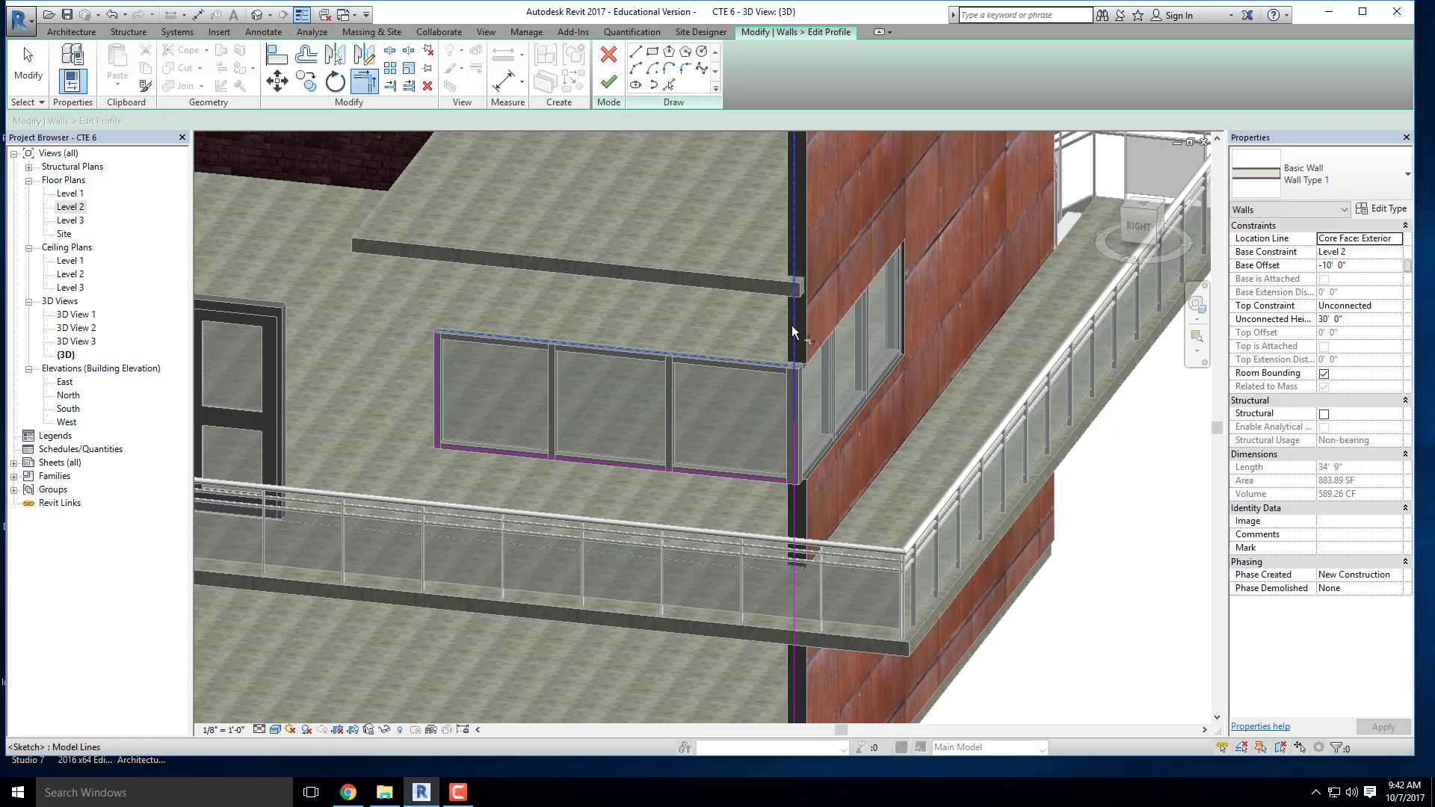
middle_click_drag(844, 468, 844, 390)
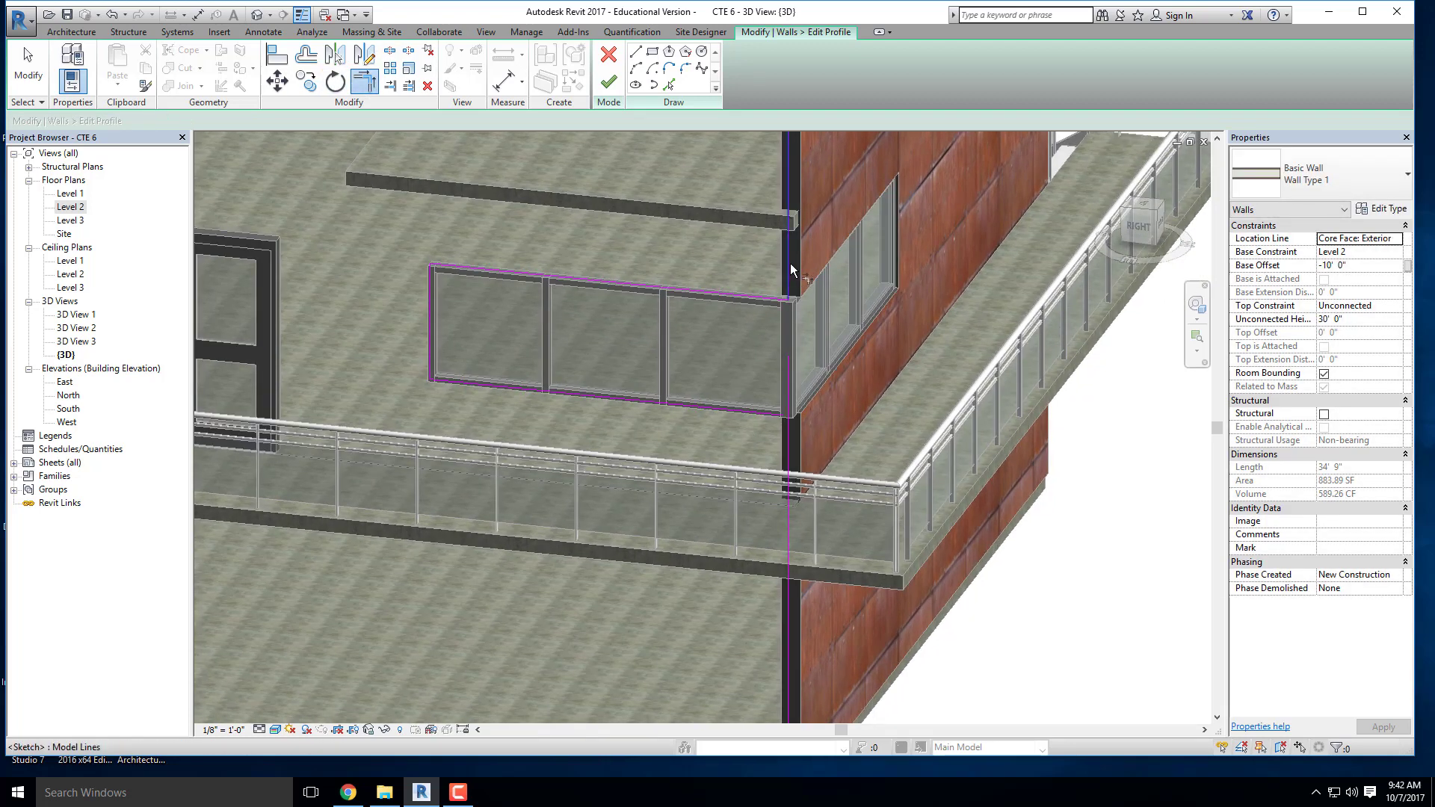
left_click(754, 408)
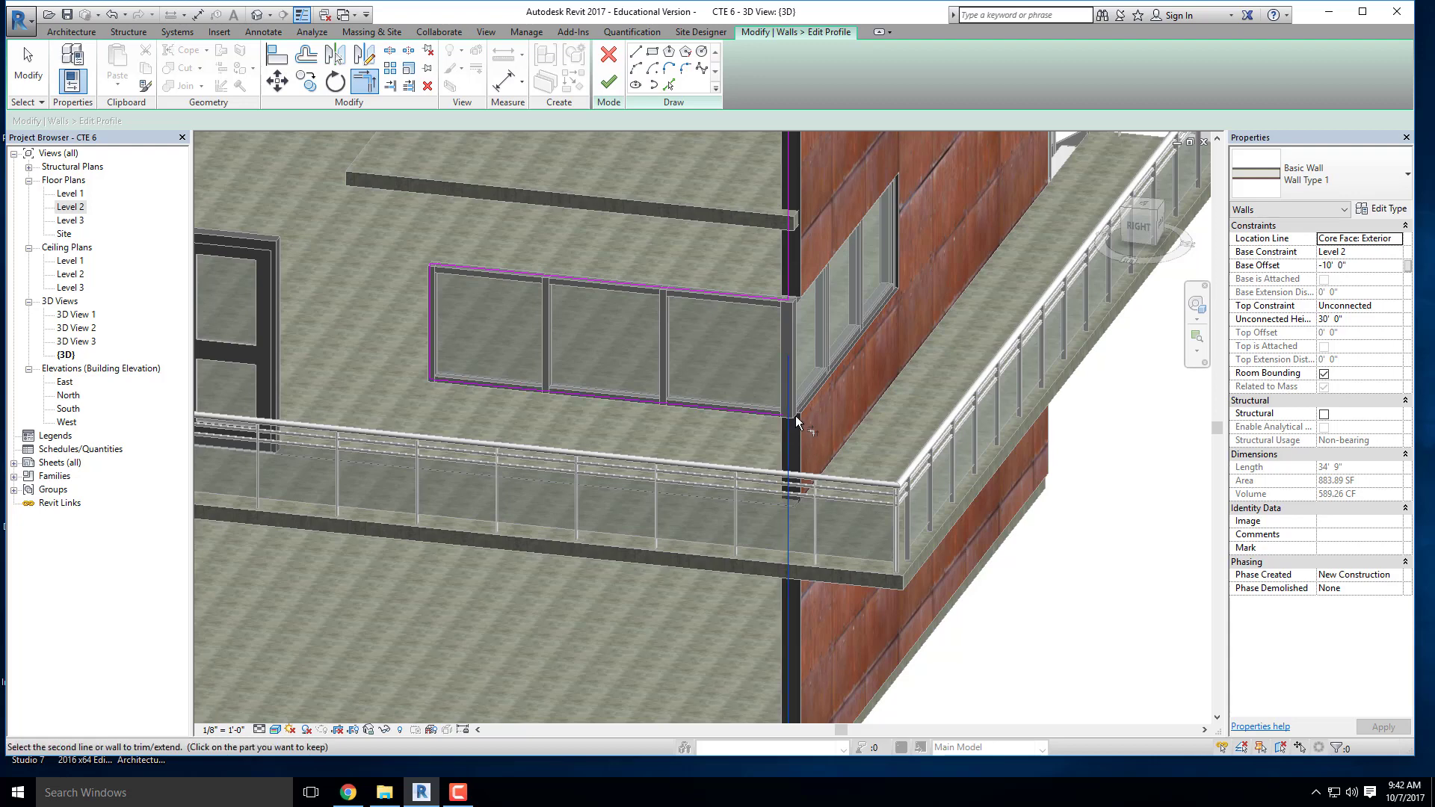
left_click(789, 317)
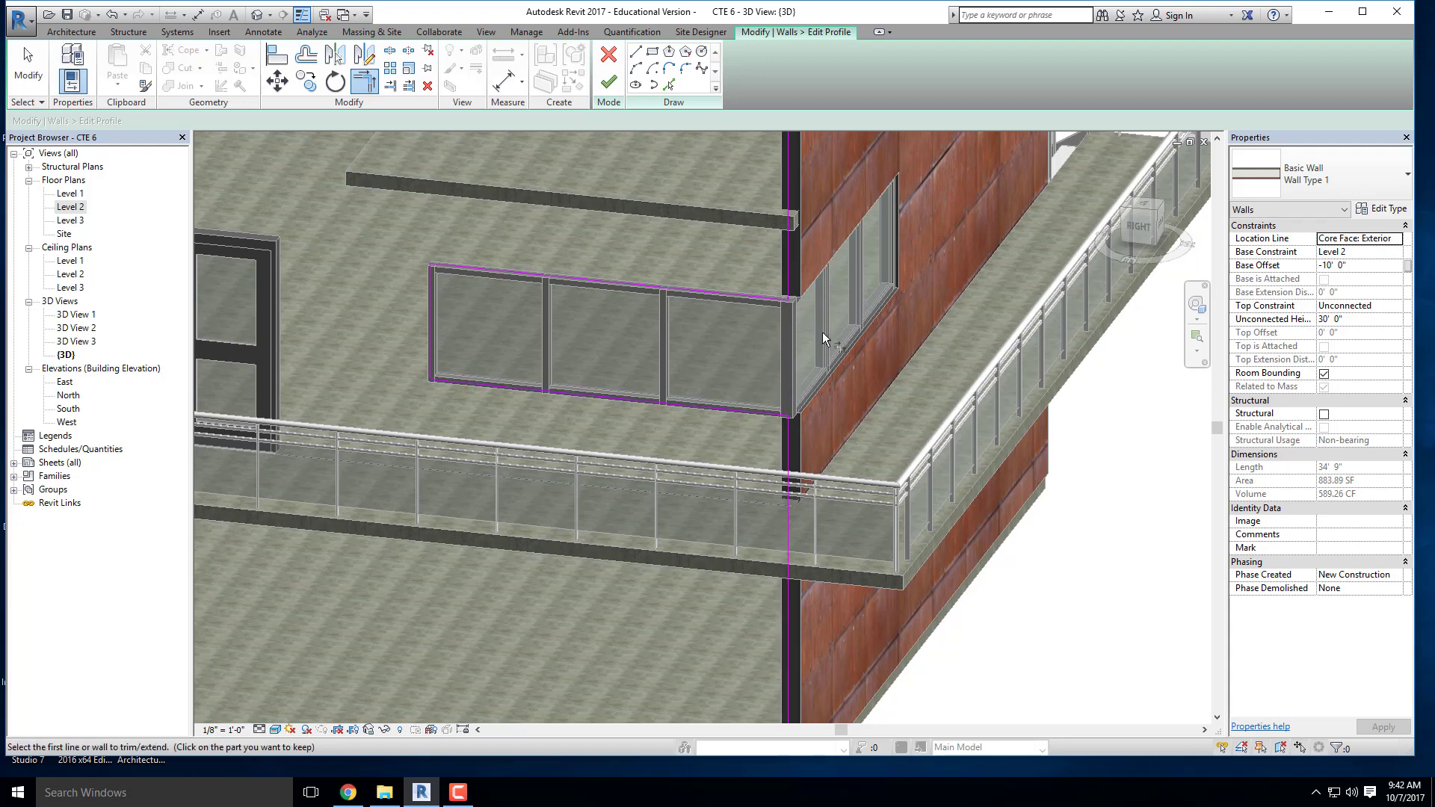
left_click(608, 81)
scroll(784, 377, "down", 3)
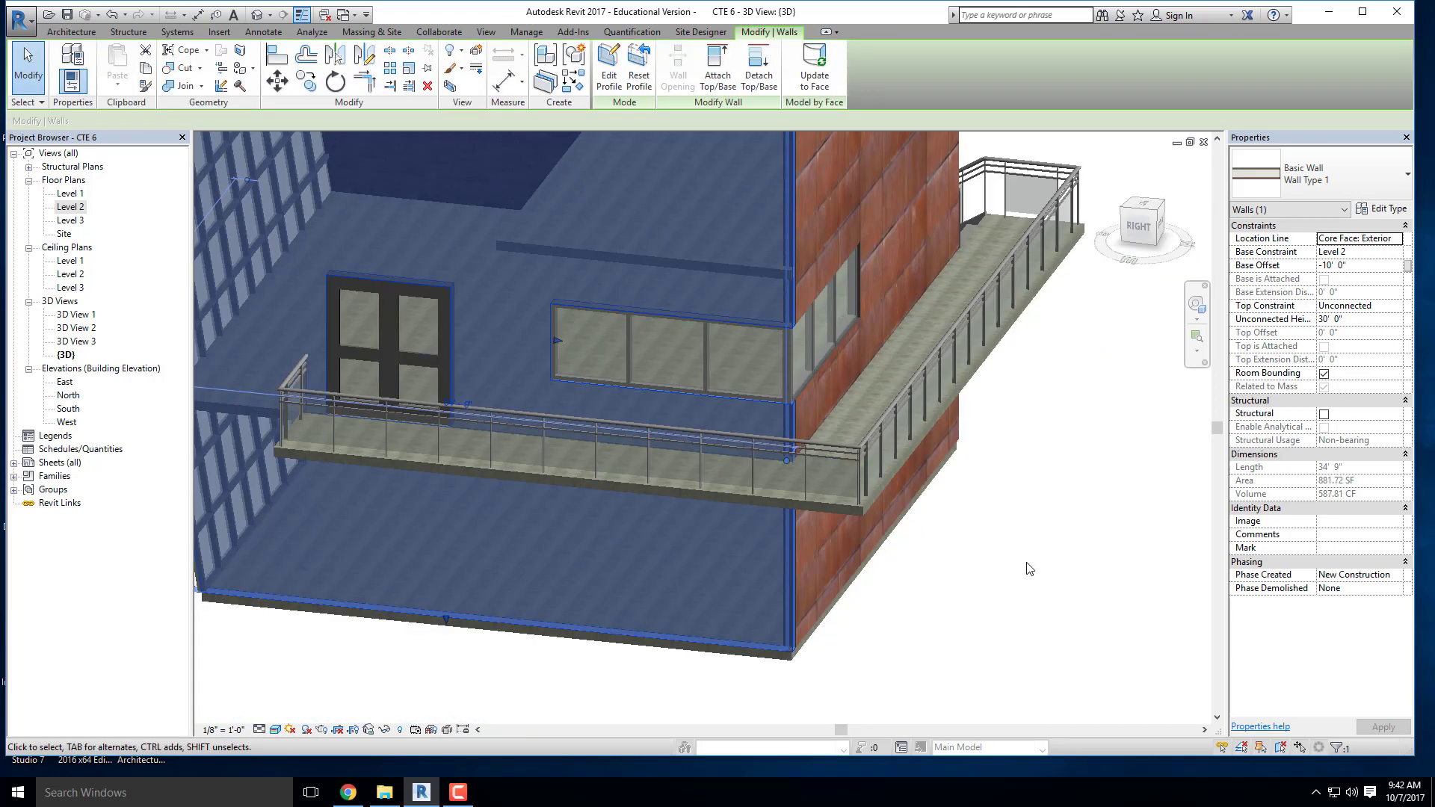
left_click(1028, 568)
Step: Examine the opened corner with its two storefront windows from outside, and compare the building with the reference model beside it
middle_click_drag(1009, 580, 934, 565, "shift")
scroll(750, 342, "up", 3)
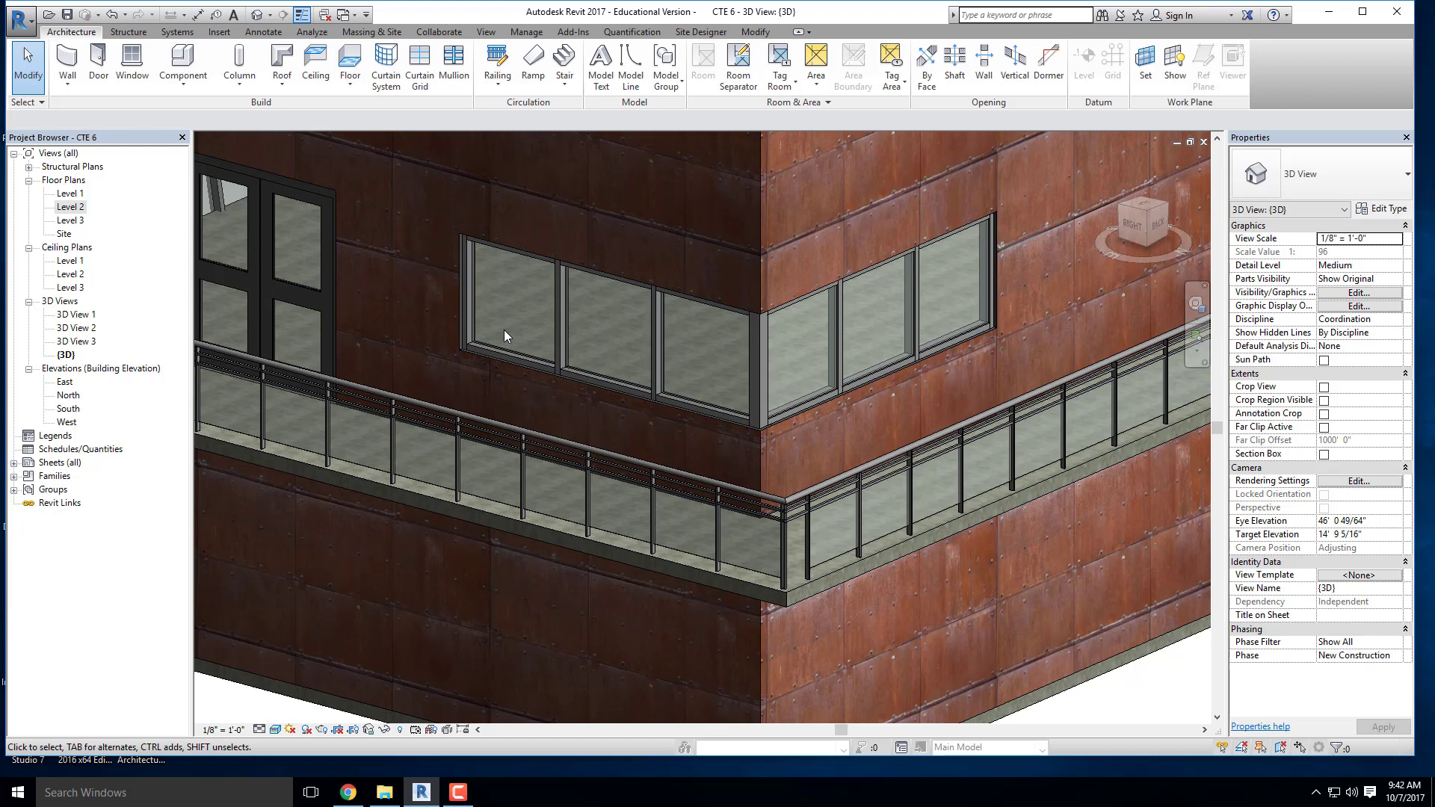
scroll(455, 344, "down", 8)
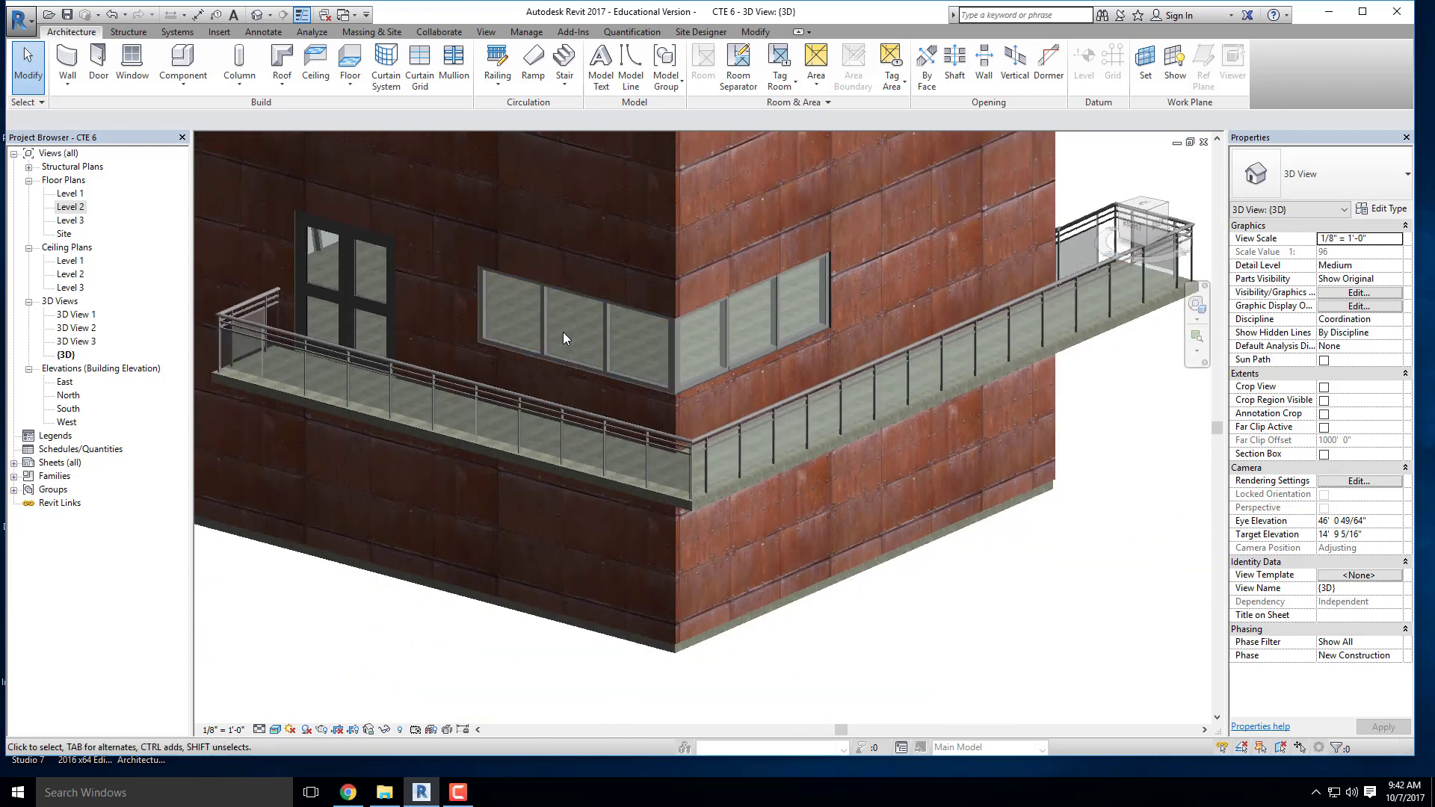
mouse_move(661, 441)
middle_mouse_down("shift")
mouse_move(961, 449)
mouse_move(906, 442)
mouse_move(816, 388)
mouse_move(667, 443)
middle_mouse_up("shift")
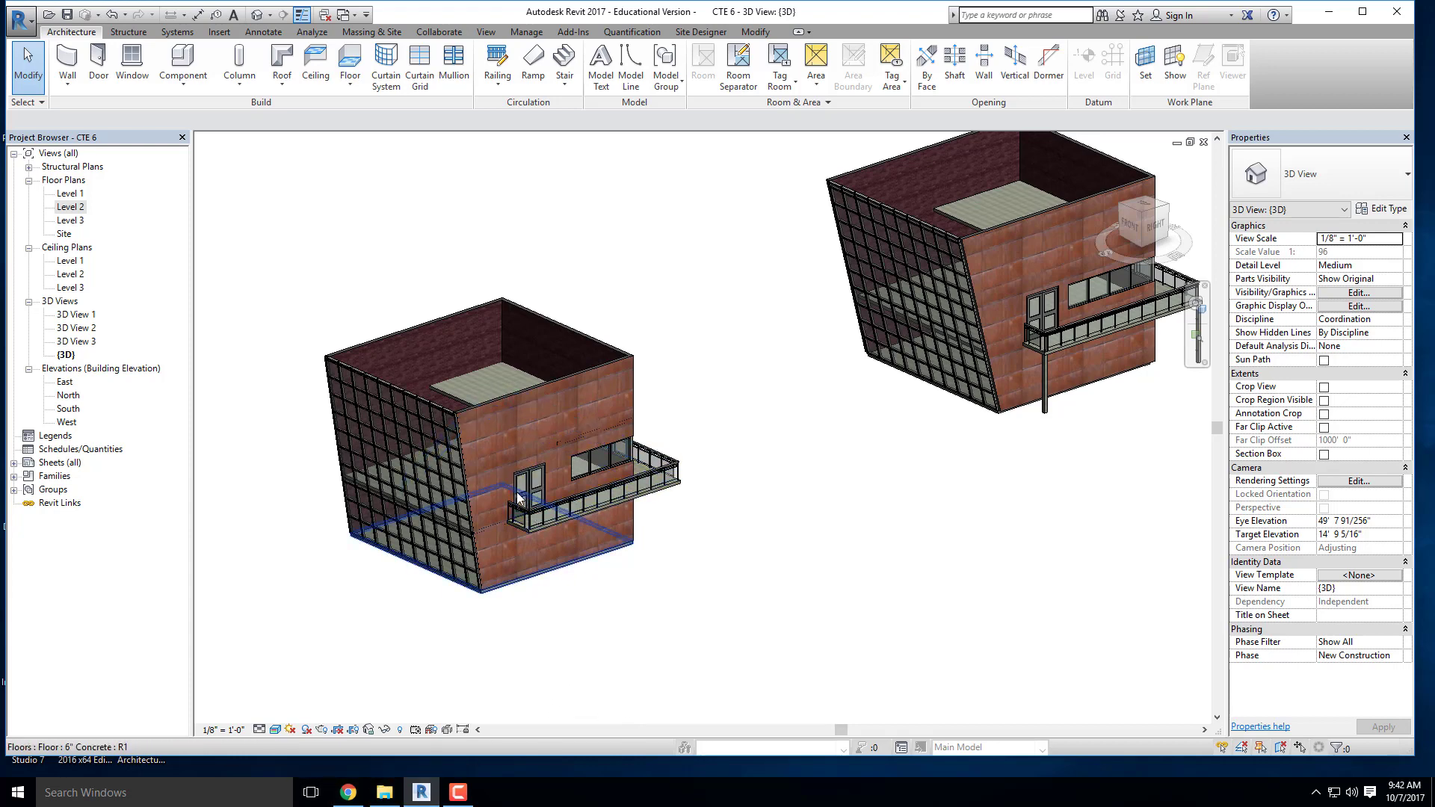
scroll(521, 499, "down", 2)
middle_click_drag(651, 594, 727, 552)
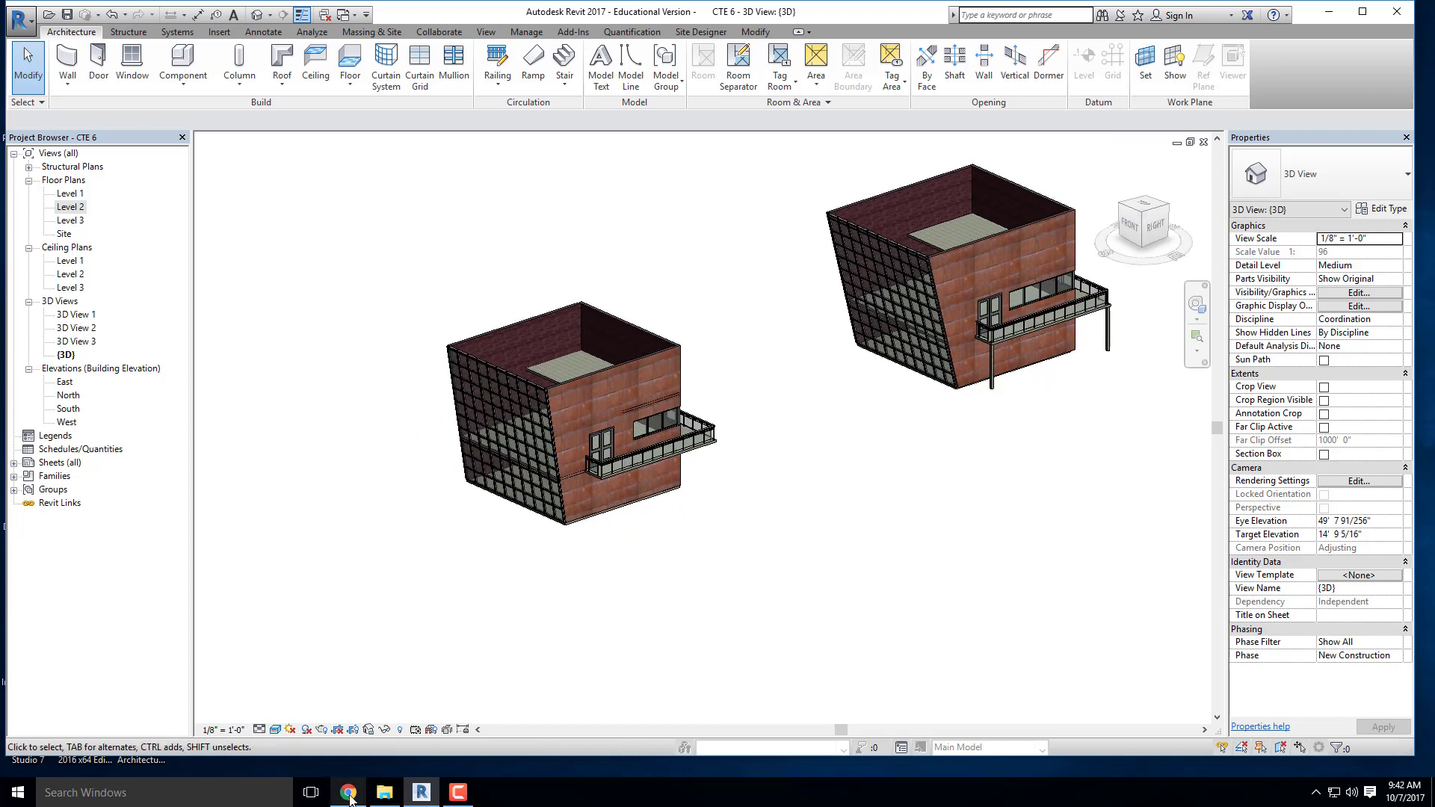
left_click(455, 795)
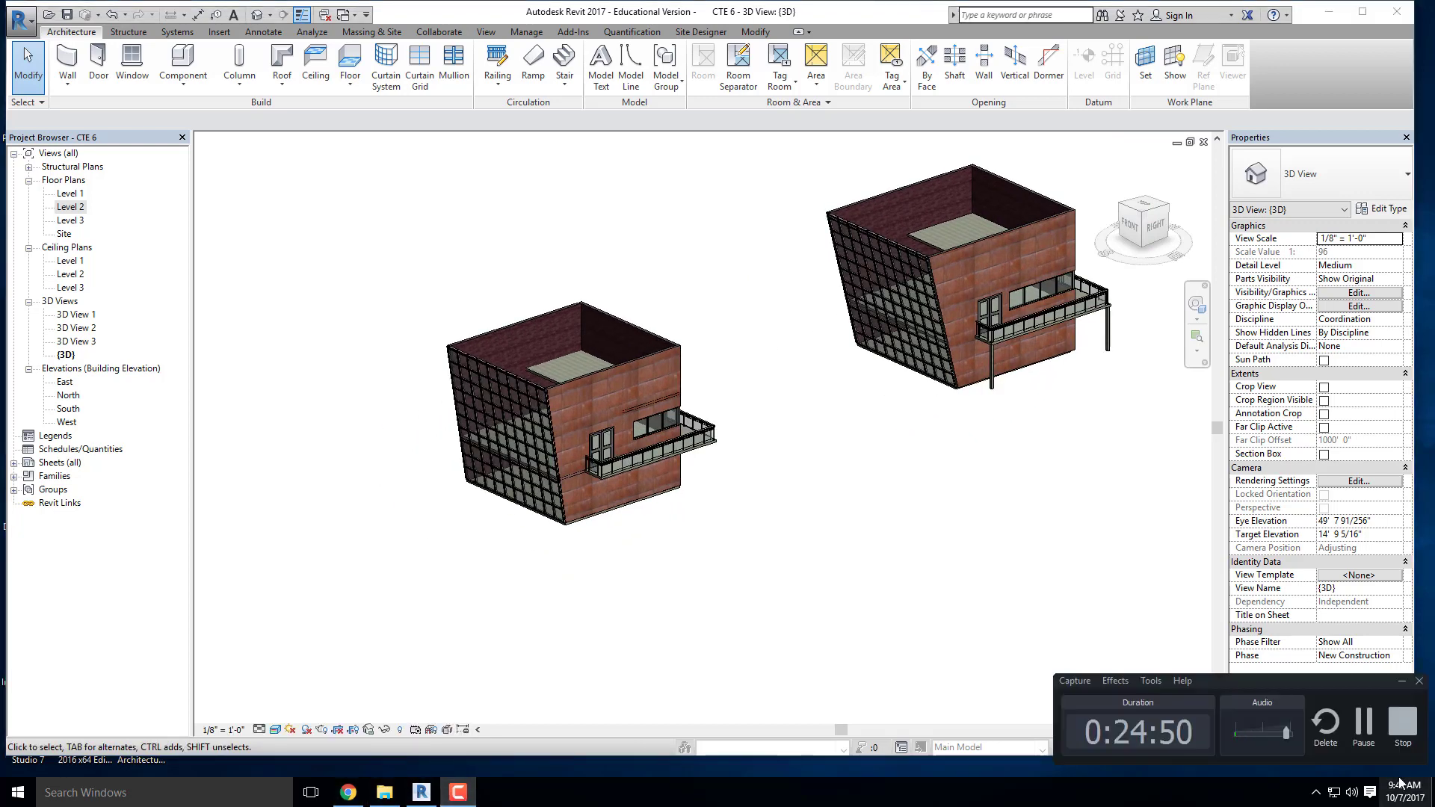